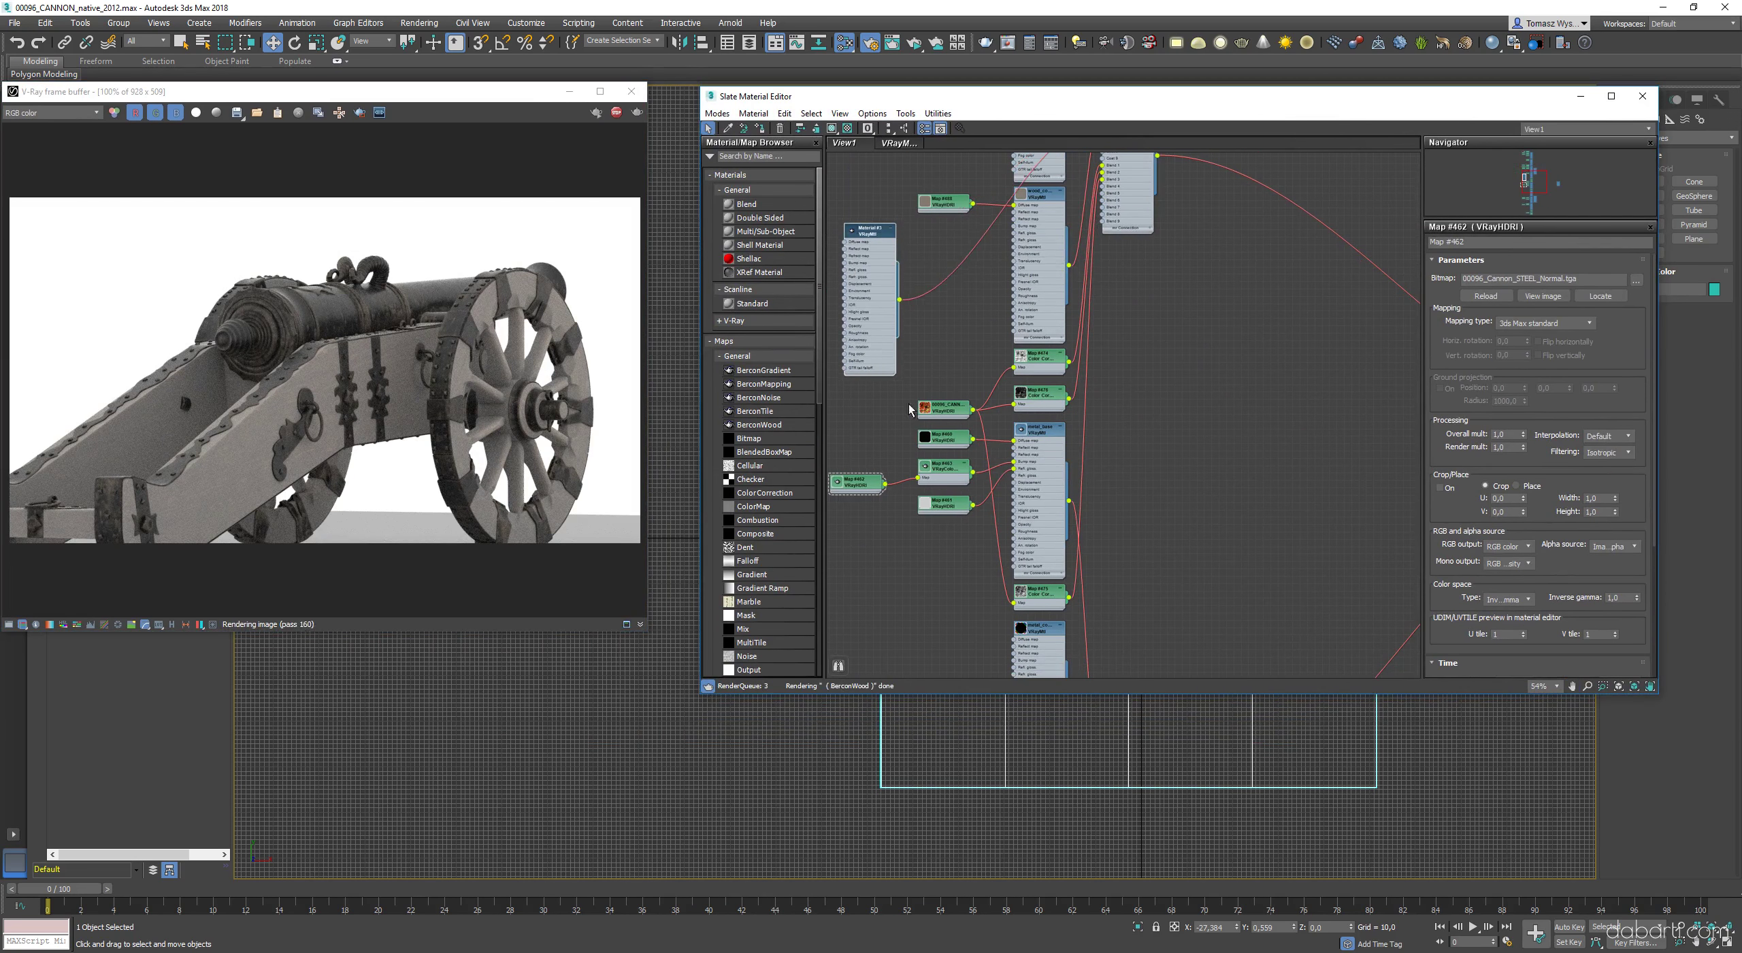
- Connect the standalone VRayMtl to Coat 4 of the 00096_Cannon_METAL blend material and add a Falloff map to its Blend 4 slot
left_click_drag(997, 313, 1138, 620)
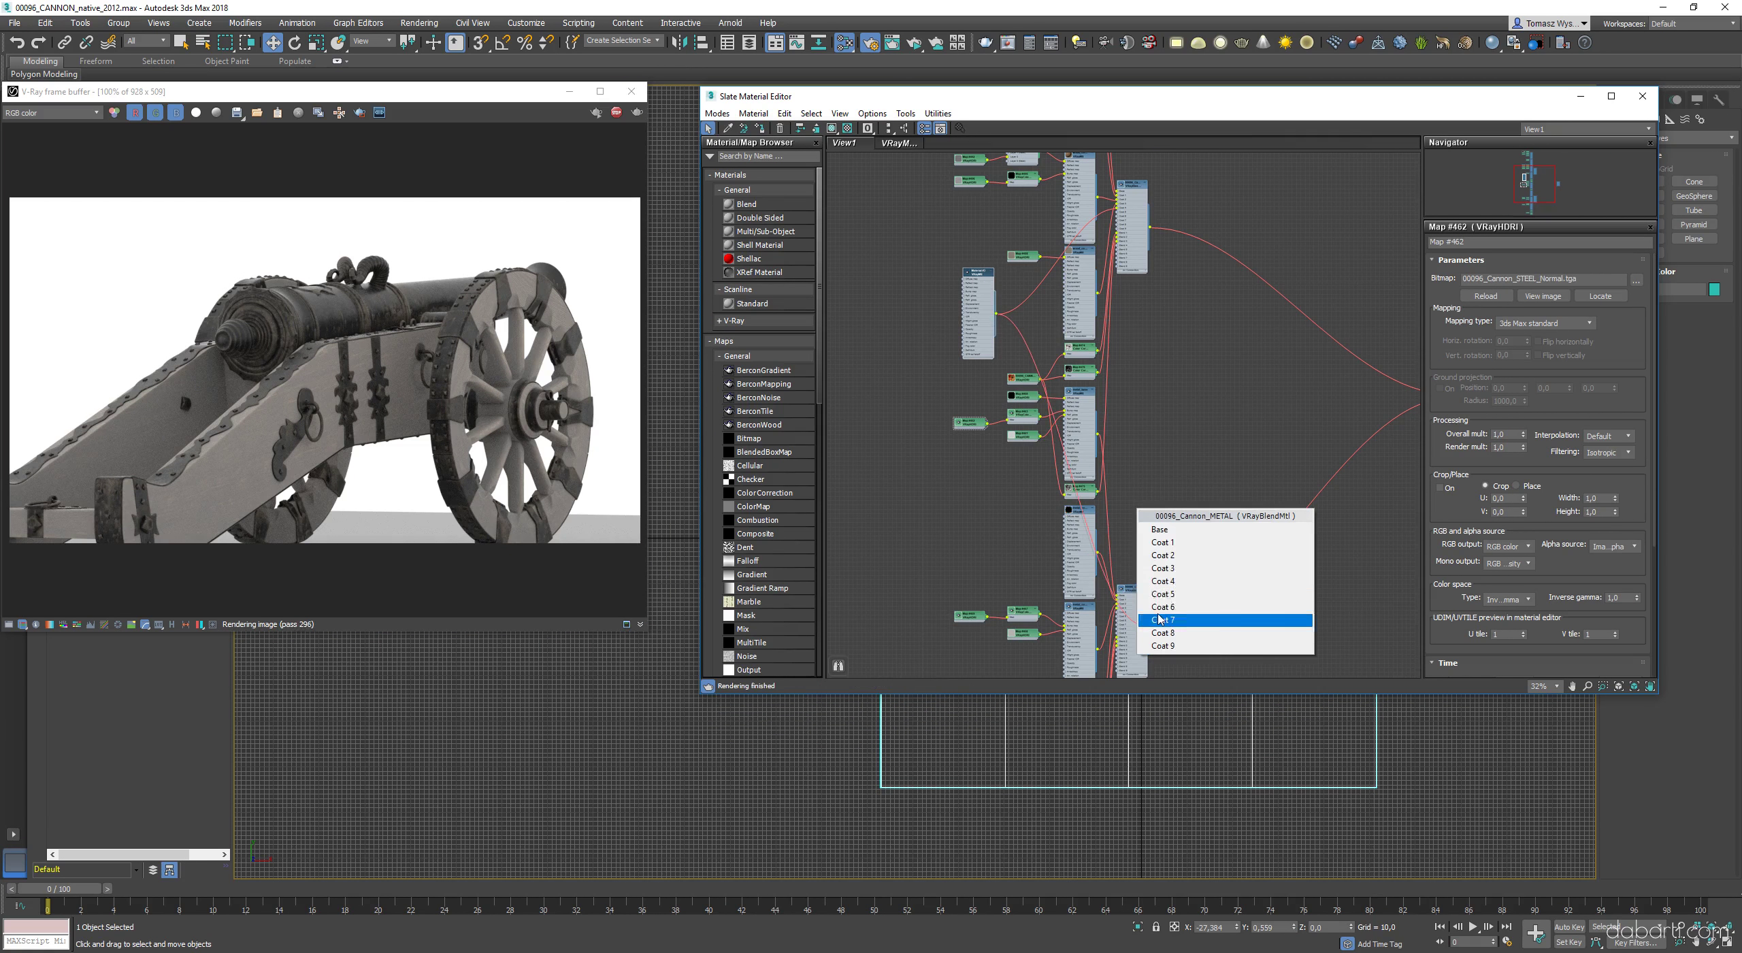
left_click(1161, 586)
scroll(1132, 621, "up", 5)
middle_click_drag(1132, 620, 1194, 416)
left_click(1148, 494)
left_click_drag(1156, 495, 851, 555)
mouse_move(887, 563)
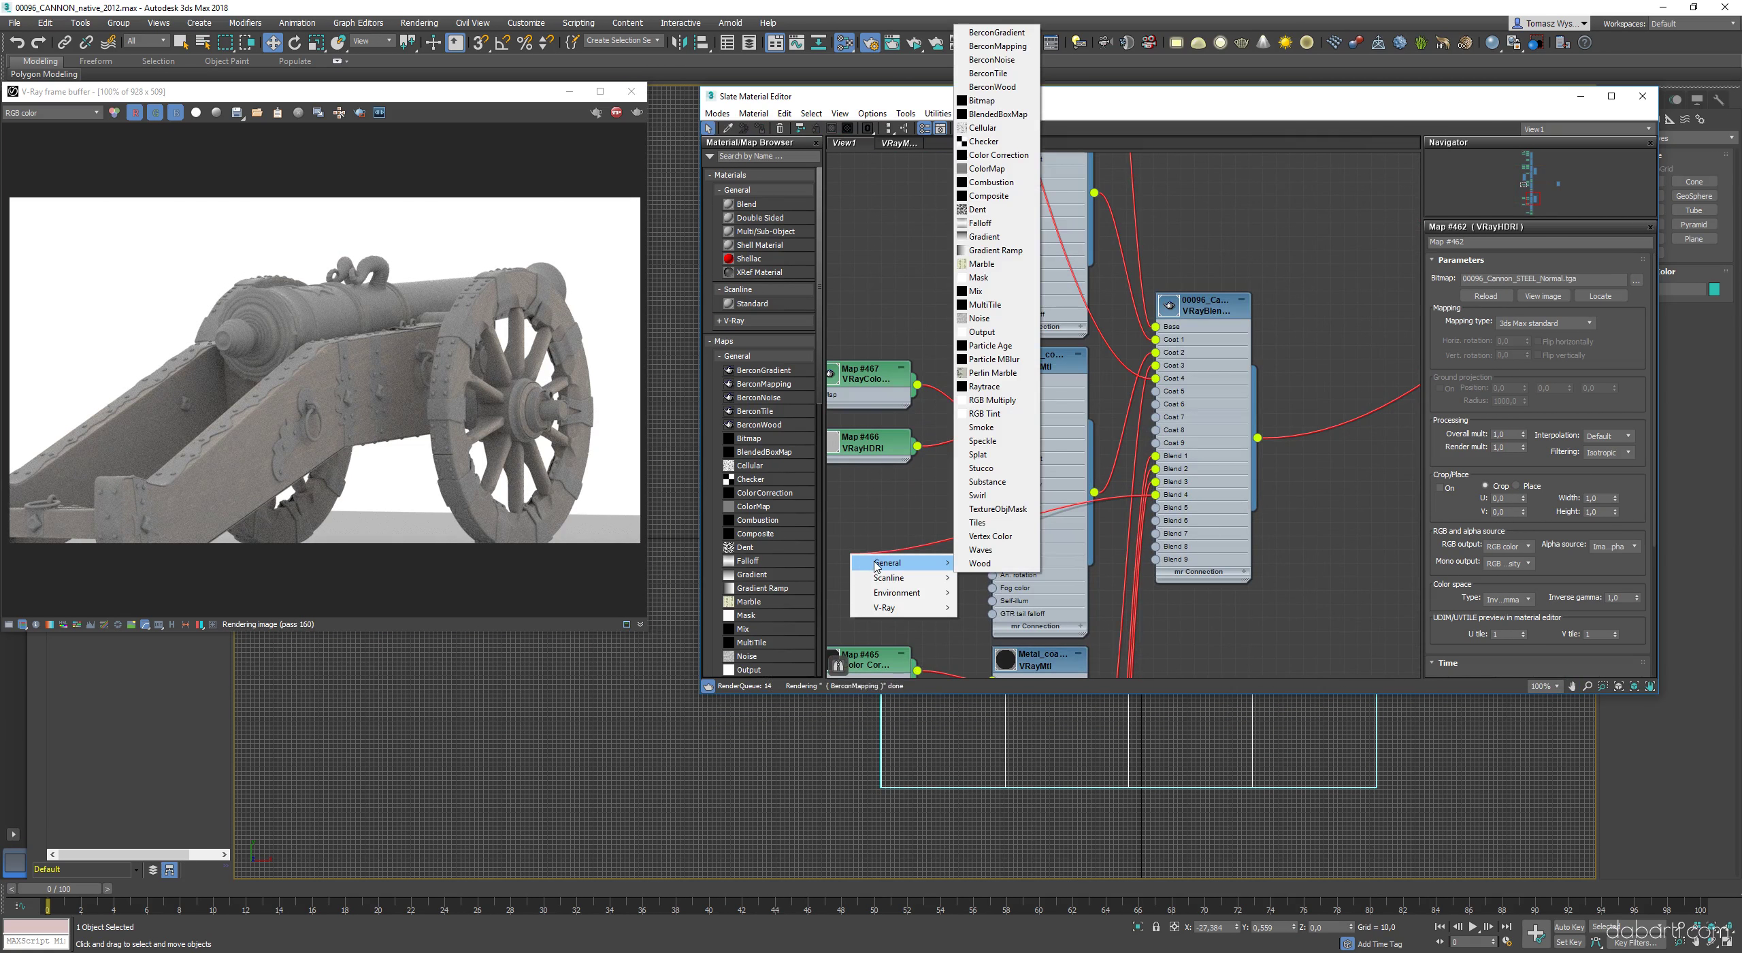
left_click(995, 228)
middle_click_drag(950, 510, 1293, 471)
left_click_drag(1209, 524, 1036, 484)
- Open the new Falloff map's parameters and set its falloff type to Towards / Away
double_click(1035, 484)
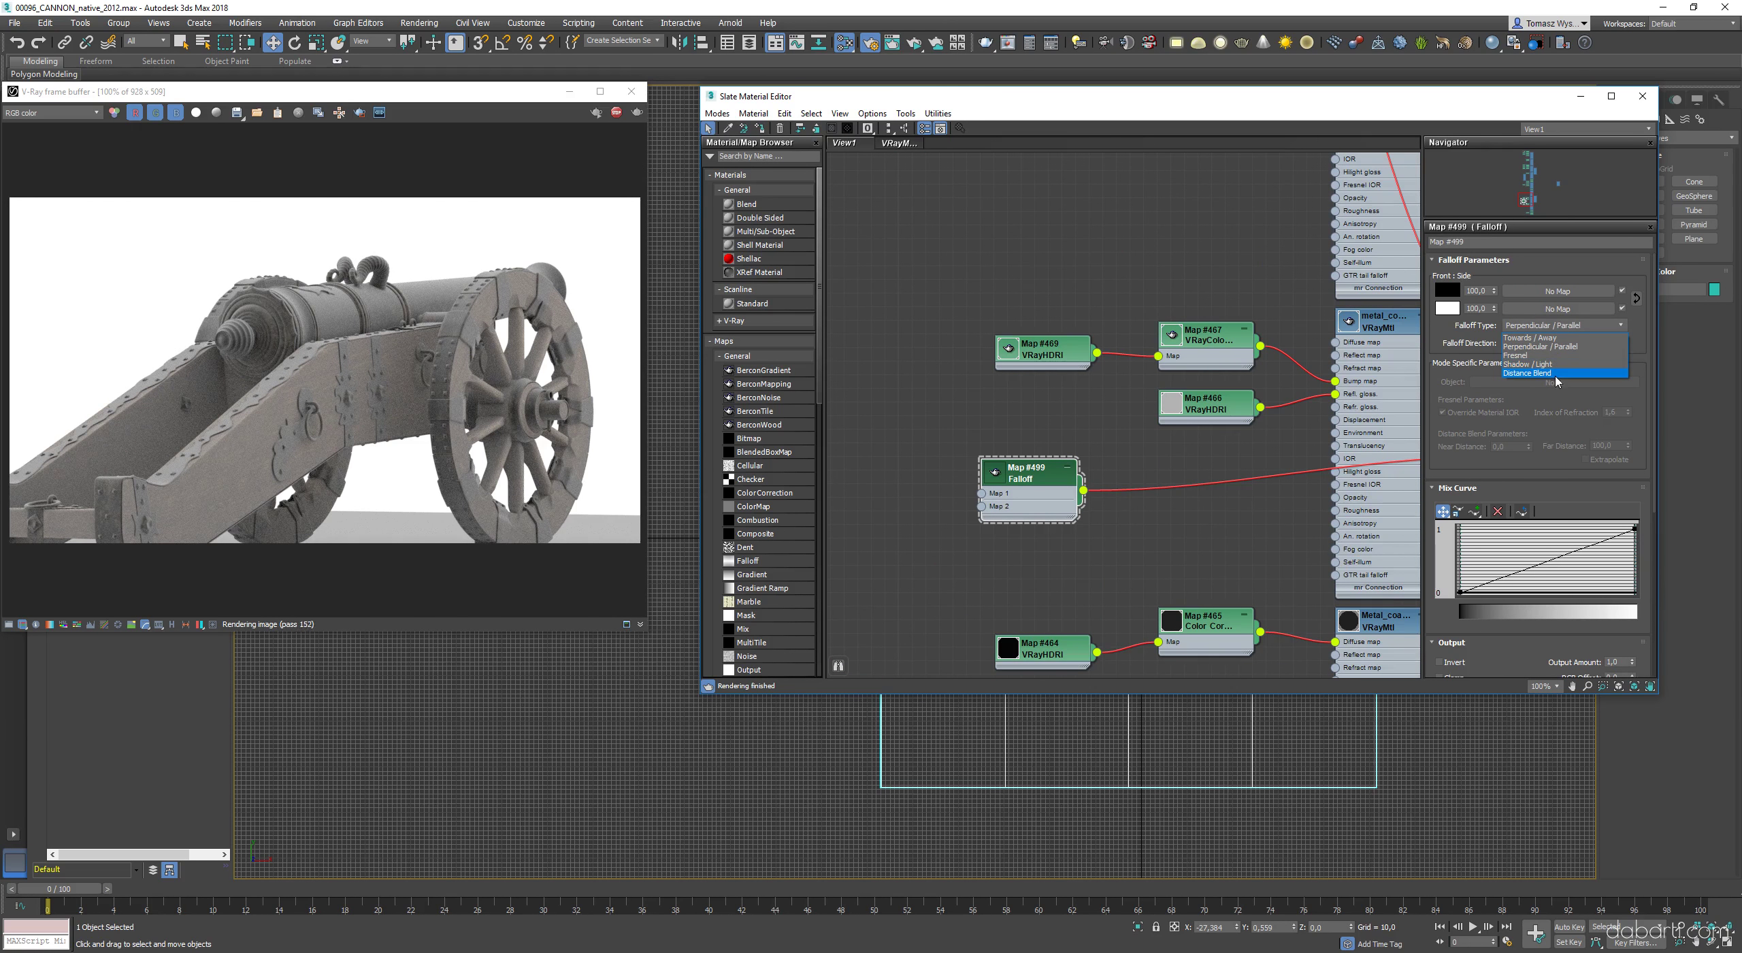
scroll(1554, 345, "down", 1)
left_click(1553, 334)
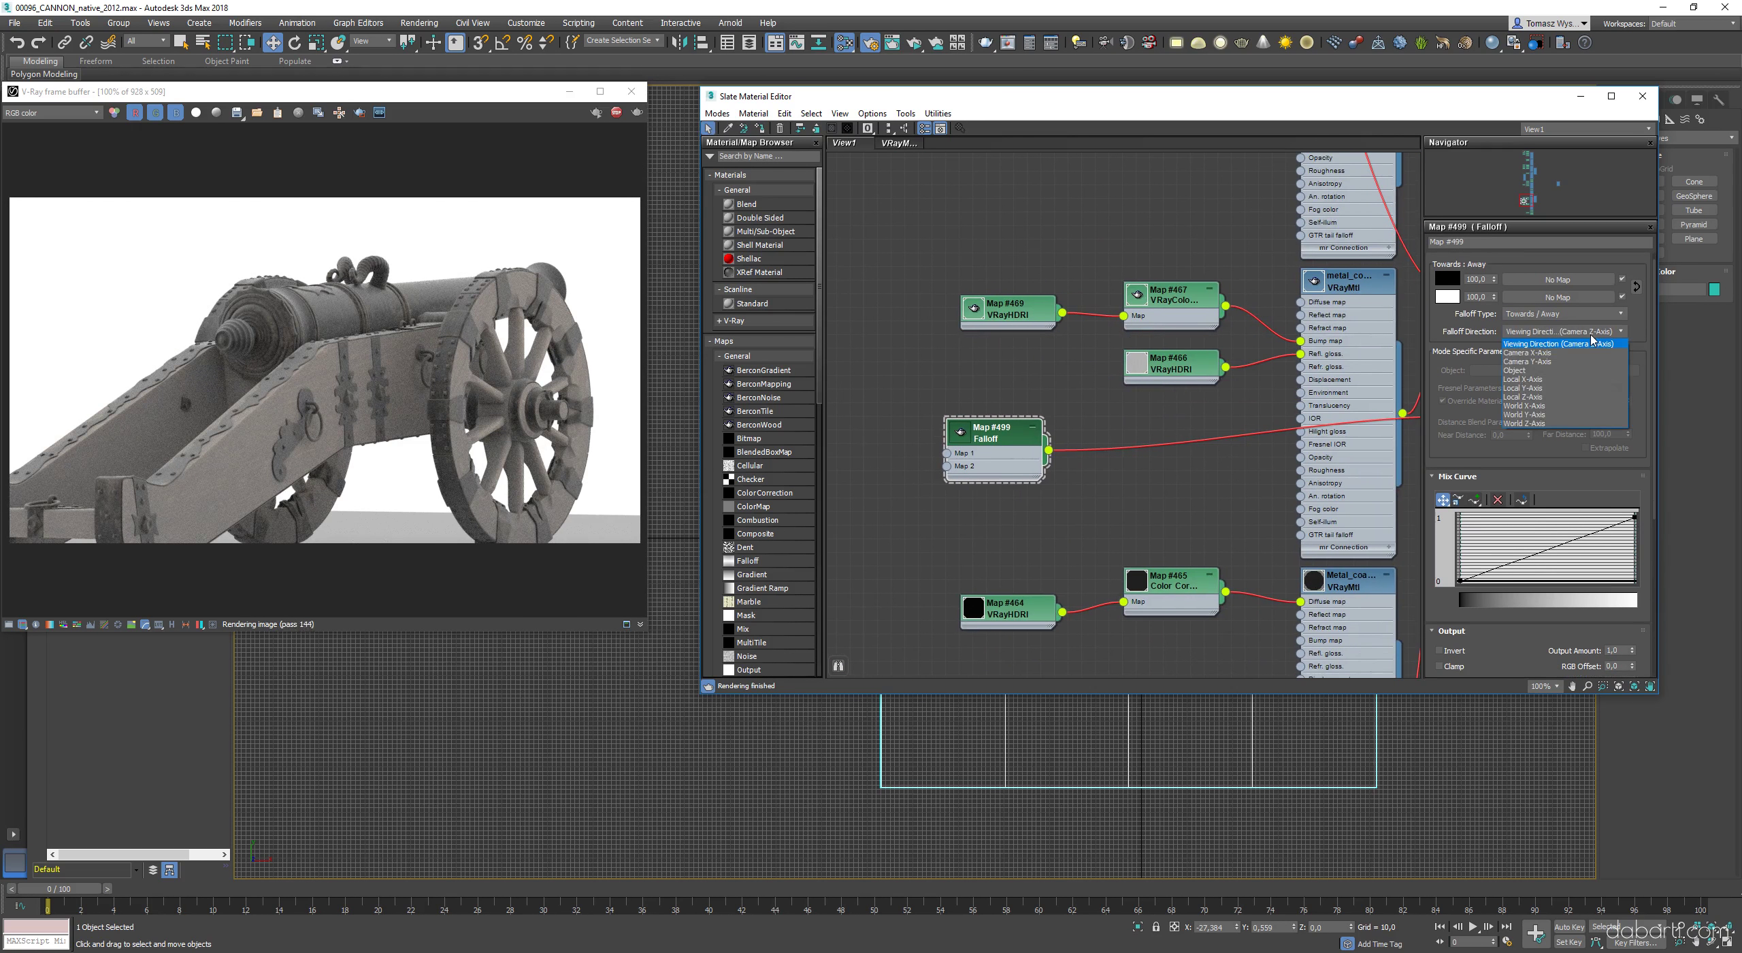
- Create a test sphere beside the cannon in the viewport
left_click_drag(1448, 98, 718, 237)
left_click(1645, 198)
scroll(1192, 536, "up", 4)
left_click_drag(1132, 470, 1165, 495)
key("w")
middle_click_drag(1212, 524, 1089, 449, "alt")
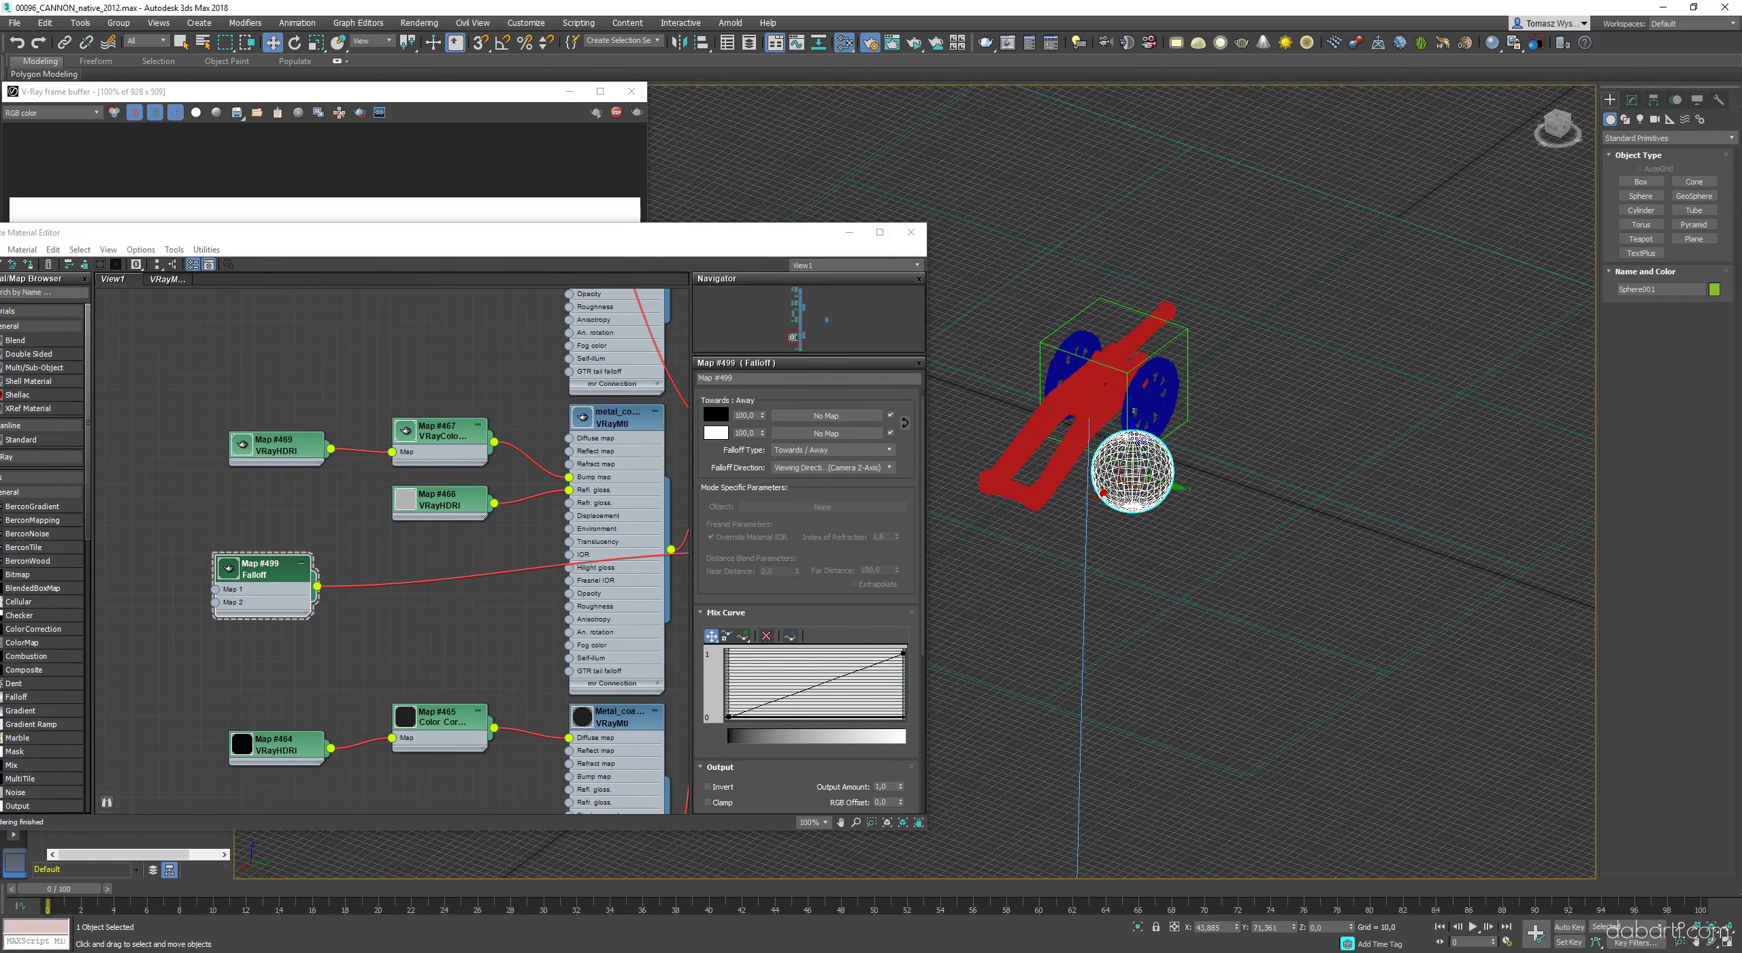
- Check the render setup's target mode and position the test sphere in front of the cannon in the camera view
left_click(591, 217)
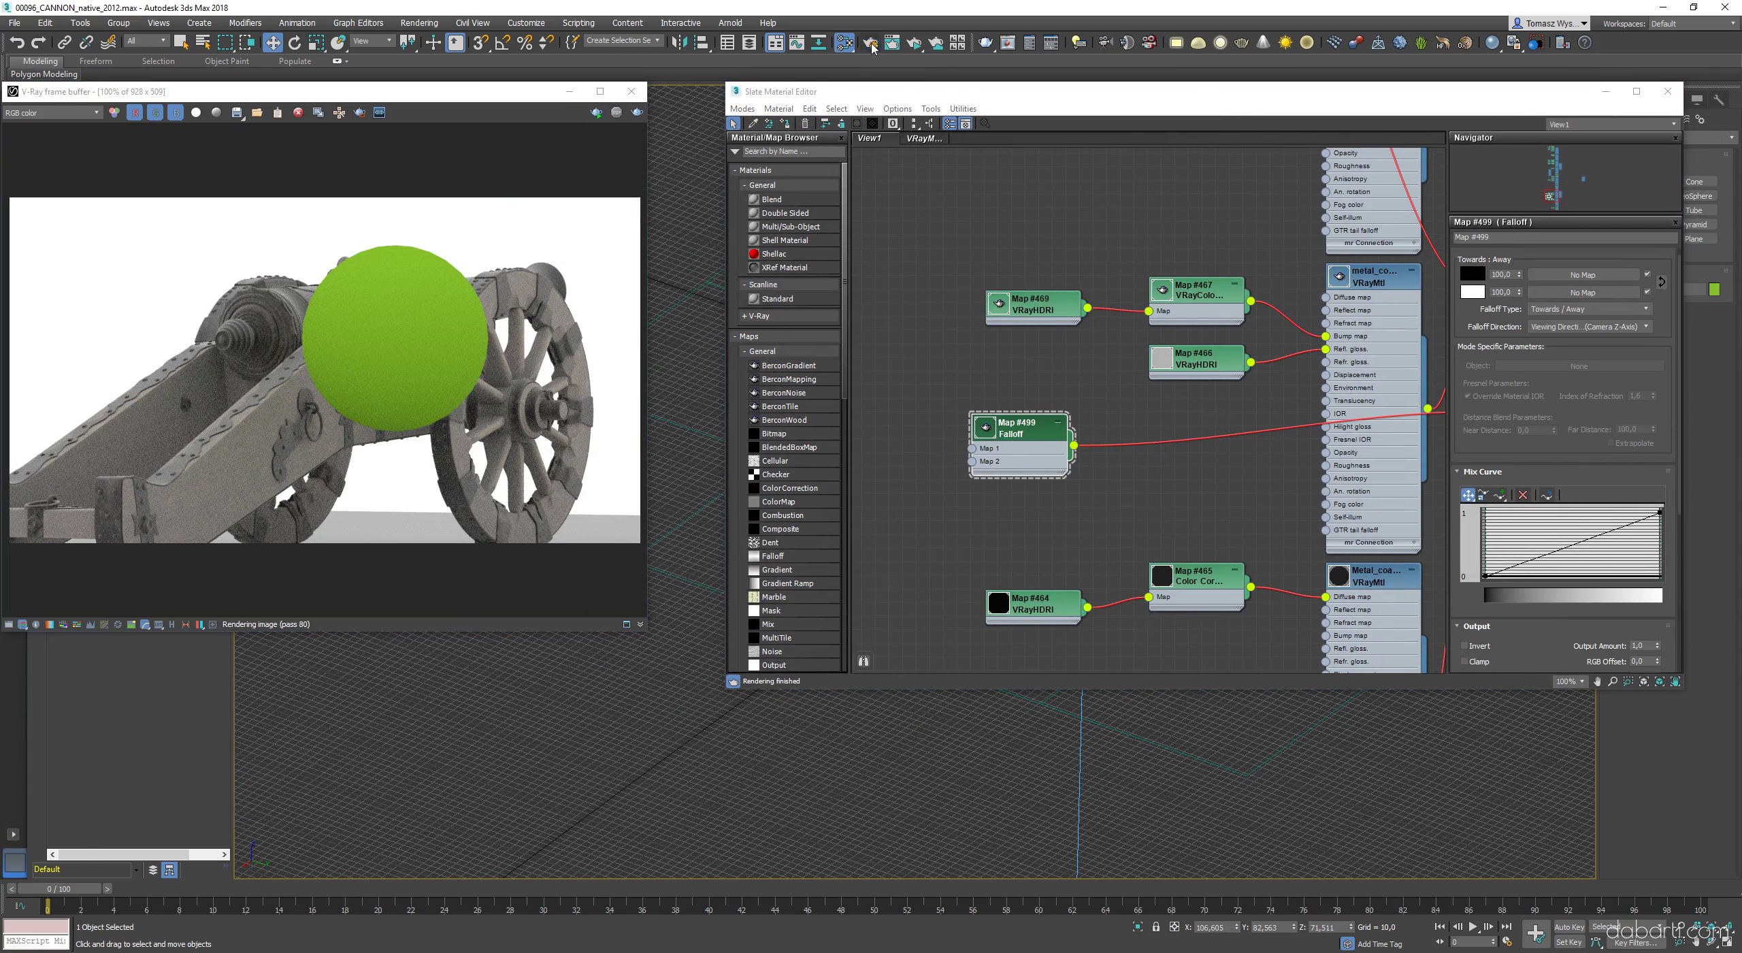
left_click(870, 43)
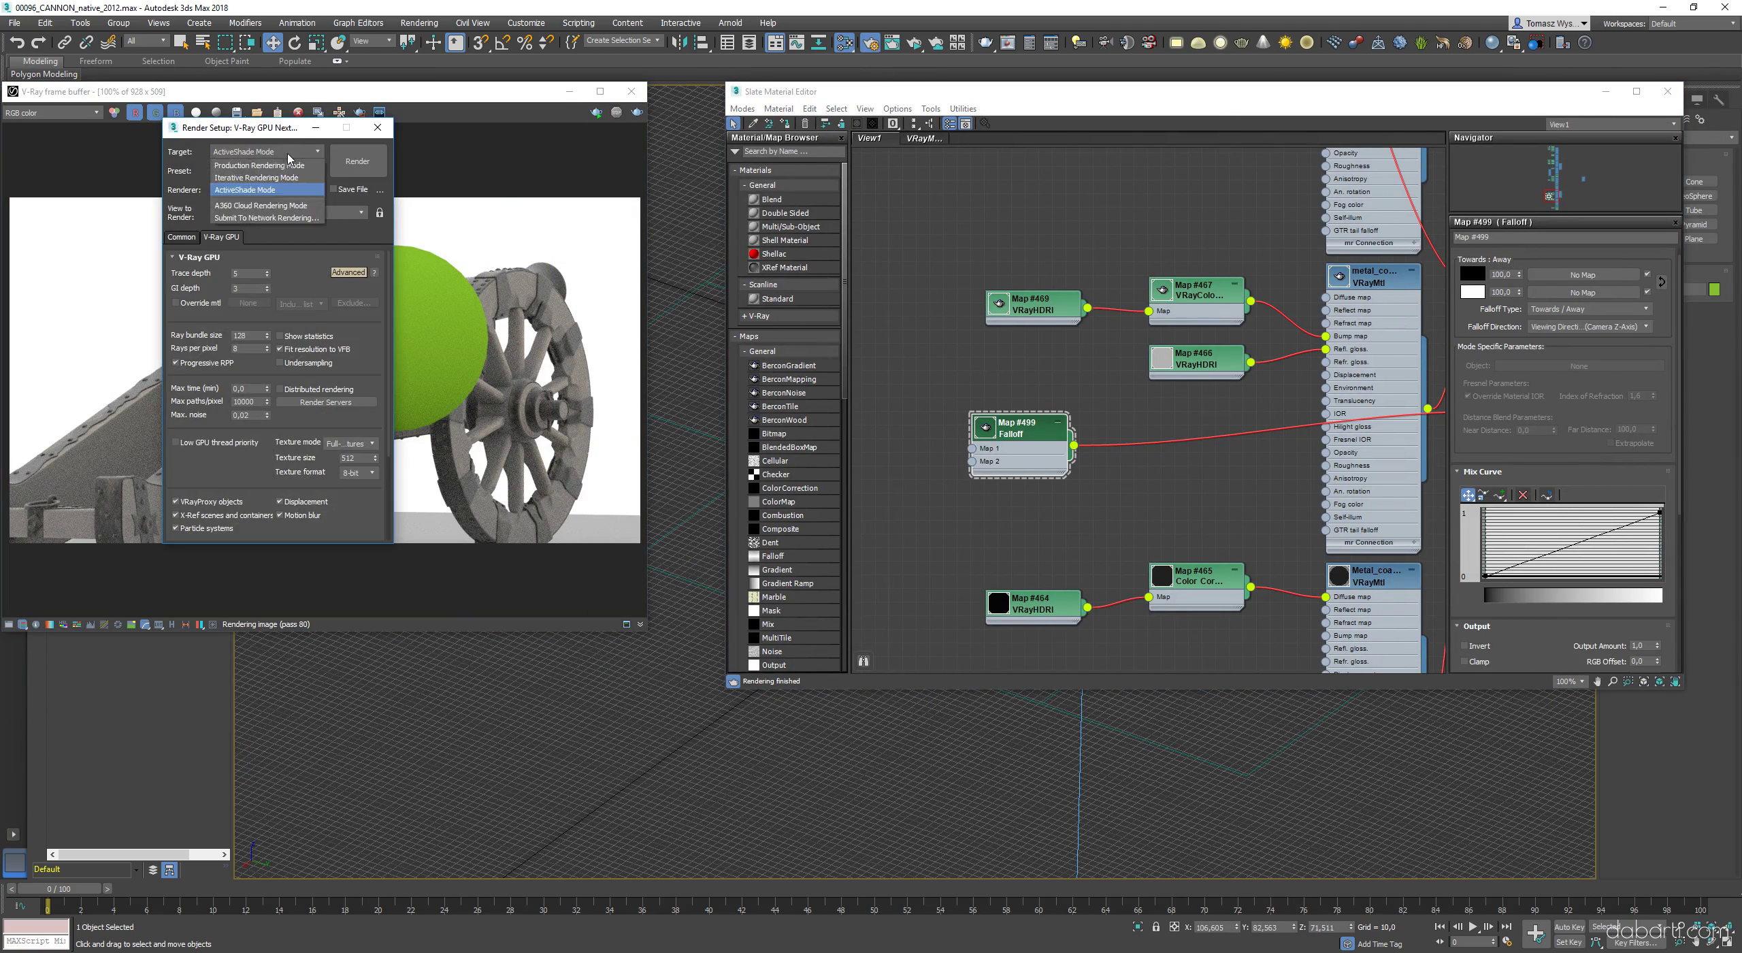
scroll(265, 505, "down", 3)
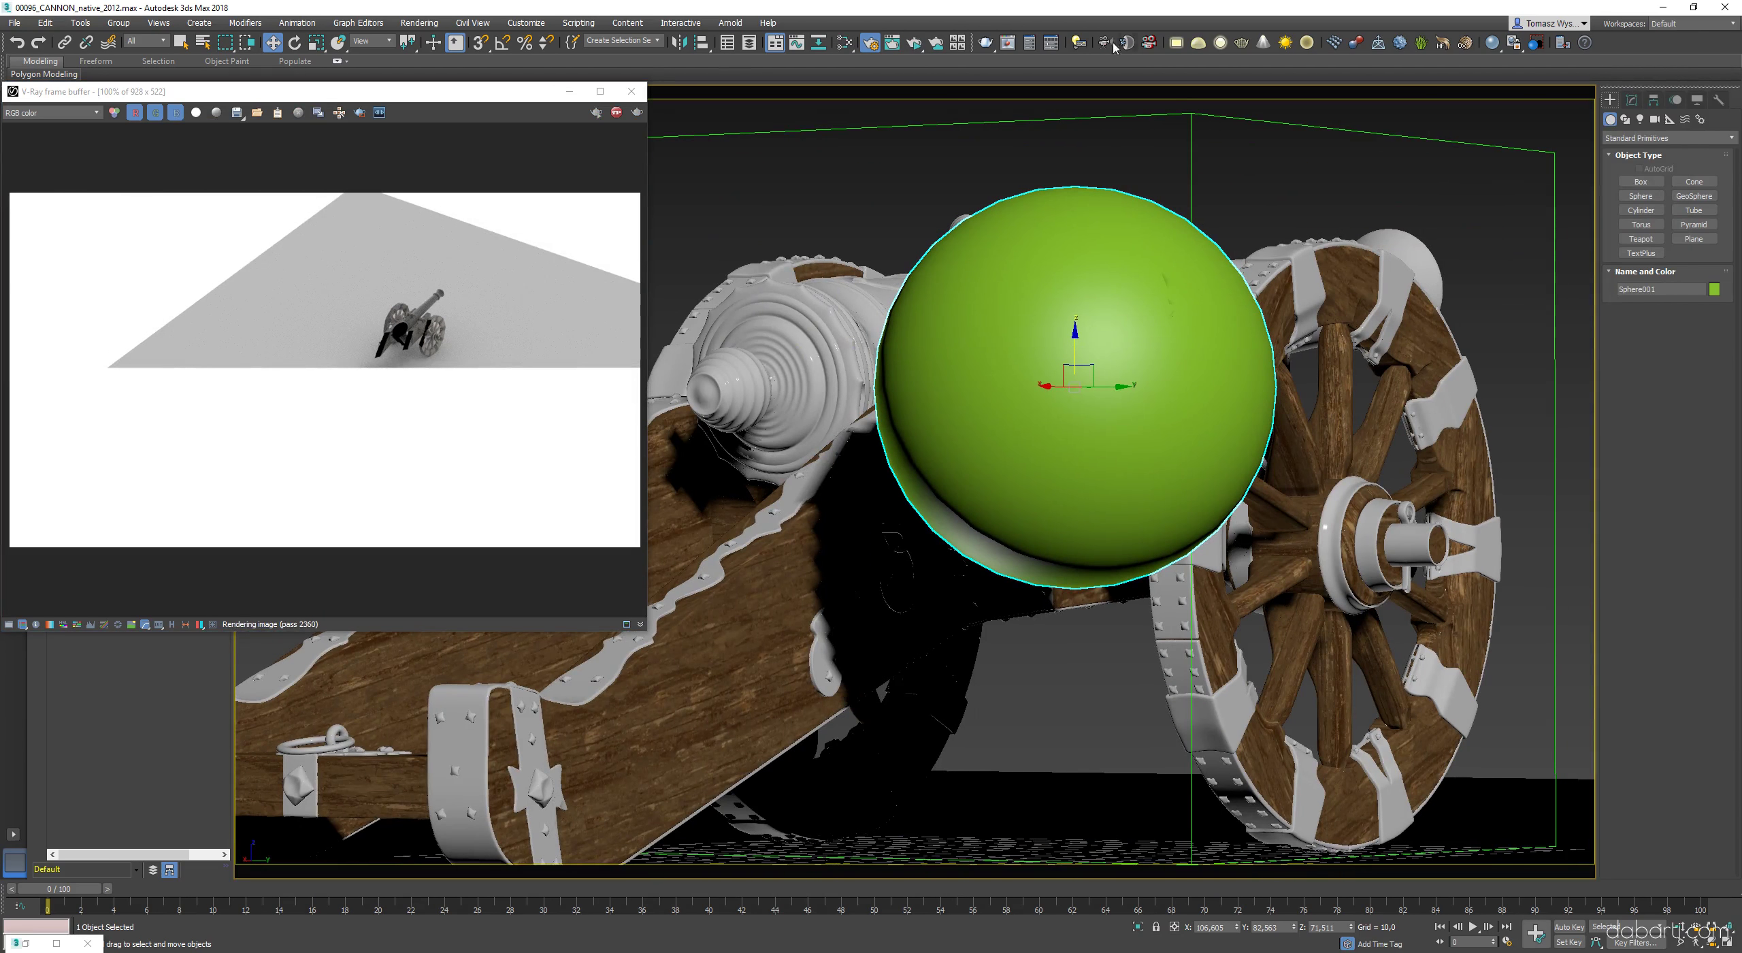
left_click_drag(1137, 357, 1138, 415)
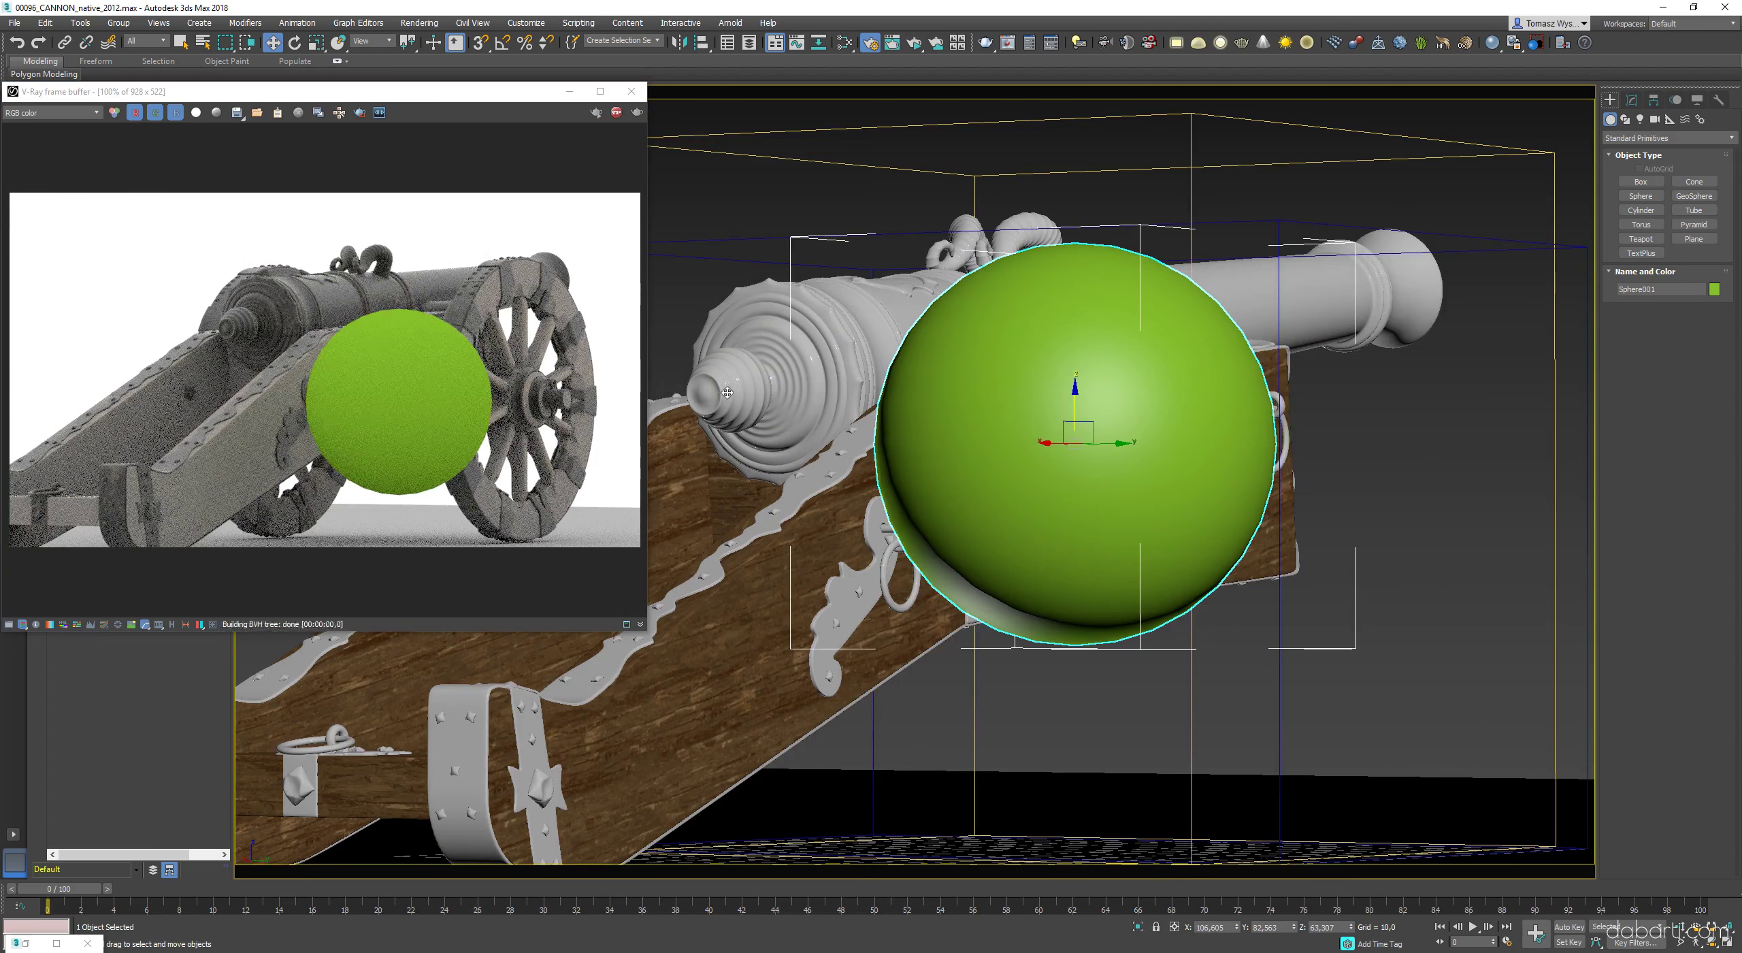
left_click_drag(372, 99, 391, 93)
left_click(26, 944)
- Create a VRayMtl from the Falloff map's output, with the map feeding its Diffuse slot, and place it beside the Falloff node
middle_click_drag(1058, 354, 1078, 302)
left_click_drag(1041, 371, 918, 345)
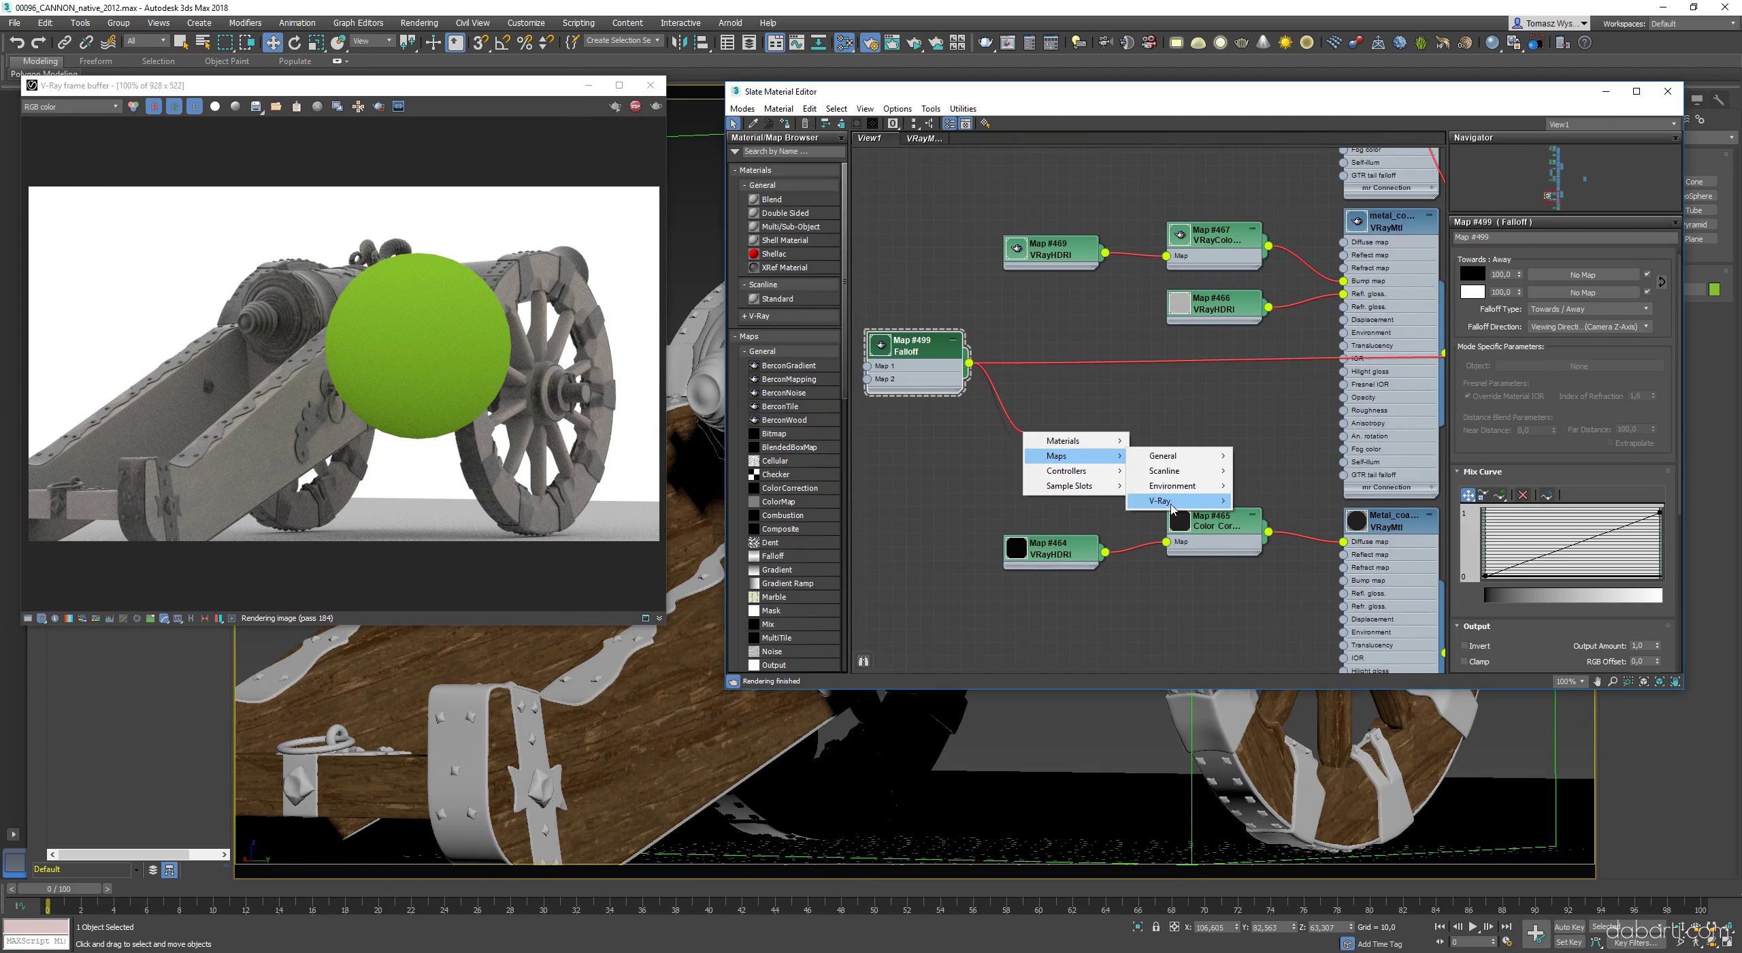
mouse_move(1072, 441)
mouse_move(1165, 471)
left_click(1269, 605)
left_click(1062, 458)
left_click_drag(1034, 423, 994, 396)
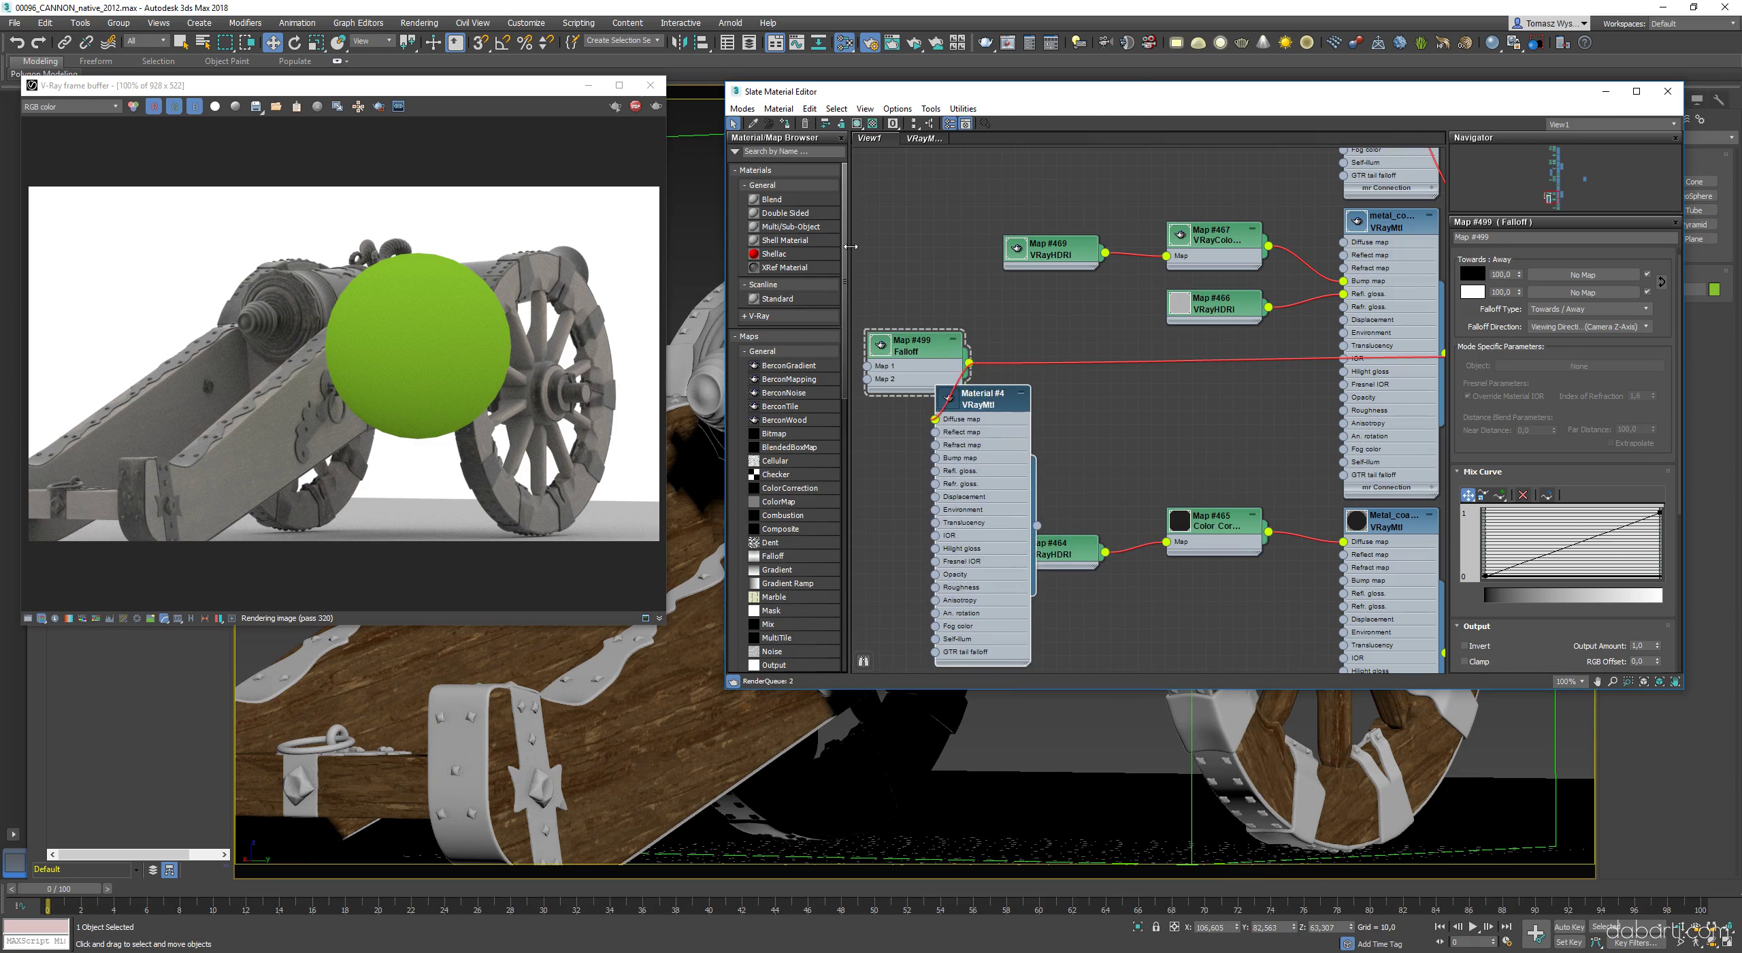
- Tidy the Falloff and new VRayMtl nodes and assign the material to the test sphere in the viewport
left_click_drag(916, 345, 874, 305)
left_click_drag(983, 399, 996, 372)
left_click_drag(1184, 91, 568, 153)
left_click_drag(434, 560, 1163, 422)
left_click_drag(598, 154, 1160, 114)
middle_click_drag(906, 354, 1125, 352)
left_click_drag(1037, 332, 969, 332)
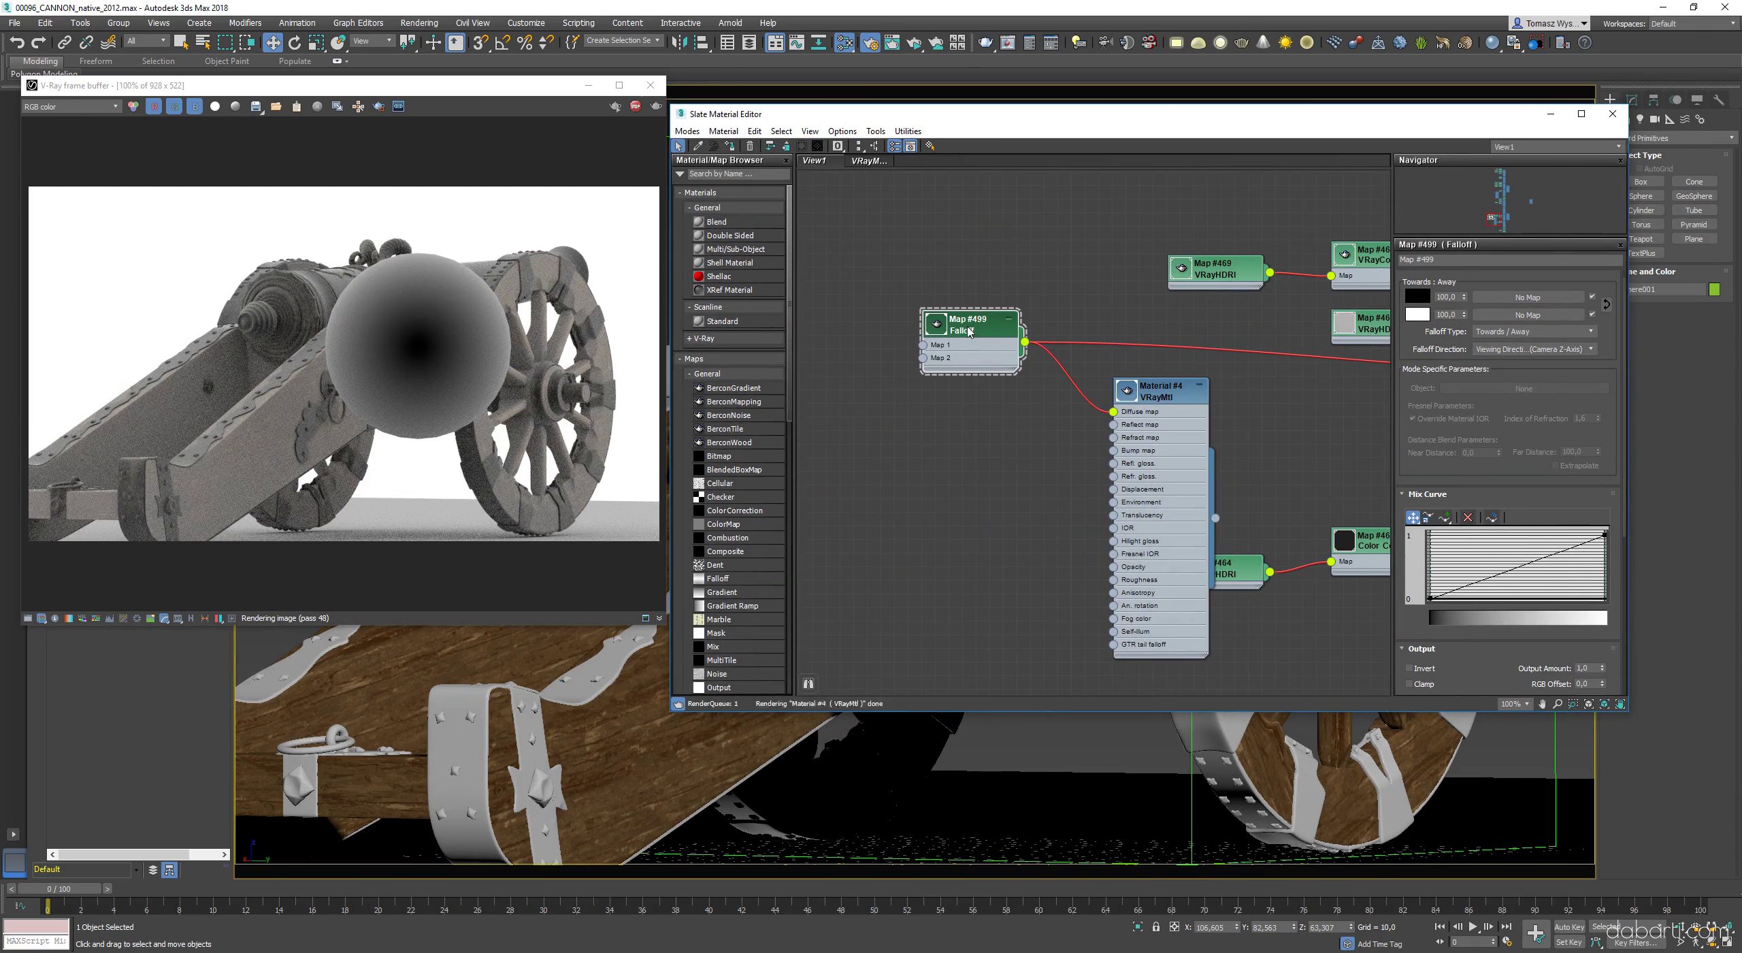
- Set the Falloff map's direction to World Z-Axis
left_click(1534, 349)
left_click(1512, 443)
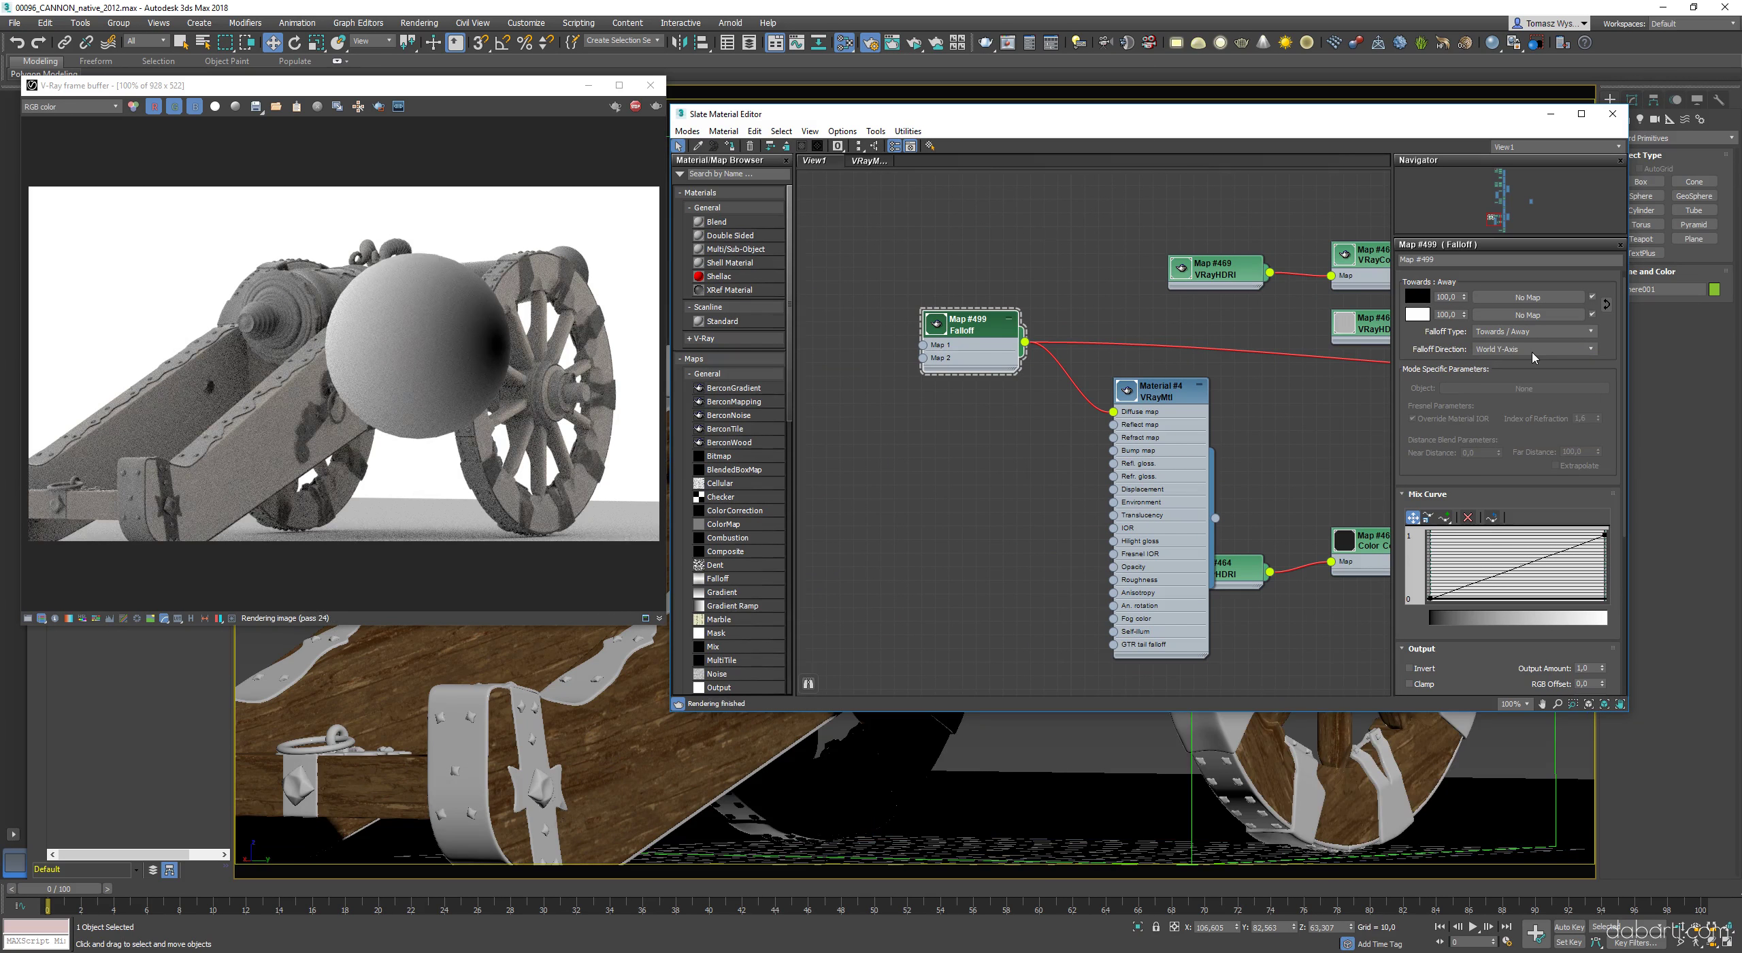
scroll(1534, 354, "up", 1)
scroll(1534, 354, "down", 2)
- Add two points to the Falloff's Mix Curve and offset them to form a steep transition near the middle
left_click(1445, 517)
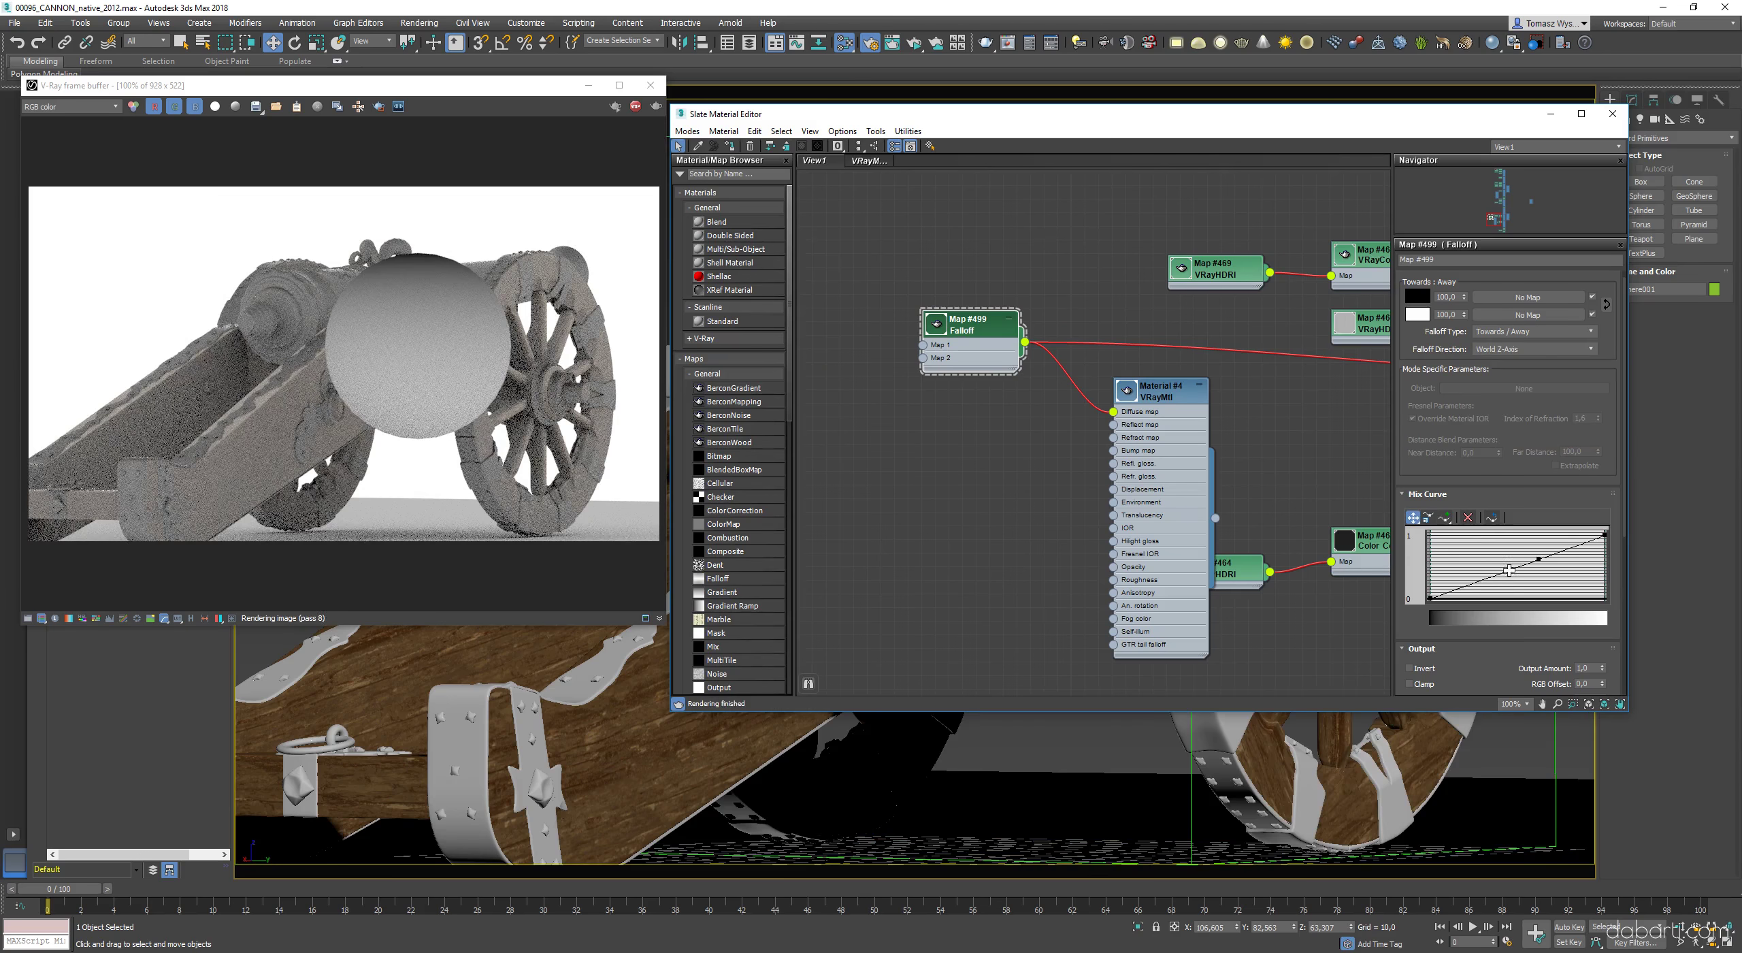
left_click_drag(1509, 570, 1507, 598)
left_click_drag(1539, 559, 1529, 535)
- Compare the World-axis falloff directions, return to World Z-Axis, and swap the two falloff colors so white comes first
scroll(1524, 357, "up", 1)
scroll(1524, 357, "up", 1)
scroll(1523, 358, "down", 1)
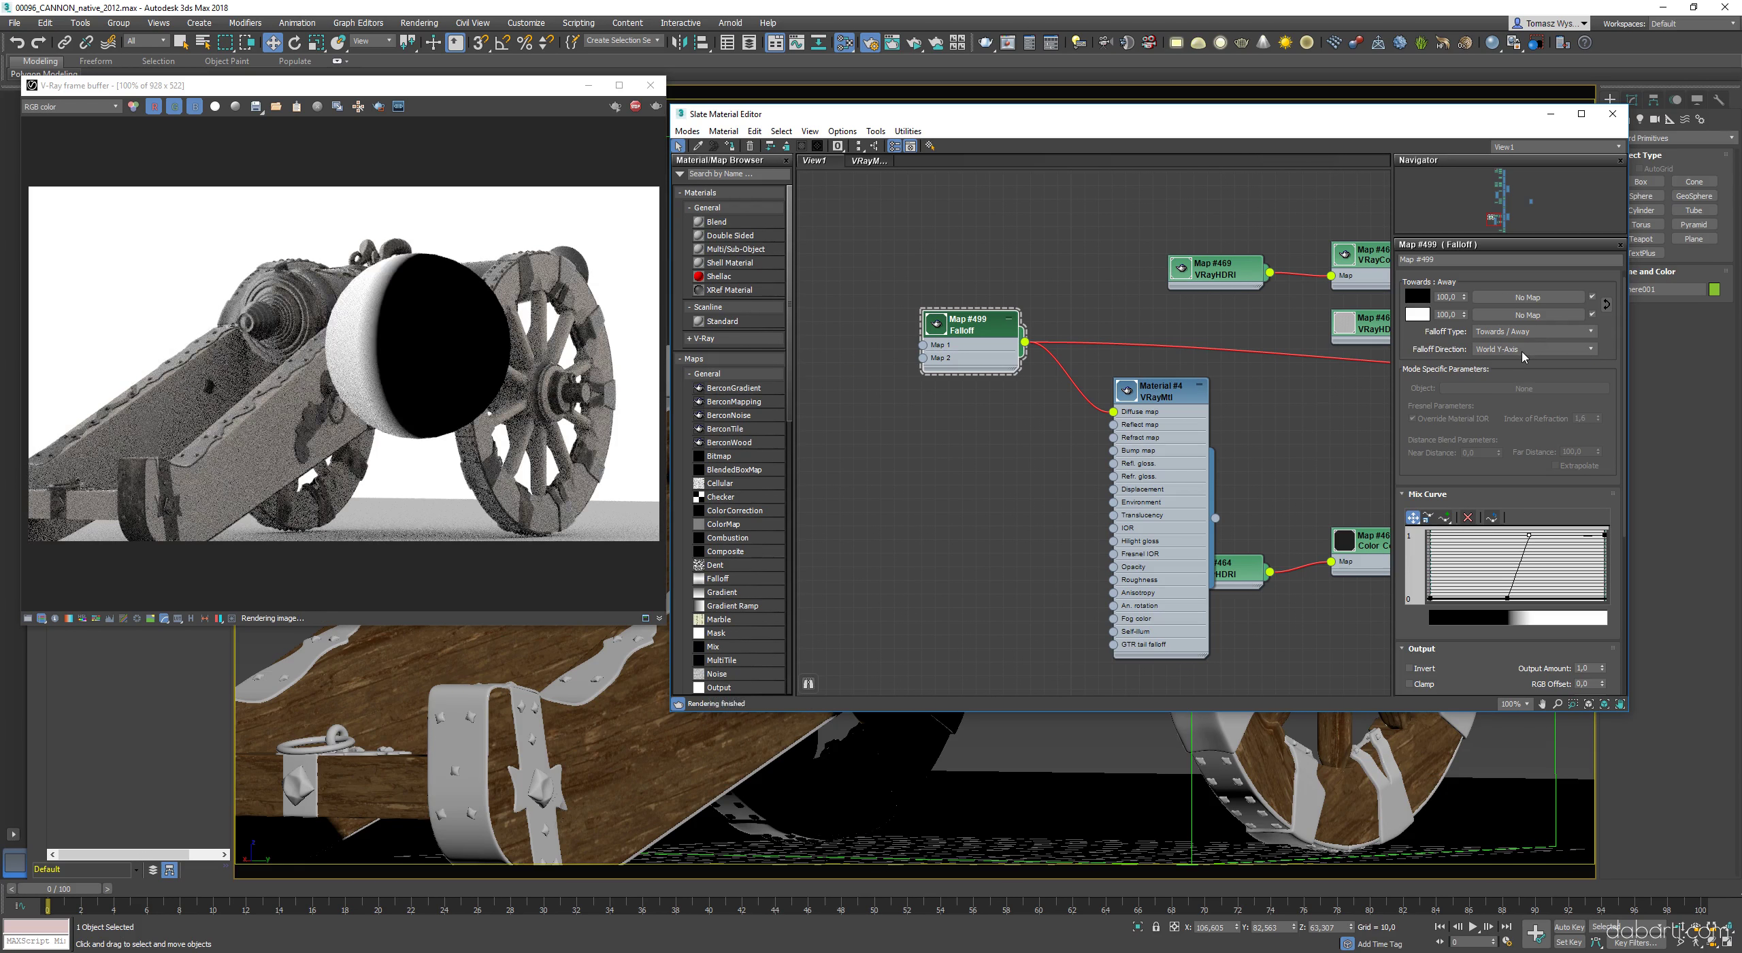
scroll(1524, 358, "down", 1)
left_click(1073, 418)
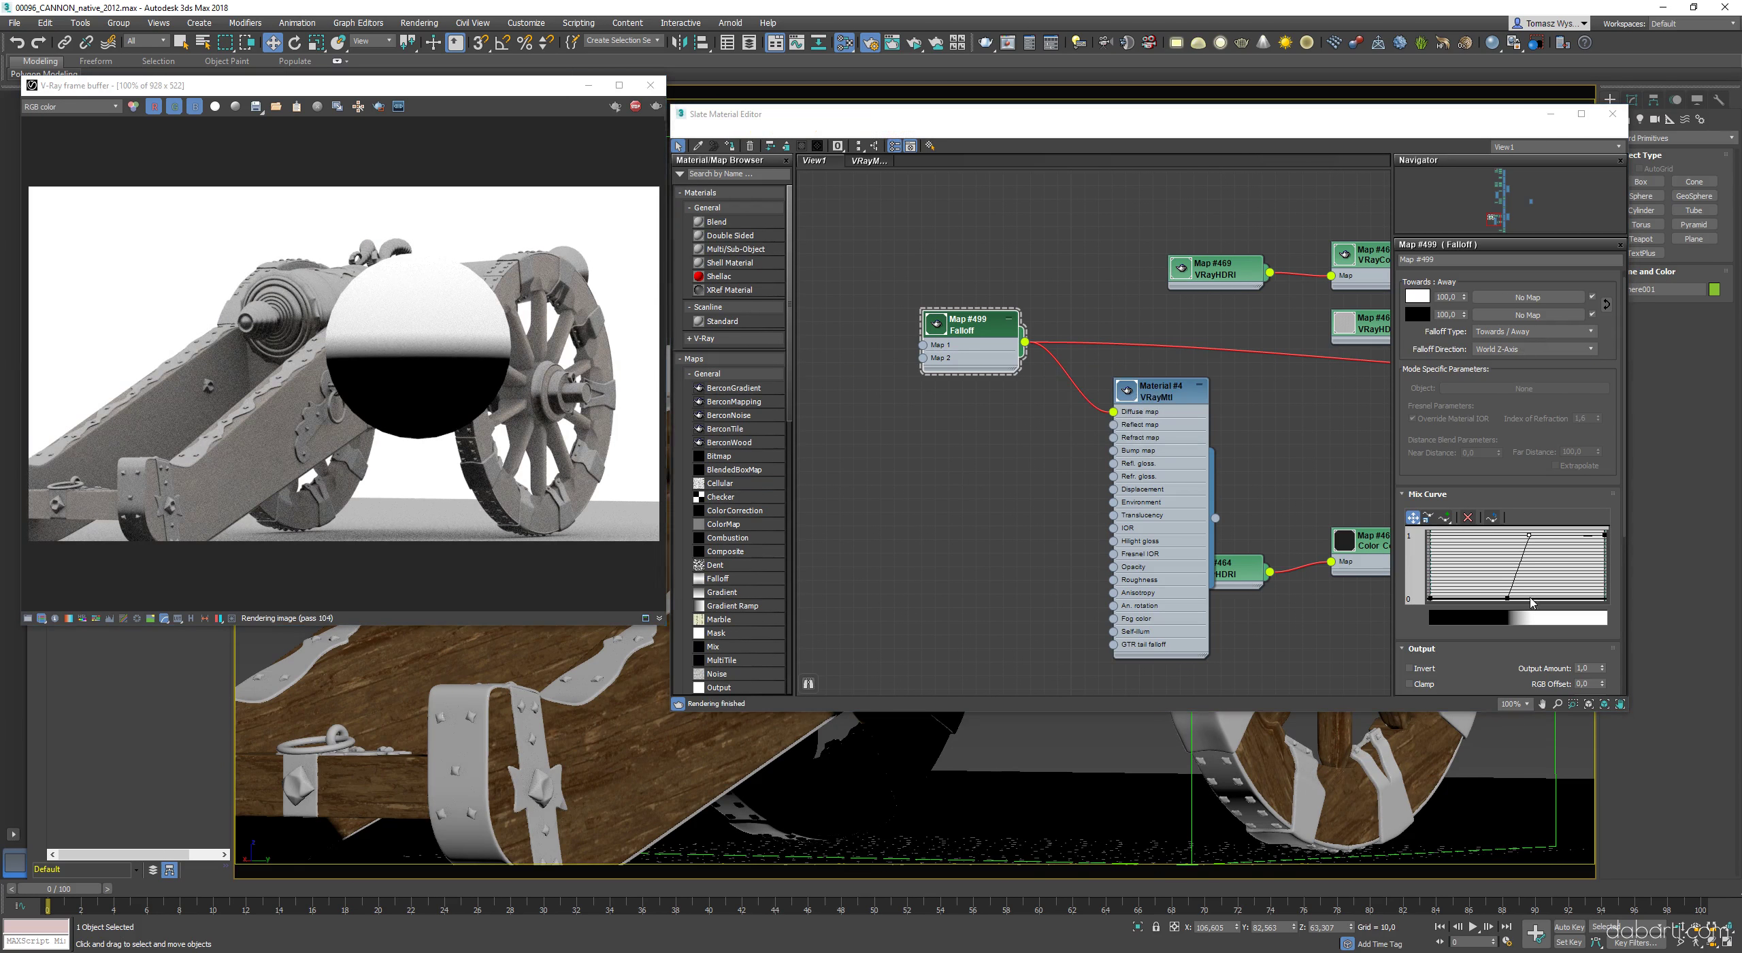
- Fine-tune the two inner Mix Curve points to shift and soften the falloff transition, checking it closely in the render
left_click_drag(1508, 599, 1491, 599)
left_click_drag(1529, 535, 1498, 533)
scroll(296, 323, "up", 2)
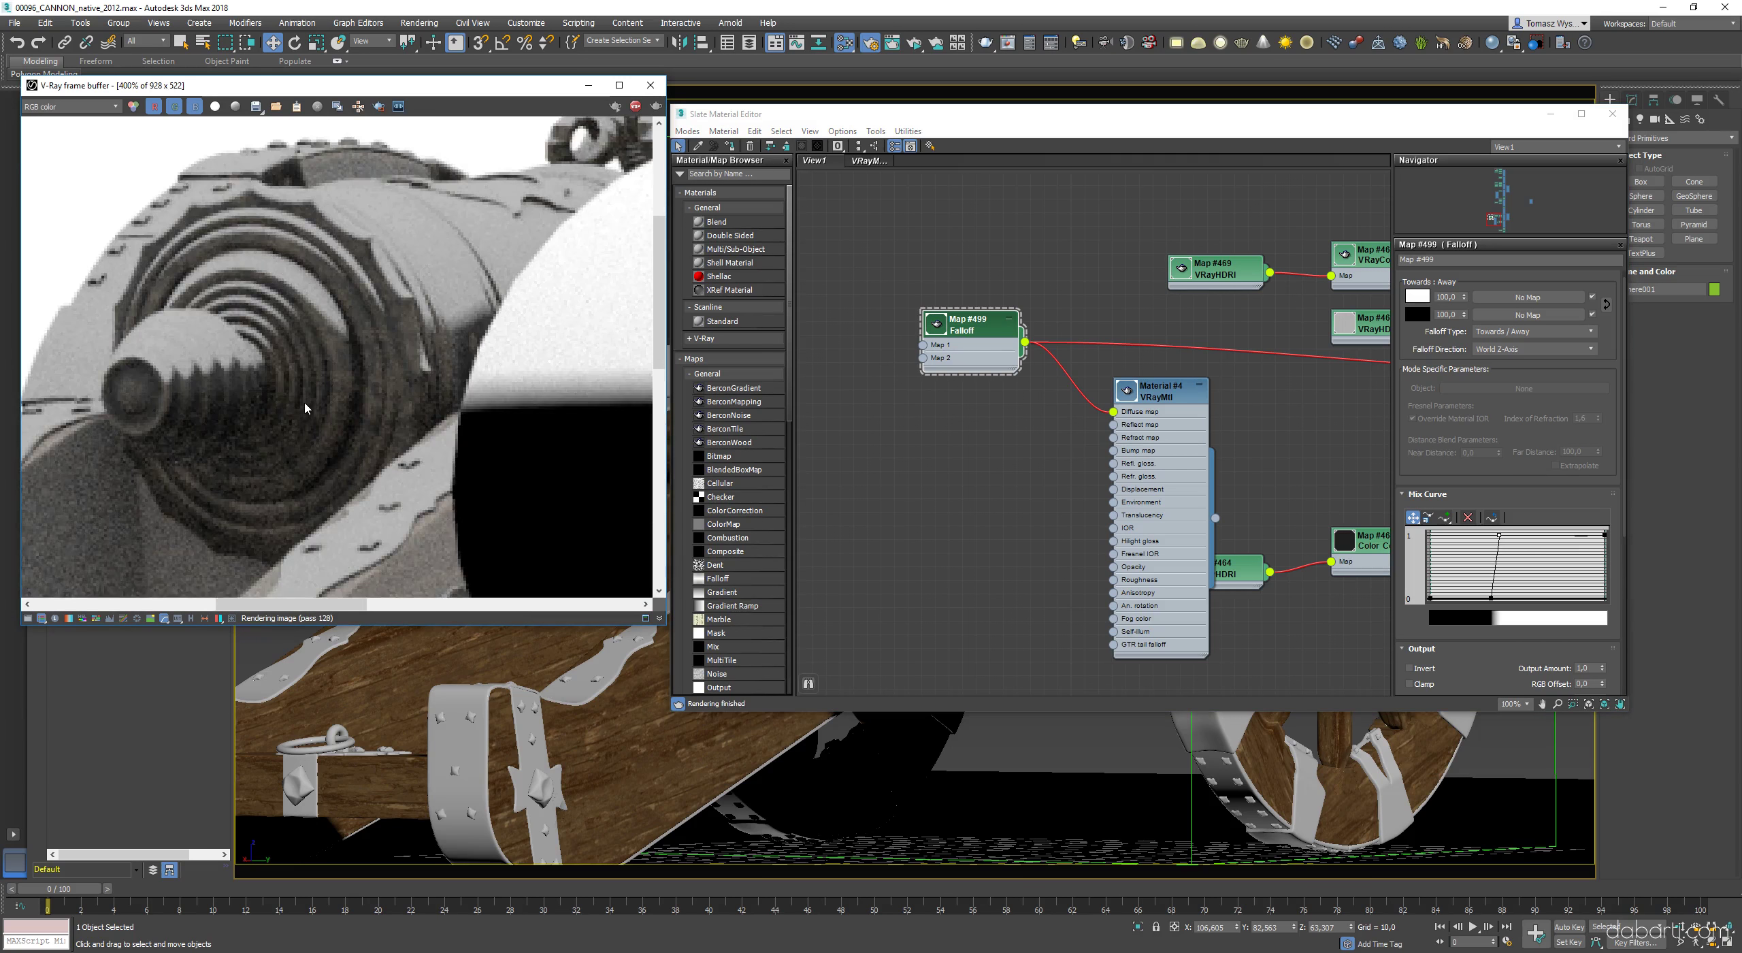
scroll(306, 405, "down", 2)
left_click_drag(1498, 598, 1493, 598)
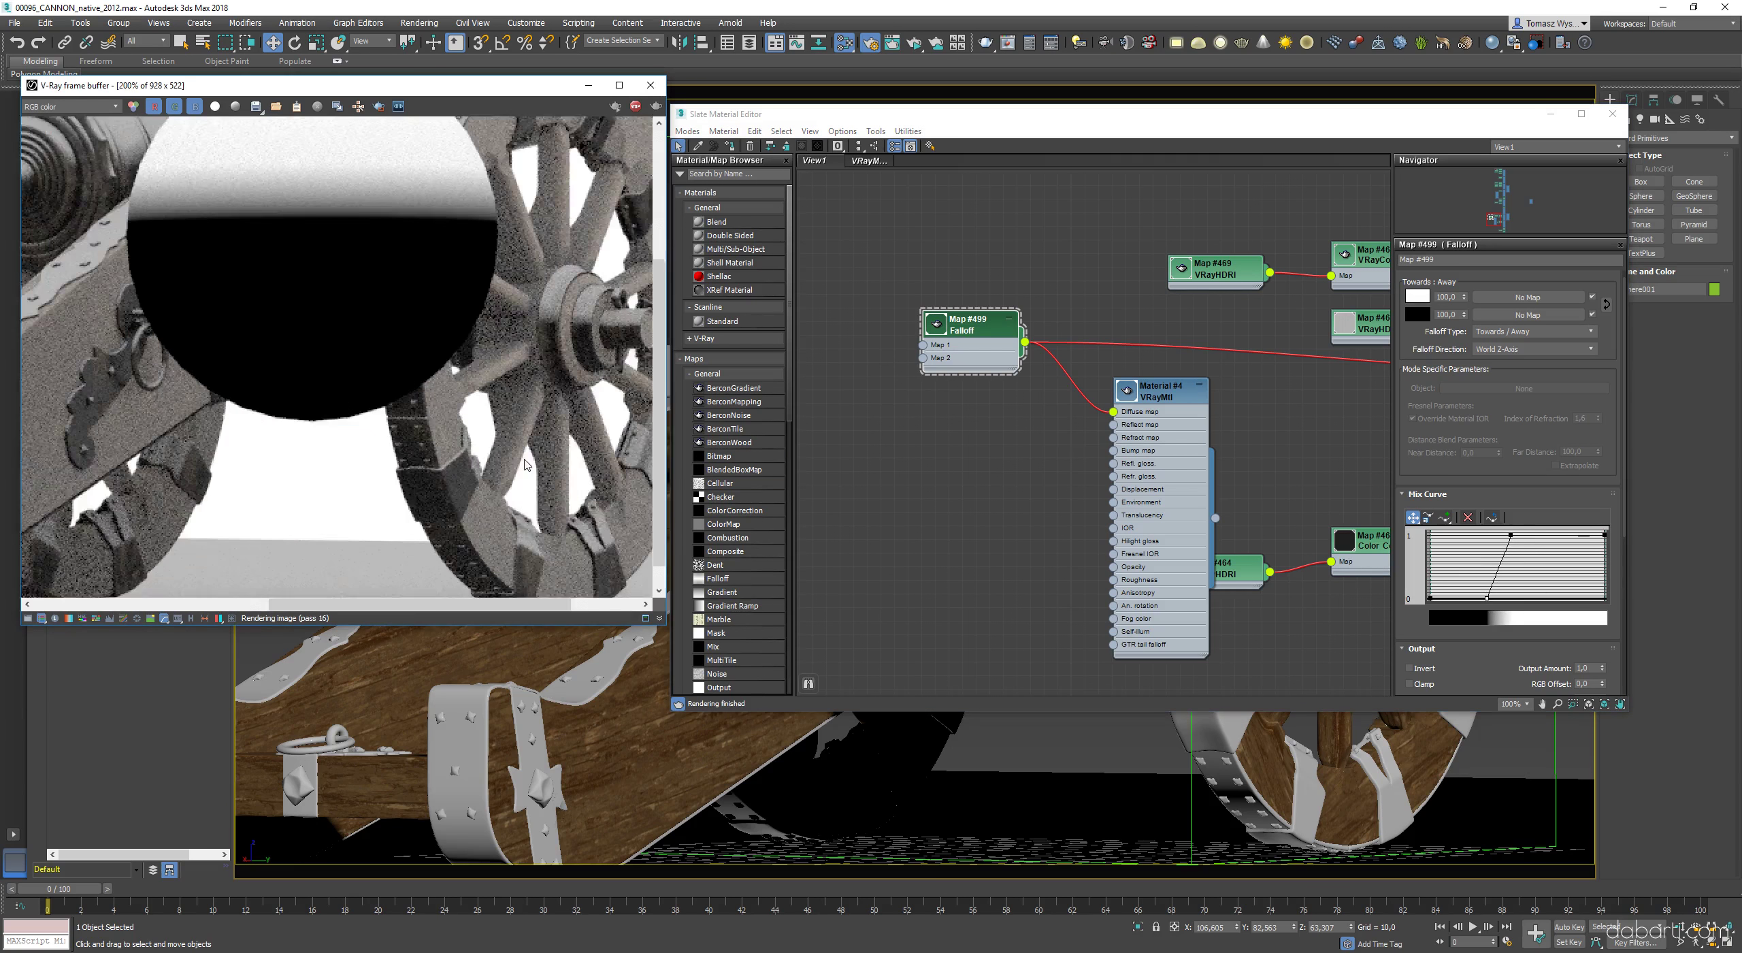
left_click_drag(1512, 535, 1498, 535)
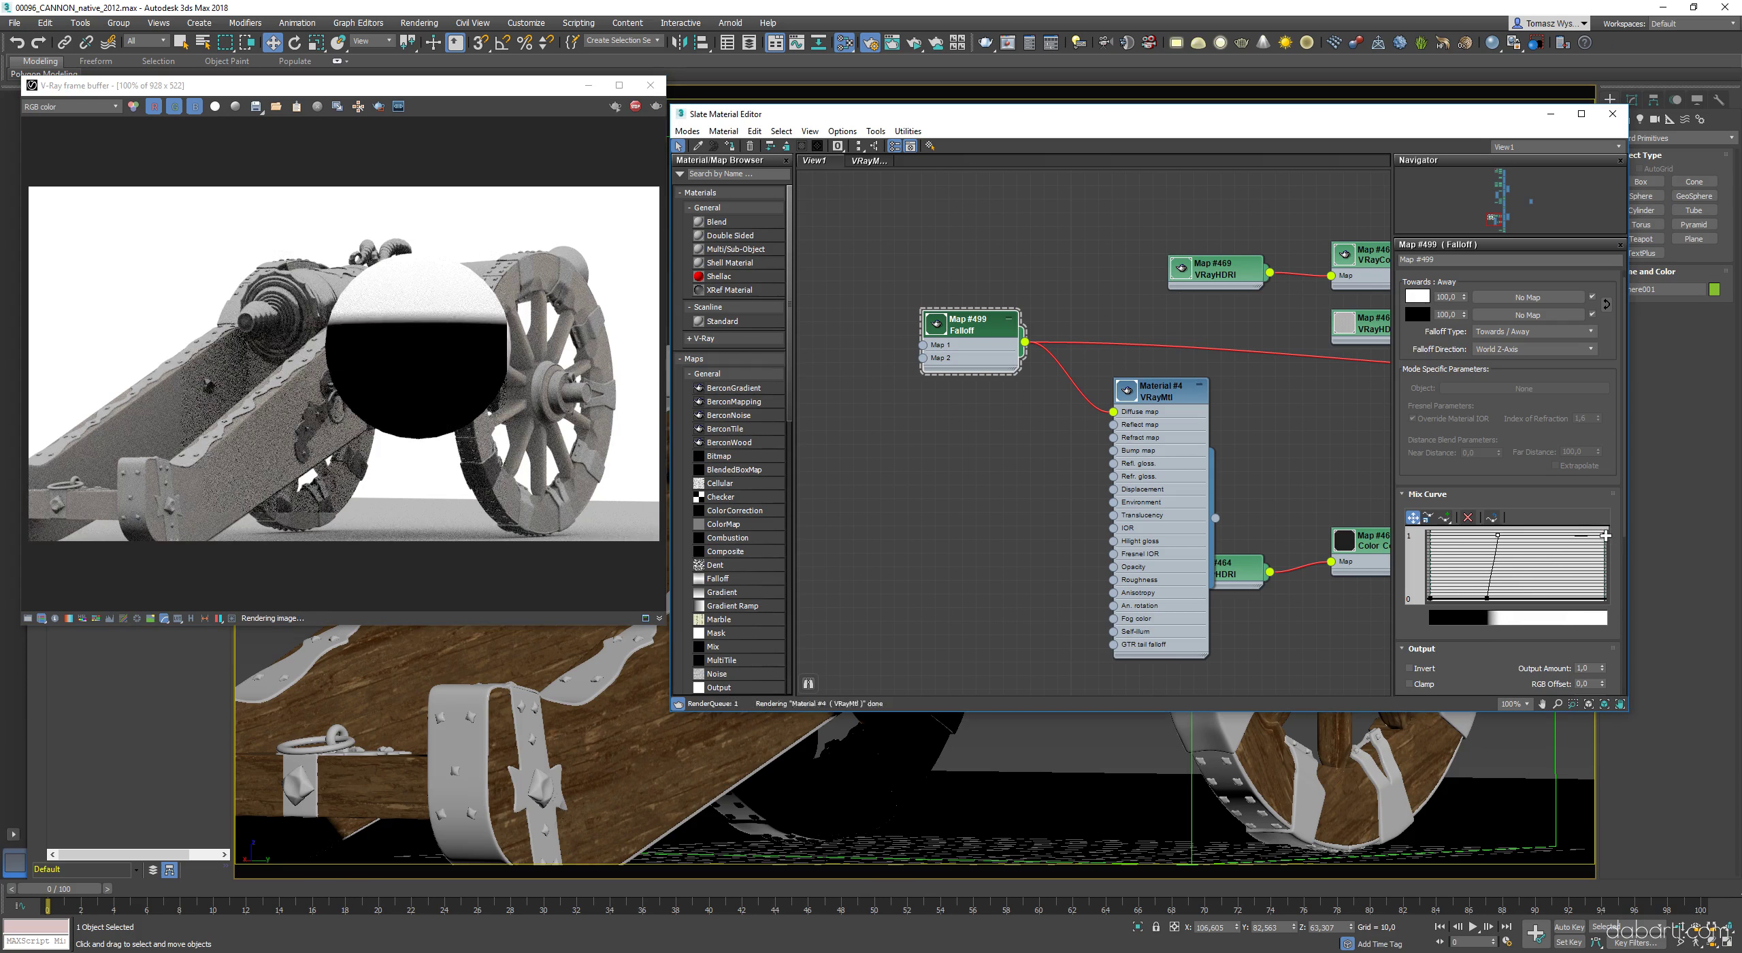
left_click_drag(1488, 599, 1446, 599)
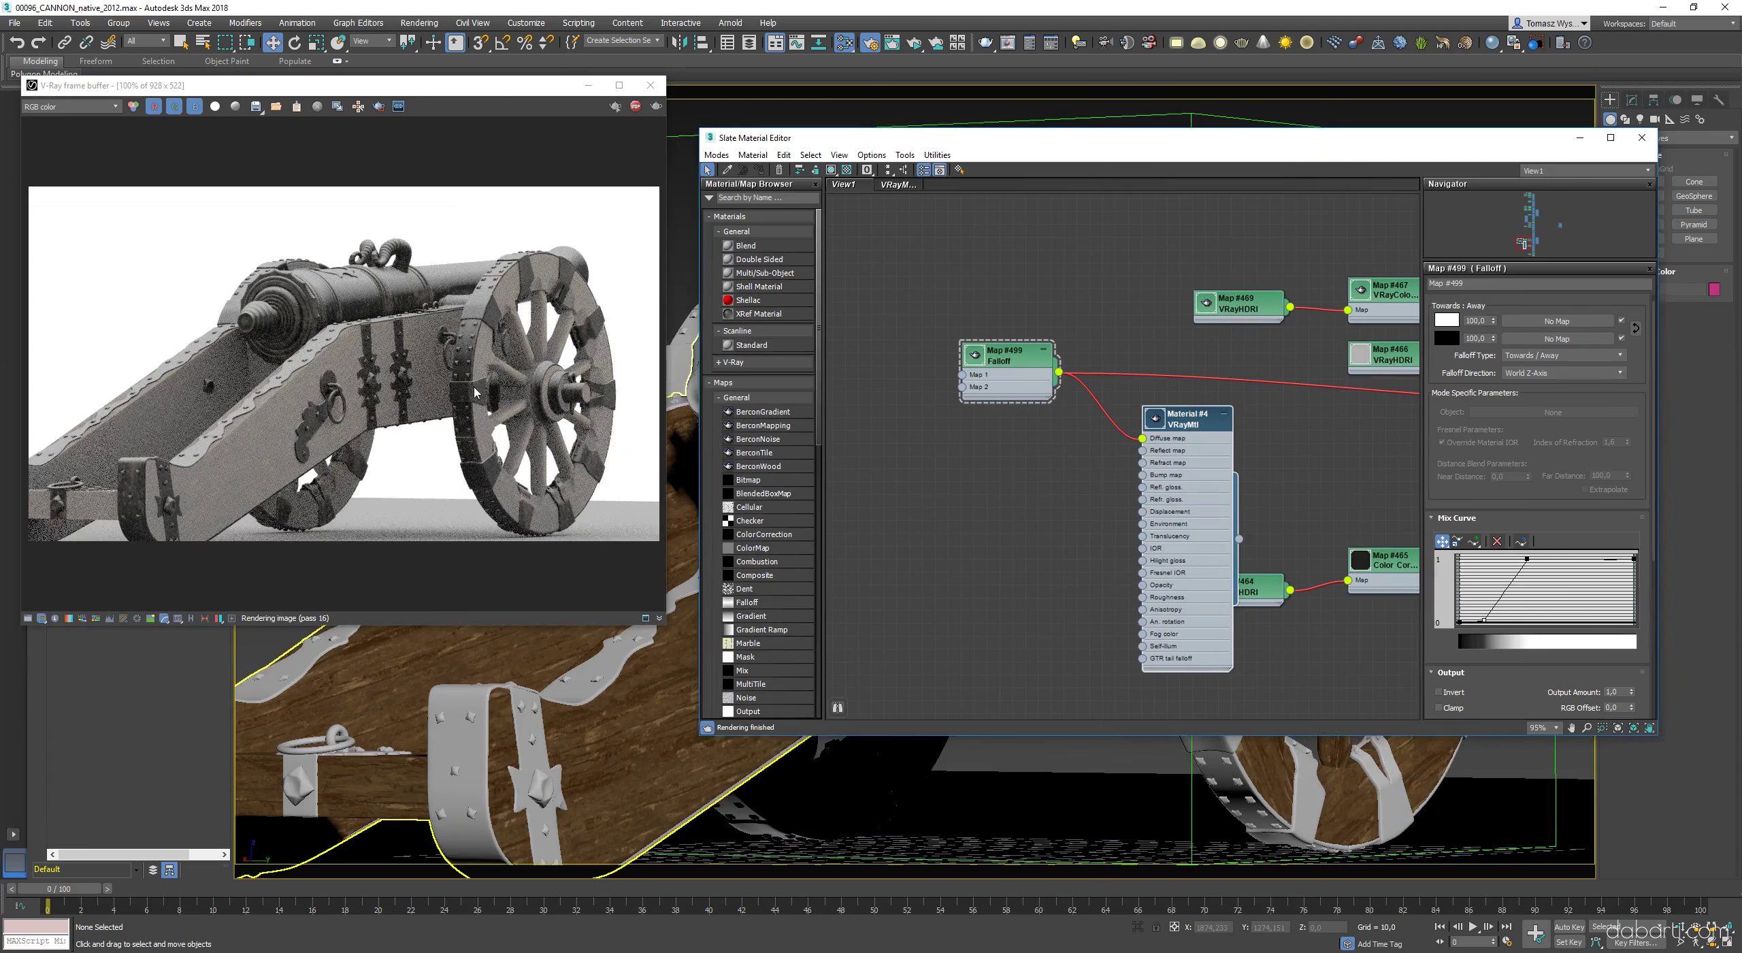
- Add a VRayColor2Bump map to the Bump map slot of Material #3
scroll(943, 523, "down", 8)
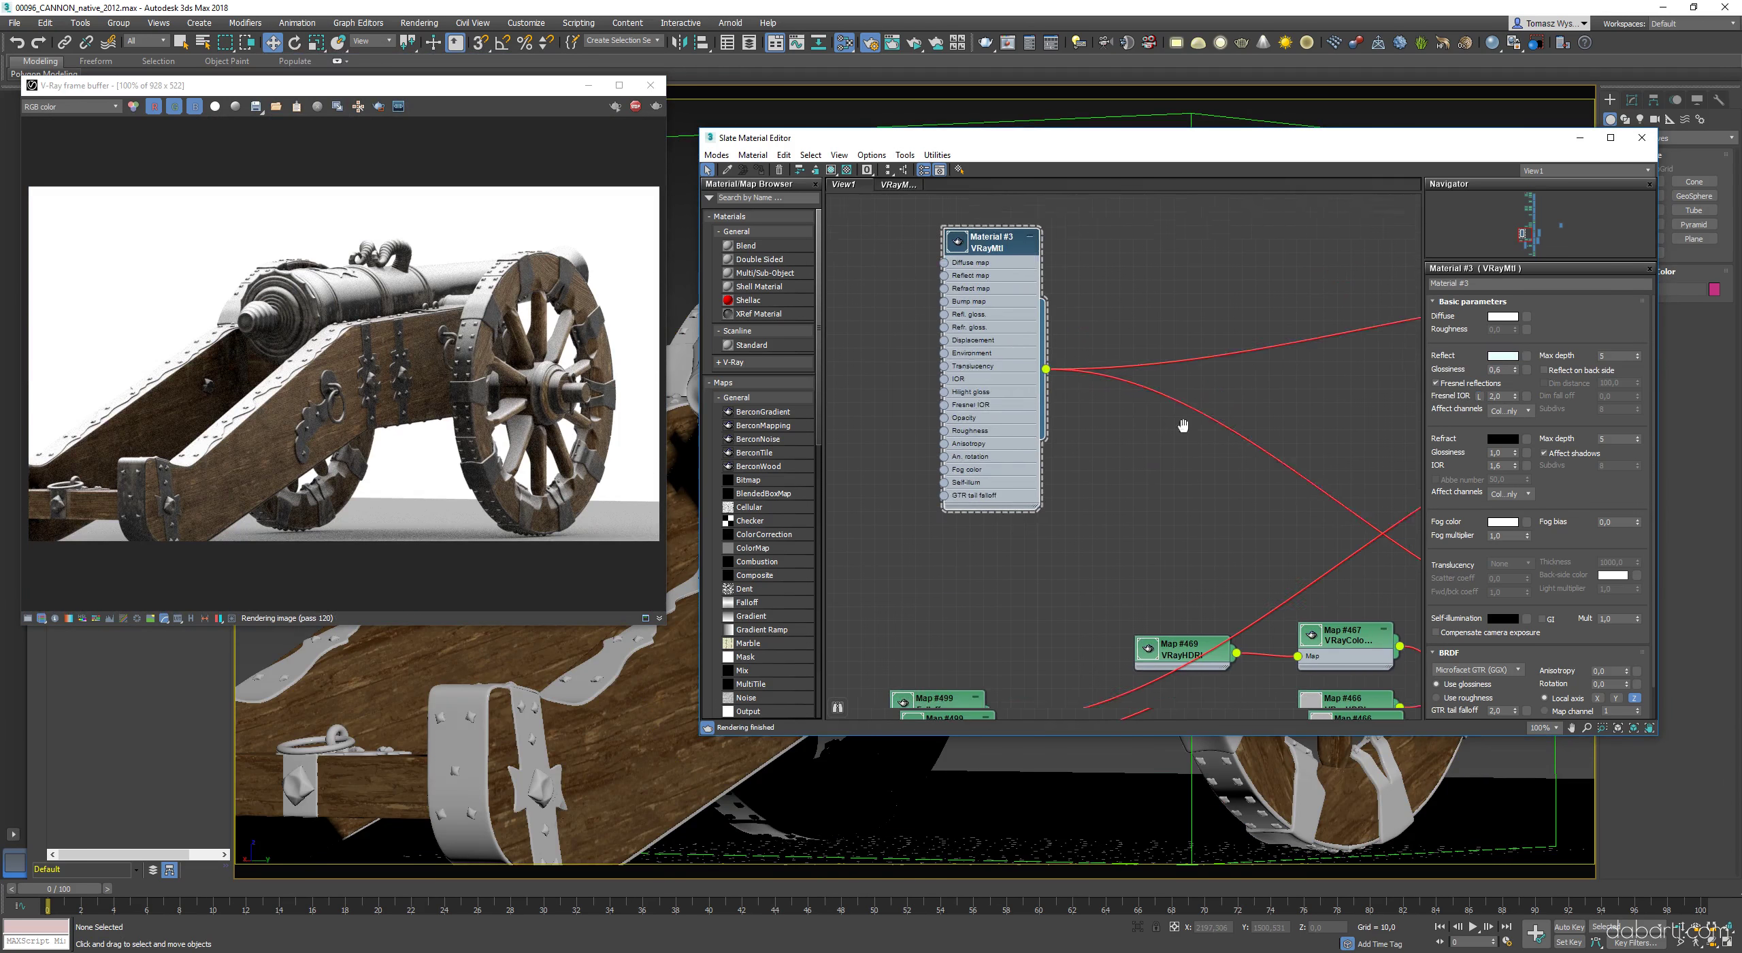
middle_click_drag(1183, 426, 1148, 371)
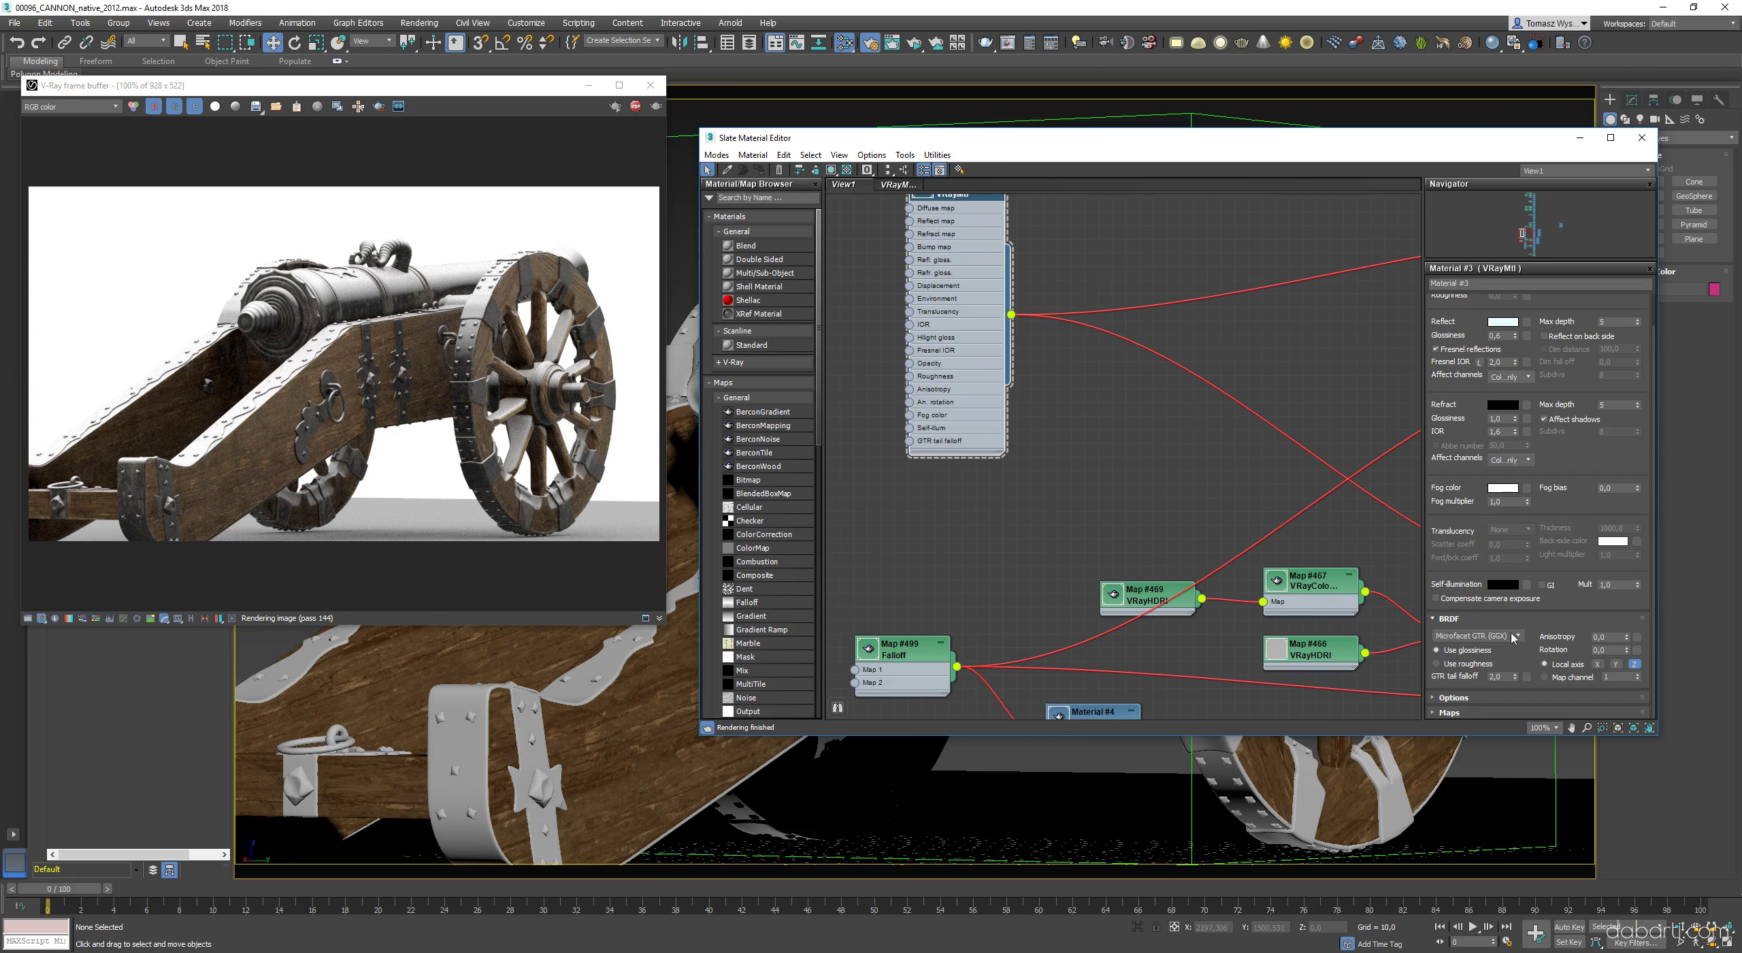
scroll(1177, 402, "up", 1)
middle_click_drag(987, 327, 1348, 469)
left_click_drag(1203, 354, 1079, 394)
mouse_move(1143, 448)
left_click(1229, 474)
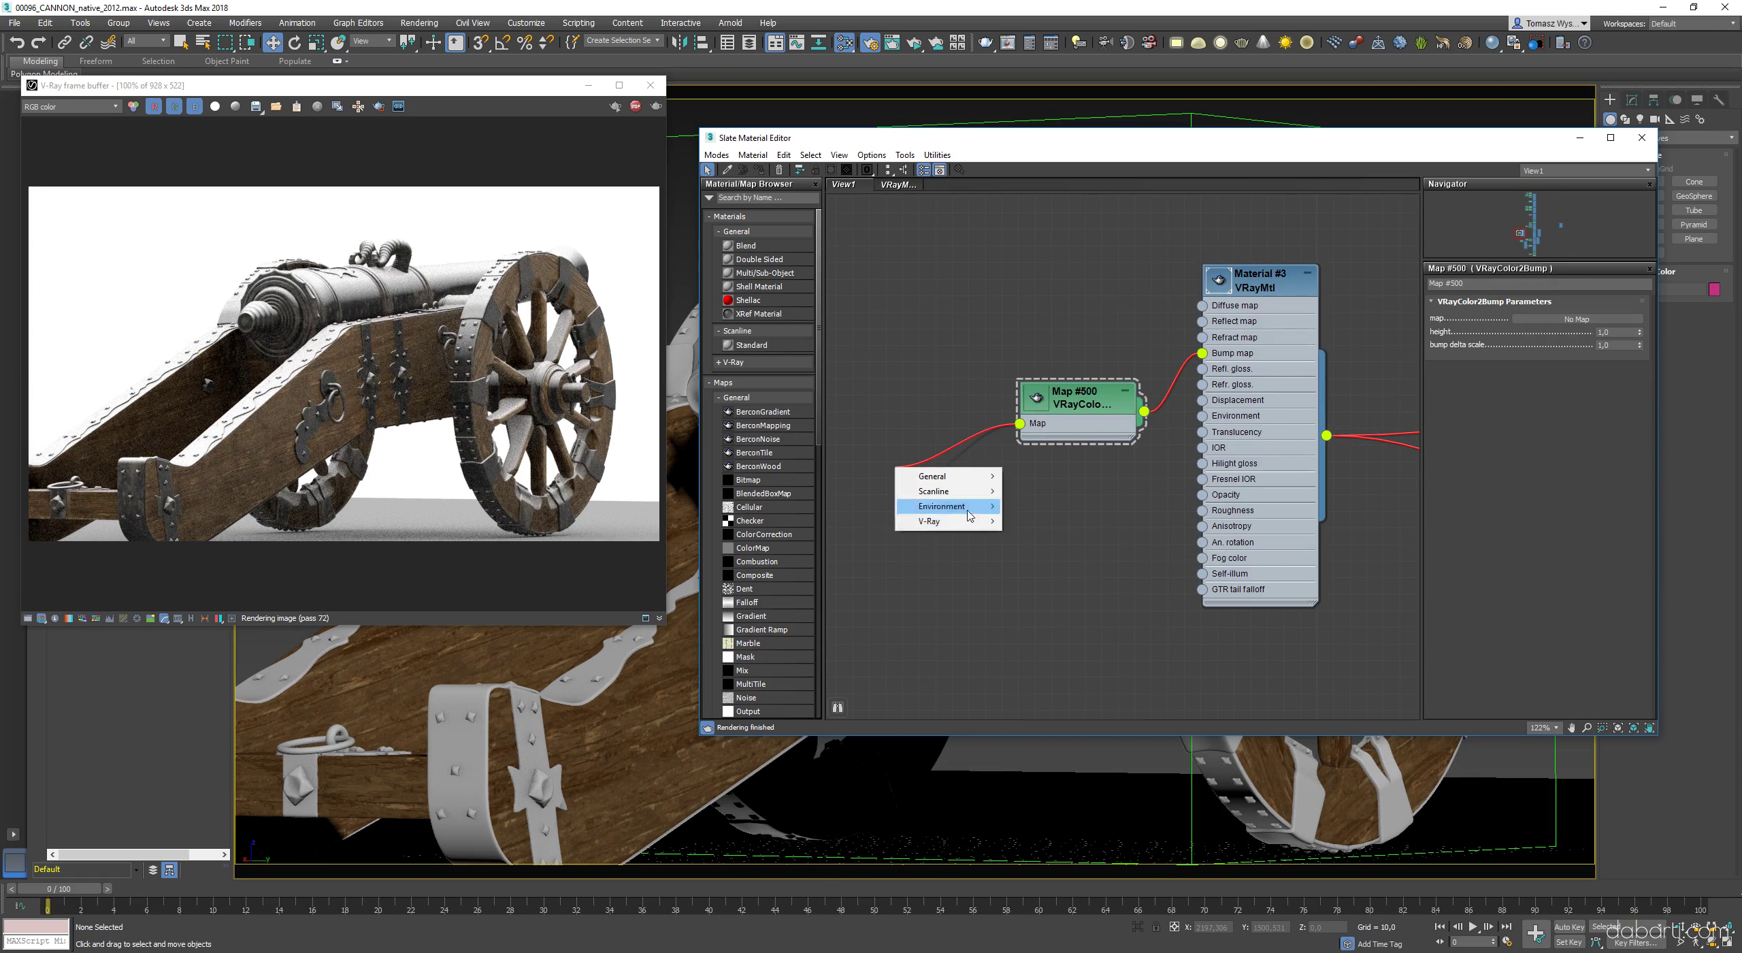
- Attach a map from the General group to the input of the VRayColor2Bump map
mouse_move(965, 523)
mouse_move(957, 481)
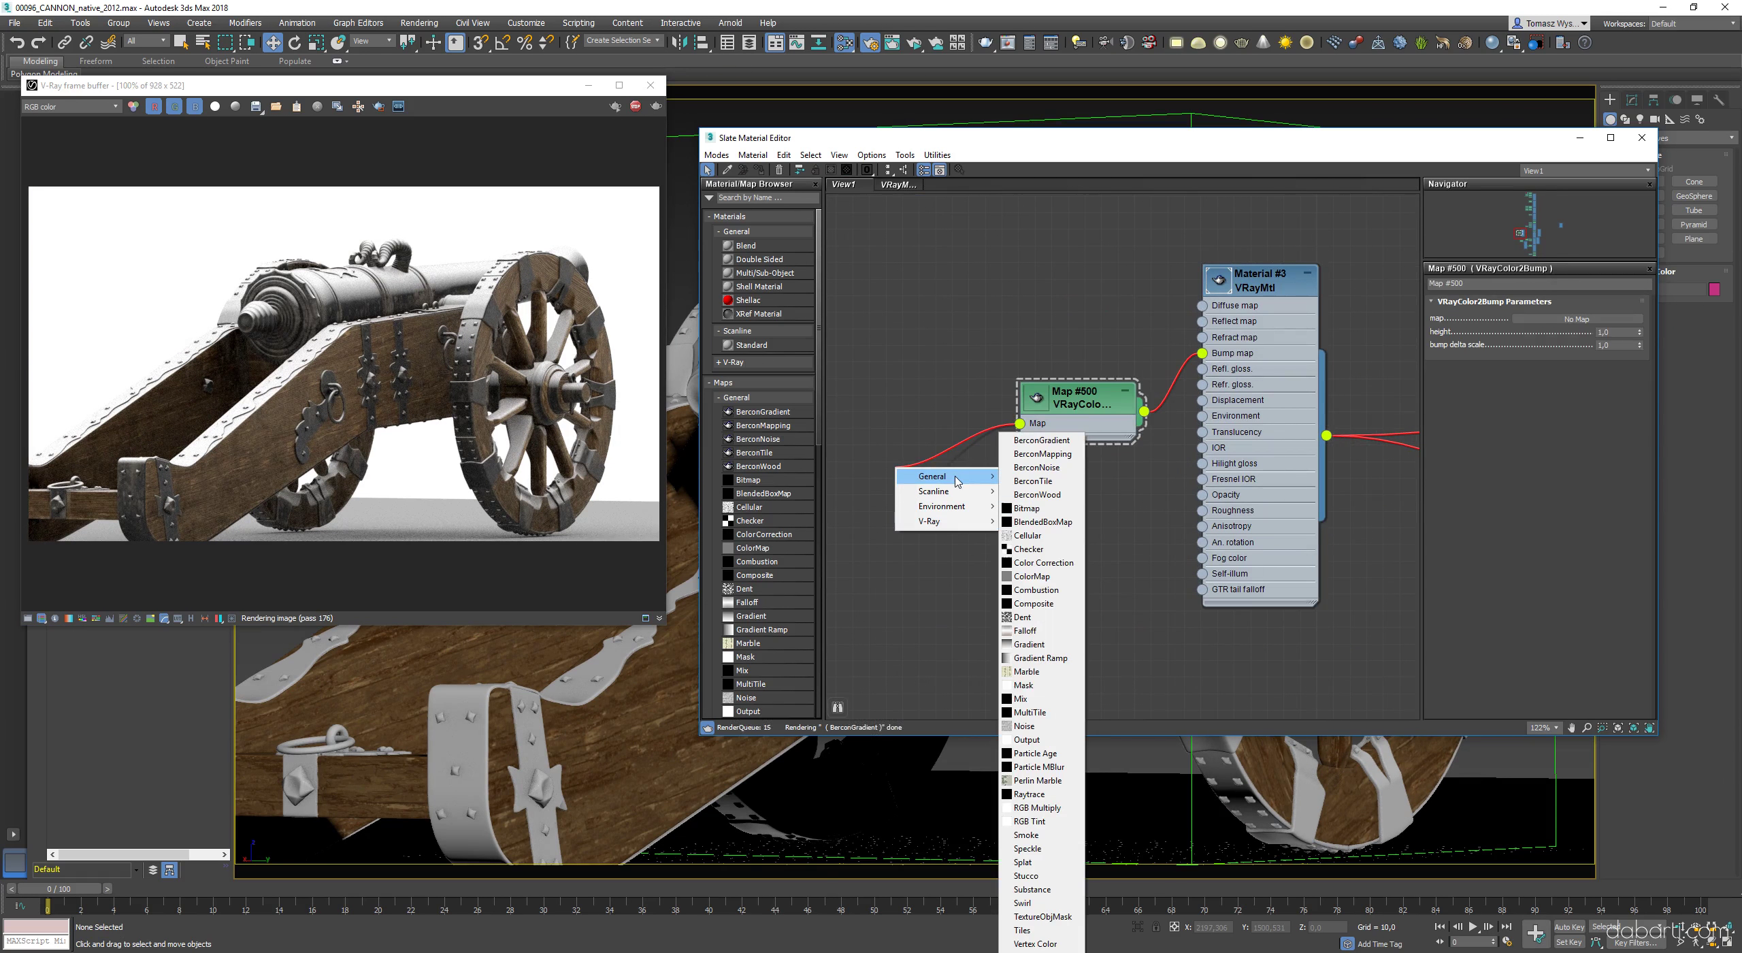
left_click(1047, 578)
- Minimize the material editor and turn off the scene's environment lighting
left_click(1579, 138)
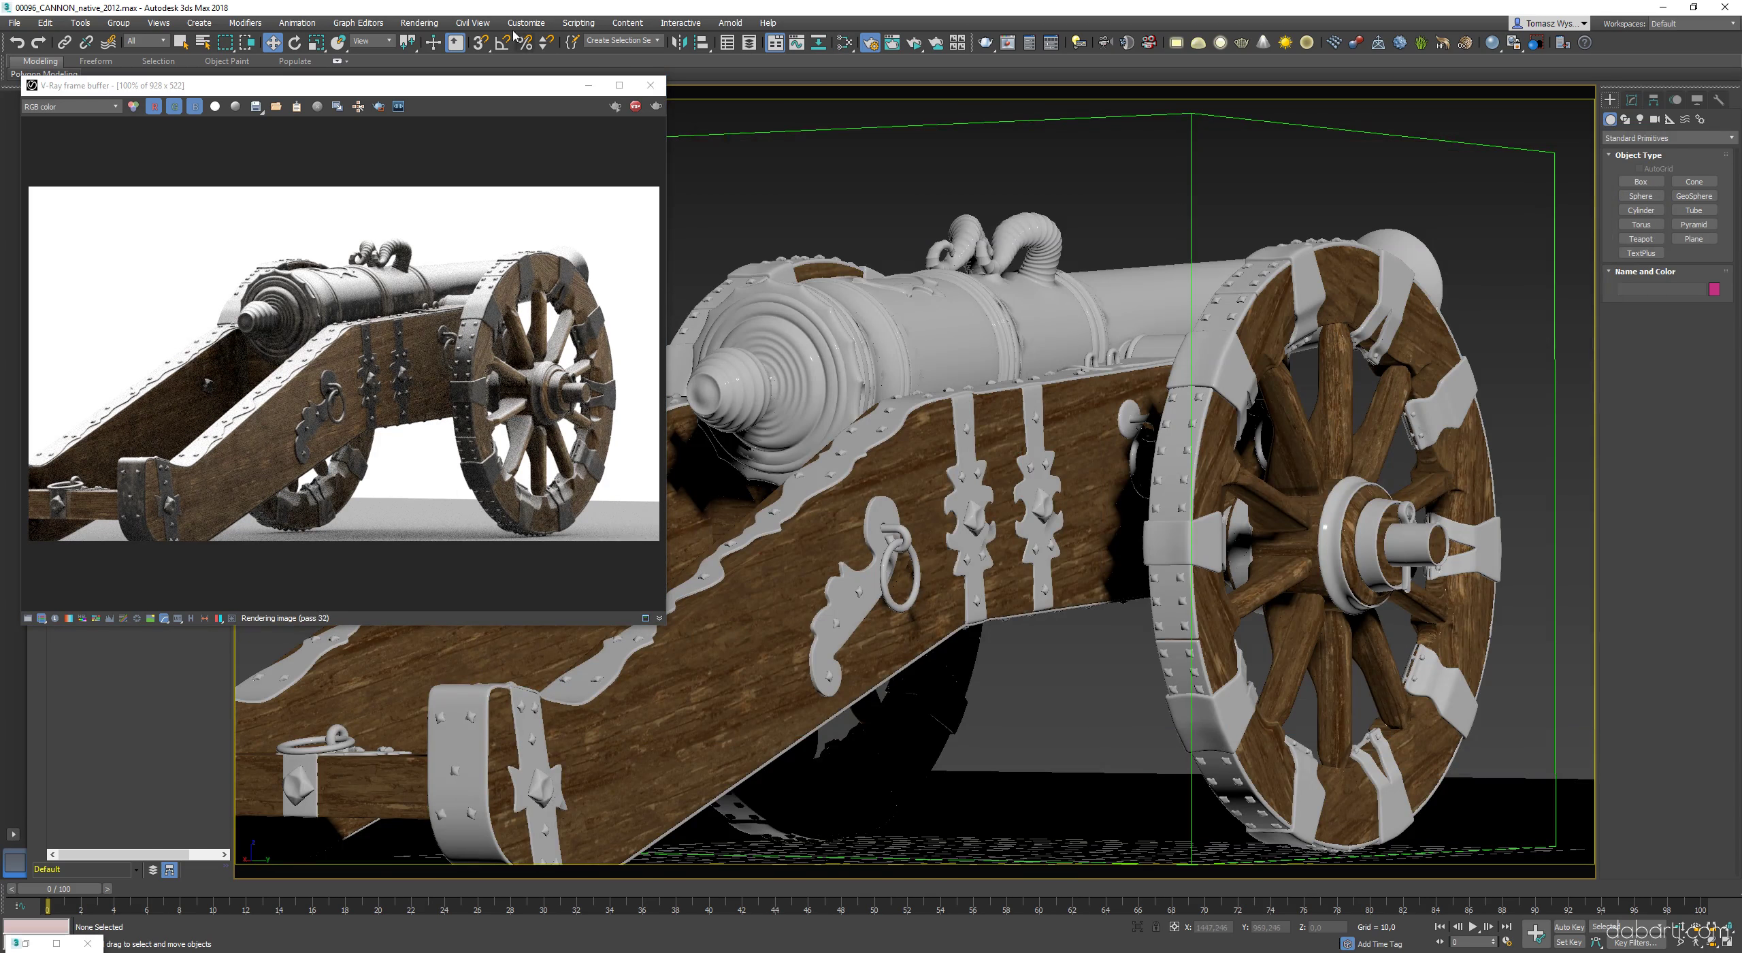
left_click(526, 23)
left_click(476, 116)
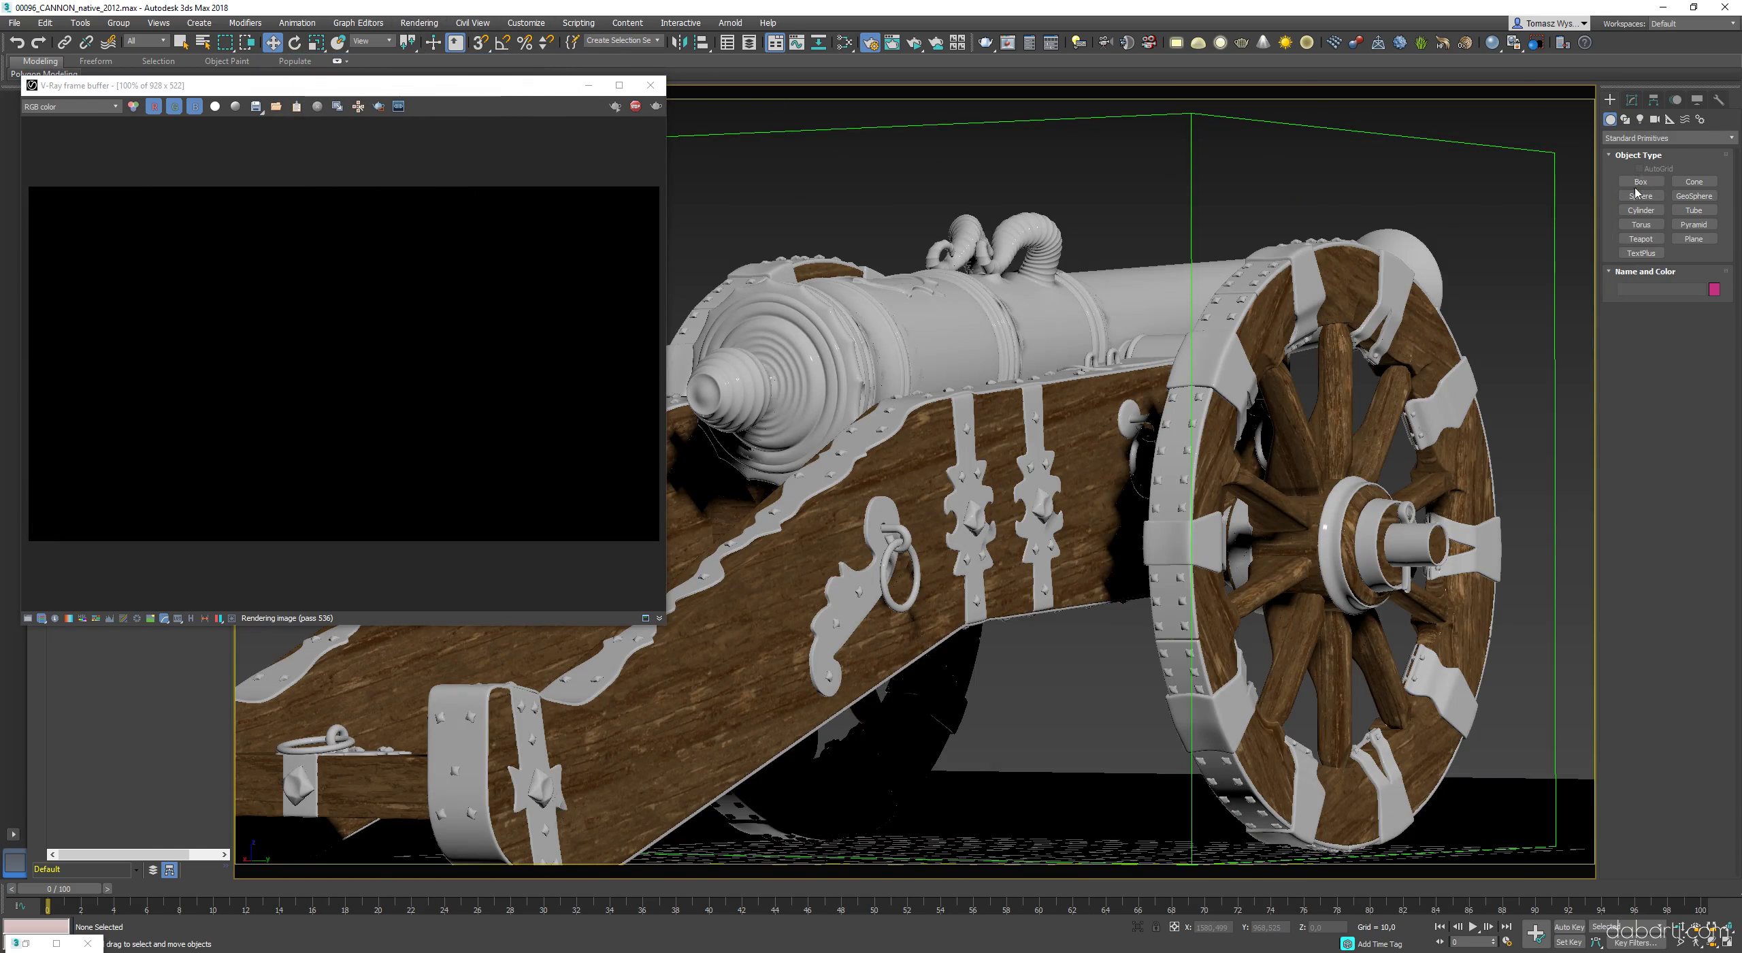
- Place a plane VRayLight about 560 by 288 above and beside the cannon, with a multiplier of 4
left_click(1632, 176)
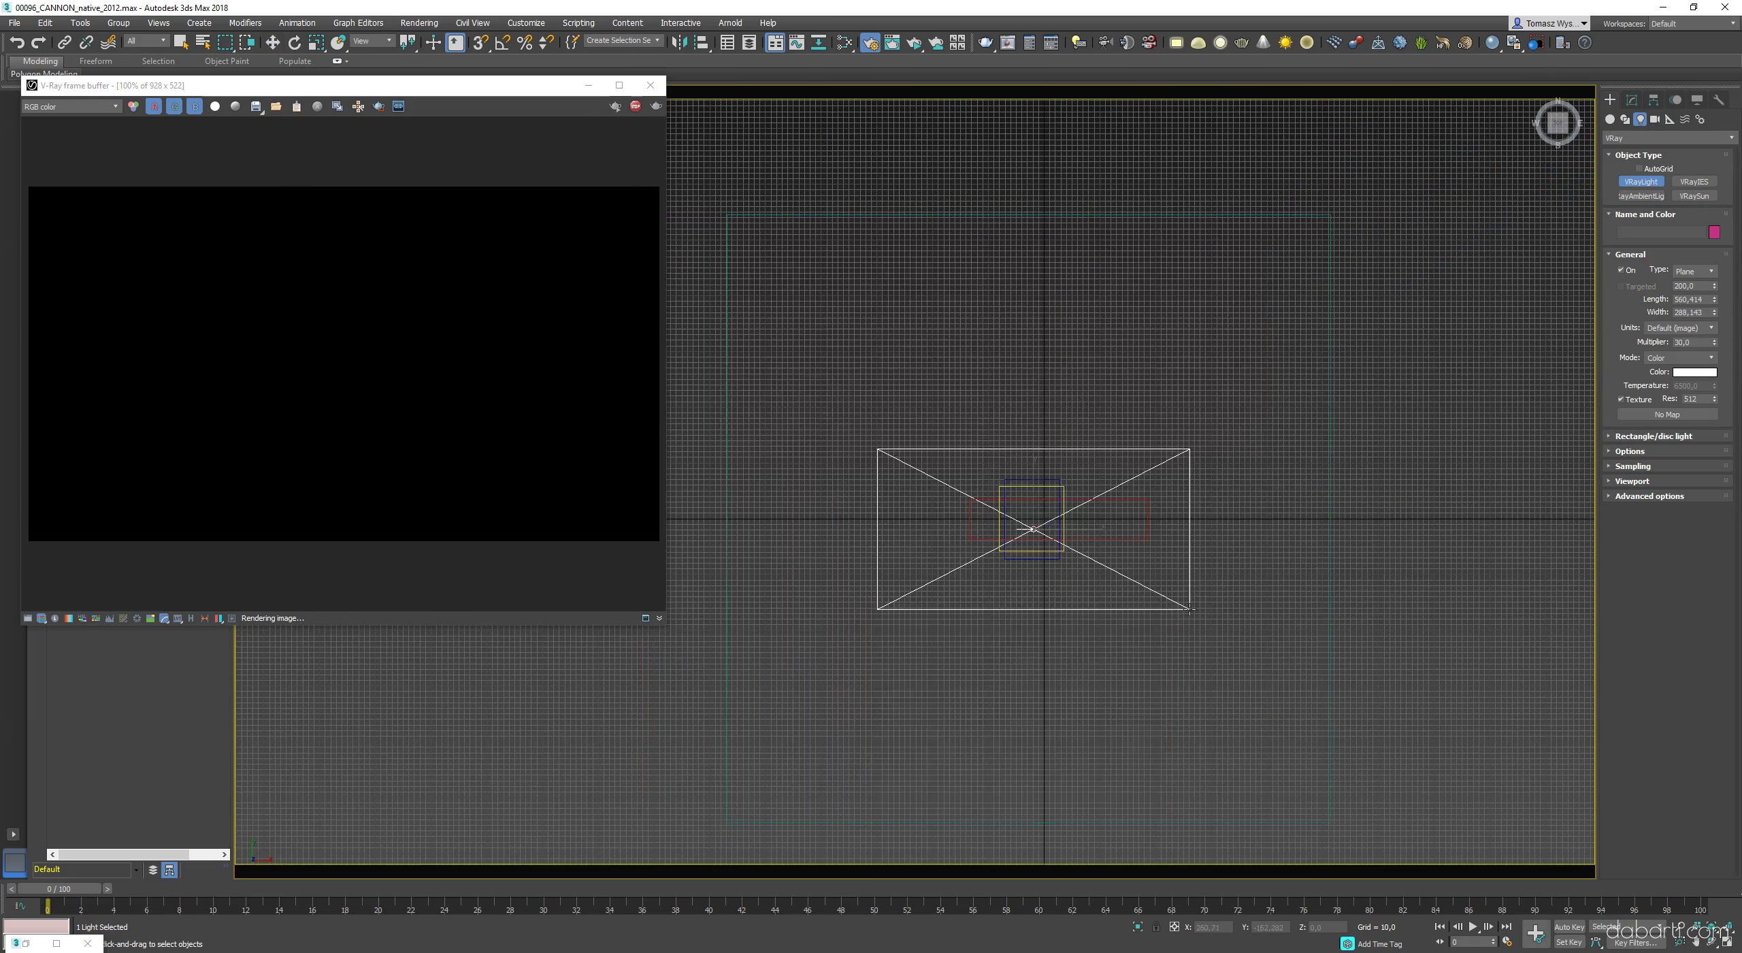
left_click_drag(1094, 292, 1121, 351)
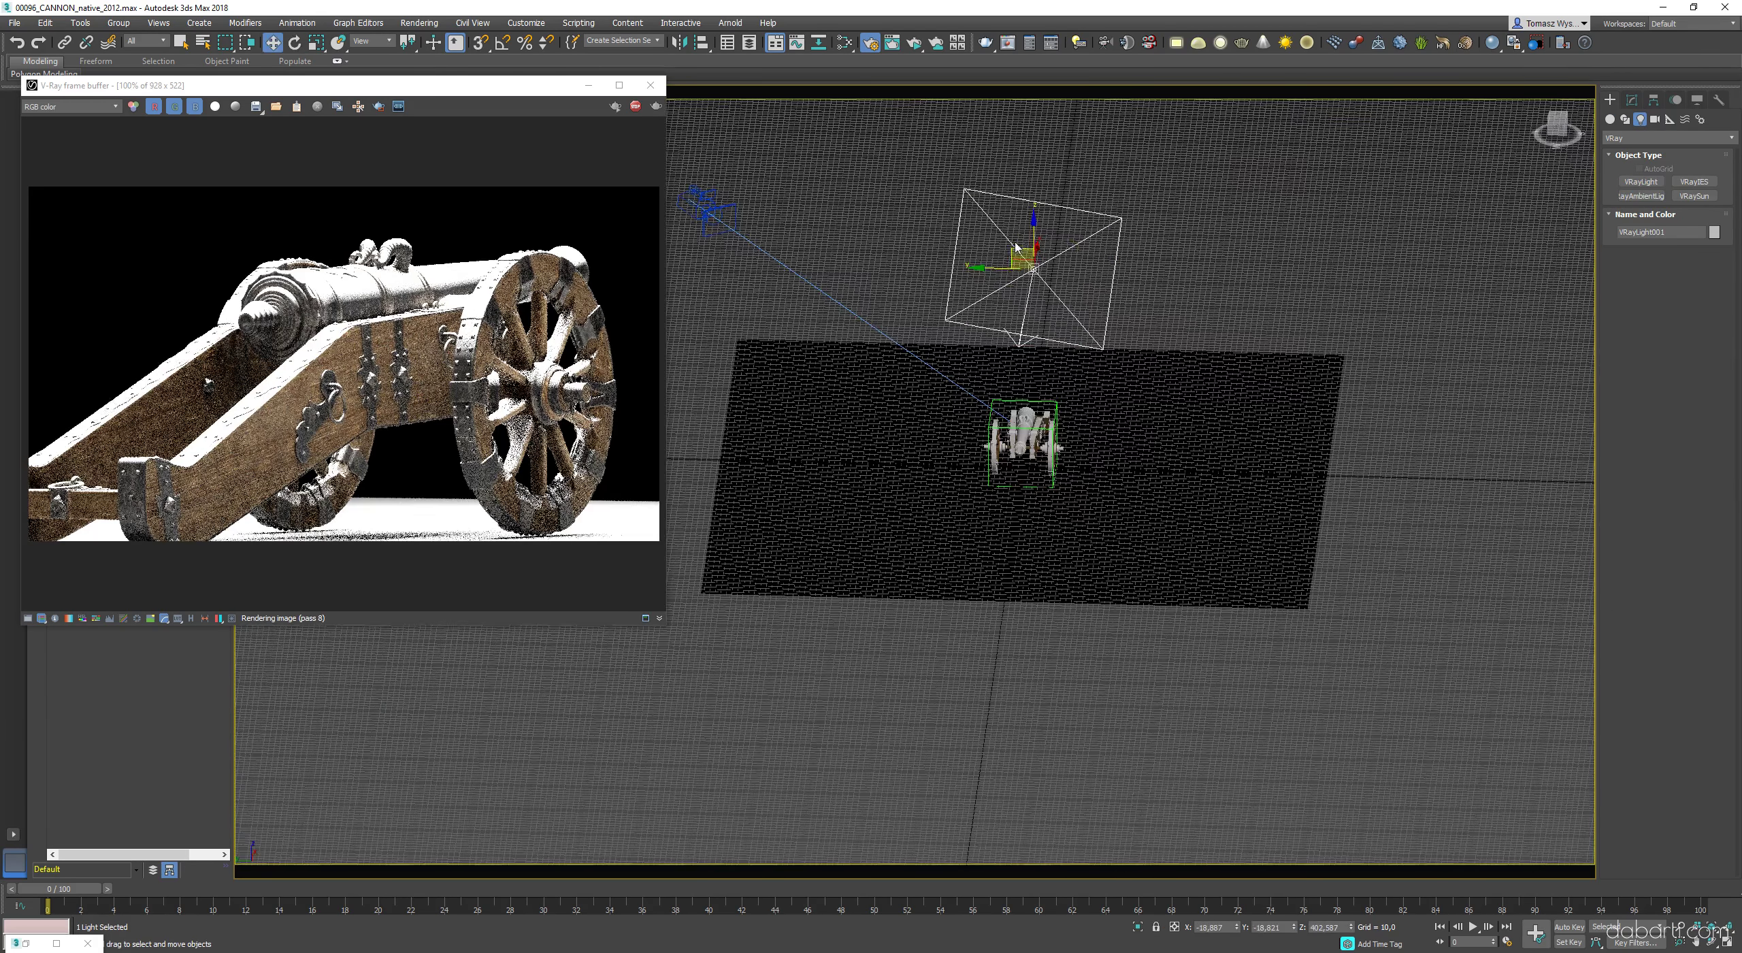
left_click(1632, 100)
double_click(1688, 369)
type("4")
key("Return")
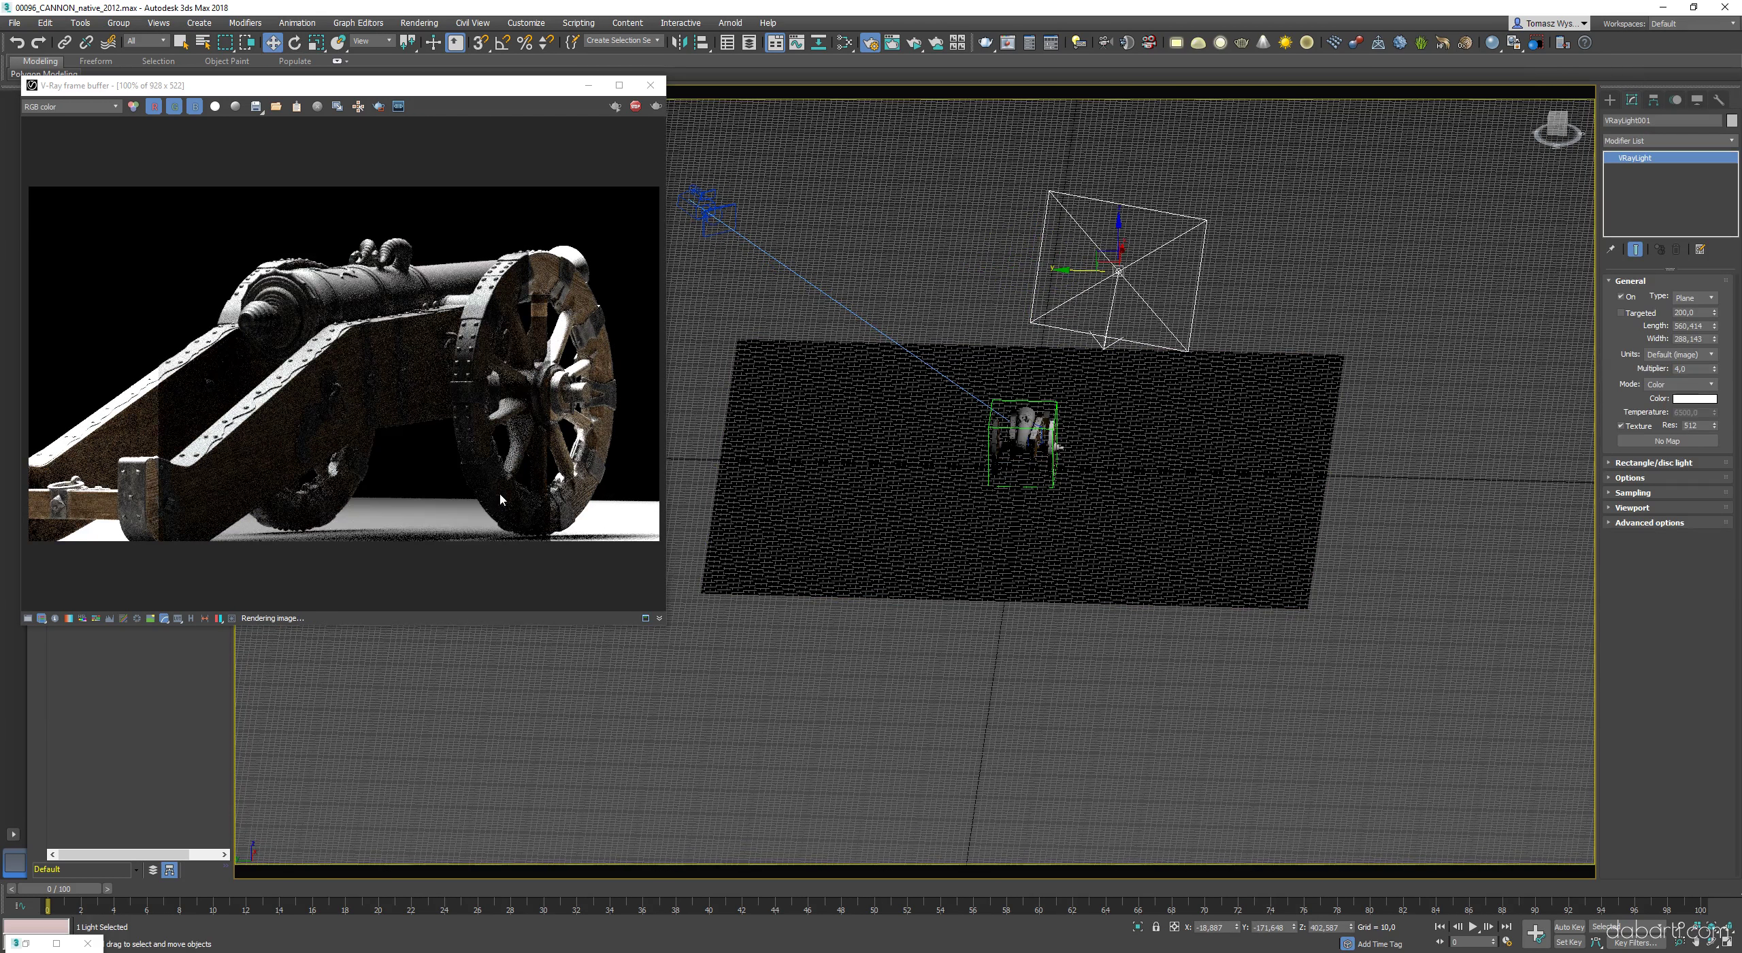
- Show the V-Ray frame buffer's color corrections and enable the Exposure correction
left_click(28, 618)
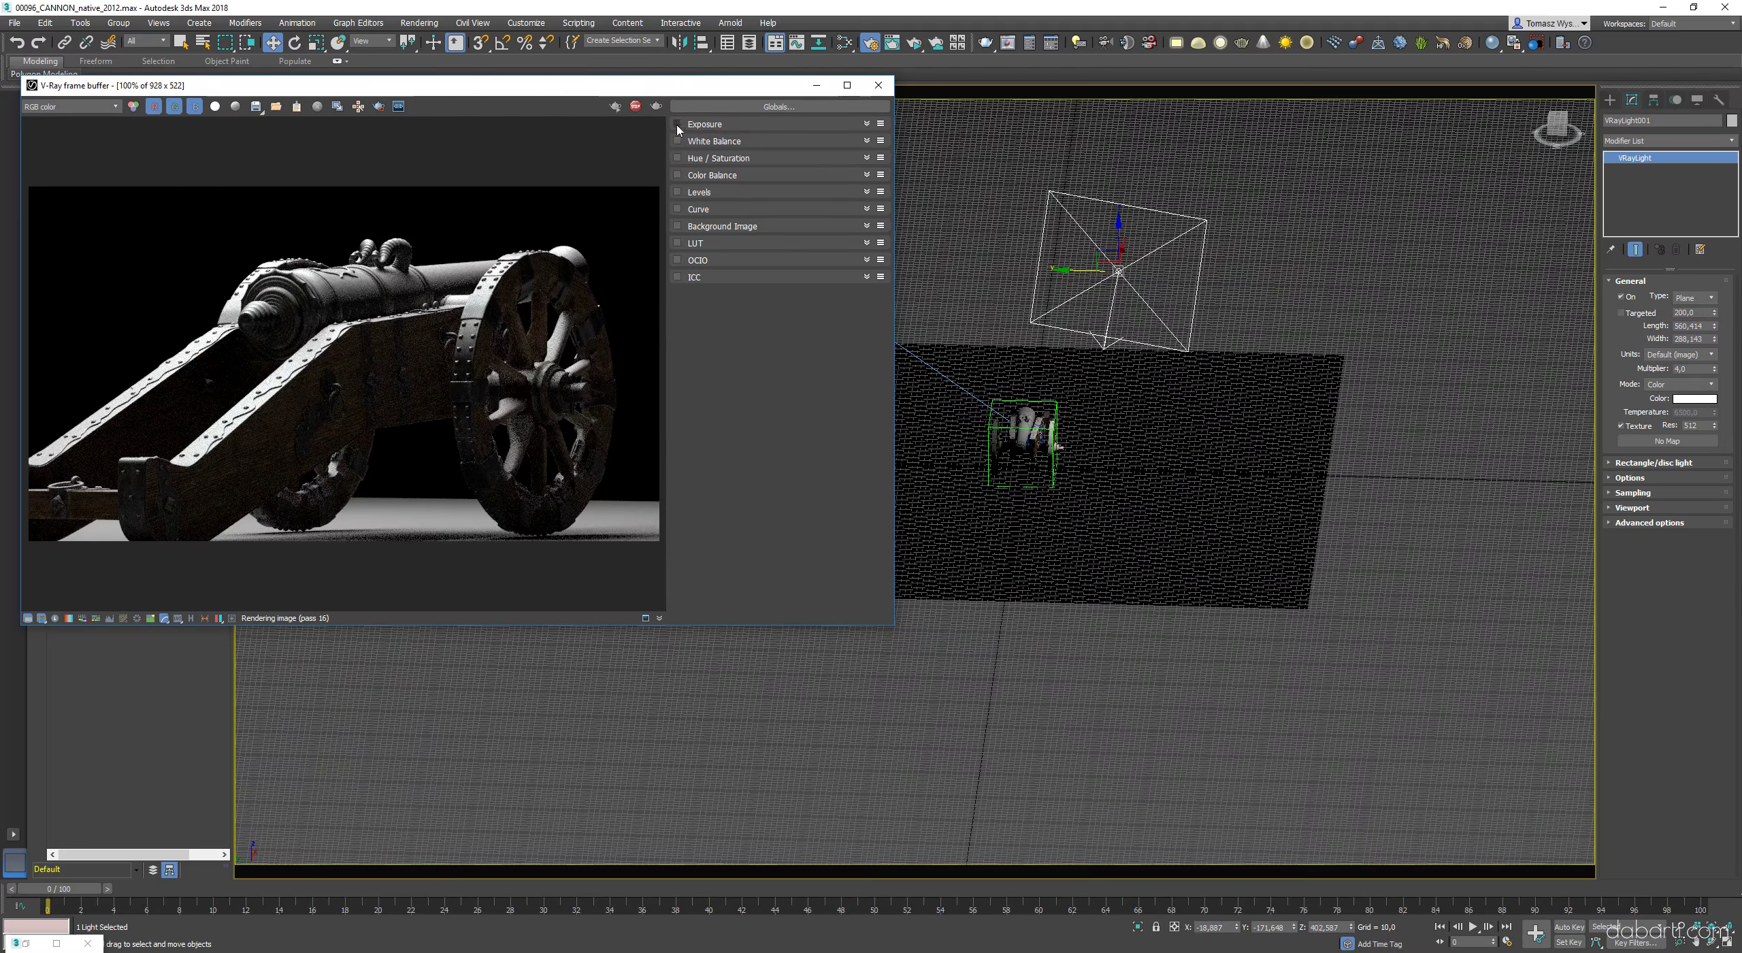
left_click(677, 124)
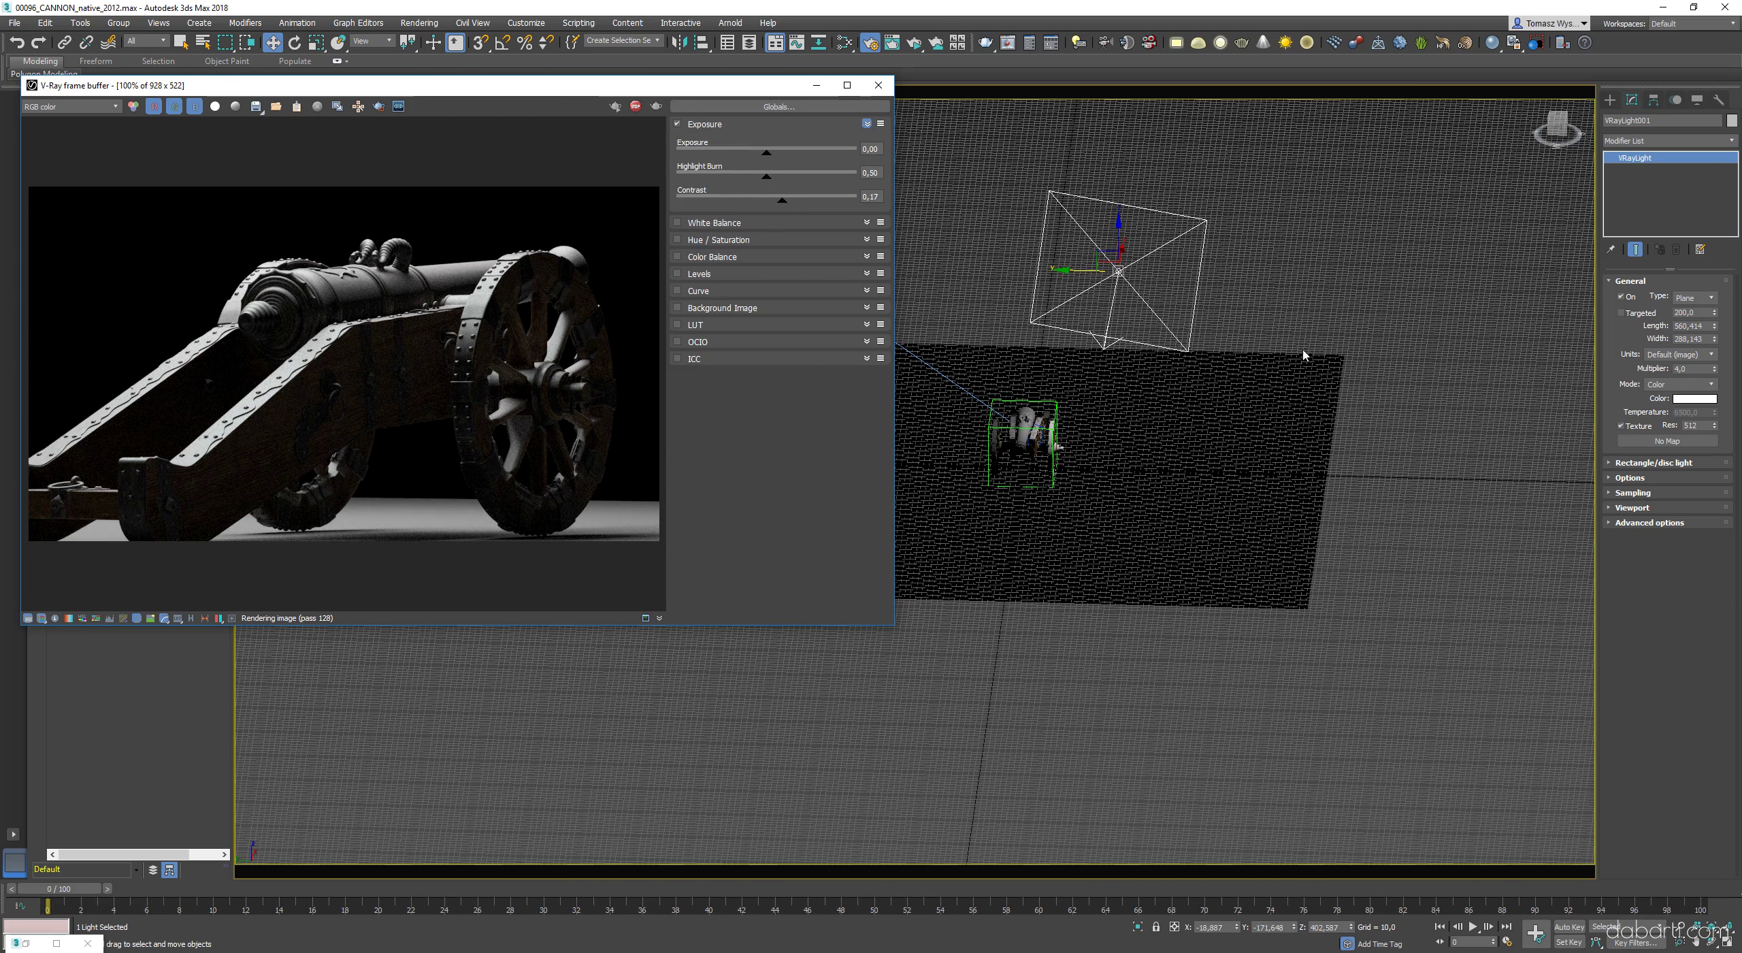
middle_click_drag(1303, 355, 1365, 380)
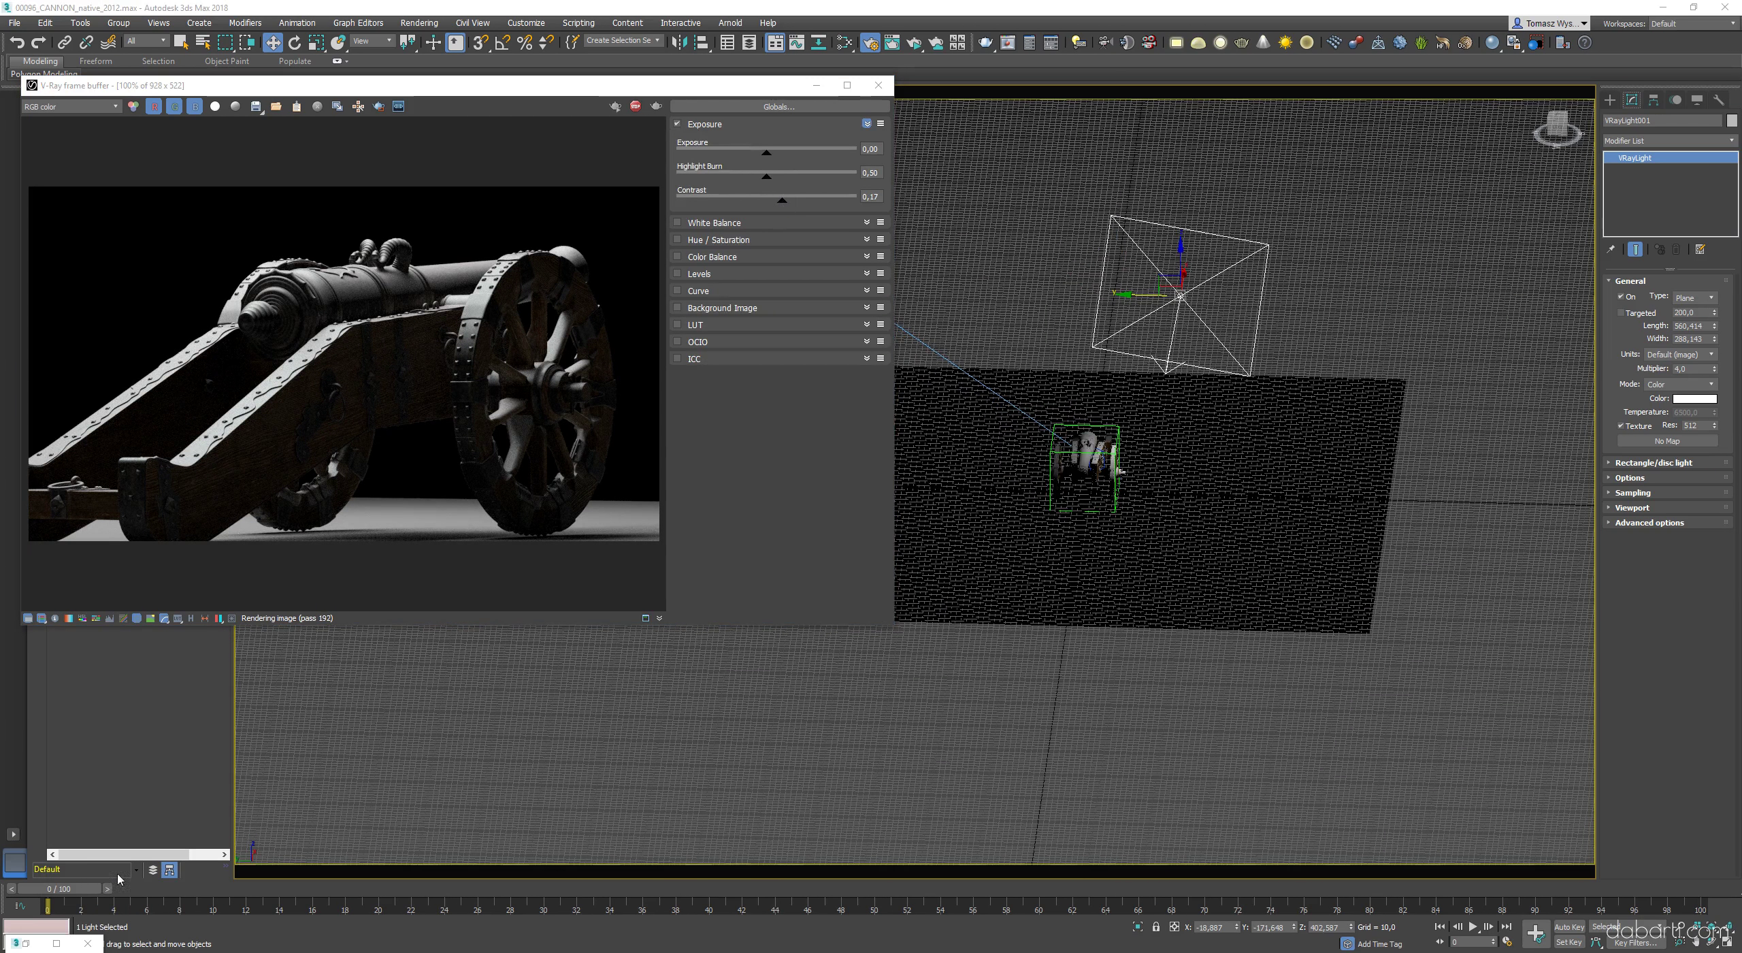
- Switch to the Chrome browser, search Google for "hdrheven" and open the HDRI Haven website
right_click(114, 952)
left_click(118, 880)
type("hdrhaven")
key("Return")
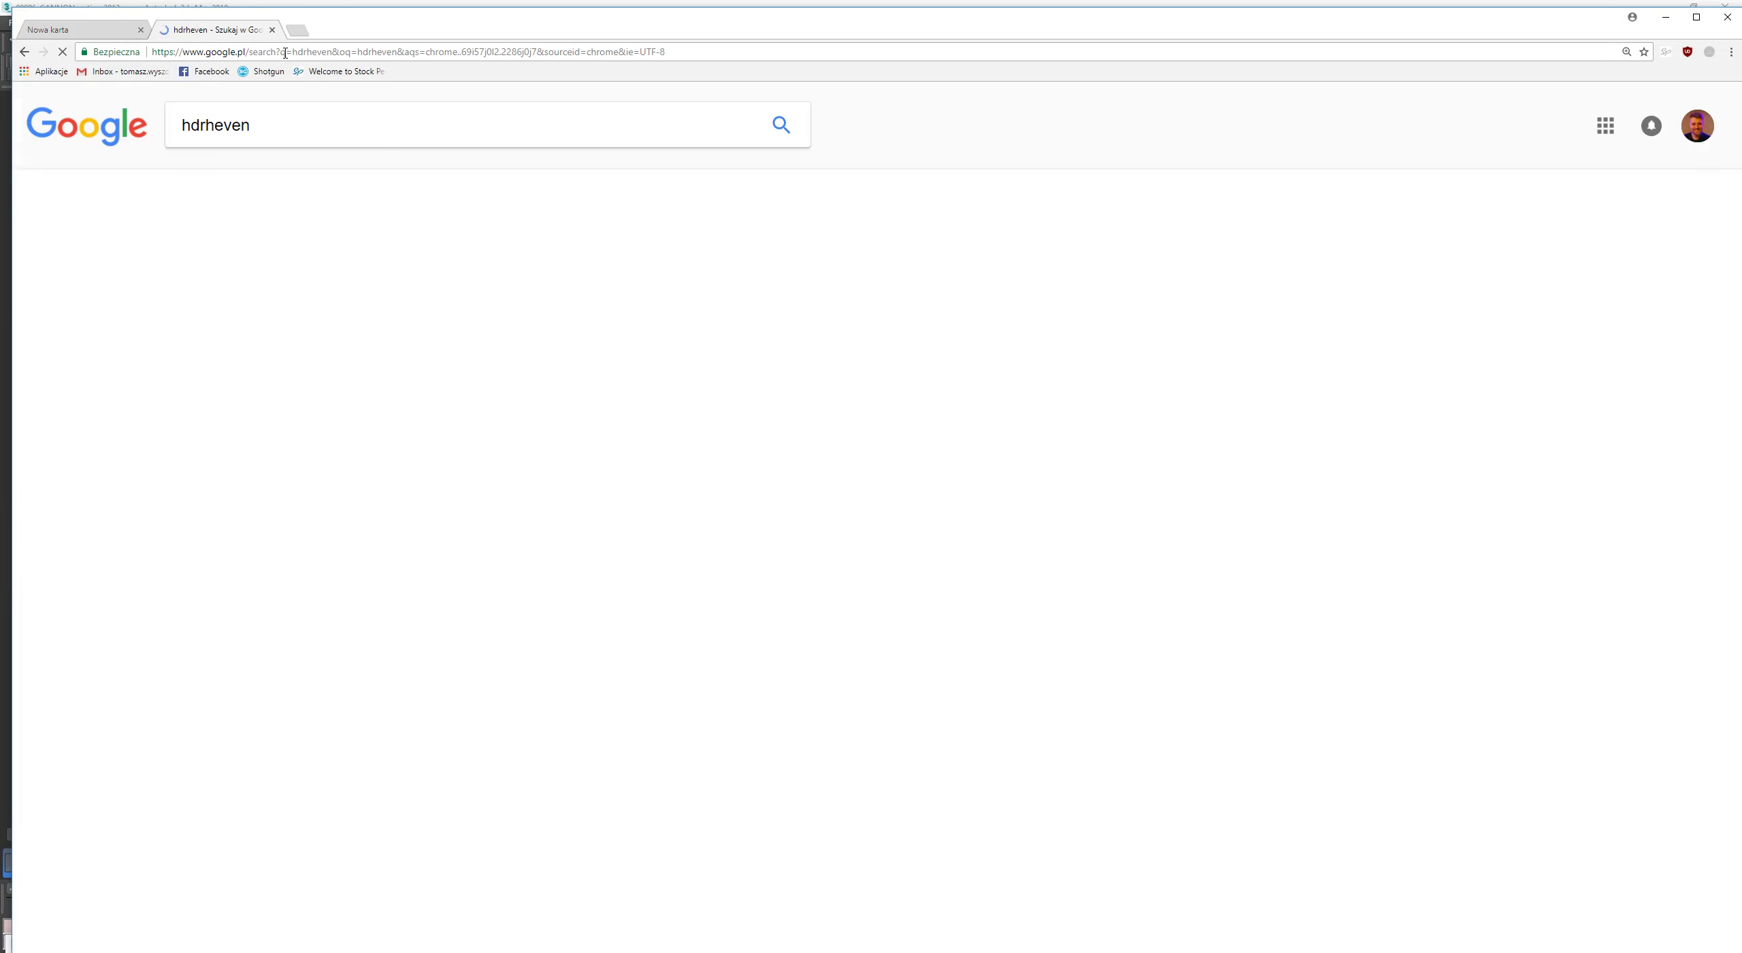
left_click(230, 341)
middle_click(60, 27)
- Open HDRI Haven's HDRIs page and browse the Skies category for an environment image
left_click(1429, 99)
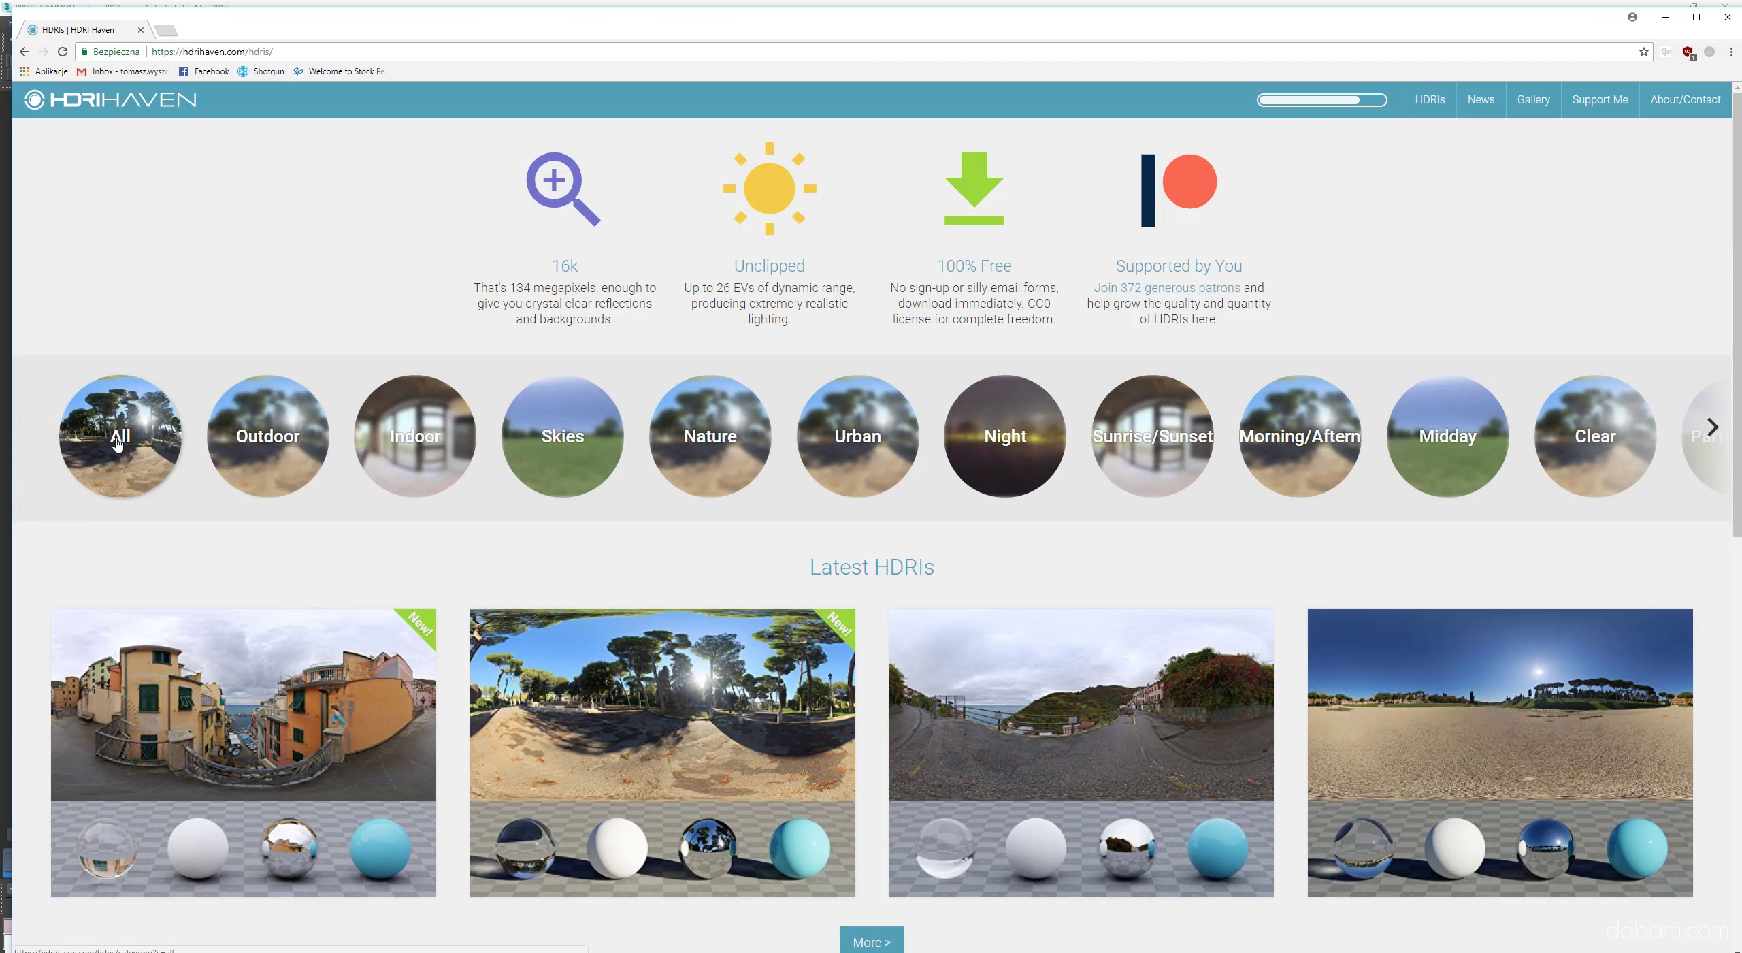
left_click(571, 444)
scroll(1017, 557, "down", 15)
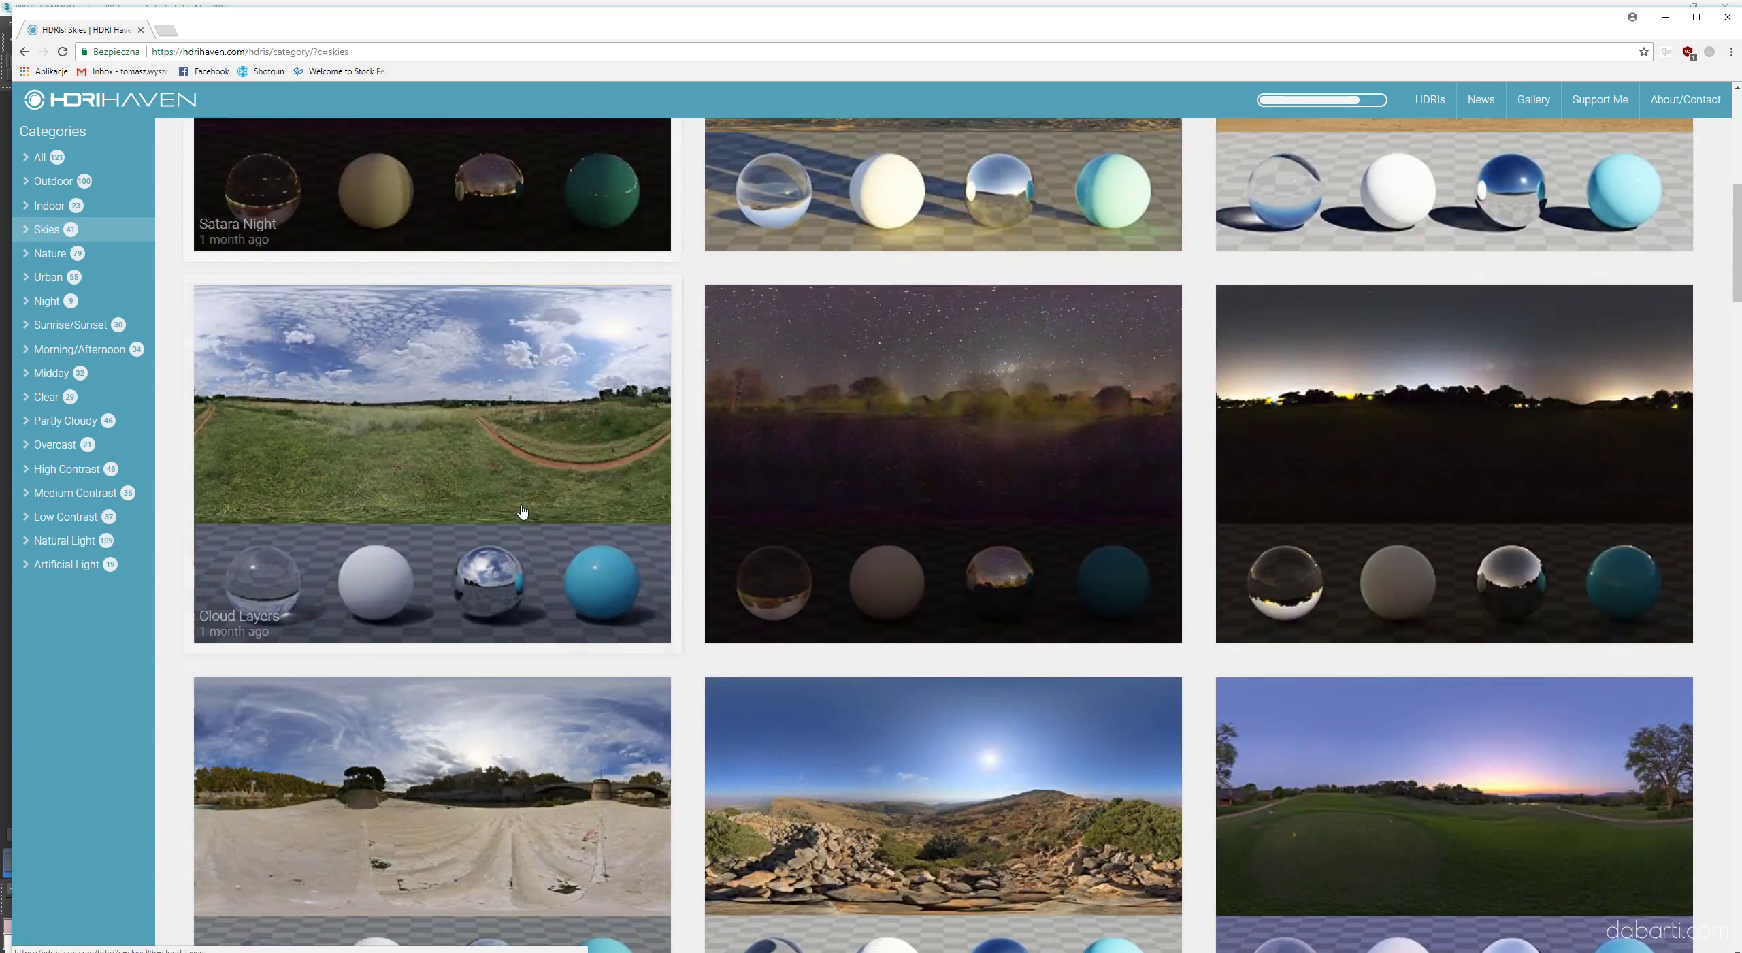
- Browse HDRI Haven's Skies and Sunrise/Sunset categories for a suitable environment image
scroll(1017, 558, "down", 20)
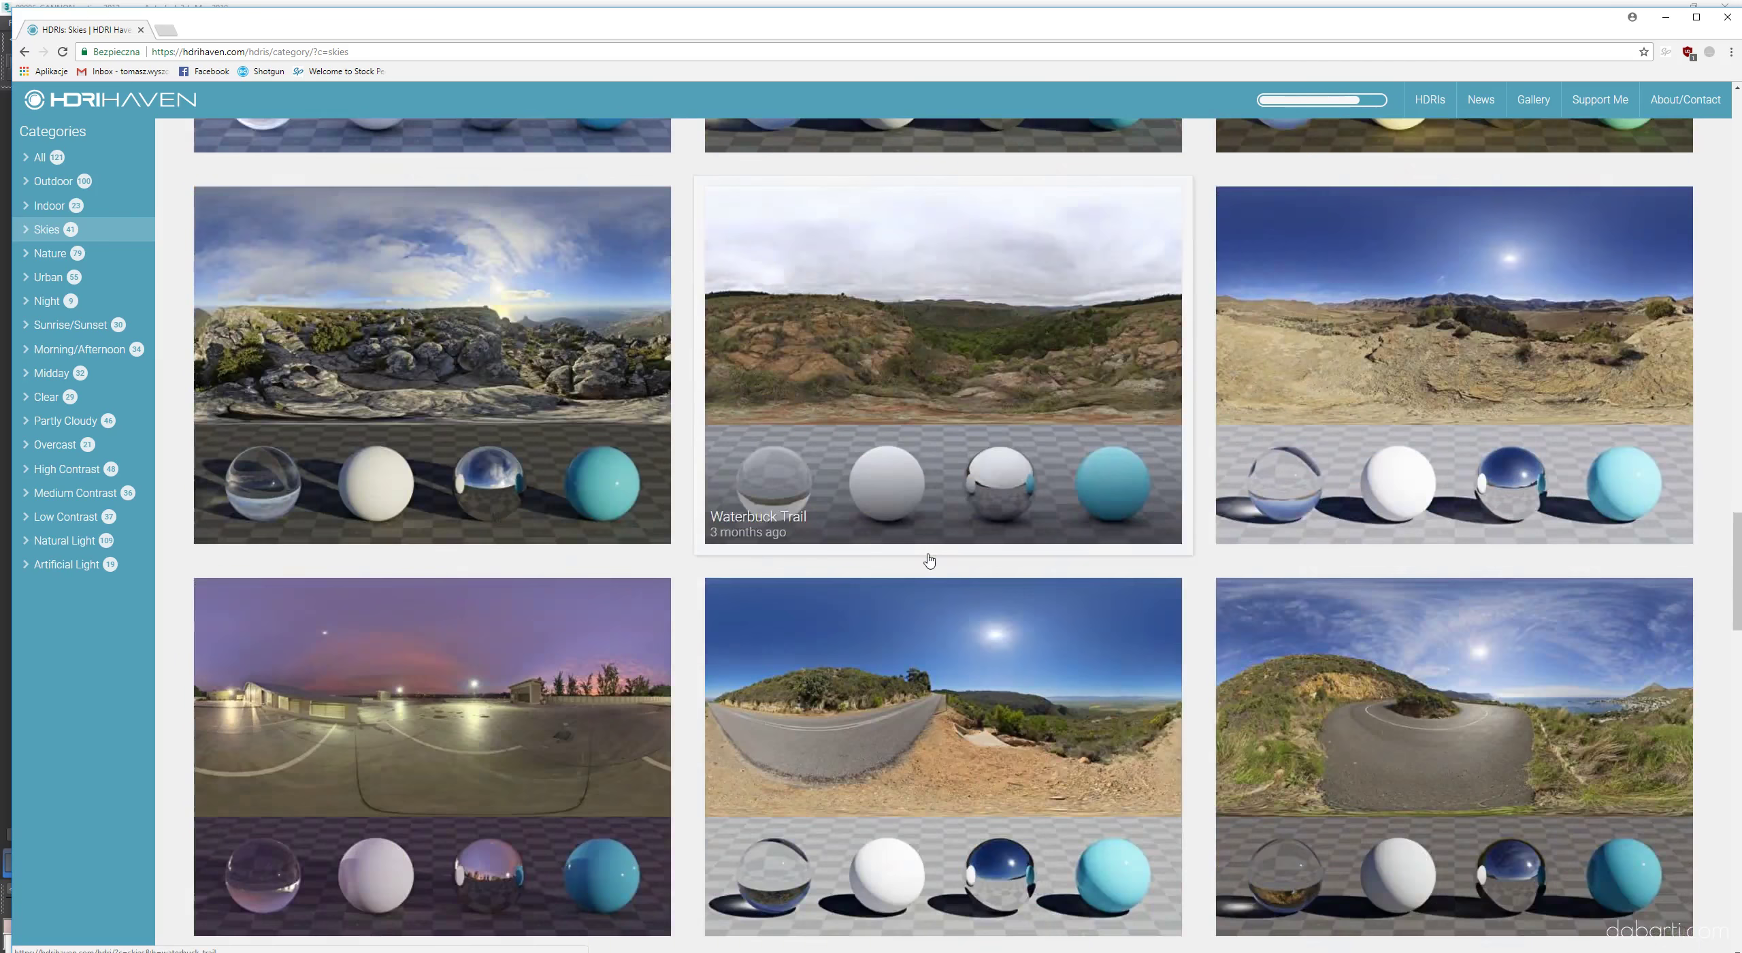
scroll(1145, 577, "down", 15)
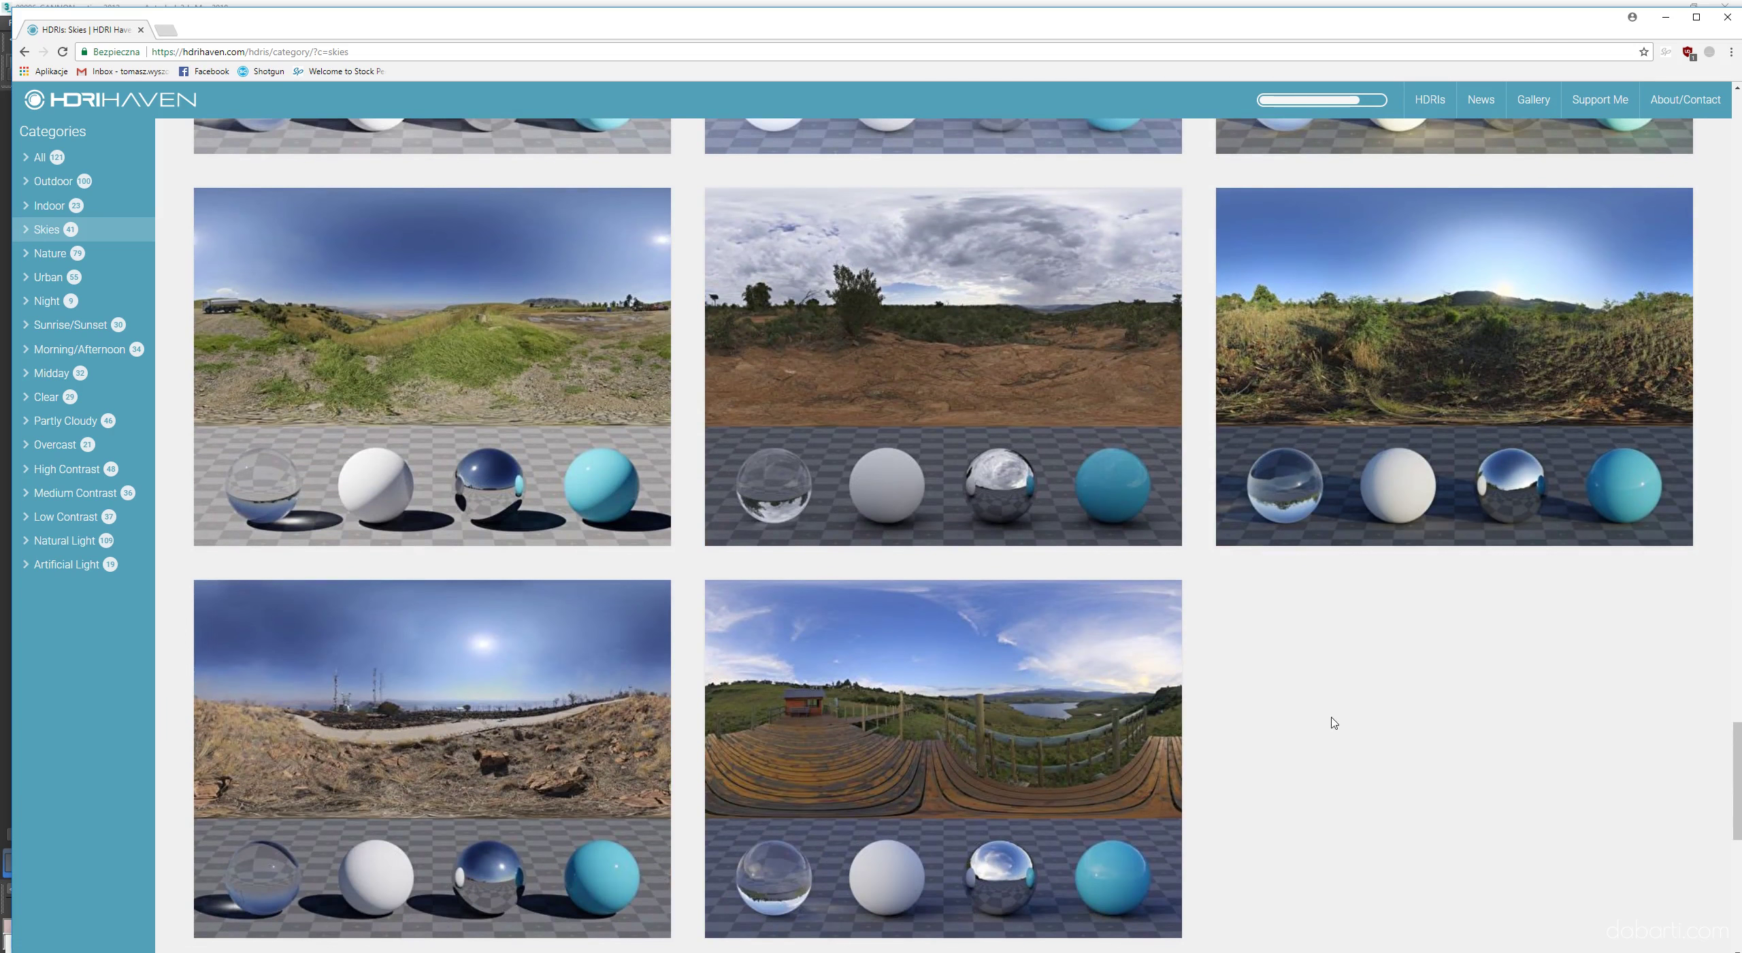
left_click(82, 329)
scroll(919, 452, "down", 10)
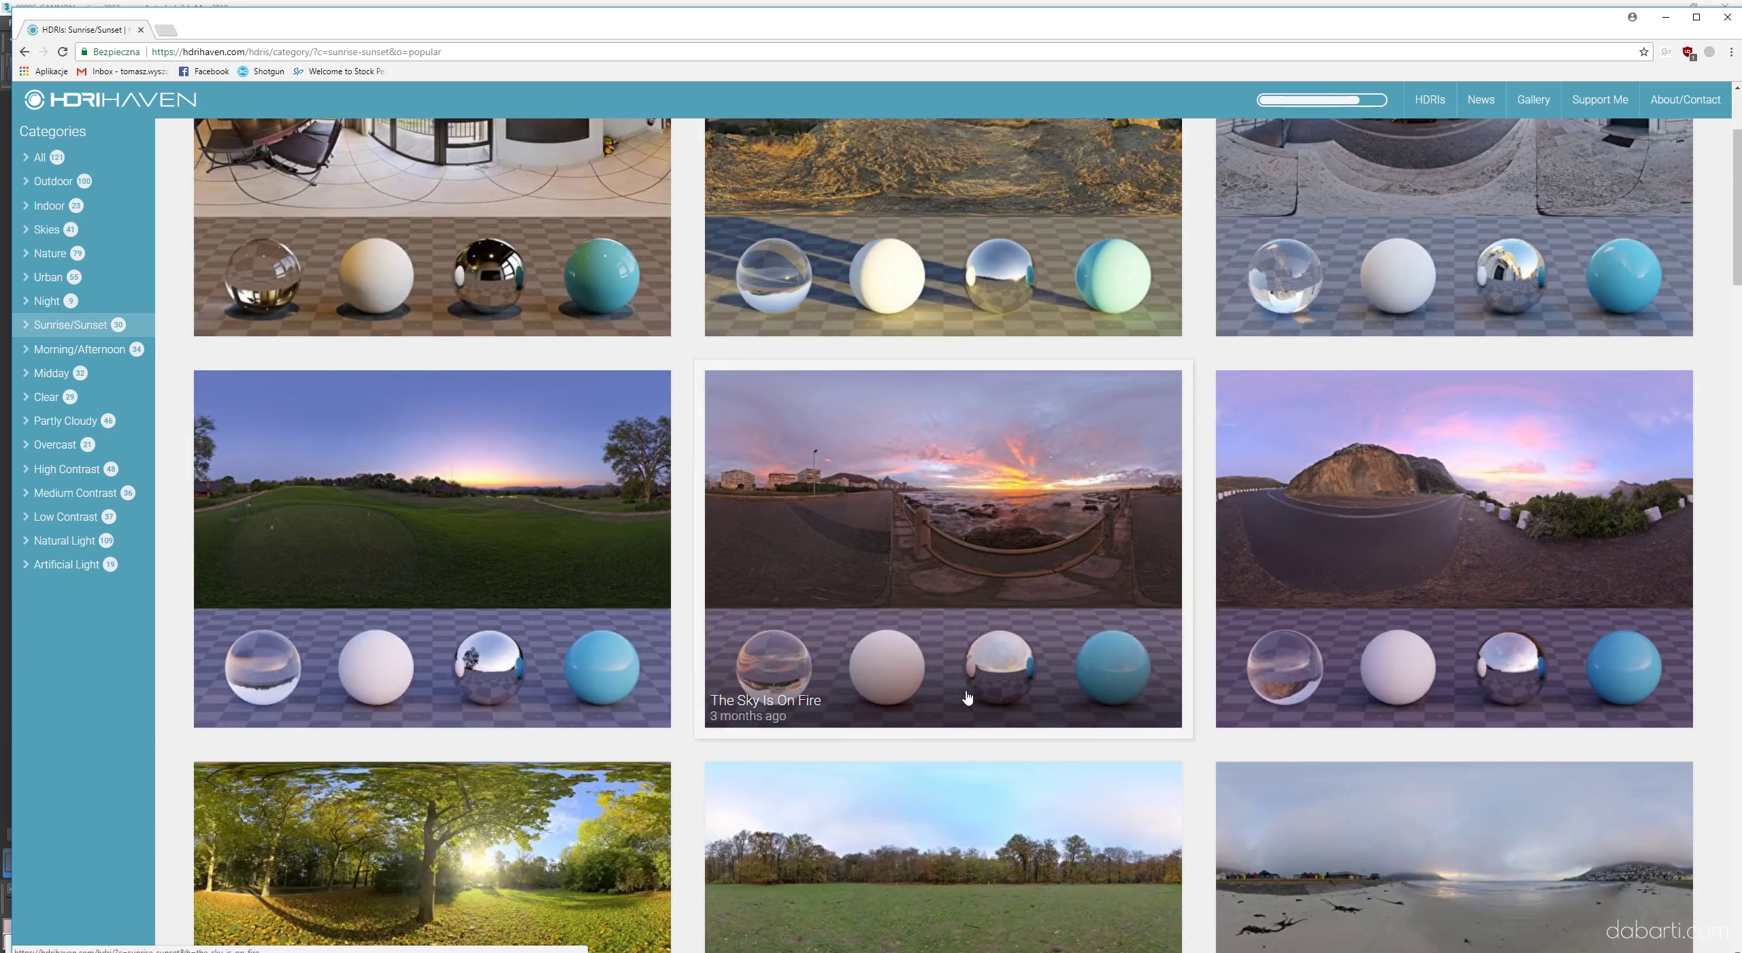
scroll(441, 418, "down", 3)
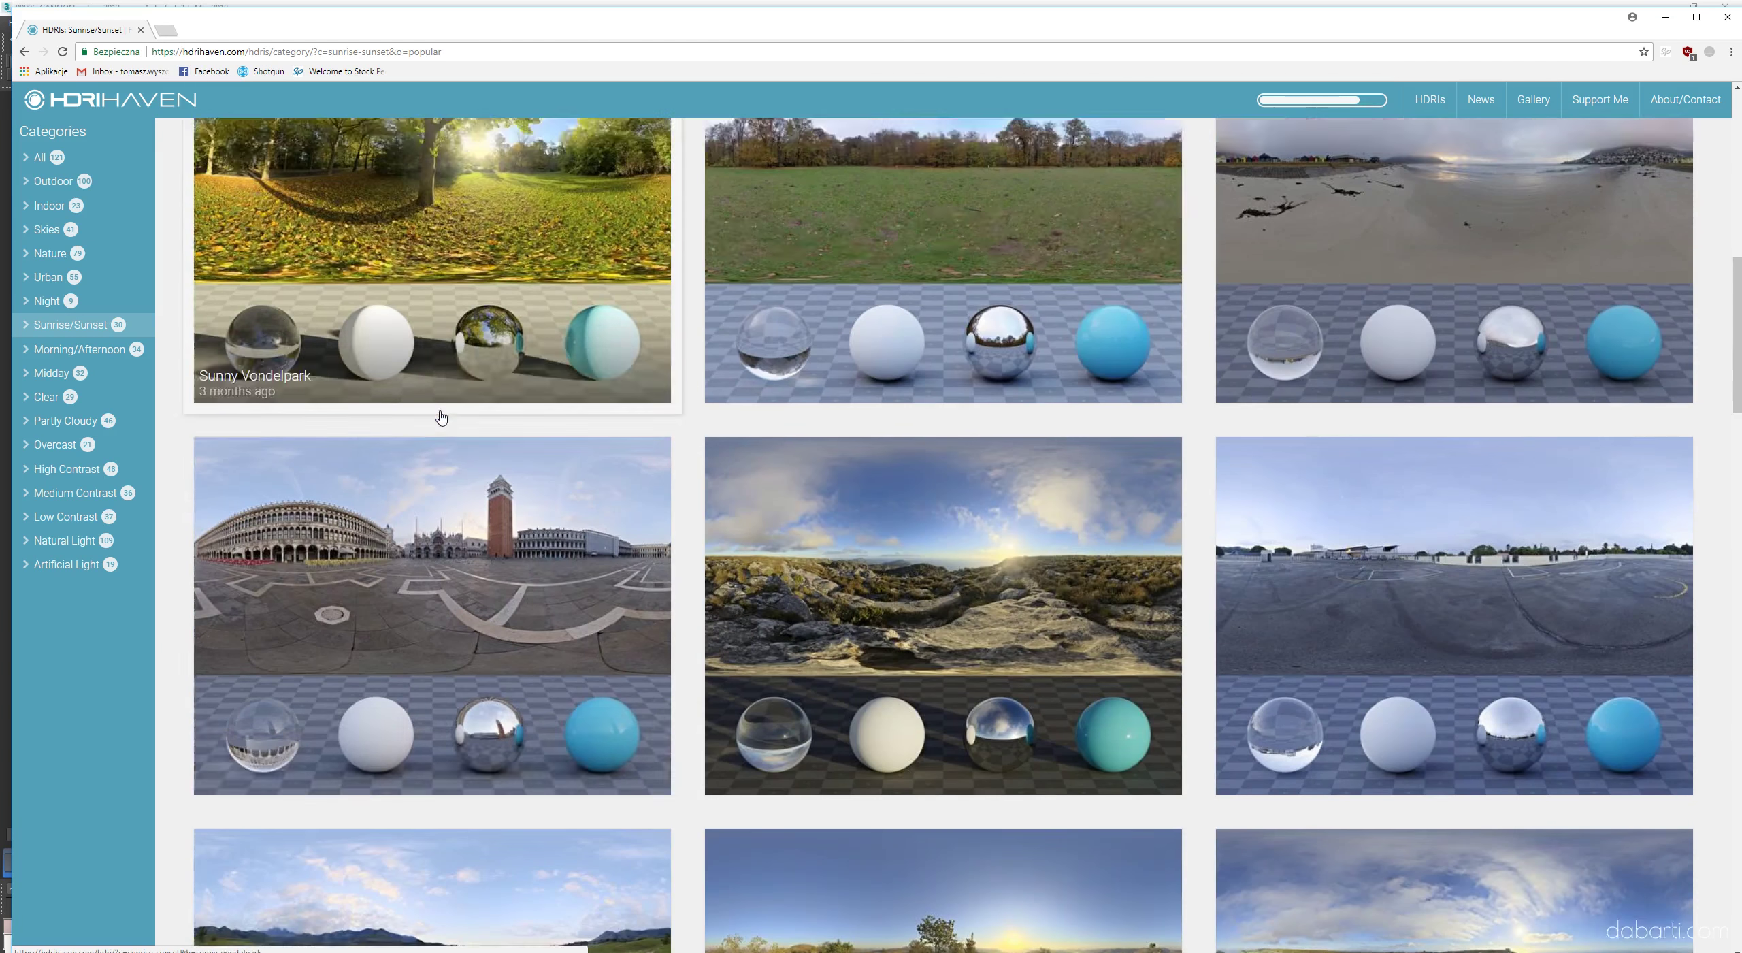
scroll(442, 415, "up", 8)
scroll(442, 414, "up", 5)
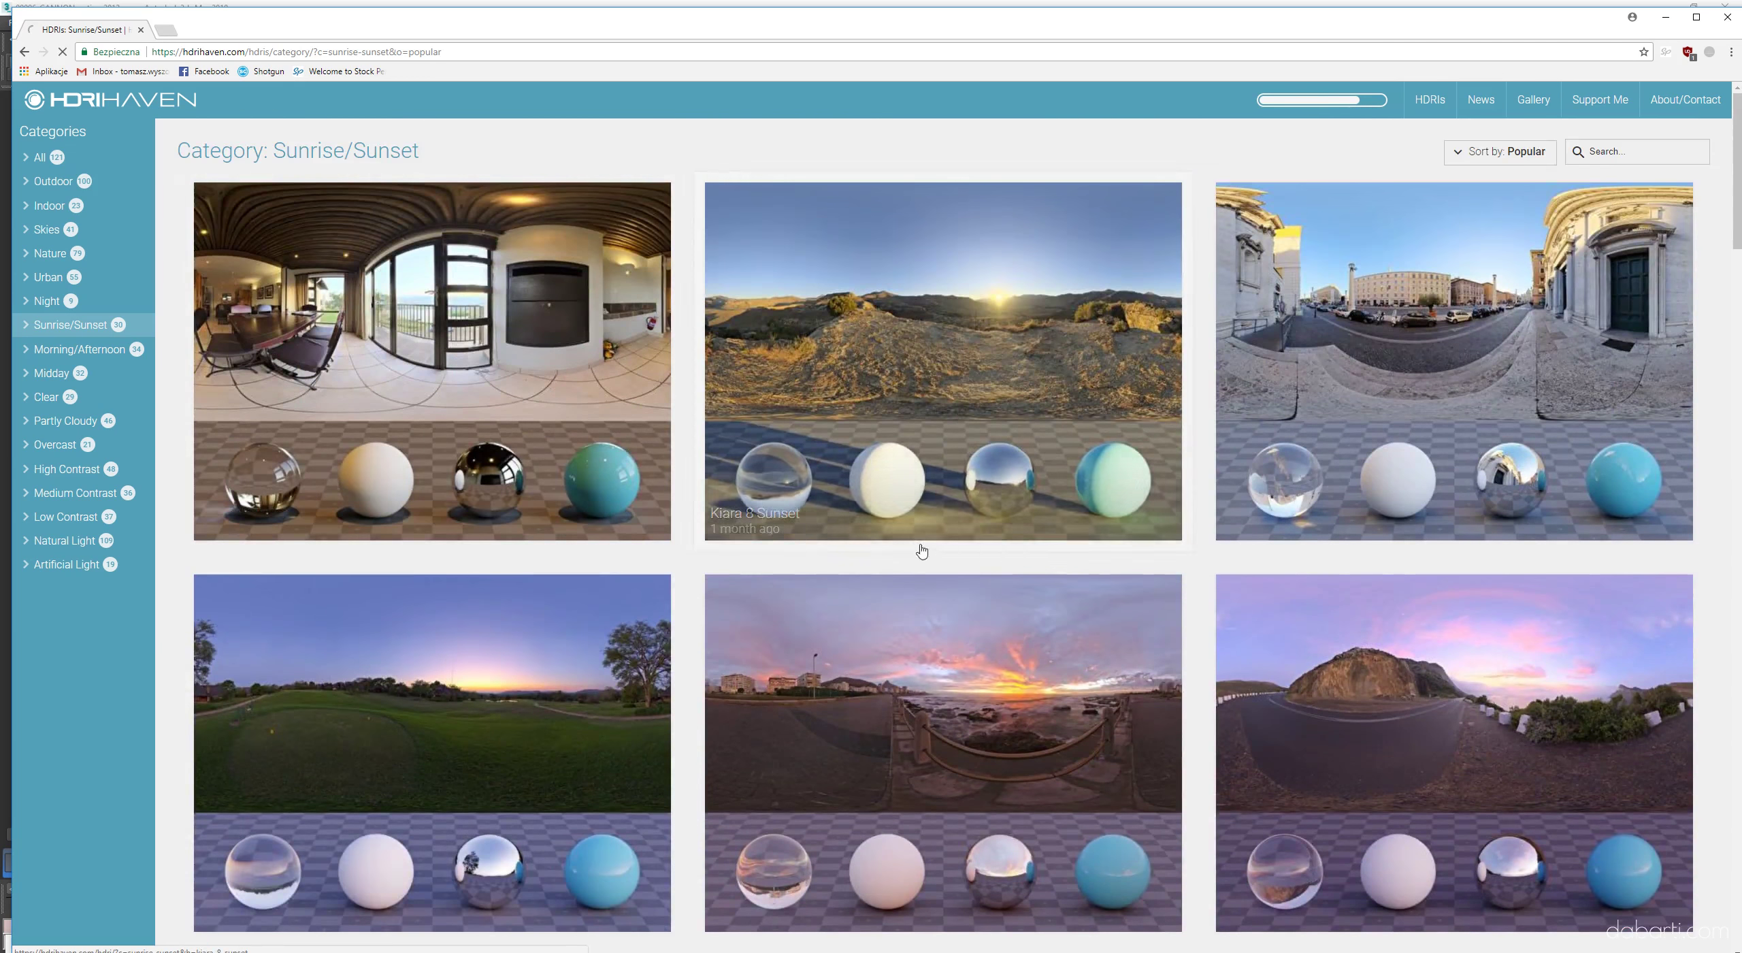
- Download the 4K version of the Kiara 8 Sunset HDRI and show the downloaded file in its folder
left_click(923, 569)
scroll(805, 751, "down", 3)
left_click(797, 599)
left_click(153, 944)
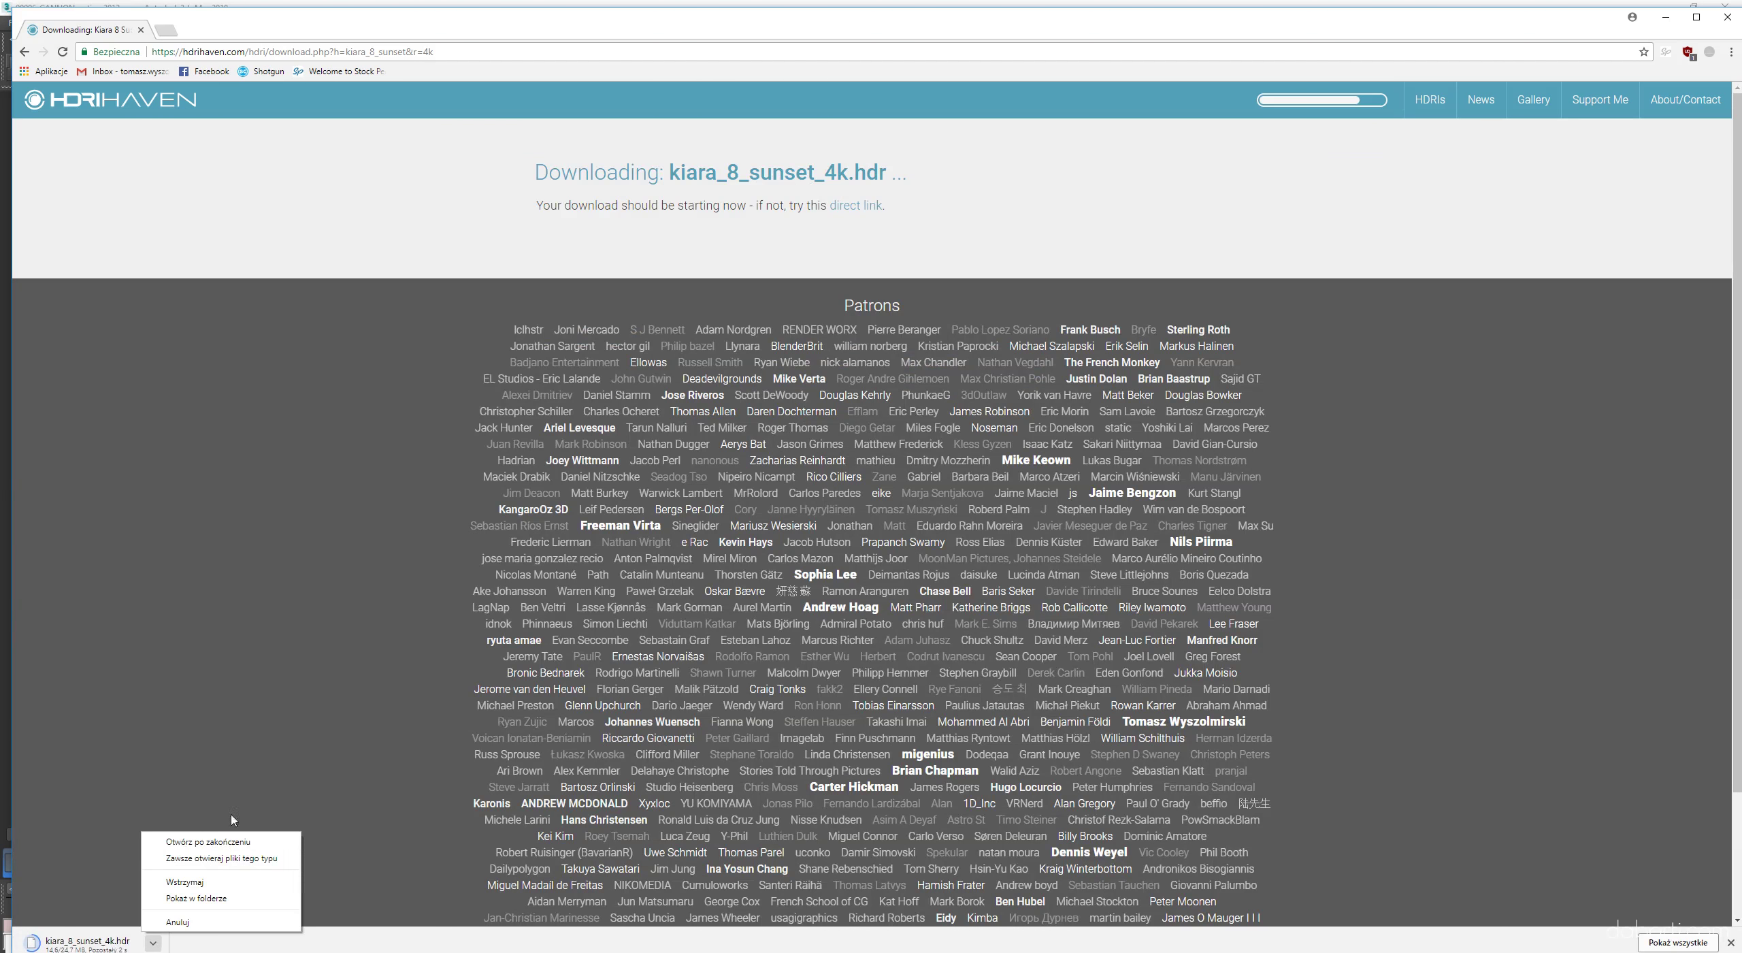
left_click(196, 899)
- Create a folder named HDR on drive E and put the downloaded kiara_8_sunset_4k.hdr in it
left_click(594, 736)
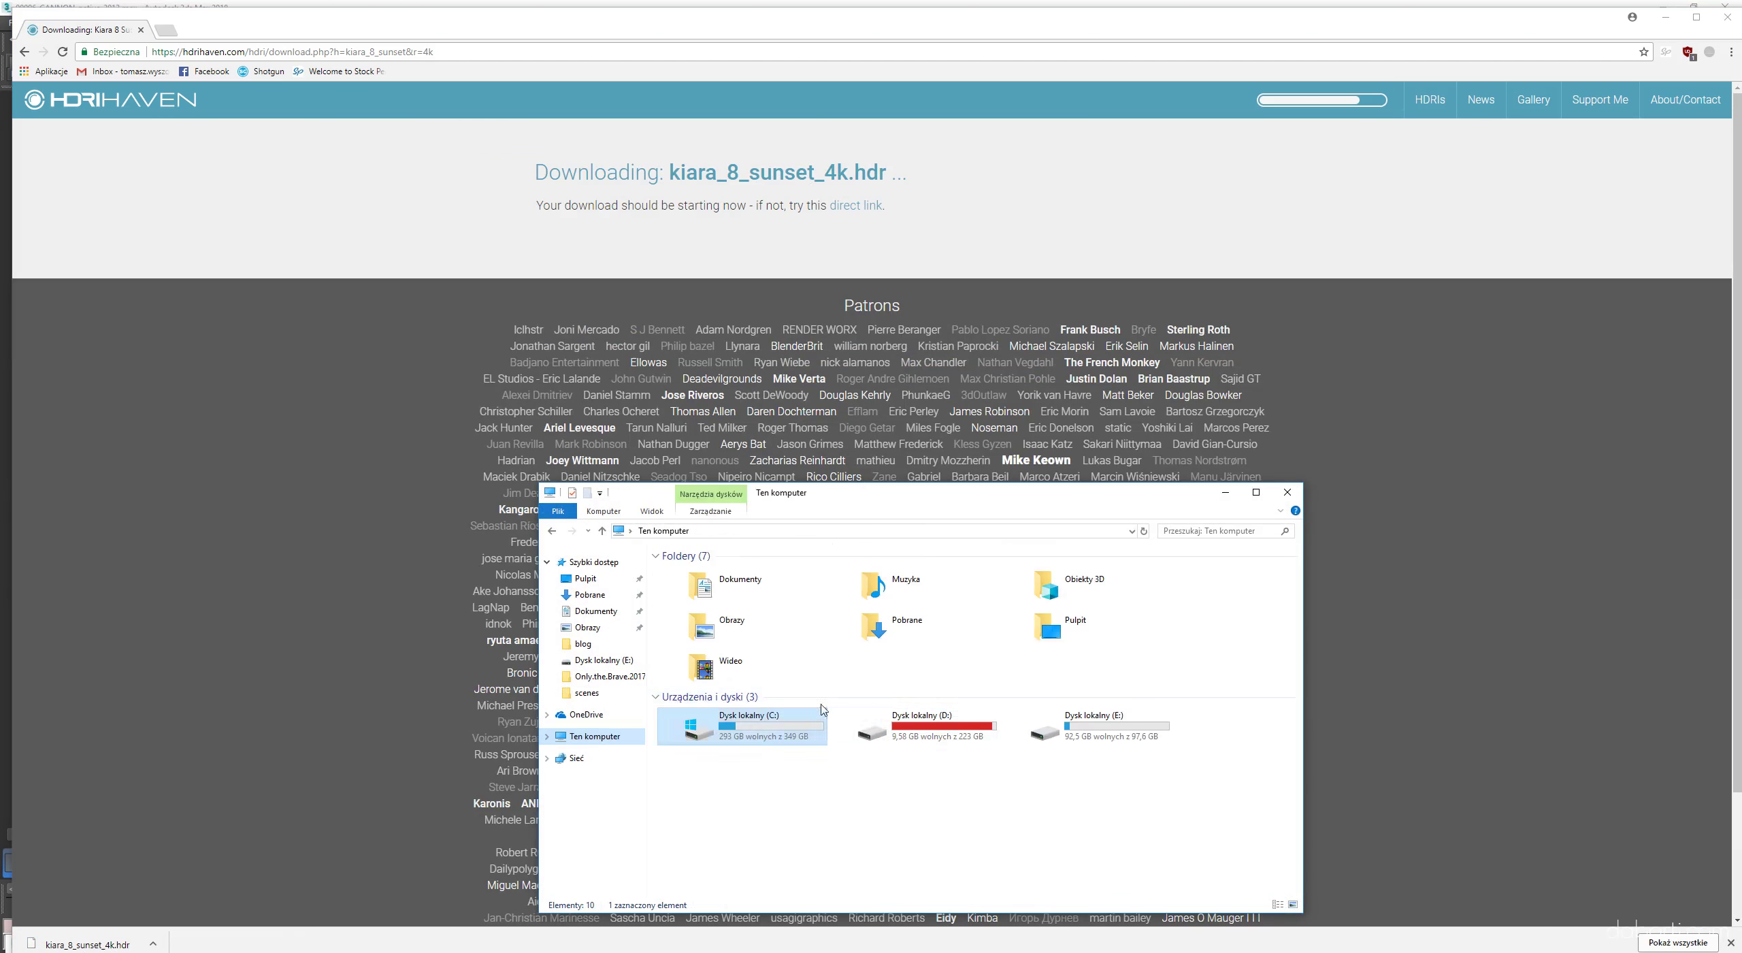
double_click(1061, 723)
right_click(920, 687)
mouse_move(1017, 844)
left_click(1112, 839)
type("HDRI")
key("Return")
left_click(276, 772)
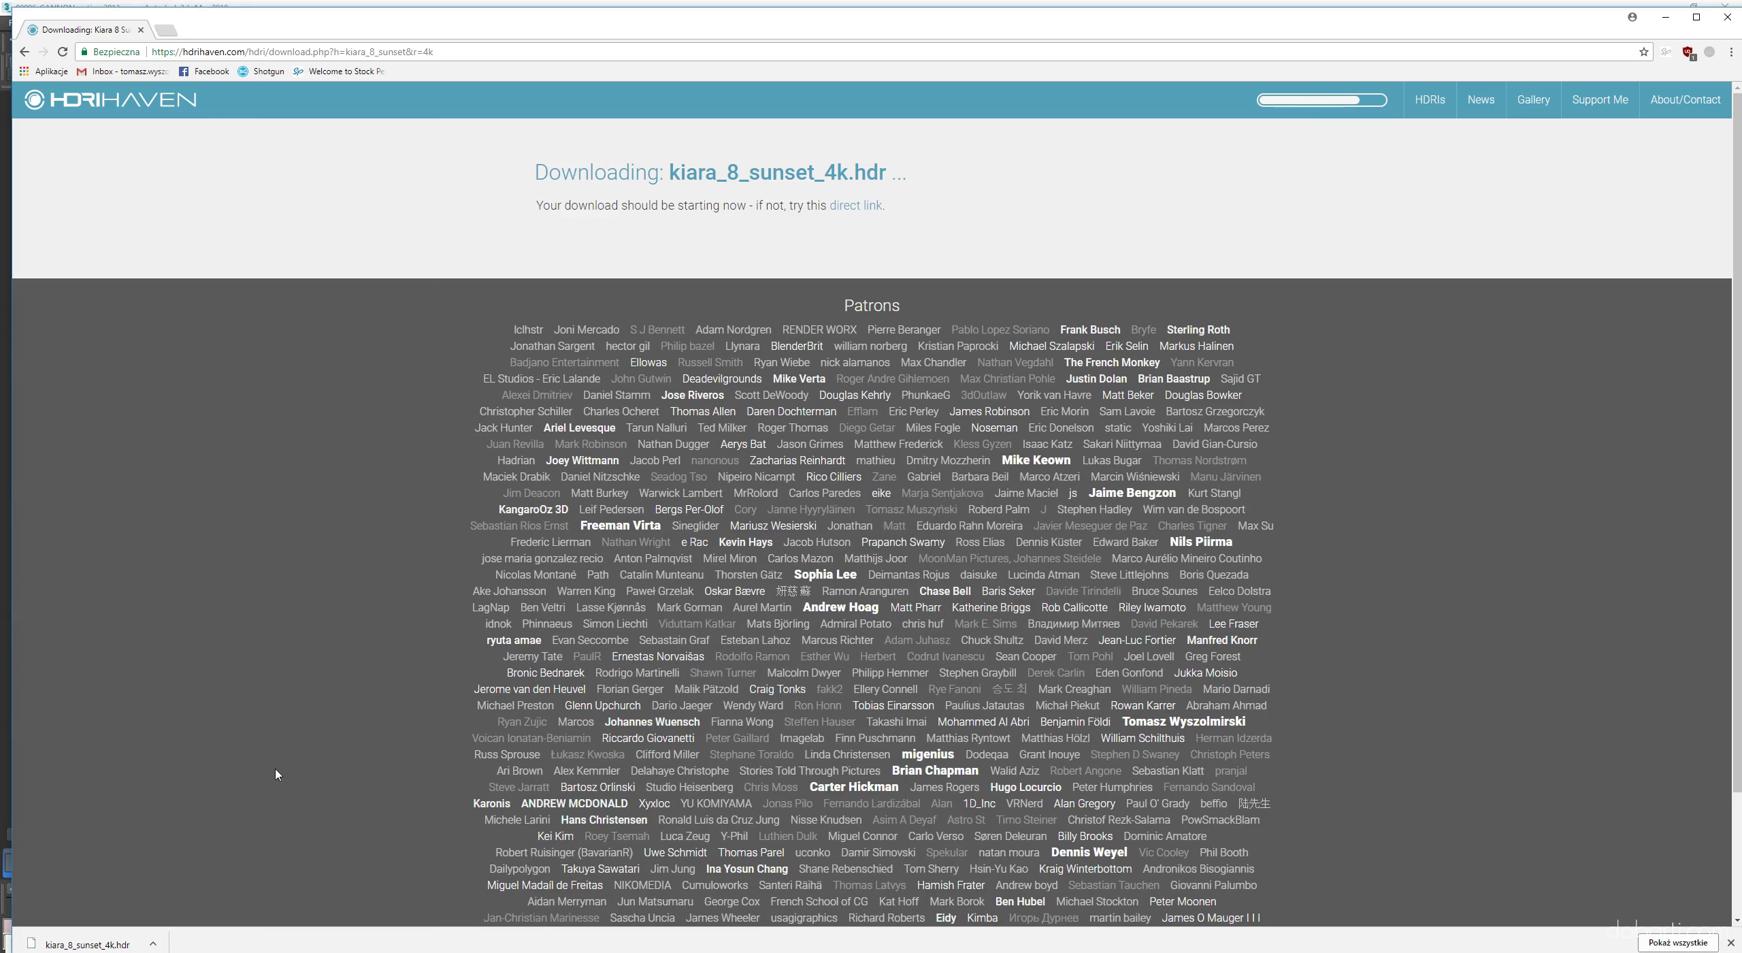
- Switch back to 3ds Max and create a VRayHDRI map in the Slate Material Editor, with its parameters open
key("alt+Tab")
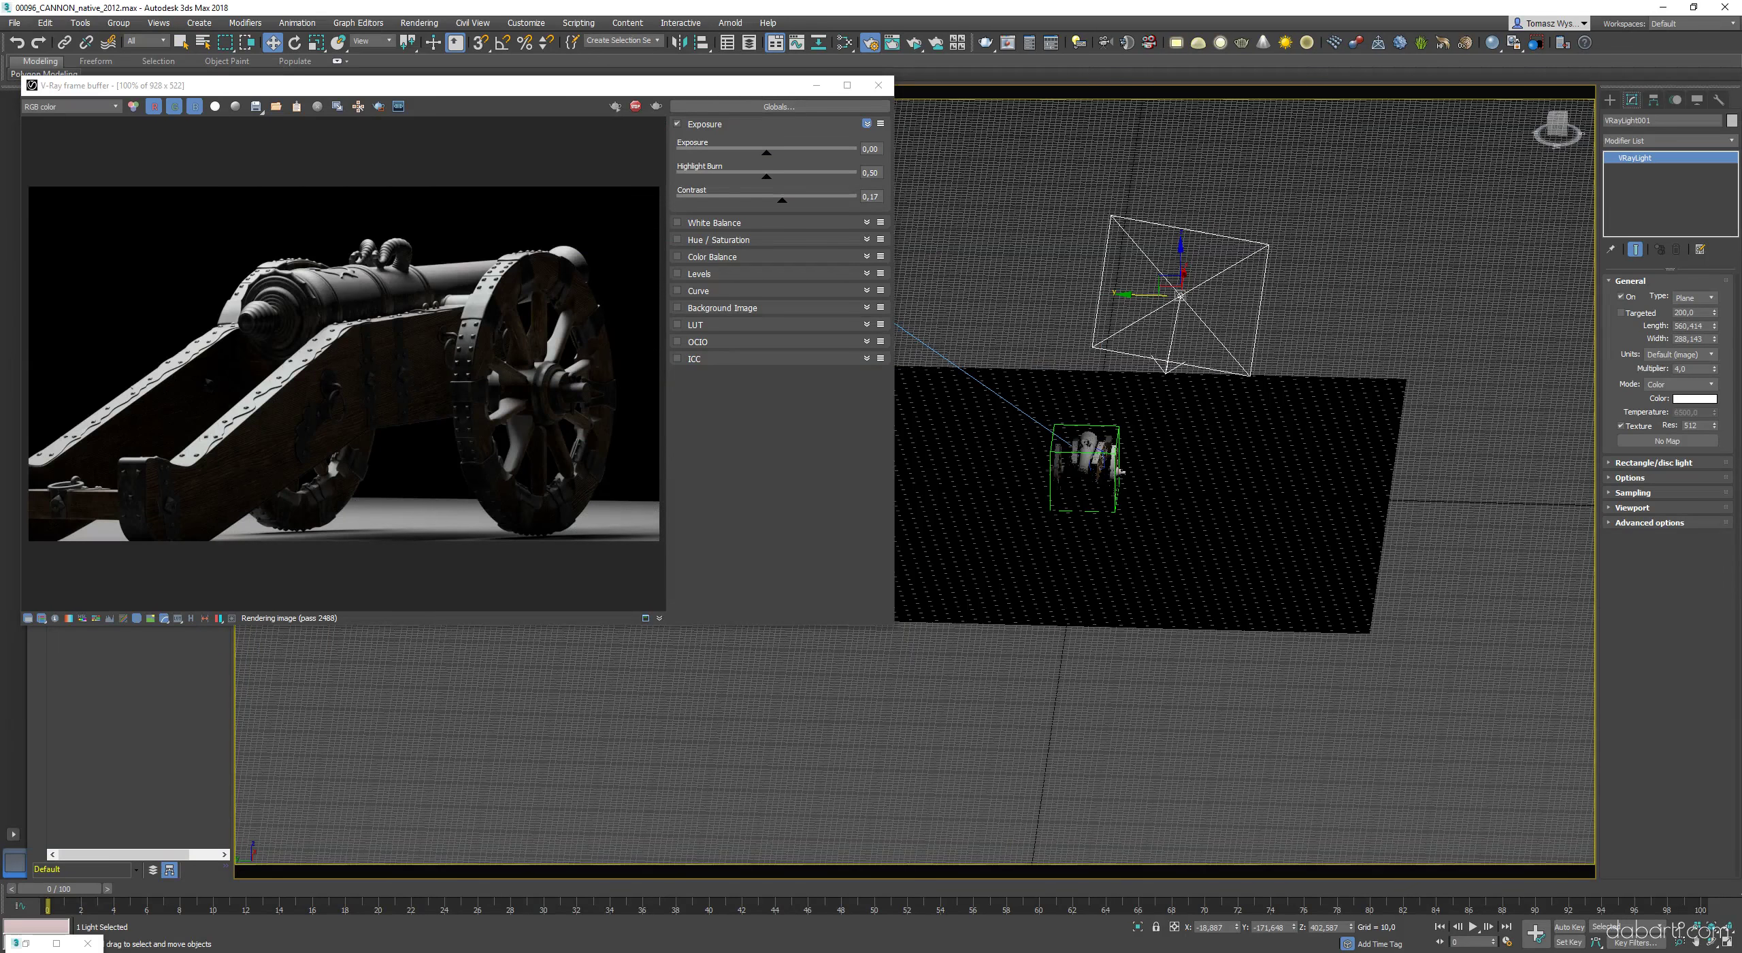
left_click(848, 51)
right_click(992, 528)
mouse_move(1041, 551)
mouse_move(1174, 594)
left_click(1275, 690)
double_click(975, 523)
left_click_drag(1450, 139, 1029, 199)
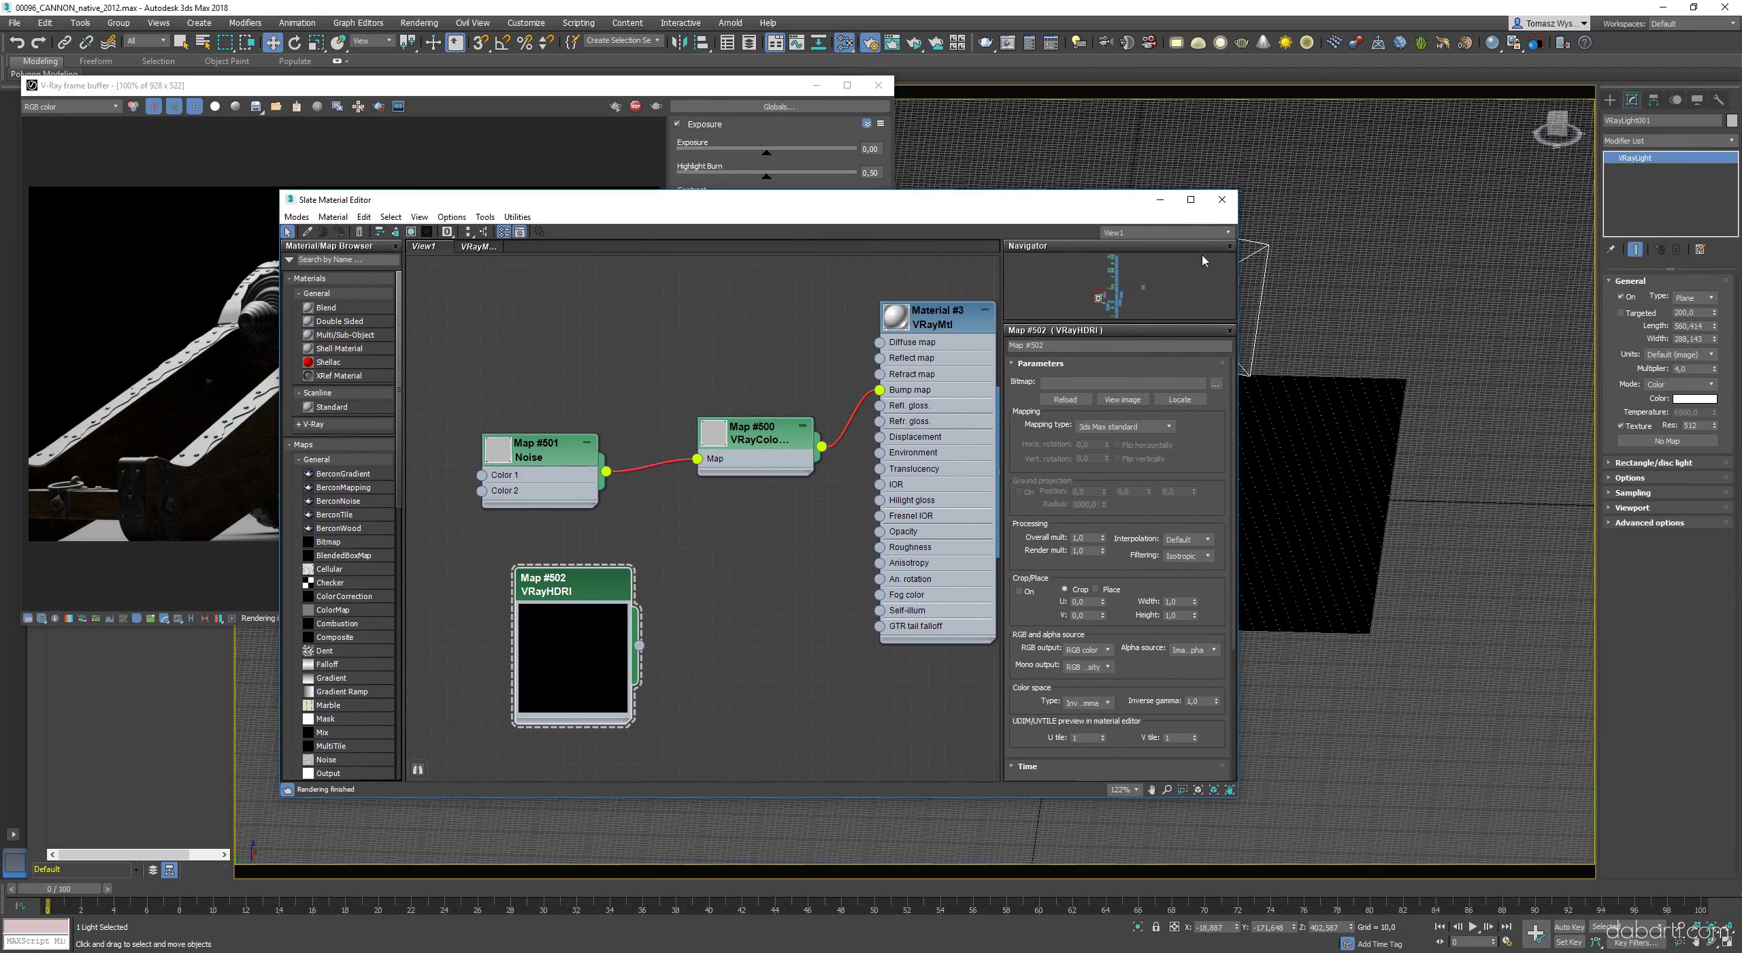
- Change the VRayLight's type to Dome and load kiara_8_sunset_4k.hdr as the VRayHDRI map's bitmap
left_click(1683, 319)
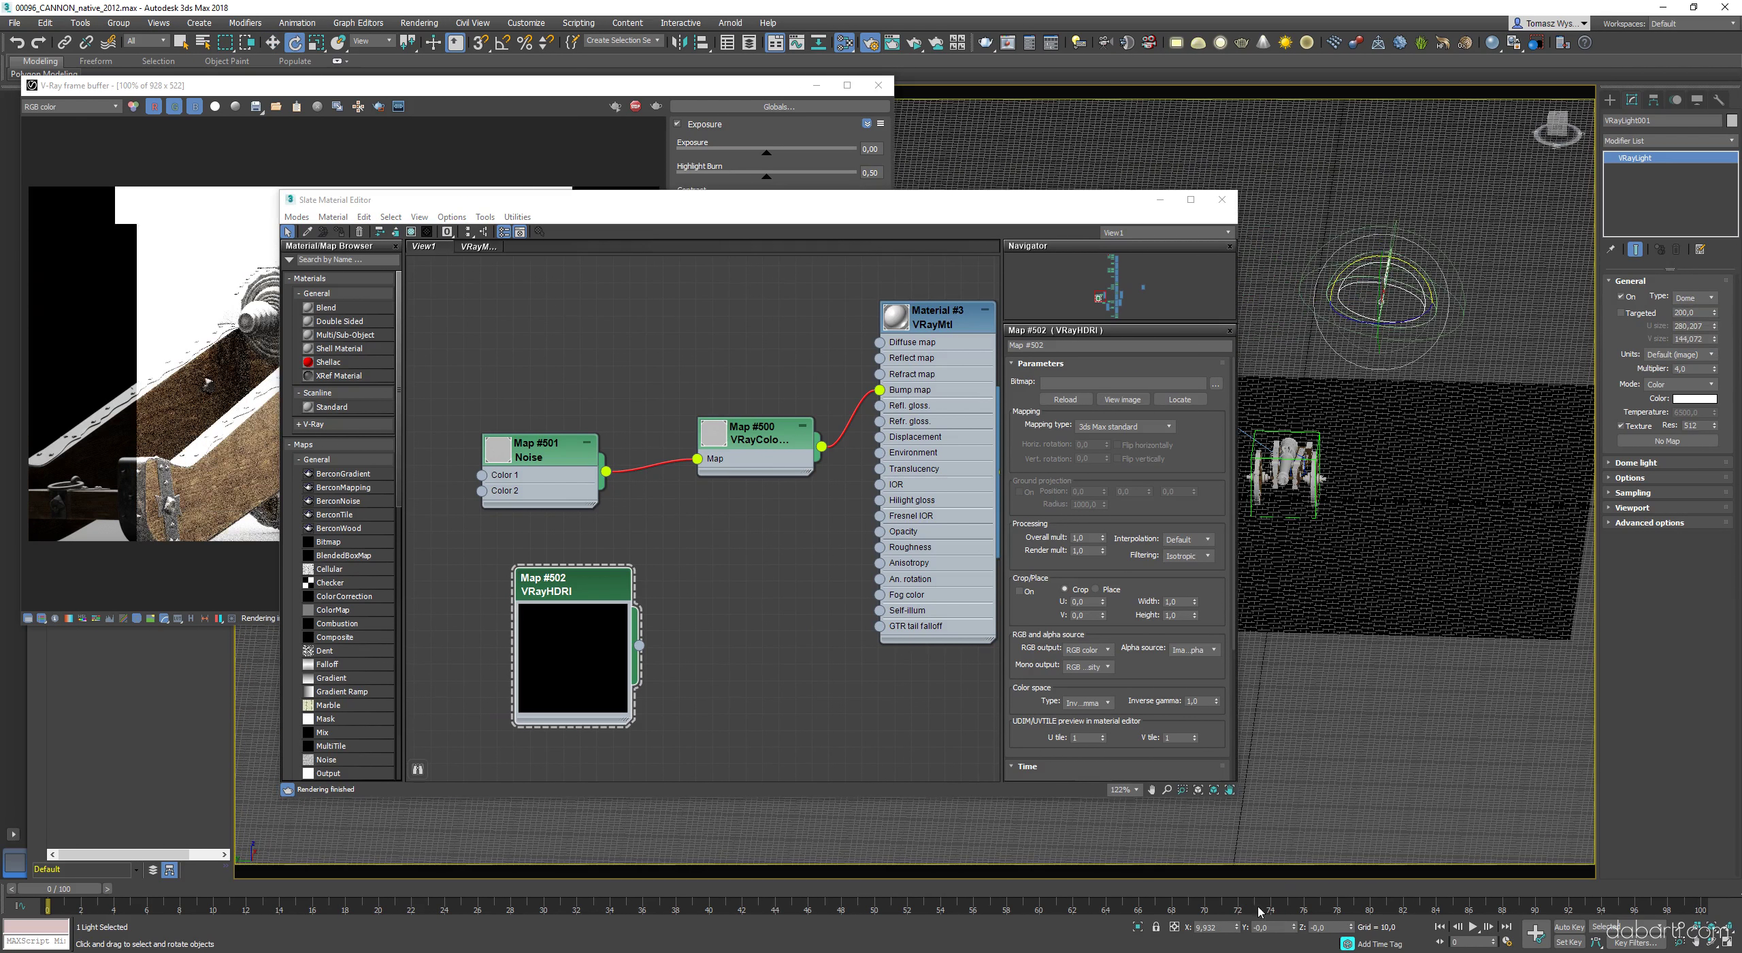
key("e")
left_click(1216, 383)
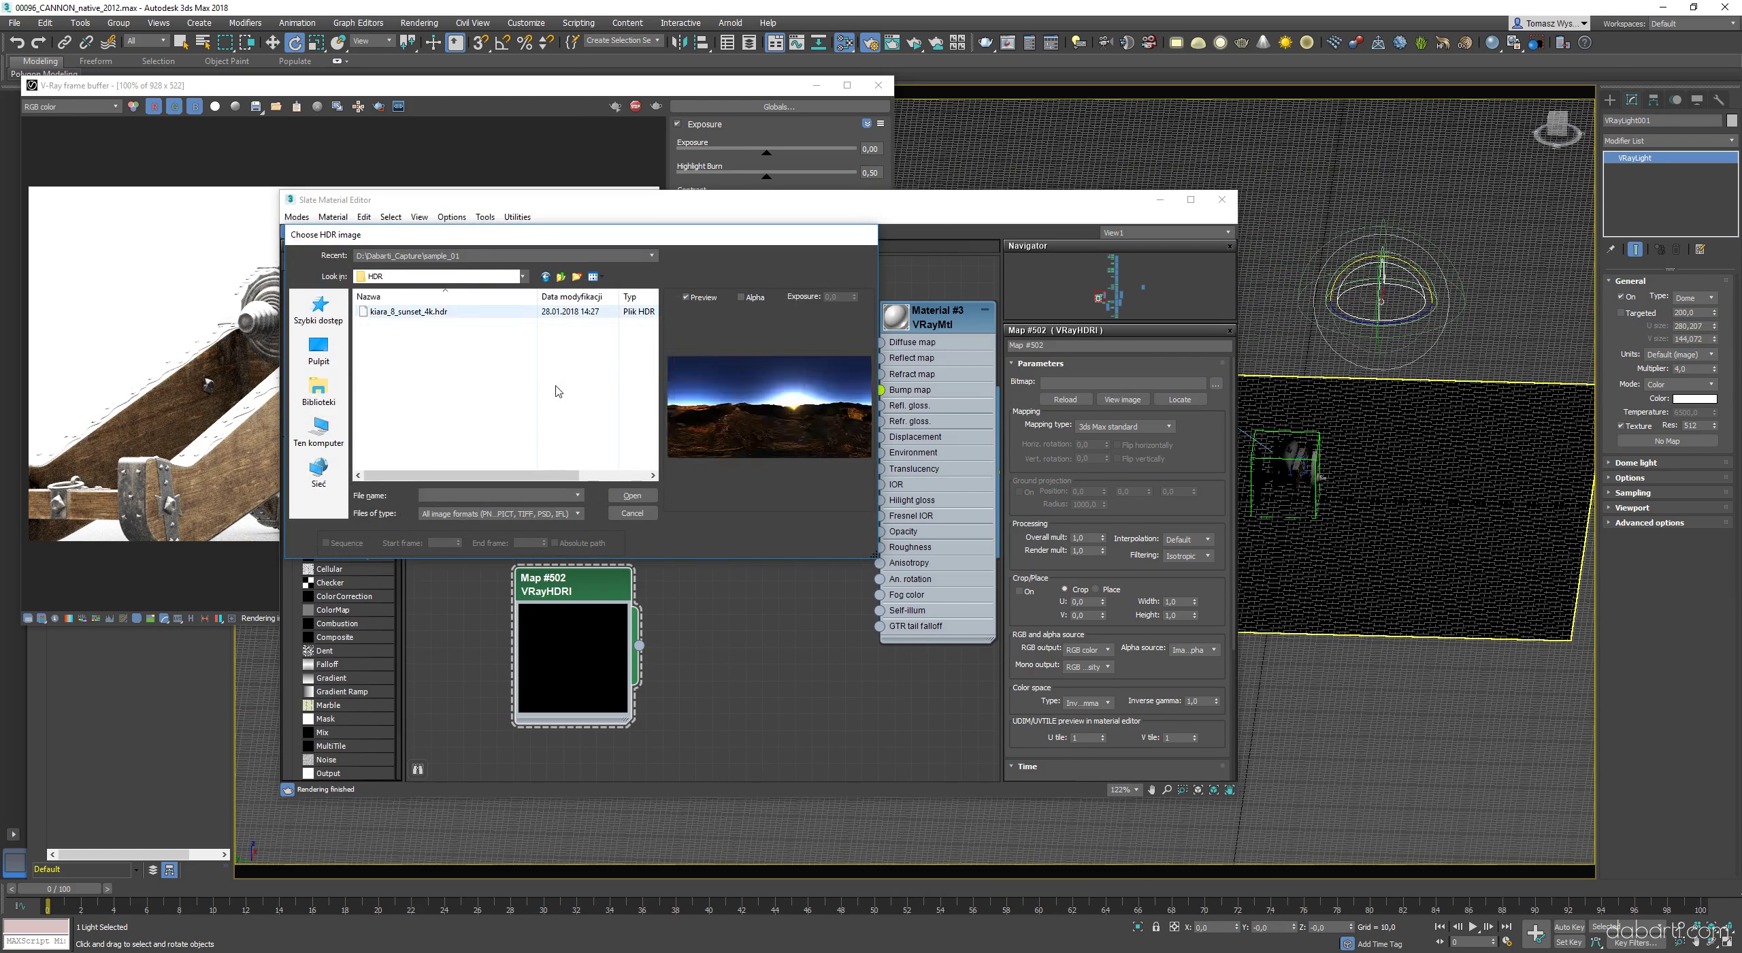
double_click(435, 311)
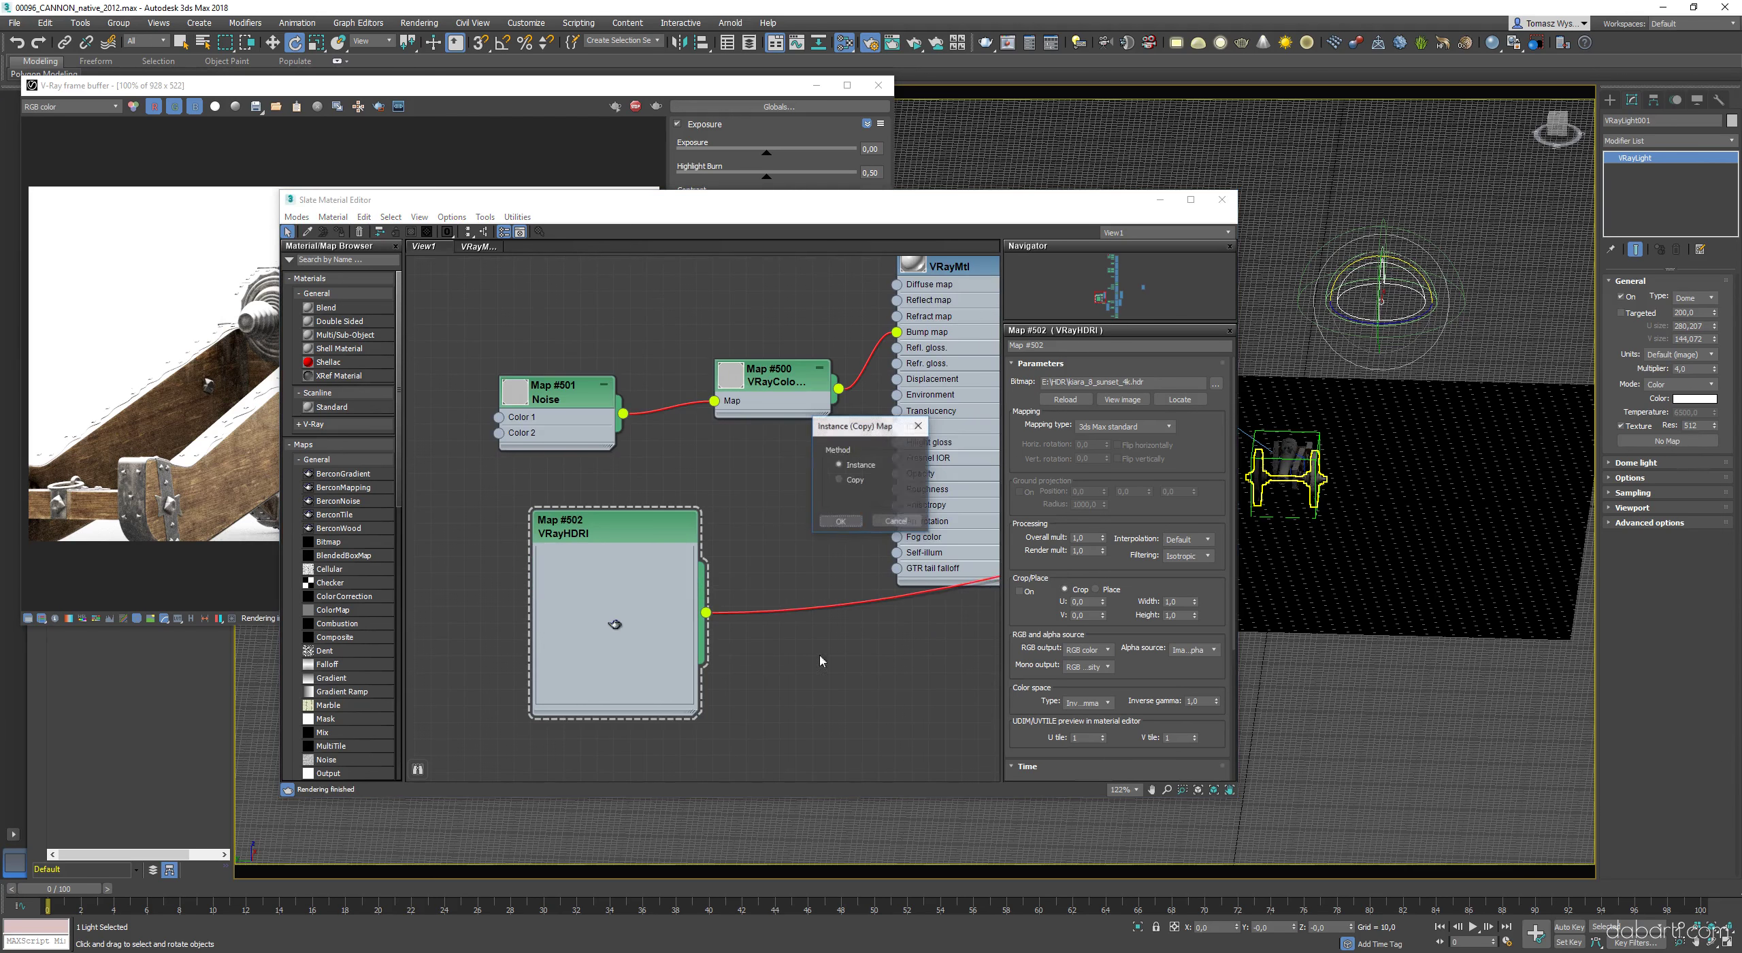
- Assign the VRayHDRI map as an instance to the dome light's texture and set its mapping type to Spherical
left_click(1125, 427)
left_click(1104, 457)
left_click(225, 575)
- Lock the dome light's texture to its icon with Adaptive dome enabled, rotate the dome, and set its multiplier to 1
left_click(1640, 463)
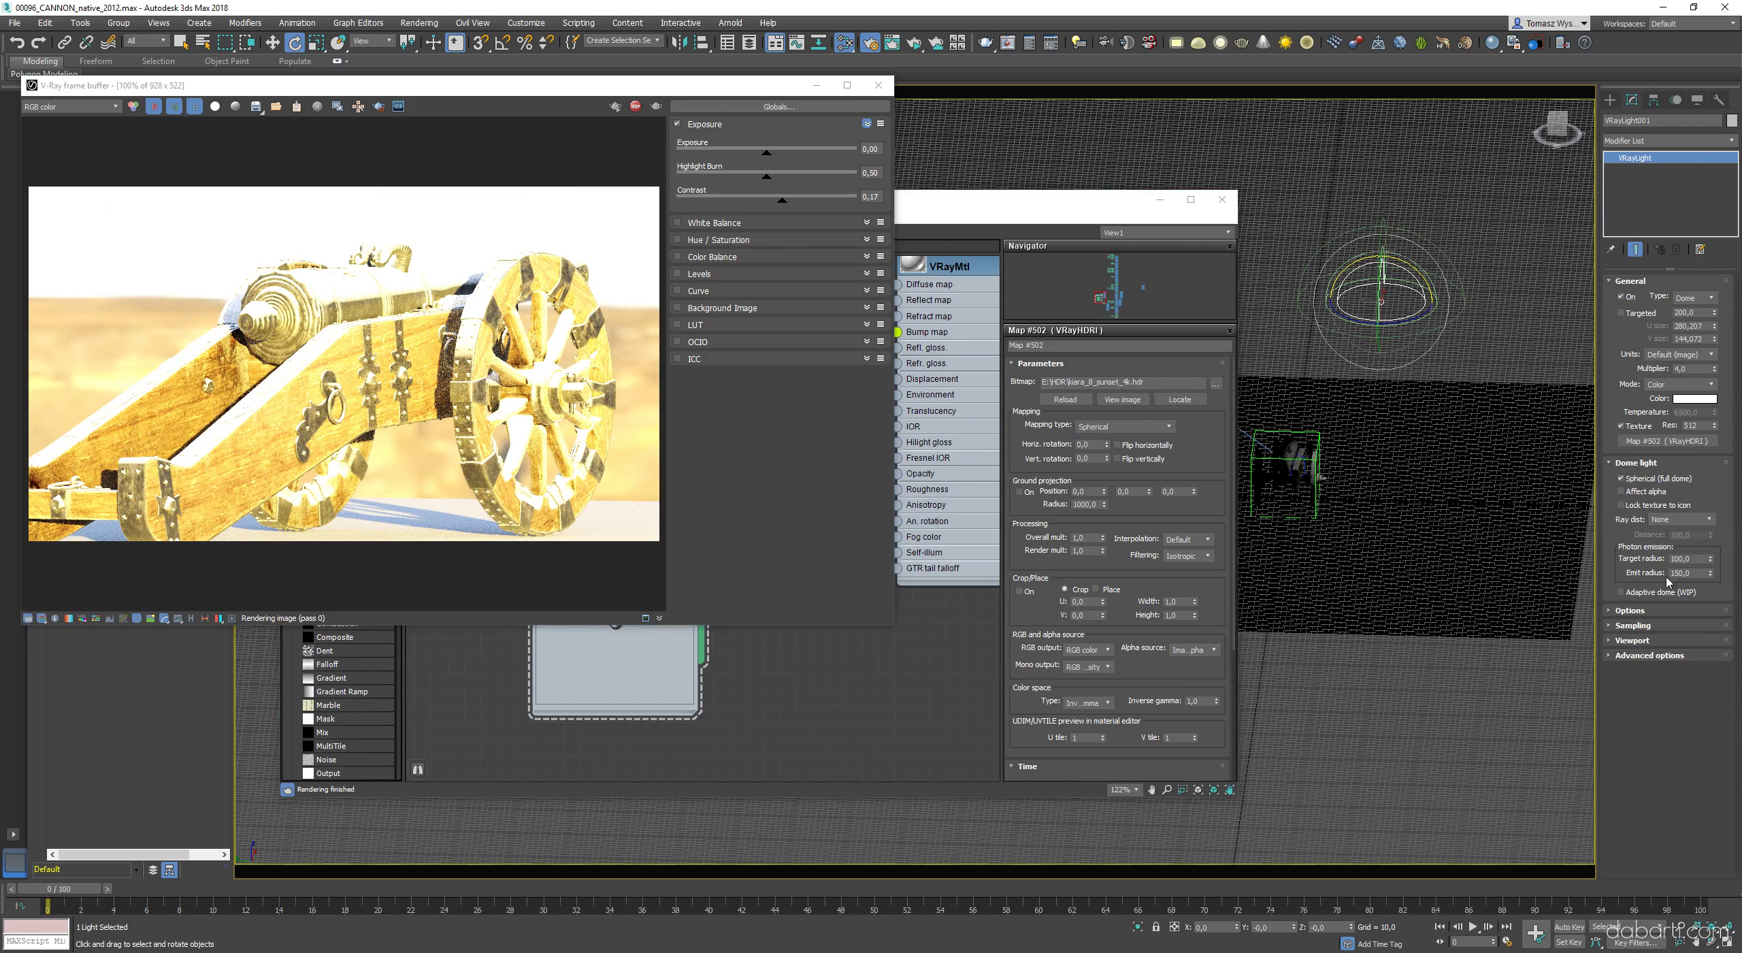
left_click(1159, 200)
middle_click_drag(1348, 320, 1210, 387)
left_click_drag(1204, 386, 1280, 386)
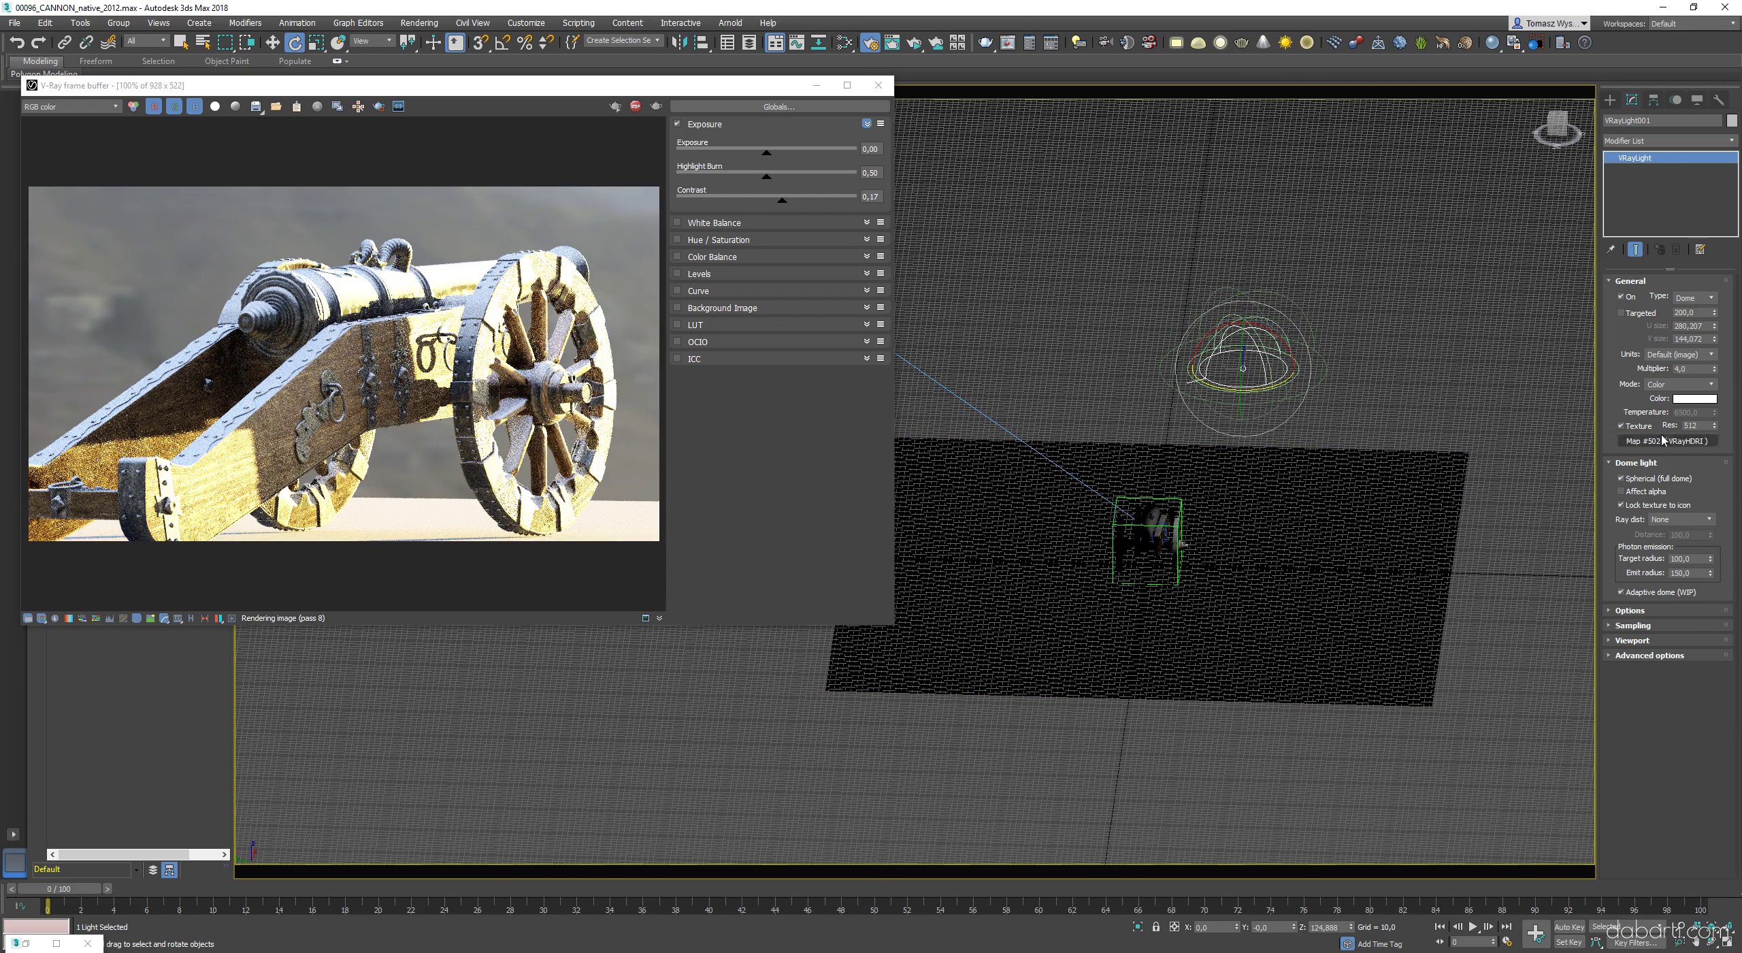
scroll(1380, 392, "up", 3)
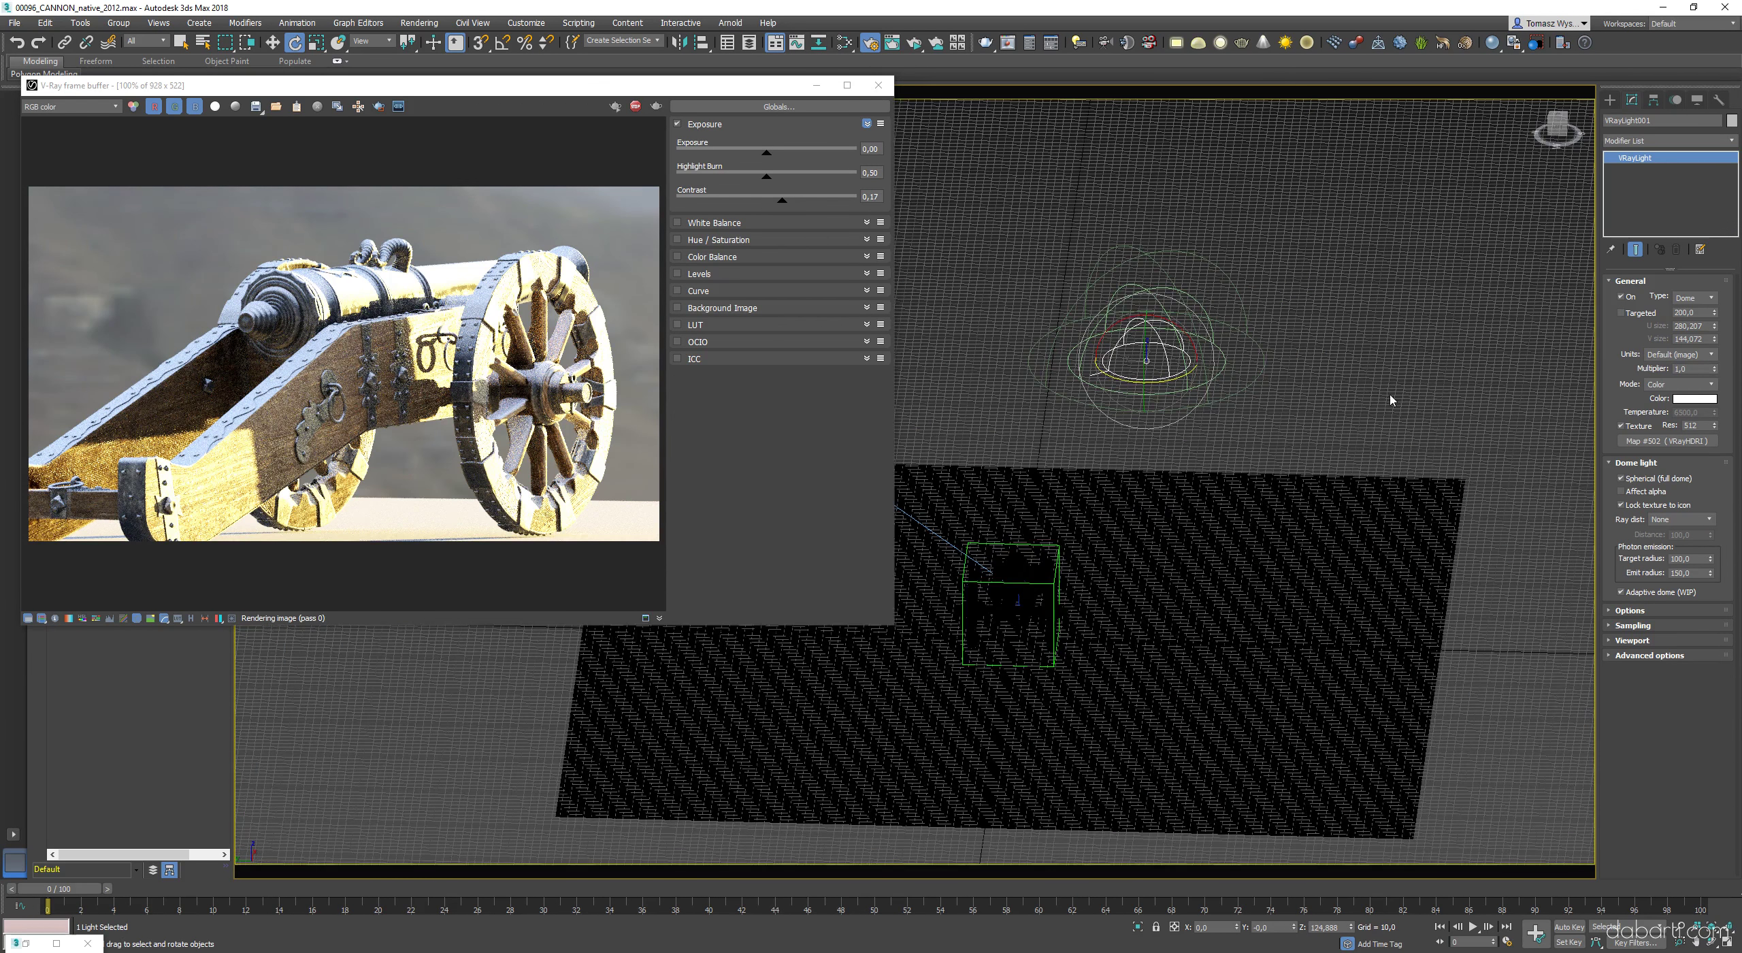
scroll(452, 344, "up", 1)
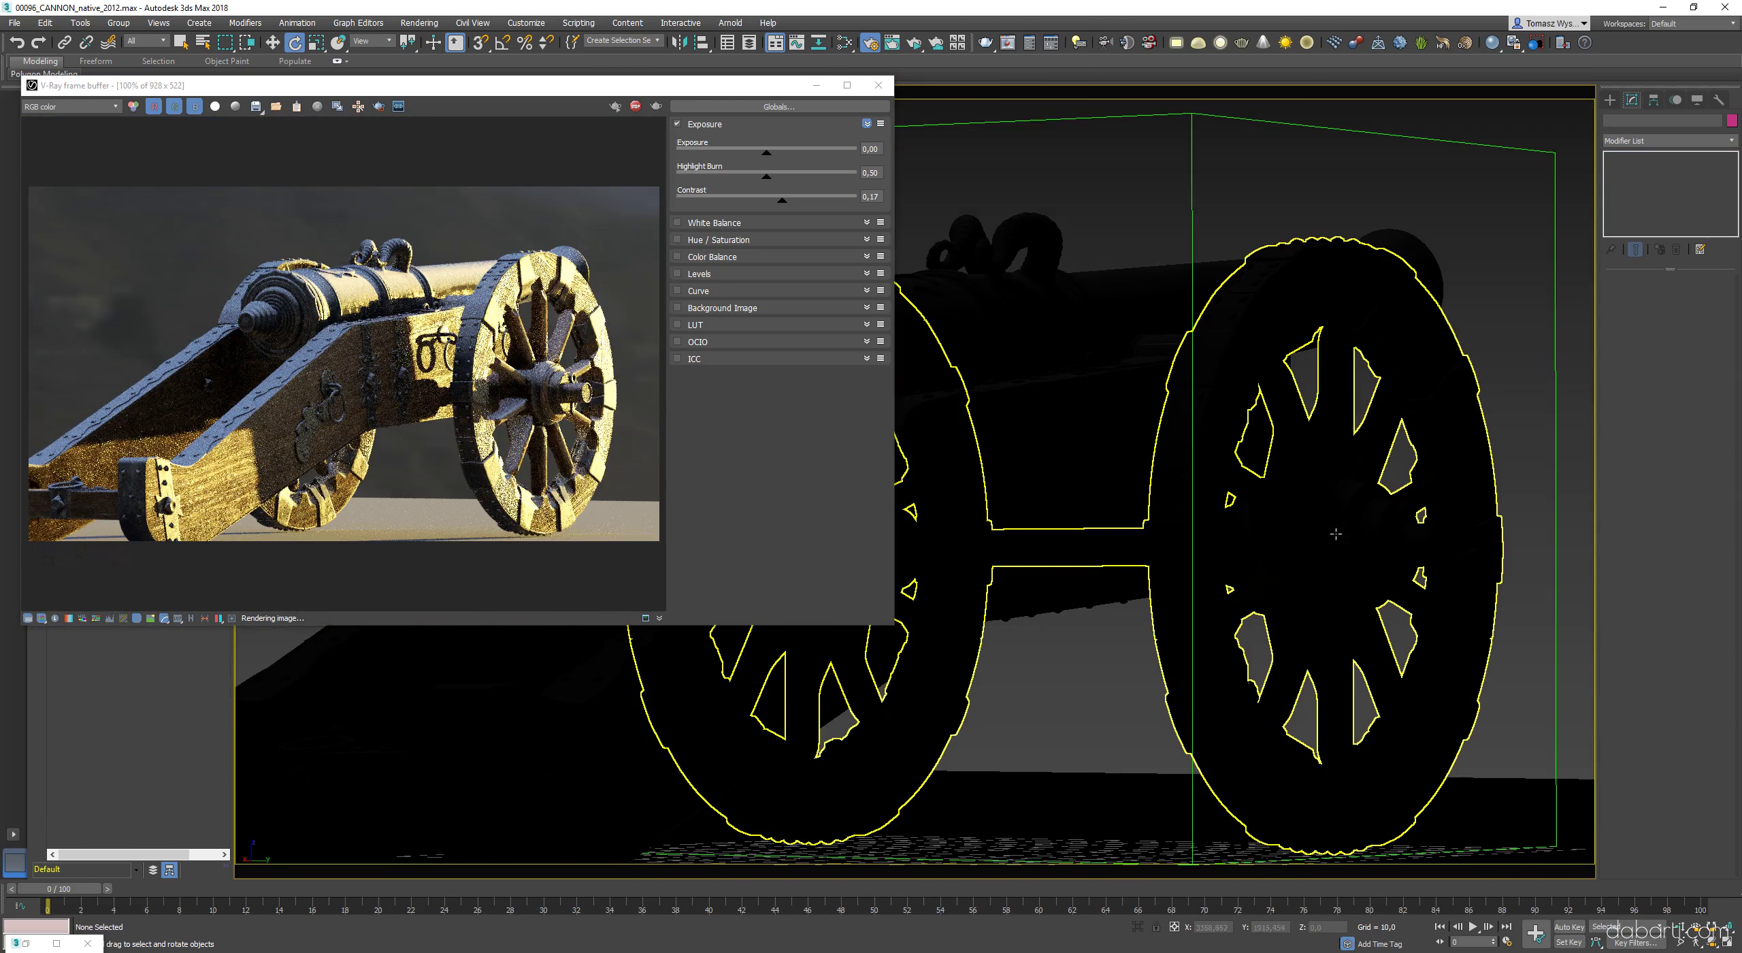
- Orbit the camera around the cannon to examine the HDRI lighting in the interactive render
scroll(342, 463, "up", 3)
scroll(343, 463, "down", 3)
middle_click_drag(1130, 598, 1223, 586, "alt")
left_click_drag(1334, 545, 1246, 599)
scroll(351, 348, "up", 1)
scroll(352, 349, "down", 1)
left_click_drag(1084, 451, 1334, 442)
- Restart the V-Ray GPU interactive render from Render Setup and reframe the camera closer on the cannon's barrel and carriage
left_click(872, 44)
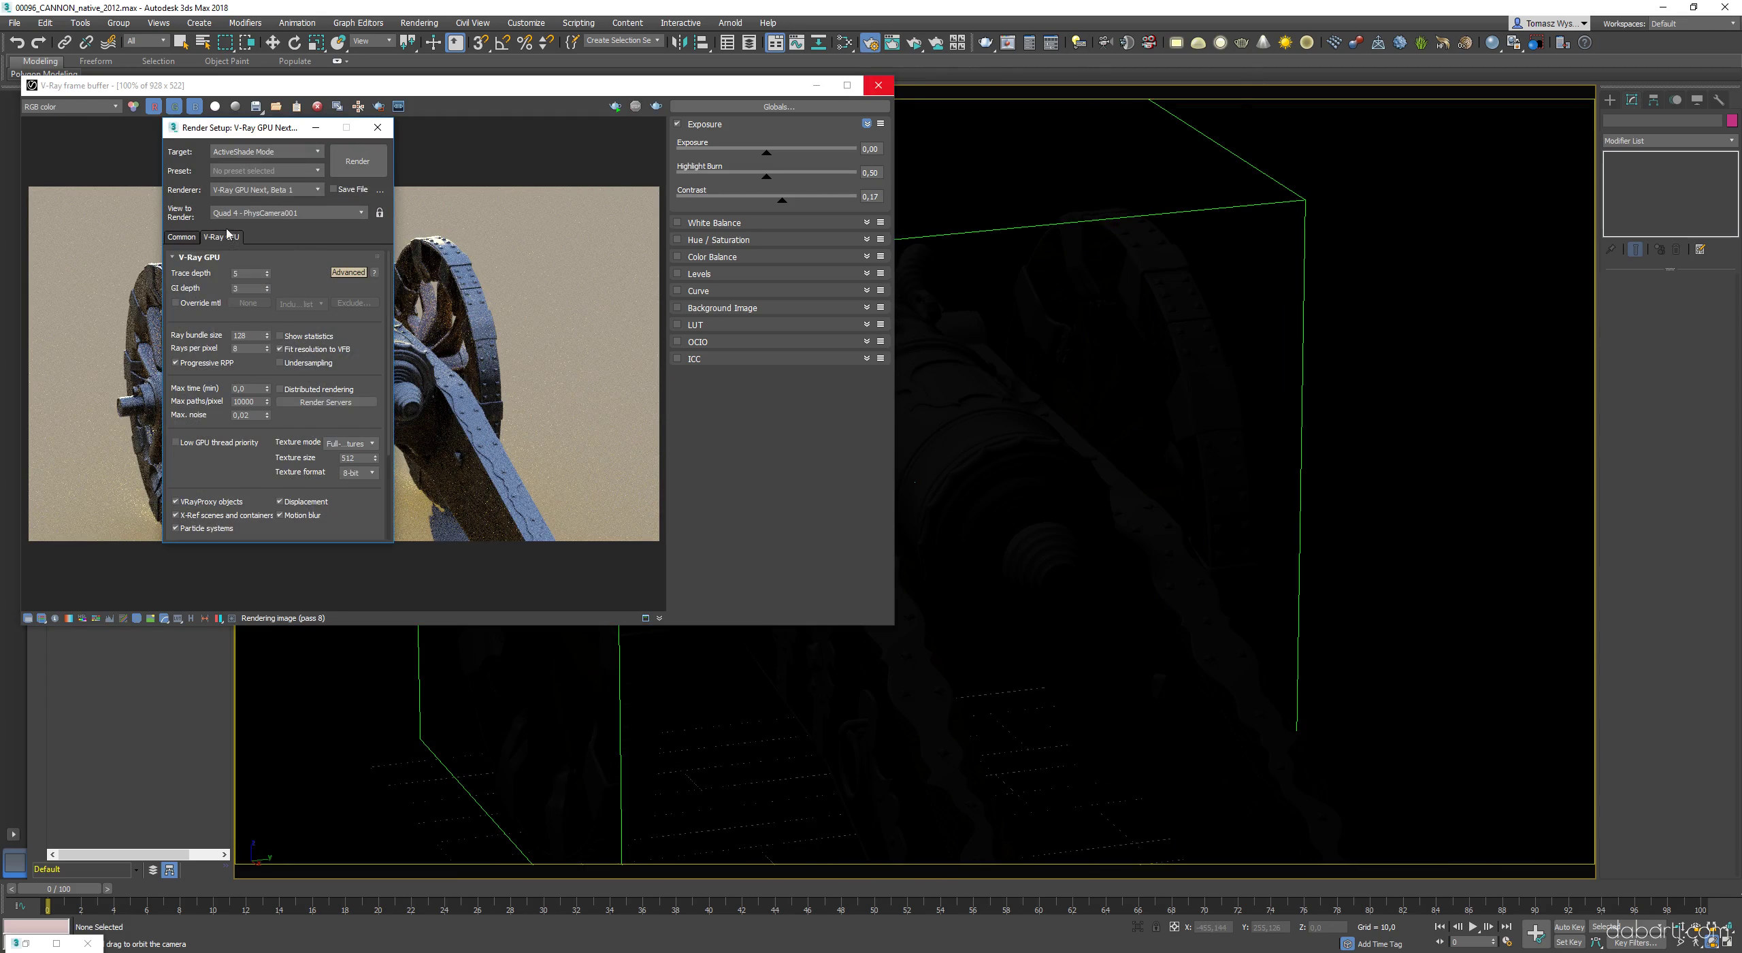
left_click(316, 127)
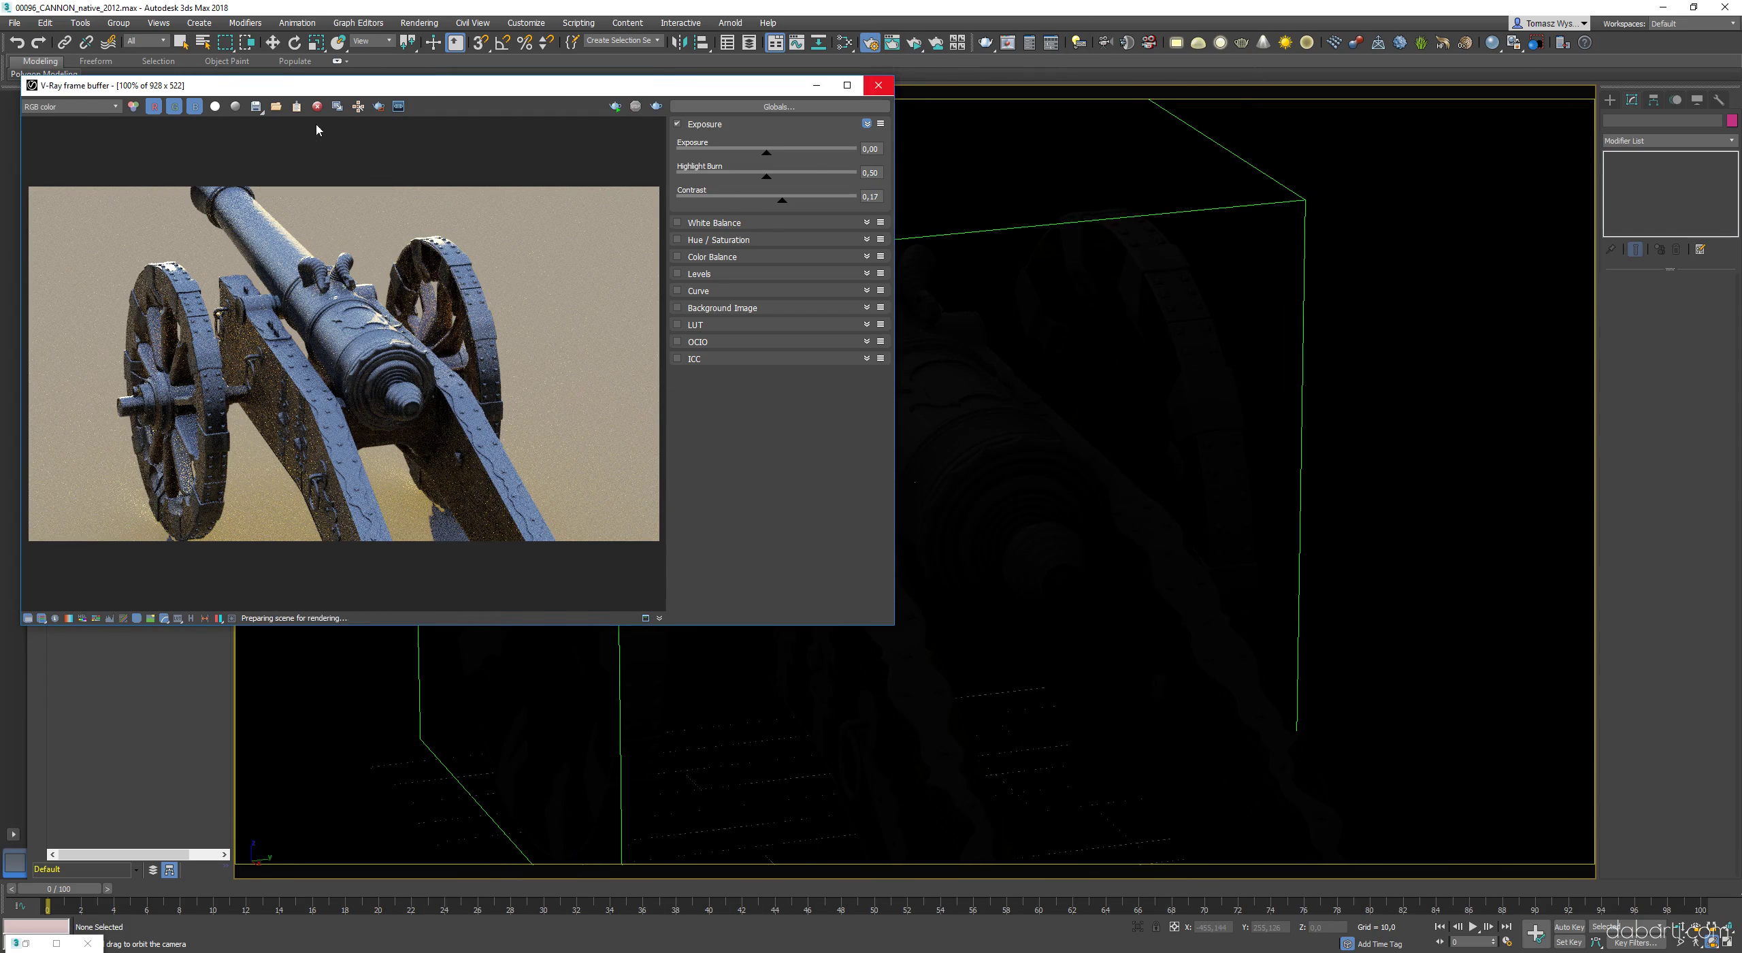
left_click_drag(986, 436, 1128, 417)
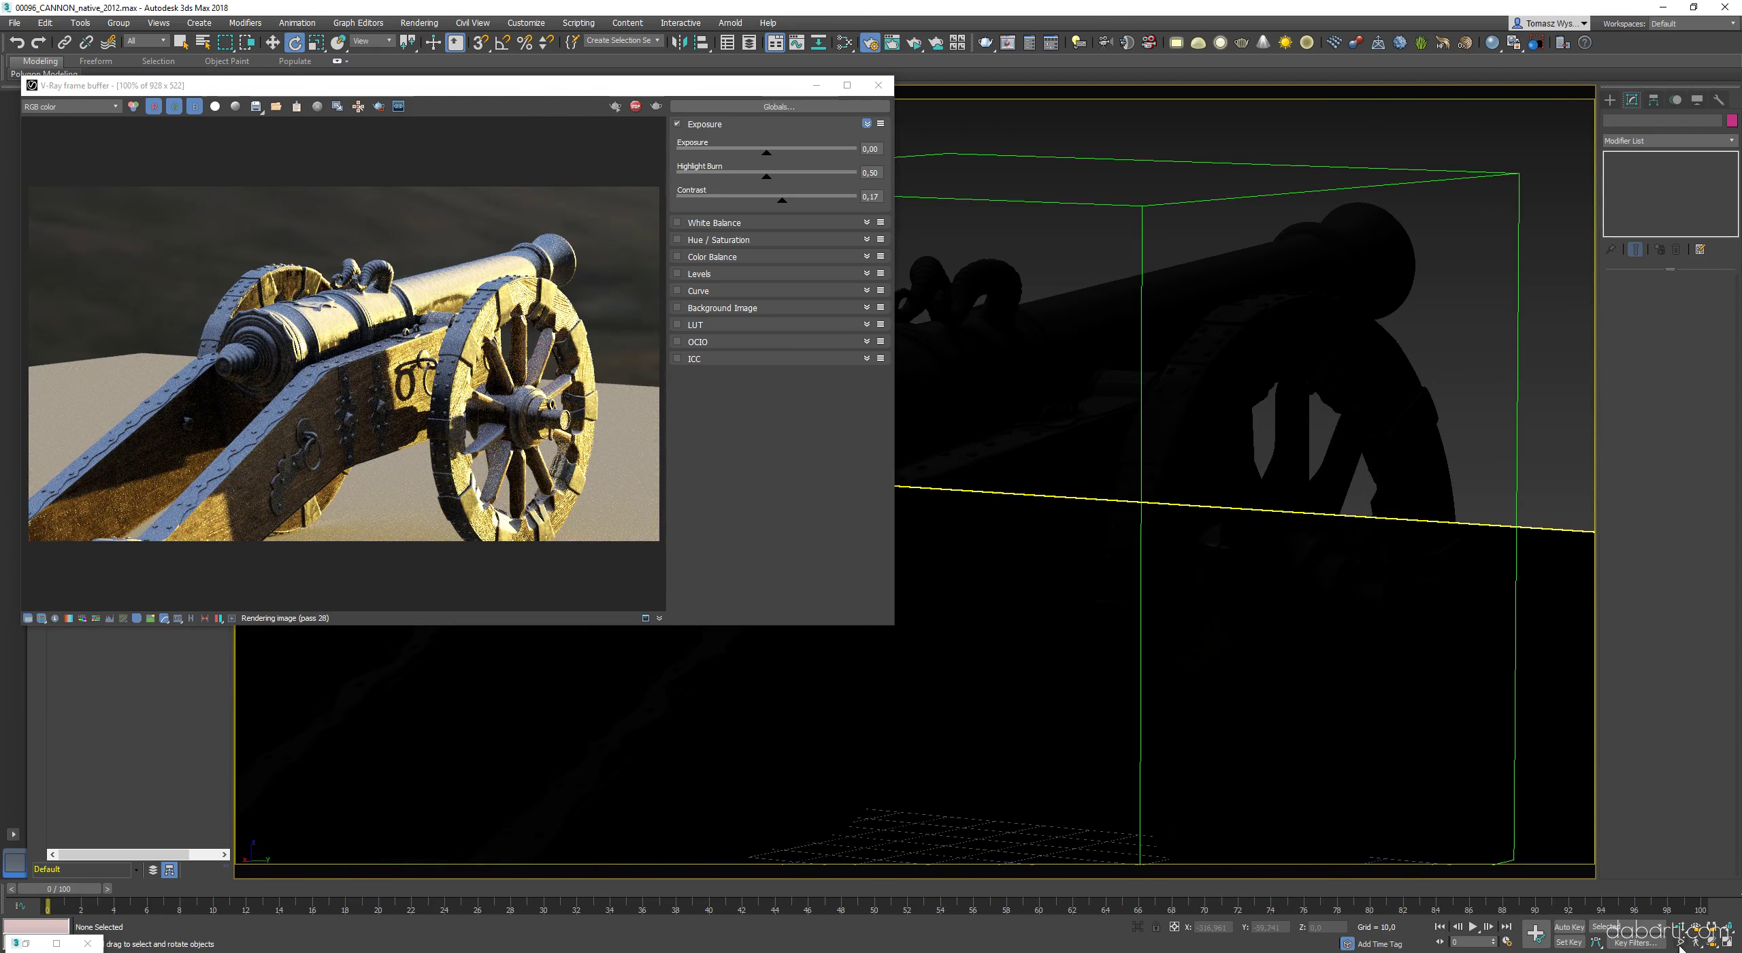
left_click(1680, 945)
left_click_drag(1157, 490, 1156, 436)
middle_click_drag(1157, 436, 1162, 474)
- Limit the interactive render to a region around the rear of the cannon's barrel
left_click(378, 107)
left_click_drag(116, 195, 442, 438)
scroll(298, 355, "up", 2)
scroll(298, 355, "down", 2)
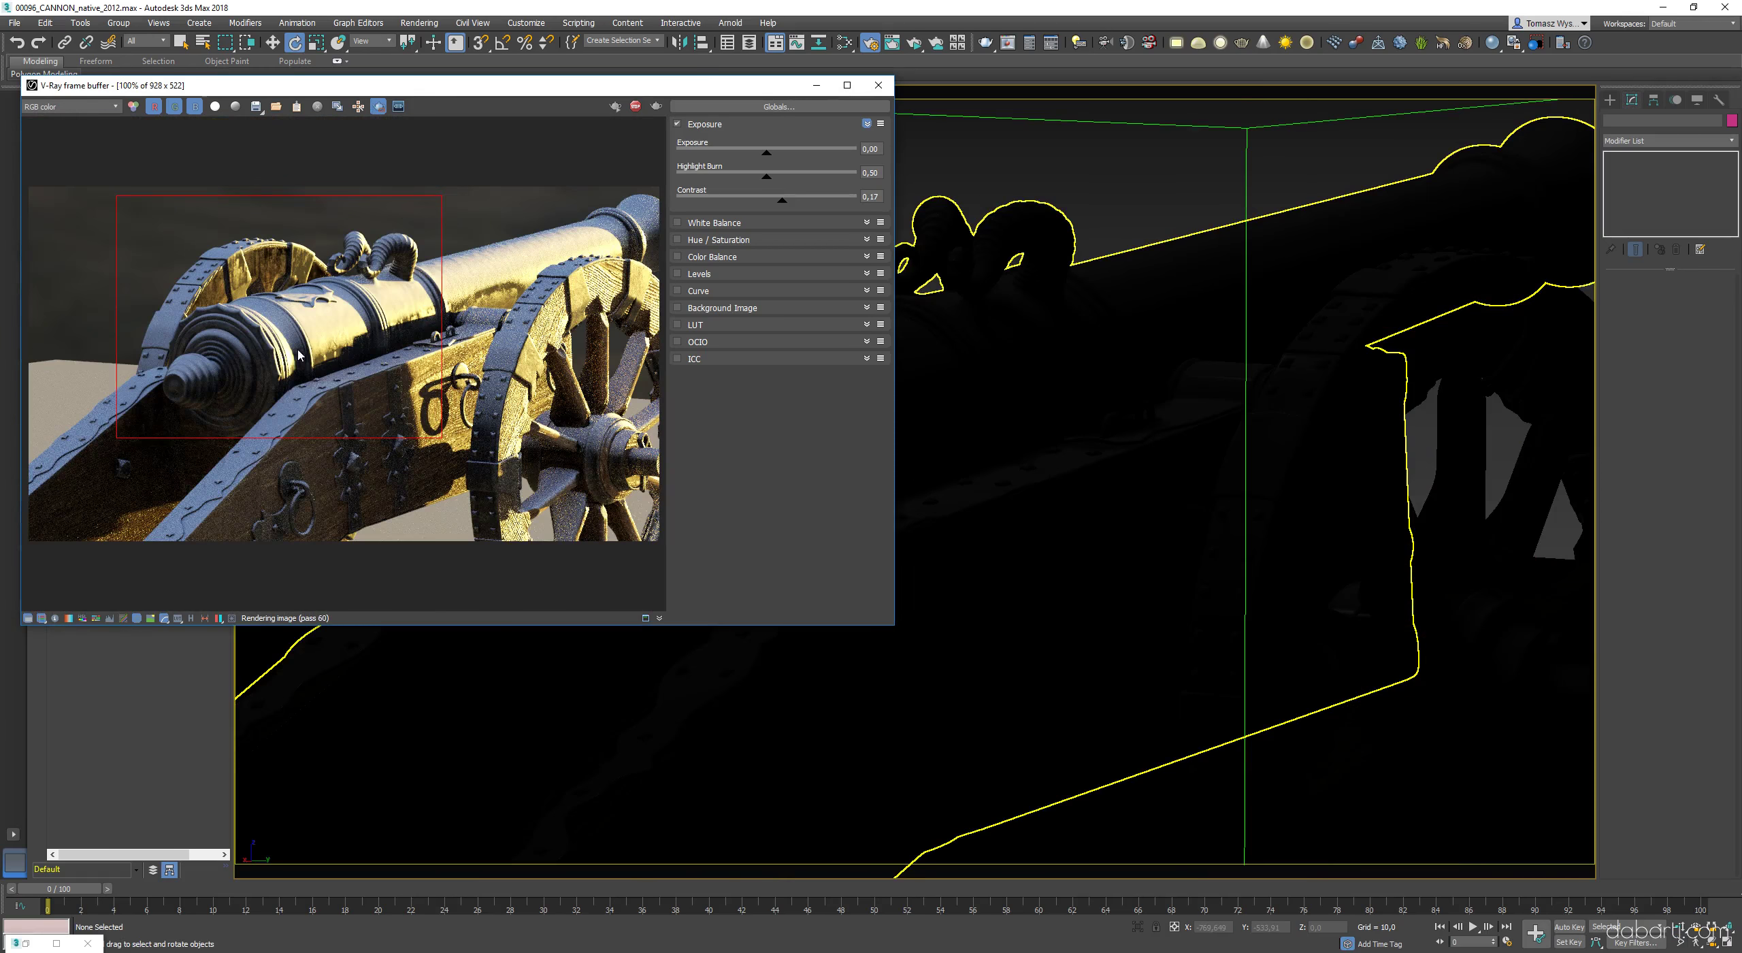
- Apply a VRayDisplacementMod with 3D mapping to the cannon body, using a duplicate of the Falloff map as its texmap
left_click(1111, 403)
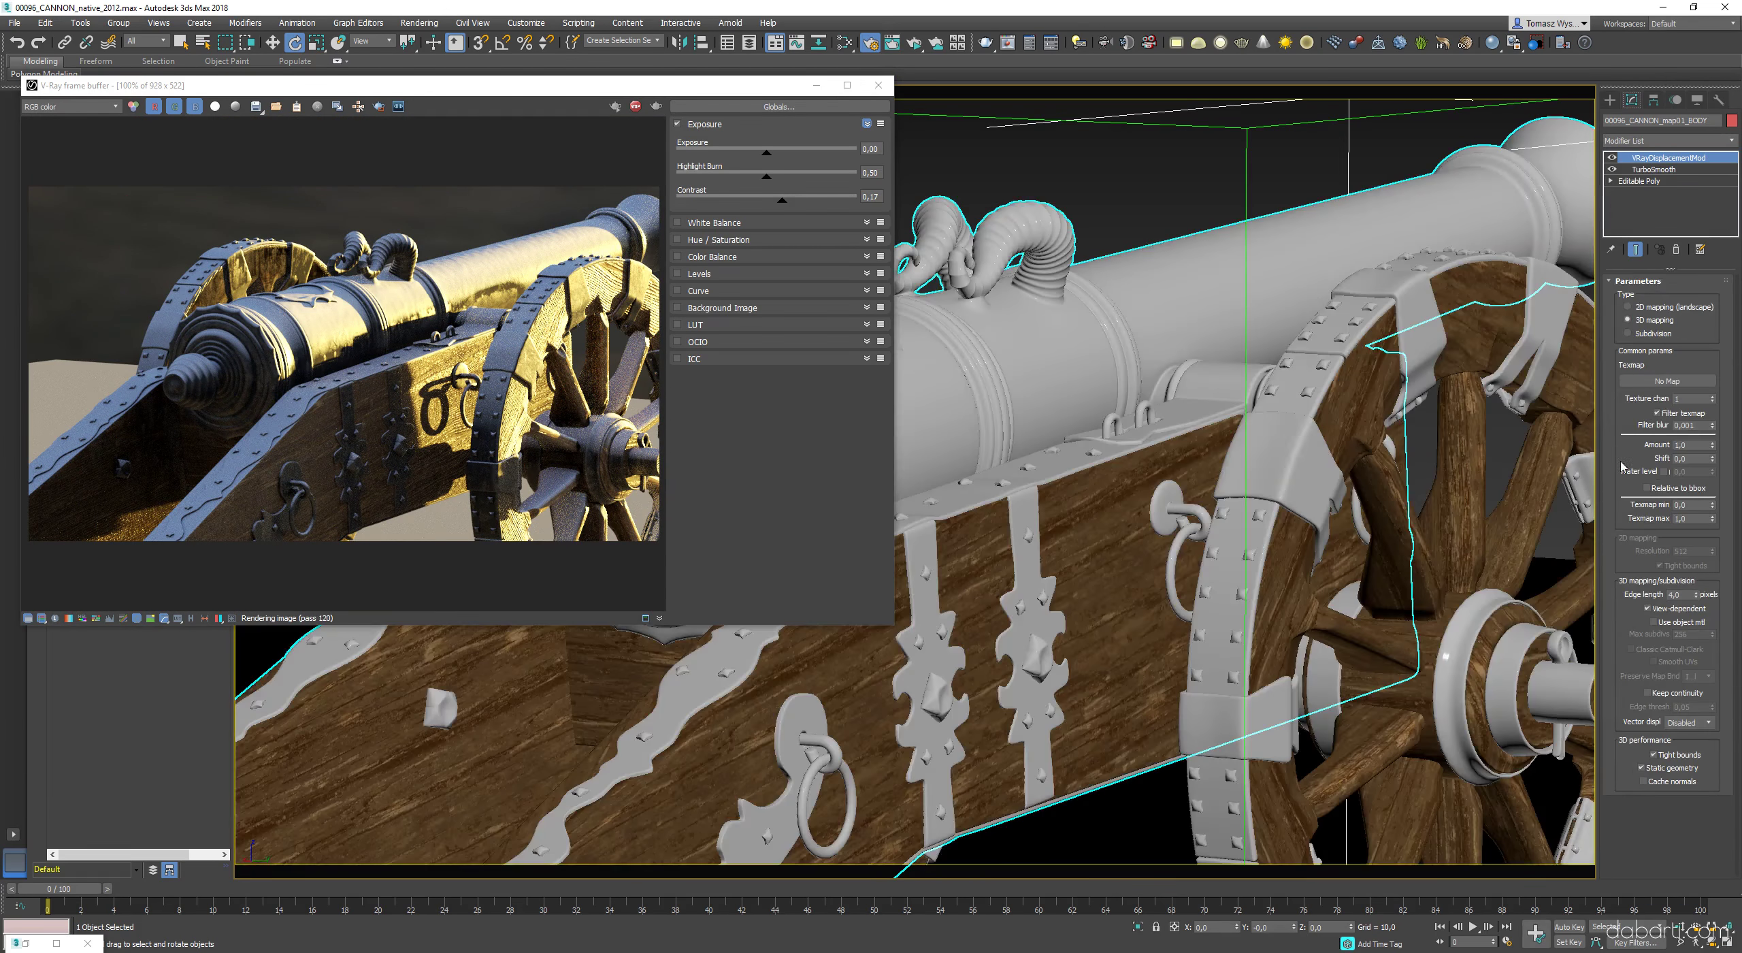
key("m")
middle_click_drag(797, 560, 696, 330)
scroll(731, 560, "down", 1)
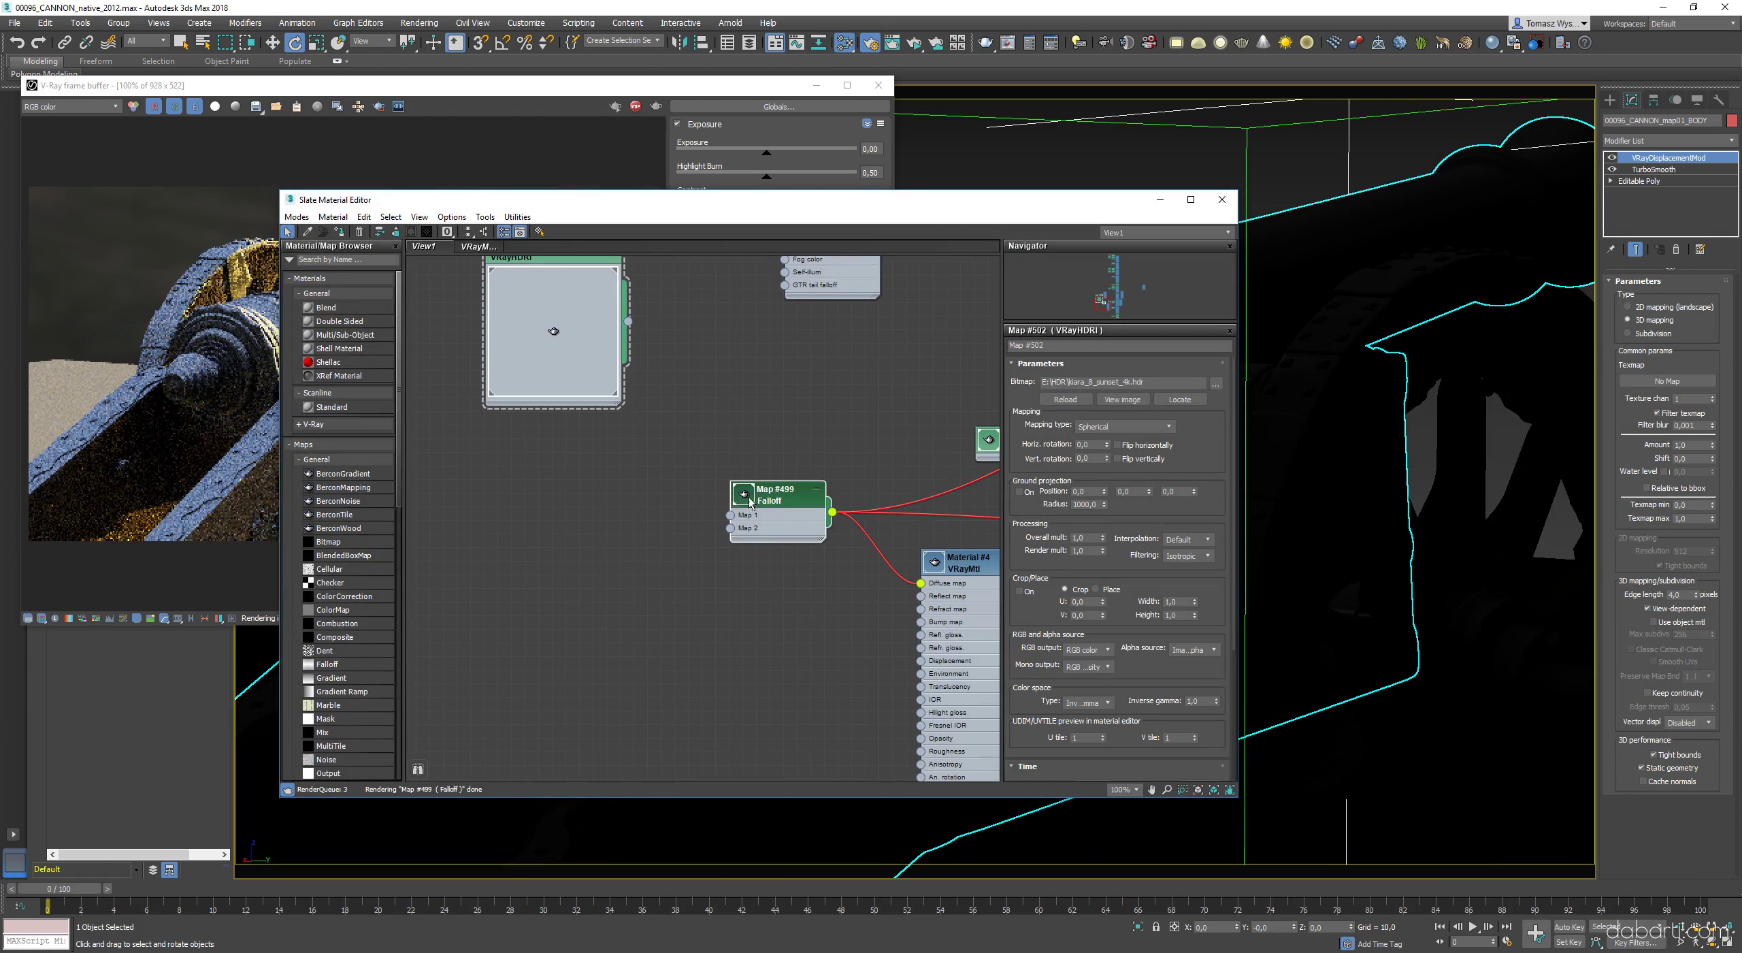
left_click_drag(756, 503, 511, 653, "shift")
middle_click_drag(510, 653, 657, 539)
left_click(841, 522)
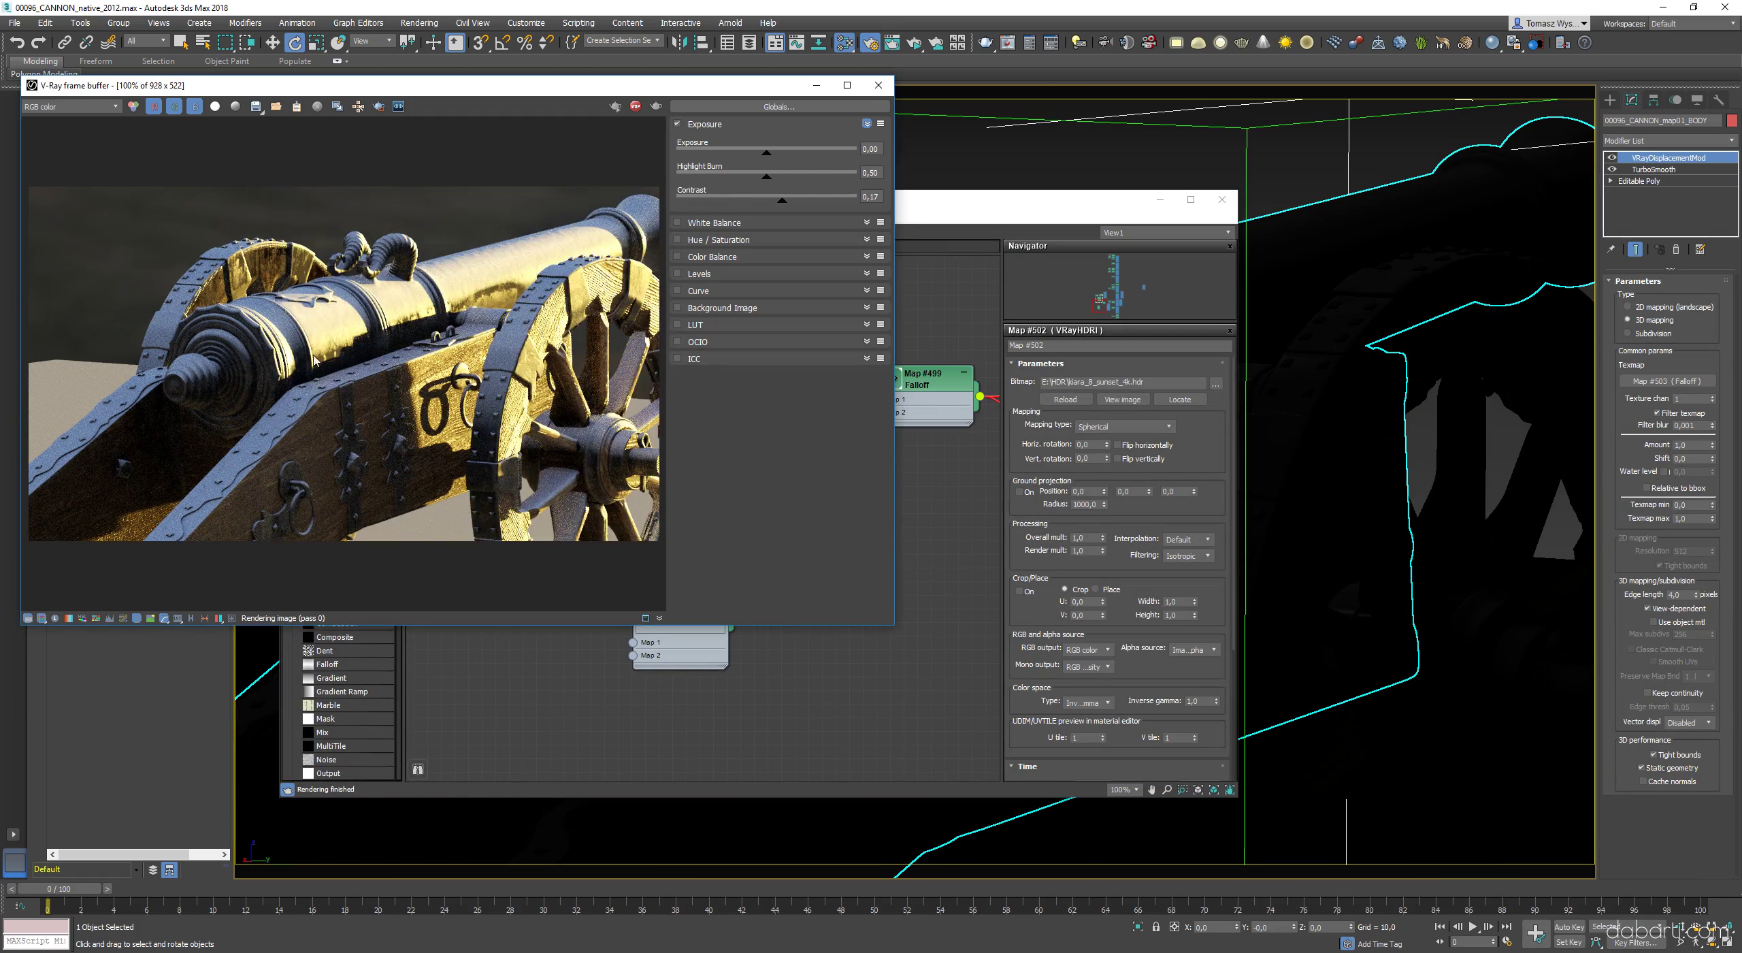
- Try a larger displacement amount on the cannon body and check it with render regions on the barrel and carriage
scroll(284, 230, "up", 1)
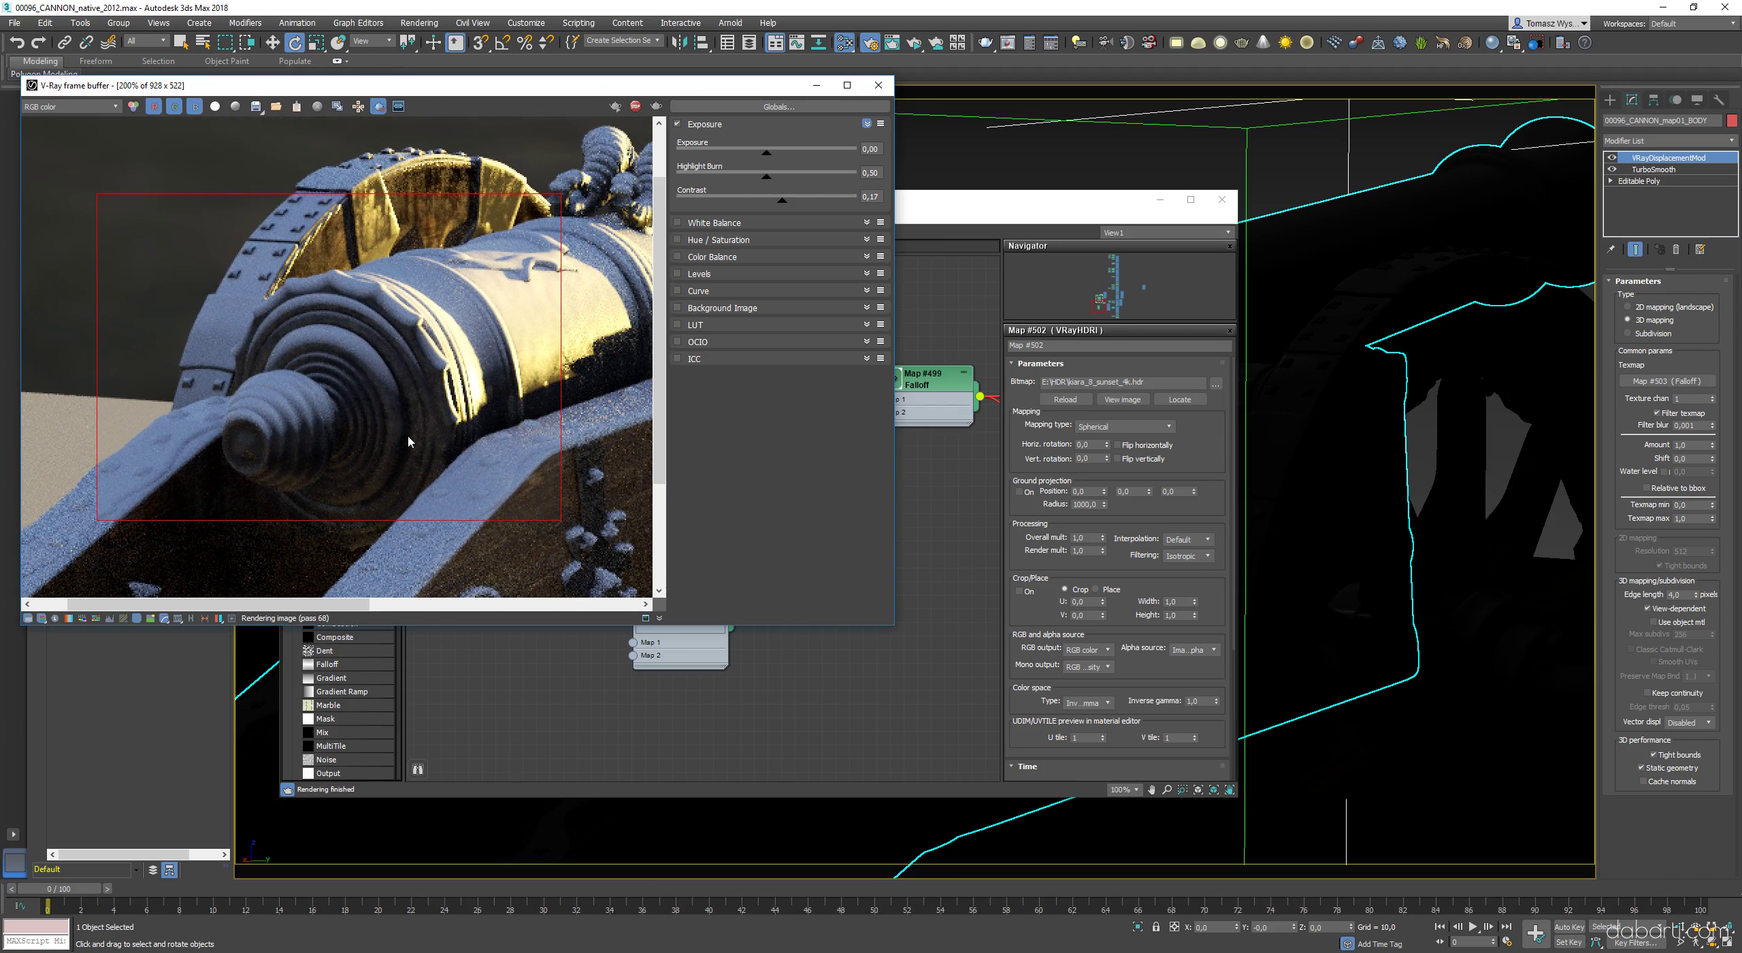
left_click_drag(1704, 444, 1610, 462)
left_click(1687, 458)
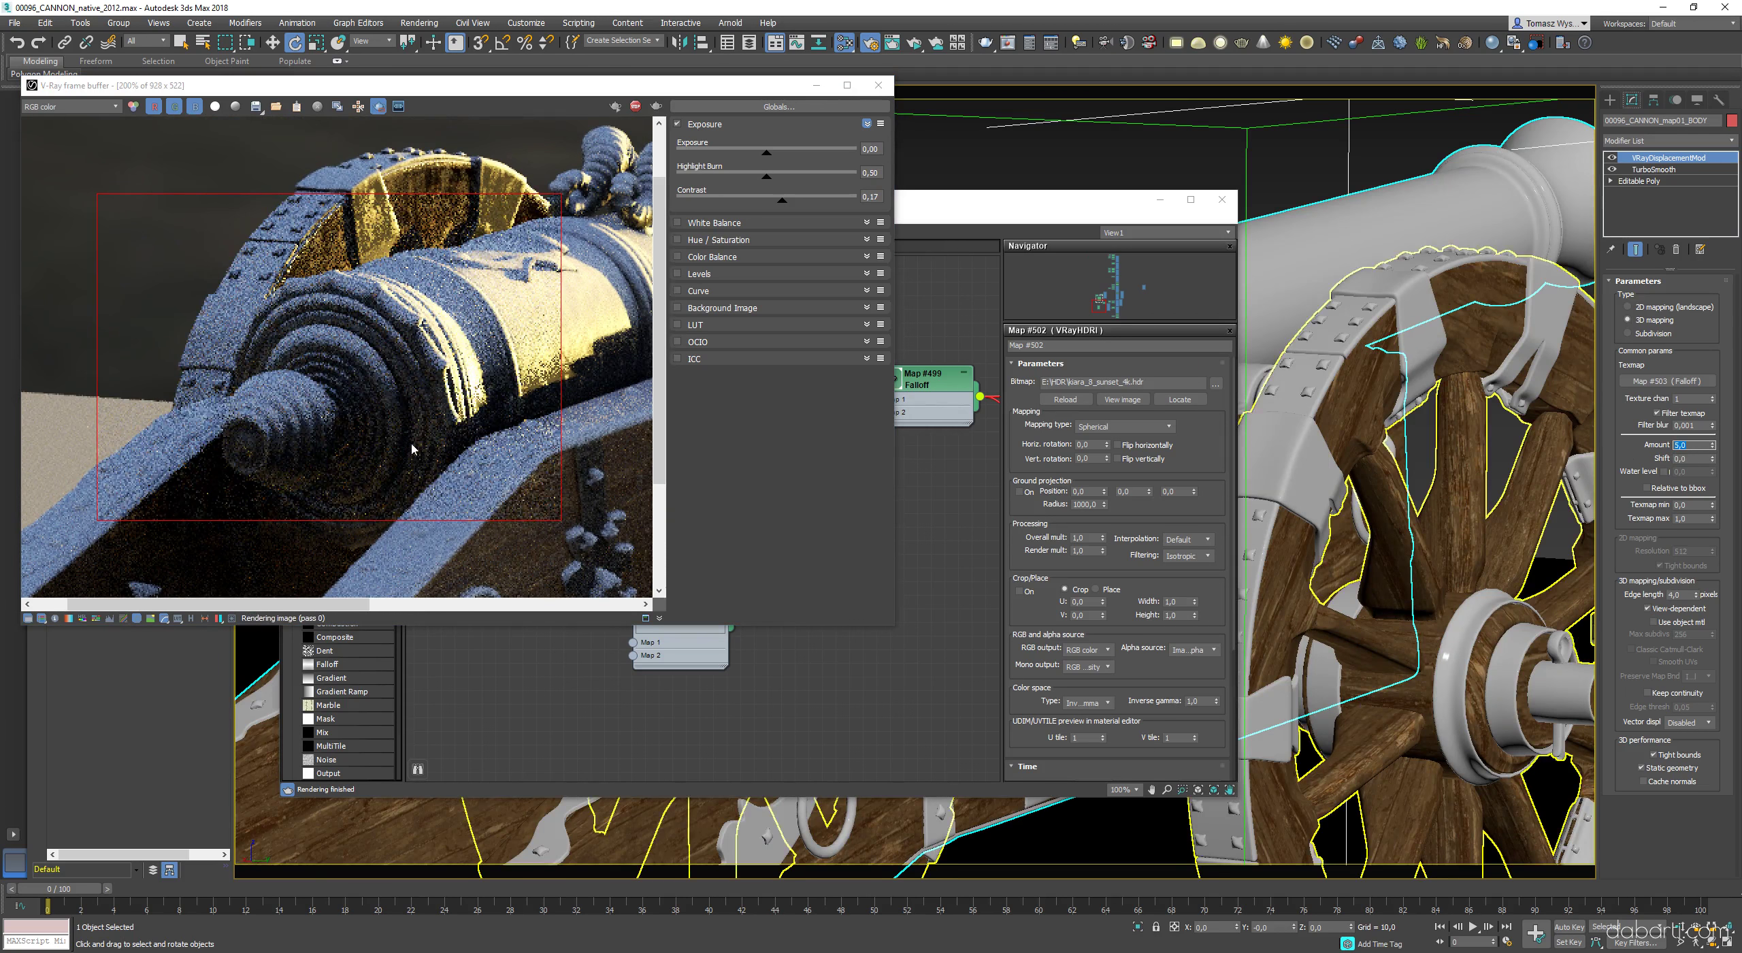
scroll(412, 449, "down", 1)
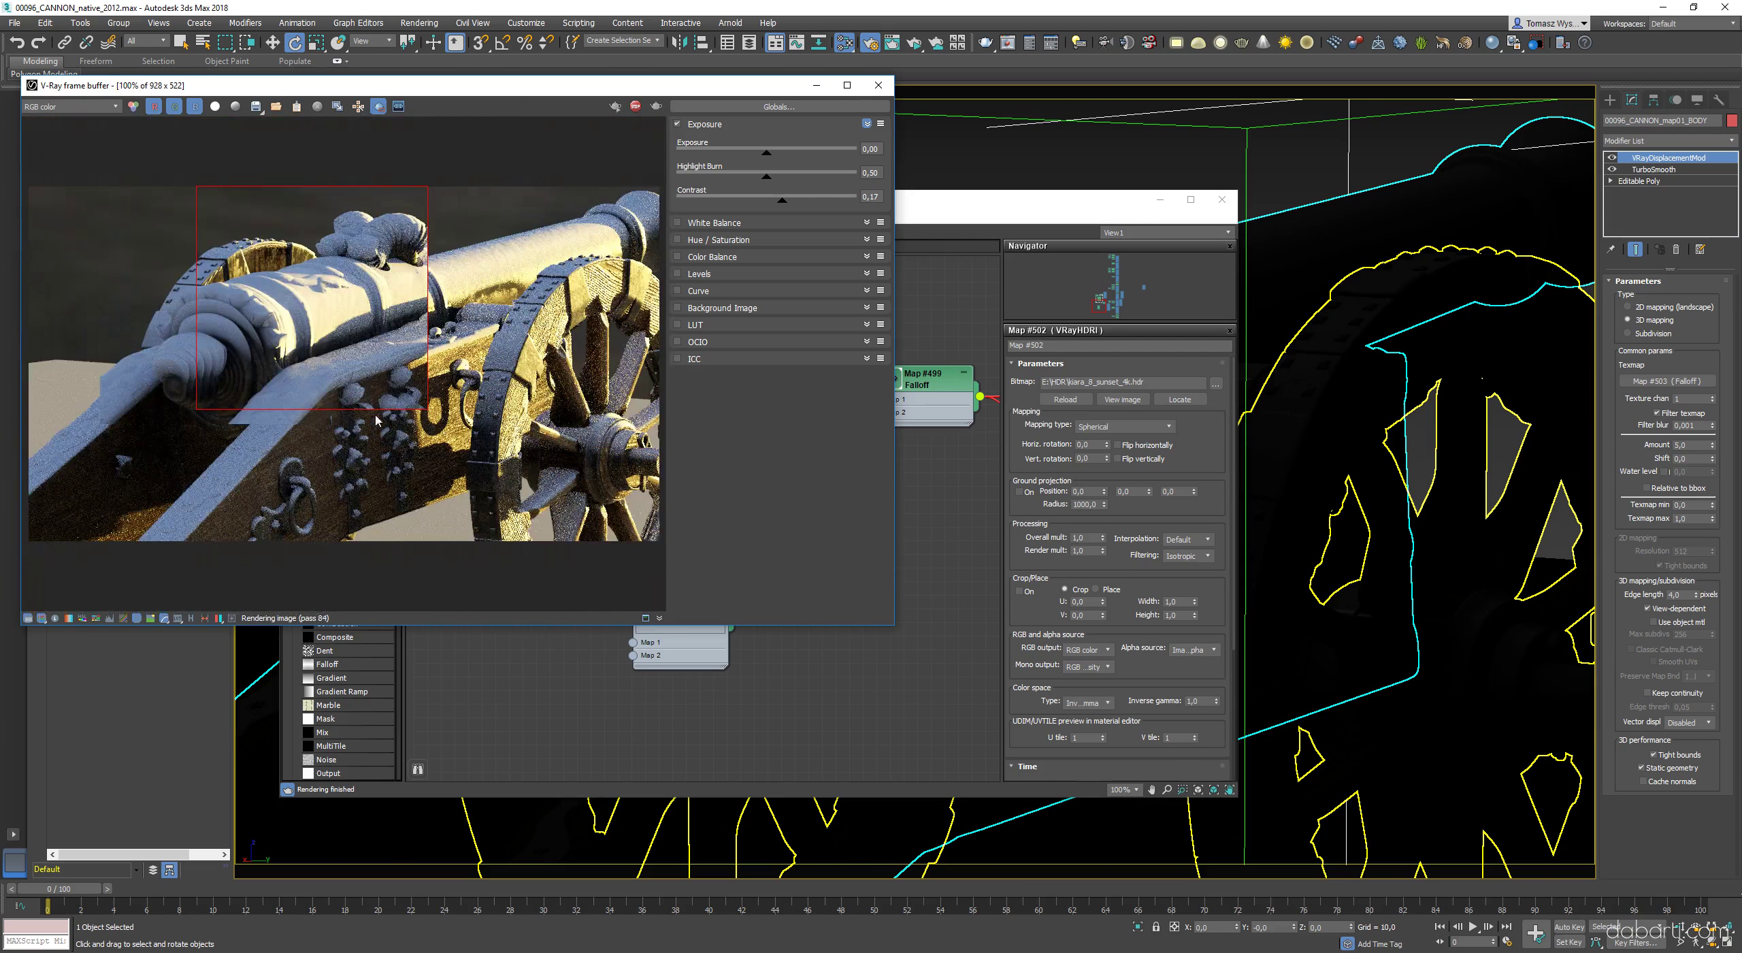
scroll(327, 509, "up", 1)
scroll(277, 528, "down", 1)
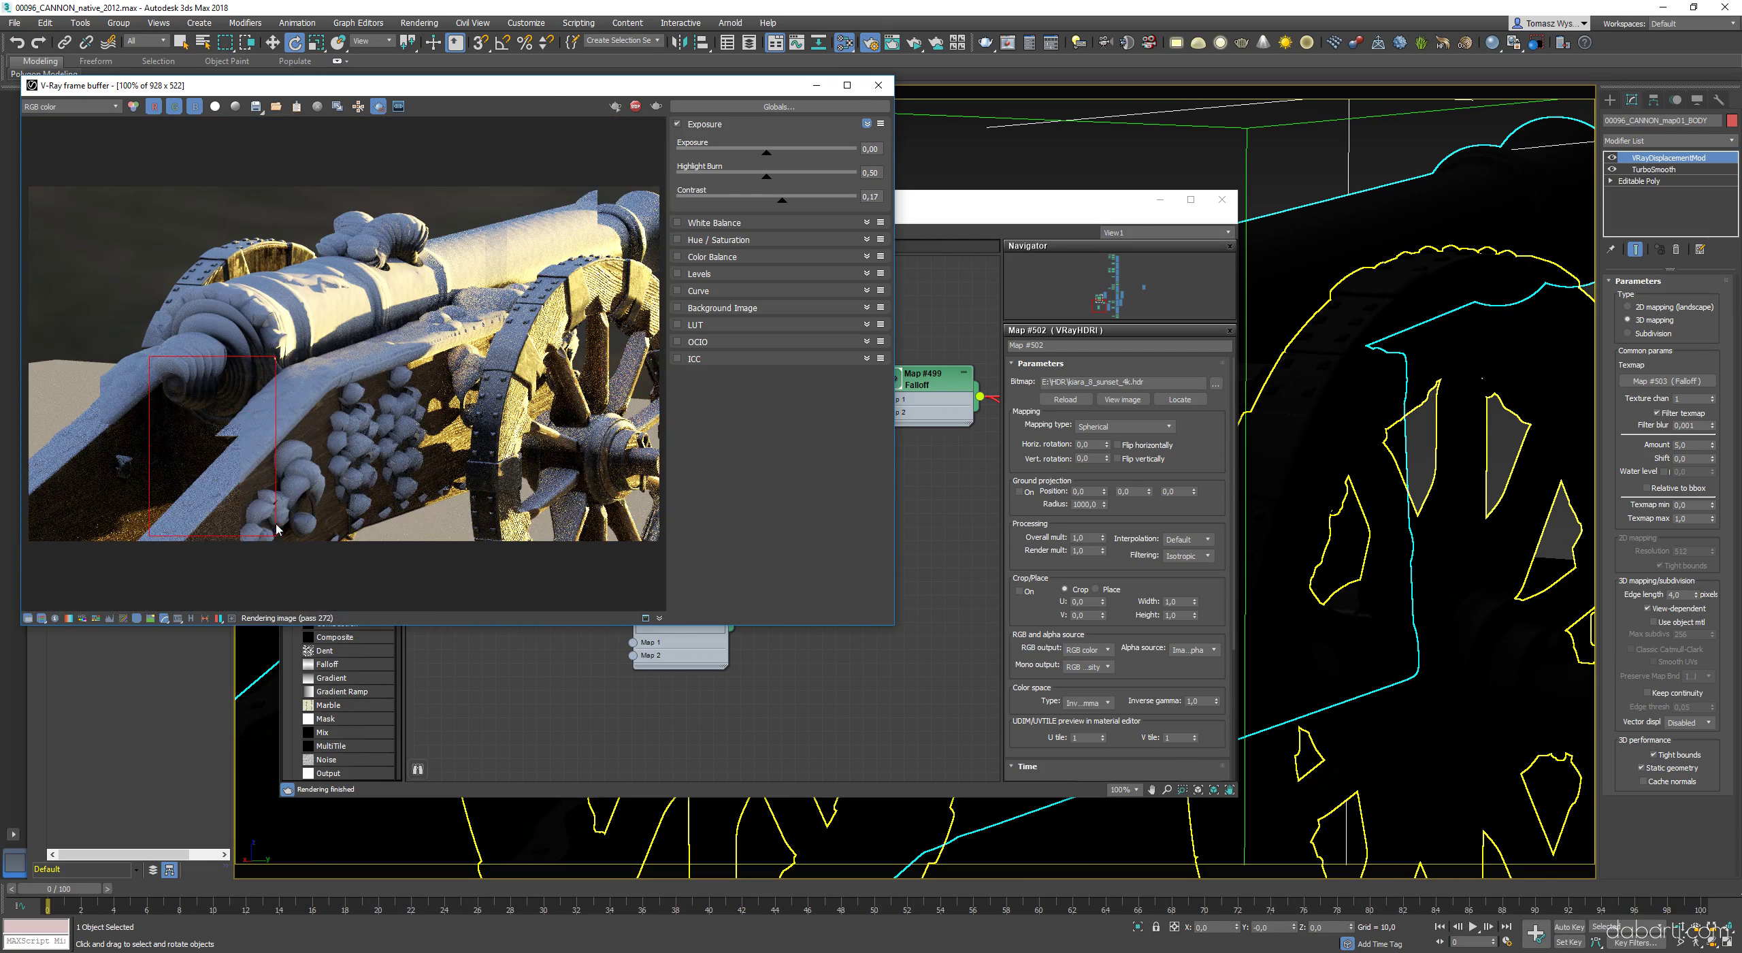
- Pull the camera back to the whole cannon and examine the displacement on the body and wheels in the full-frame render
scroll(1509, 731, "down", 3)
middle_click_drag(1509, 731, 1420, 634)
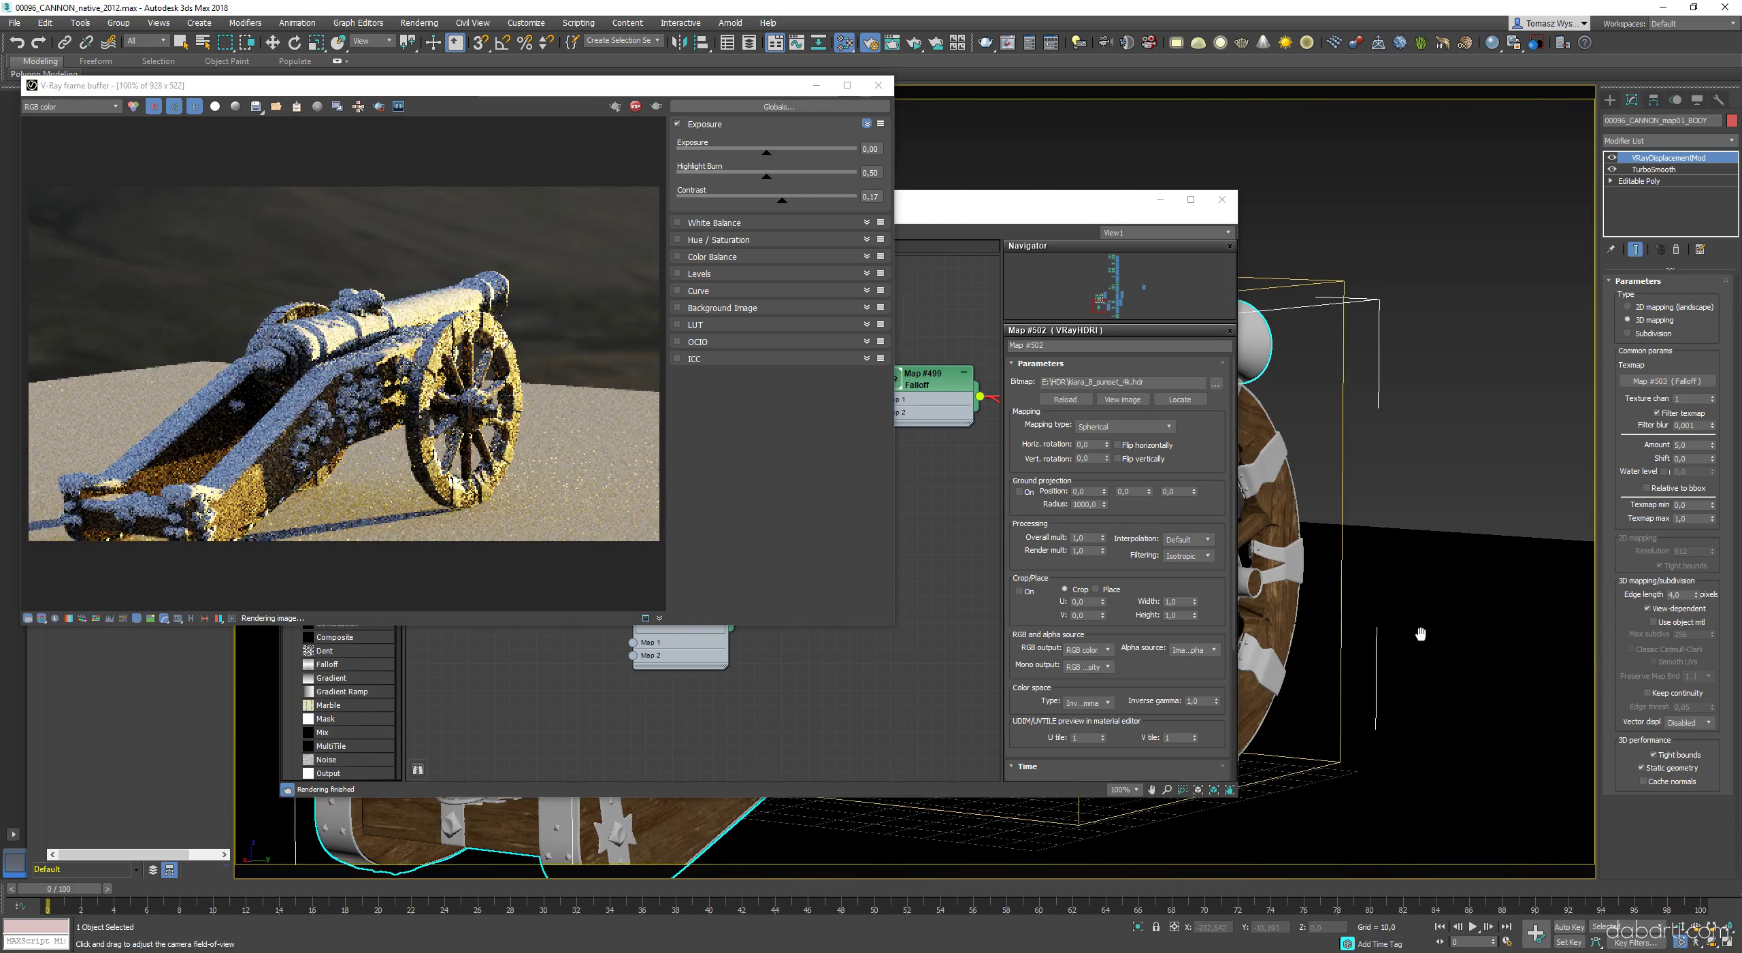
scroll(1419, 634, "down", 1)
scroll(333, 412, "up", 1)
scroll(270, 407, "down", 1)
scroll(501, 411, "up", 2)
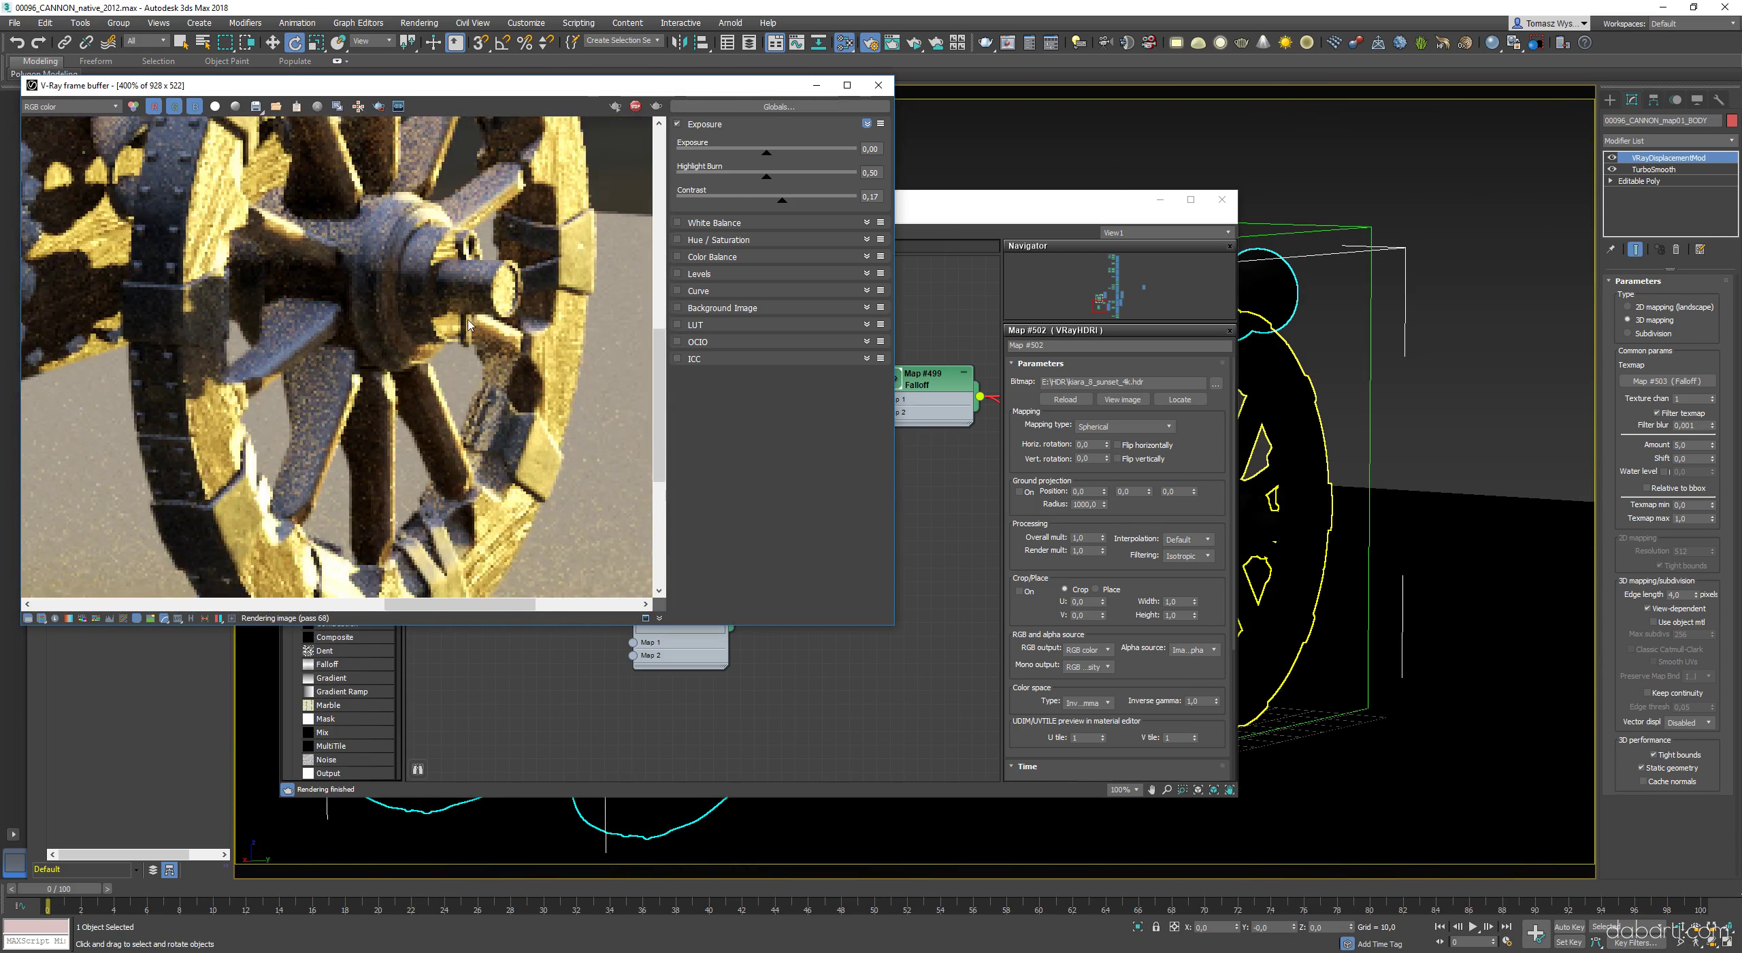
middle_click_drag(501, 367, 506, 422)
scroll(409, 340, "down", 2)
- Copy the VRayDisplacementMod from the cannon body onto the wheels
left_click(1463, 409)
left_click(1267, 293)
left_click_drag(1668, 158, 1315, 421)
left_click(1317, 426)
scroll(388, 446, "up", 1)
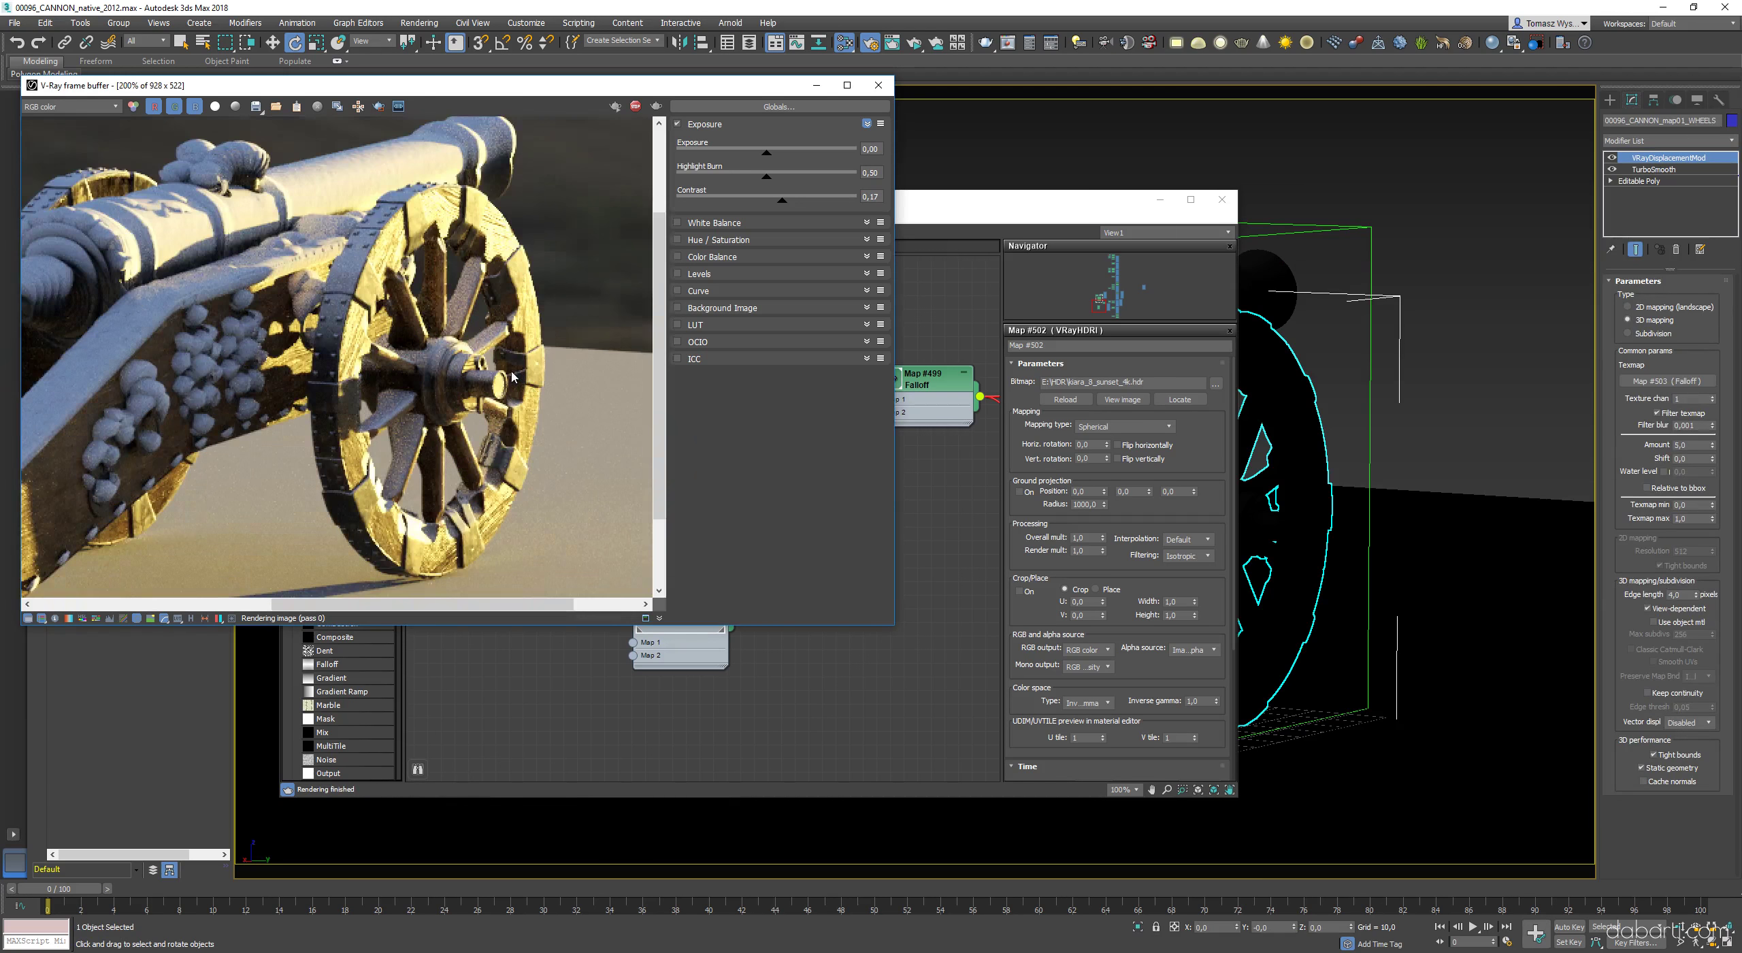
scroll(388, 445, "down", 1)
scroll(388, 446, "up", 1)
scroll(387, 446, "down", 1)
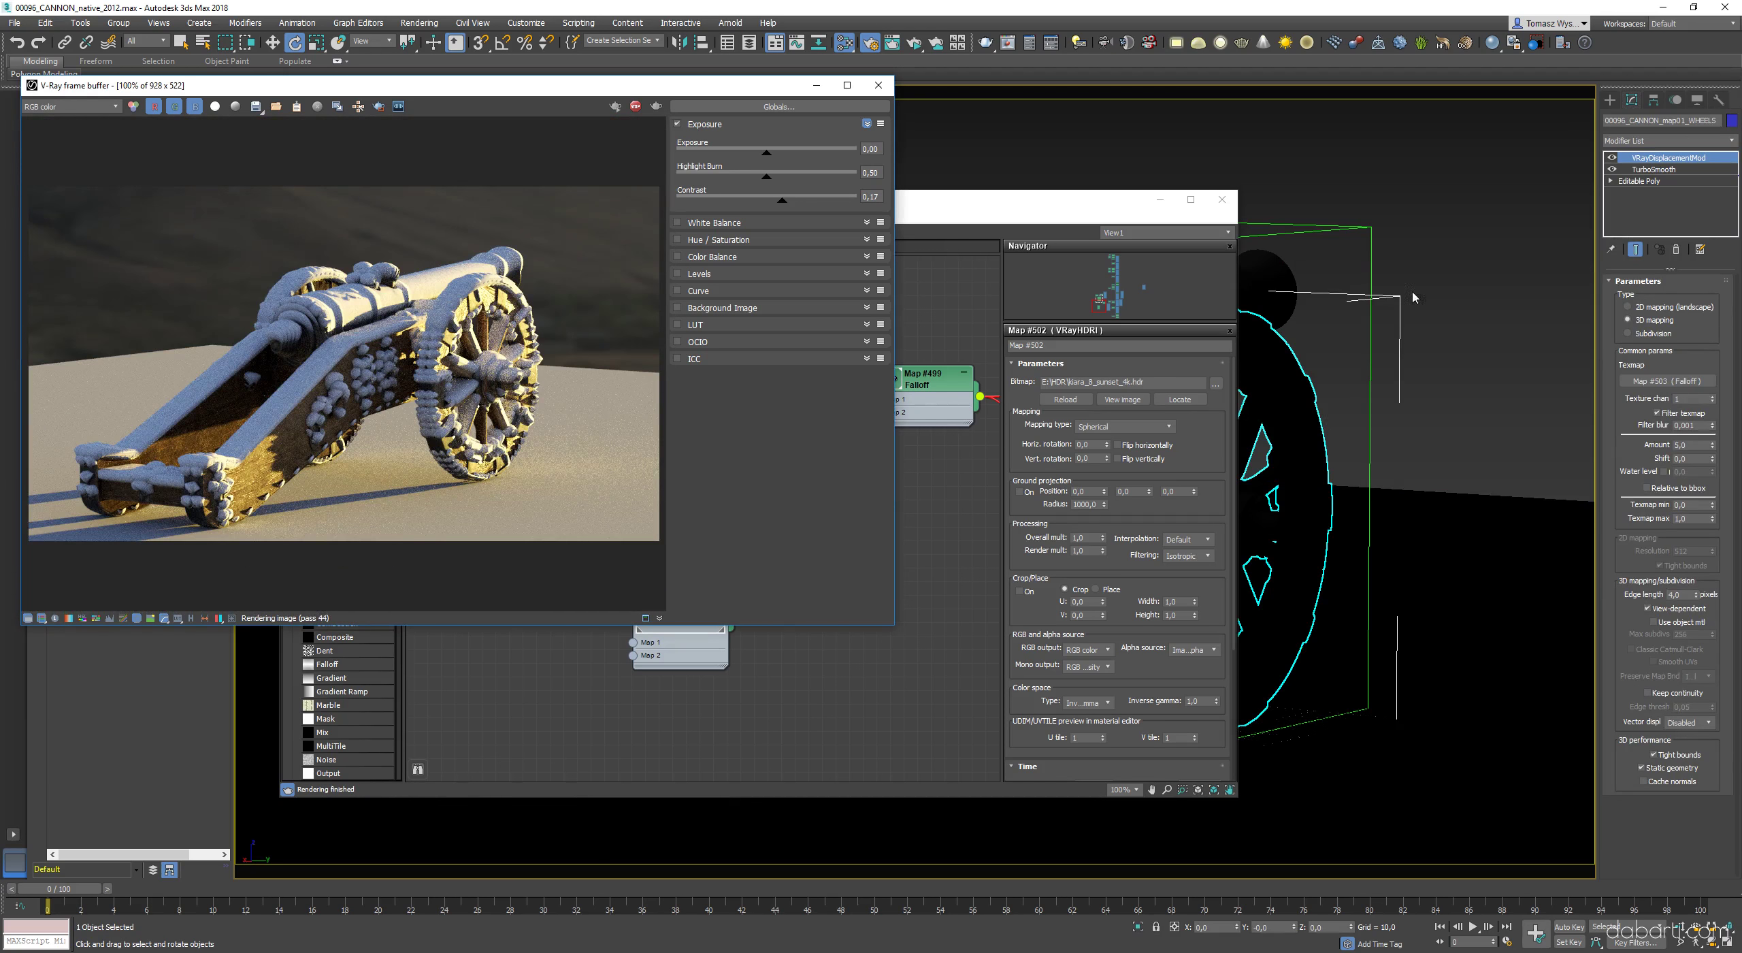
- Set the displacement amount to 3 on both the cannon wheels and the cannon body
double_click(1692, 445)
type("3")
left_click(1267, 293)
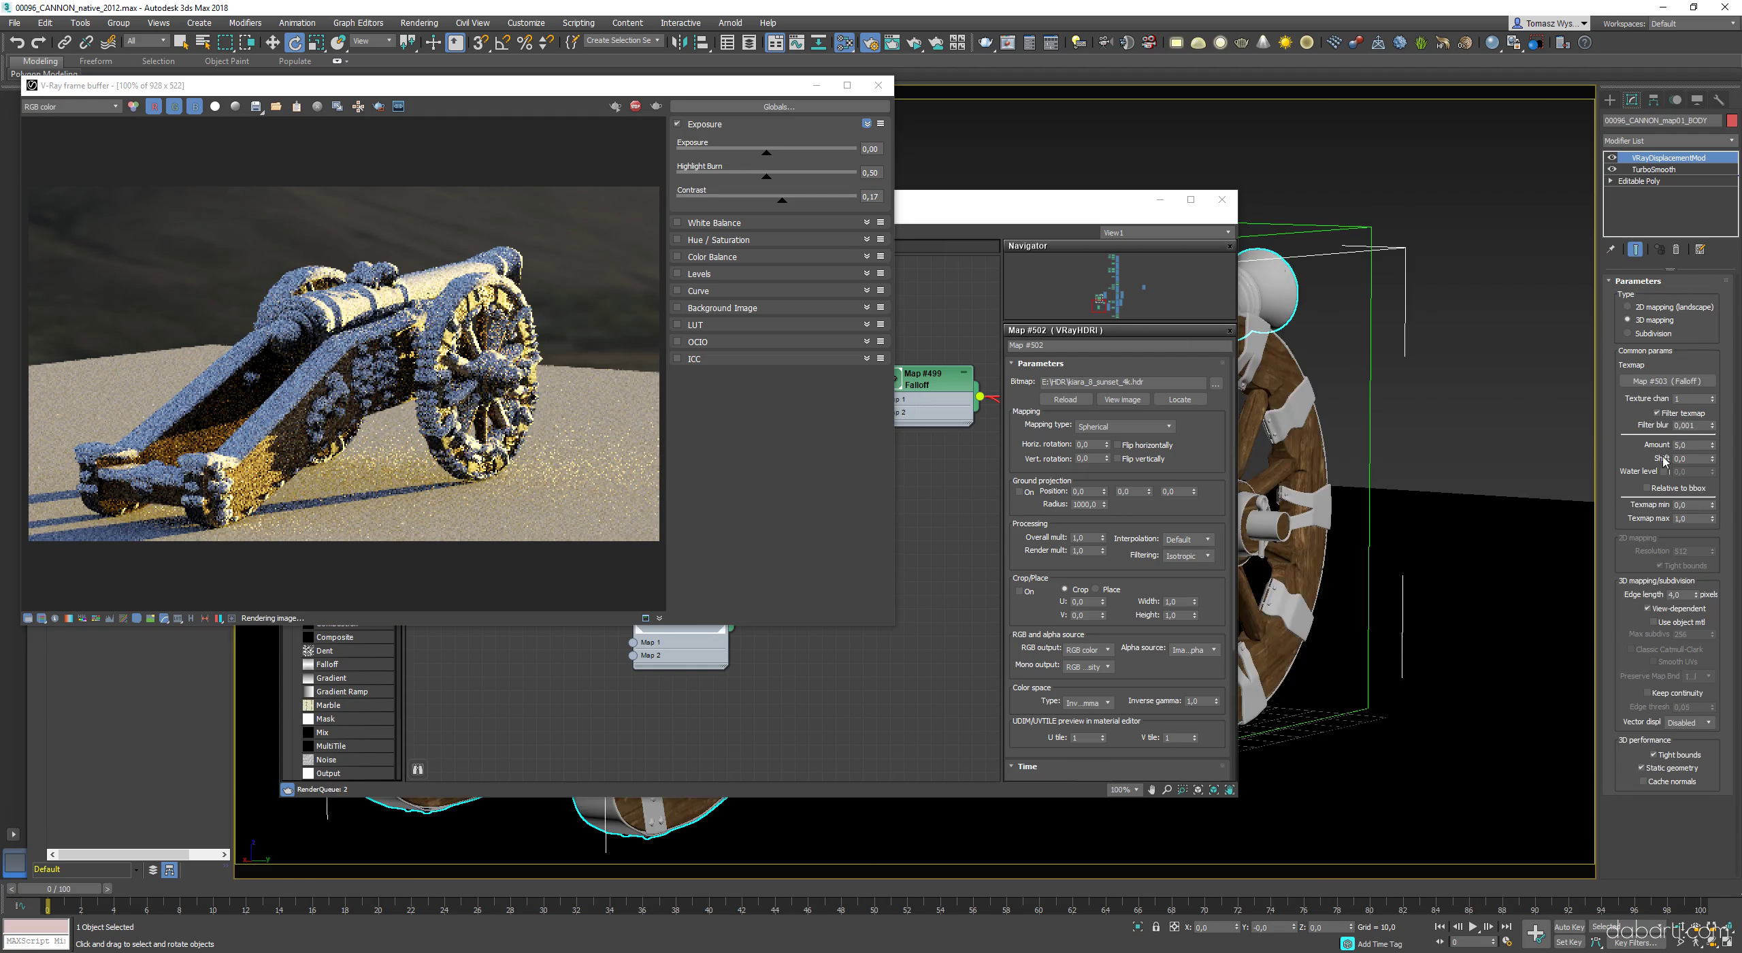
double_click(1691, 445)
type("3")
key("Return")
scroll(446, 416, "up", 3)
scroll(504, 429, "down", 3)
scroll(514, 433, "up", 1)
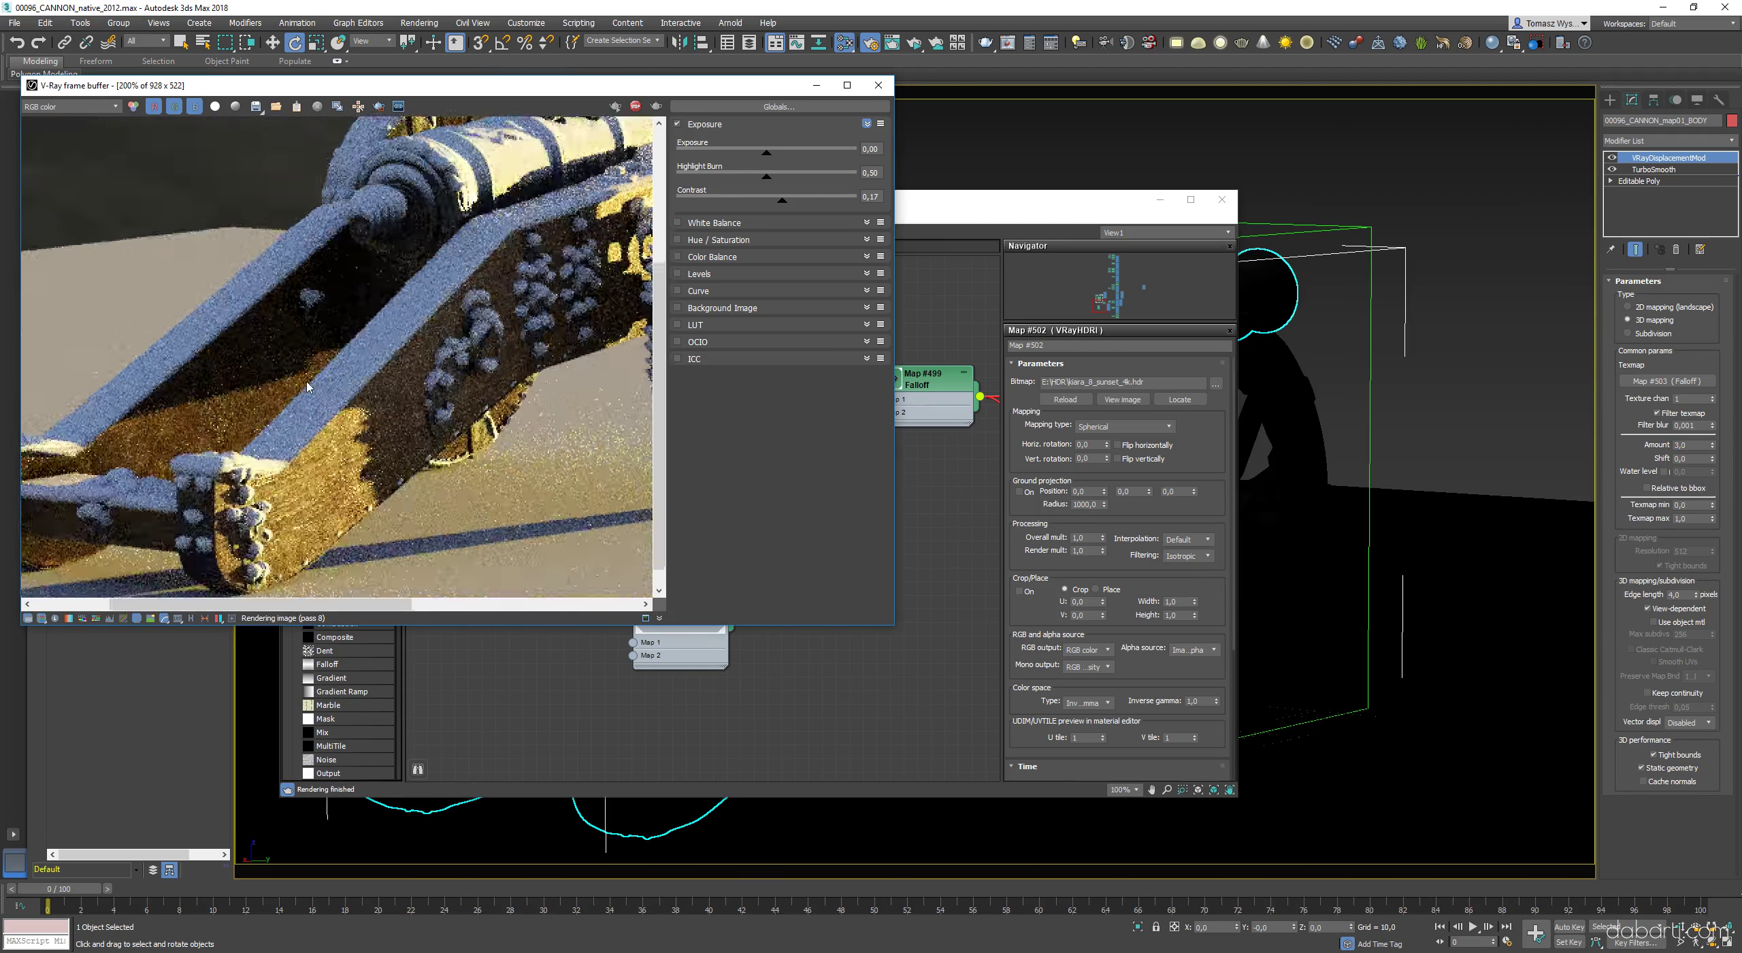
scroll(513, 432, "down", 1)
- Move the camera close to the carriage side and wheel, and examine the displacement on the bolts and barrel in the render
left_click(1679, 943)
left_click_drag(1416, 613, 1416, 436)
middle_click_drag(1416, 436, 1422, 490)
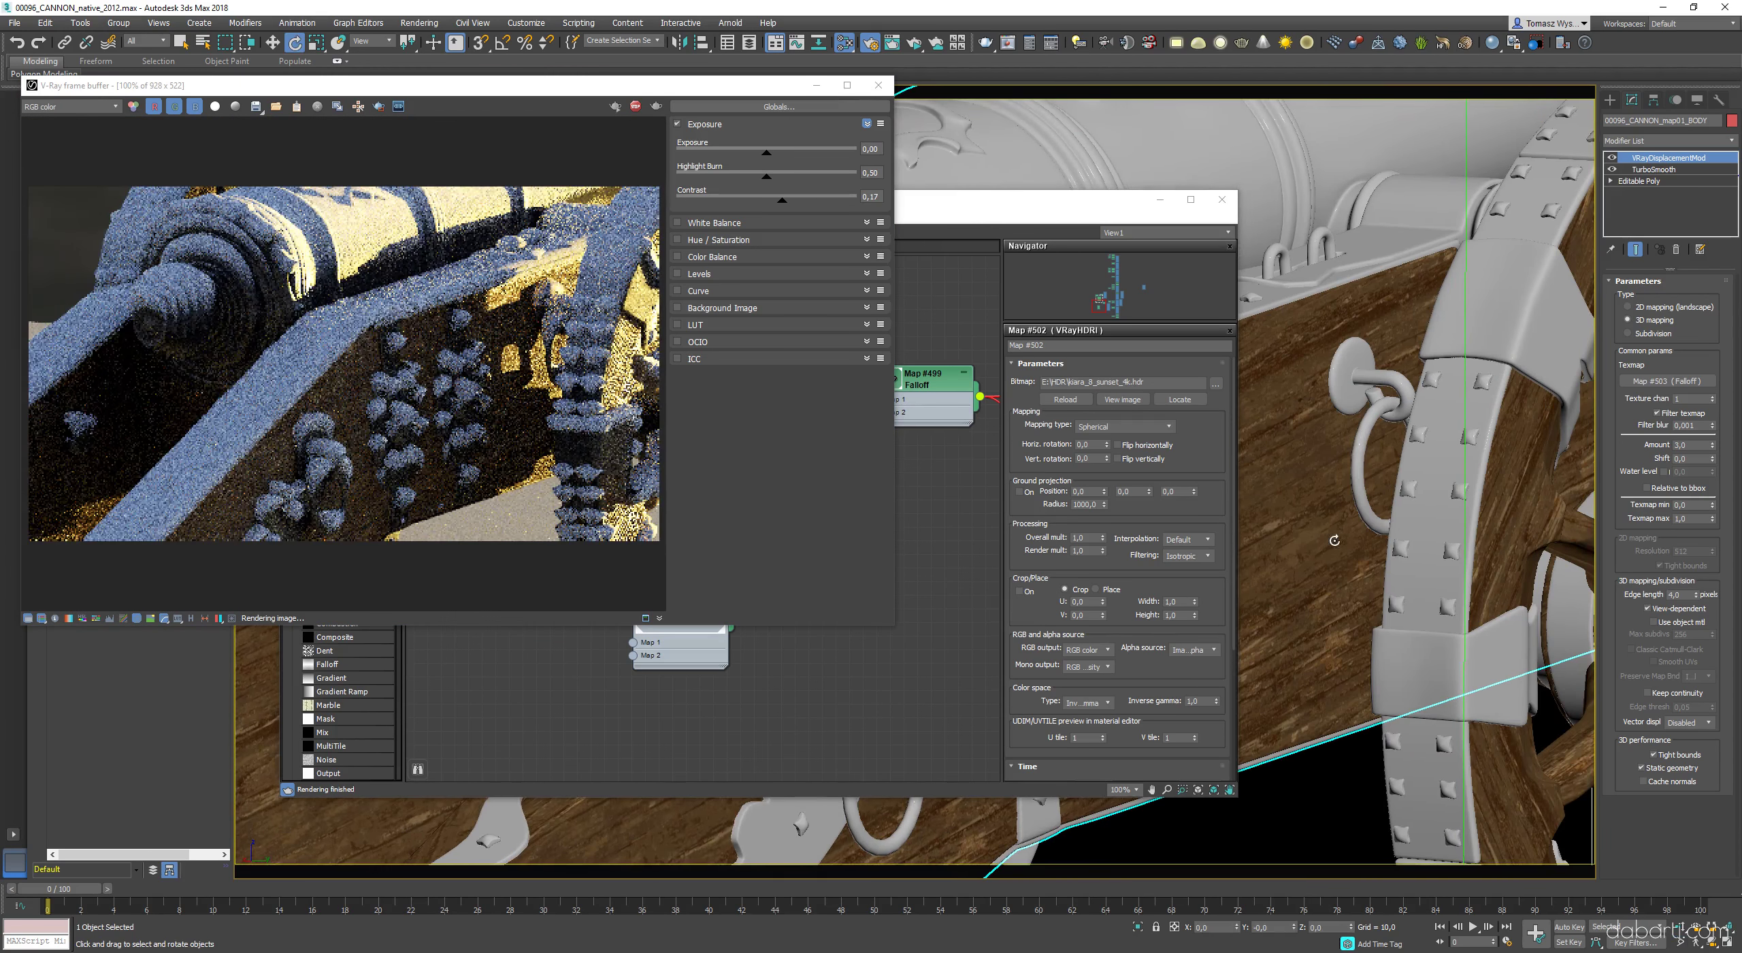
key("w")
scroll(360, 381, "up", 1)
middle_click_drag(283, 417, 326, 392)
scroll(341, 499, "down", 1)
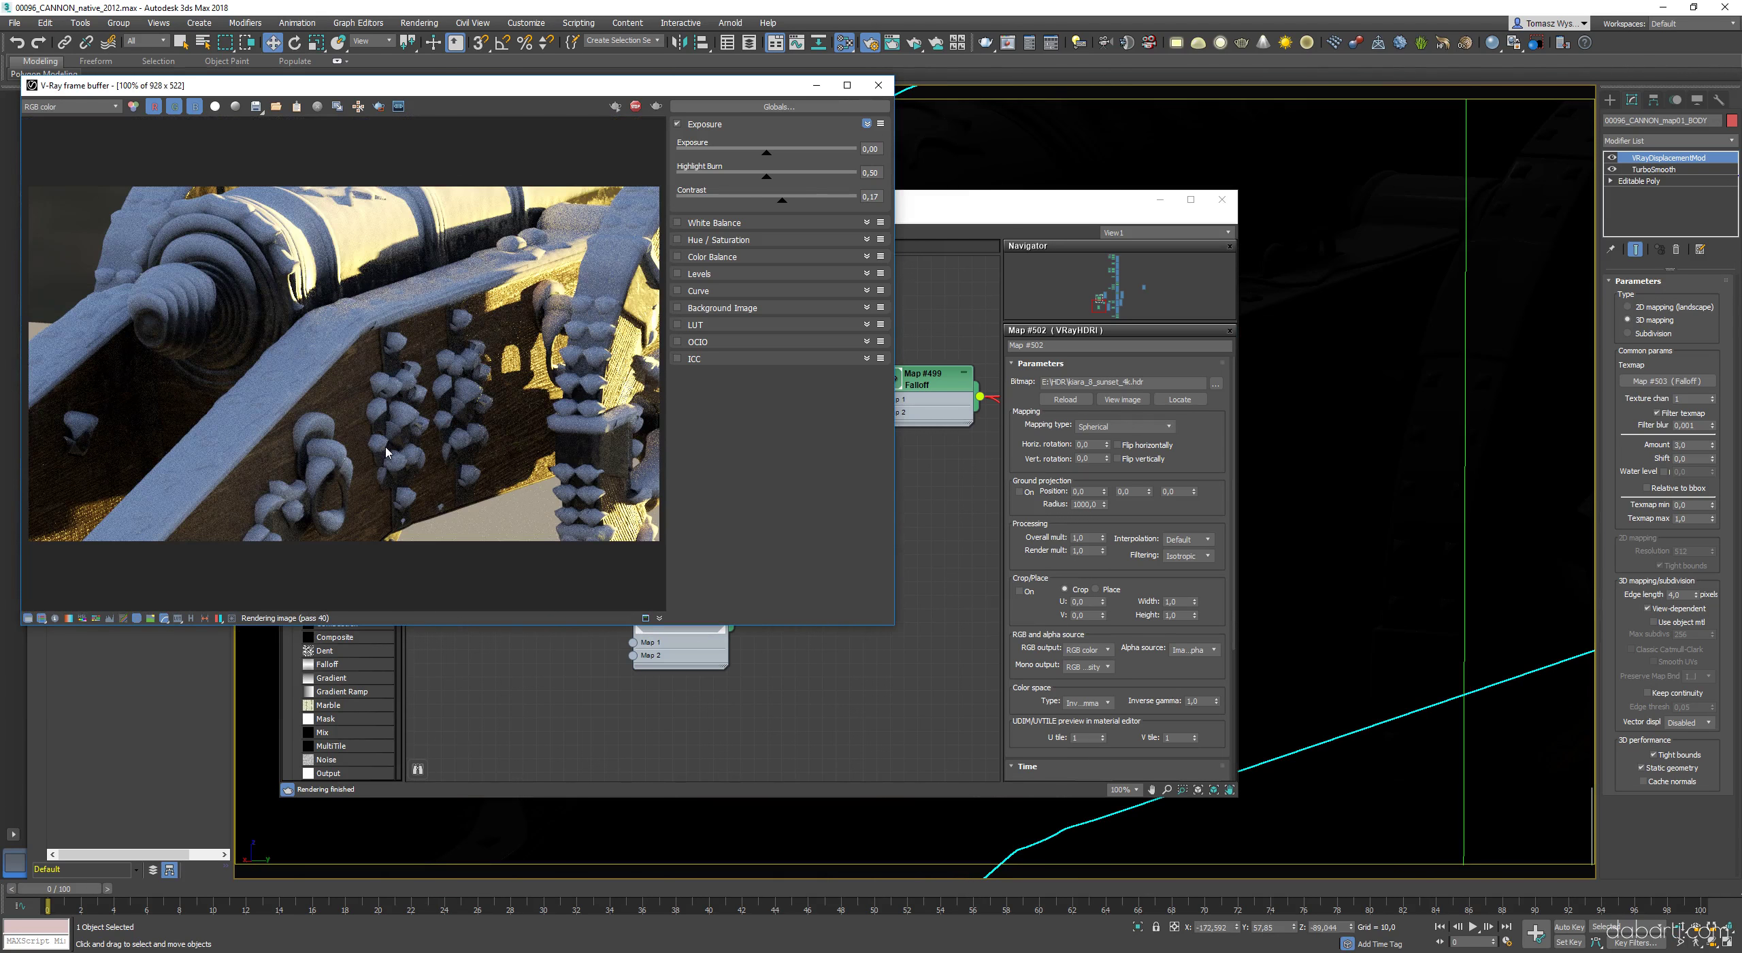
- Open the parameters of the displacement falloff map and set the cannon body's displacement edge length to 16 pixels
left_click(755, 684)
double_click(681, 588)
left_click(613, 87)
double_click(1680, 596)
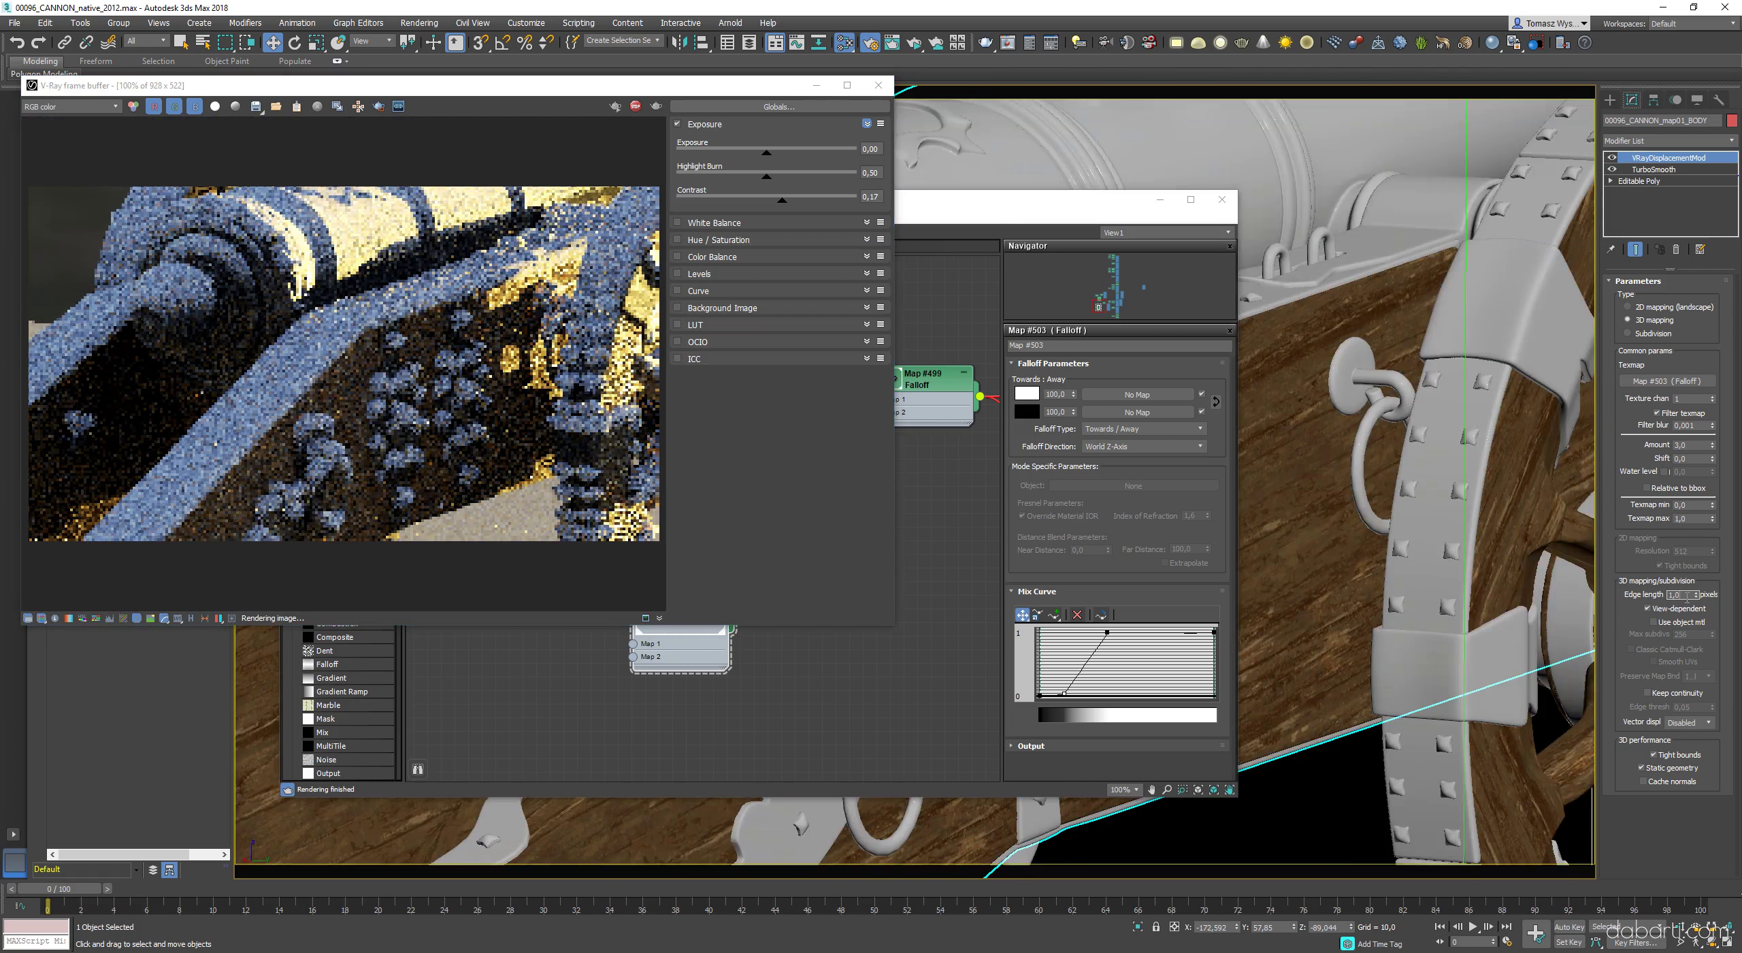
type("1")
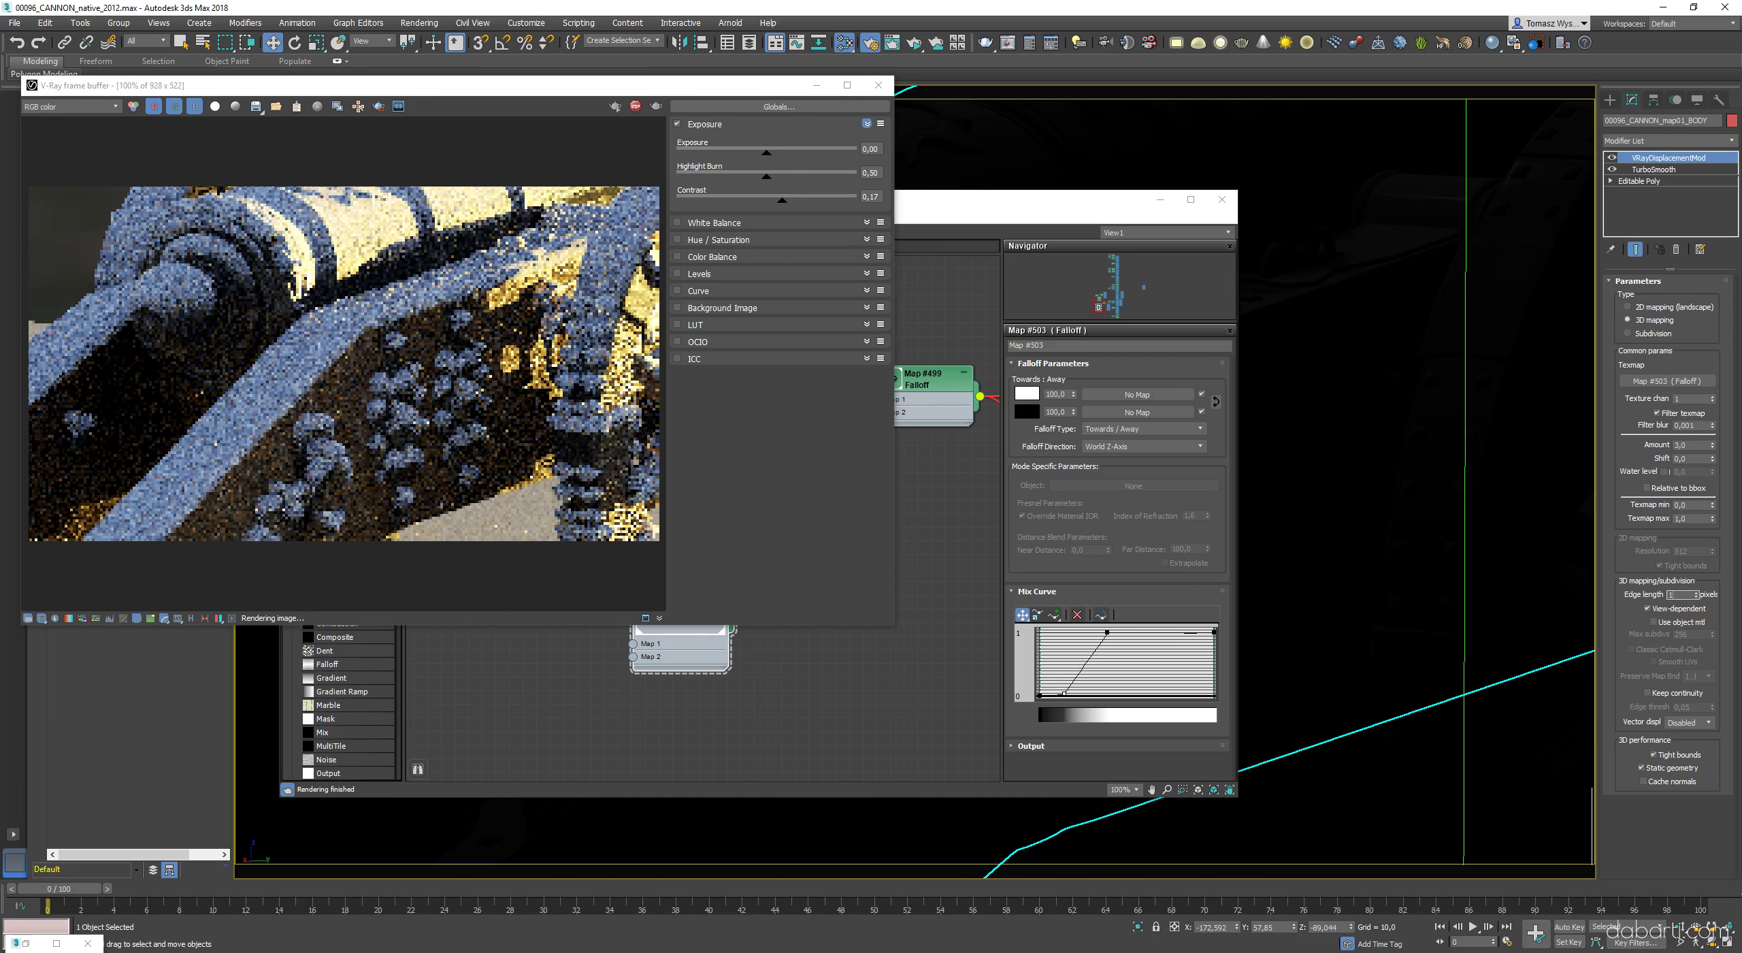
type("6")
key("Return")
- Create a Composite map beside the displacement falloff map and connect the falloff to its Layer 1
left_click(765, 671)
middle_click_drag(811, 586, 720, 554)
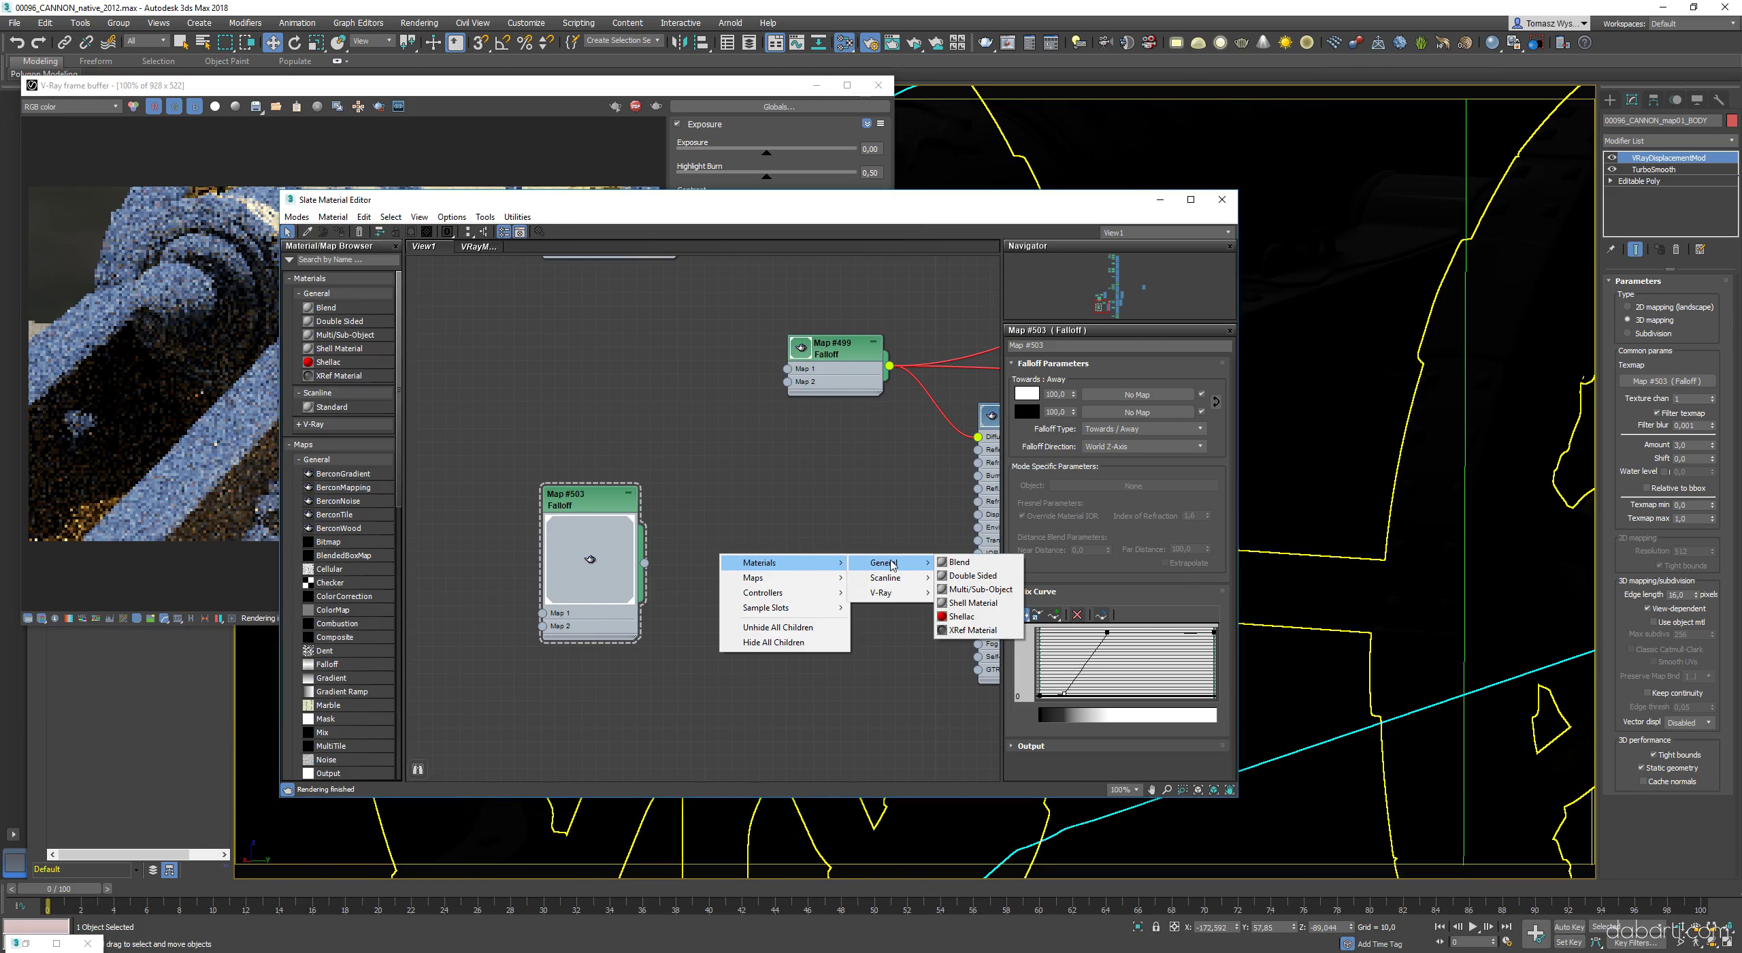
mouse_move(753, 577)
mouse_move(884, 580)
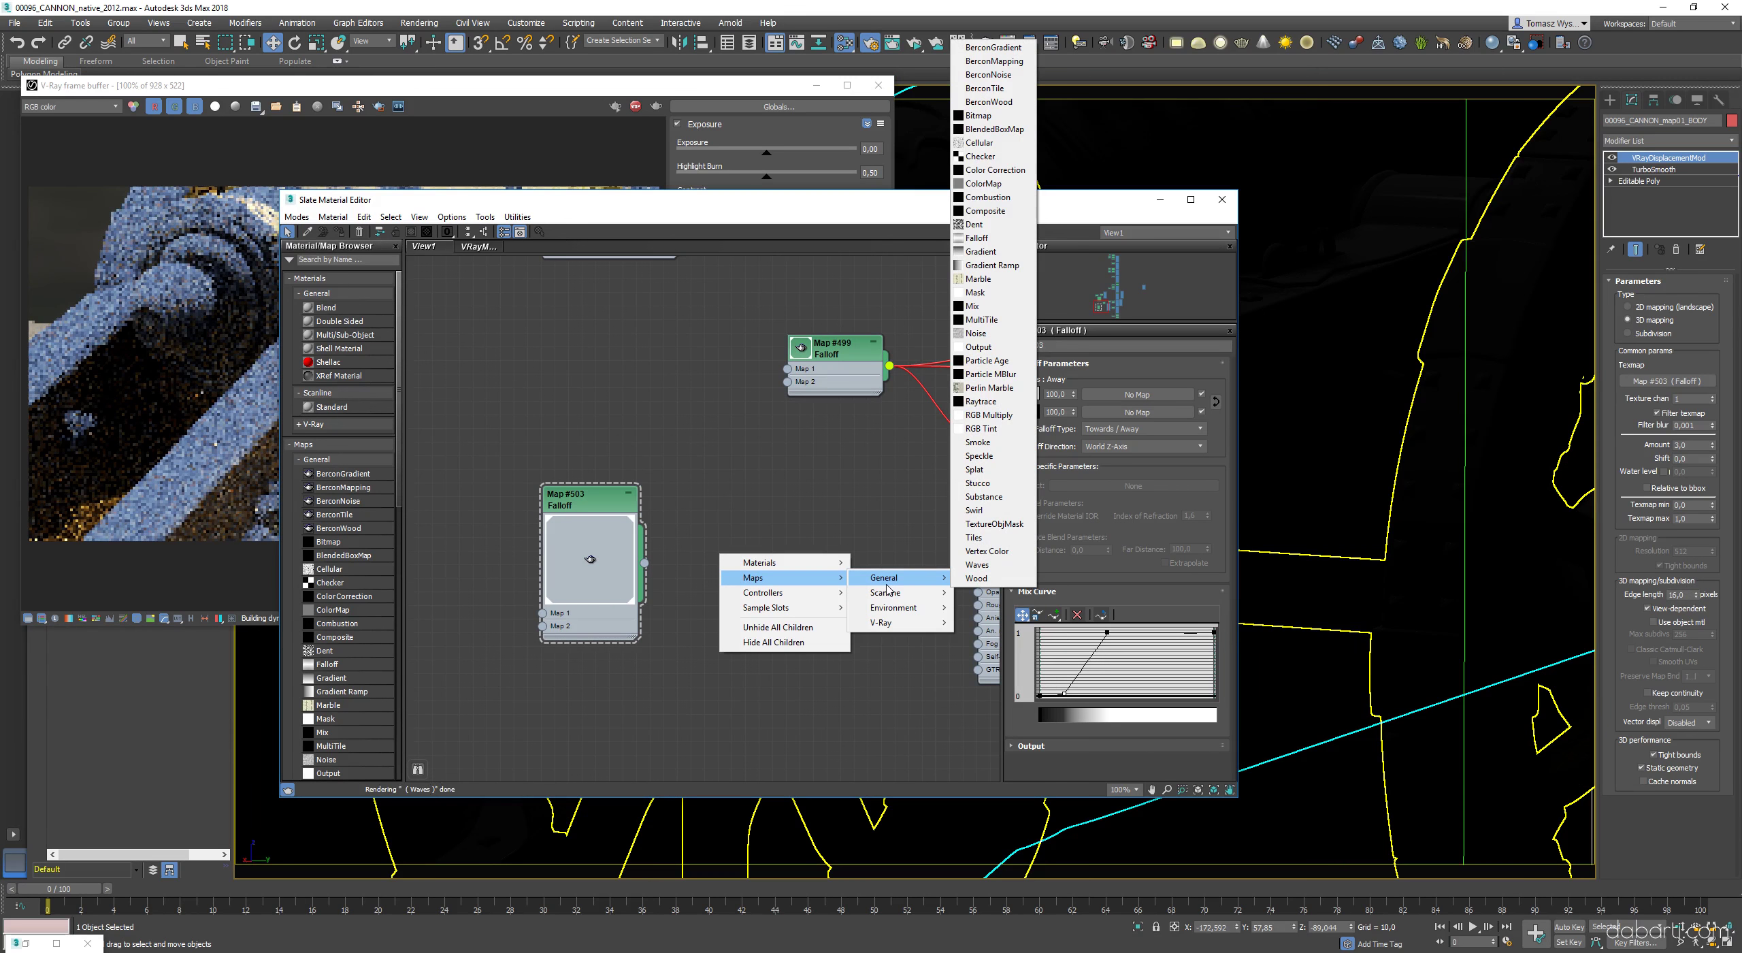
left_click(1009, 211)
left_click_drag(644, 563, 745, 667)
double_click(786, 567)
middle_click_drag(790, 602, 789, 499)
left_click_drag(590, 399, 576, 437)
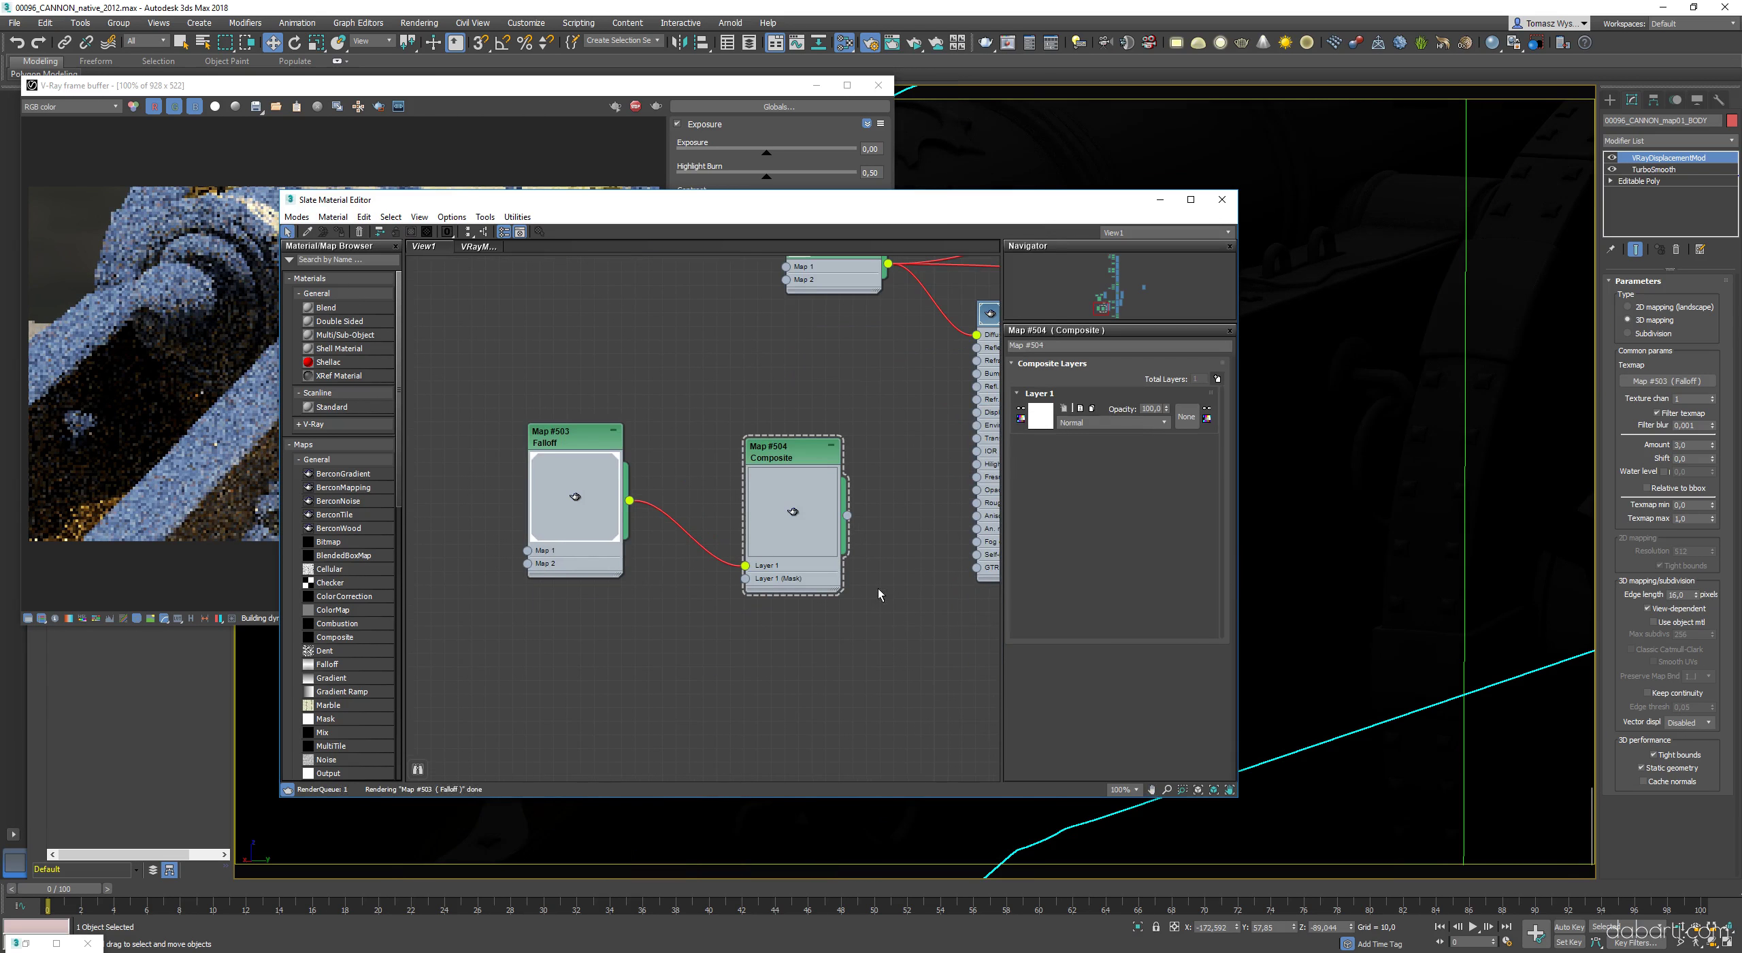
scroll(790, 504, "up", 1)
left_click(790, 500)
middle_click_drag(825, 600, 810, 569)
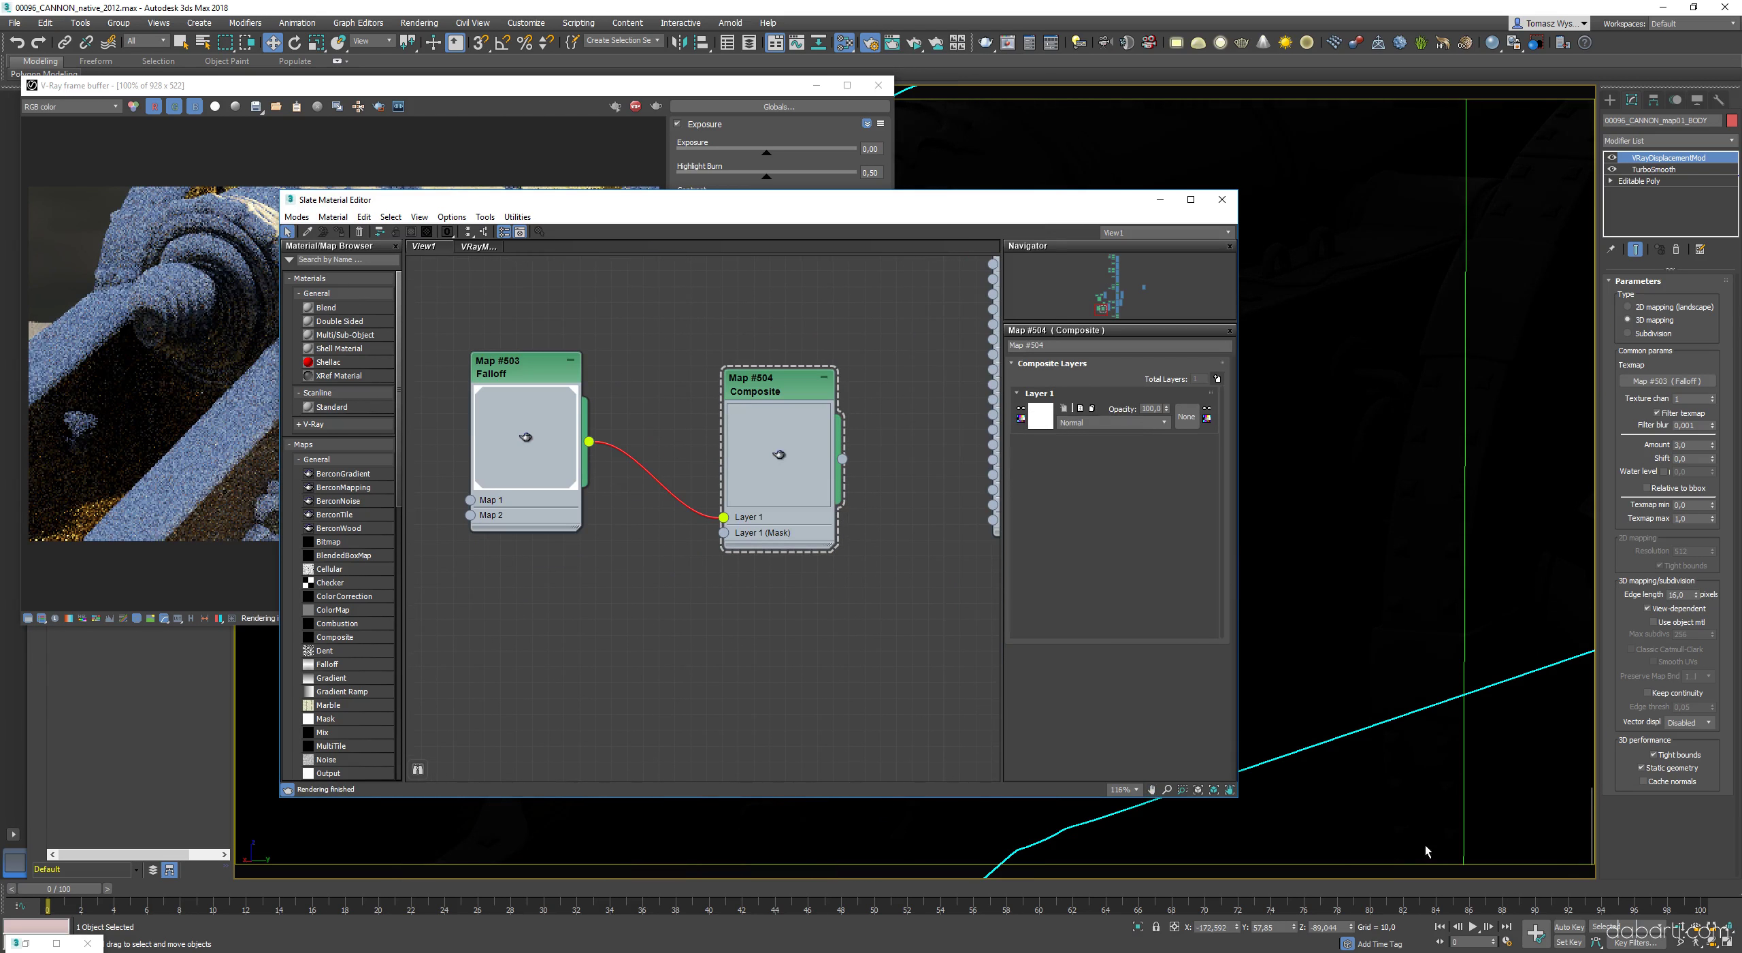
double_click(528, 440)
- Draw a render region over the carriage bolts and try a displacement edge length of 75 pixels on the cannon body
left_click(239, 435)
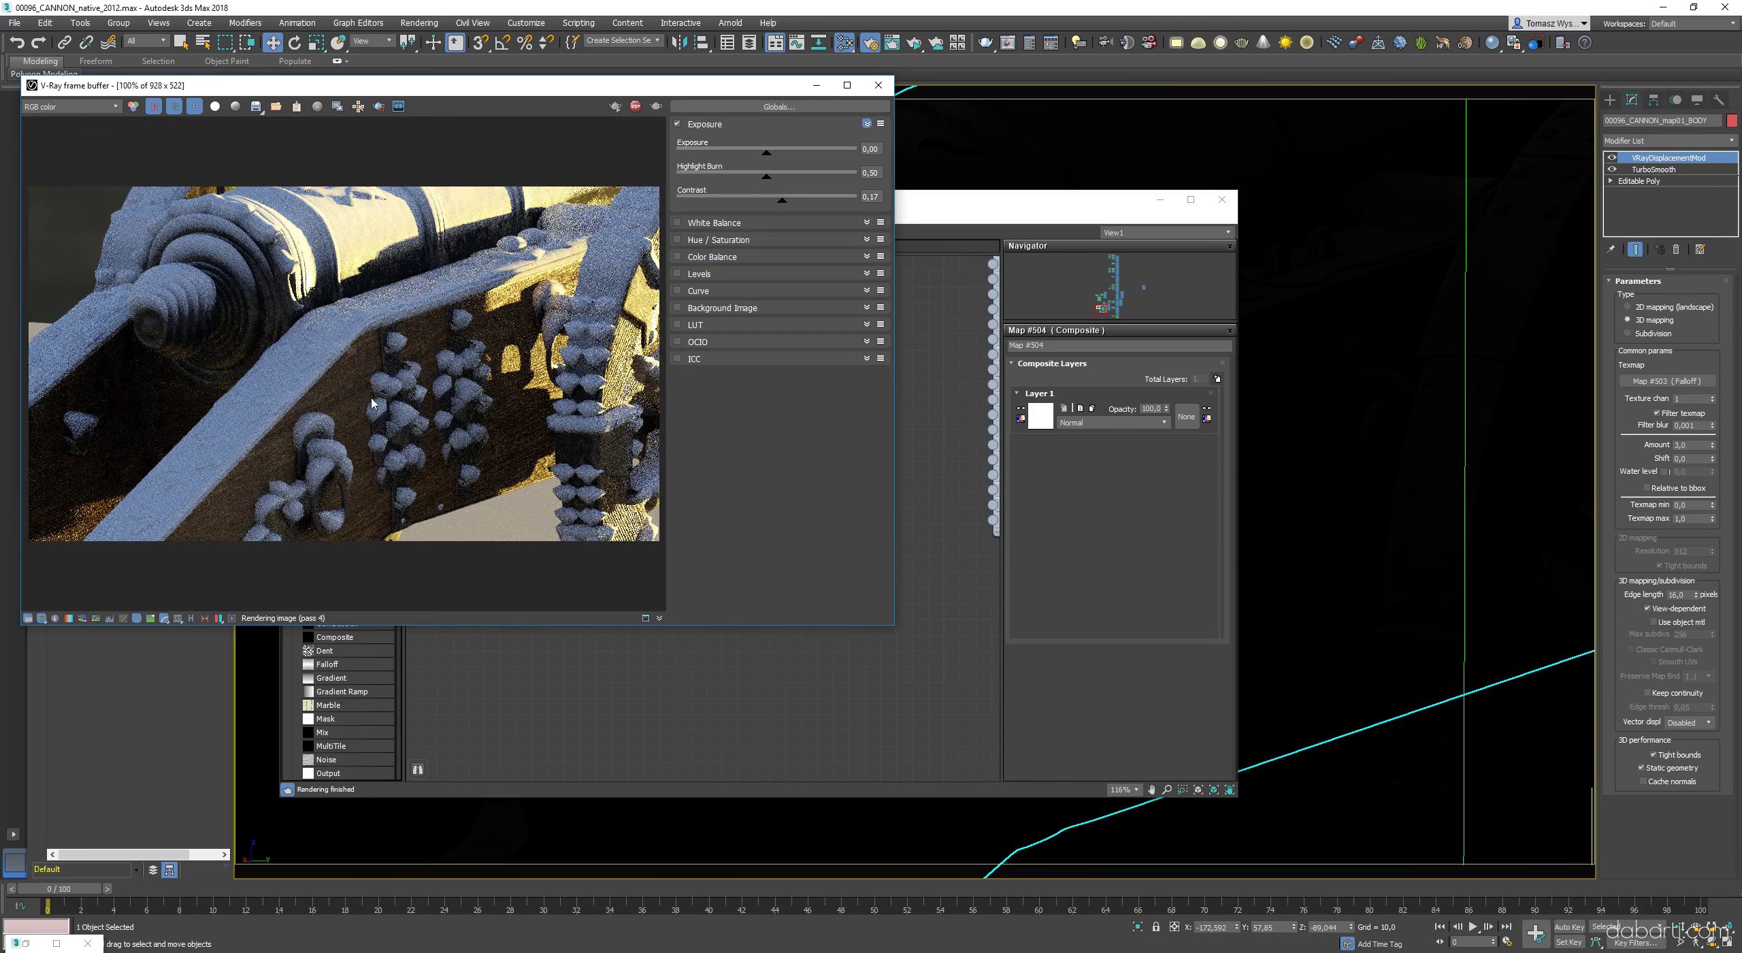
left_click_drag(95, 201, 271, 351)
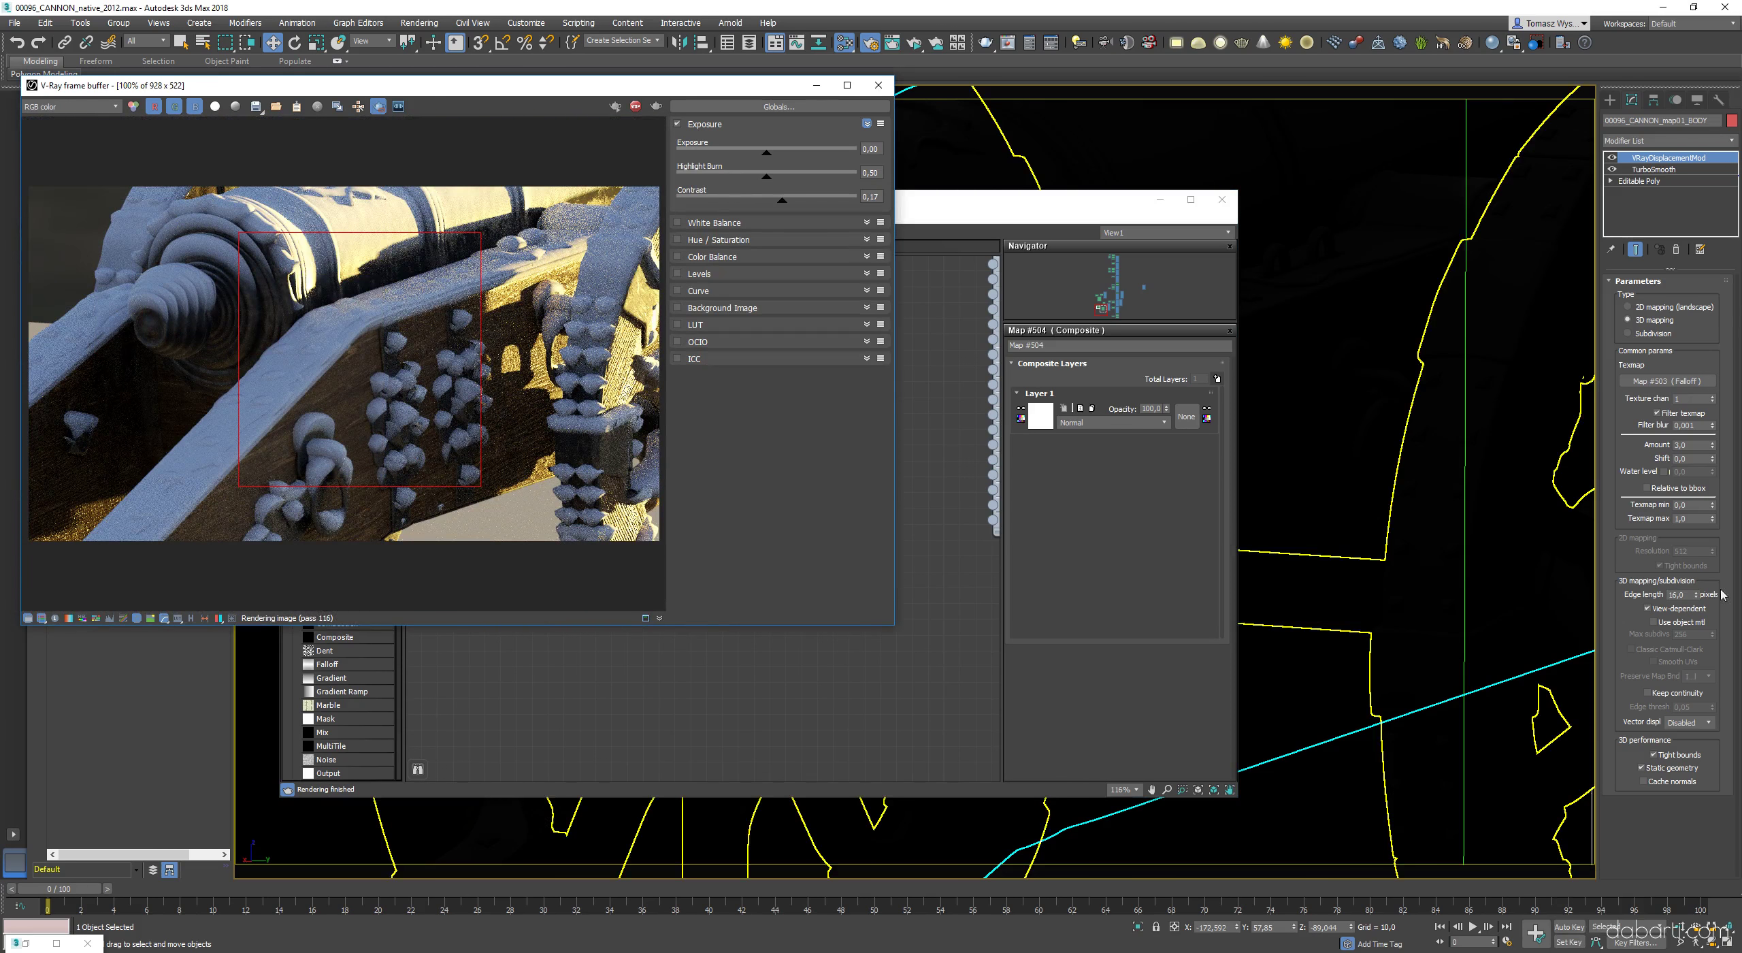
double_click(1677, 595)
type("75")
key("Return")
scroll(398, 394, "up", 1)
scroll(399, 394, "down", 1)
scroll(361, 437, "up", 1)
scroll(361, 437, "down", 1)
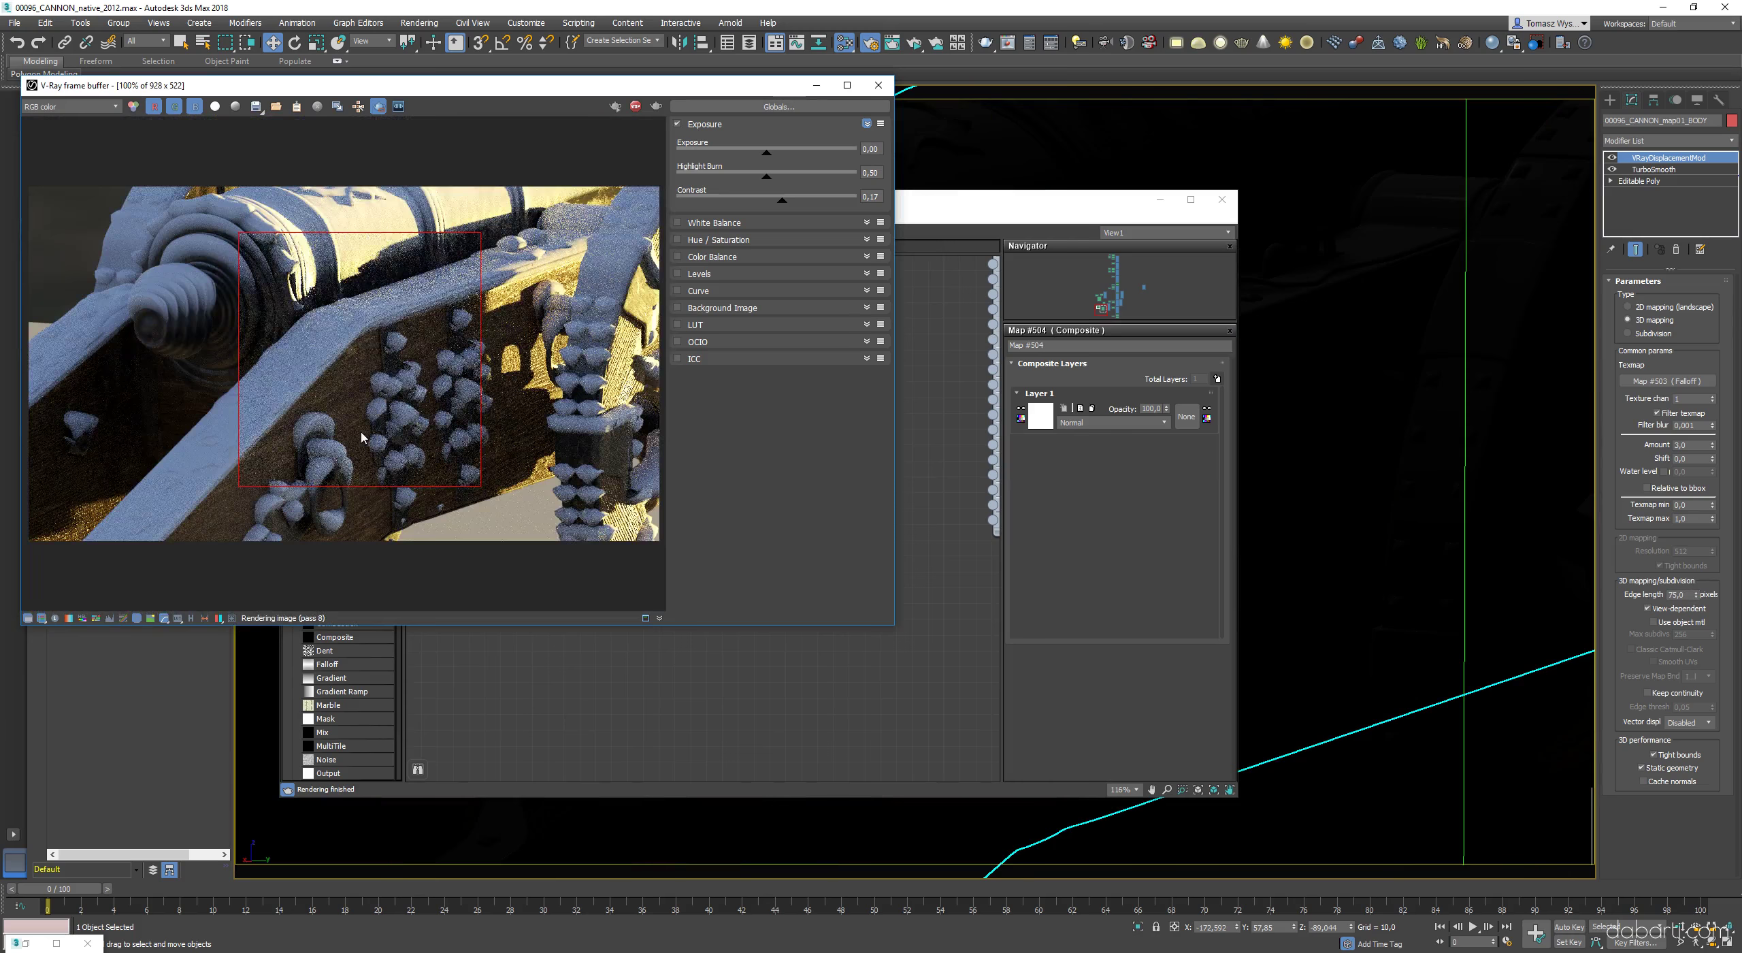
- Lower the cannon body's displacement edge length and check the carriage bolts in the render region
left_click_drag(1700, 613, 1705, 679)
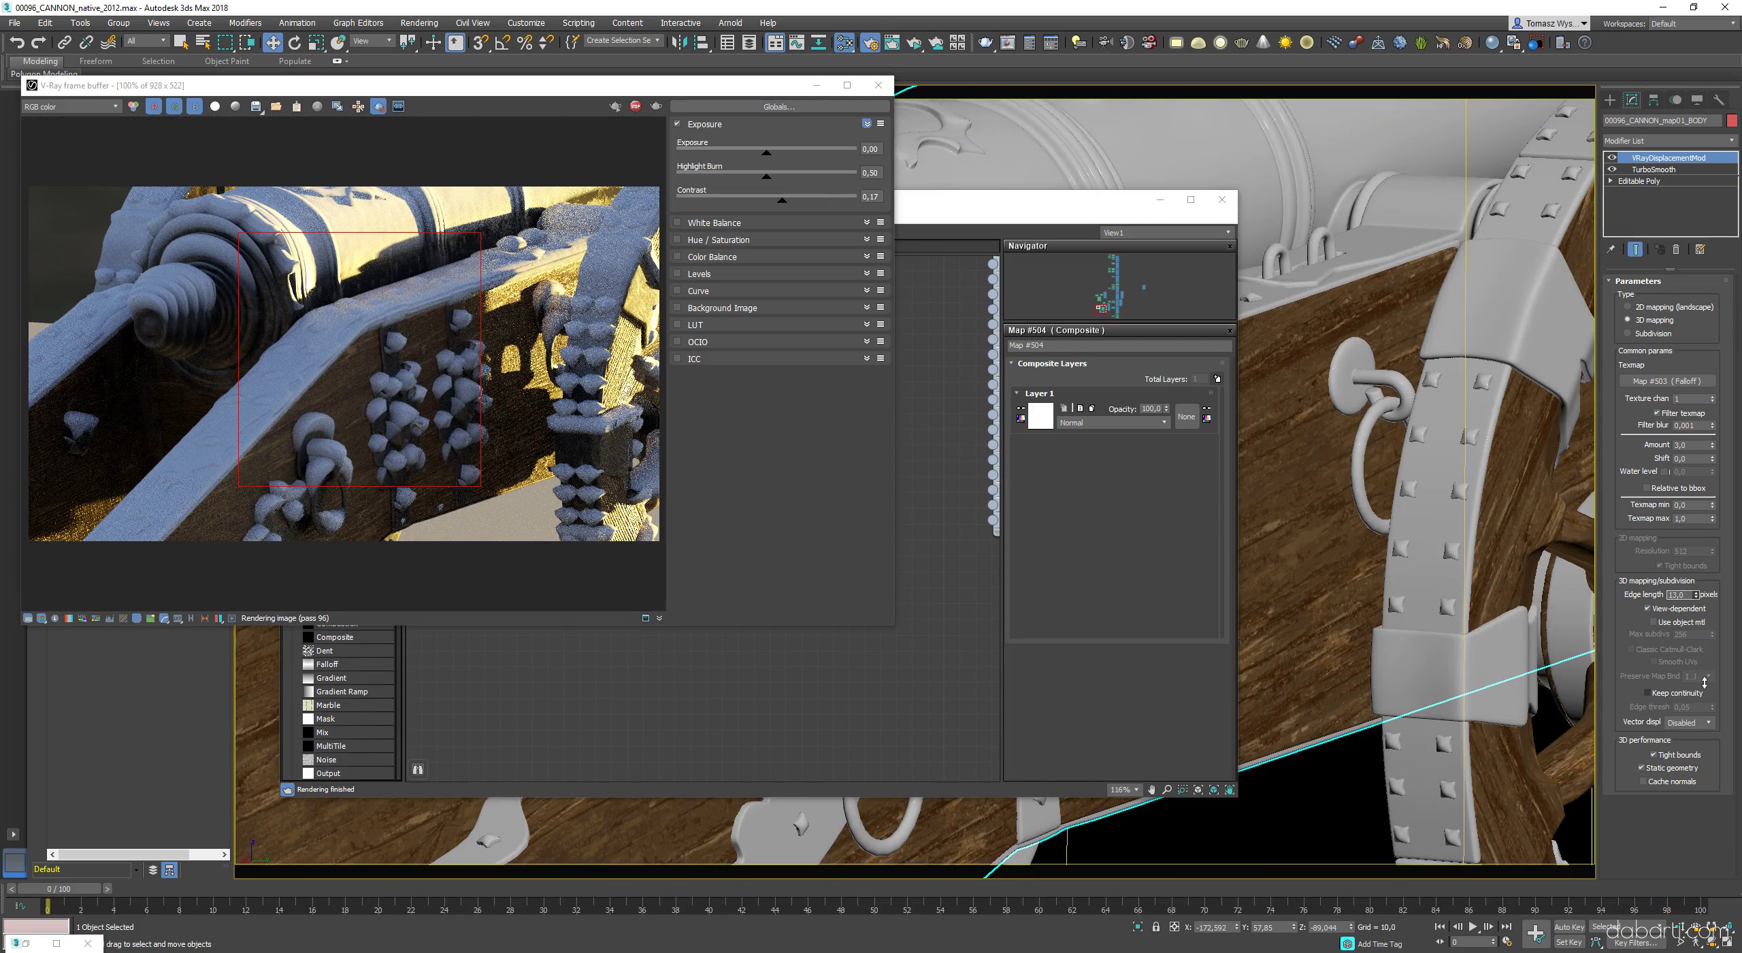
middle_click(904, 627)
scroll(370, 381, "up", 1)
middle_click_drag(370, 381, 320, 470)
scroll(340, 435, "down", 1)
middle_click(742, 646)
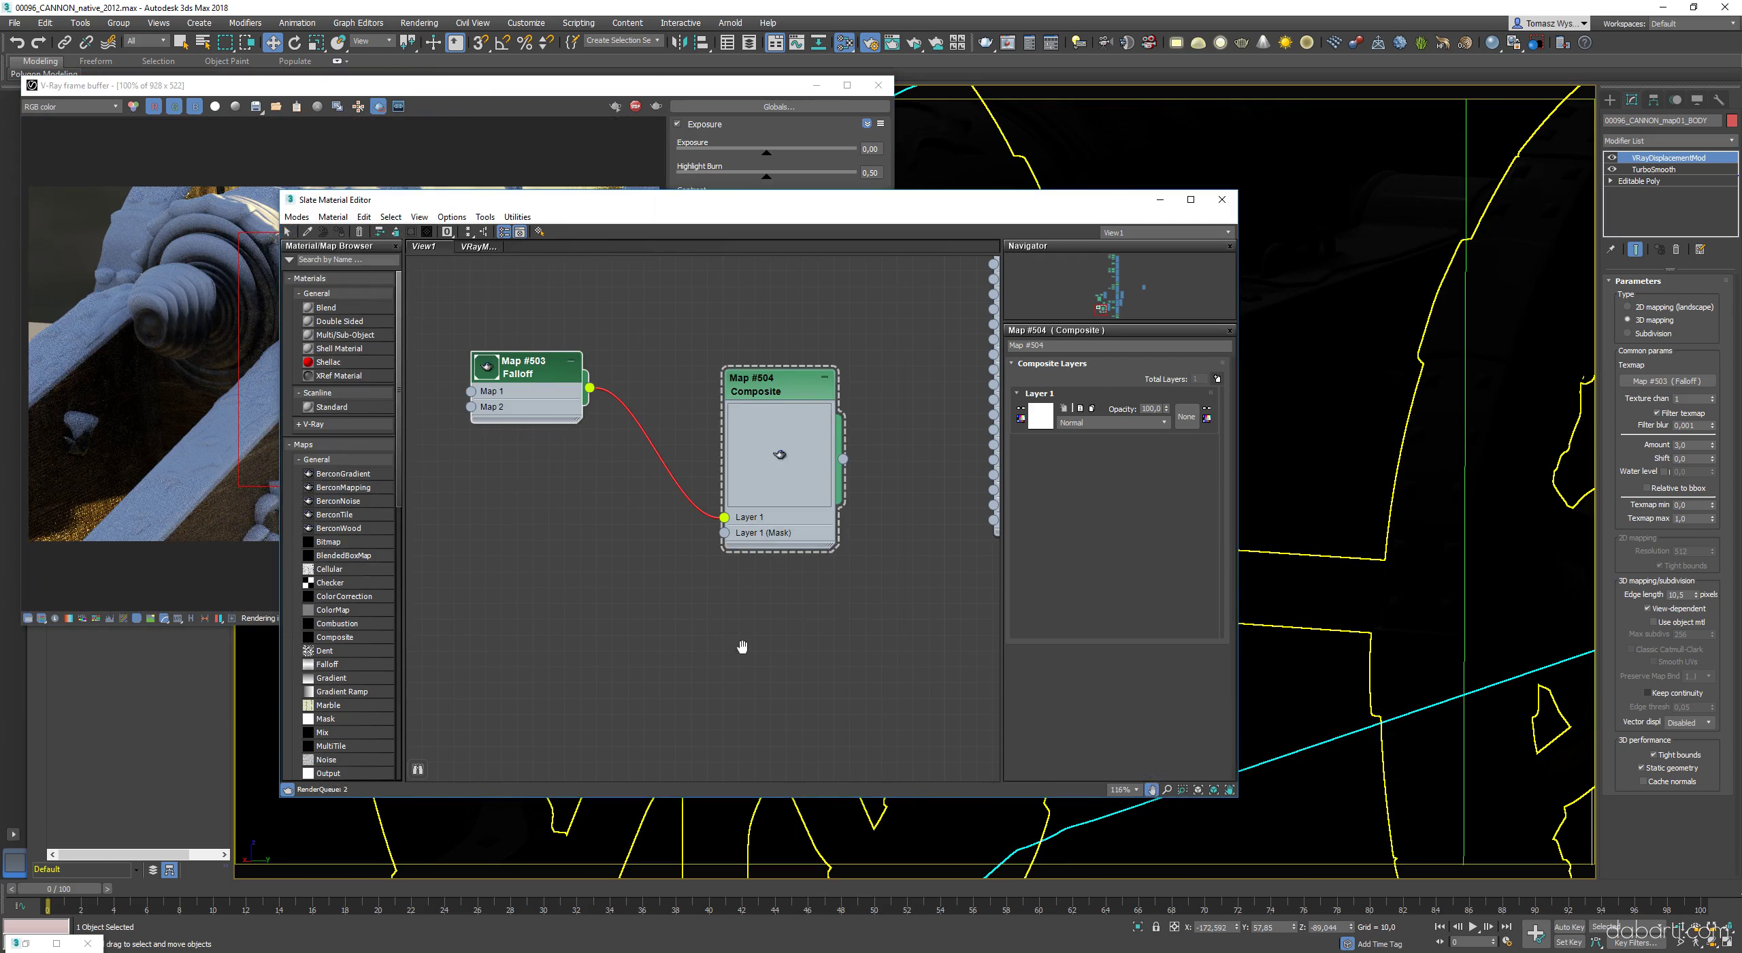
- Try a steeper mix curve on the displacement falloff map by adding points and pulling the upper one up
double_click(537, 382)
left_click(1107, 666)
left_click_drag(1020, 200, 1268, 174)
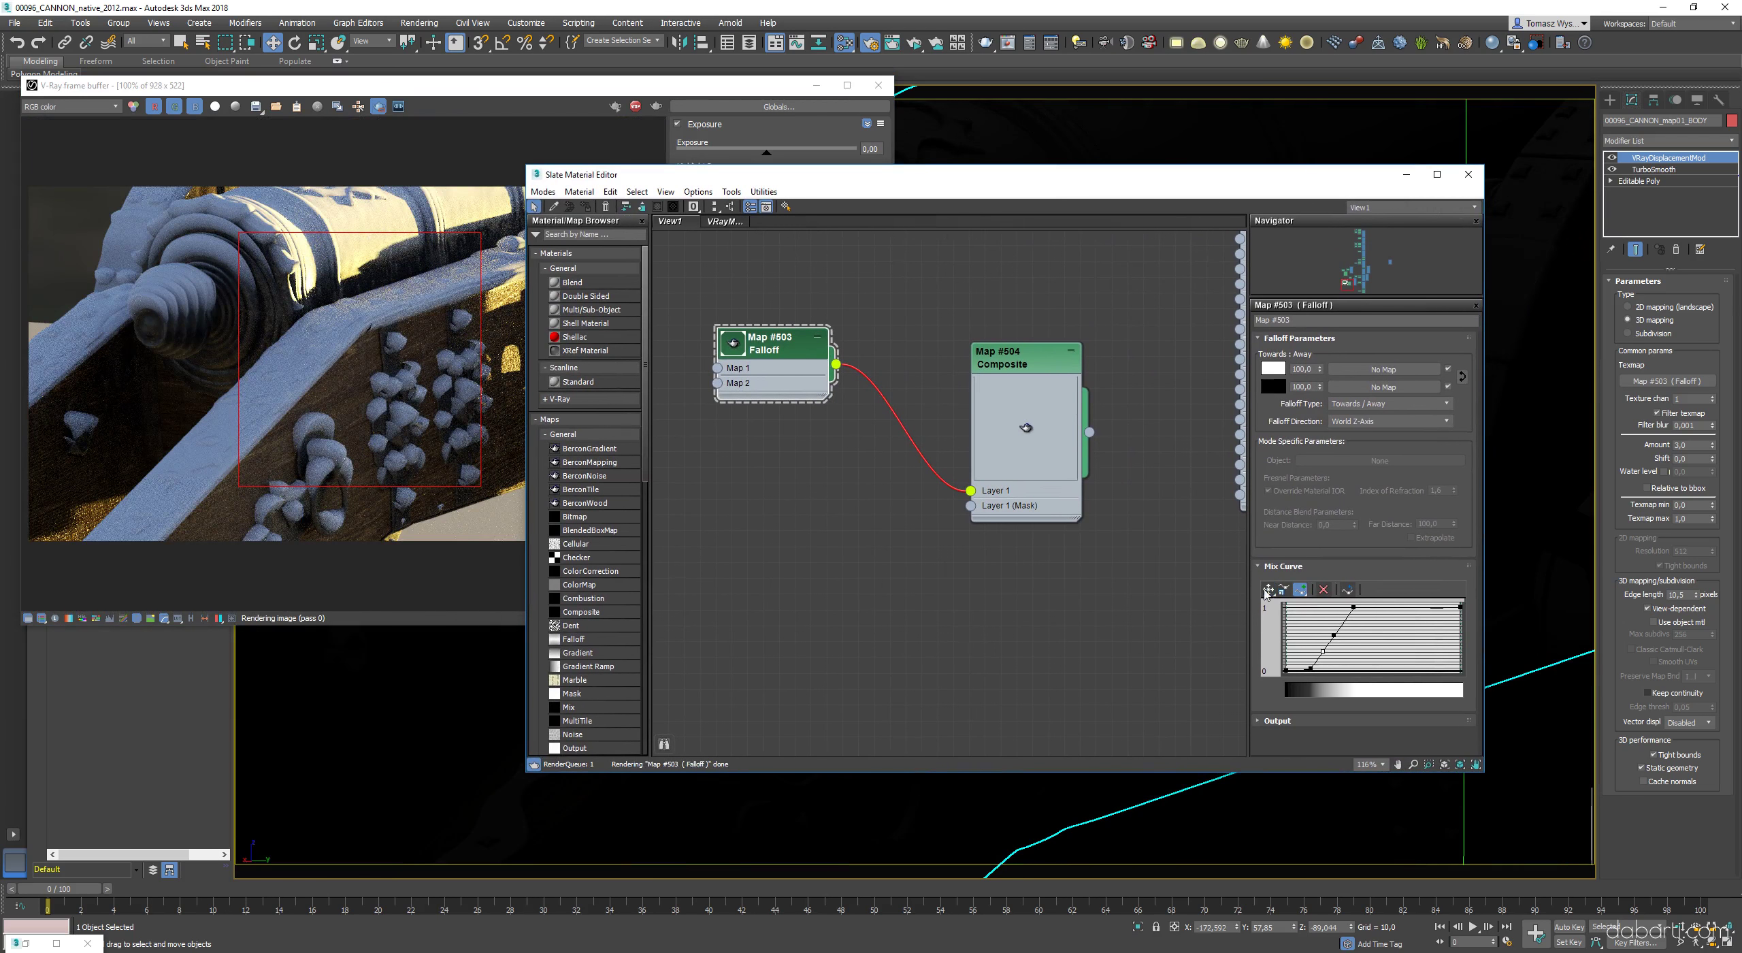
left_click(1268, 590)
left_click_drag(1334, 634, 1325, 615)
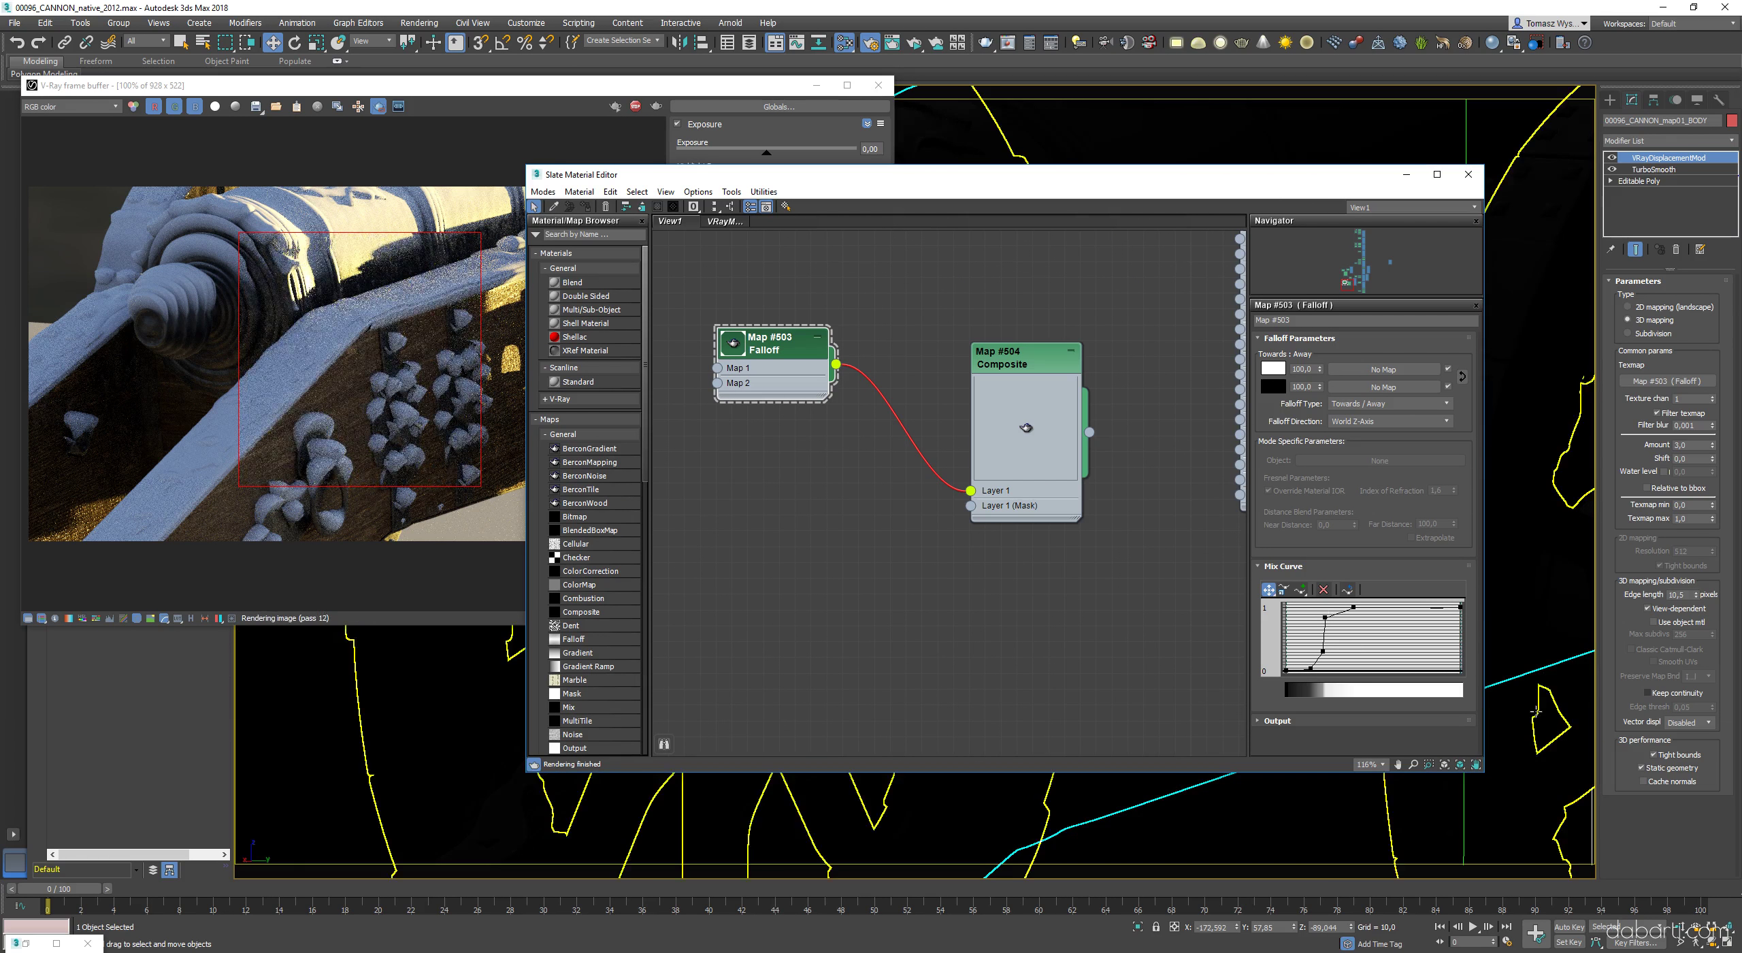
left_click(1539, 551)
key("ctrl+z")
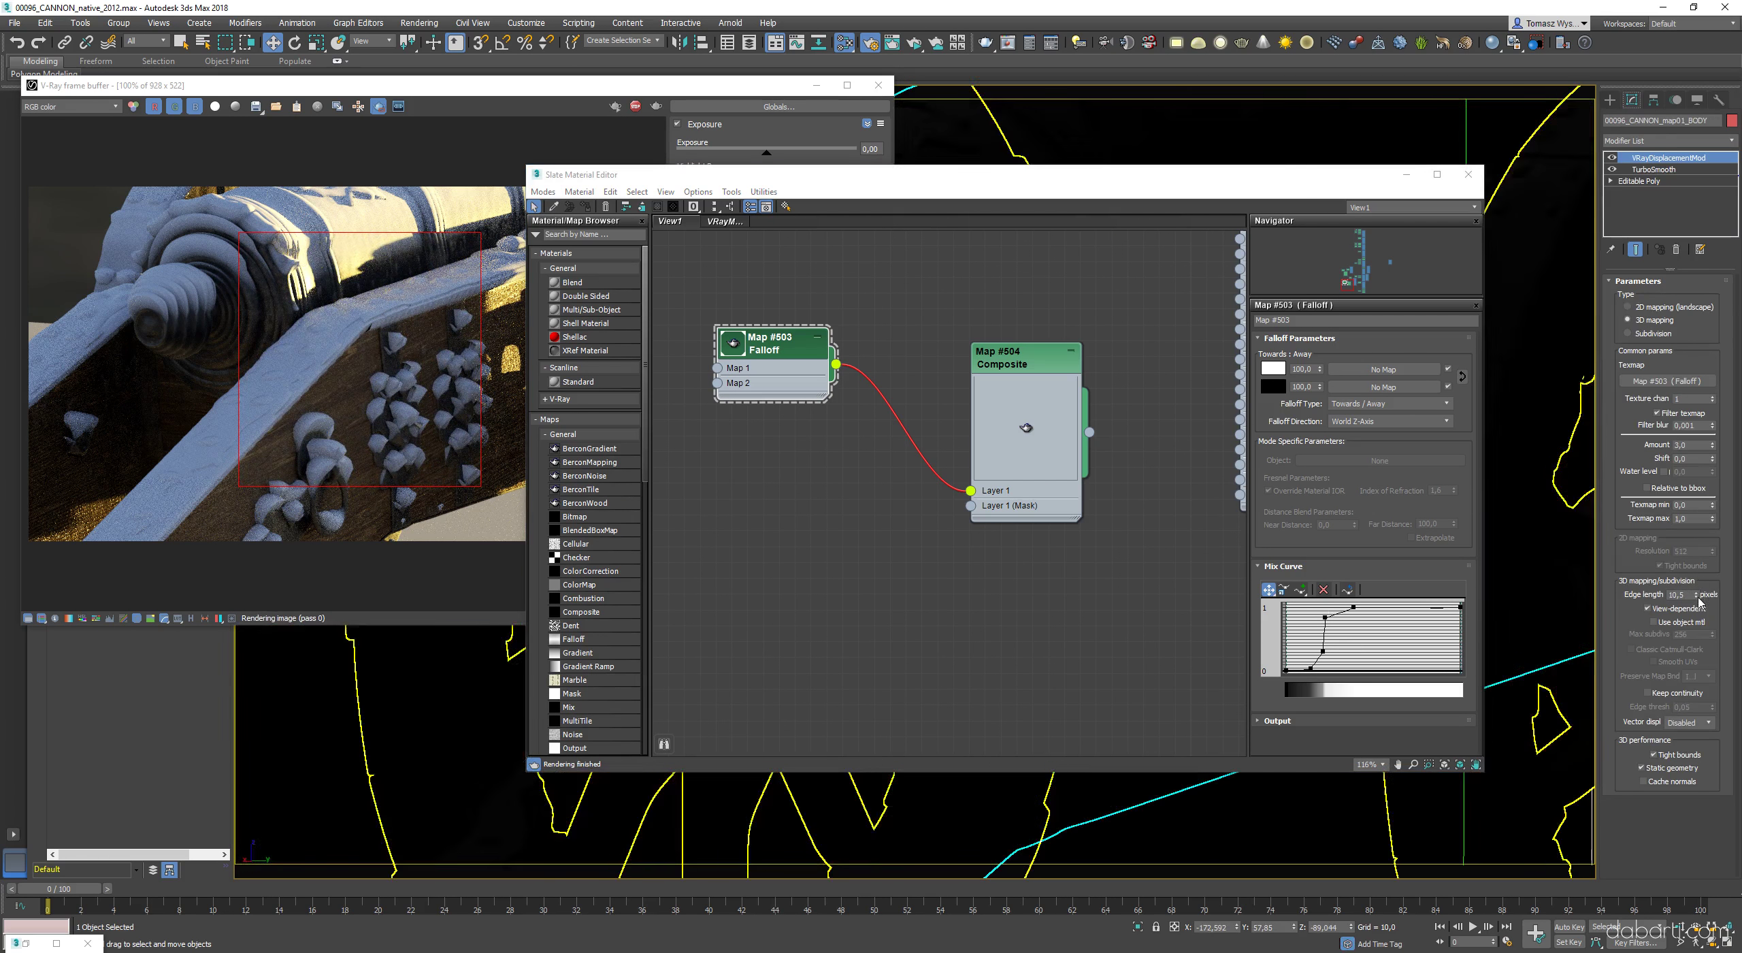
- Examine the shape of the displaced bolts on the carriage side up close in the render region
left_click(436, 354)
scroll(435, 354, "up", 1)
scroll(422, 347, "down", 1)
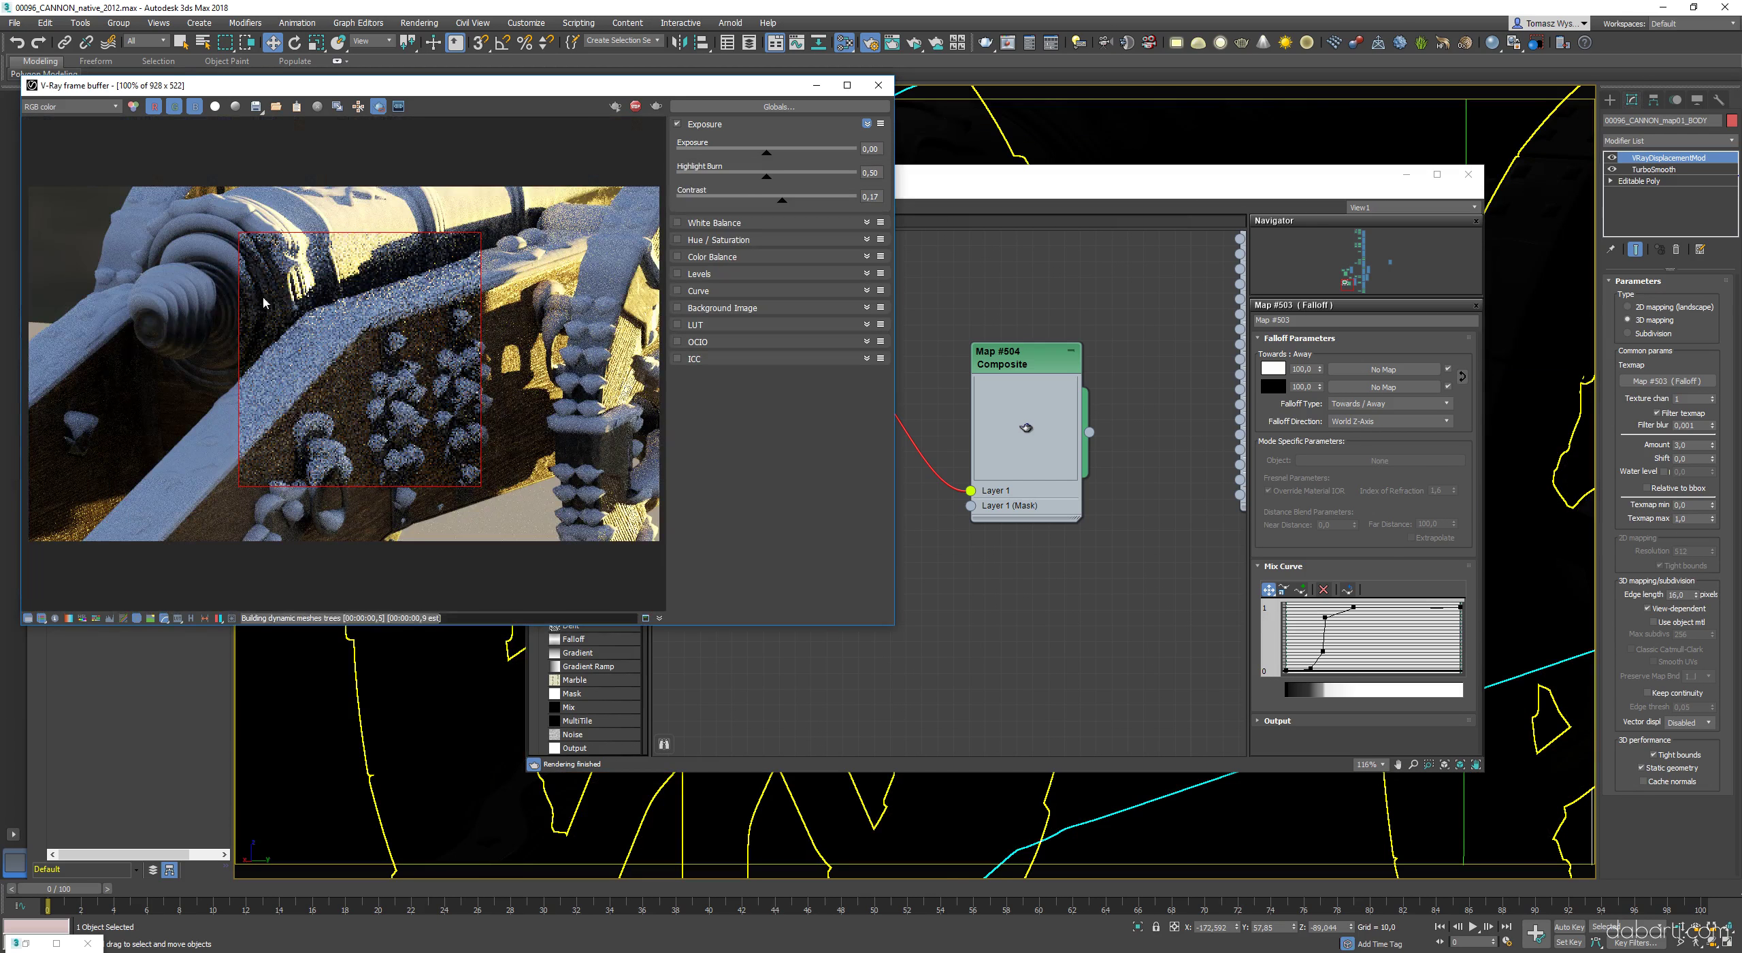
scroll(349, 332, "up", 1)
scroll(381, 338, "down", 1)
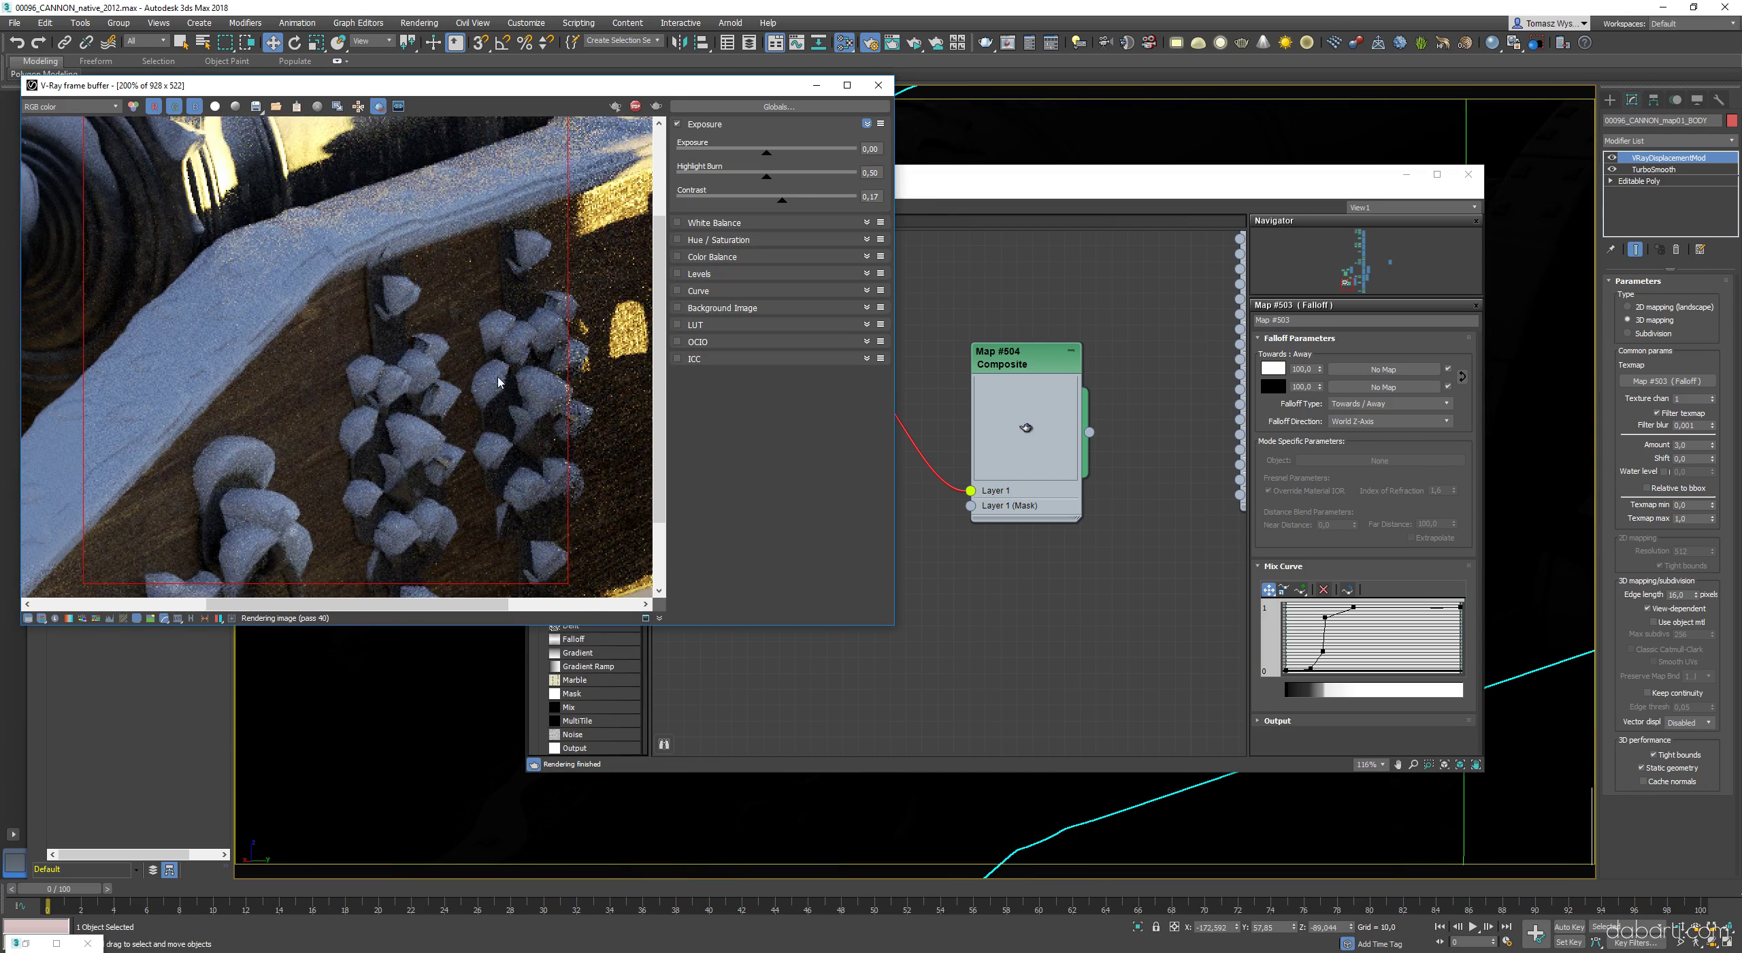
- Remove the extra points from the falloff's mix curve, smooth its lower point, and check the bolts in the render
left_click(1326, 650)
right_click(1311, 669)
left_click(1334, 681)
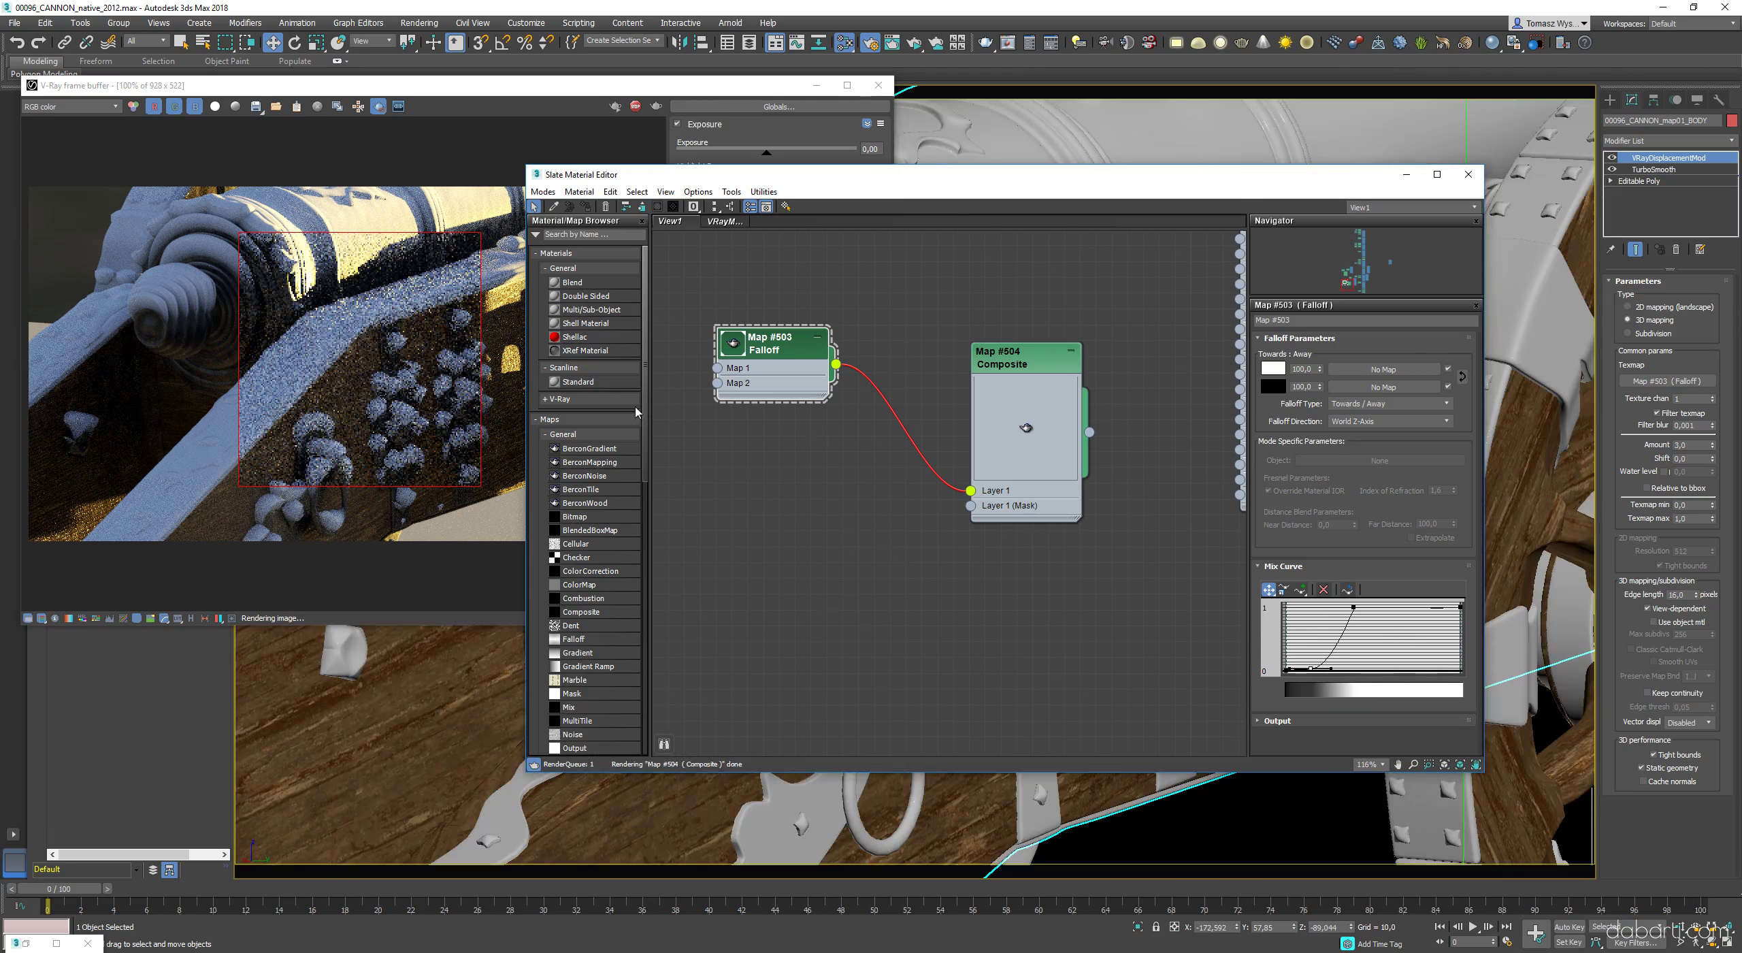
left_click(395, 368)
scroll(395, 371, "up", 1)
scroll(394, 374, "down", 1)
scroll(416, 330, "up", 1)
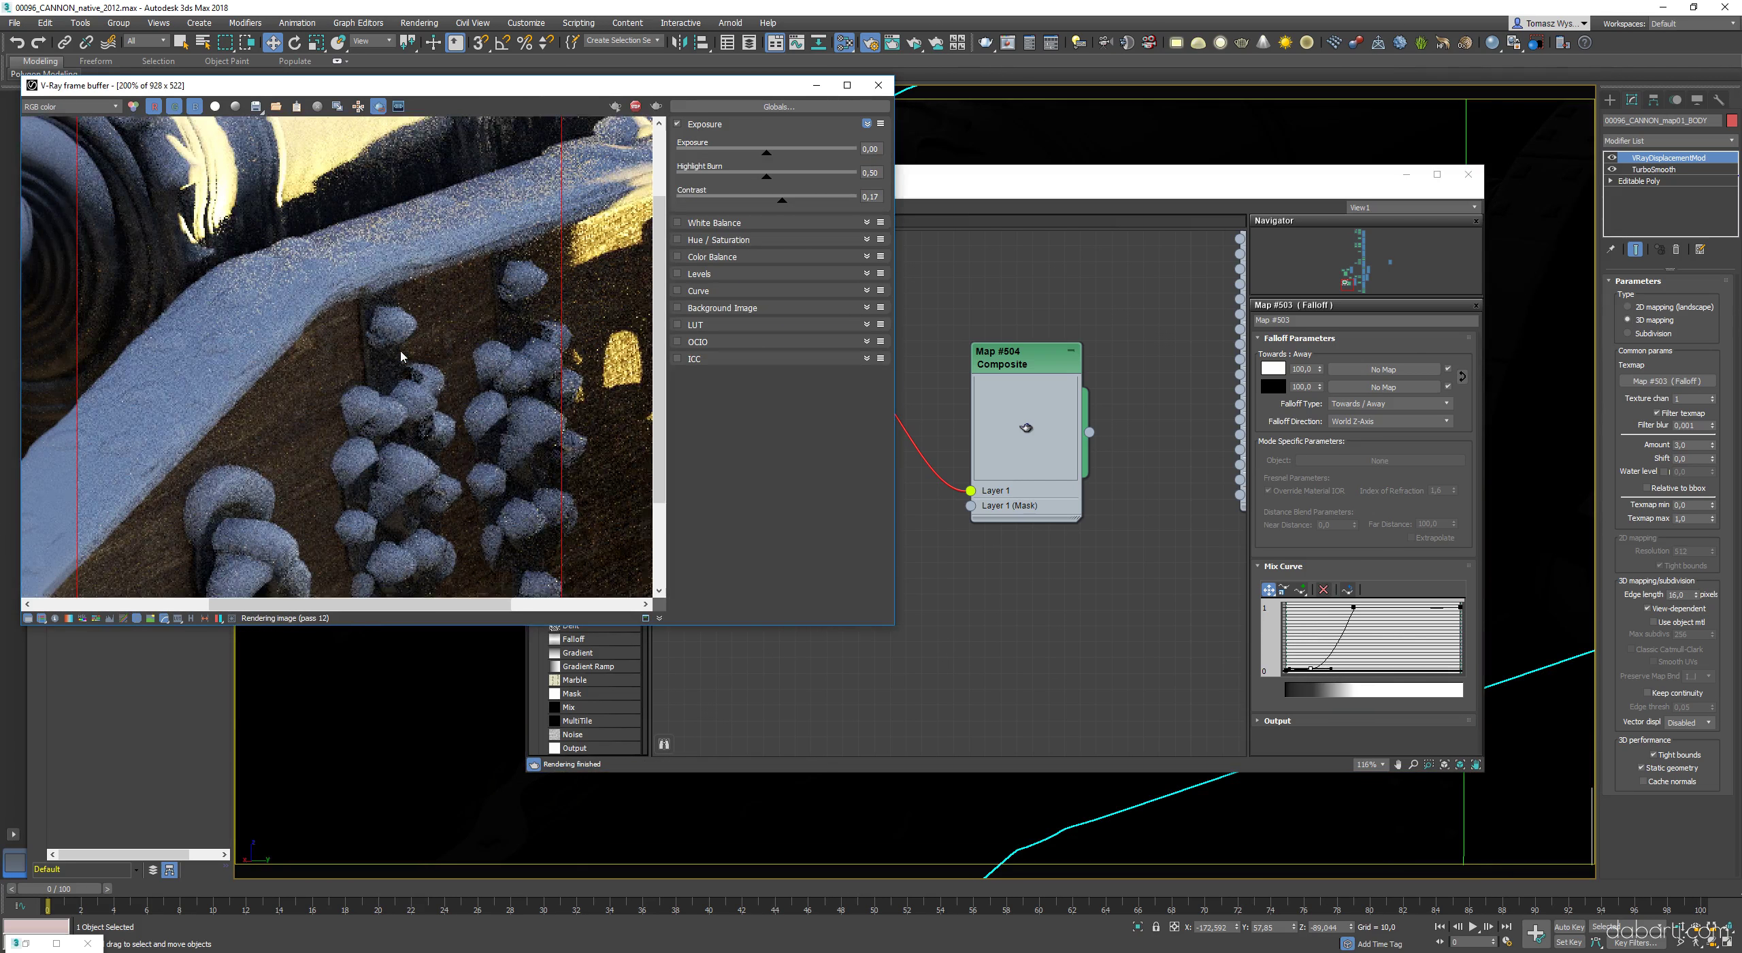
middle_click_drag(404, 358, 458, 300)
- Set the displacement amount to 2 on both the cannon body and the cannon wheels
left_click(1698, 447)
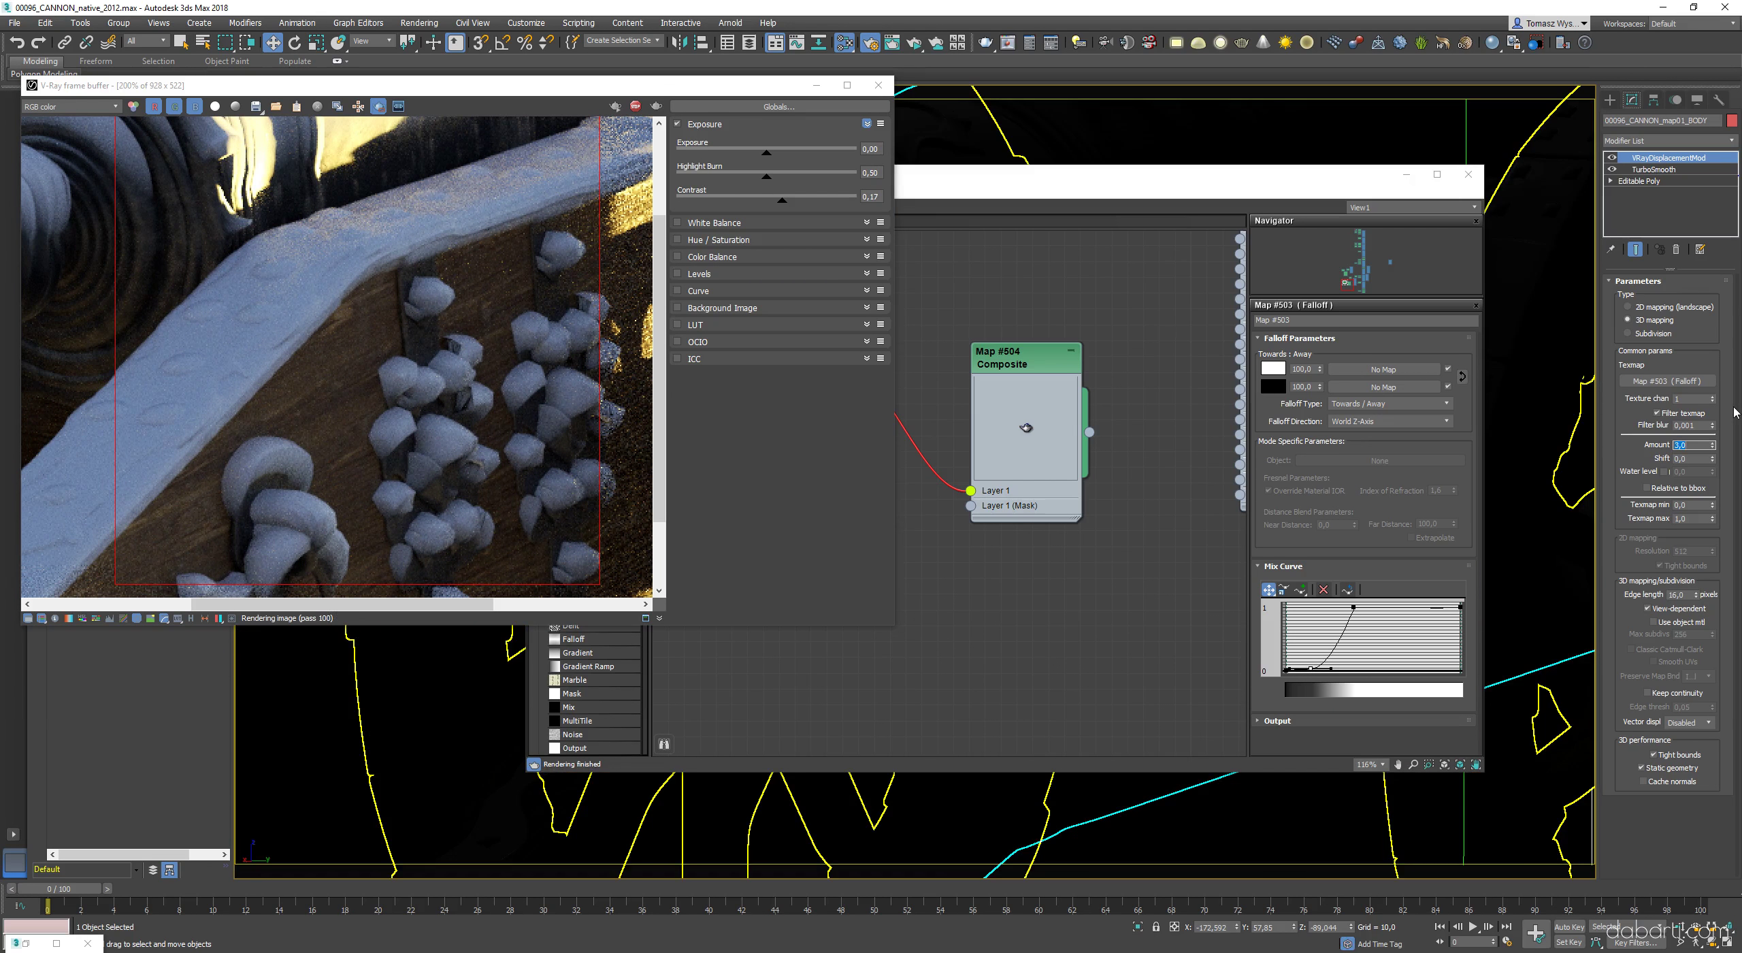
left_click(1712, 448)
left_click(1206, 148)
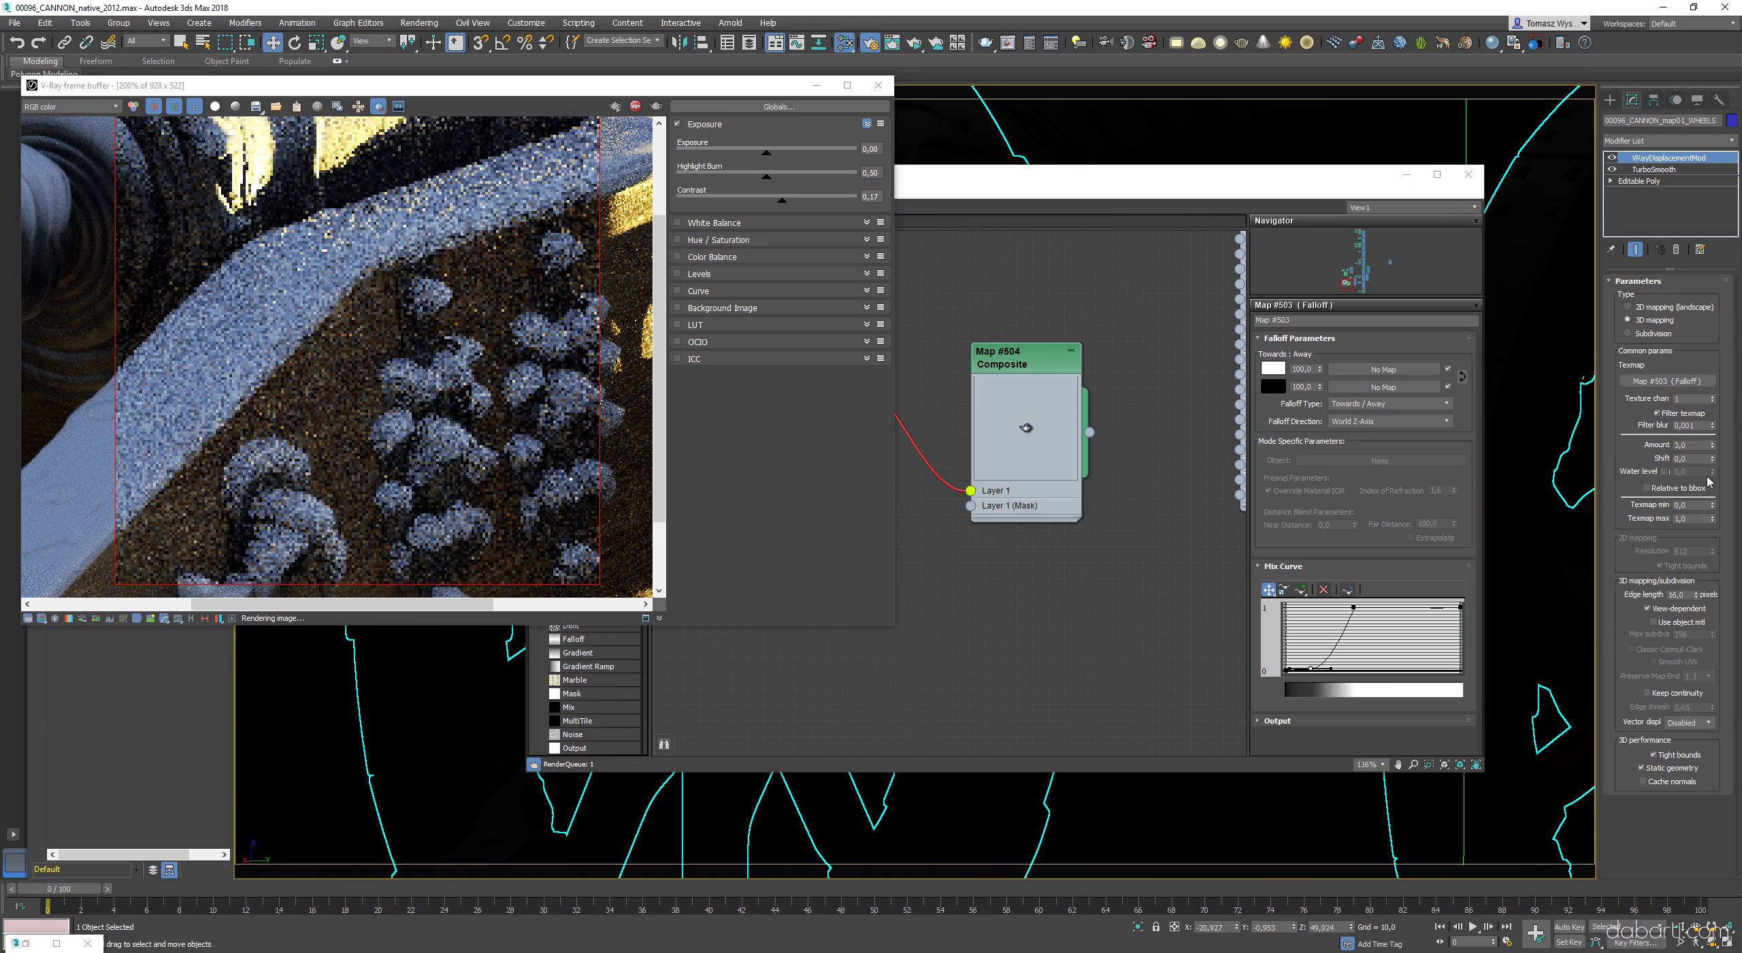
left_click(1712, 448)
left_click_drag(1715, 454, 1715, 473)
scroll(378, 409, "down", 1)
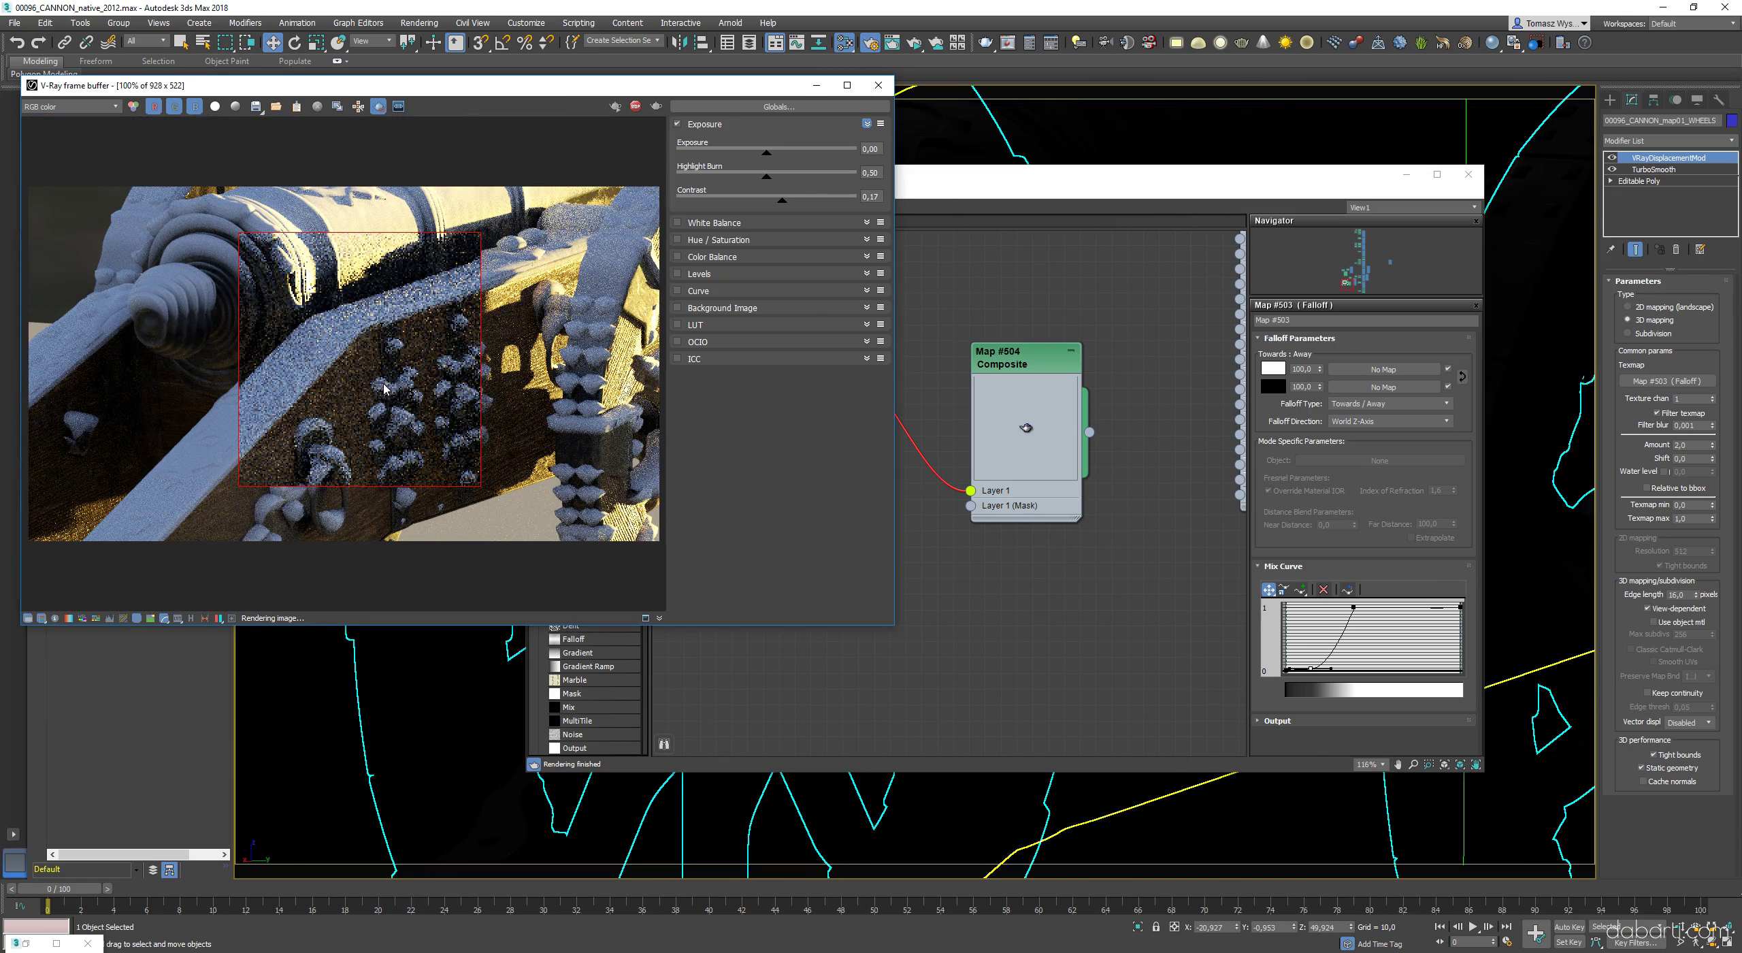
scroll(390, 404, "up", 1)
scroll(394, 395, "down", 1)
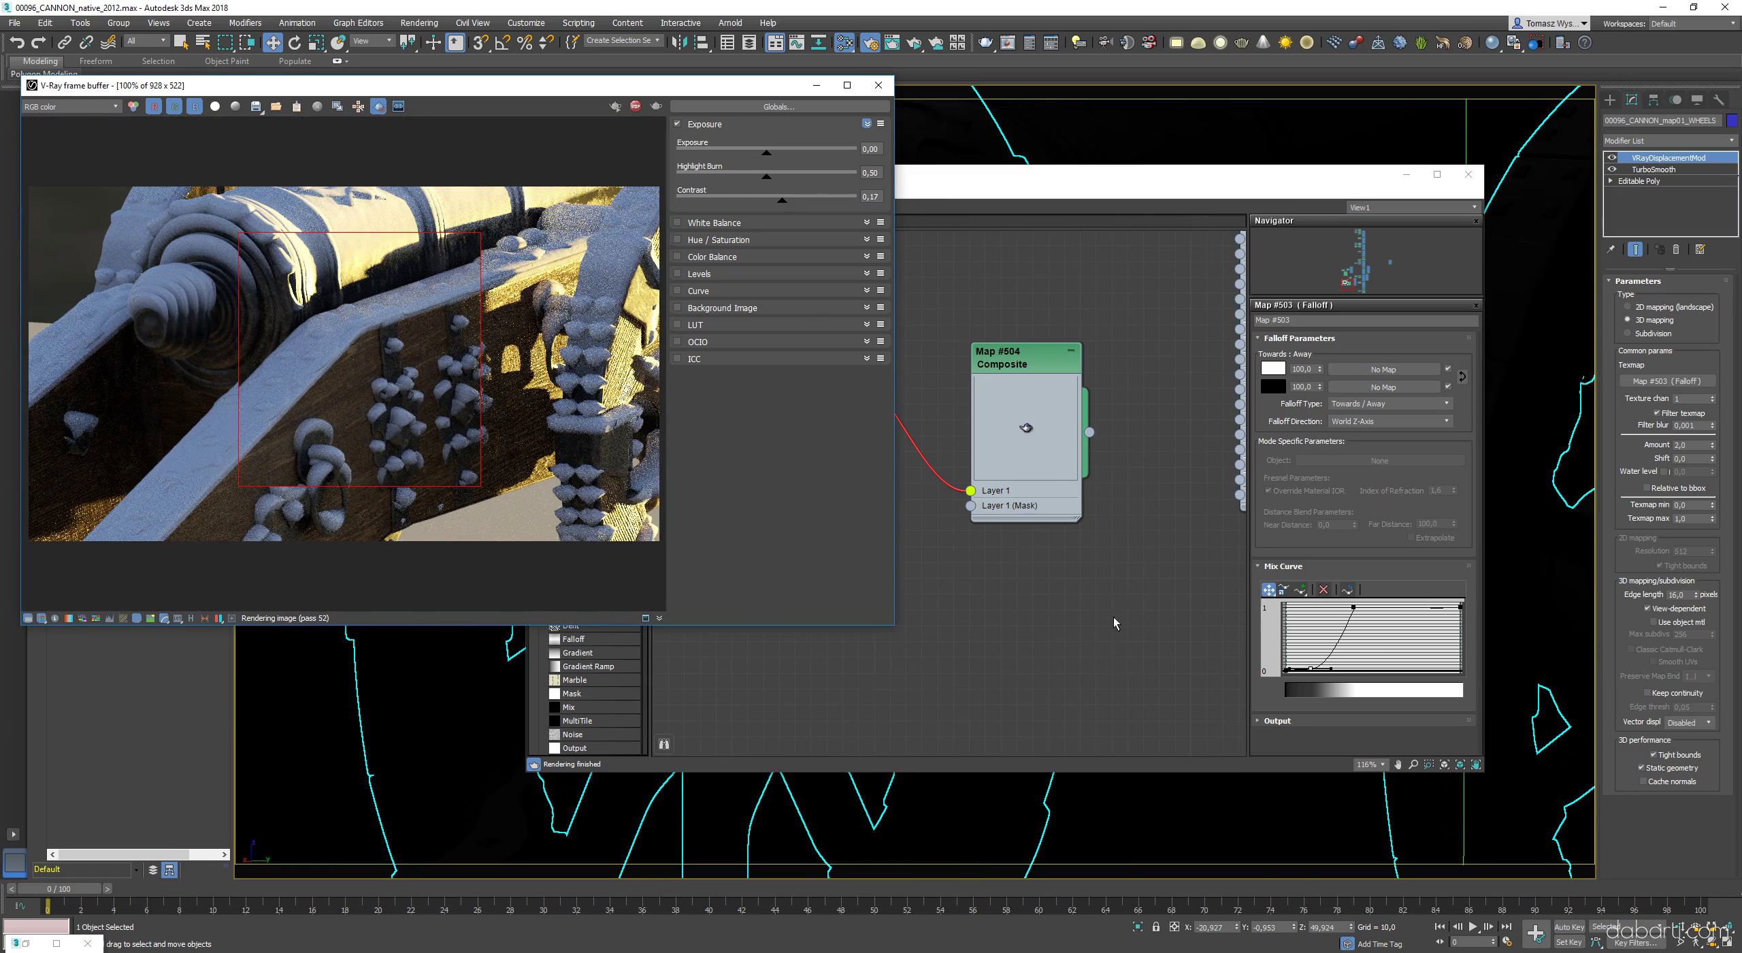
- Move the upper point of the falloff's mix curve toward its dark end and check the bolts in the render
left_click_drag(1354, 607, 1332, 607)
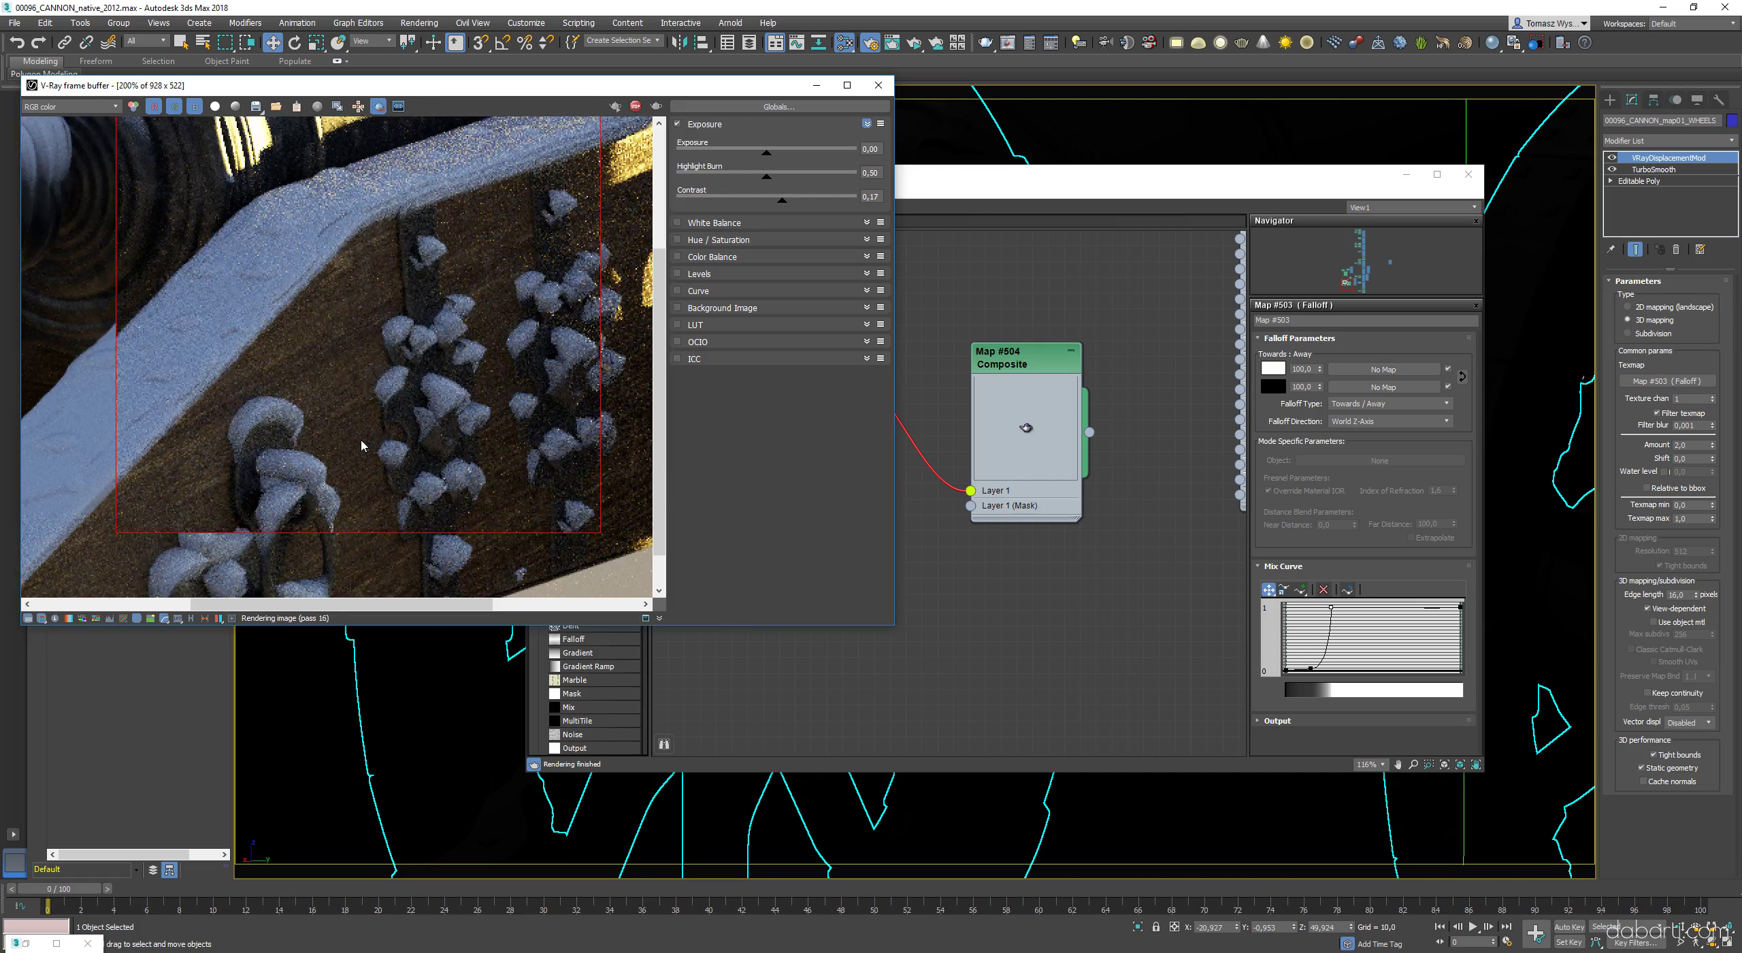
double_click(735, 346)
left_click(366, 402)
scroll(365, 401, "up", 1)
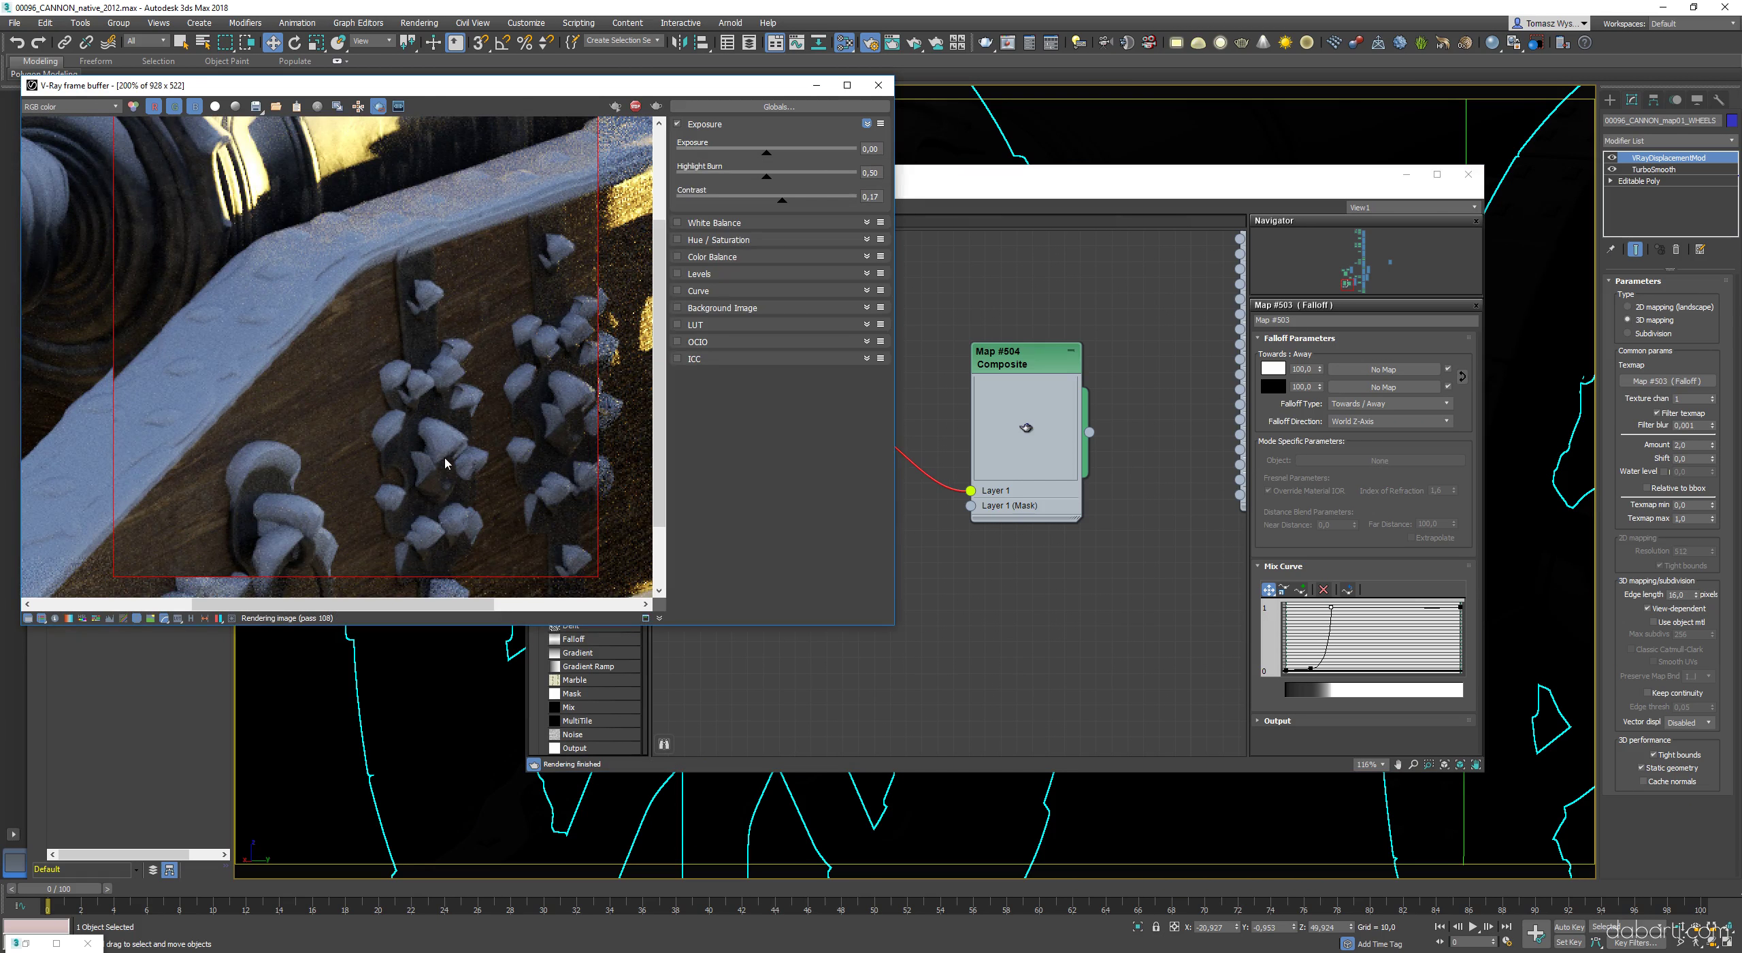
scroll(446, 463, "down", 1)
- Reshape the falloff's mix curve into a smooth S with an added middle point and check the carriage bolts
left_click(553, 495)
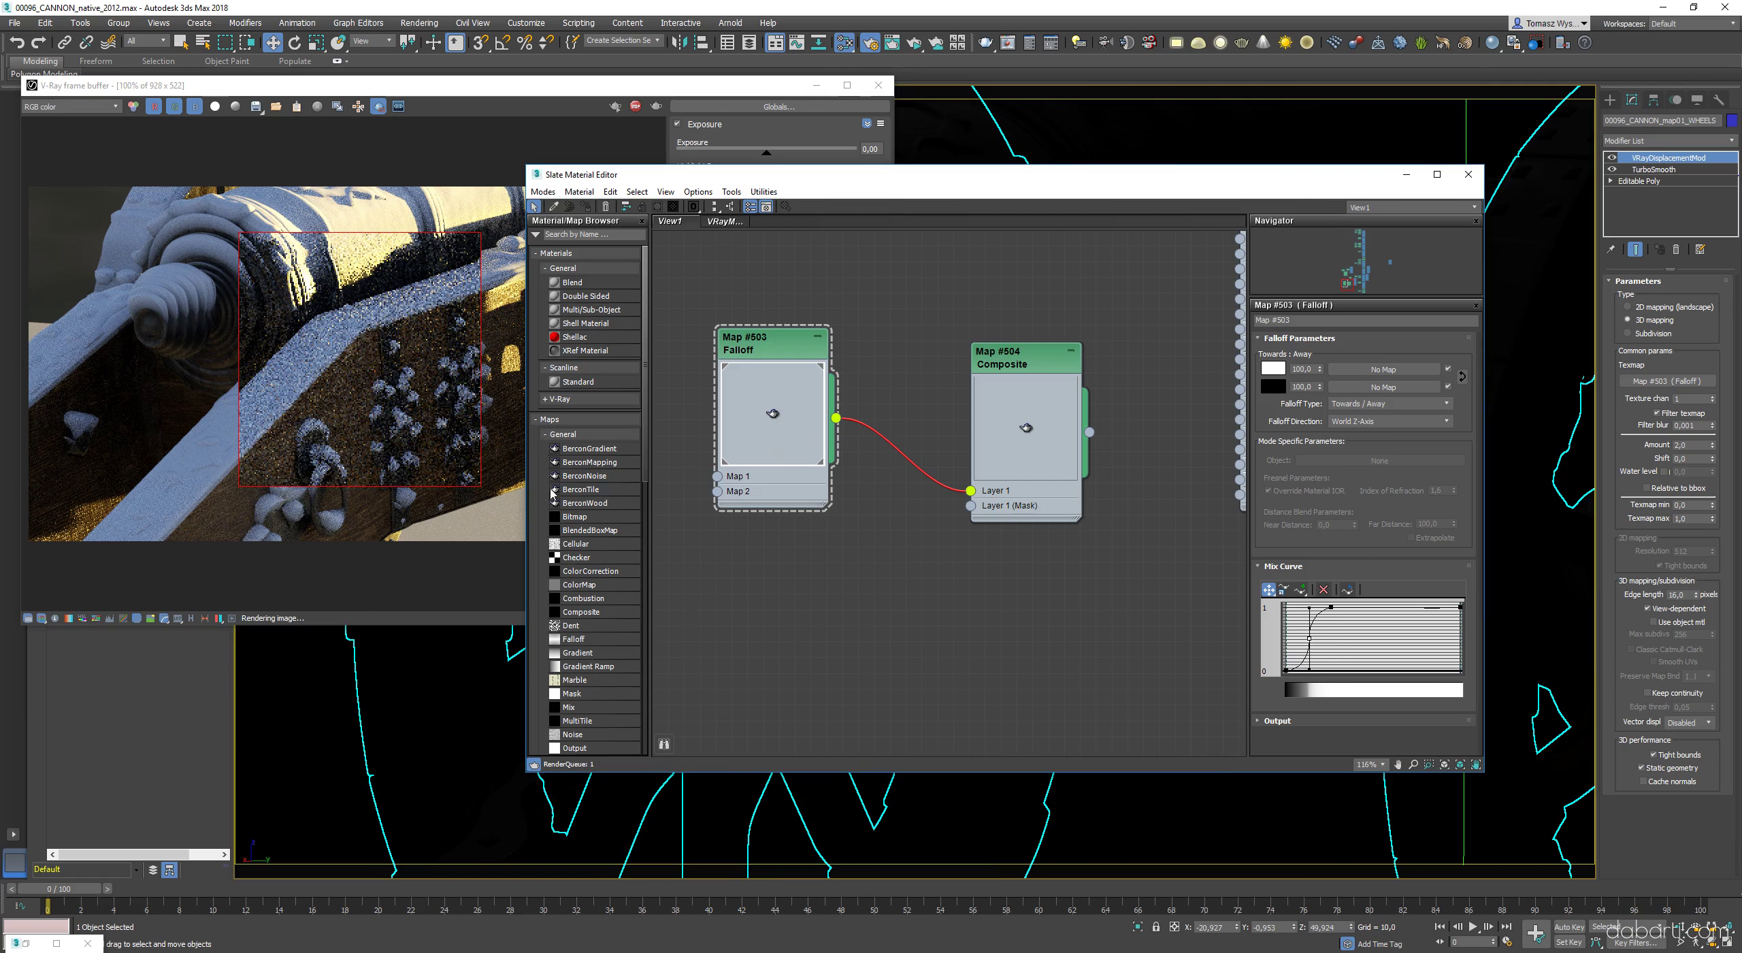
left_click(360, 418)
scroll(384, 431, "up", 3)
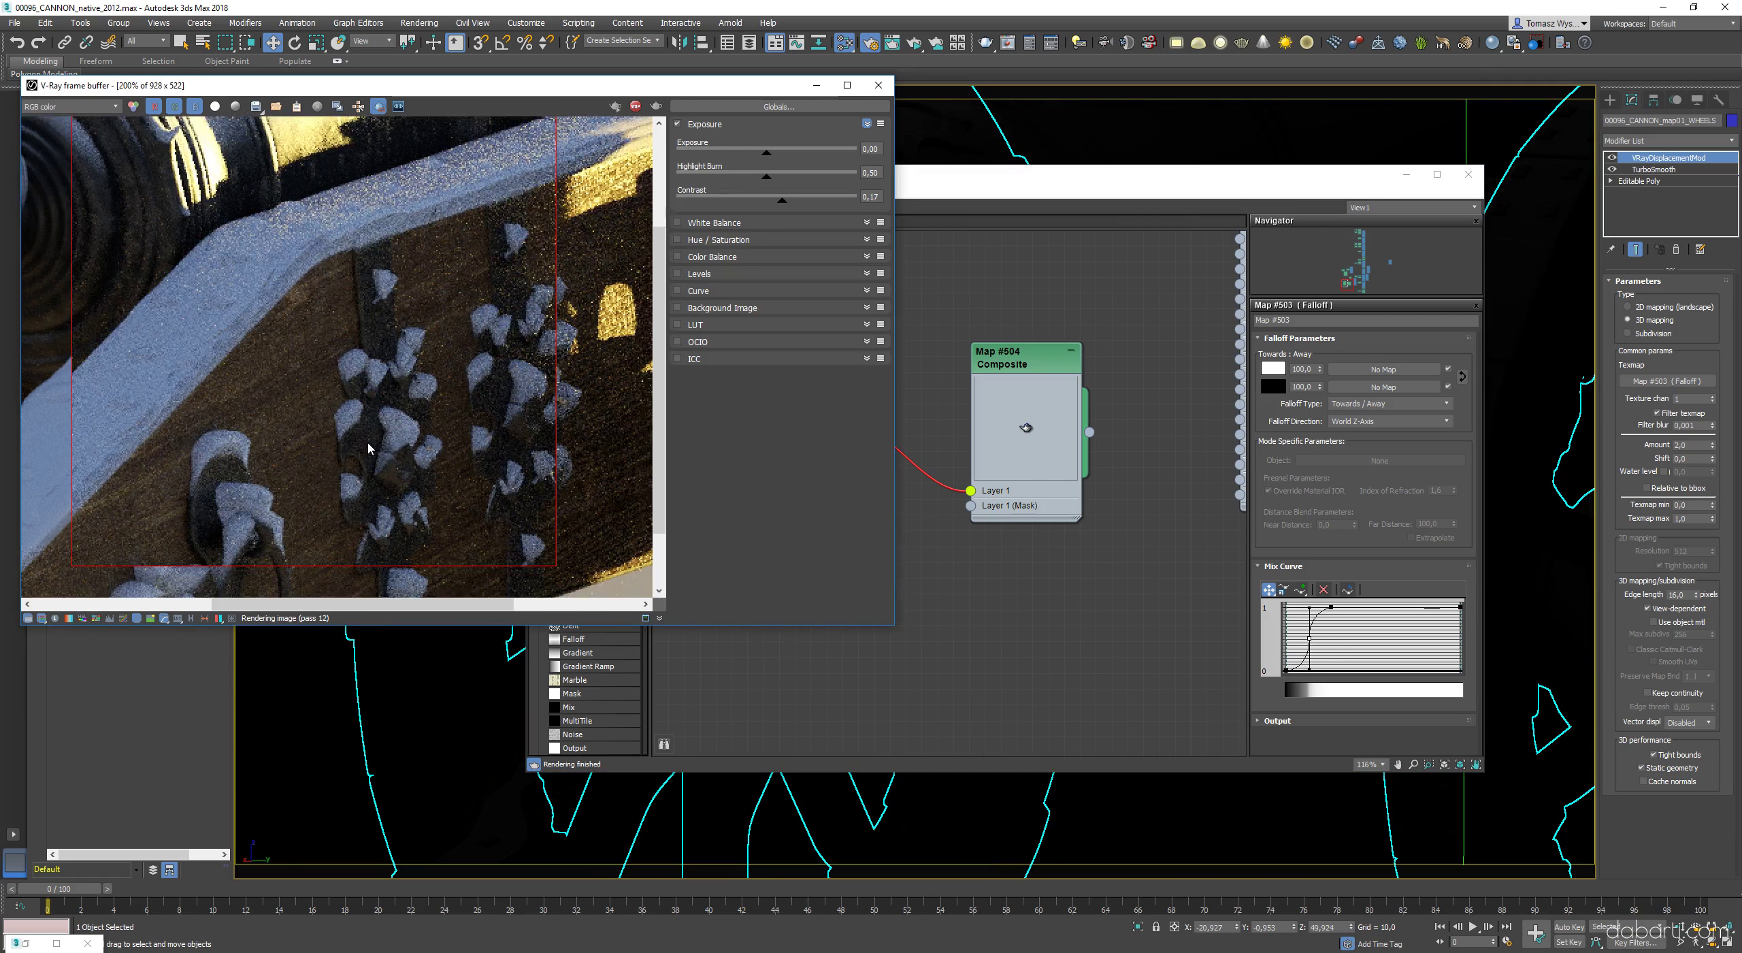
scroll(411, 470, "down", 3)
scroll(405, 463, "up", 2)
scroll(381, 440, "down", 2)
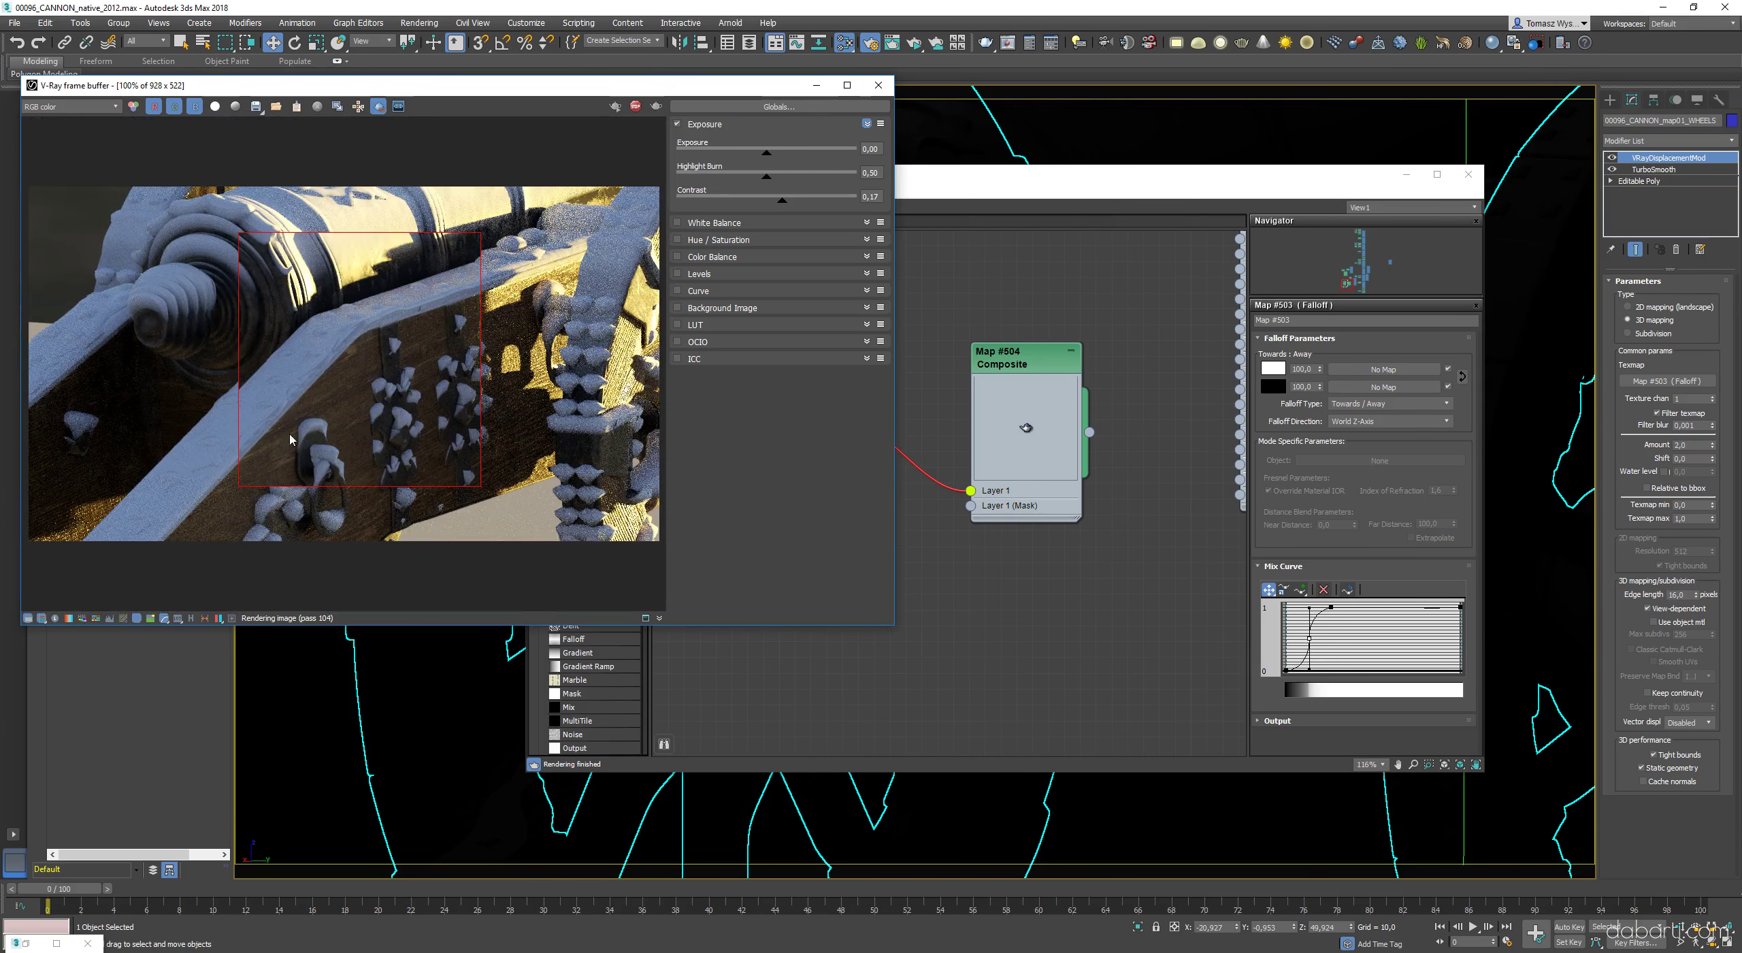
- Move the render region onto the rear end of the cannon barrel and examine its rings up close
scroll(327, 415, "up", 2)
scroll(361, 361, "down", 2)
scroll(398, 392, "up", 1)
scroll(398, 393, "down", 2)
scroll(317, 314, "up", 2)
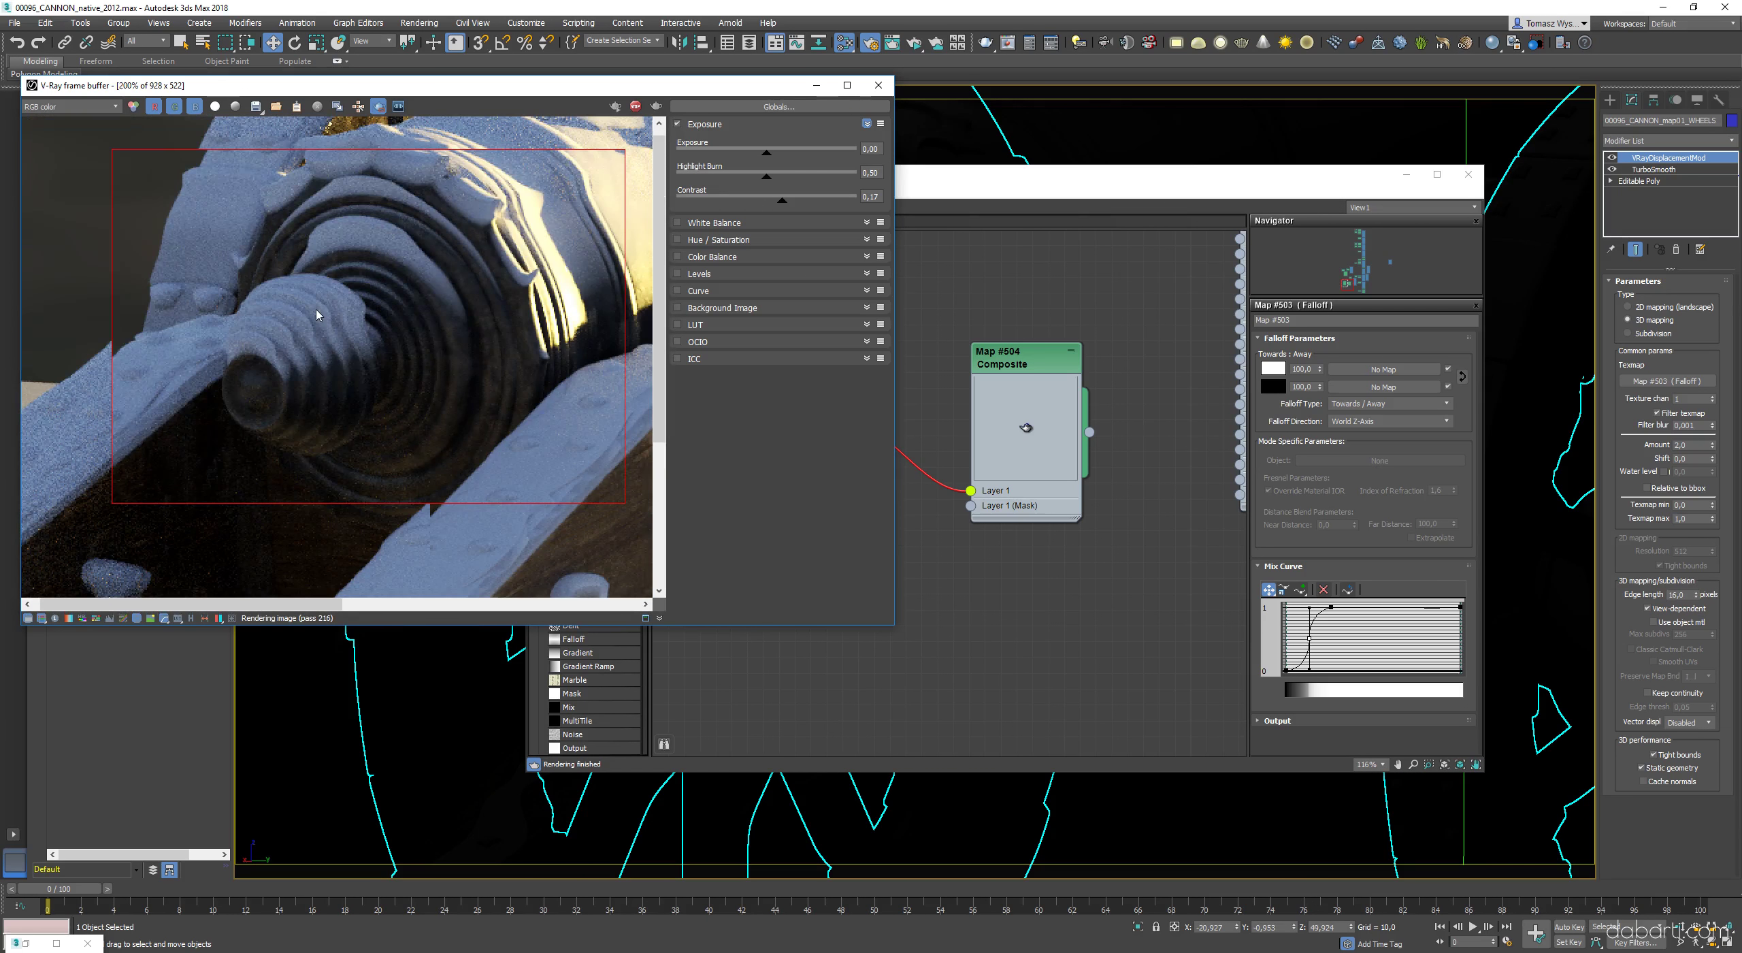
- Shift the middle and upper points of the falloff's mix curve to make the ramp more gradual
left_click(1296, 607)
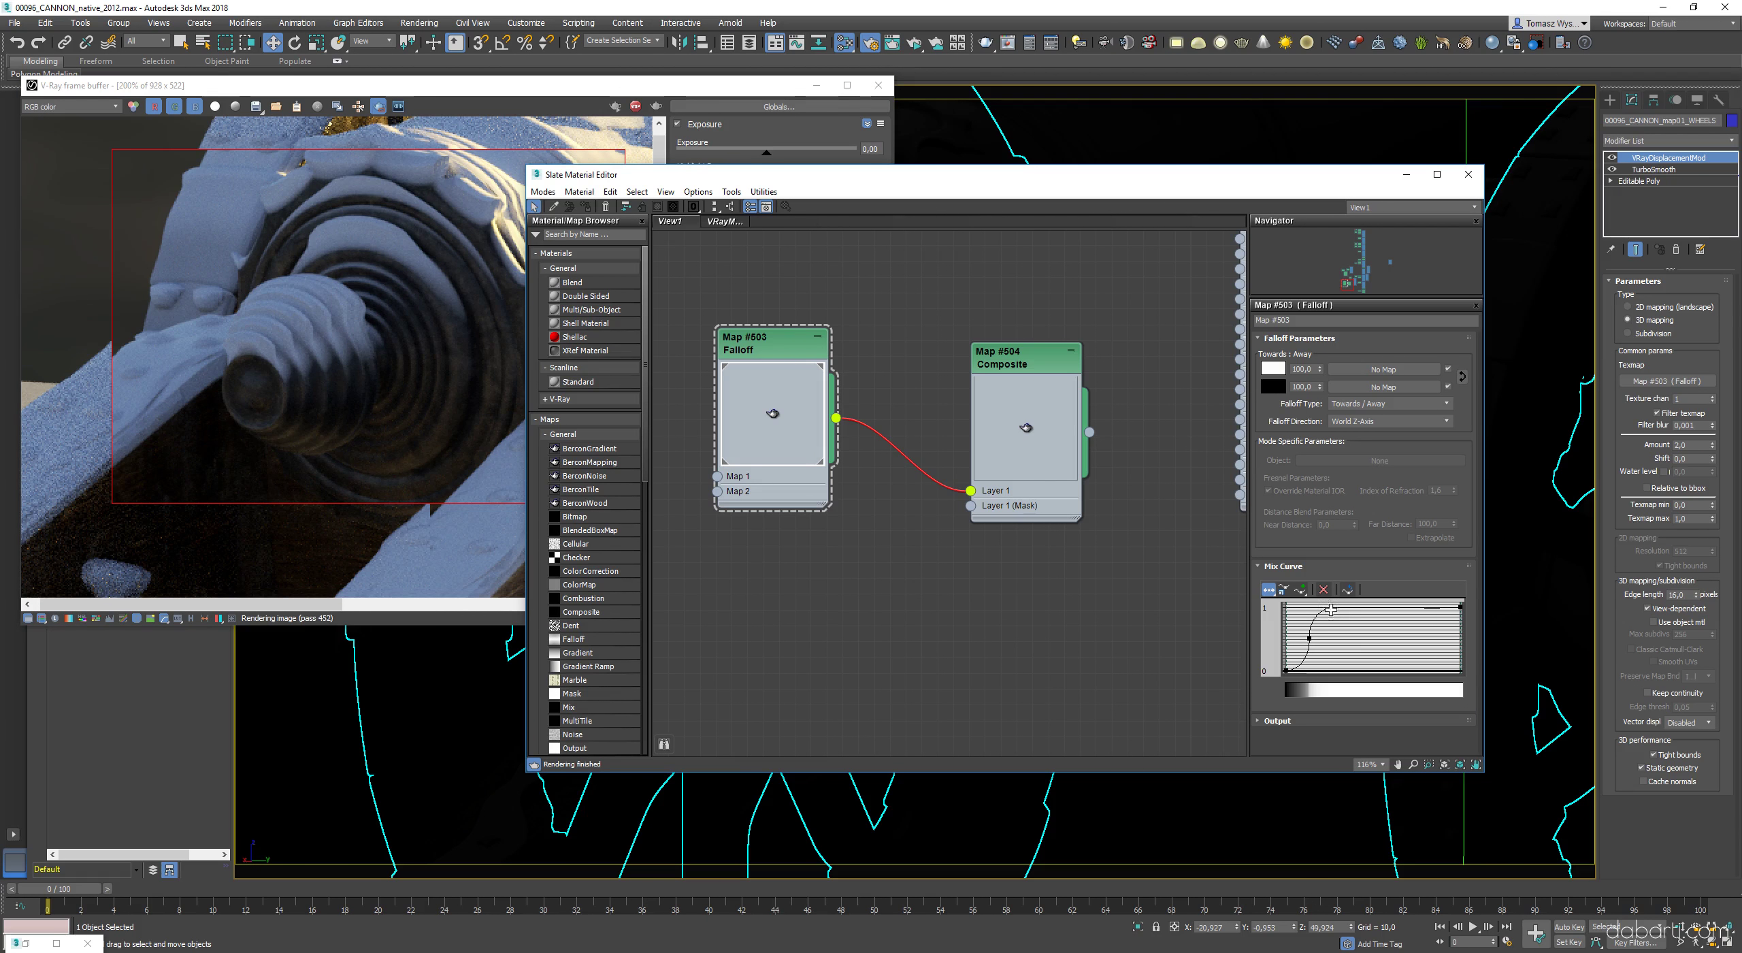
left_click_drag(1311, 640, 1325, 638)
left_click(427, 334)
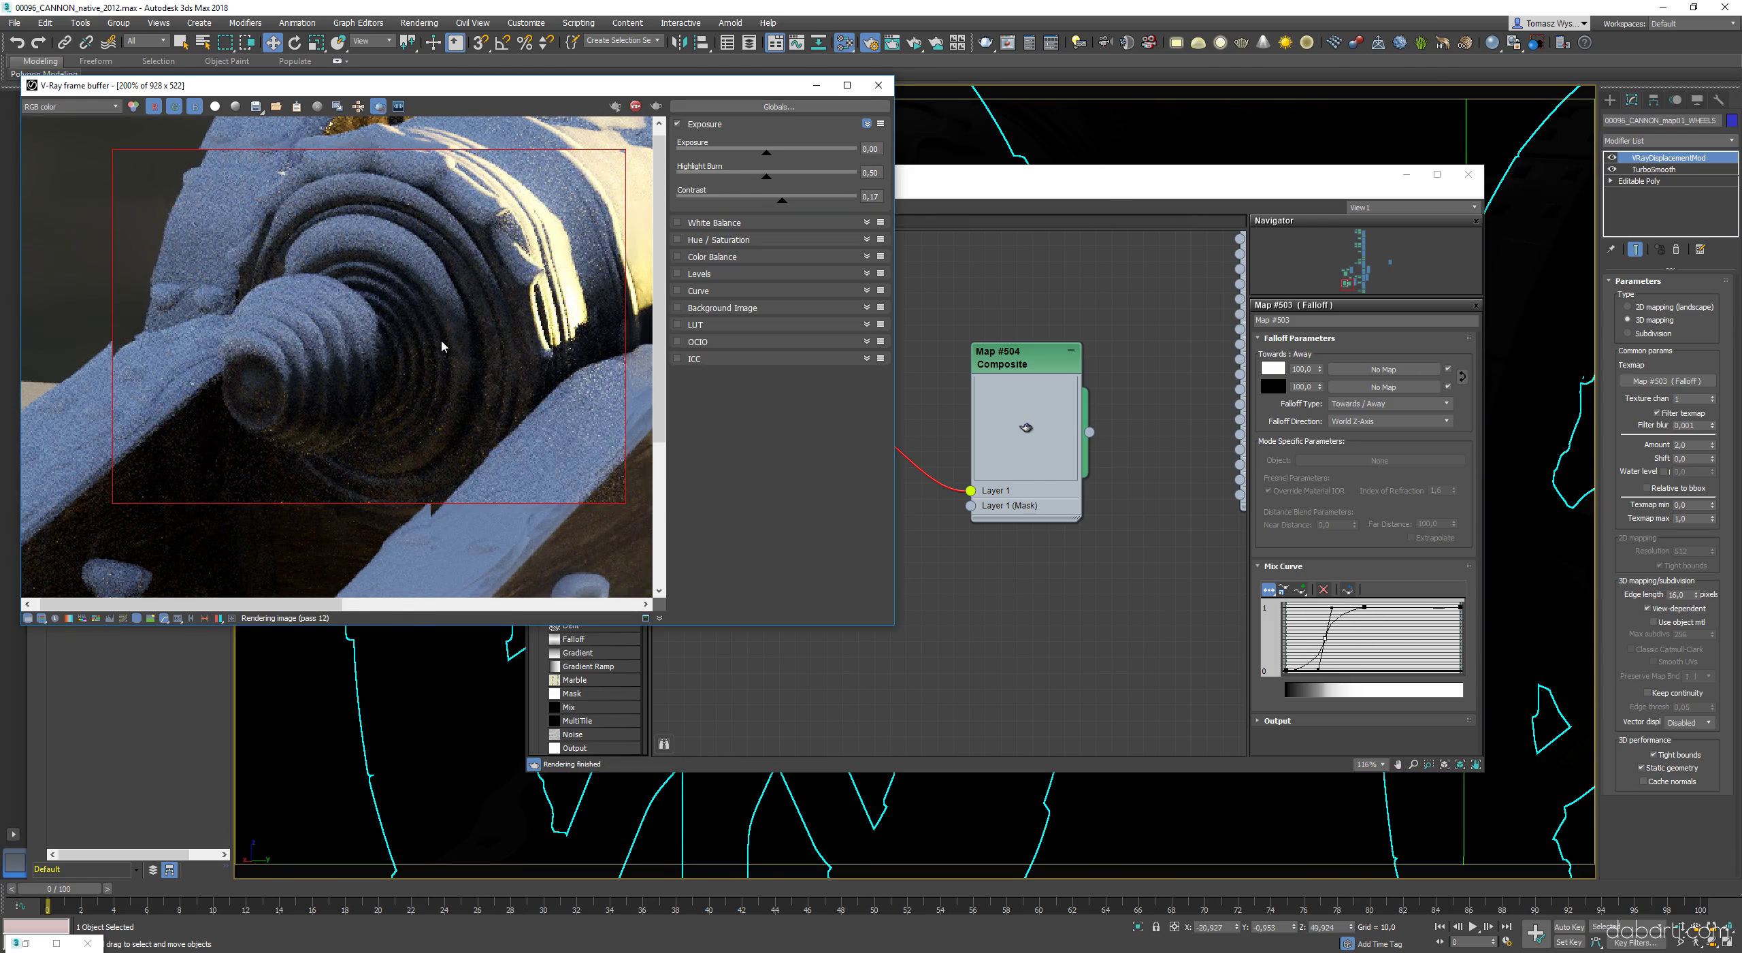
scroll(443, 346, "down", 1)
- Add a second layer to the Composite map and connect a new Noise map to it
double_click(987, 517)
left_click(1464, 354)
left_click_drag(971, 522, 813, 589)
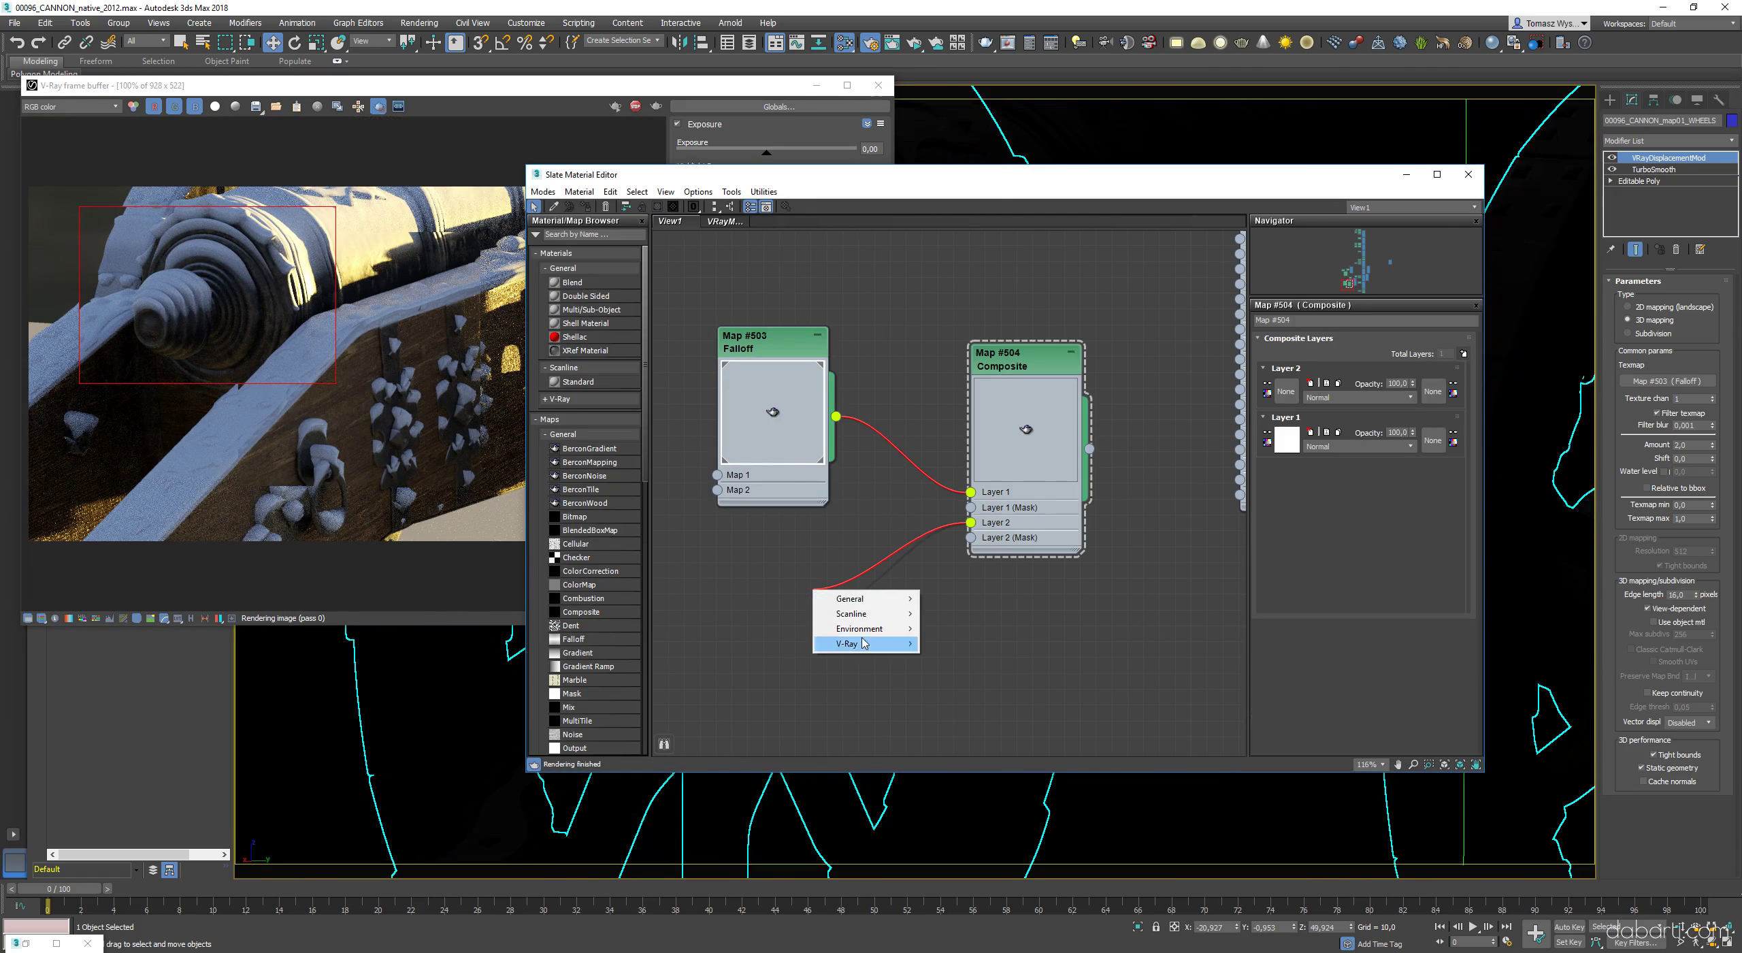
mouse_move(868, 599)
left_click(944, 355)
middle_click_drag(953, 392, 956, 355)
- Assign the Composite map as the displacement texture of the cannon wheels and body, and set the Noise size to 2
left_click_drag(1092, 412, 1673, 383)
left_click(1231, 522)
left_click(447, 763)
left_click(803, 559)
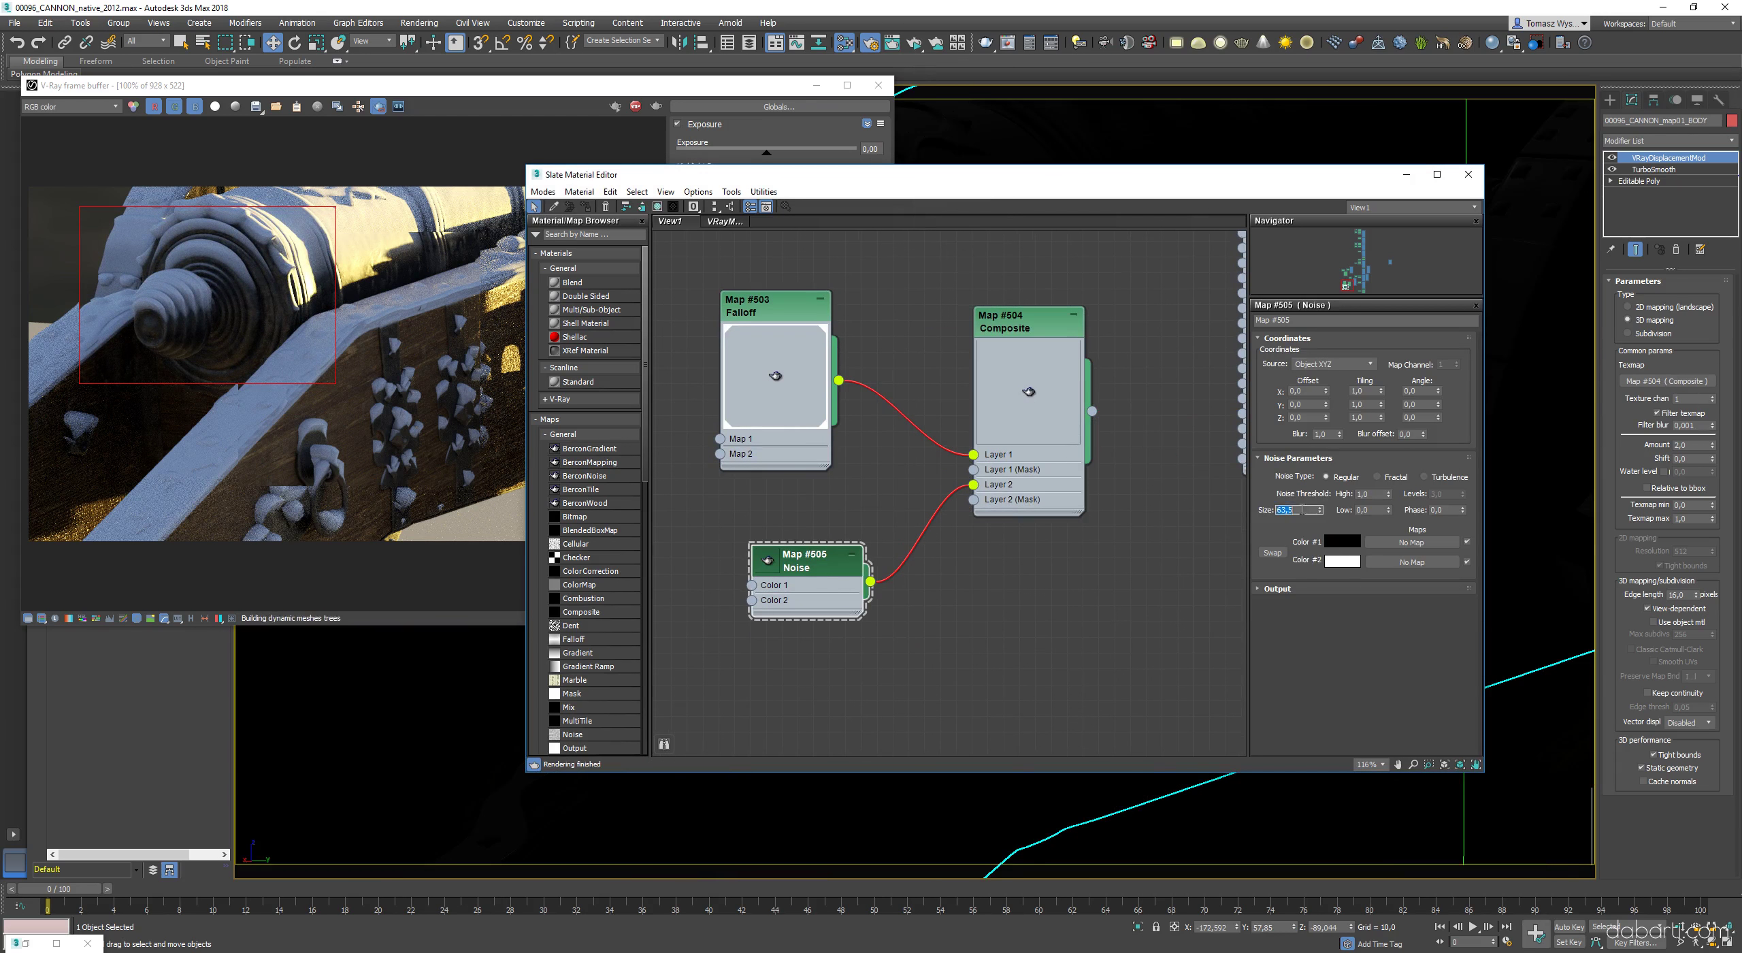
left_click(344, 370)
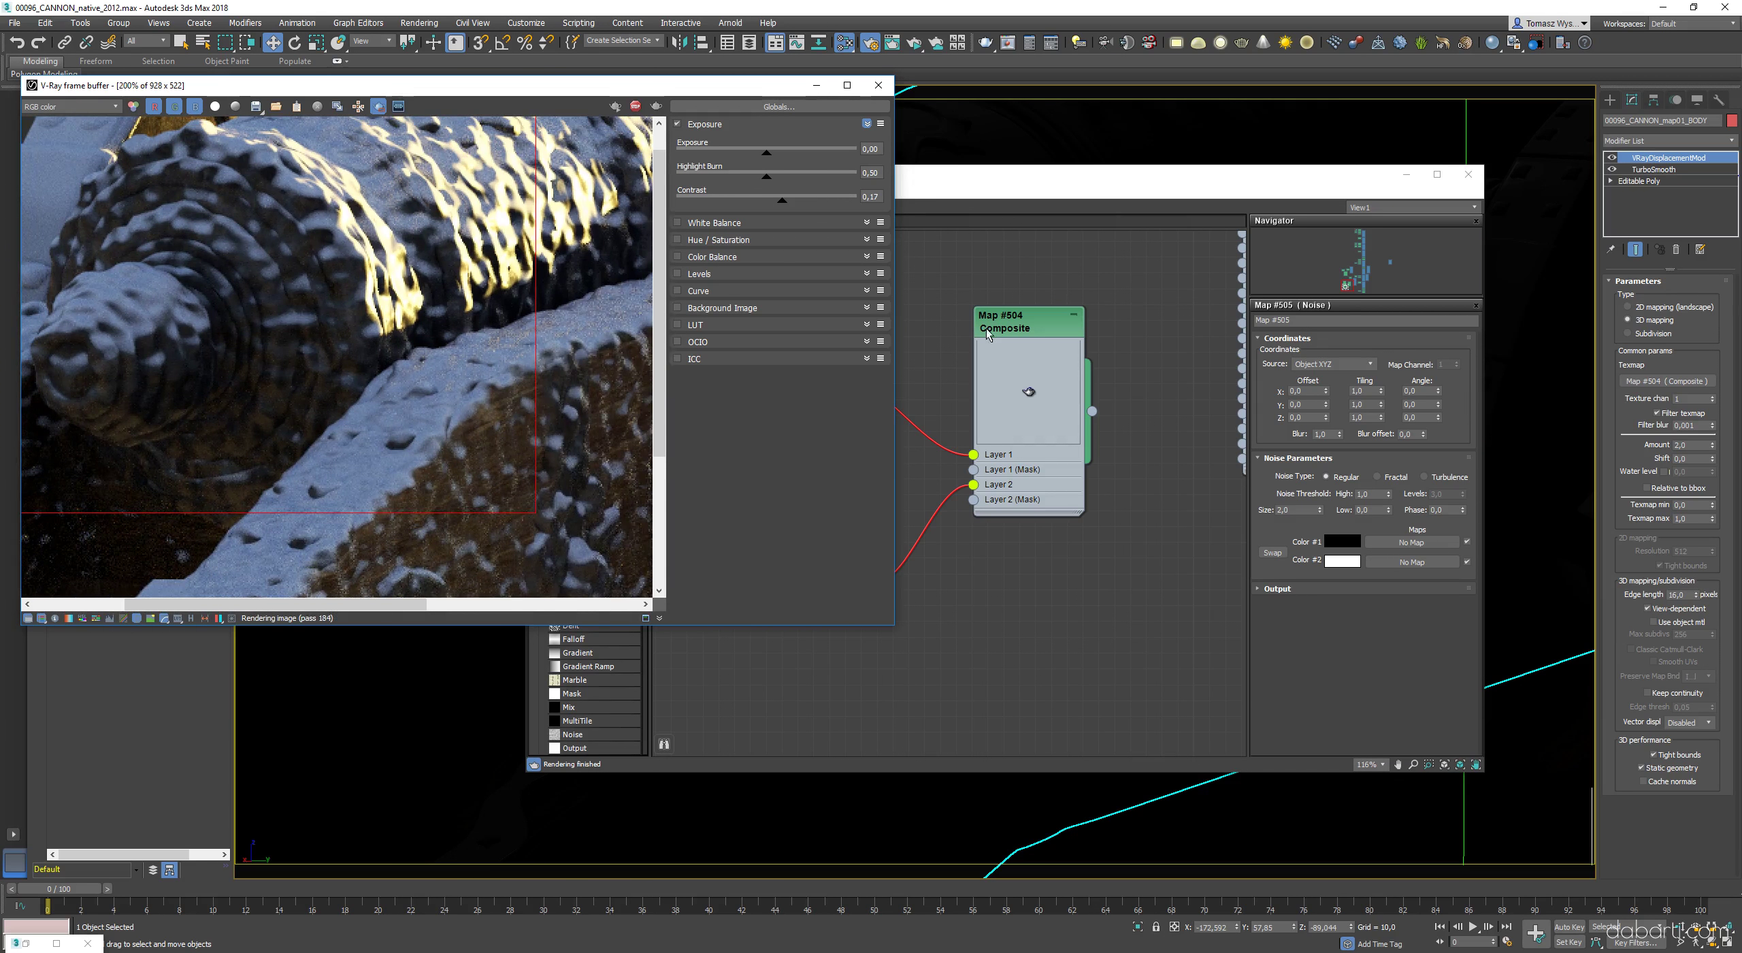
- Set Layer 2 of the Composite map to Multiply, and make the Noise fractal with size 4 and 6 levels
left_click(1021, 324)
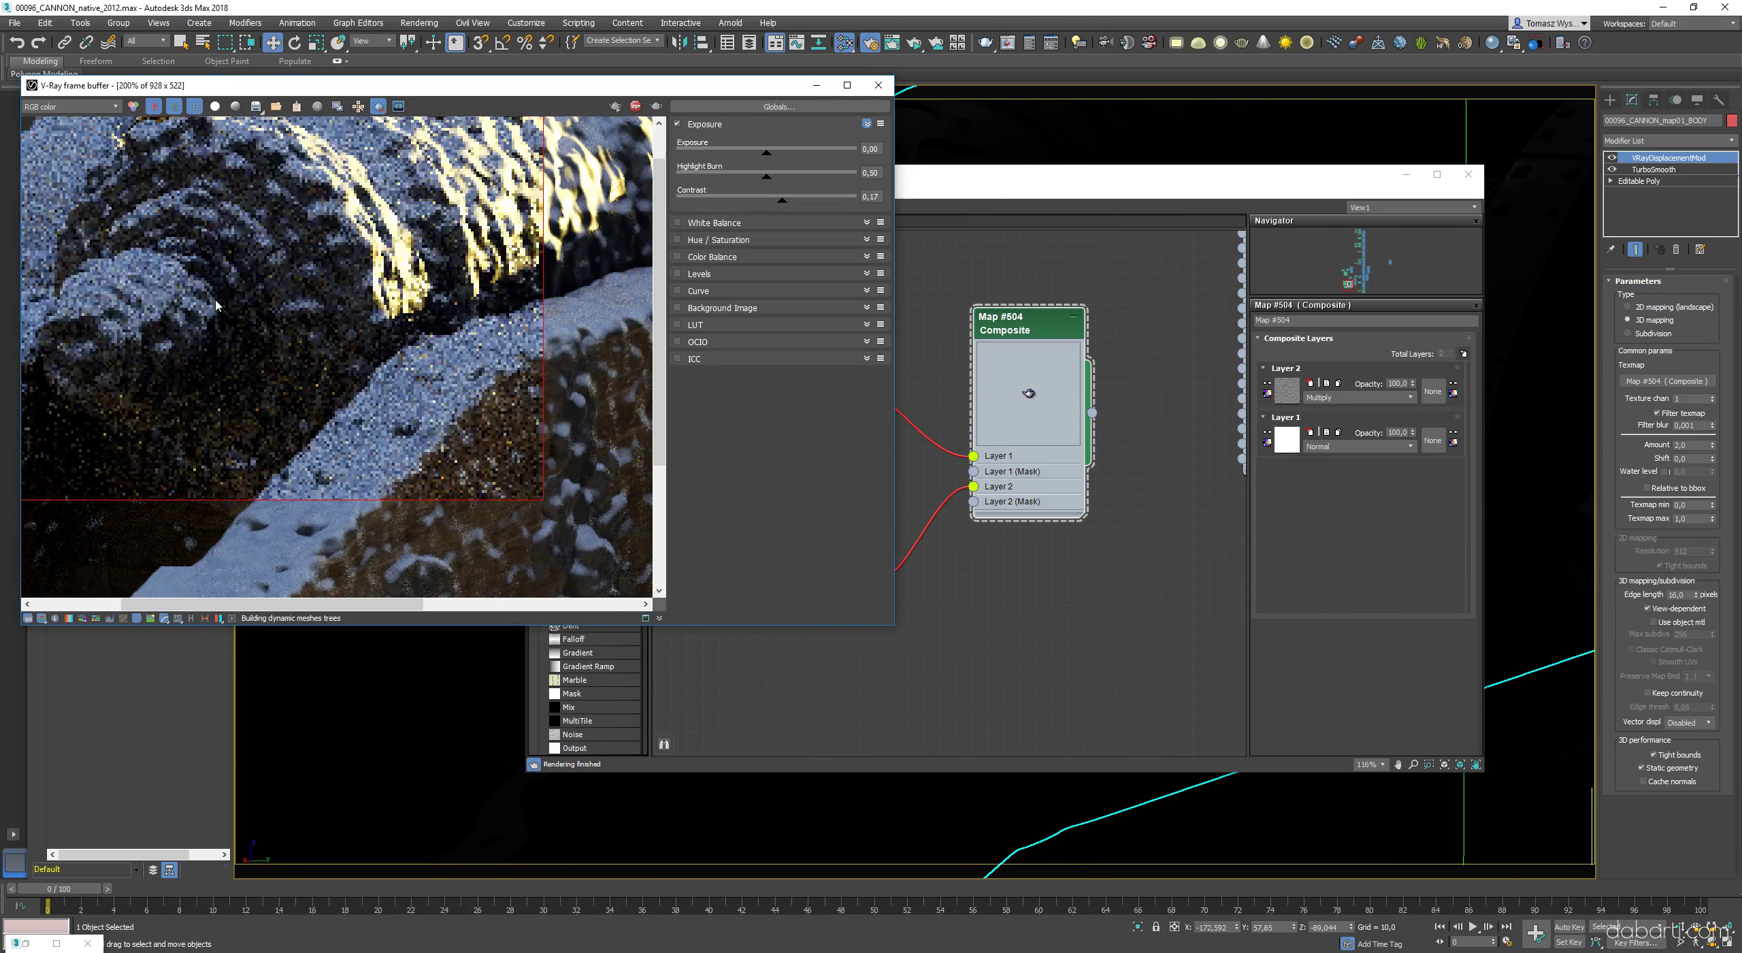
left_click(804, 561)
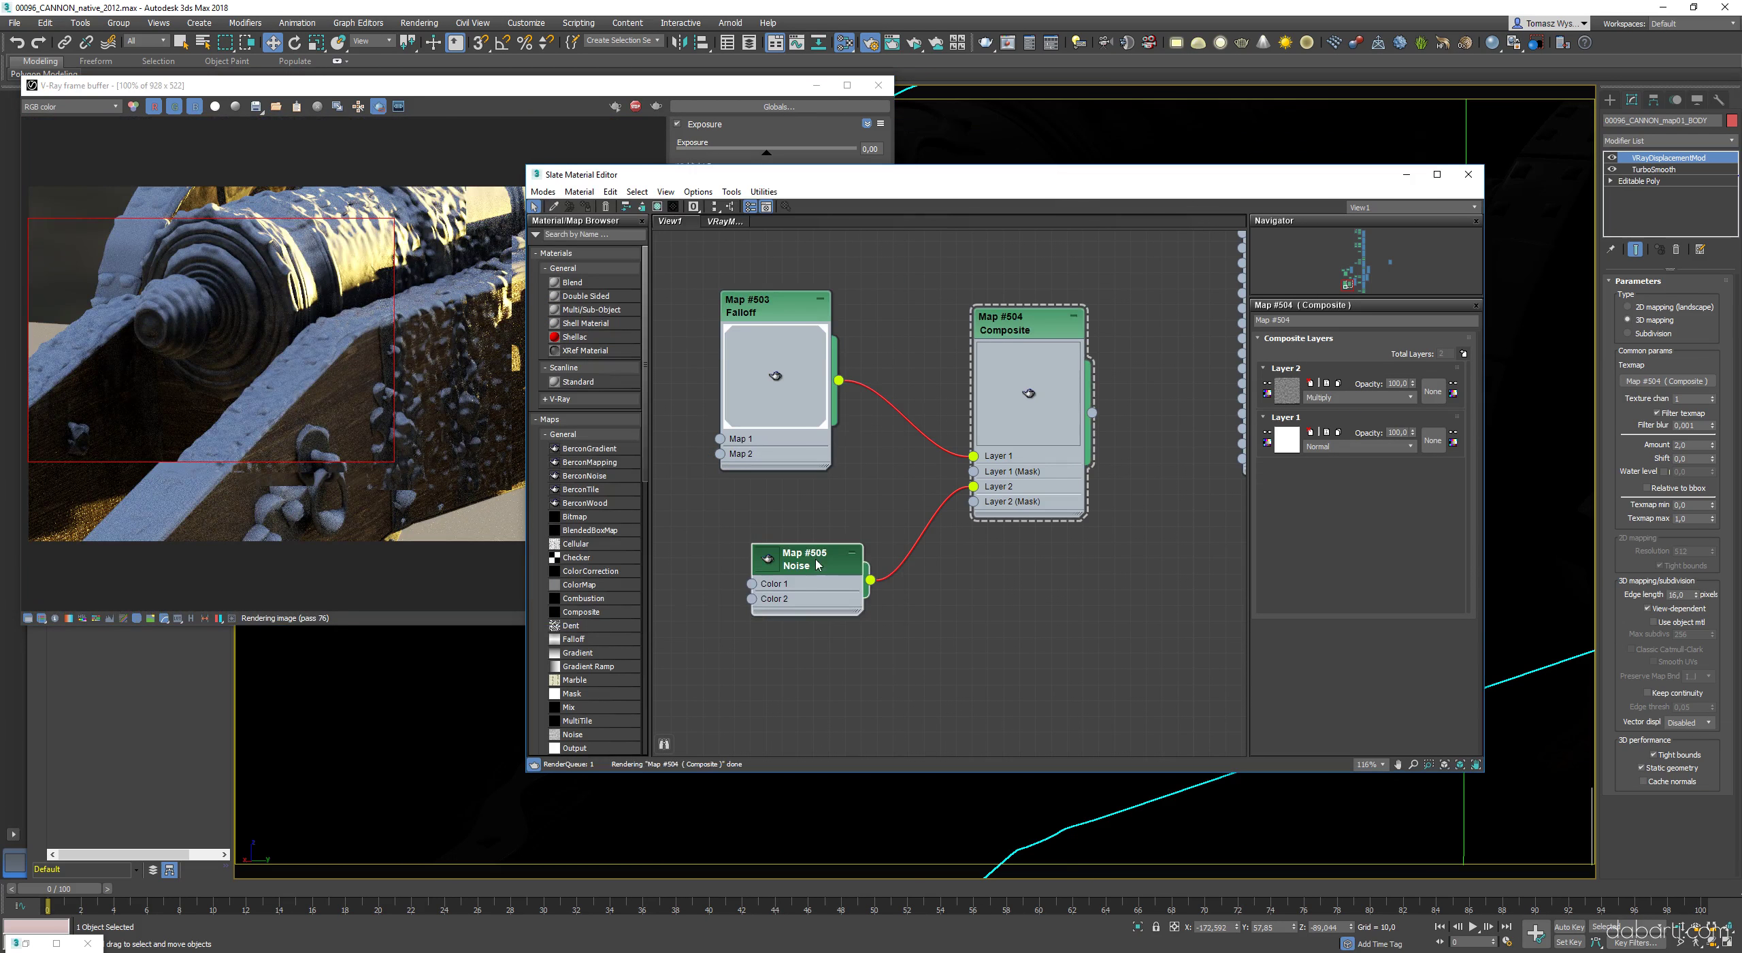
type("6")
key("Return")
- Enable the Noise's output color map, add two curve points, raise the start point and move the first added point to about 0.314, 0.695
left_click(1277, 588)
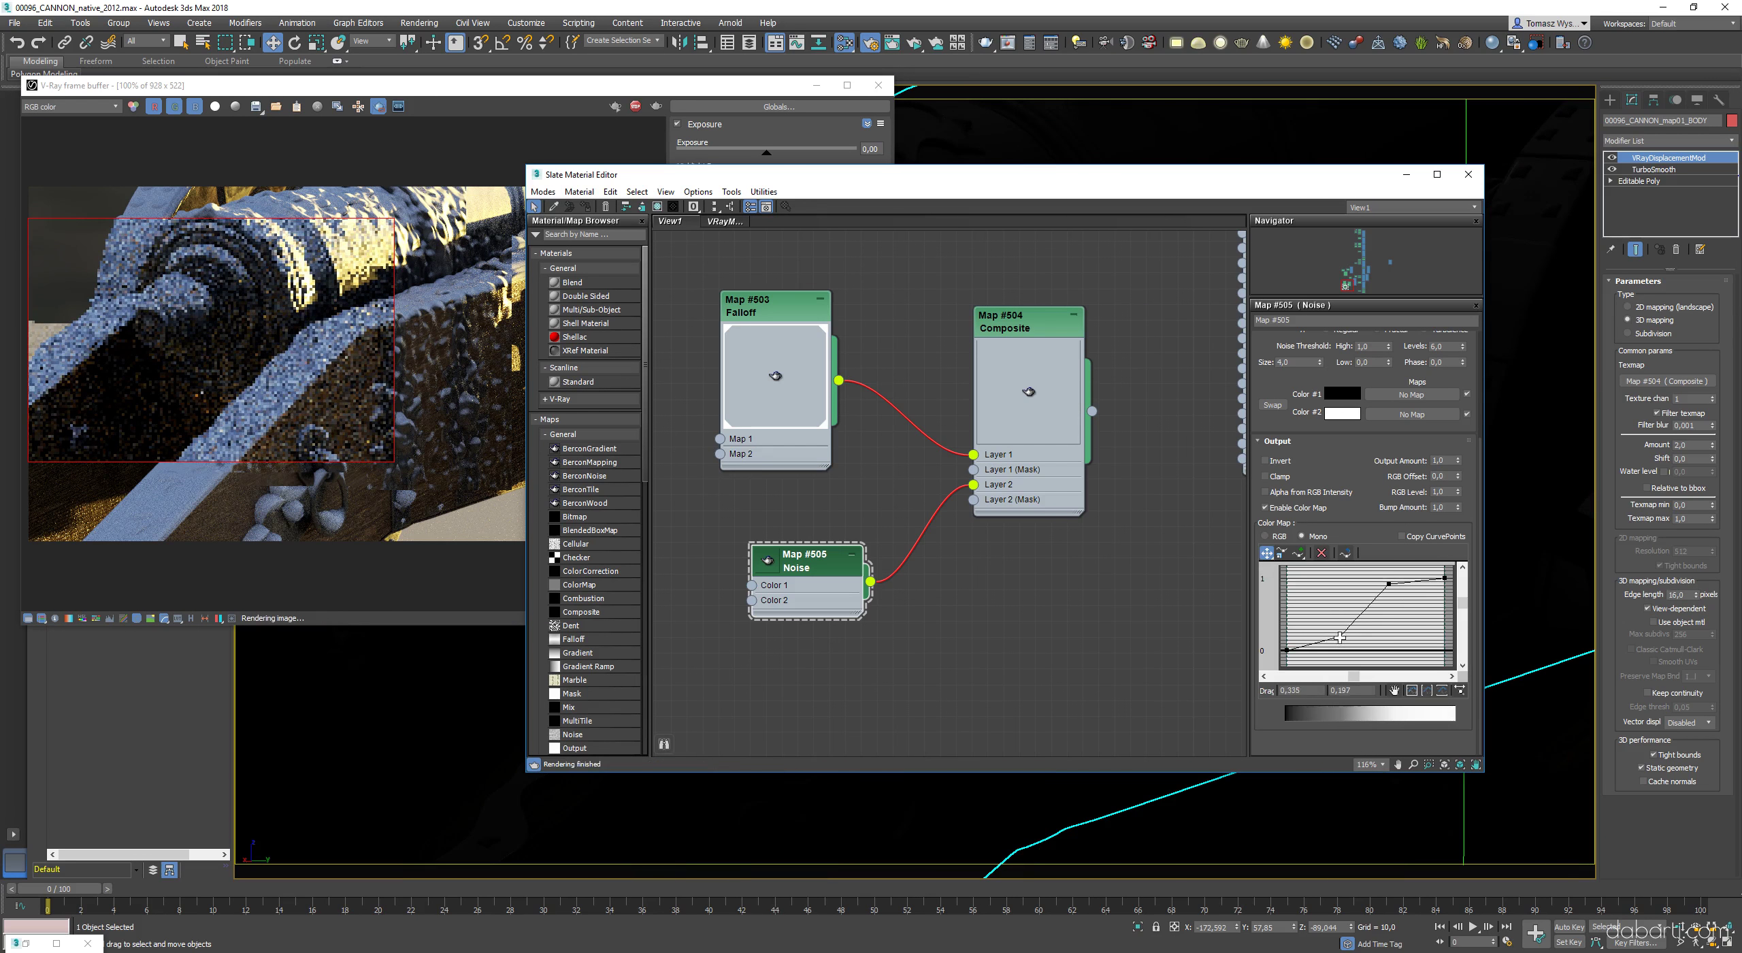
left_click(294, 352)
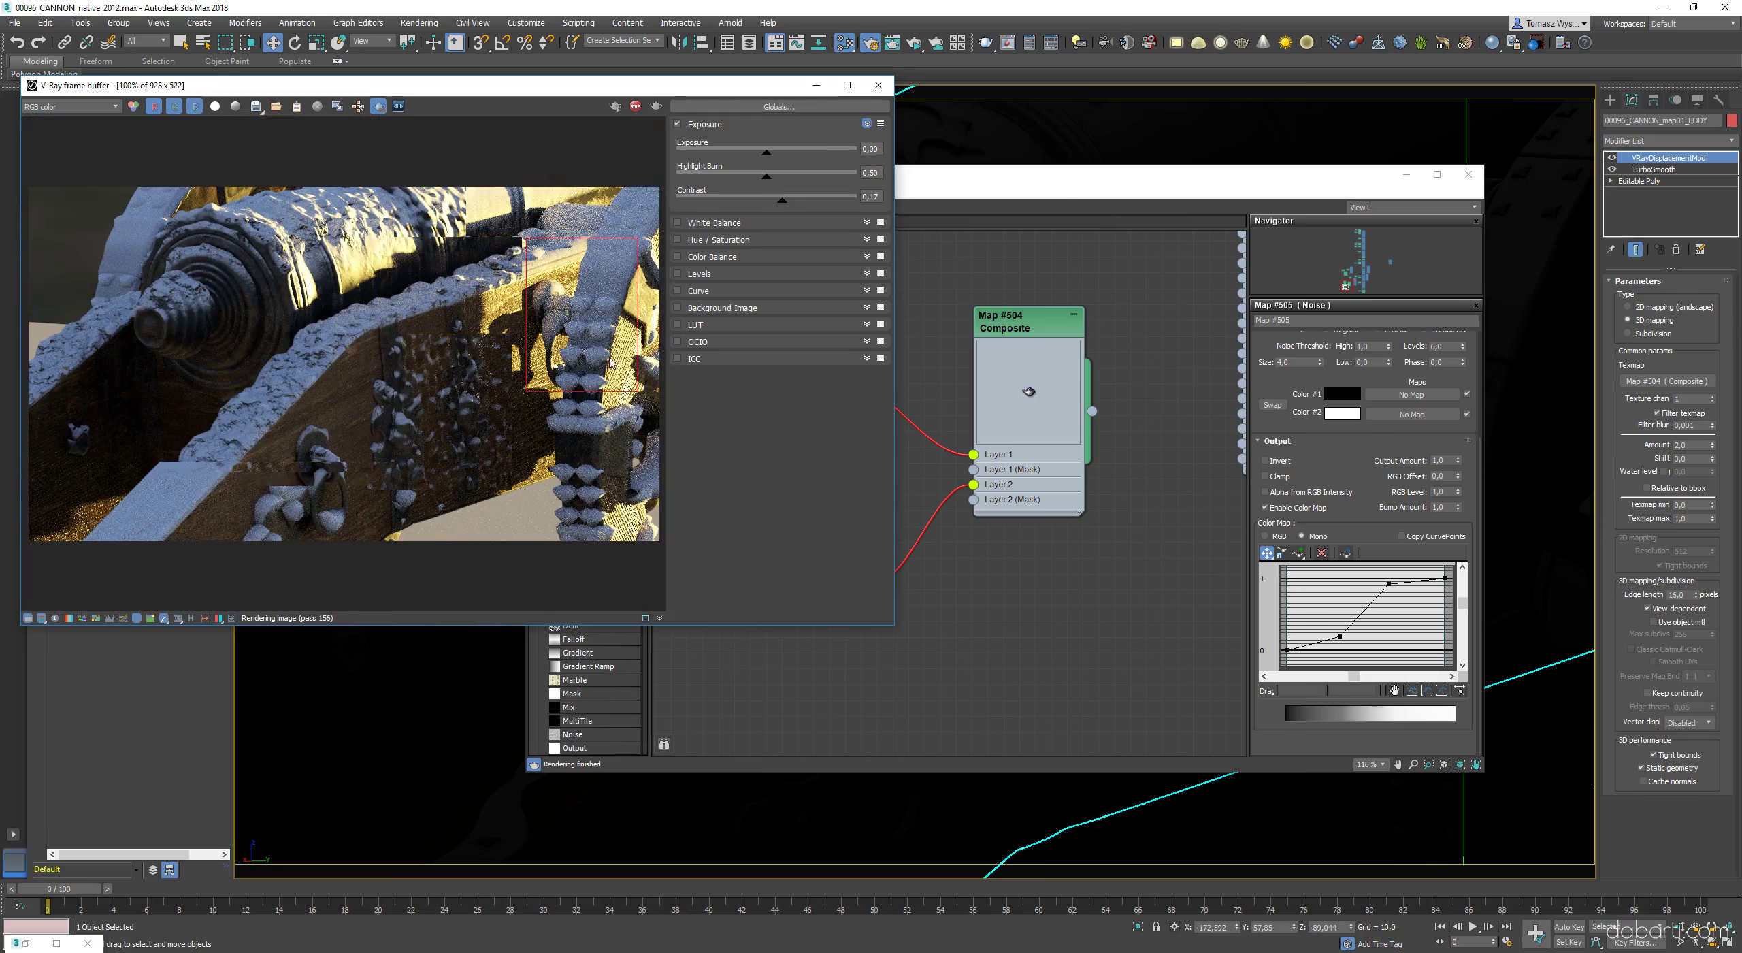
left_click(1406, 595)
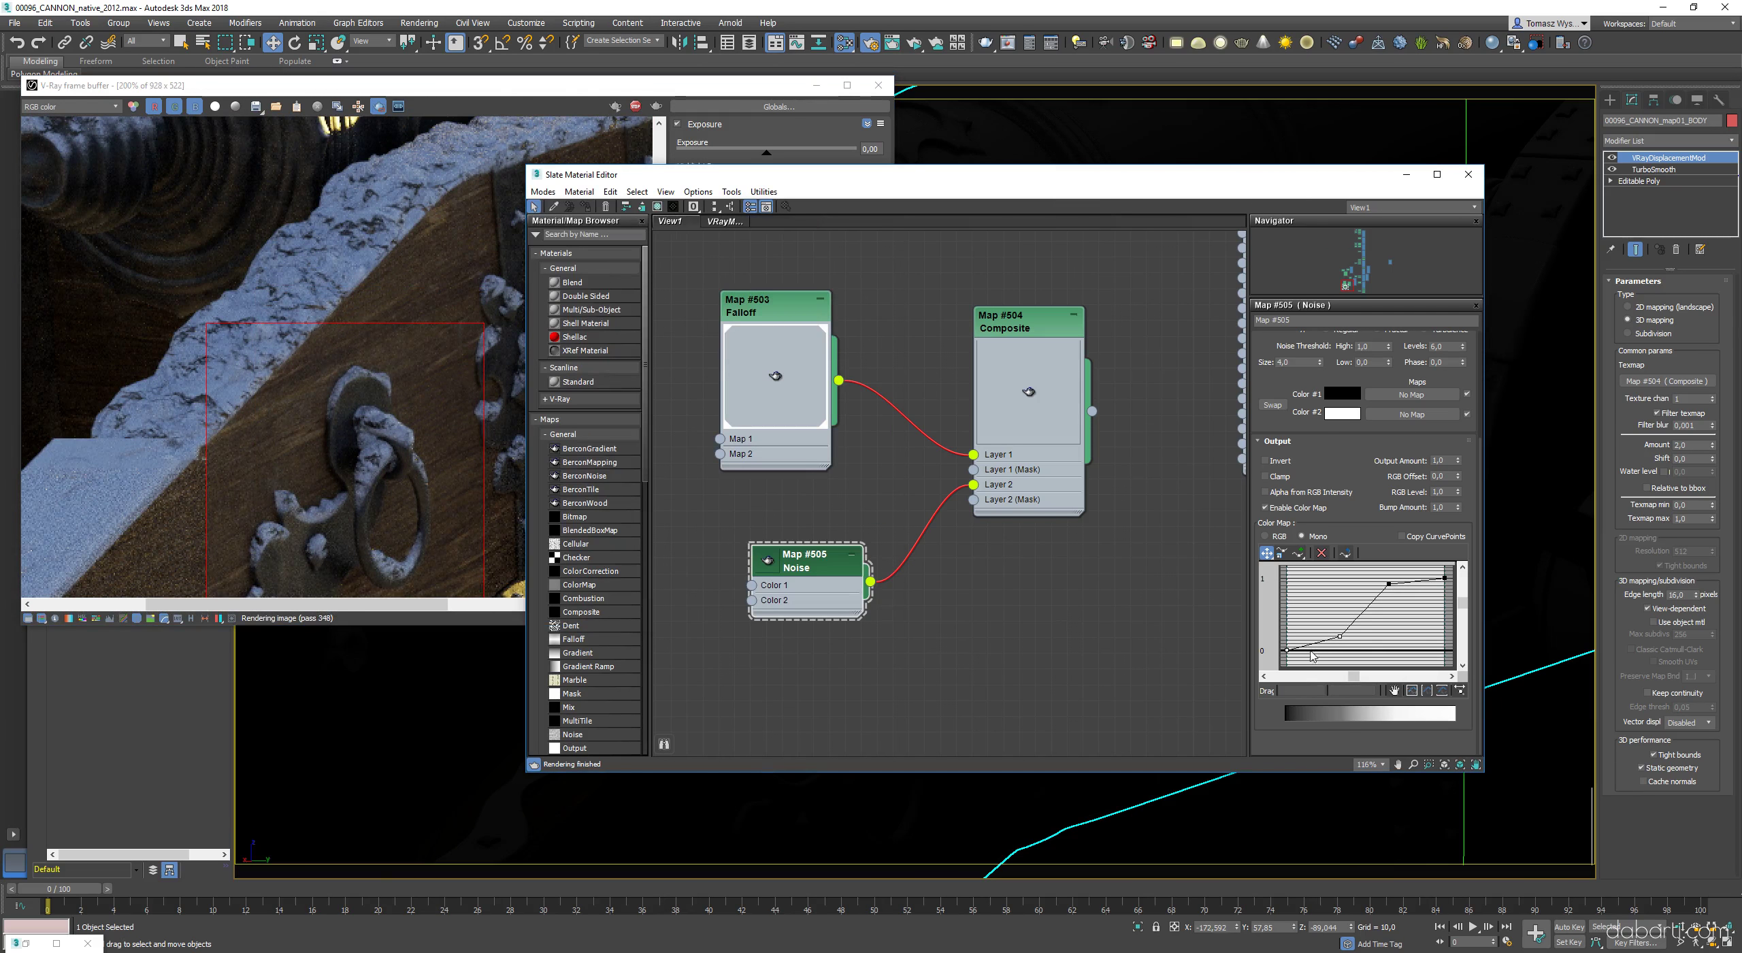
left_click(439, 485)
scroll(439, 486, "up", 1)
scroll(338, 377, "down", 1)
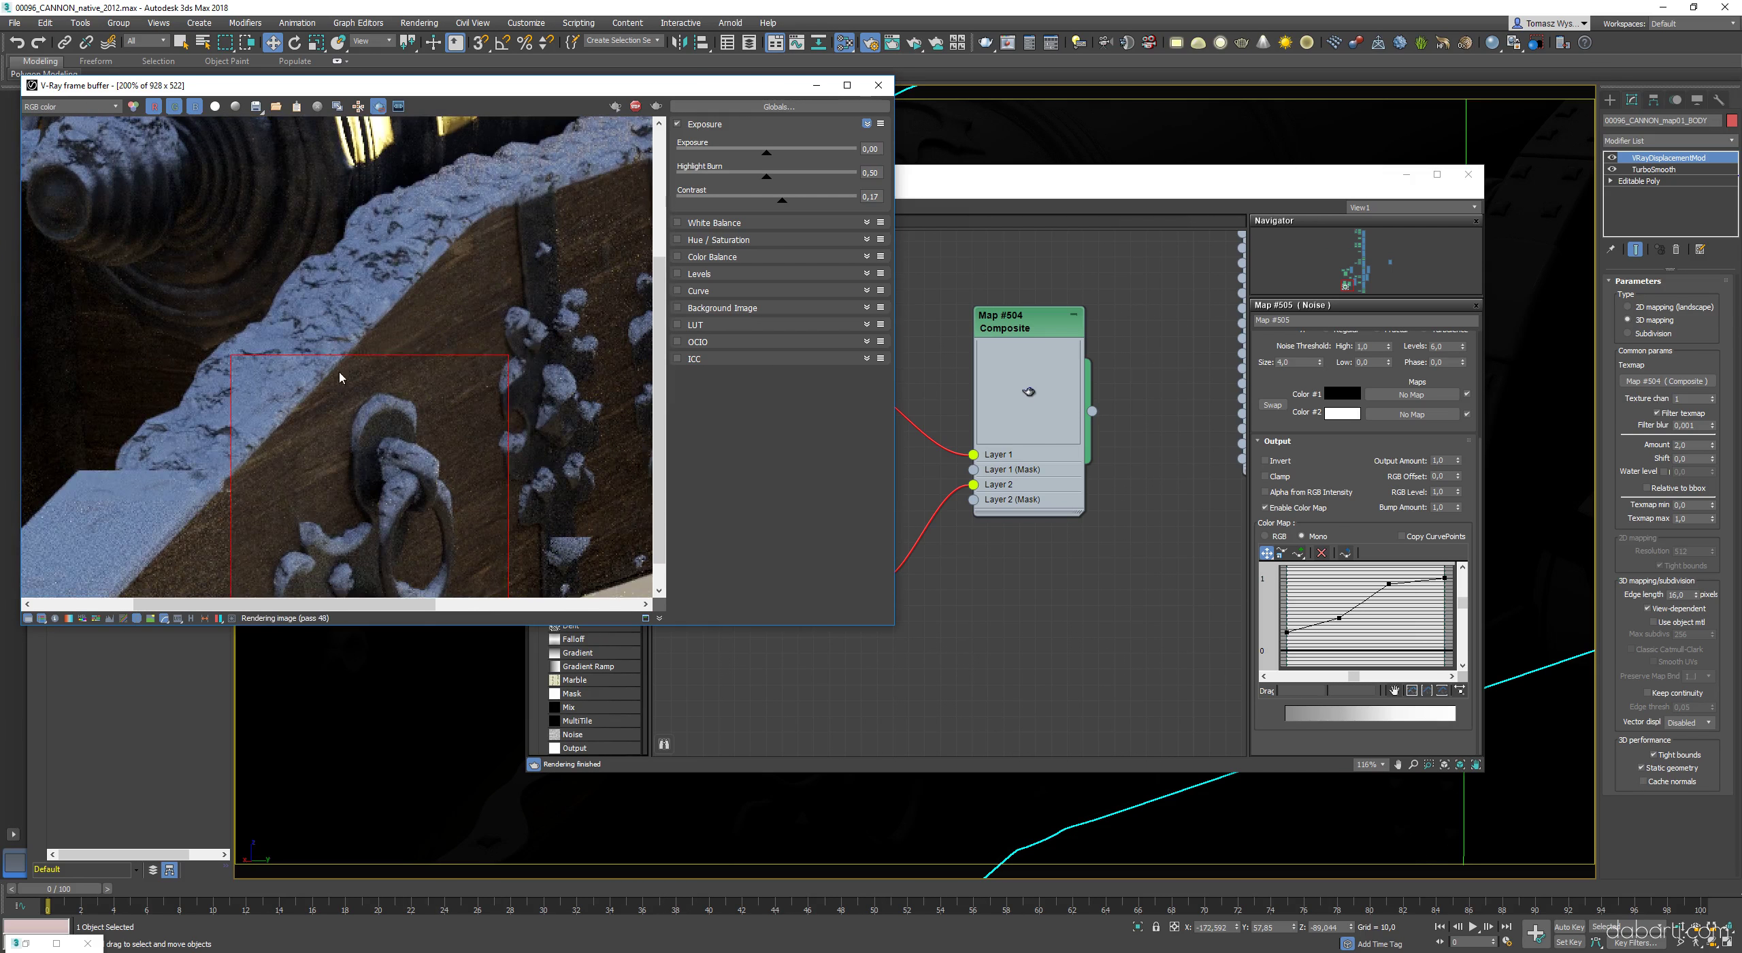
scroll(338, 377, "up", 1)
scroll(463, 311, "up", 1)
left_click(1339, 618)
left_click_drag(1340, 618, 1337, 600)
- Examine the noise displacement up close on the wooden carriage, the cannon's rear knob and the barrel by moving the render region
left_click(397, 494)
scroll(397, 494, "down", 1)
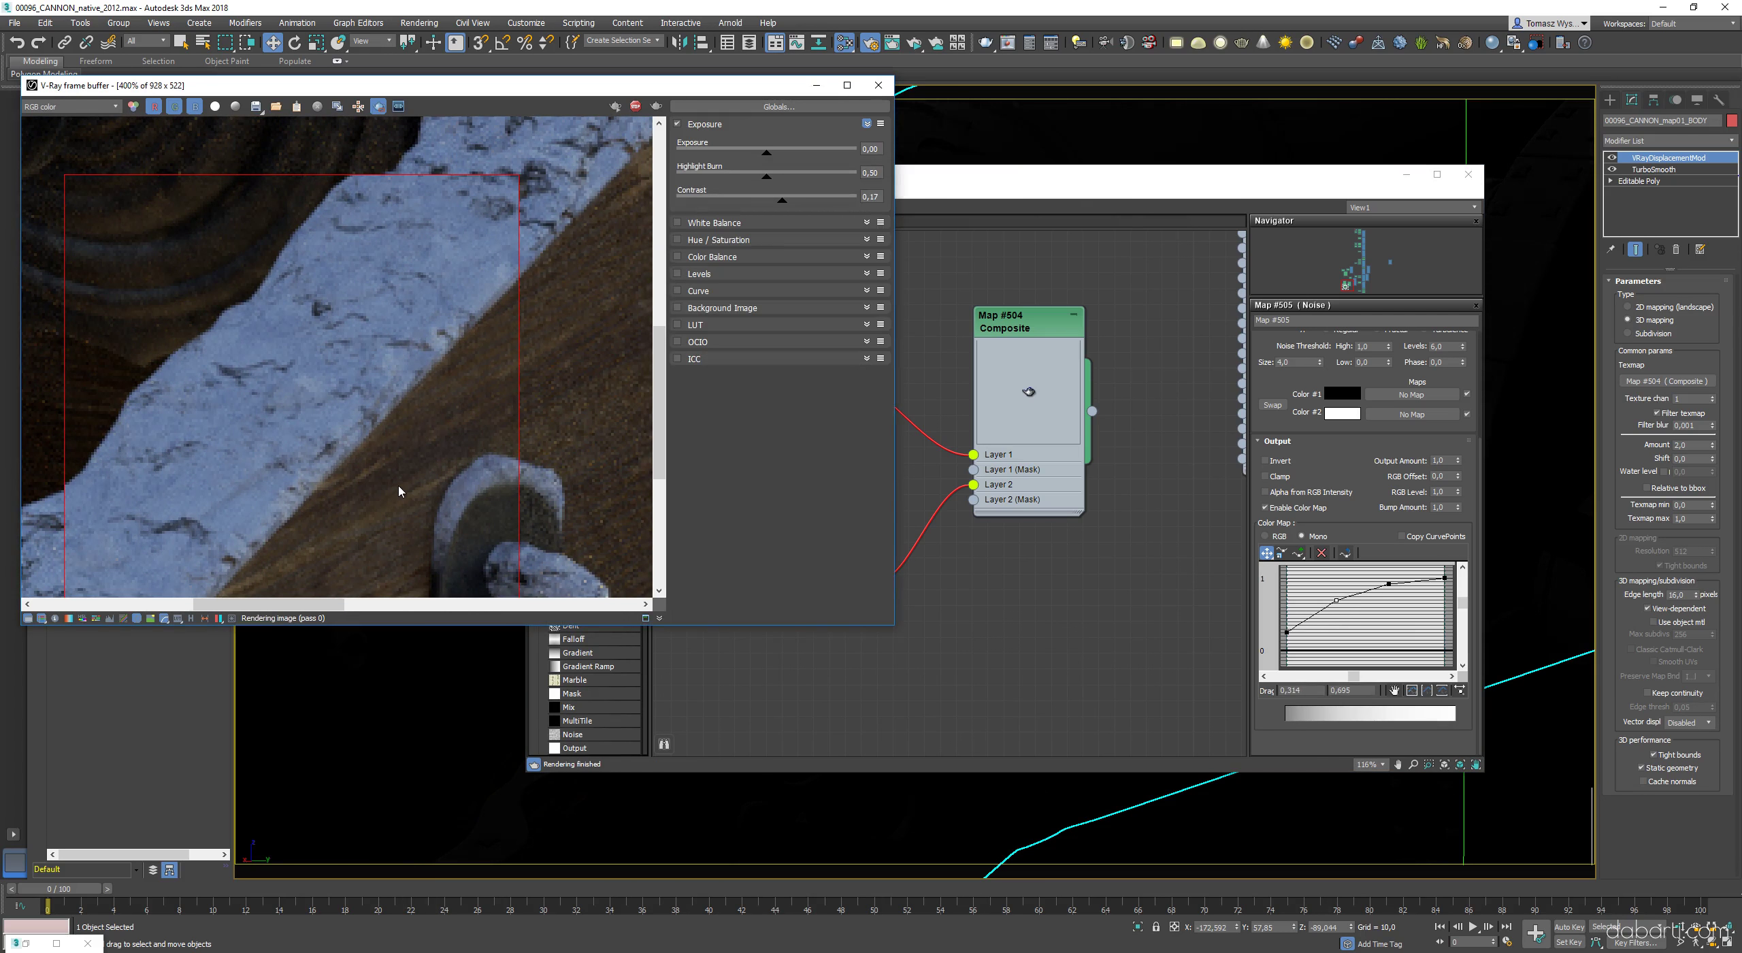
scroll(401, 490, "down", 1)
middle_click_drag(197, 252, 358, 377)
left_click_drag(243, 269, 470, 467)
scroll(232, 370, "up", 1)
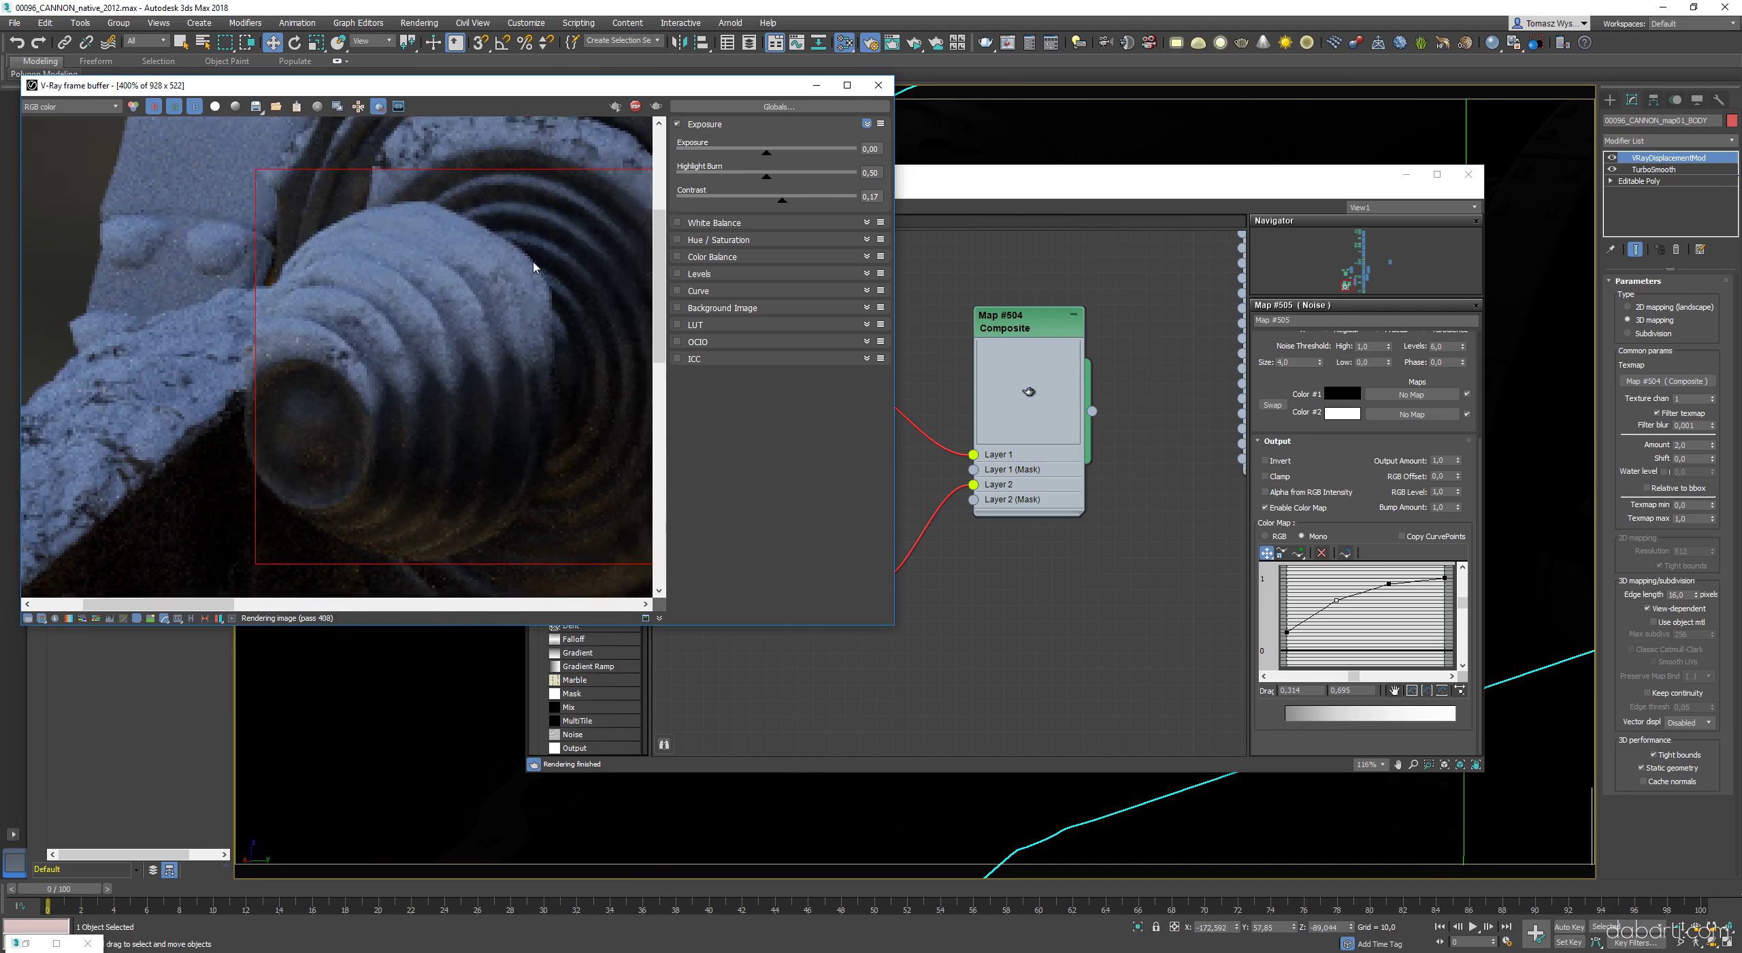
scroll(533, 262, "down", 1)
middle_click_drag(435, 286, 170, 327)
left_click_drag(159, 117, 546, 364)
scroll(340, 255, "up", 1)
scroll(357, 251, "down", 1)
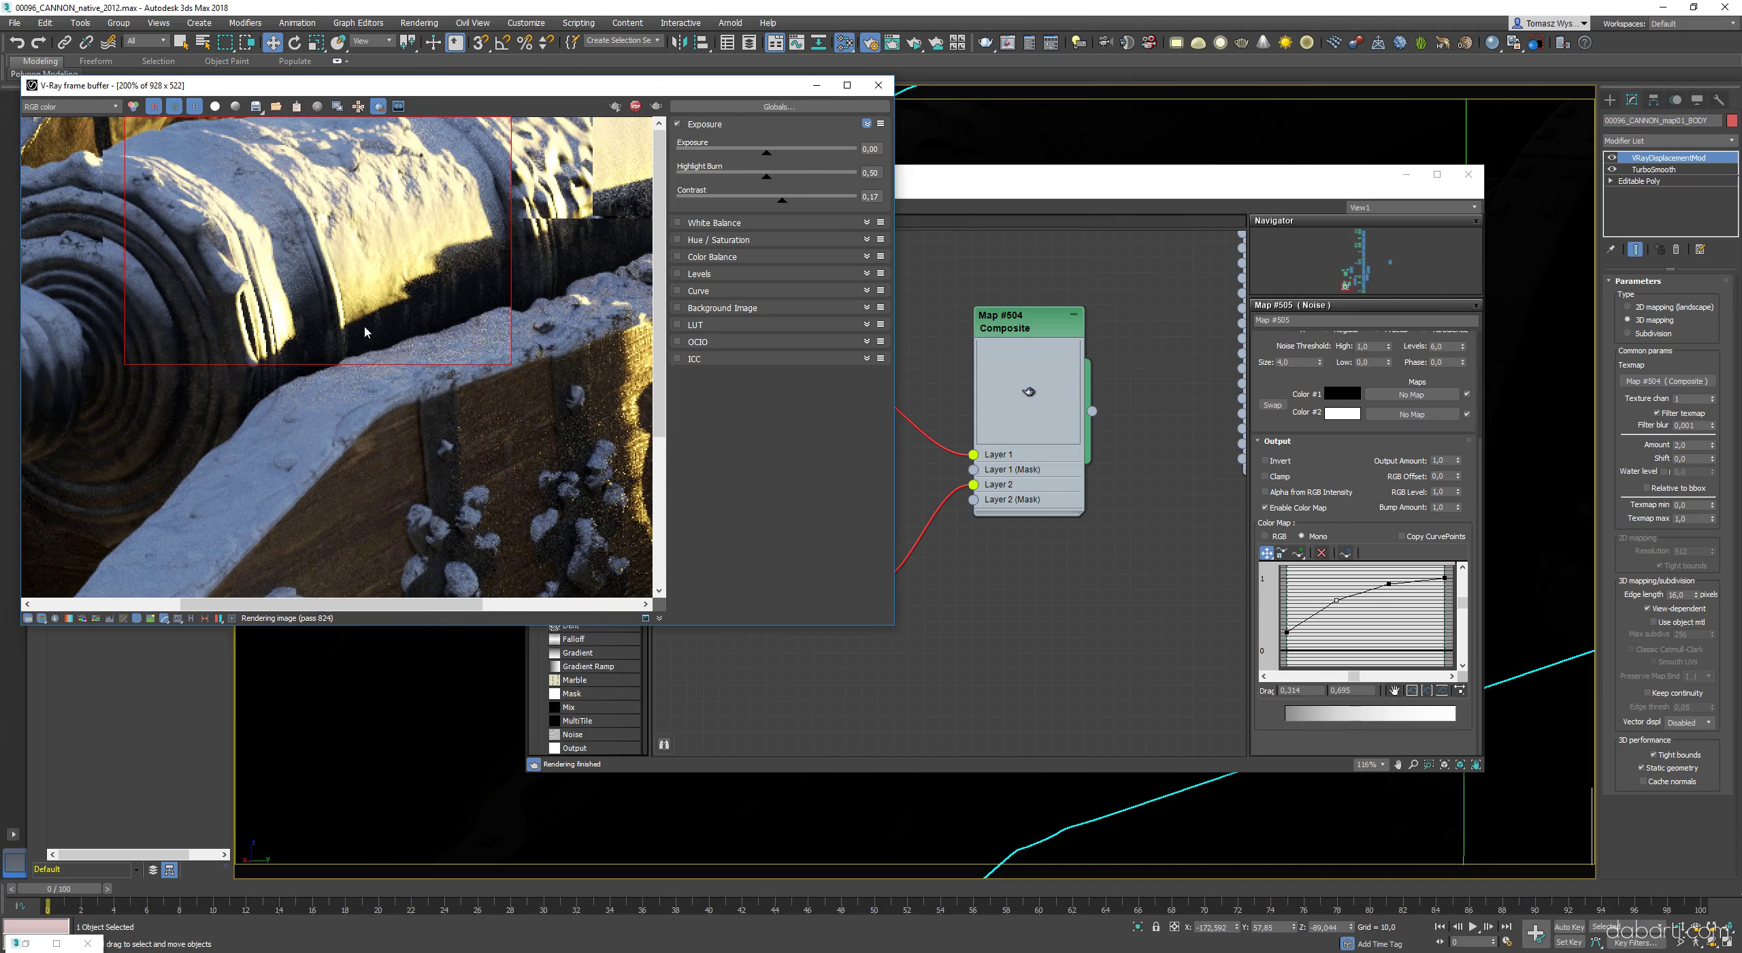
- Set the Noise size to 12 and check the displaced snow on the barrel up close
left_click(942, 300)
double_click(778, 308)
double_click(810, 555)
double_click(1293, 510)
type("12")
key("Return")
left_click(435, 381)
scroll(355, 348, "up", 1)
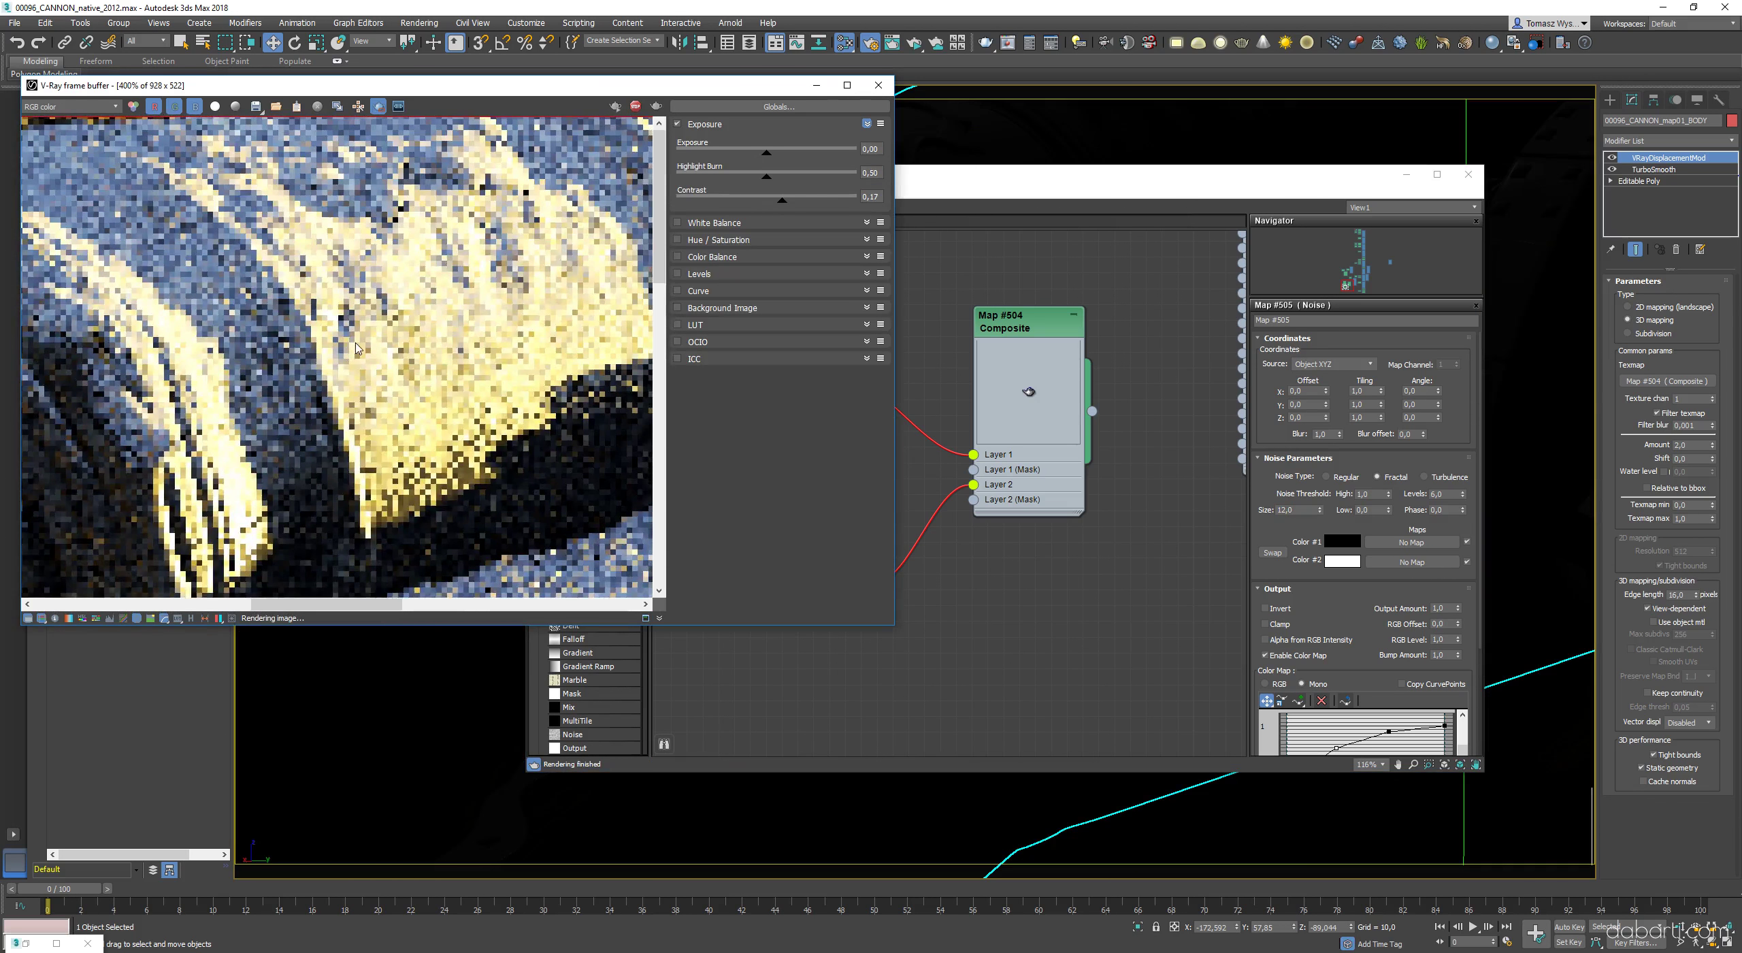
scroll(386, 262, "up", 2)
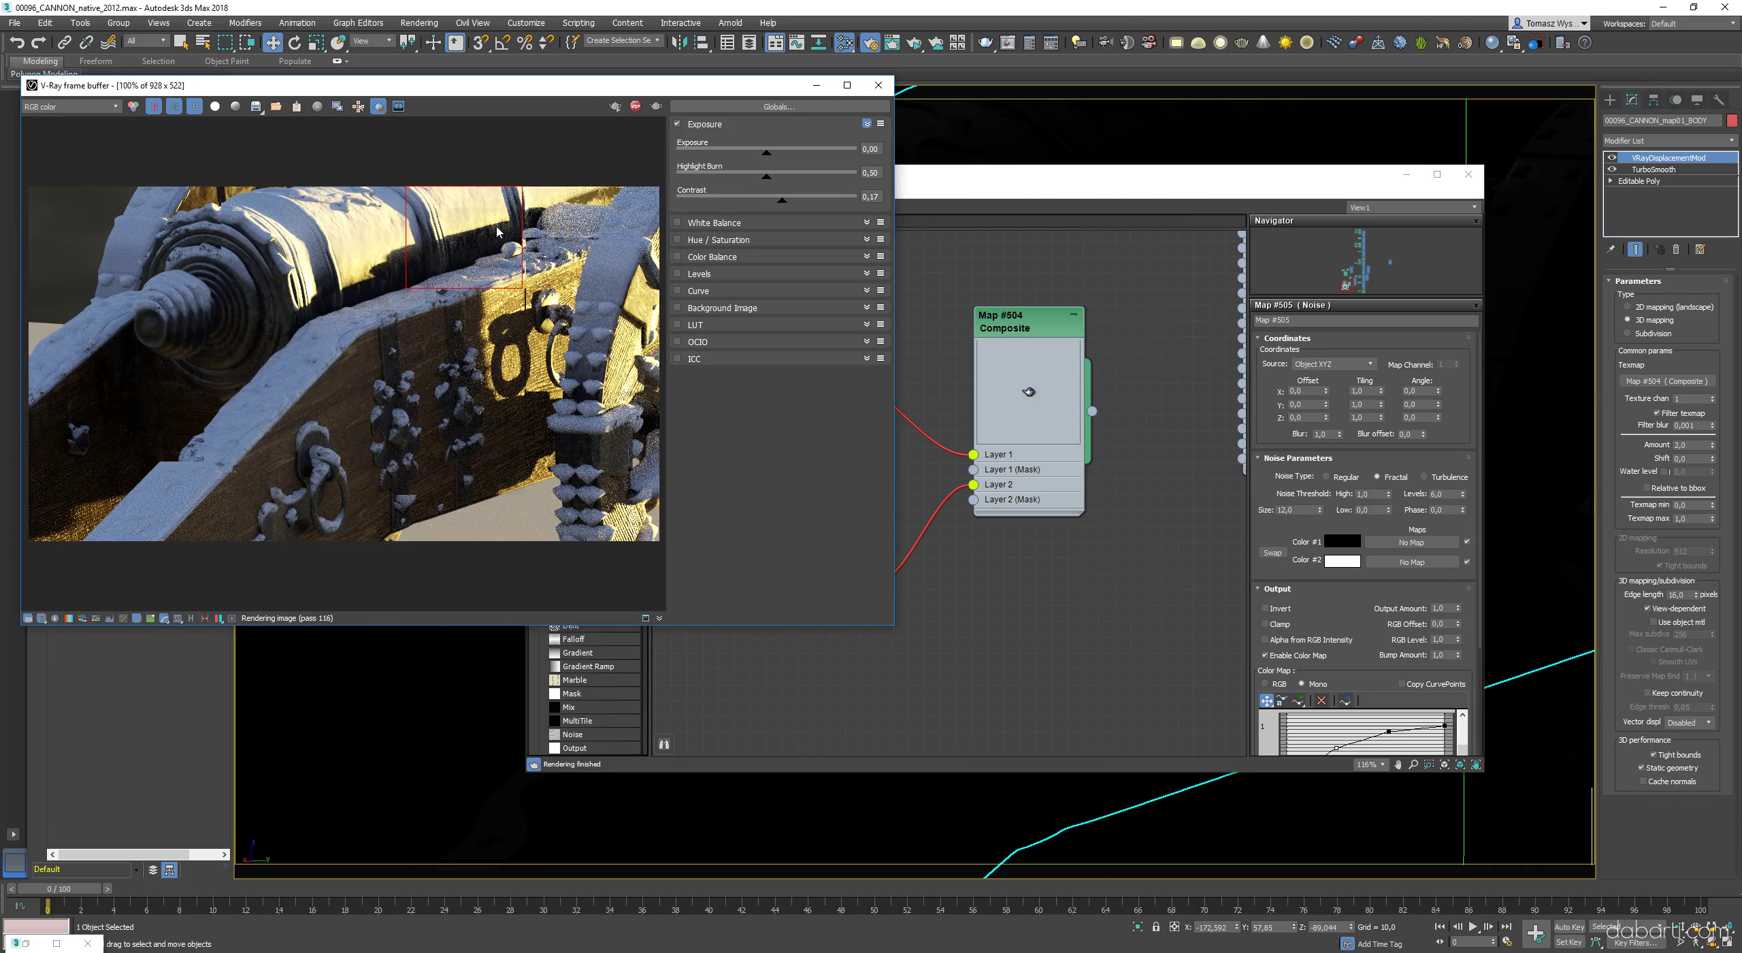
- Assign the Composite map as an instance to the displacement texture of the cannon wheels
left_click(1218, 196)
key("F3")
left_click_drag(1093, 411, 1668, 381)
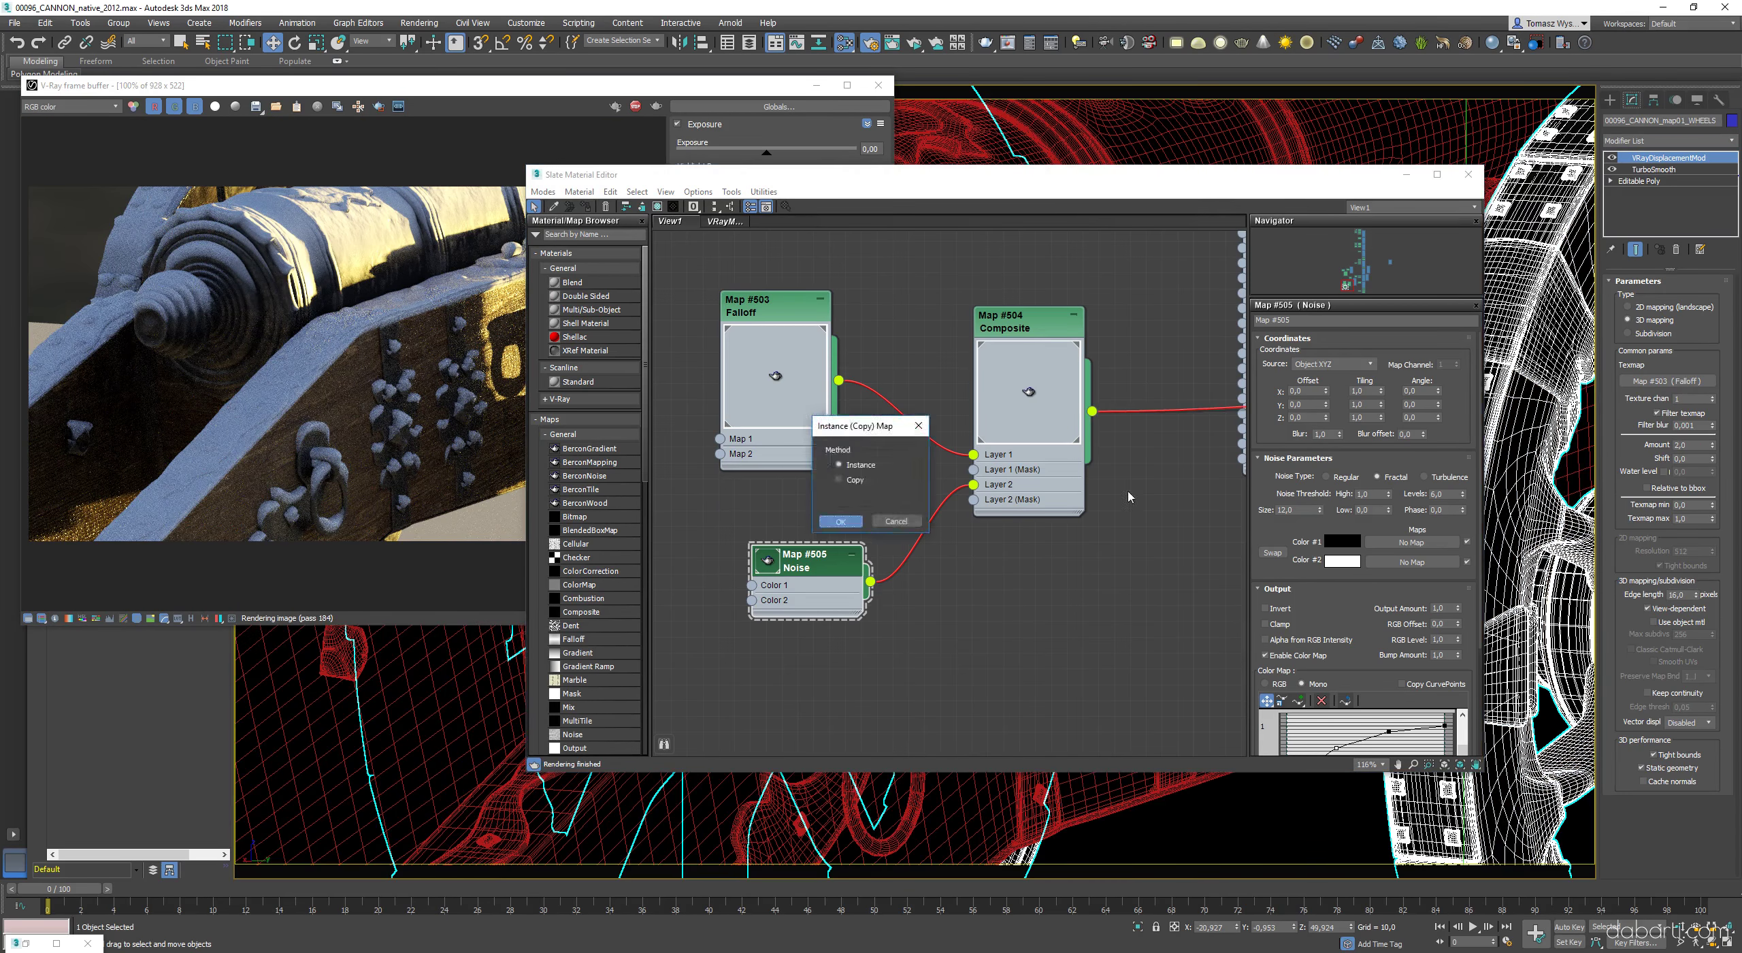
left_click(844, 522)
- Minimize the material editor, zoom out to the whole cannon and examine its render from behind
left_click(1407, 175)
key("F3")
scroll(1293, 544, "down", 5)
left_click(1525, 803)
key("F4")
middle_click_drag(1021, 565, 1108, 524, "alt")
left_click_drag(1109, 524, 1096, 519)
key("F3")
scroll(214, 352, "up", 1)
scroll(231, 361, "down", 1)
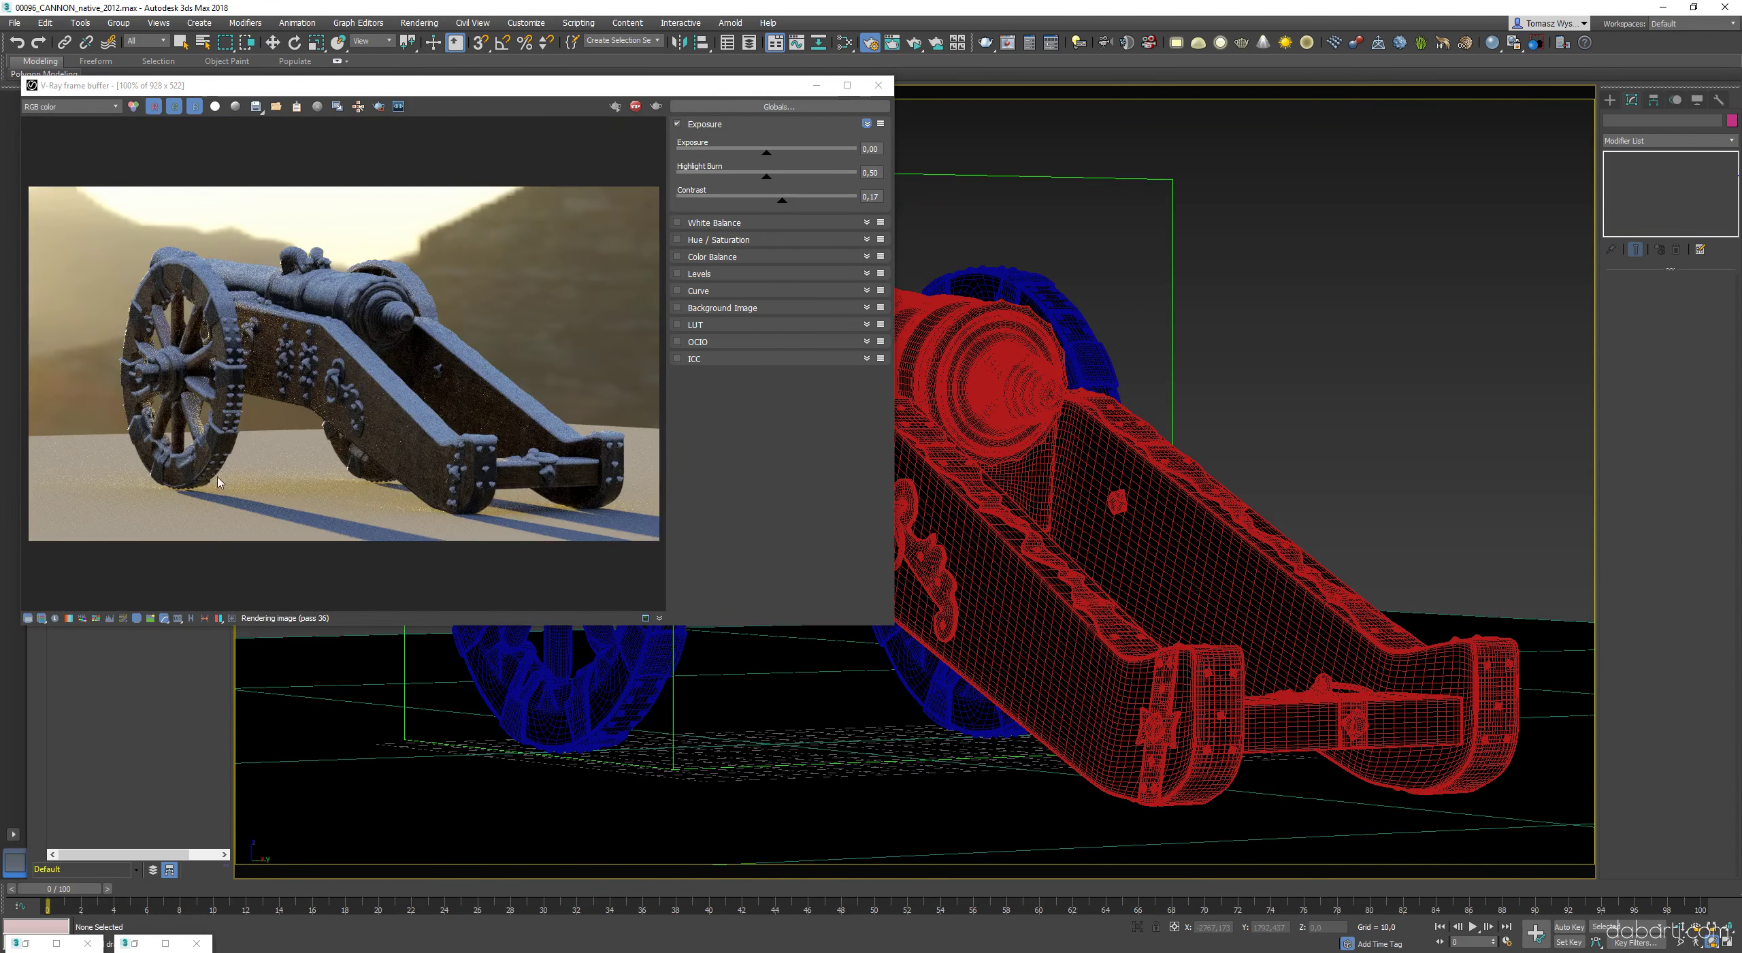
- Orbit around the cannon to examine the snow on its wheels and barrel from the side and the muzzle end
scroll(340, 402, "up", 1)
scroll(358, 401, "down", 1)
middle_click_drag(1326, 470, 1308, 473, "alt")
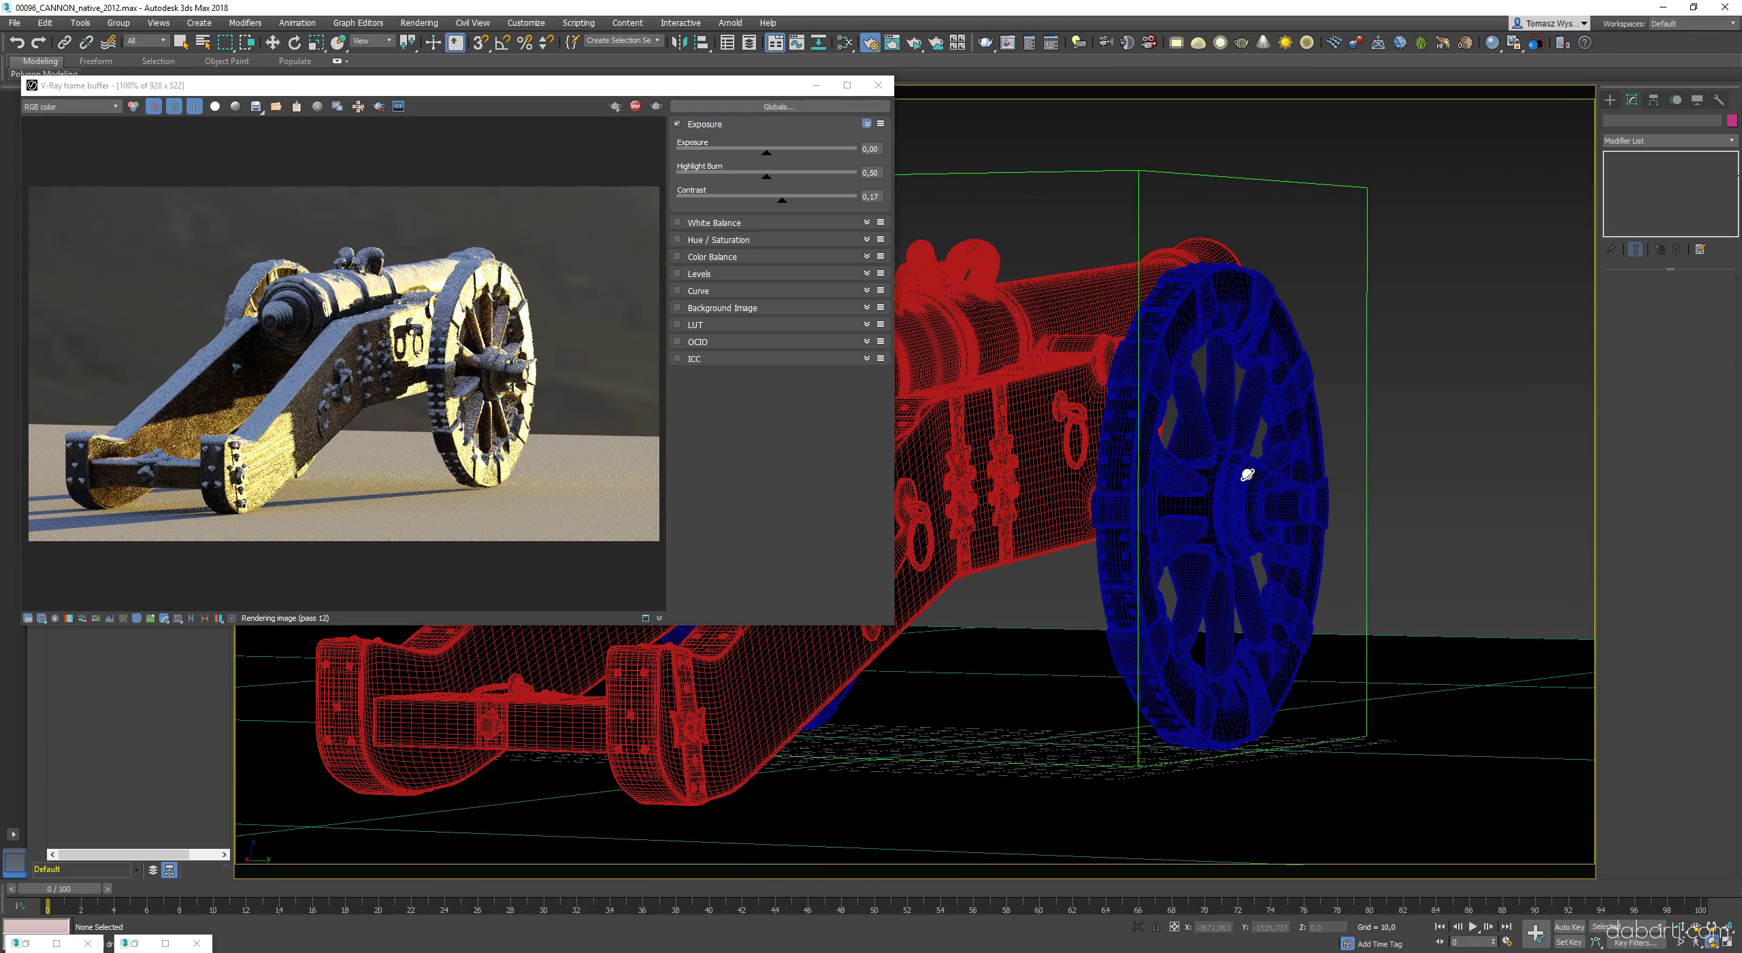
left_click_drag(1247, 474, 1199, 485)
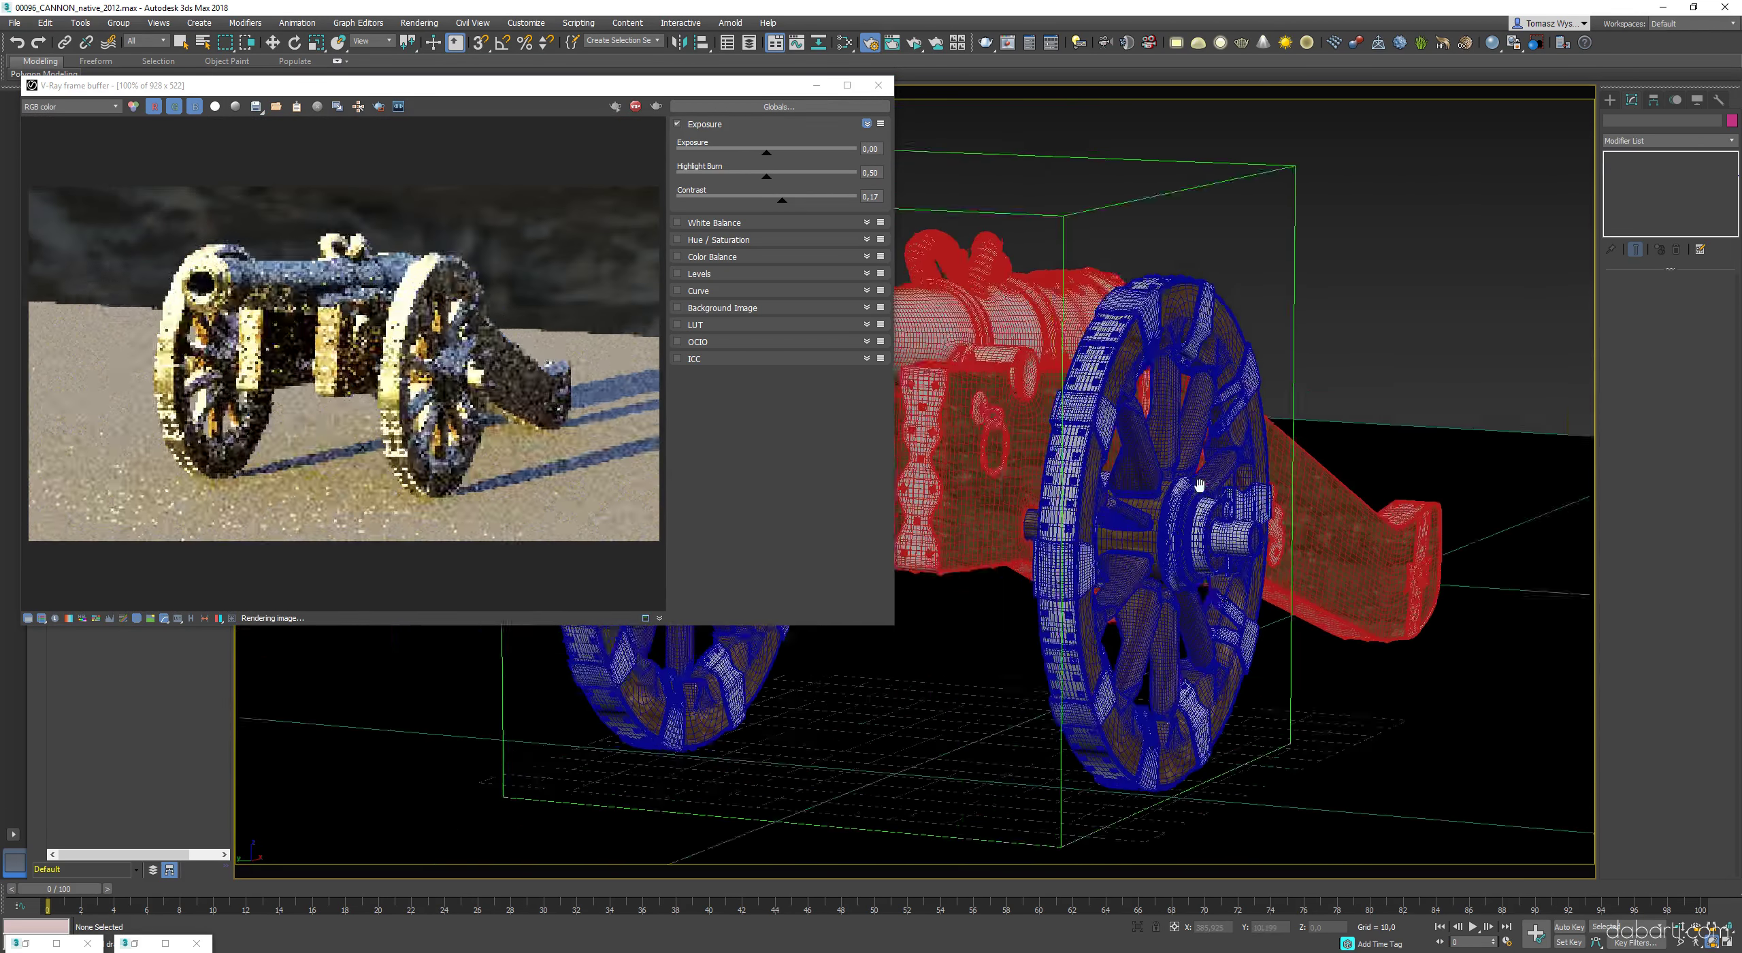
middle_click_drag(1199, 485, 1253, 474, "alt")
scroll(233, 357, "up", 1)
scroll(233, 320, "down", 1)
scroll(233, 288, "up", 1)
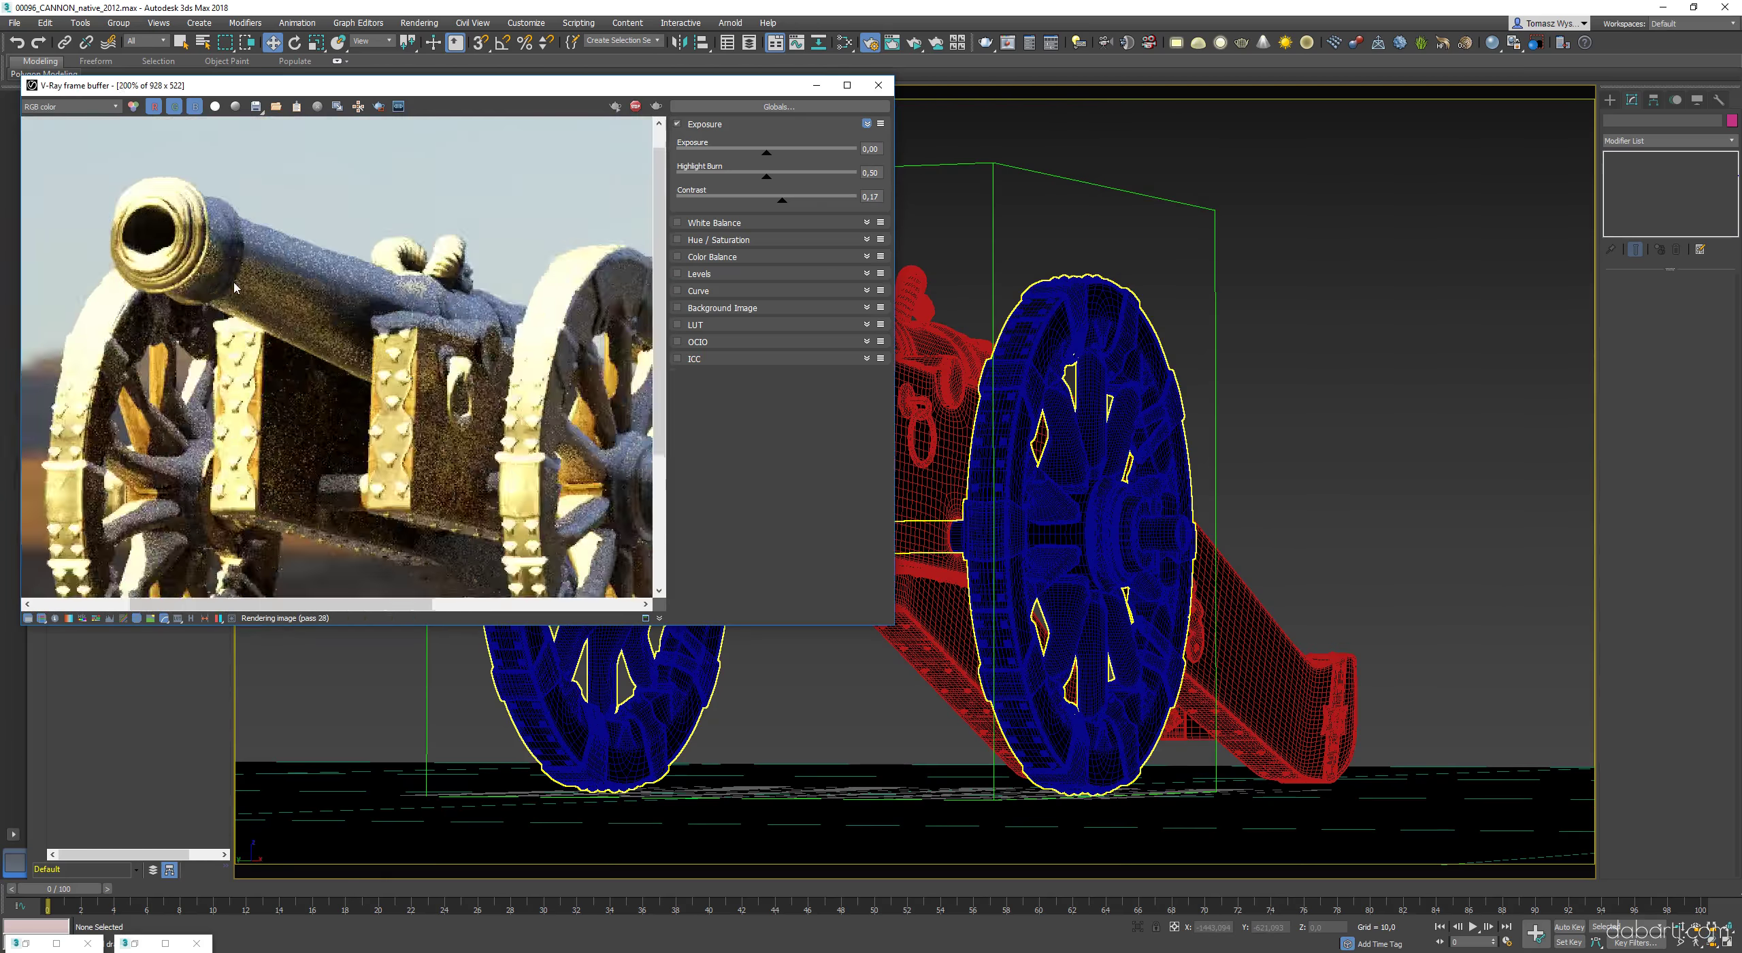
- Frame the barrel handles from above and set the frame buffer's Highlight Burn to 0.23
scroll(235, 288, "down", 2)
left_click_drag(1021, 585, 1012, 391)
middle_click_drag(1011, 391, 1095, 692)
right_click(1095, 691)
scroll(424, 327, "up", 1)
middle_click_drag(416, 286, 392, 326)
scroll(402, 313, "down", 1)
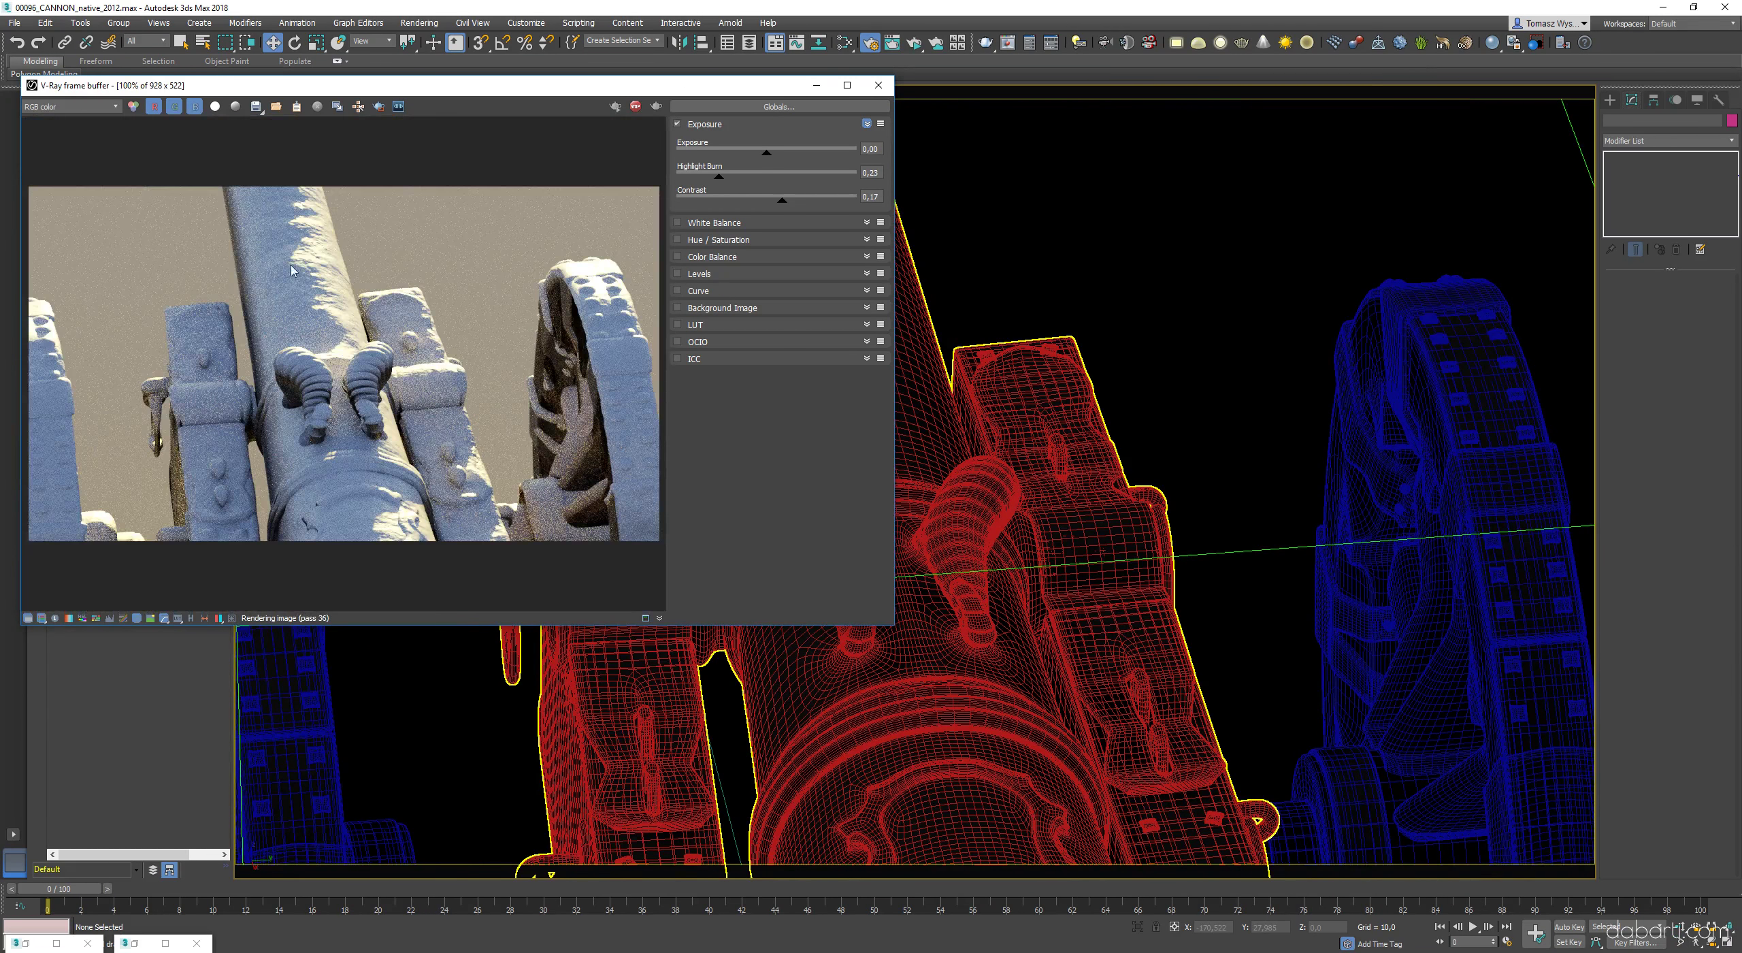
- Shift the upper middle point of the Noise color curve toward the center as a Bezier point, and set the noise type to Turbulence
key("m")
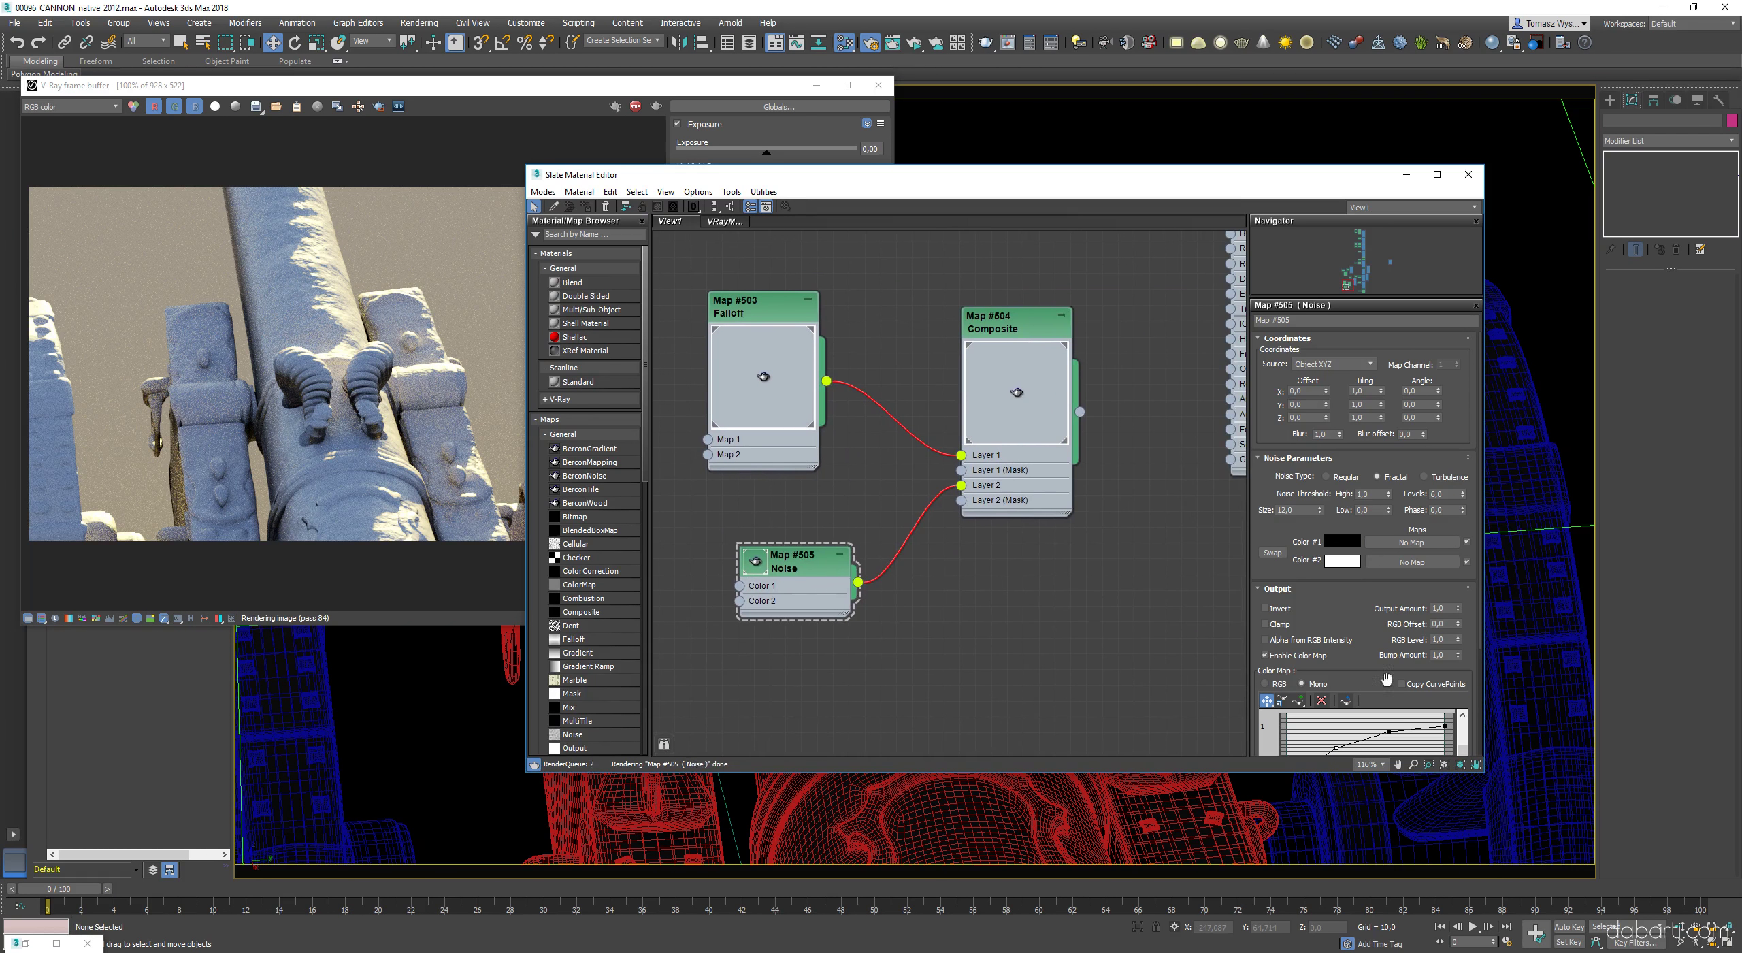
right_click(1359, 580)
left_click(1387, 591)
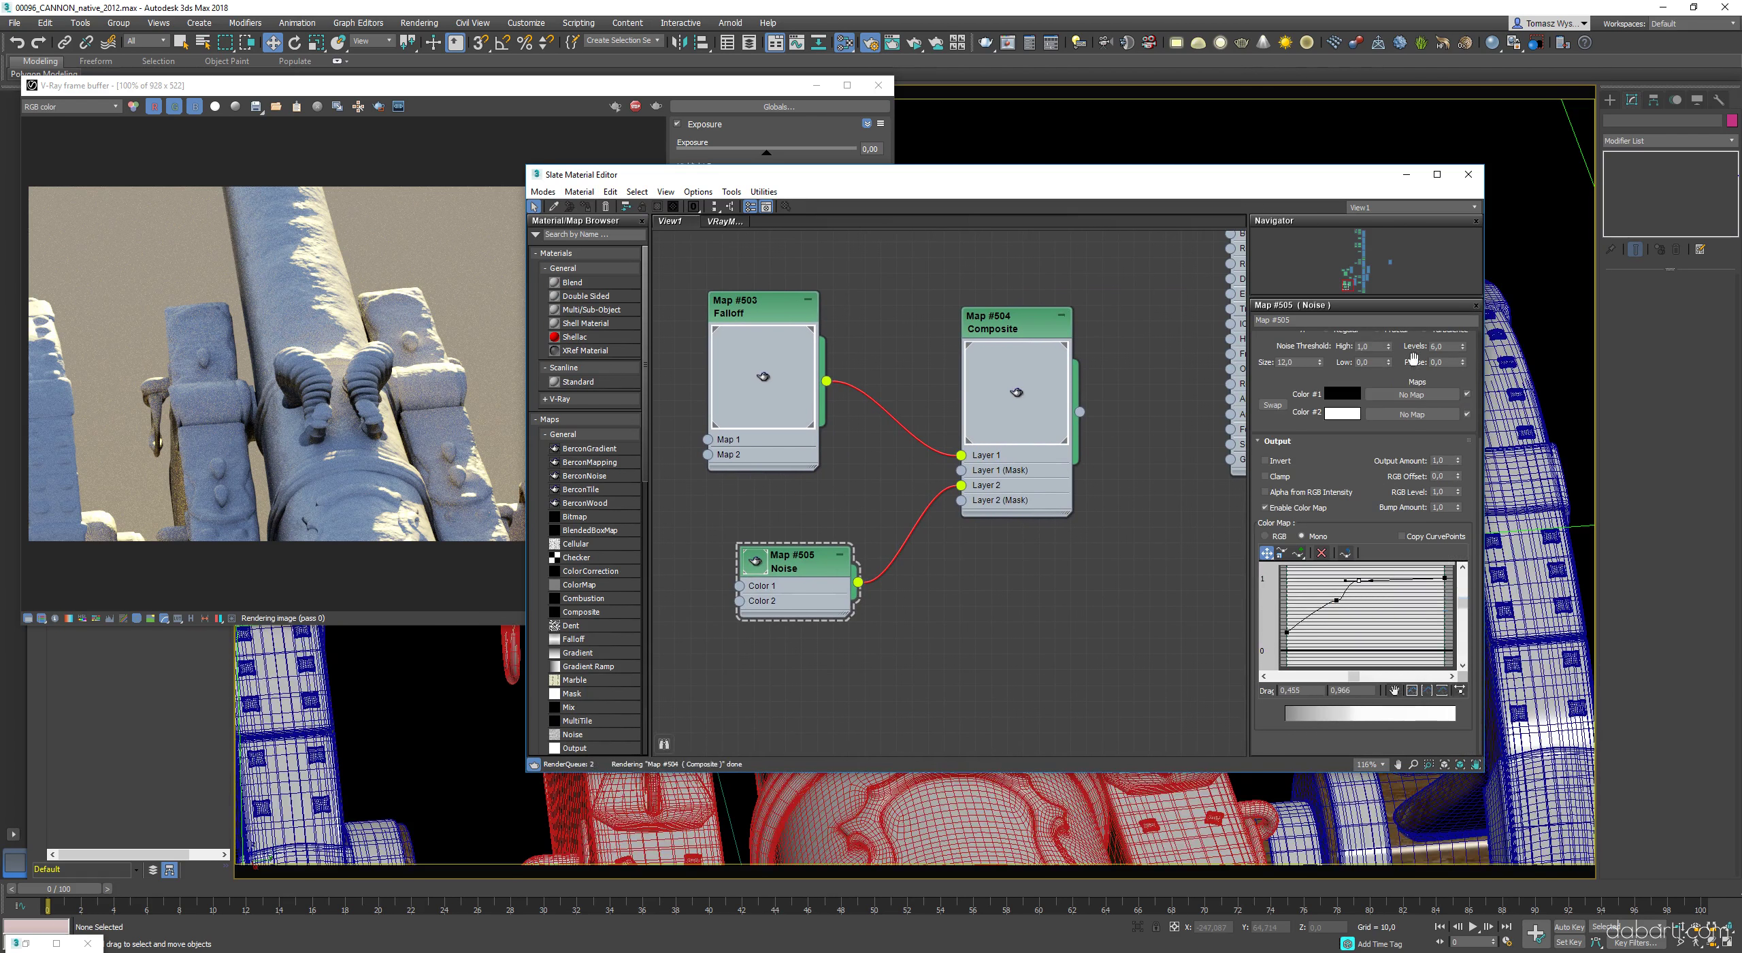
left_click_drag(1411, 358, 1411, 442)
- Examine the turbulence displacement on the barrel, its handles and the carriage using render regions
left_click(379, 108)
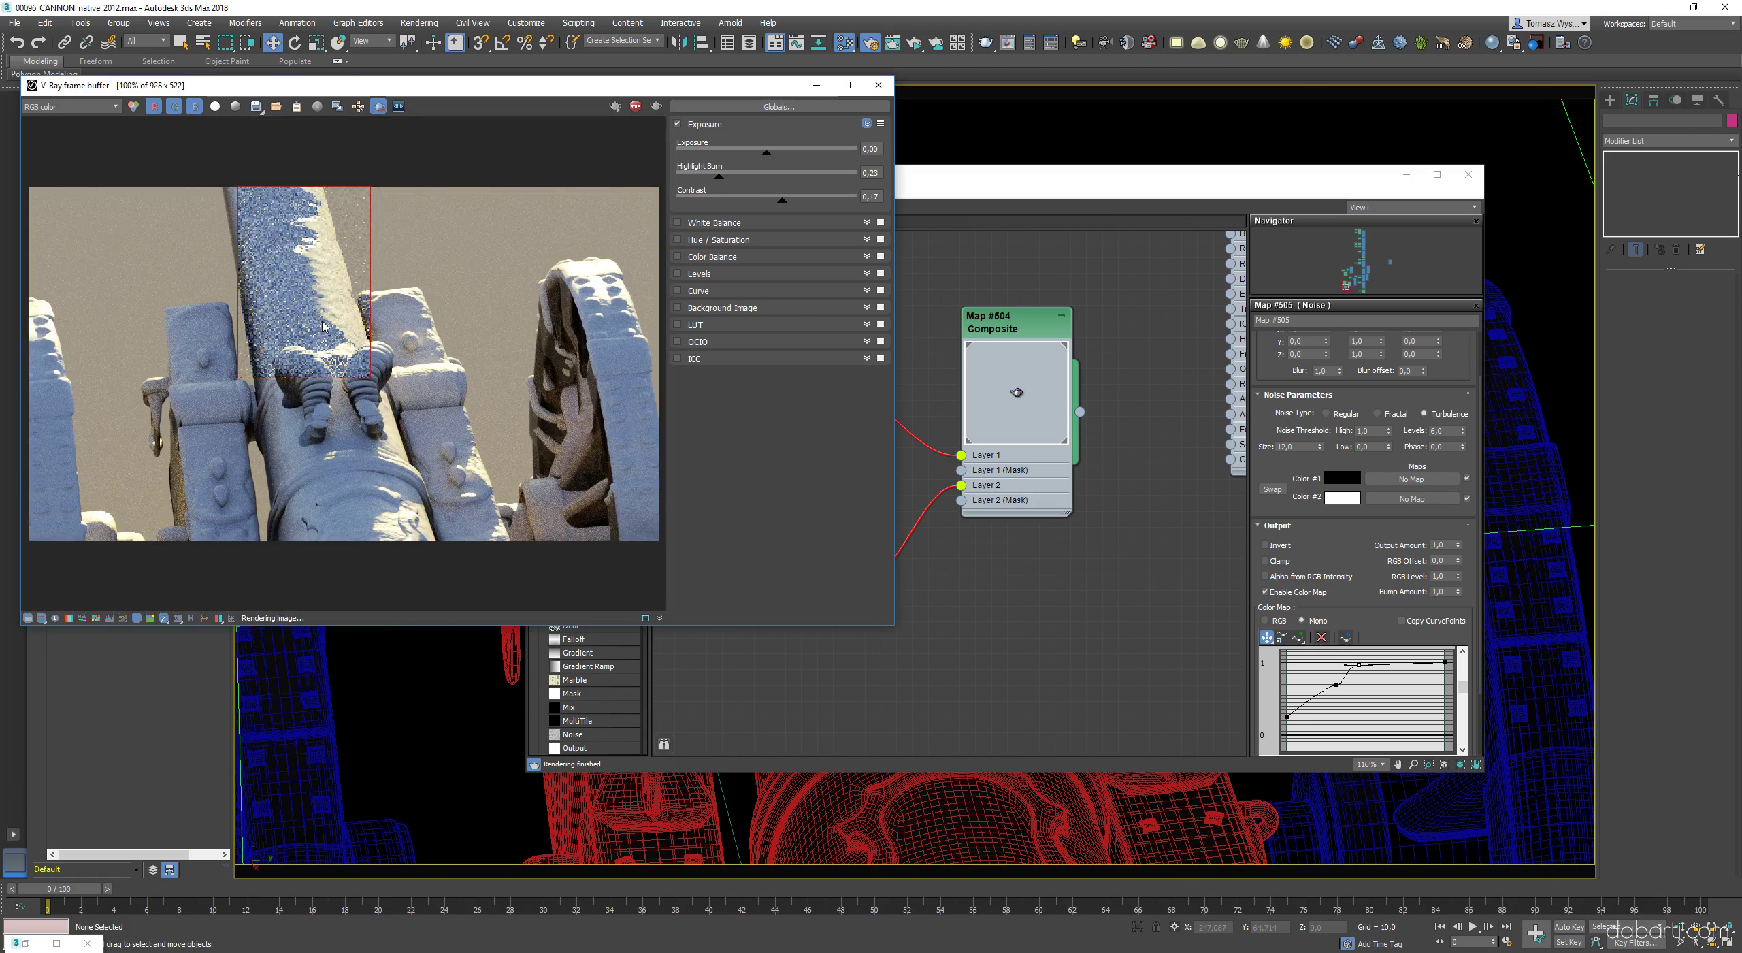
scroll(320, 289, "down", 1)
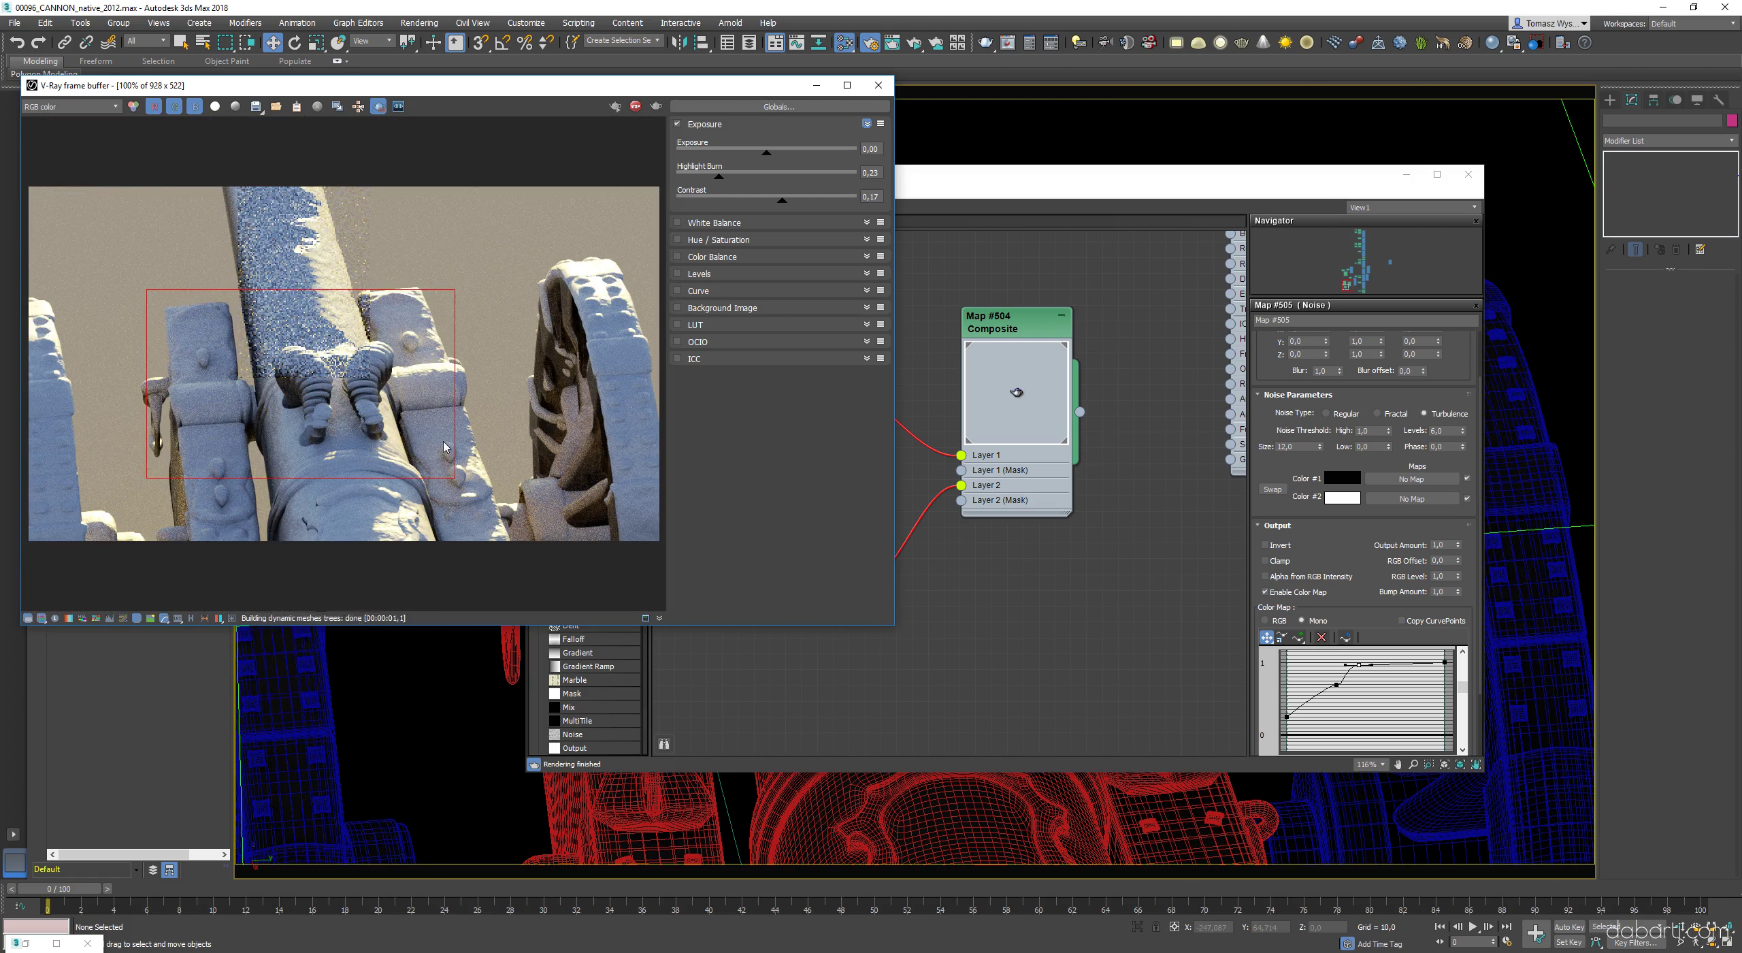
middle_click_drag(368, 470, 340, 345)
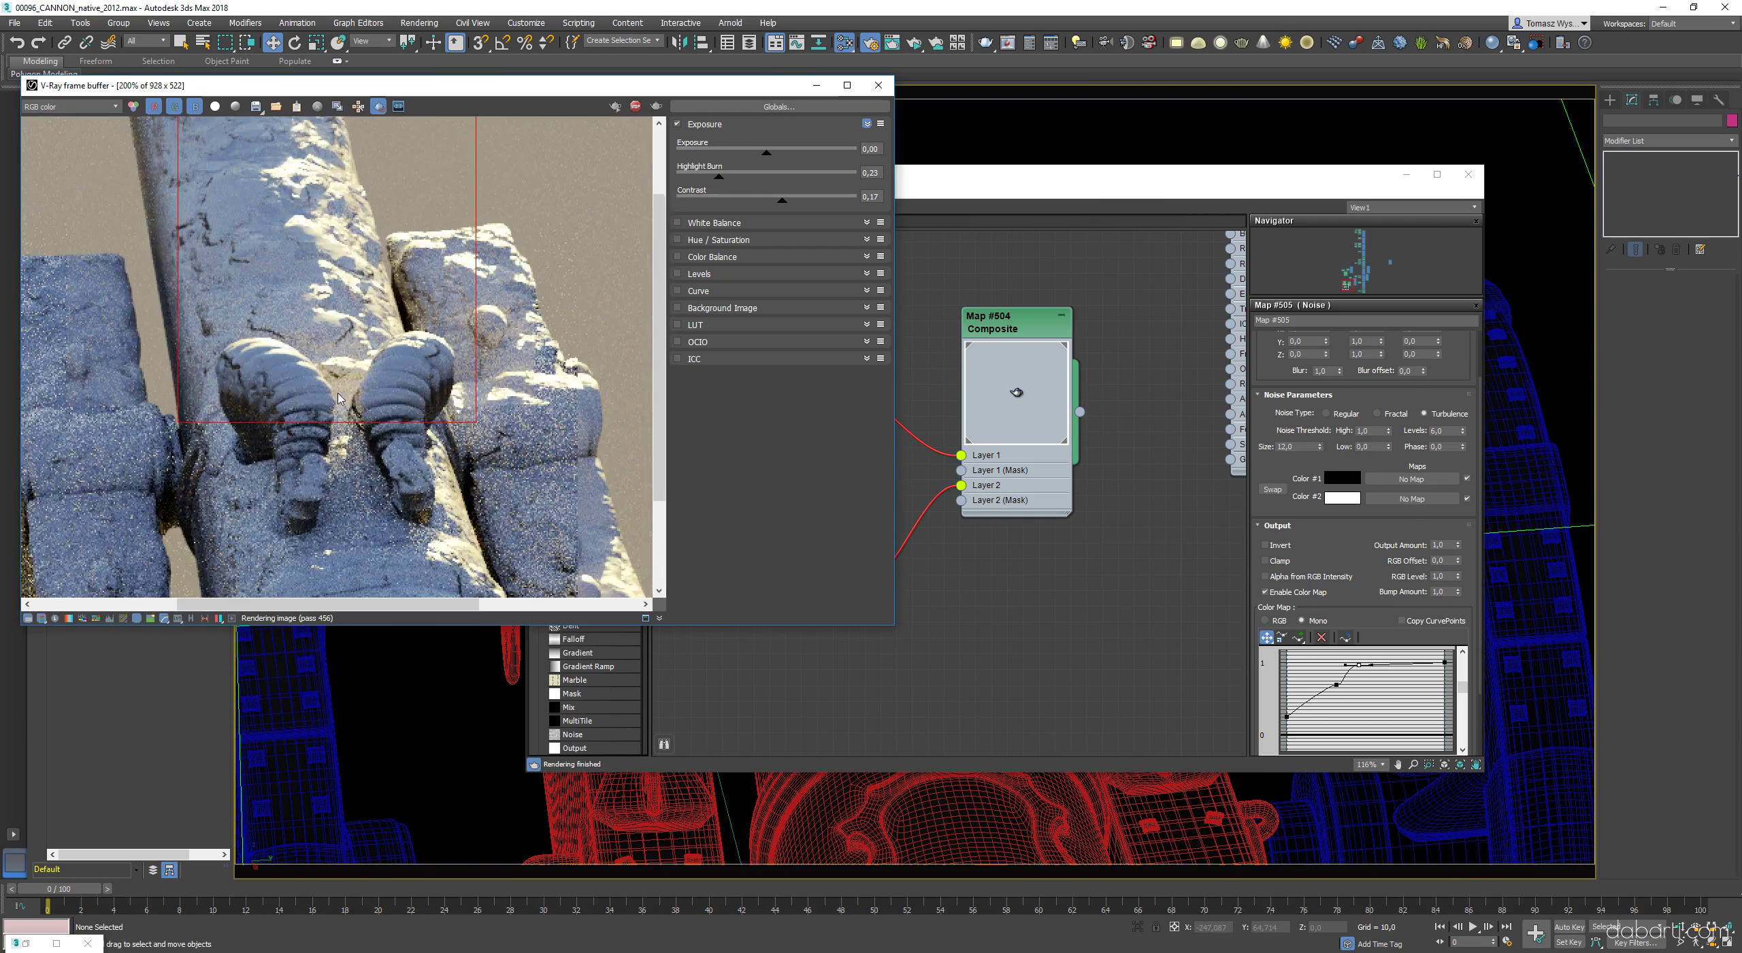
scroll(340, 345, "down", 1)
left_click_drag(526, 210, 651, 426)
scroll(565, 348, "up", 1)
middle_click_drag(565, 348, 422, 361)
scroll(422, 361, "down", 1)
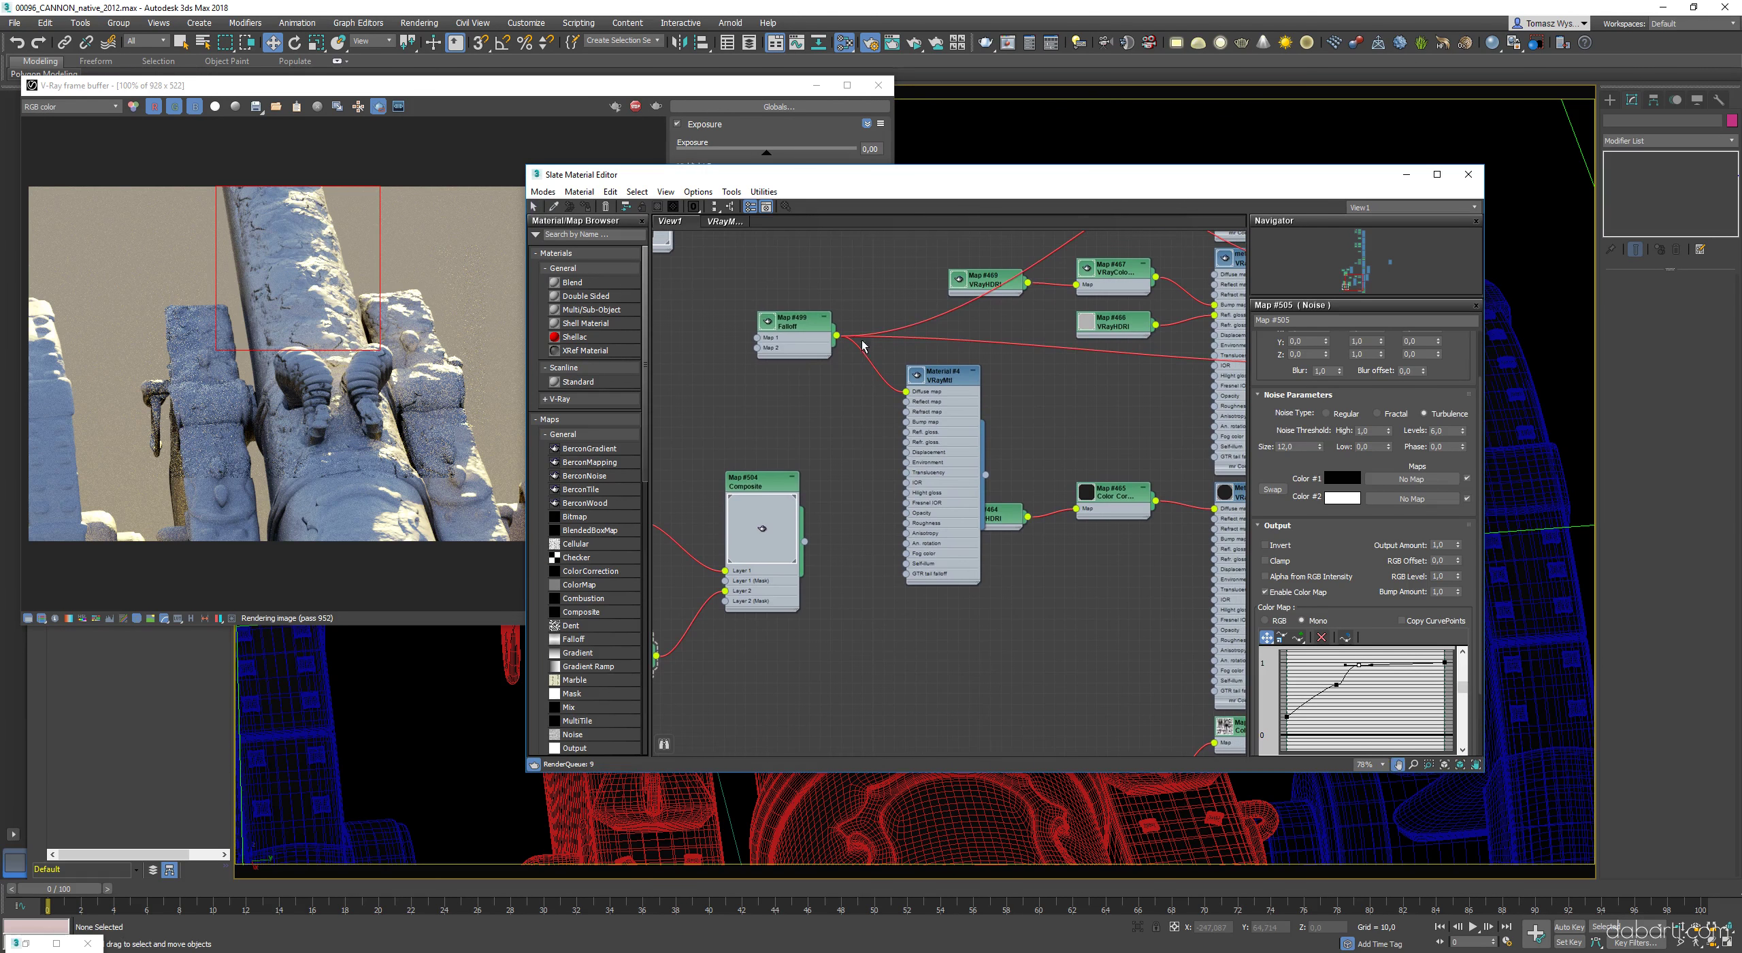
- Shift the lower and upper points of the snow mask Falloff's mix curve toward the white end, and check the barrel handles
left_click_drag(1311, 605, 1332, 605)
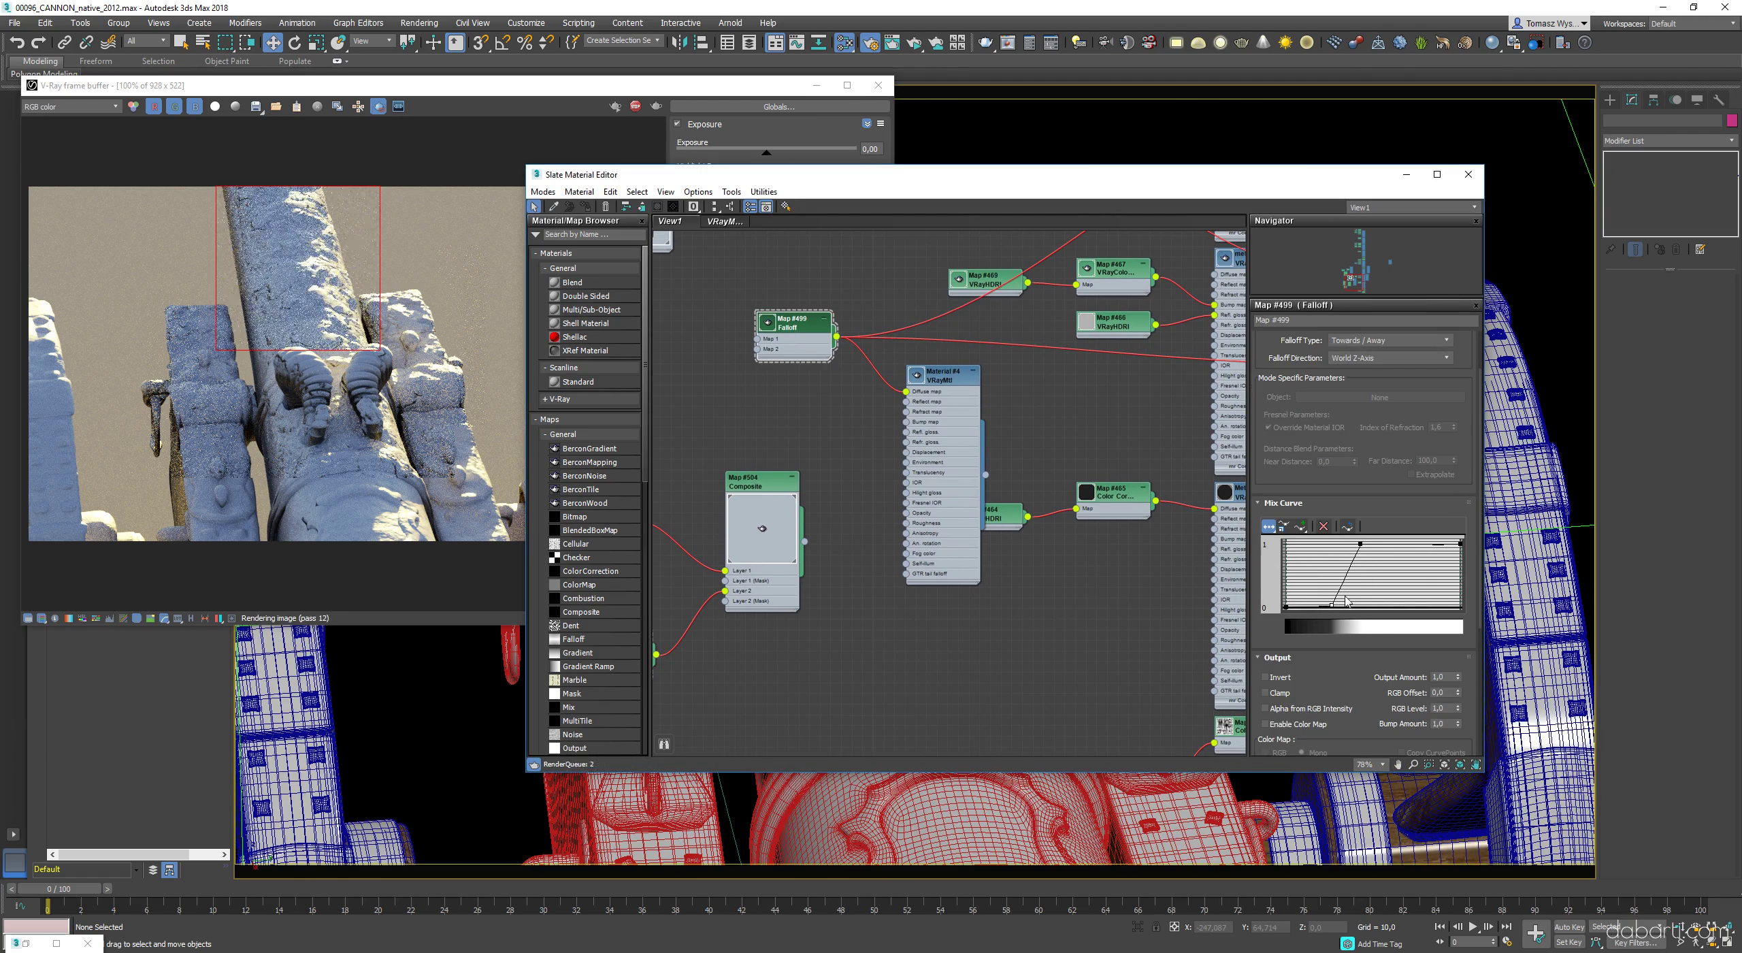
left_click_drag(1353, 544, 1366, 544)
left_click(442, 86)
scroll(326, 306, "up", 1)
scroll(327, 306, "down", 1)
left_click_drag(352, 332, 475, 480)
scroll(367, 422, "up", 1)
scroll(368, 422, "down", 1)
scroll(367, 428, "up", 1)
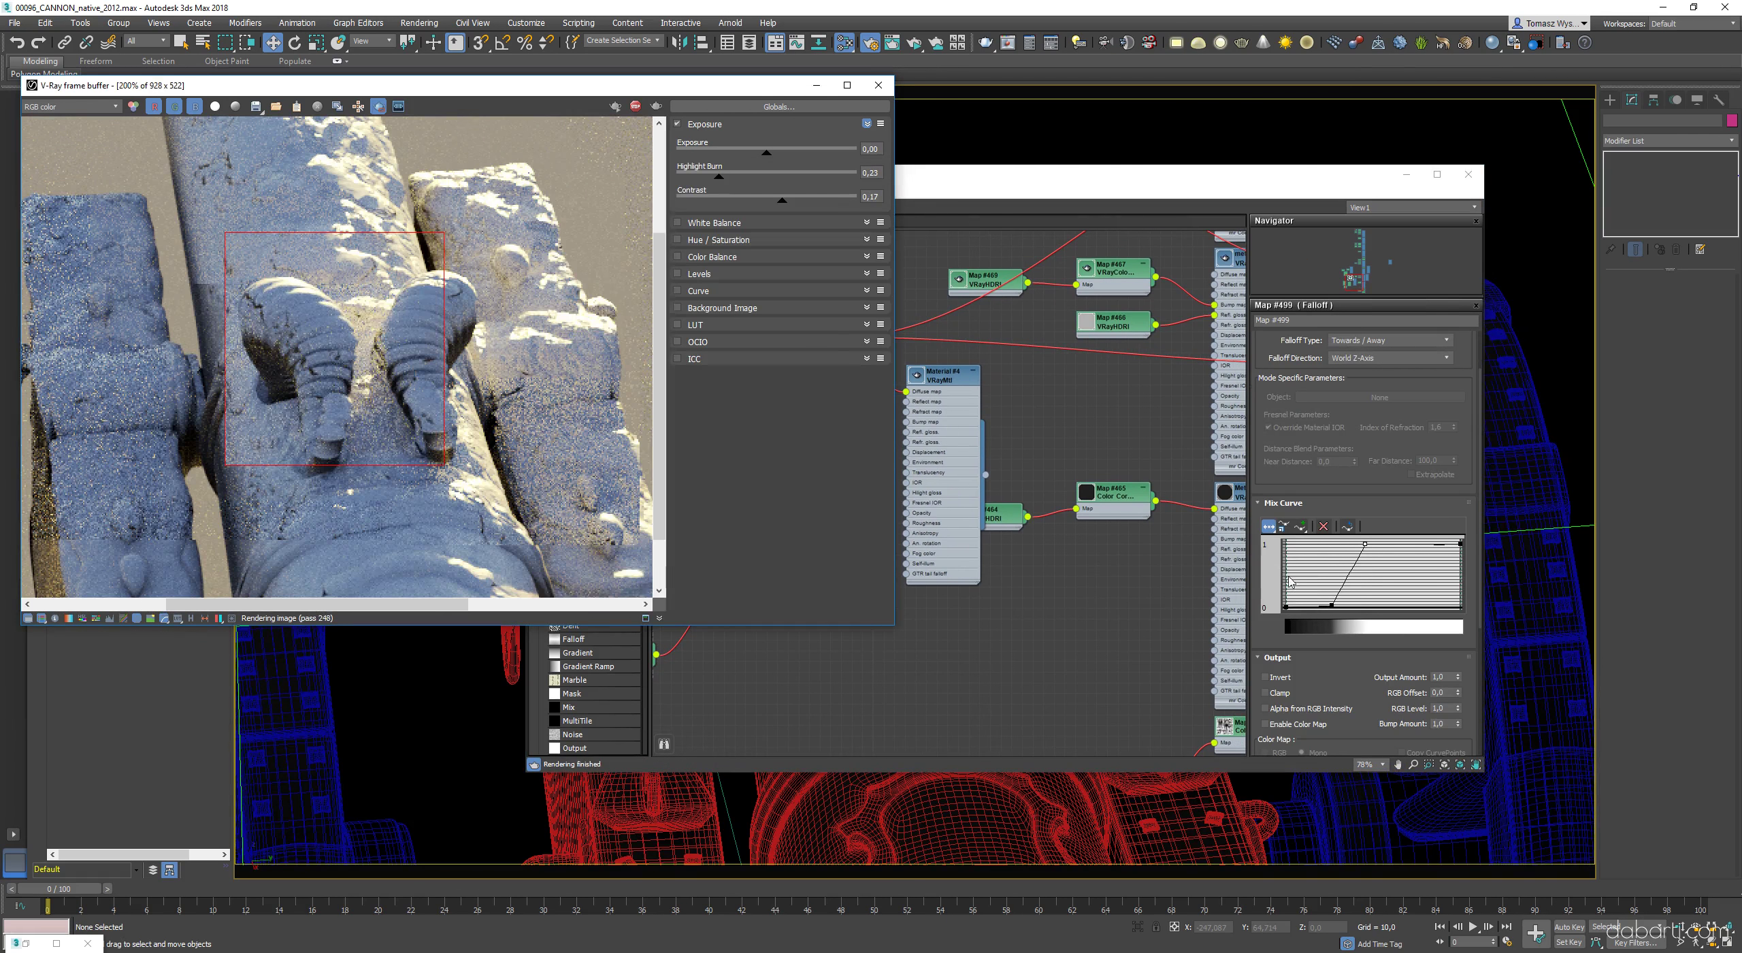
- Fine-tune the Falloff's upper mix curve point for a more gradual ramp, checking the handles and wheel
left_click_drag(1365, 544, 1397, 544)
left_click(443, 86)
scroll(307, 354, "down", 1)
left_click_drag(144, 277, 241, 459)
left_click_drag(446, 265, 643, 497)
scroll(576, 392, "up", 2)
scroll(575, 393, "down", 1)
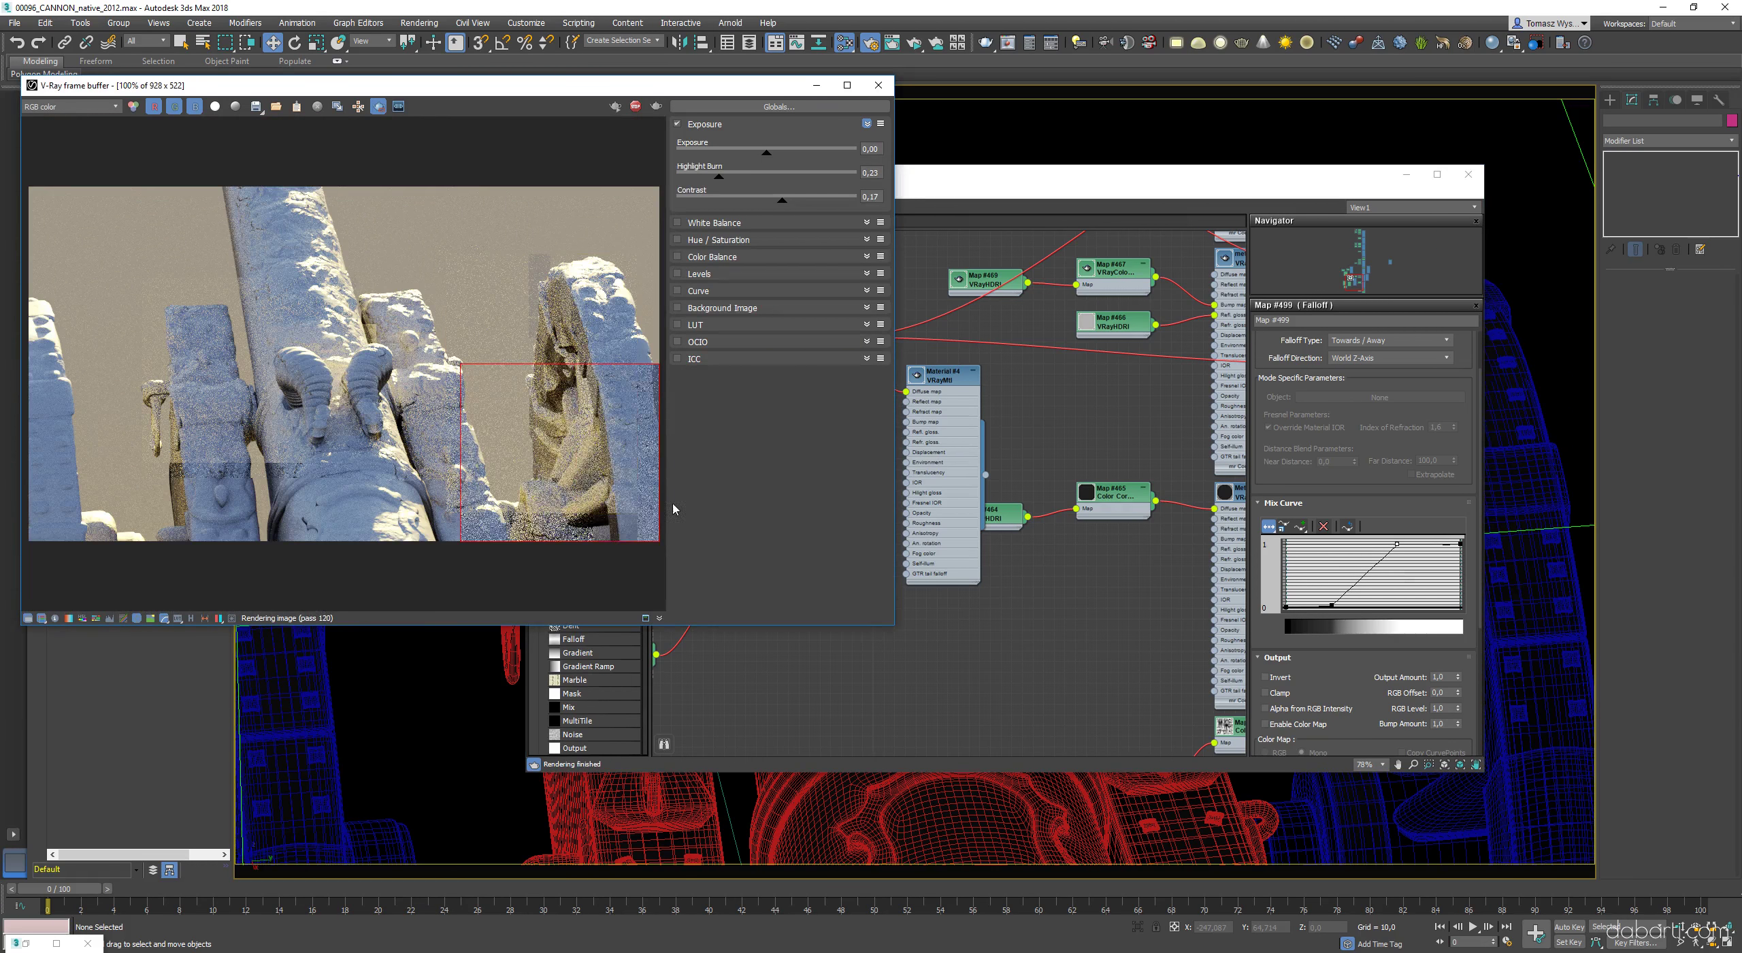
left_click_drag(1396, 544, 1382, 544)
left_click(579, 351)
scroll(522, 262, "down", 1)
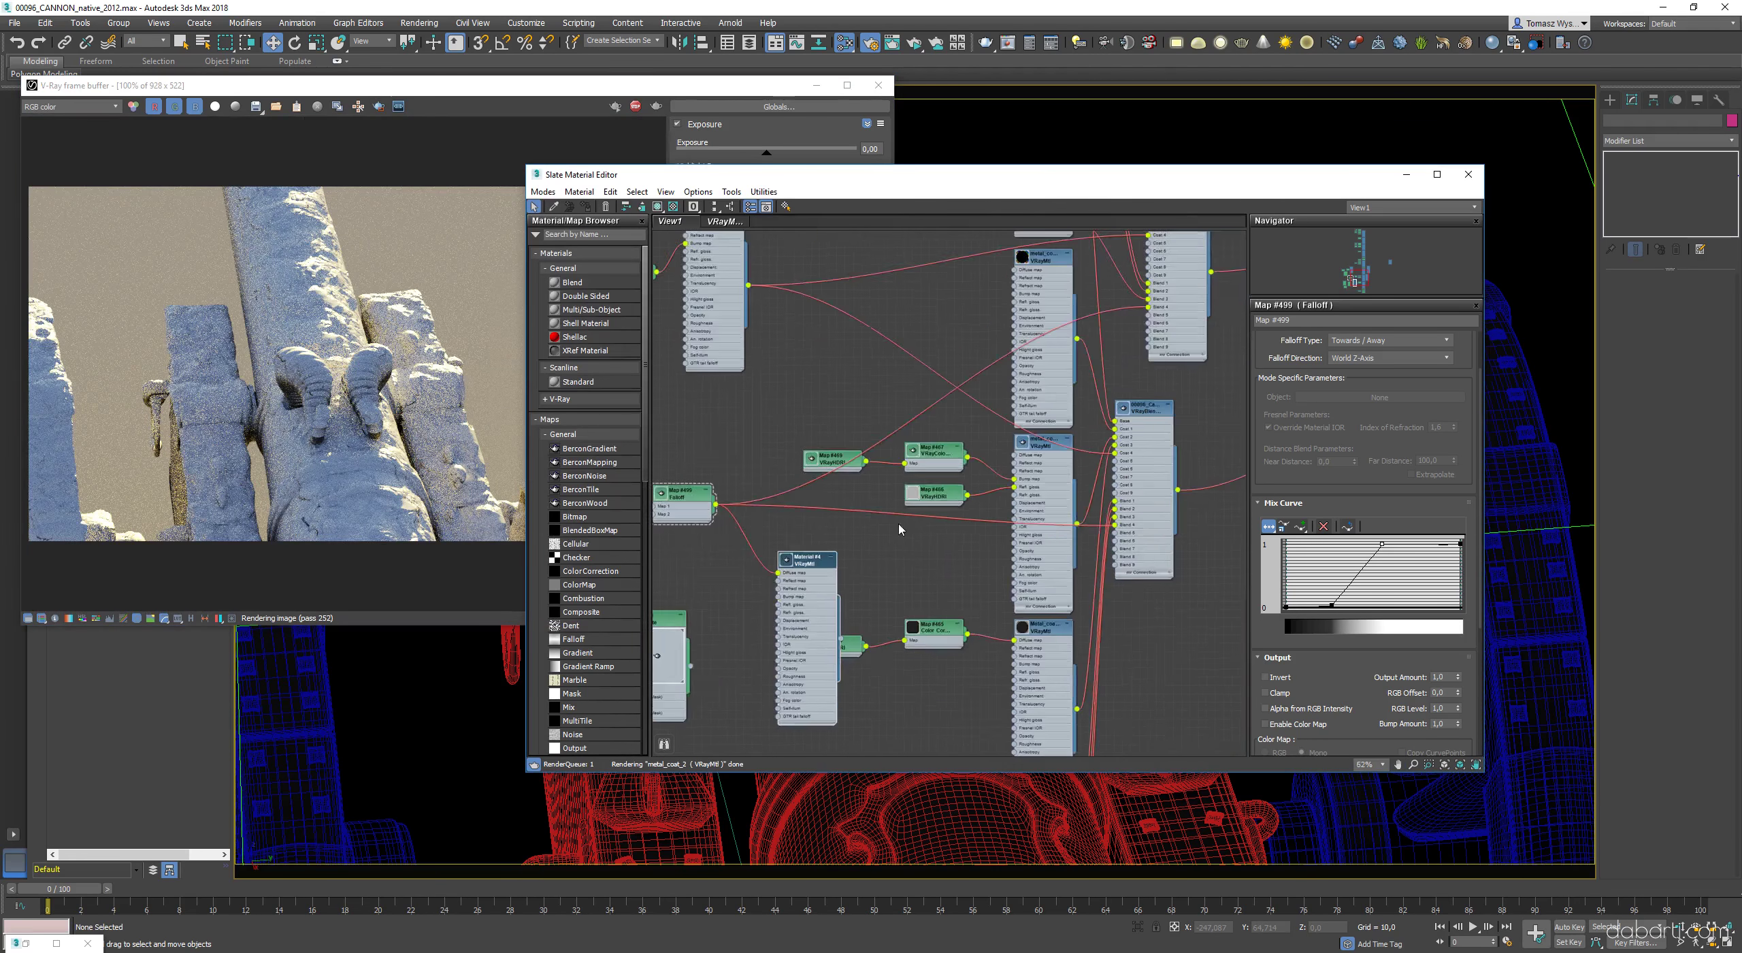
- Disconnect the VRayHDRI map from the snow VRayMtl and check the snow surface up close
left_click_drag(895, 487, 972, 487)
key("Delete")
left_click(469, 150)
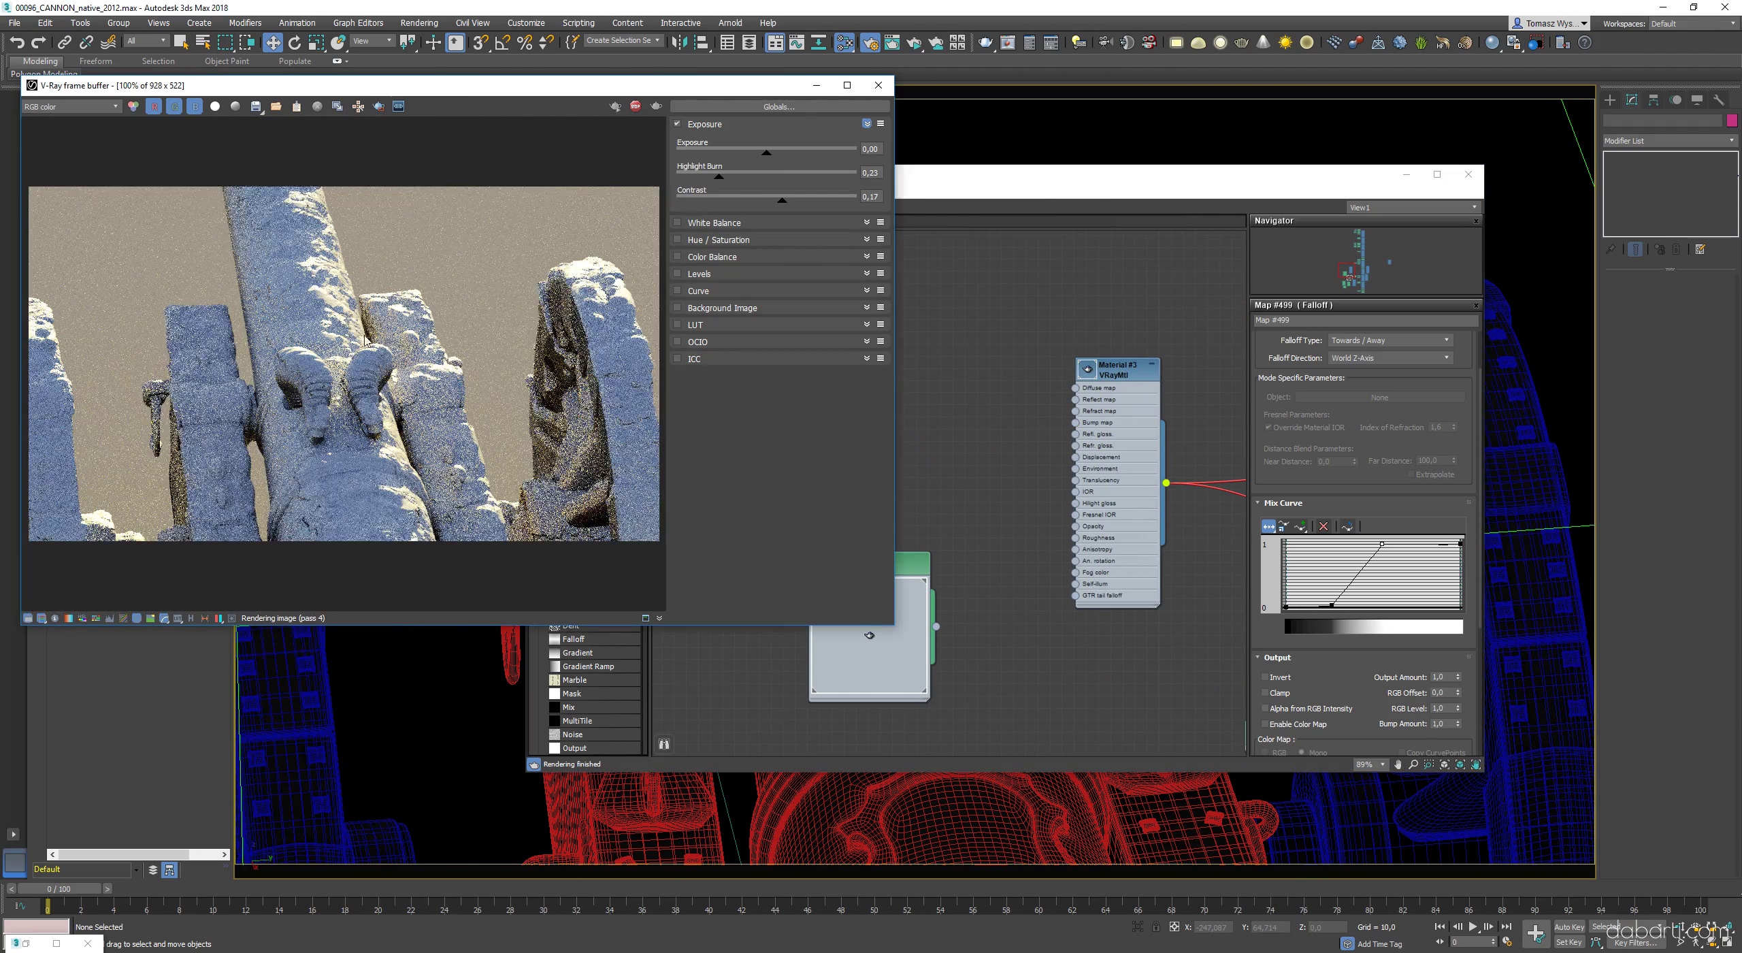
left_click(379, 106)
scroll(351, 321, "up", 2)
middle_click_drag(497, 392, 402, 341)
scroll(402, 346, "down", 2)
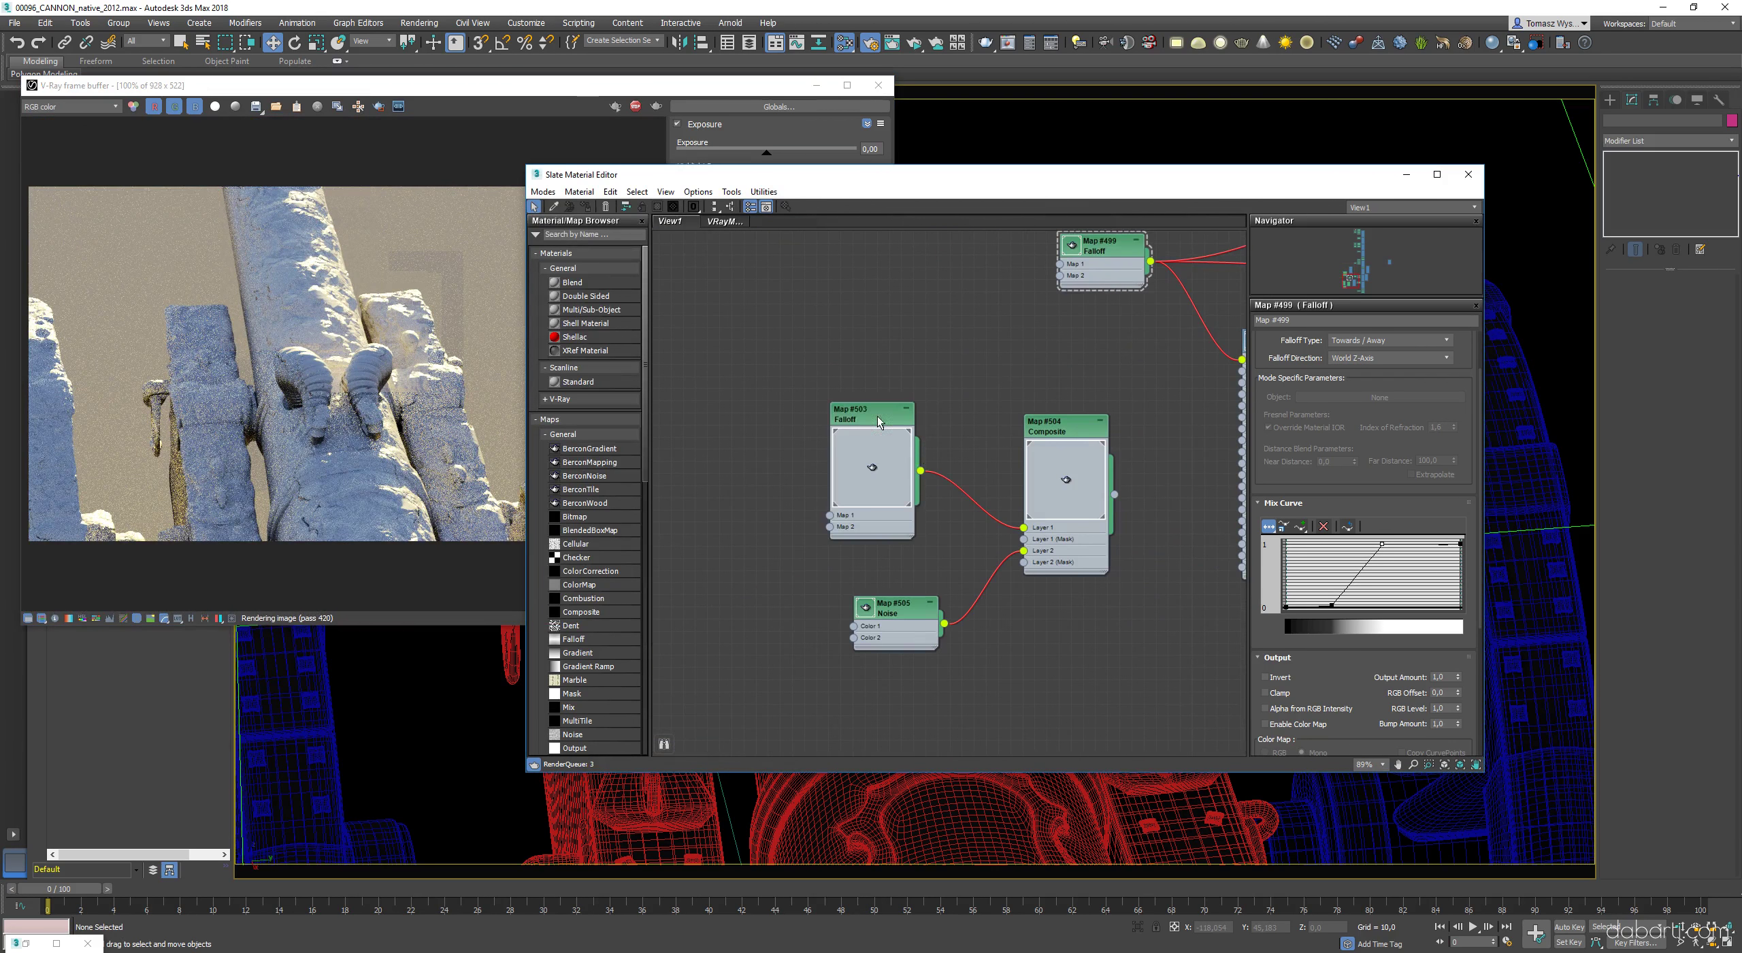
- Steepen the Noise color curve by giving its lower middle point Bezier handles, and check the area around the barrel handles
left_click(893, 608)
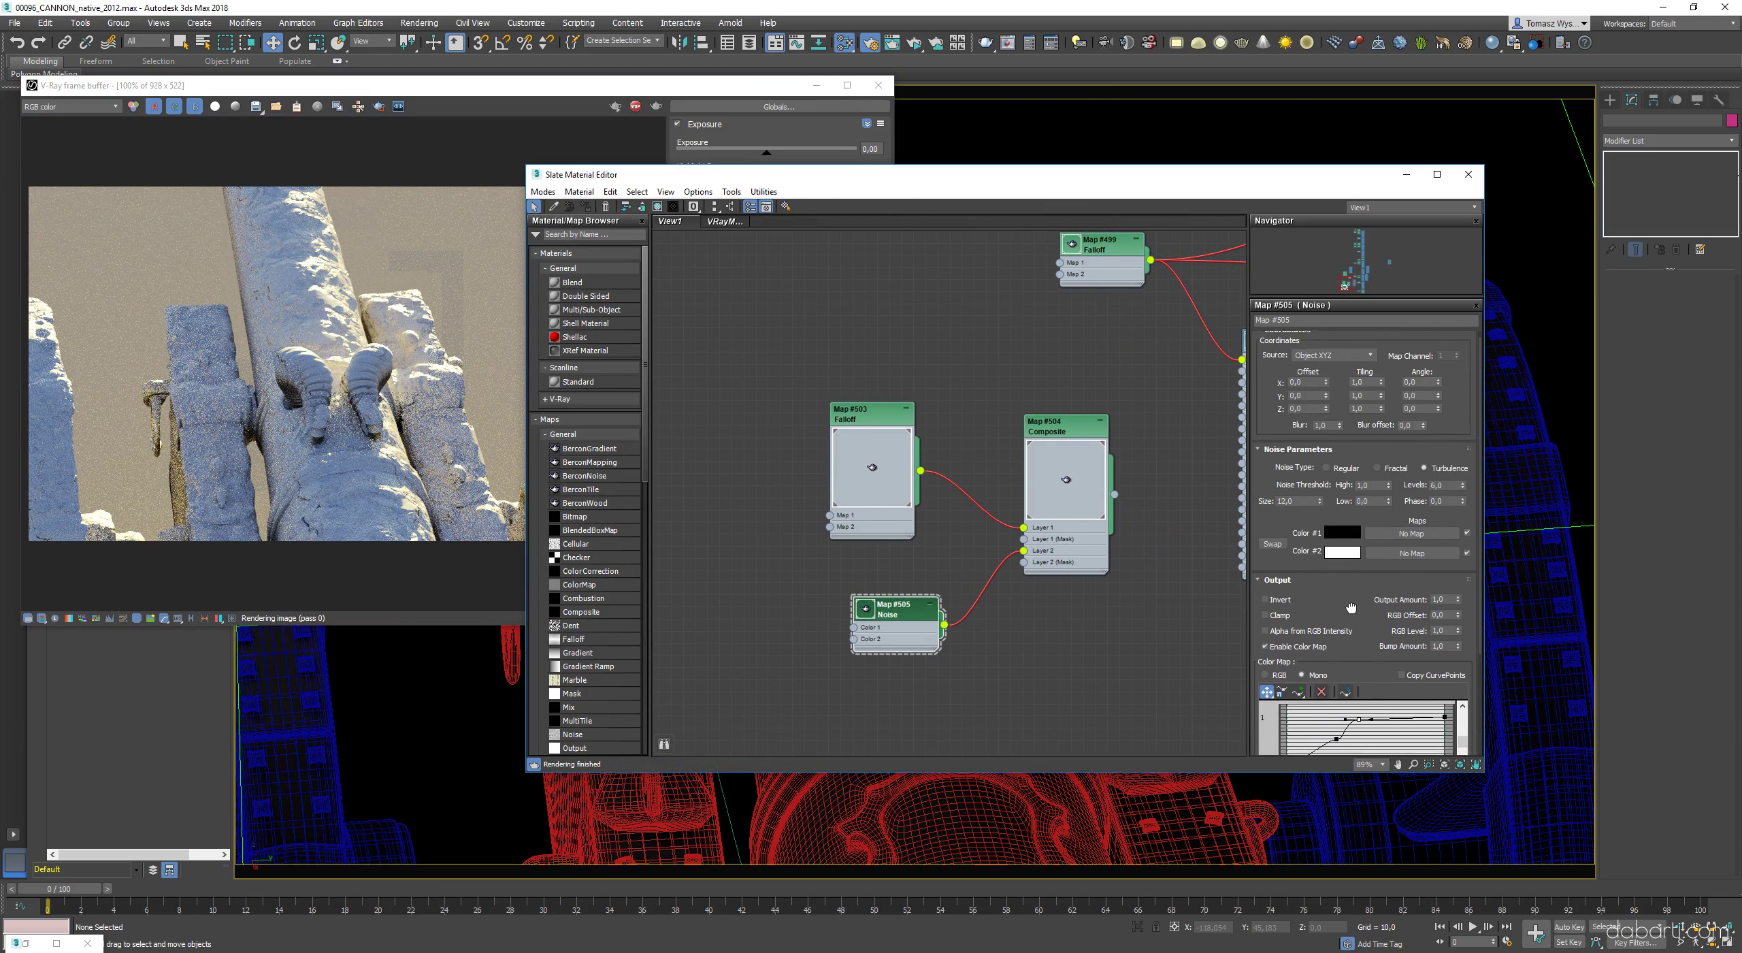
scroll(322, 296, "up", 2)
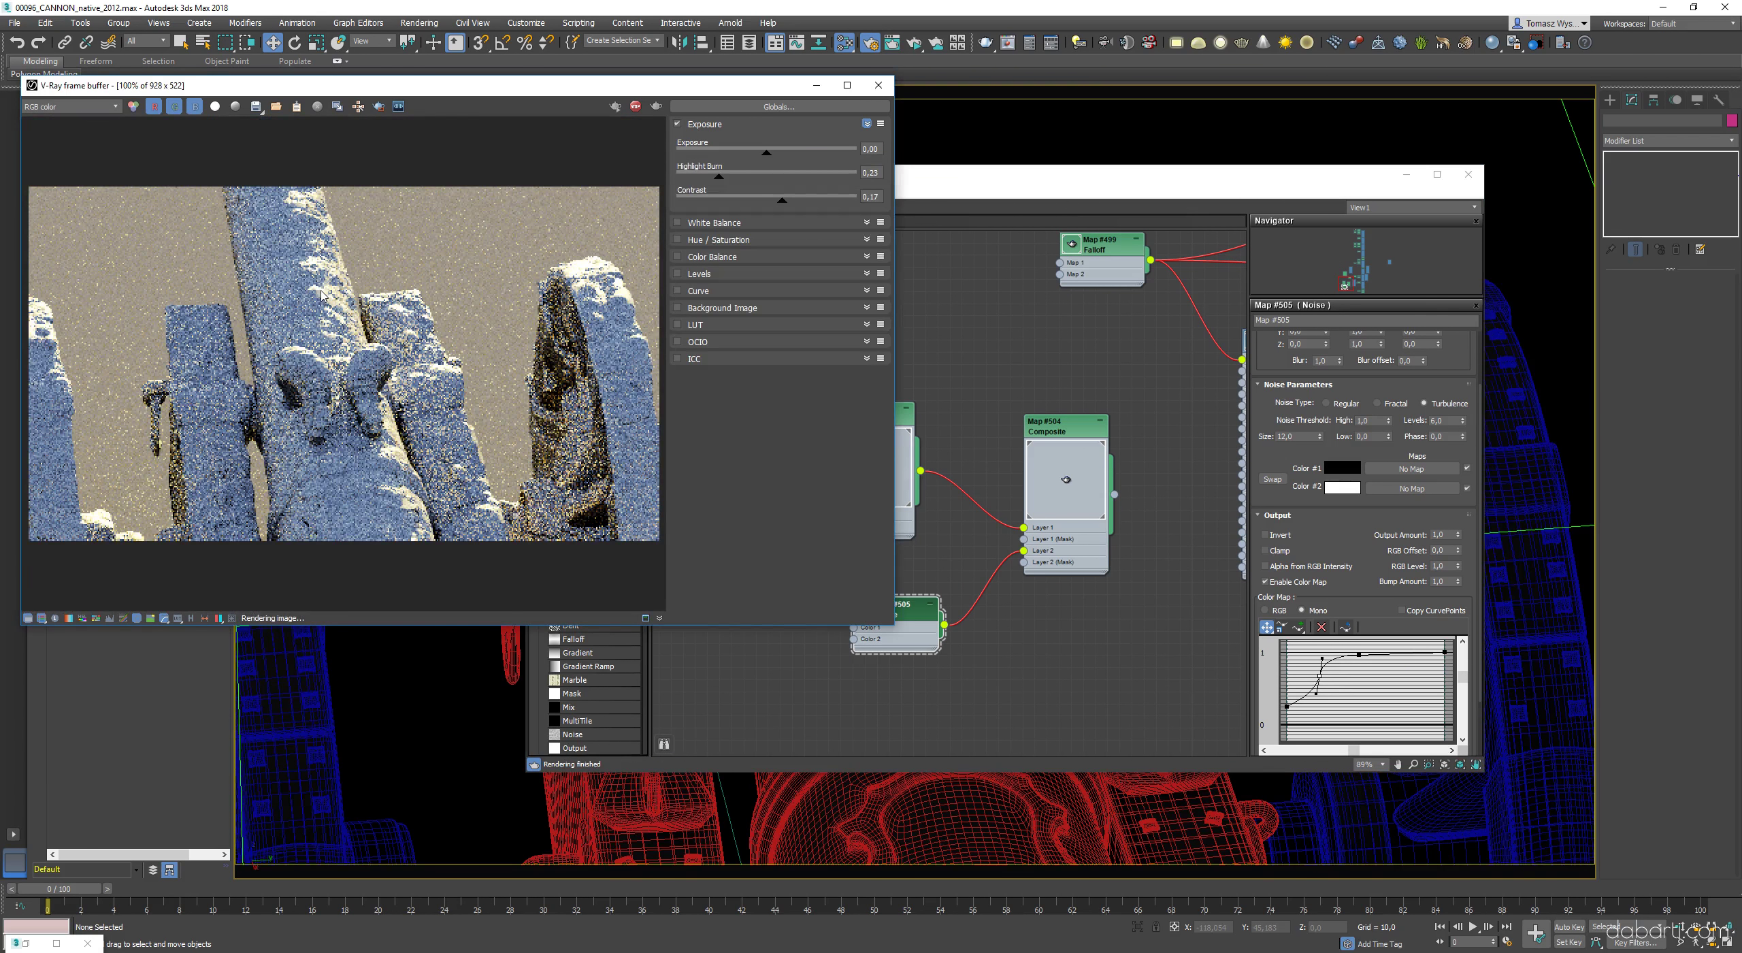
scroll(322, 296, "up", 1)
left_click_drag(428, 349, 522, 348)
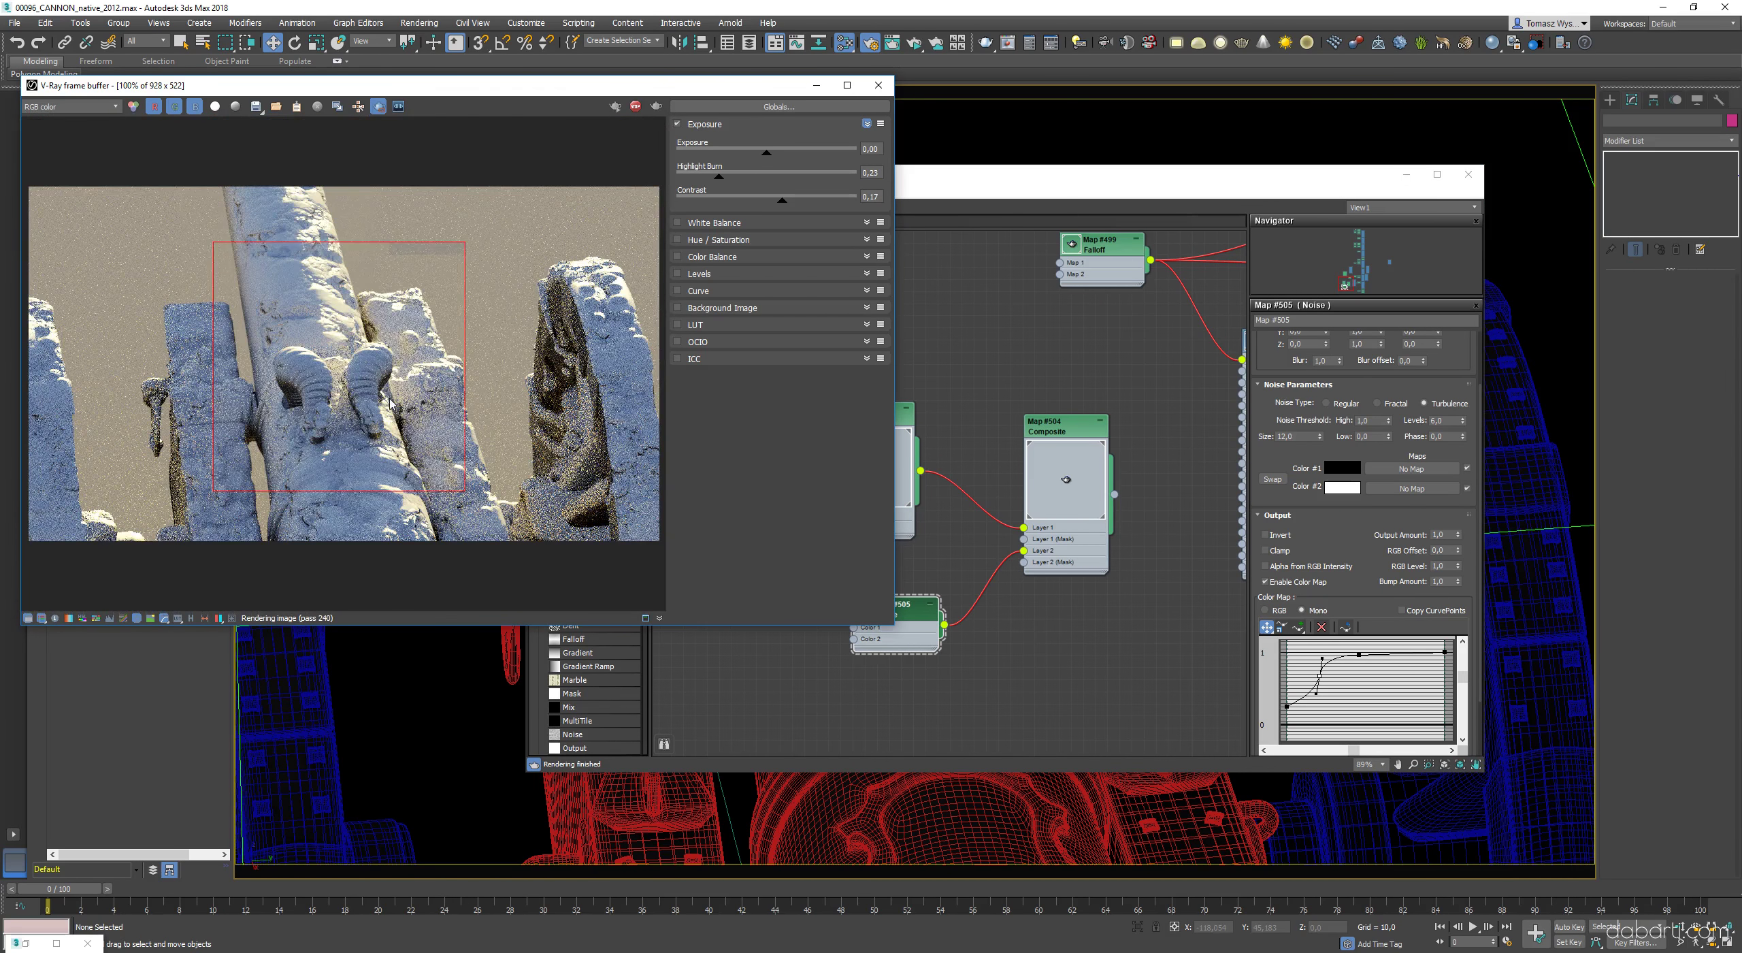
left_click(378, 107)
- Reshape the Noise color curve into a dip by raising its start point and lowering its two middle points
left_click(1334, 666)
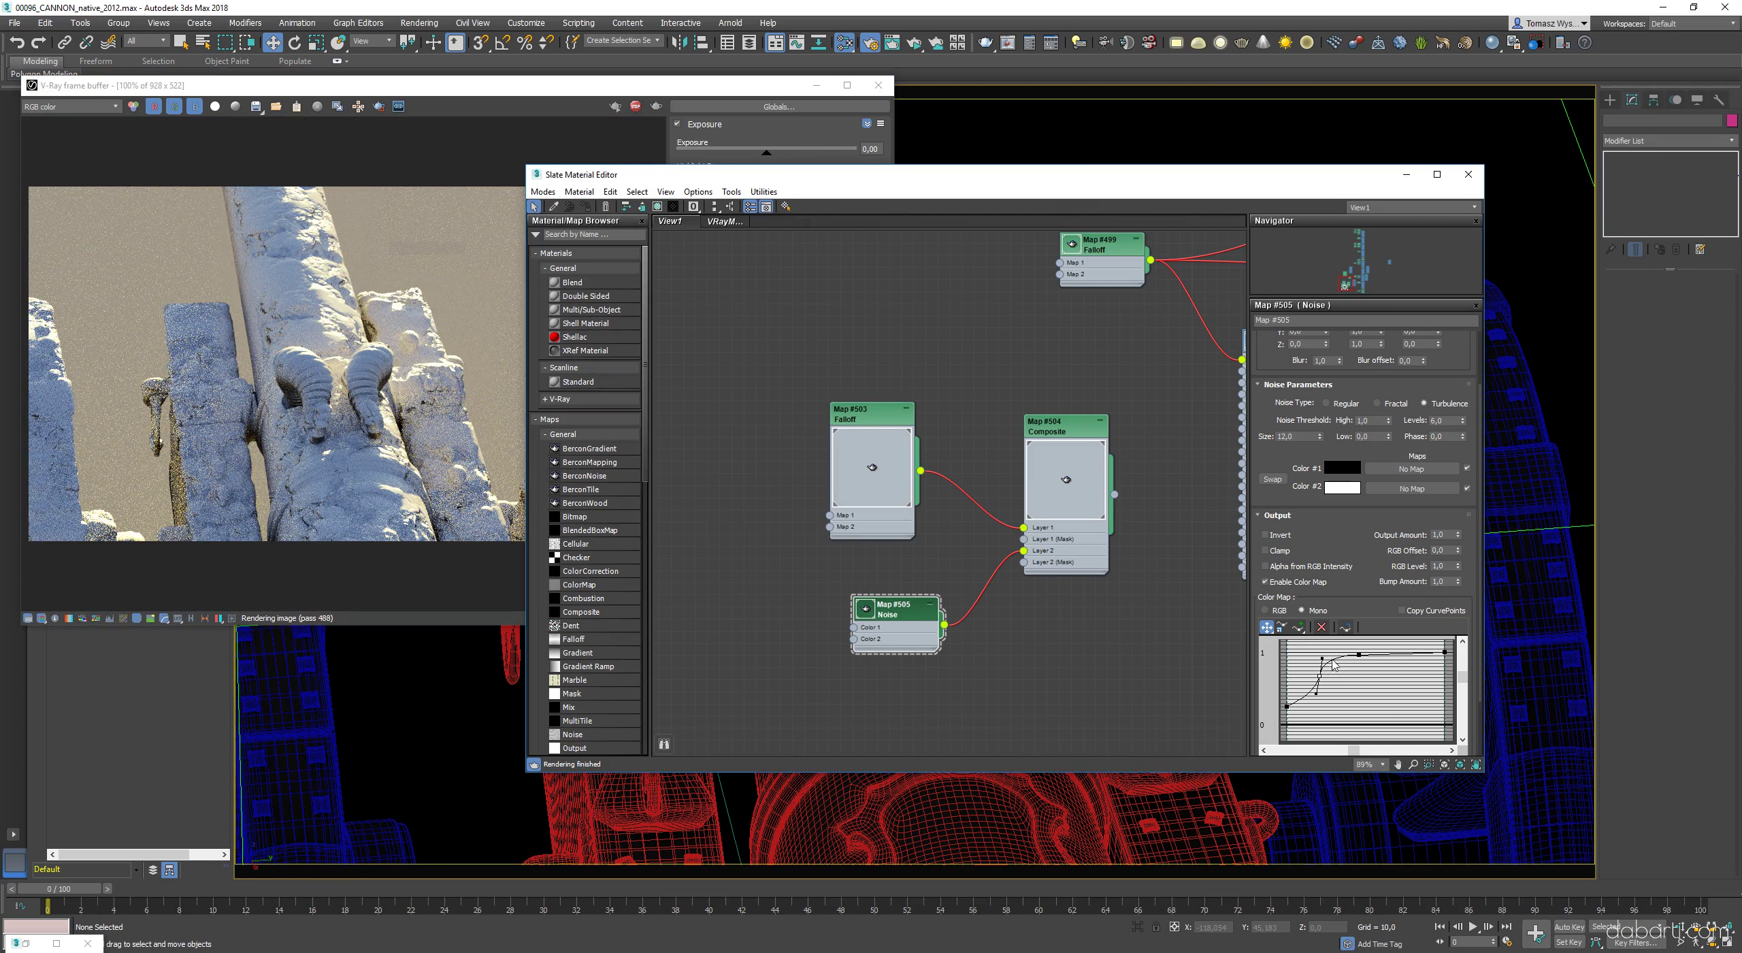
left_click_drag(1320, 676, 1321, 688)
left_click_drag(1359, 655, 1369, 664)
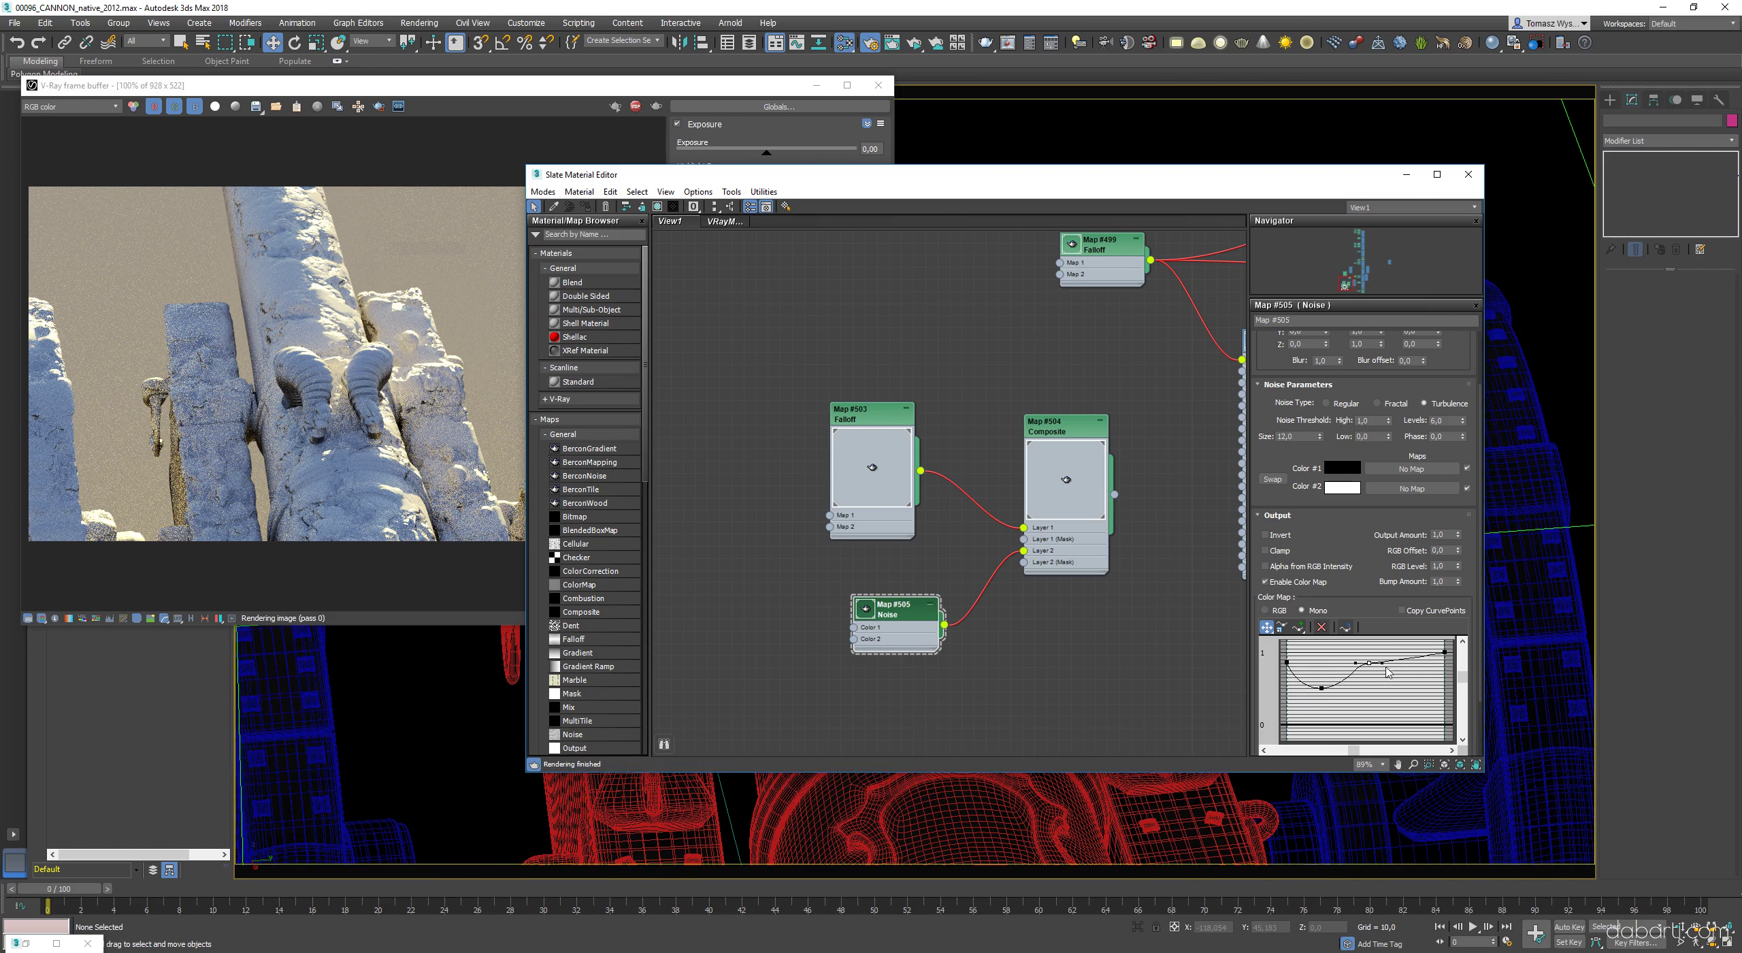
left_click(358, 381)
middle_click_drag(1011, 498, 653, 681)
scroll(914, 478, "down", 3)
middle_click_drag(914, 479, 990, 482)
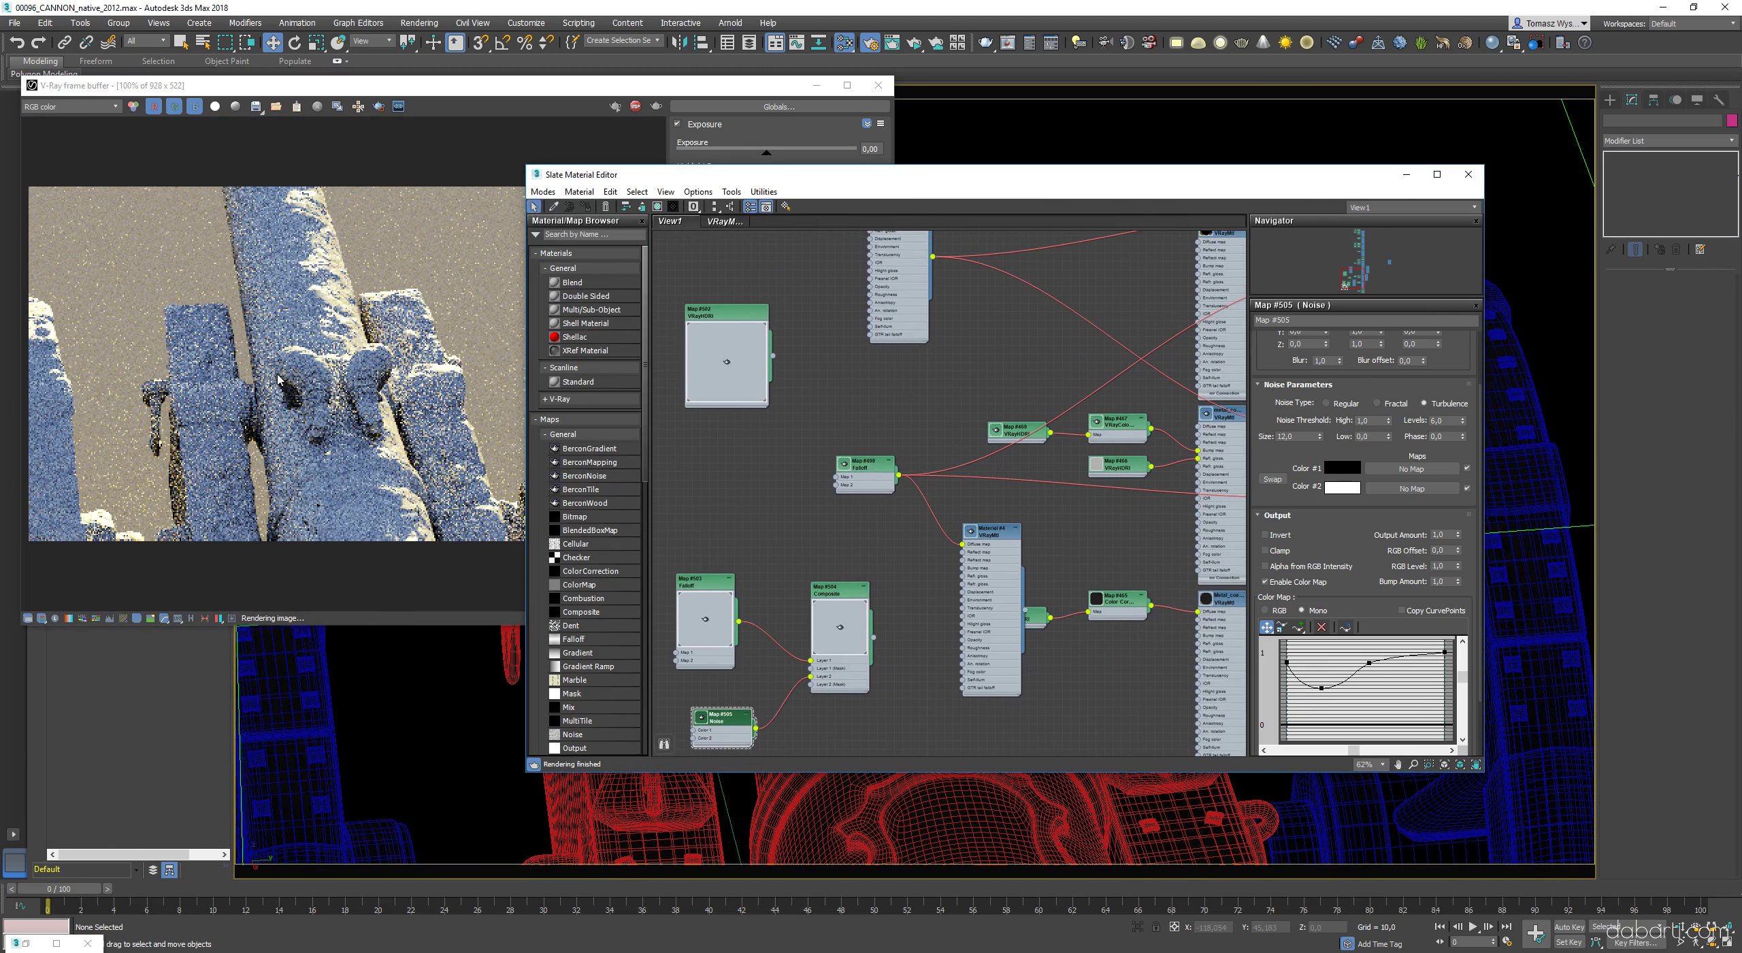
- Examine the snow displacement on the barrel, its handles and the surrounding carriage by rendering selected regions up close
left_click(379, 106)
scroll(318, 333, "up", 2)
scroll(265, 210, "down", 1)
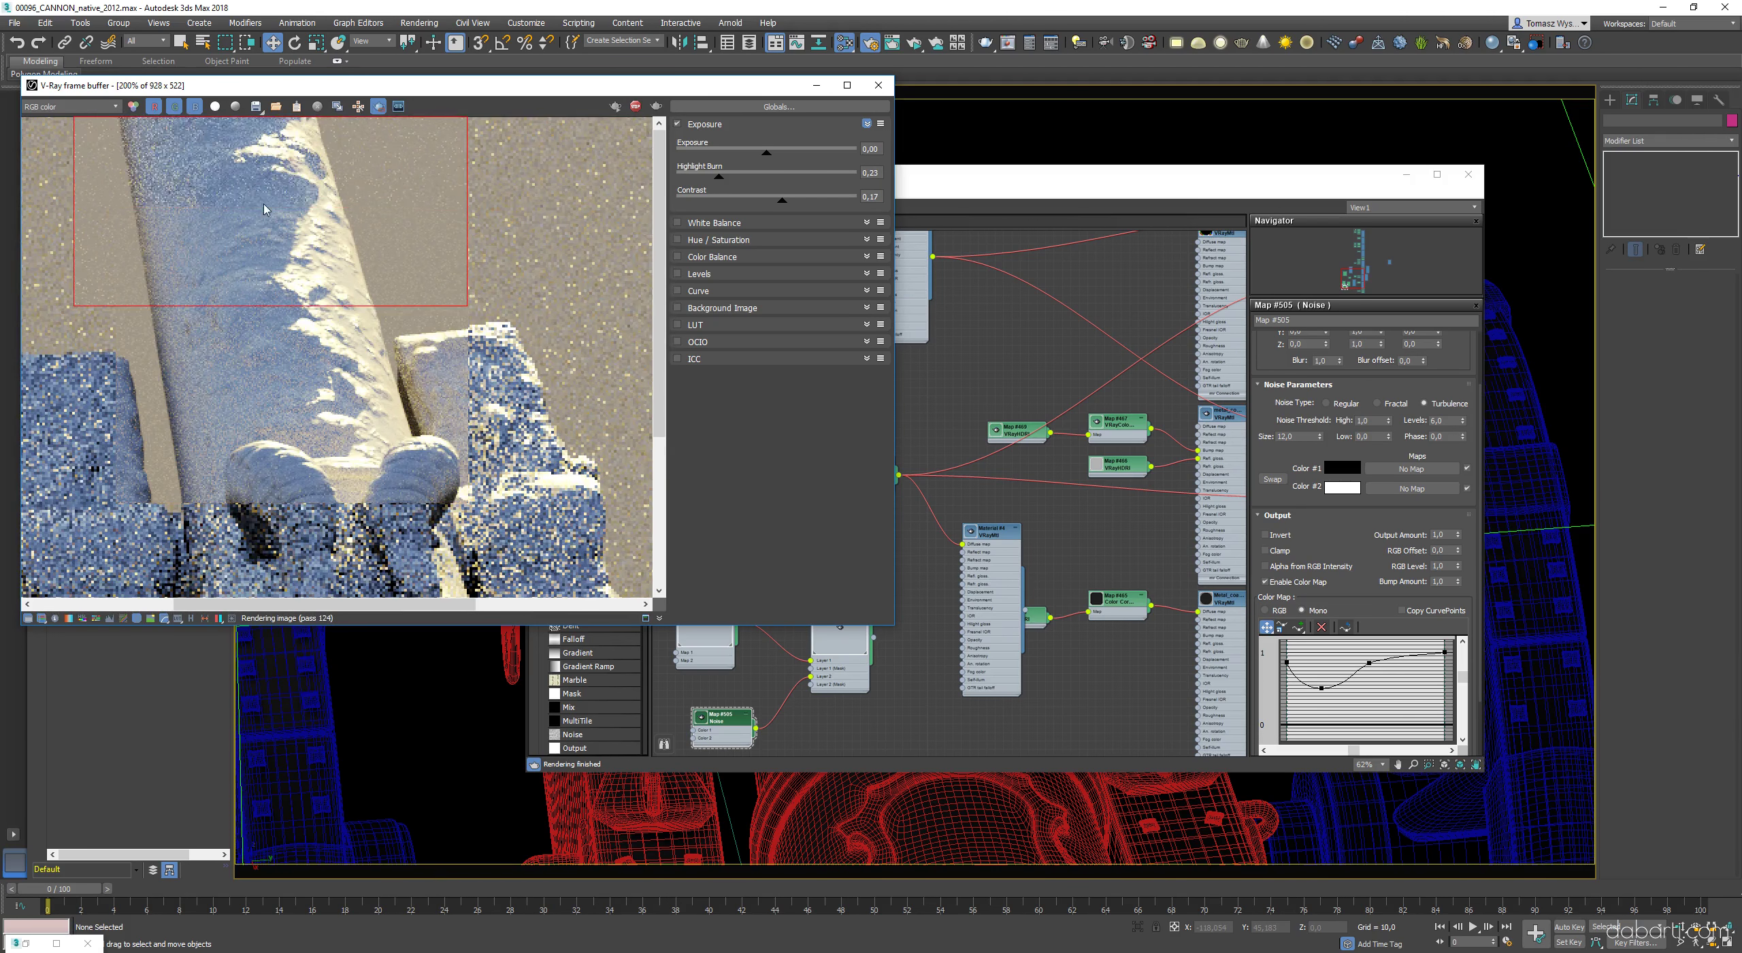
scroll(266, 210, "down", 1)
left_click_drag(148, 273, 508, 470)
scroll(340, 354, "up", 1)
scroll(340, 354, "down", 1)
left_click_drag(171, 404, 439, 534)
scroll(419, 313, "up", 1)
middle_click_drag(302, 592, 332, 437)
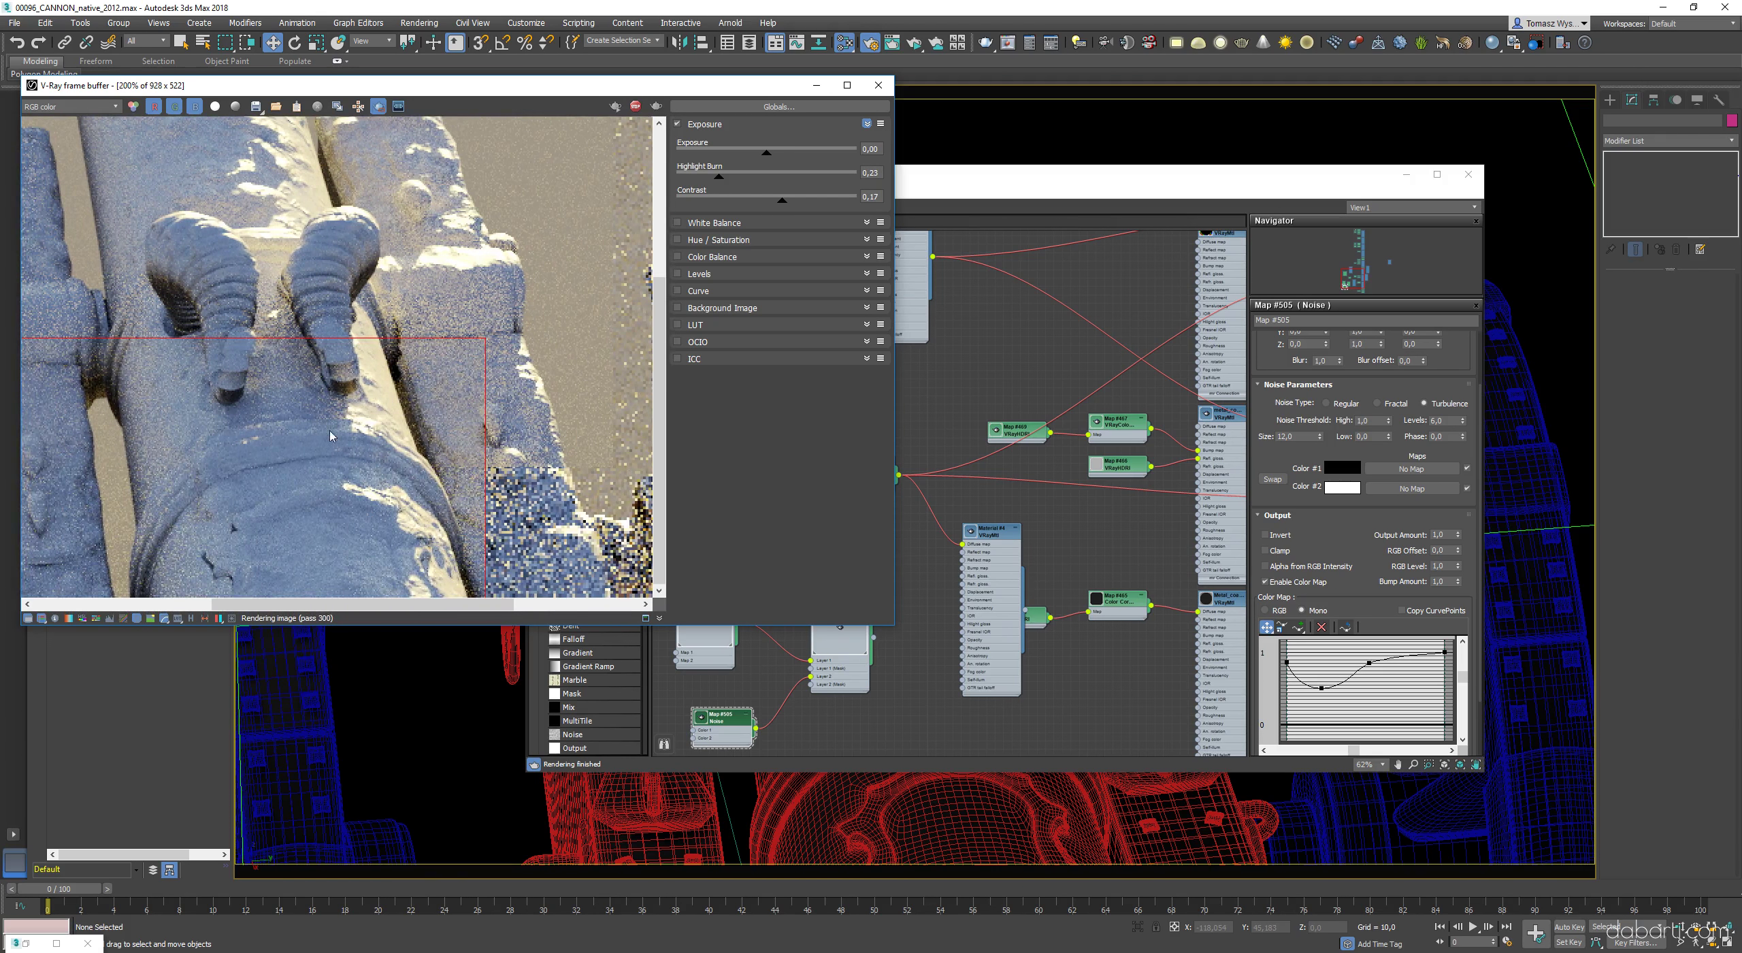
- Move the Noise color curve's right middle point slightly higher and closer to the end point, and check the barrel and handles
scroll(332, 437, "down", 1)
left_click(1369, 663)
left_click_drag(1369, 663, 1395, 658)
left_click_drag(233, 187, 397, 393)
scroll(317, 367, "up", 1)
middle_click_drag(317, 368, 389, 505)
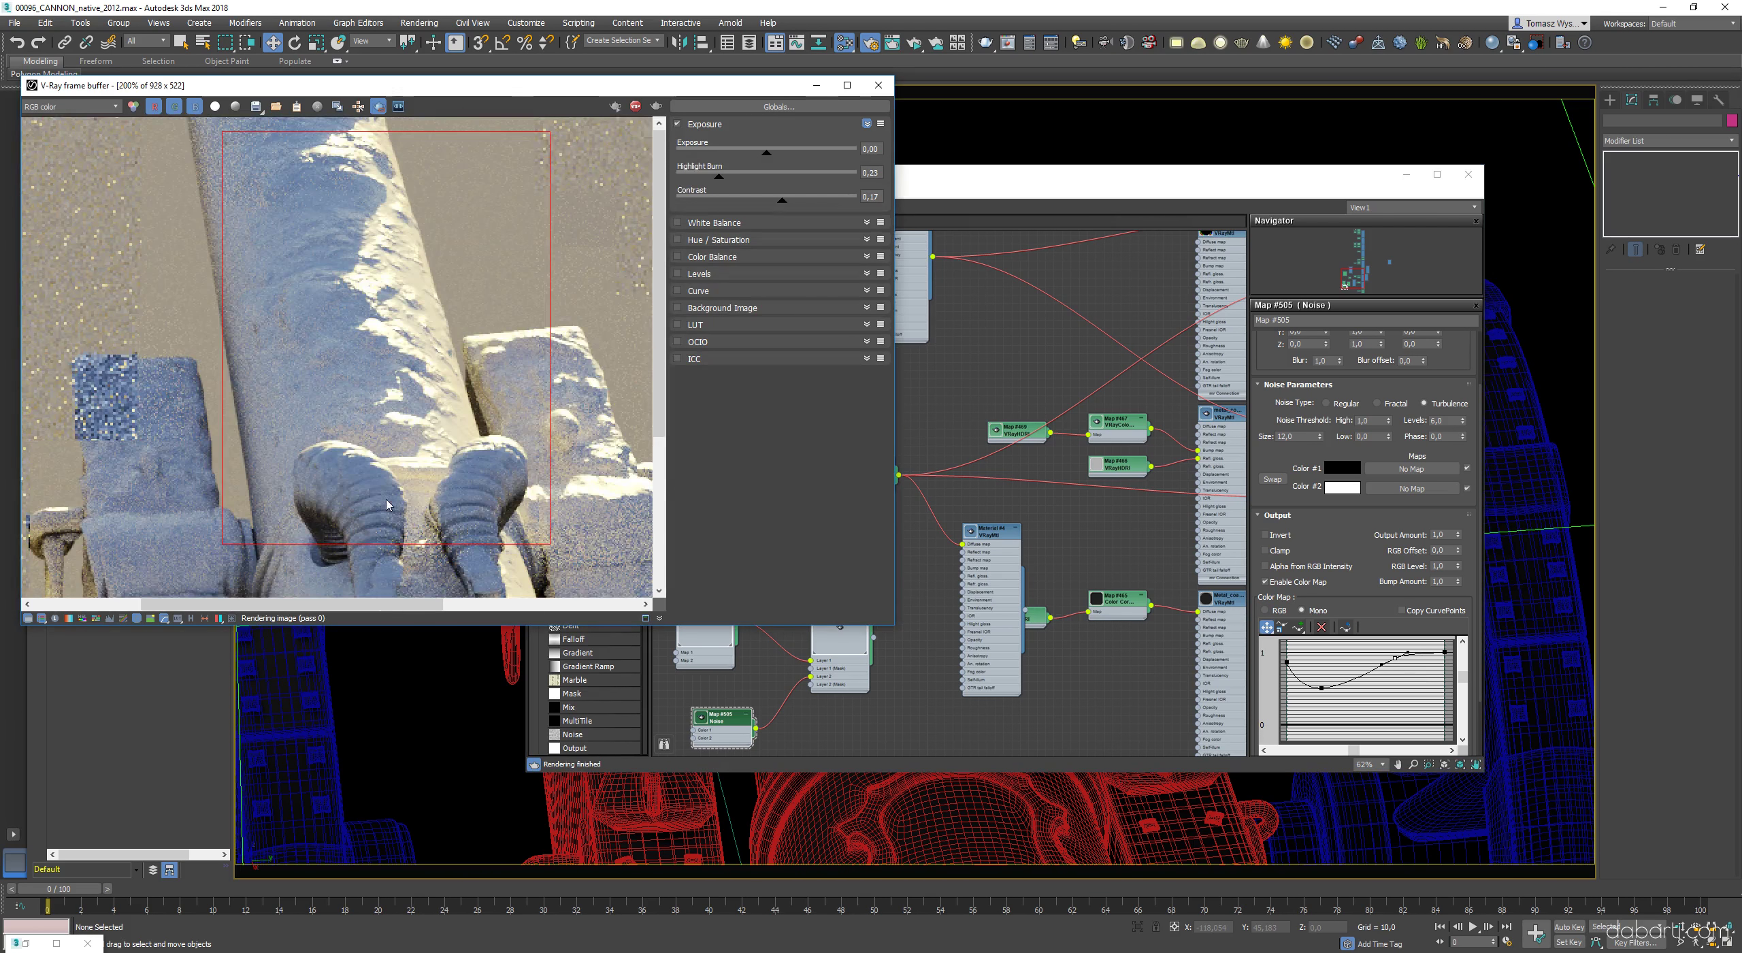
scroll(387, 505, "down", 1)
scroll(299, 253, "up", 2)
scroll(313, 266, "down", 1)
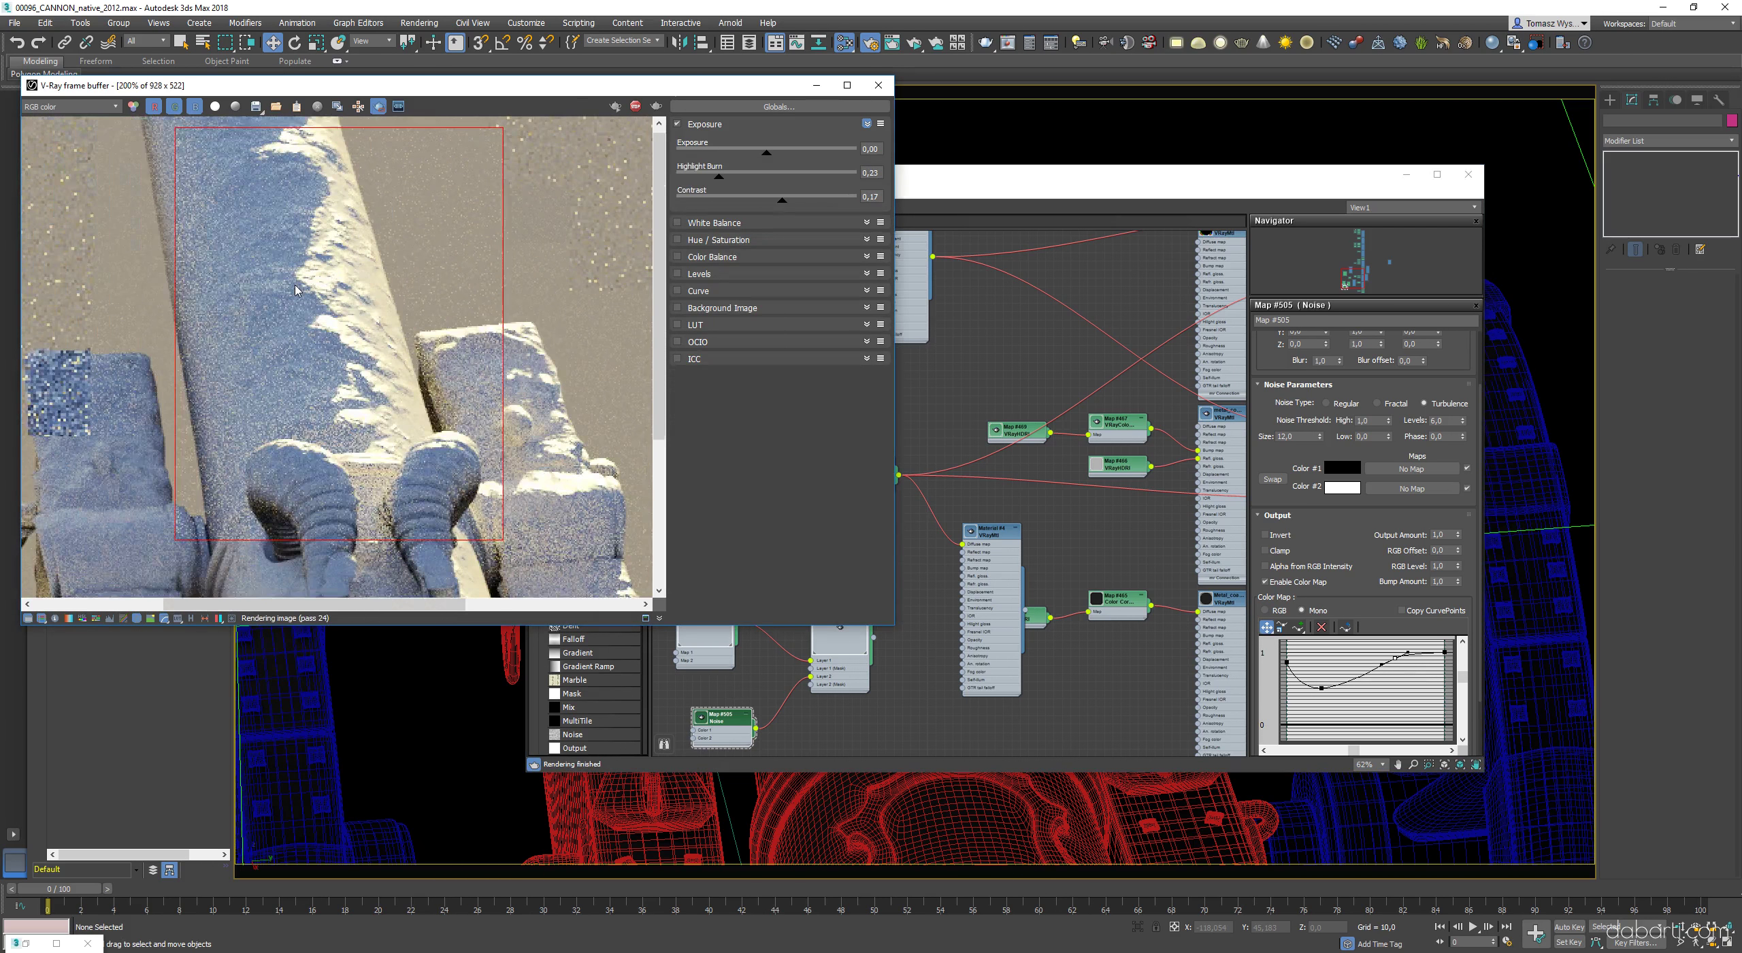
scroll(295, 292, "down", 1)
scroll(295, 279, "up", 1)
scroll(295, 279, "down", 1)
- Change the snow VRayMtl's material type to VRayStochasticFlakesMtl
middle_click_drag(969, 238, 938, 394)
scroll(858, 436, "up", 2)
double_click(815, 384)
double_click(934, 391)
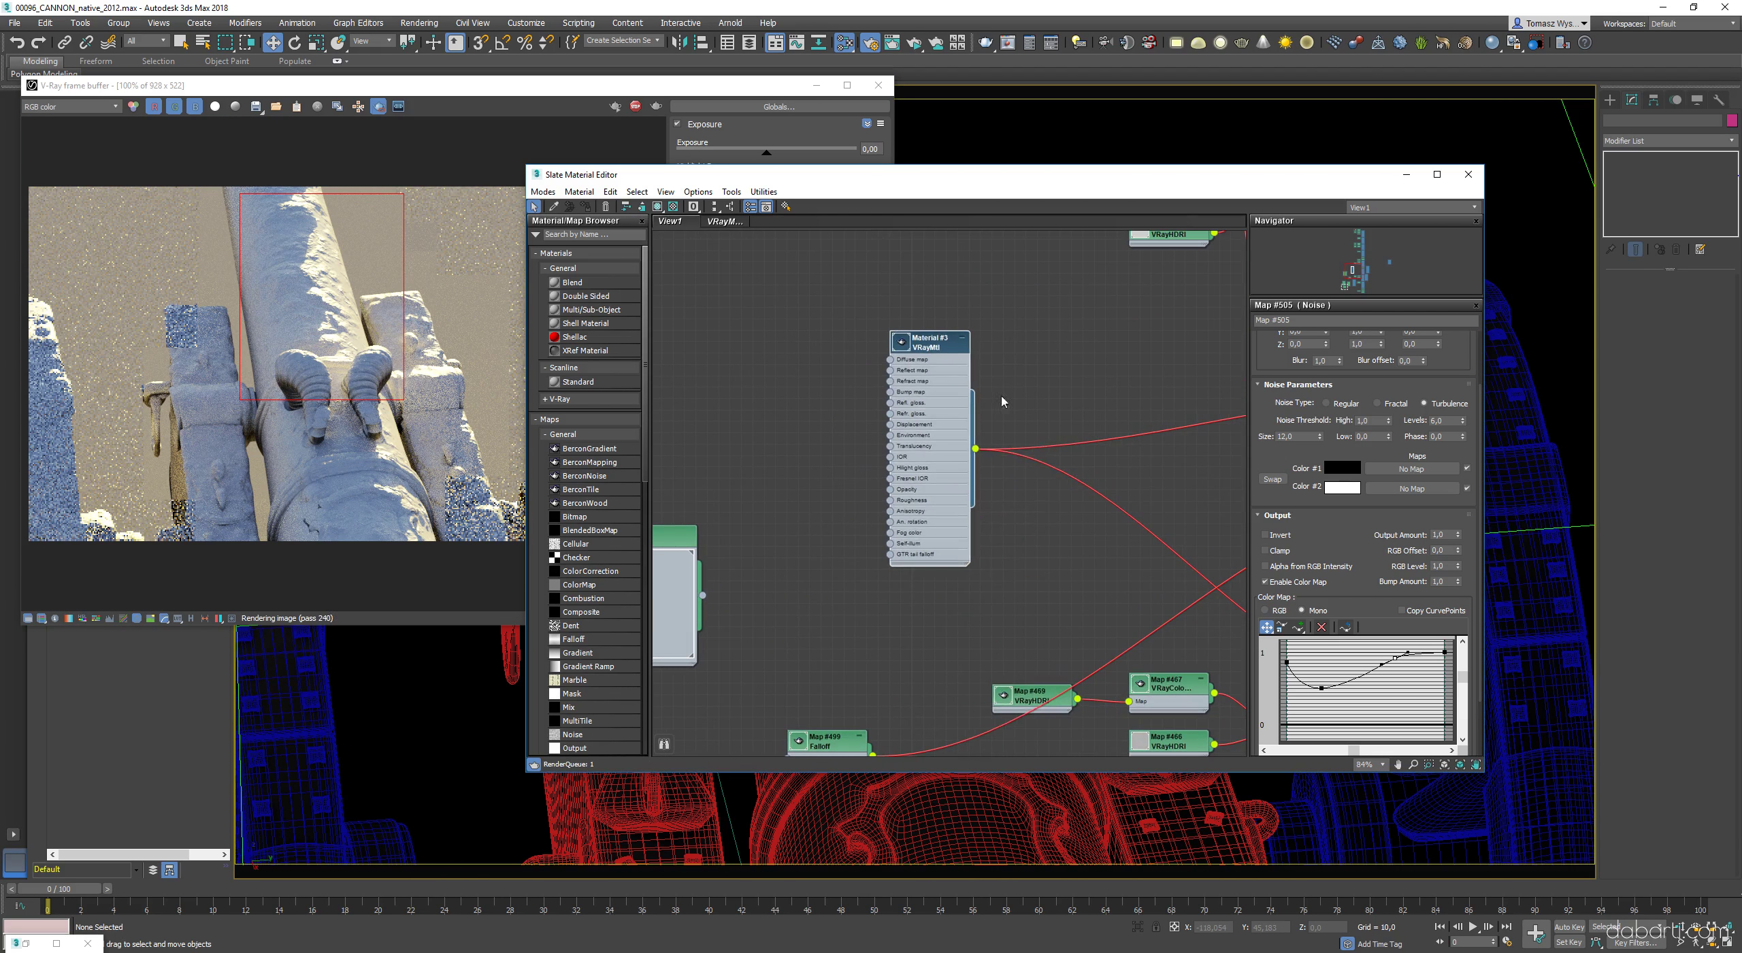
right_click(928, 348)
left_click(997, 378)
type("vray")
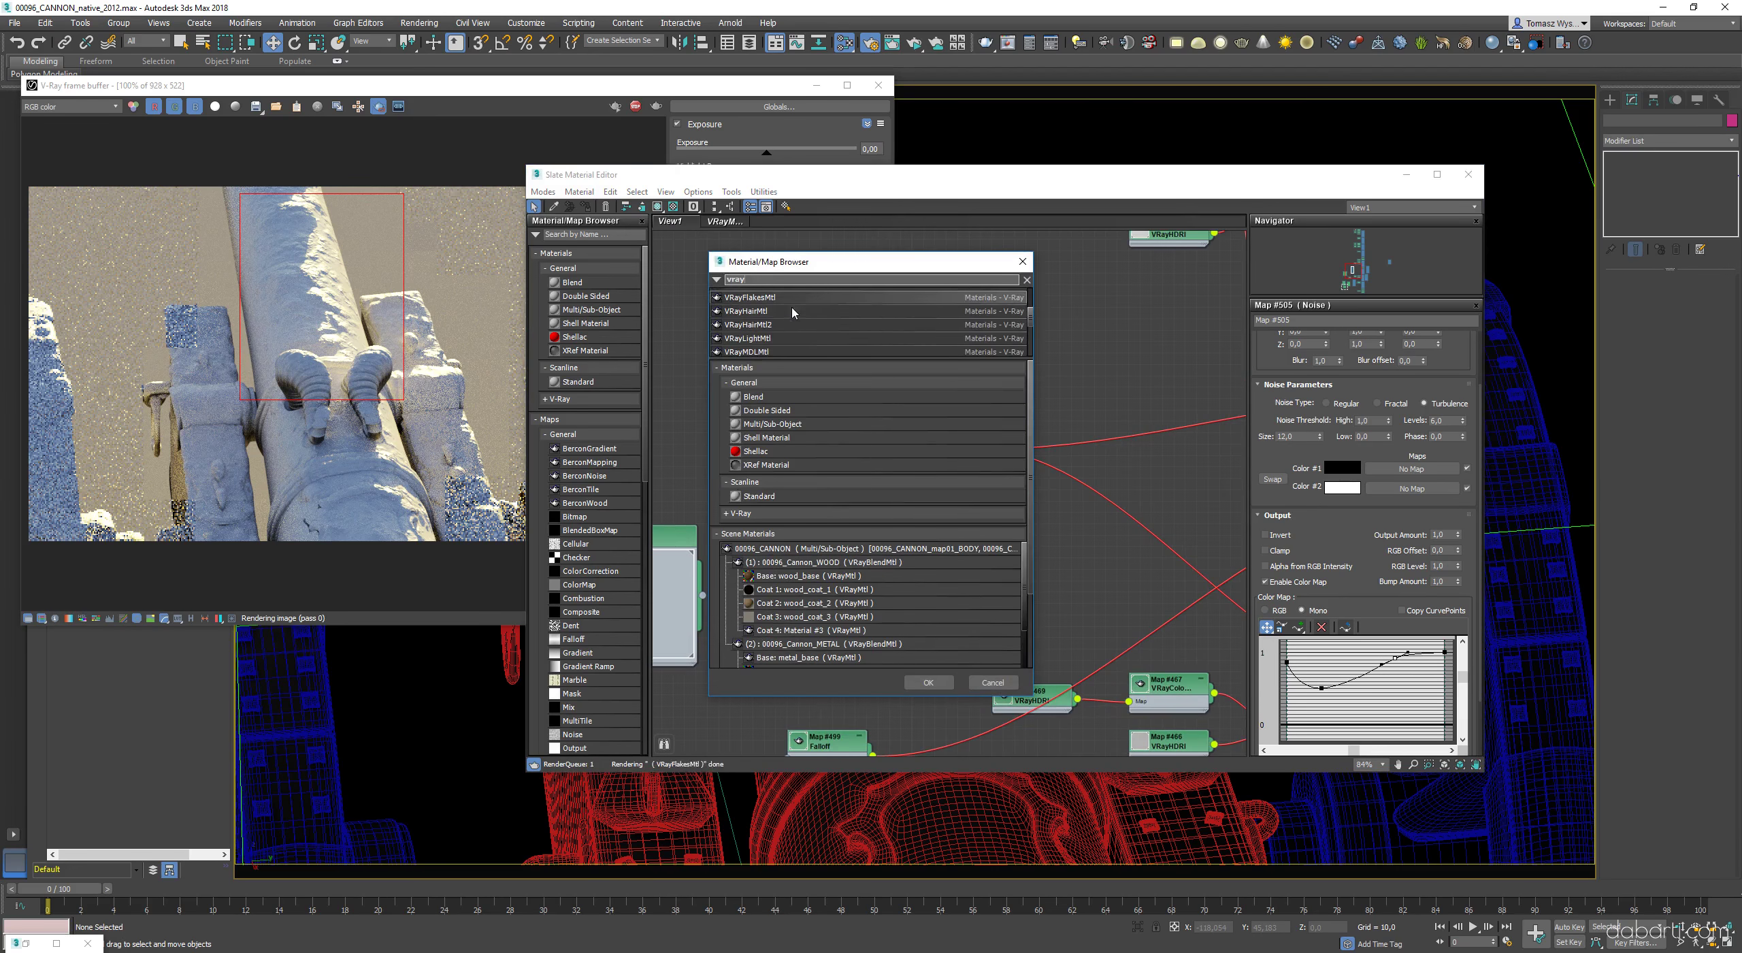
double_click(768, 352)
- Examine the stochastic flakes on the barrel, handles and carriage by rendering several regions at close range
left_click(436, 374)
scroll(378, 384, "up", 2)
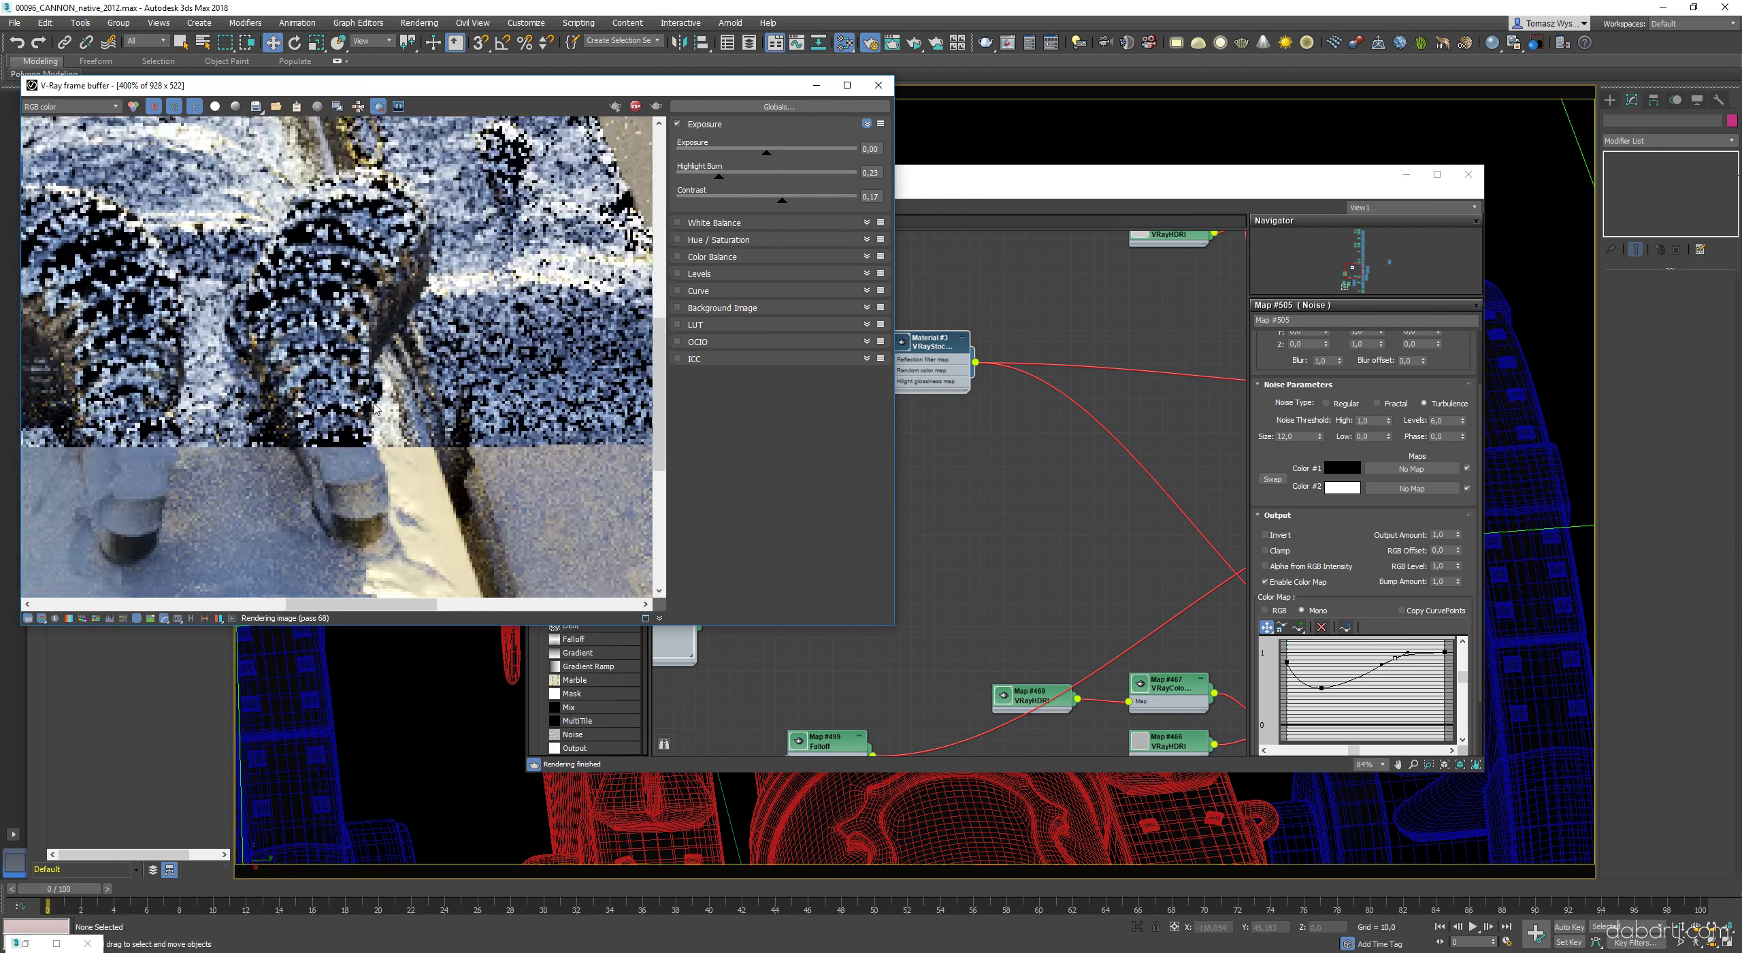
scroll(378, 383, "down", 2)
left_click_drag(351, 260, 456, 373)
scroll(446, 366, "up", 1)
scroll(446, 367, "down", 1)
left_click_drag(514, 253, 651, 353)
scroll(592, 306, "up", 2)
scroll(508, 381, "down", 1)
left_click_drag(190, 136, 440, 370)
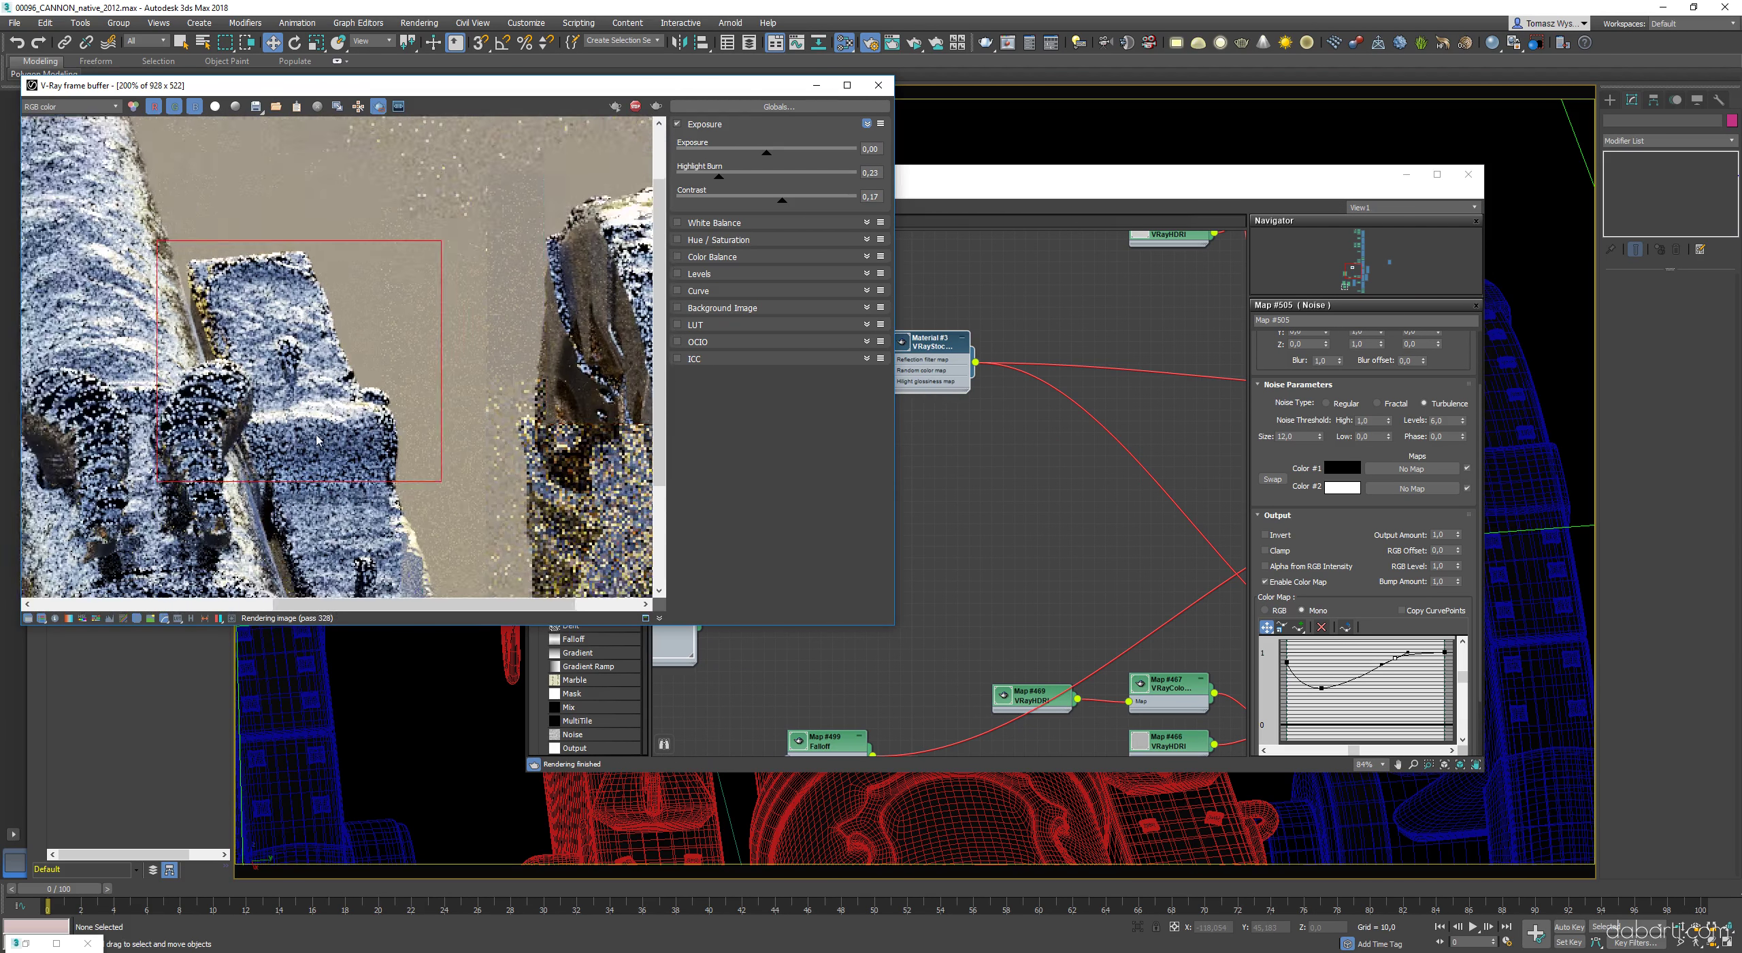
middle_click_drag(347, 273, 513, 330)
- Set the stochastic flakes material's number of flakes to 500 and check the barrel and carriage
double_click(933, 342)
left_click_drag(1469, 385, 1468, 400)
left_click(436, 341)
left_click_drag(207, 149, 403, 351)
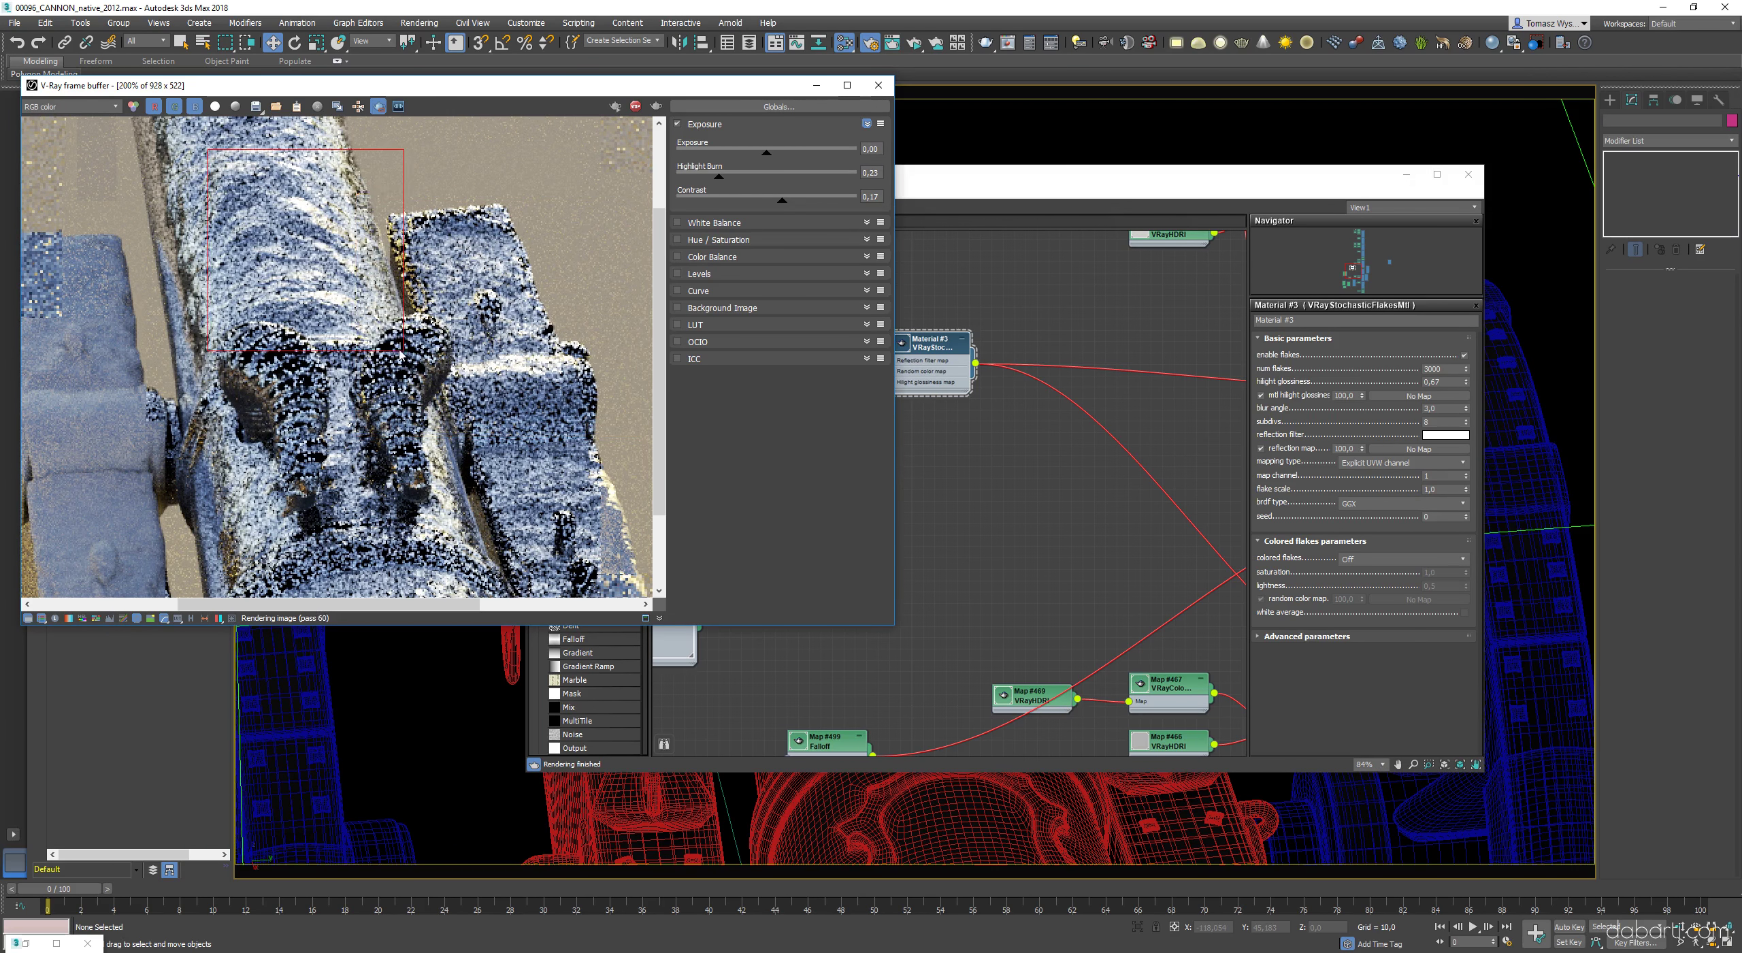
double_click(1437, 368)
type("5")
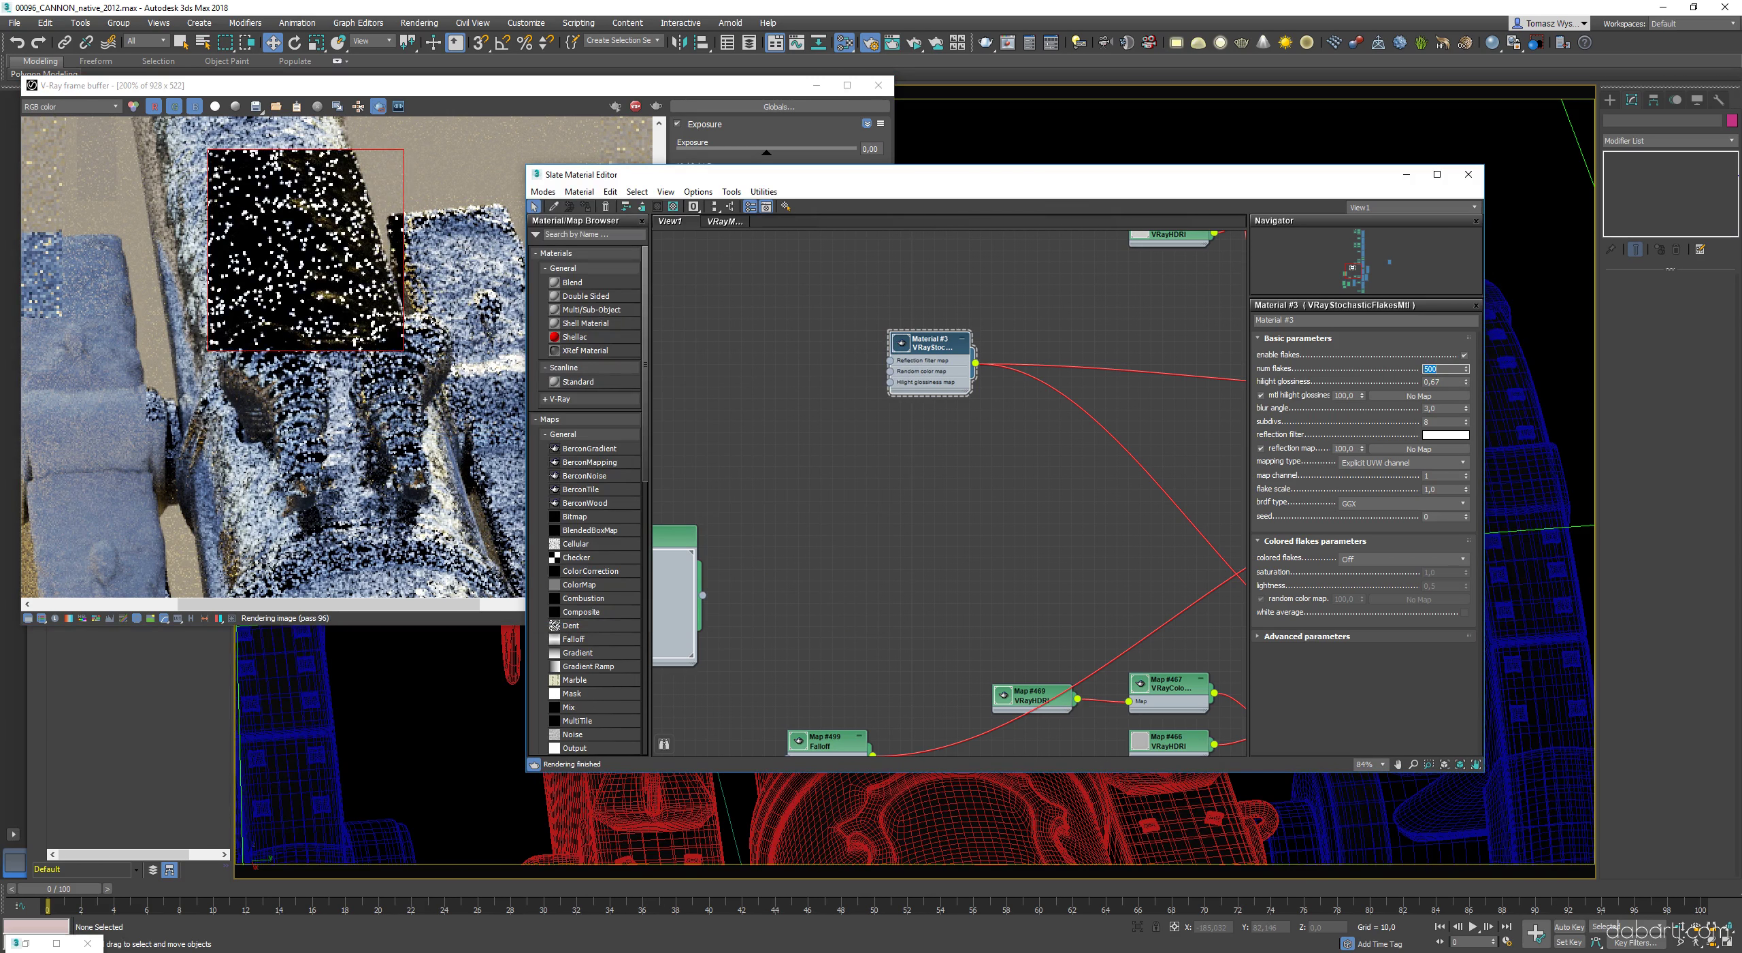
left_click(327, 306)
scroll(327, 306, "down", 1)
left_click_drag(249, 195, 428, 364)
left_click_drag(186, 186, 376, 333)
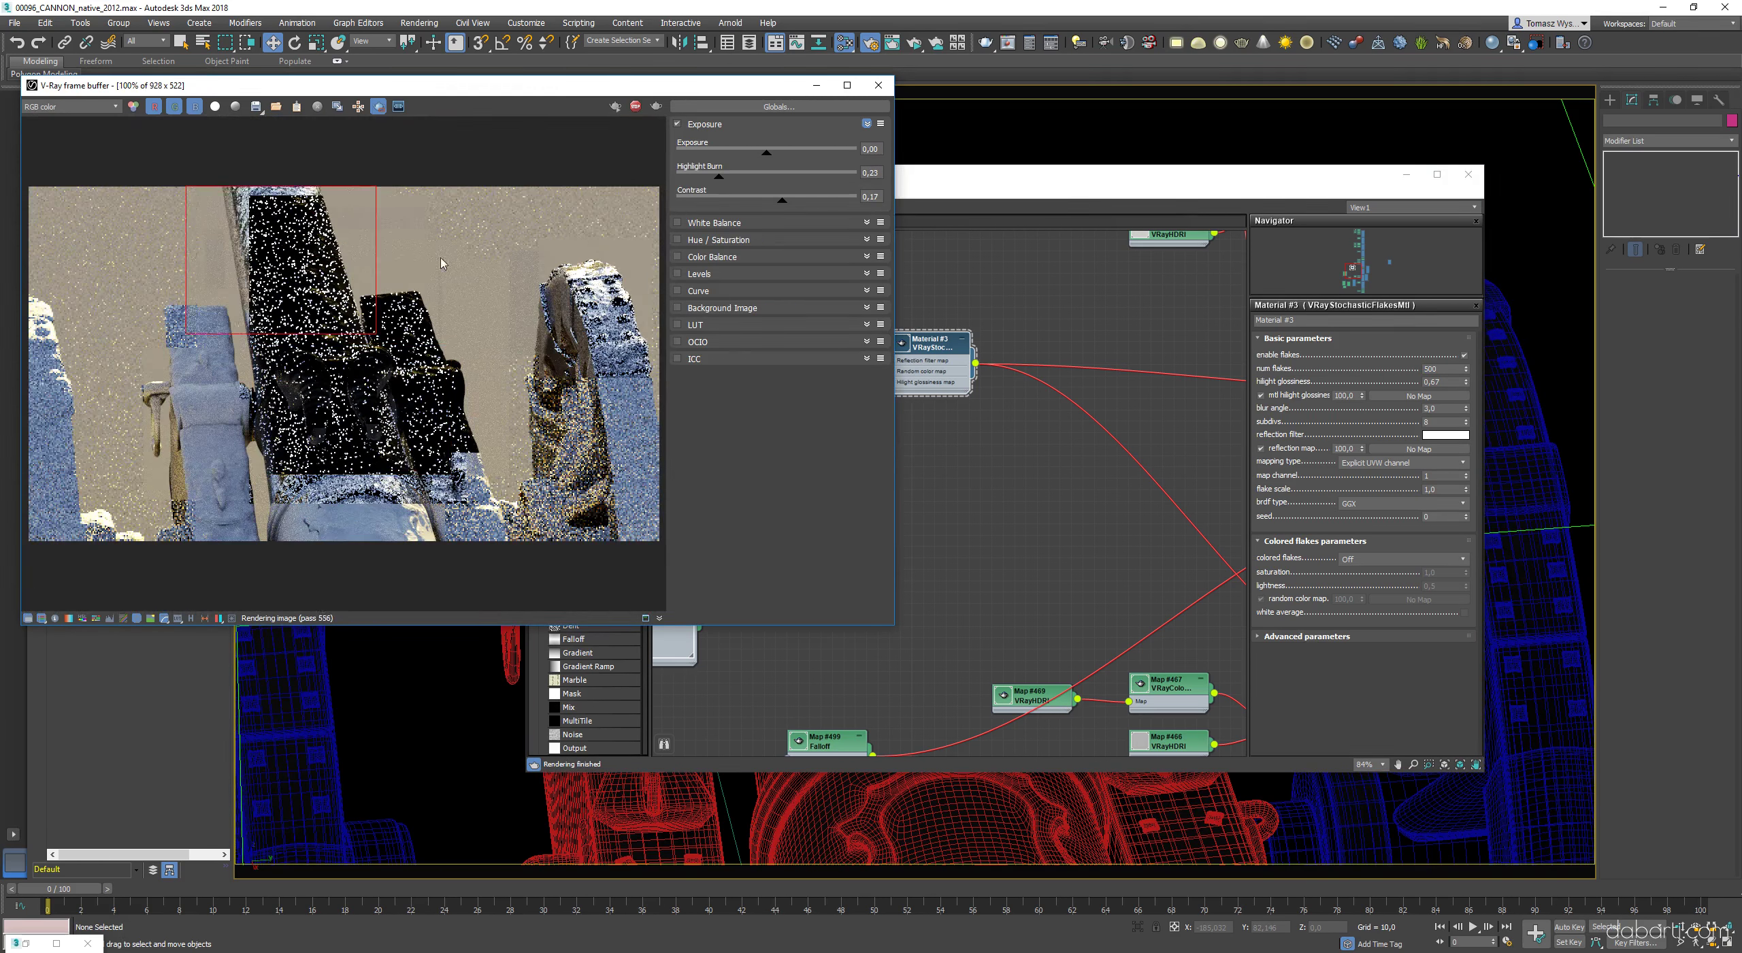
- Set the flakes material's blur angle to 2.5 and check the cannon body
left_click_drag(1466, 409, 1466, 385)
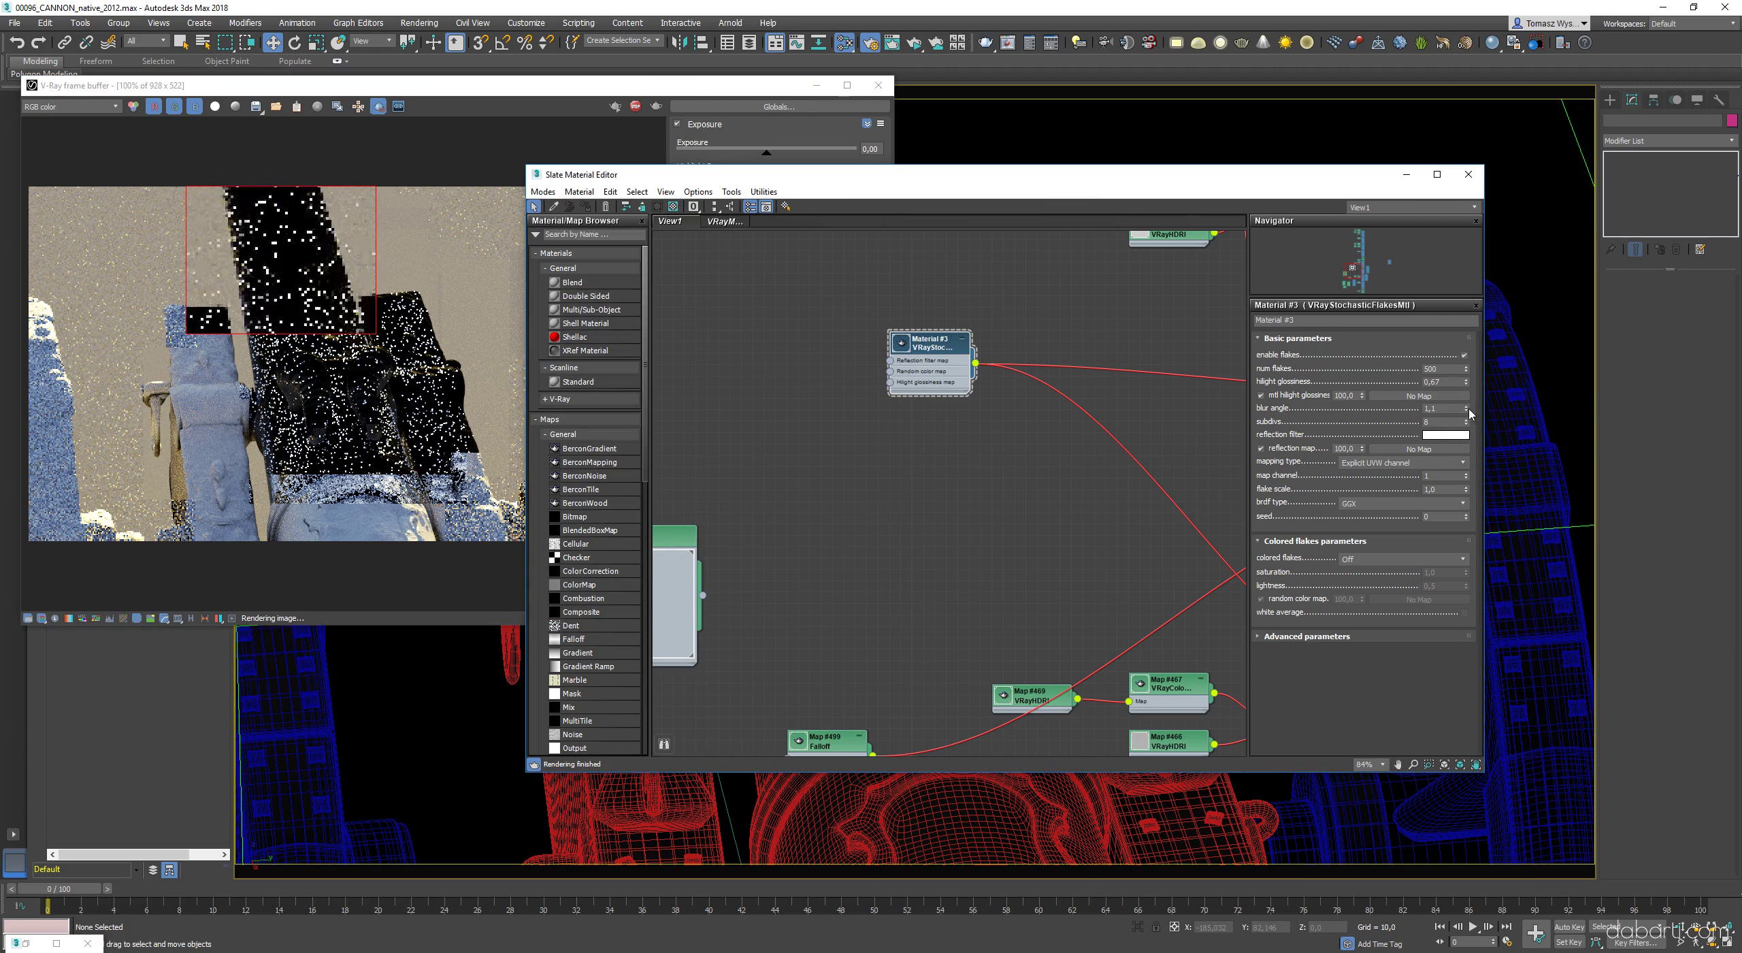
left_click(258, 497)
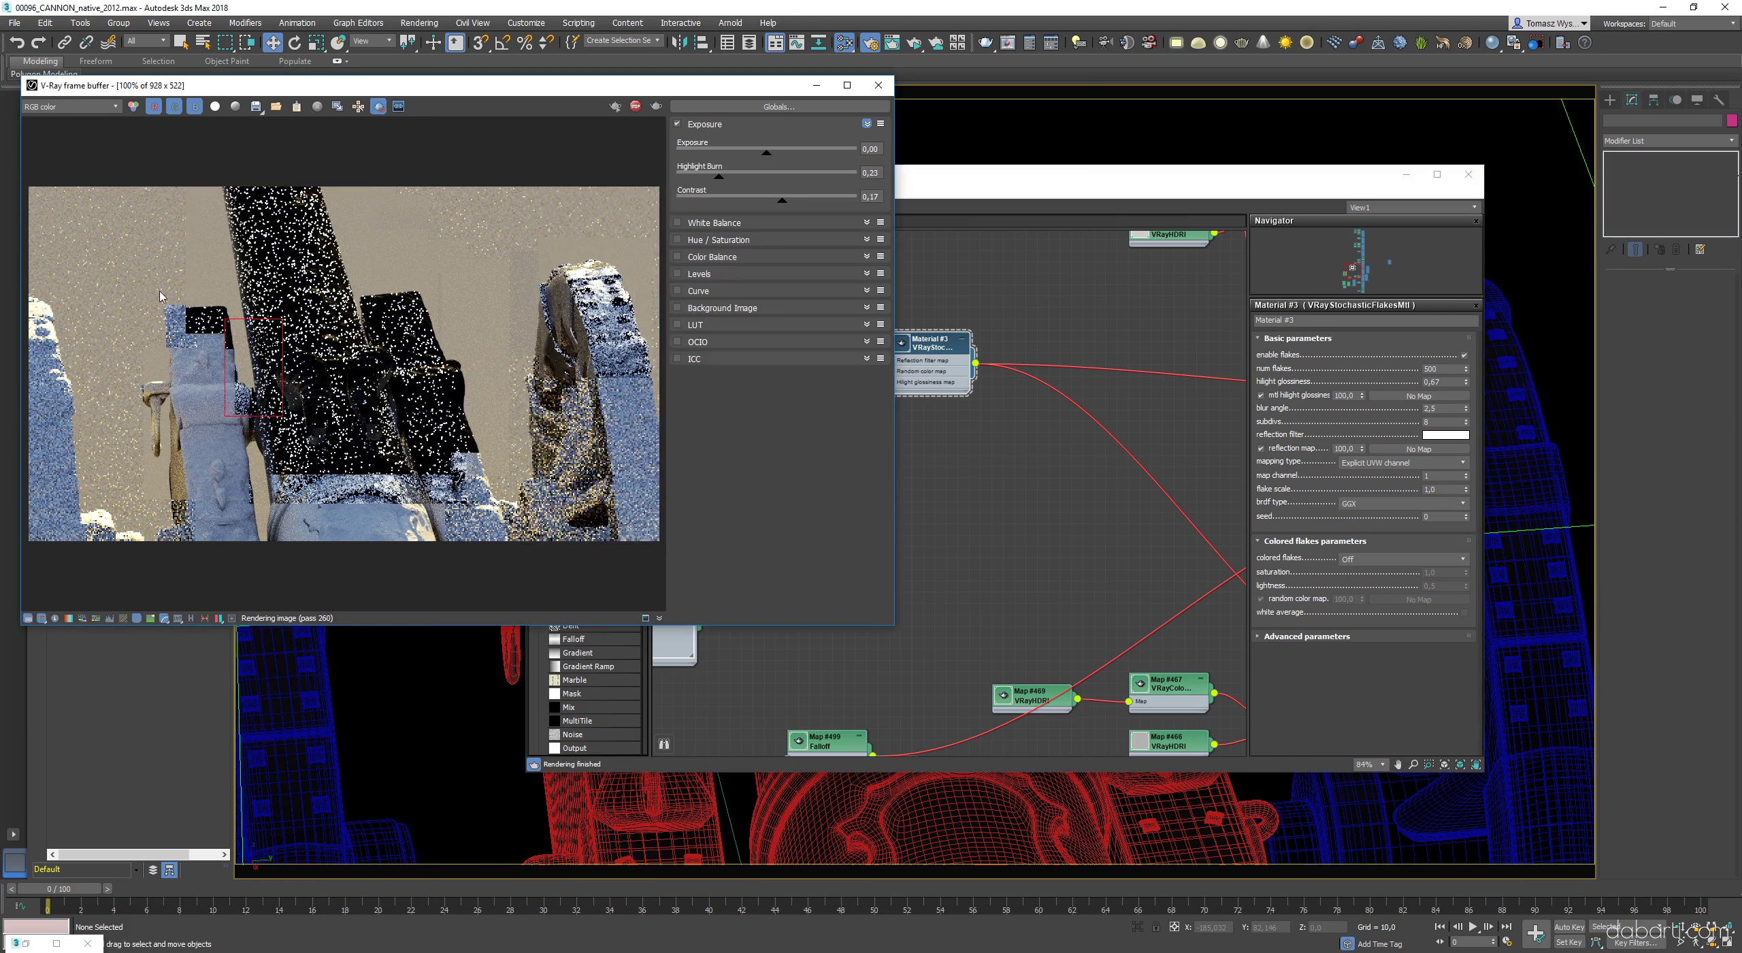
left_click_drag(257, 497, 170, 377)
- Change the snow material's type to VRayBlendMtl, keeping the flakes material as its base sub-material
right_click(931, 346)
left_click(995, 384)
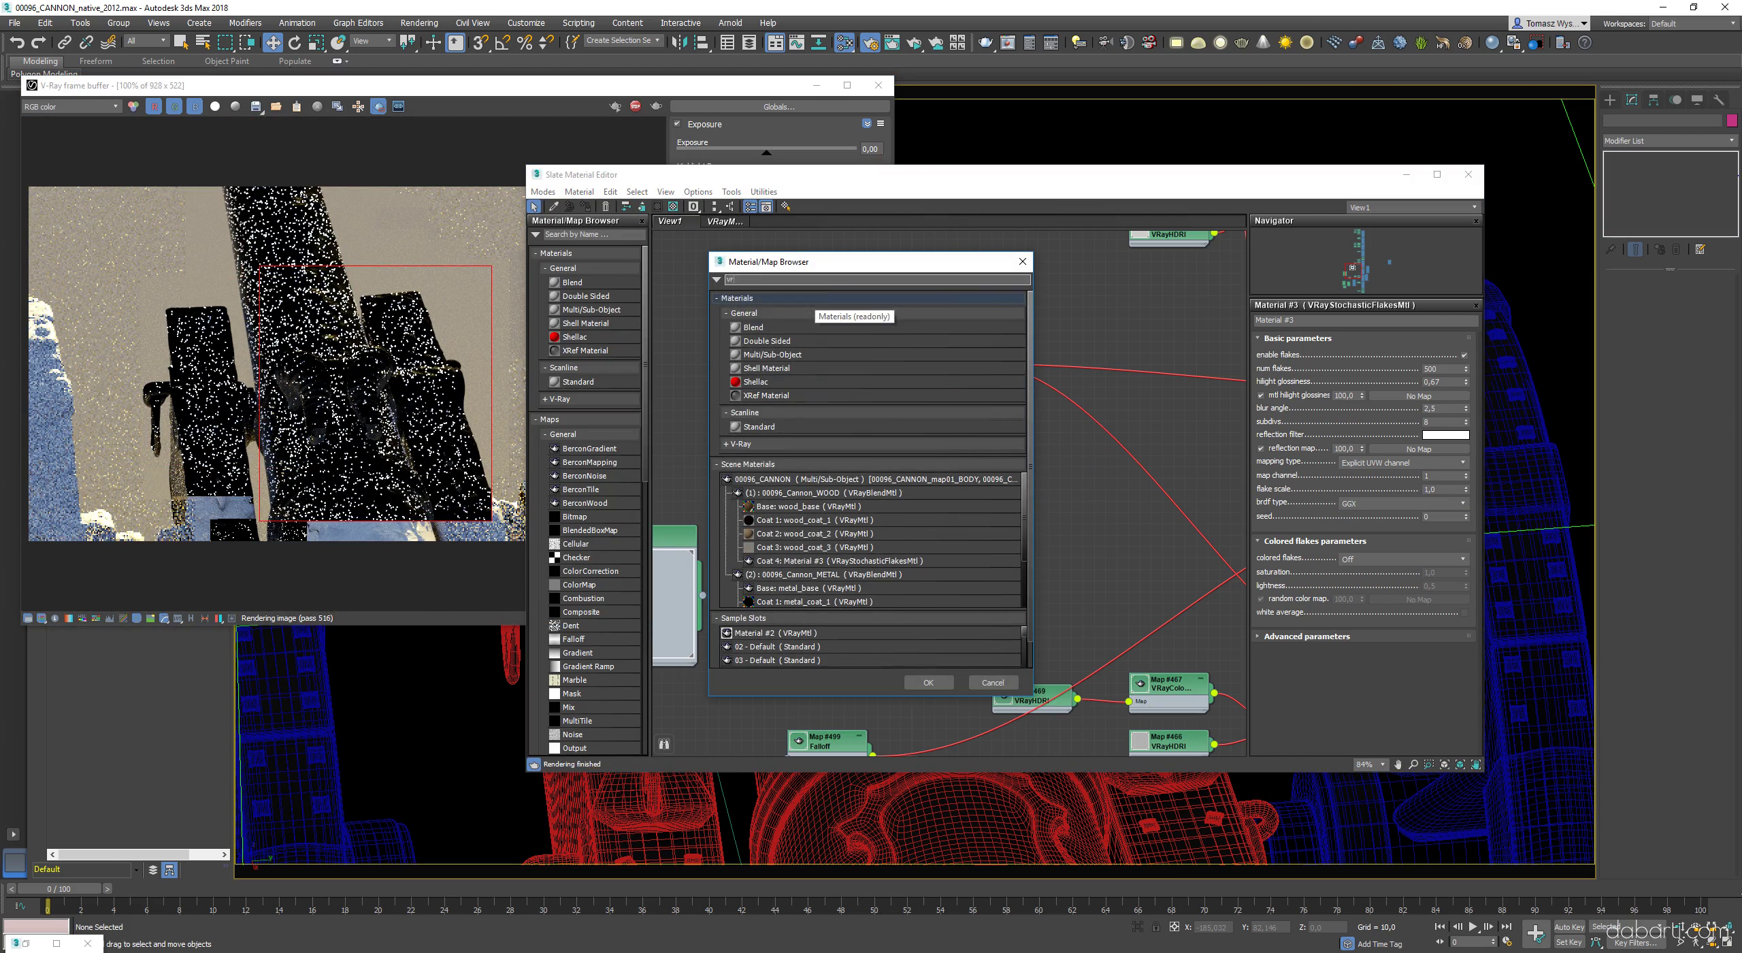
type("vrayb")
double_click(766, 298)
left_click(839, 527)
double_click(734, 296)
left_click_drag(783, 341, 944, 350)
left_click(970, 361)
left_click_drag(762, 294, 715, 253)
middle_click_drag(873, 392, 1052, 374)
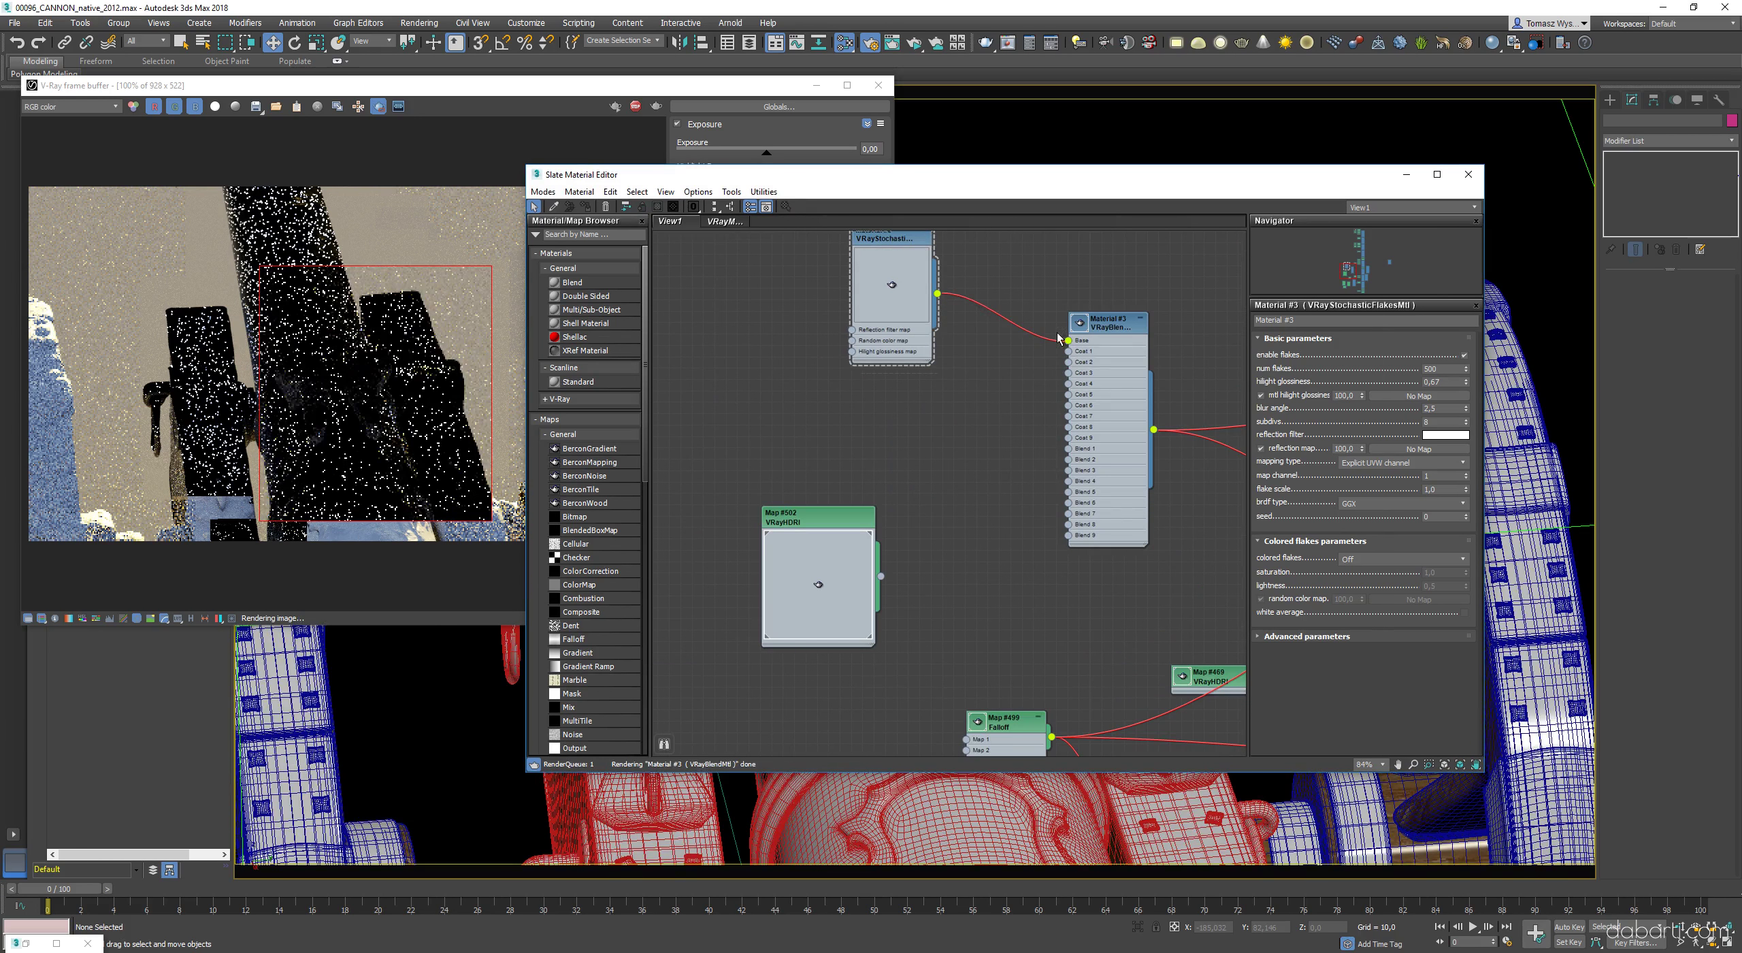
- Create a VRayMtl as the blend material's base and connect the flakes material to Coat 1
left_click_drag(884, 238, 919, 340)
right_click(837, 270)
mouse_move(980, 307)
left_click(1055, 443)
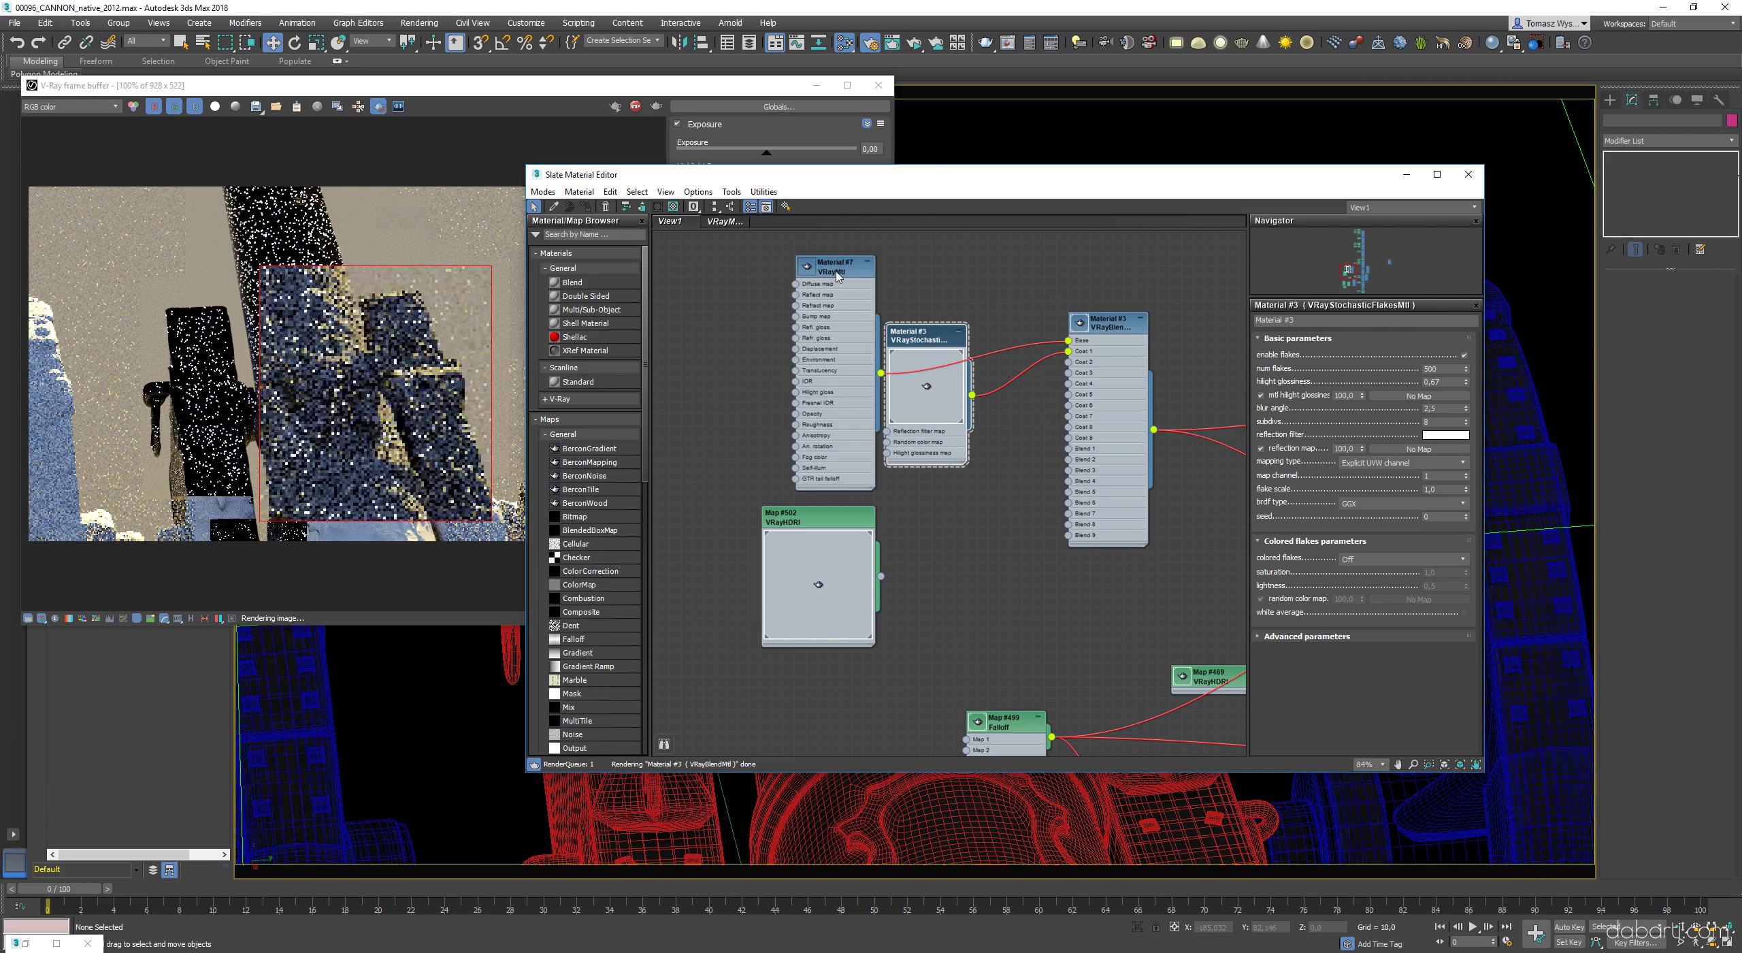
- Set the base VRayMtl's diffuse and reflect colors to white, checking the barrel
double_click(836, 270)
left_click(1329, 353)
left_click_drag(400, 136, 400, 193)
left_click(483, 209)
left_click_drag(232, 231, 341, 336)
scroll(320, 308, "up", 2)
scroll(320, 307, "down", 2)
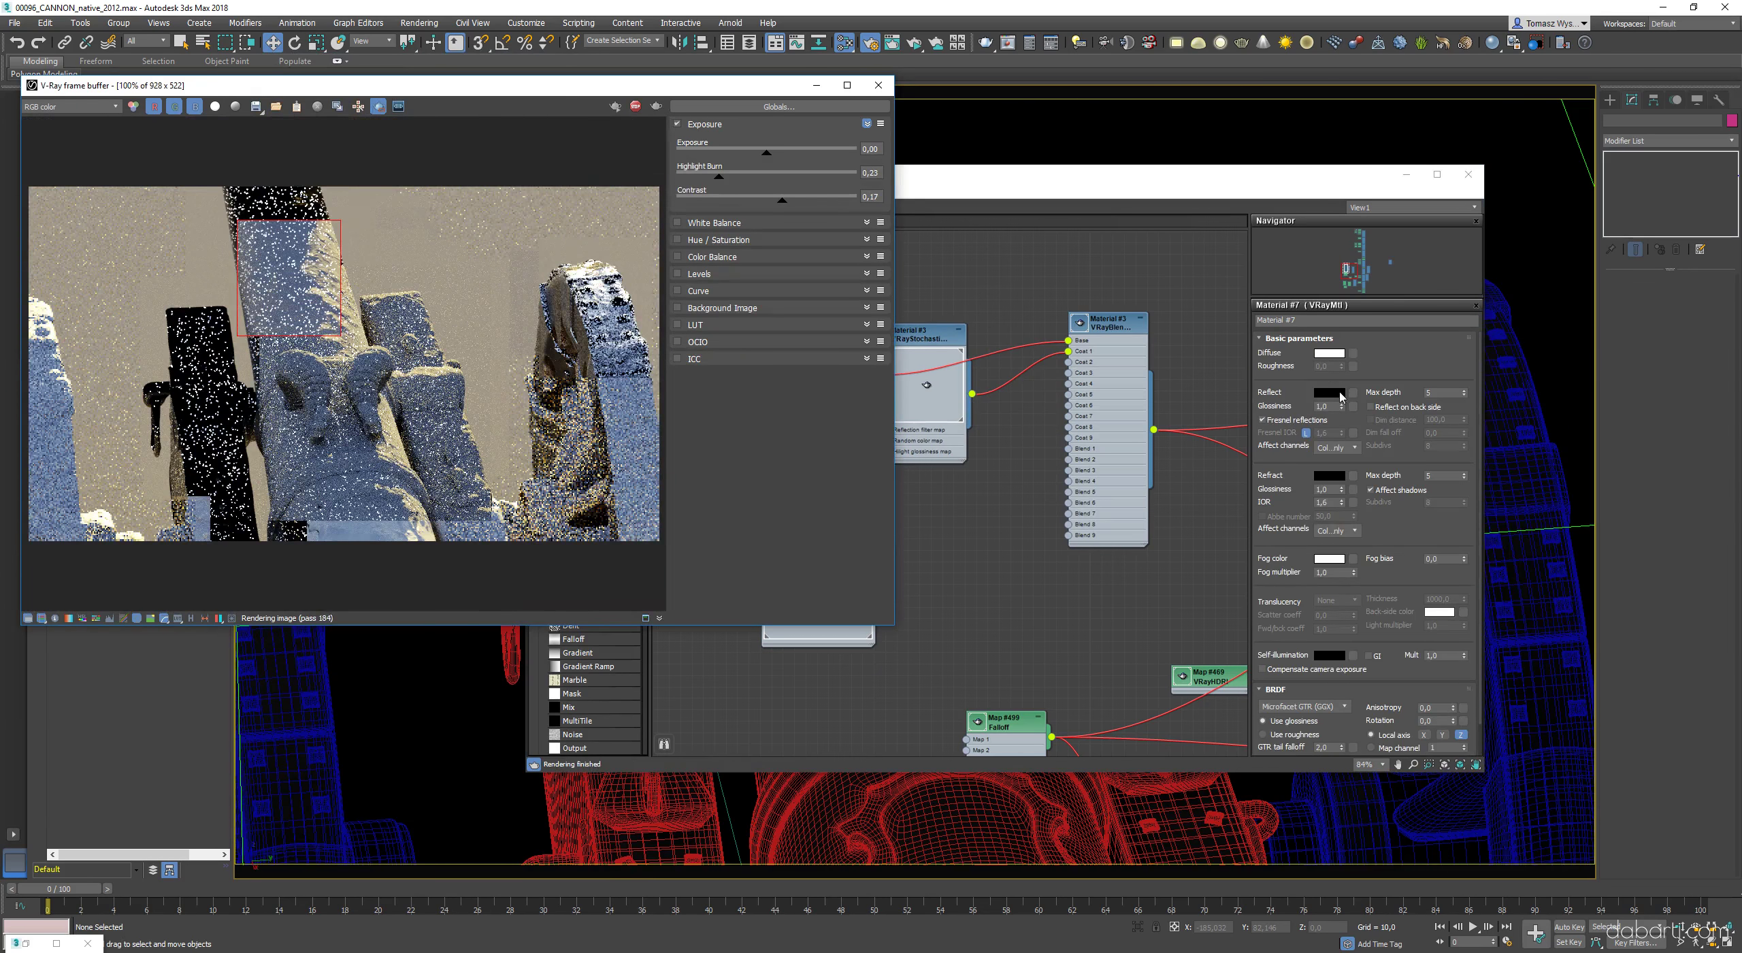
left_click(1329, 393)
left_click_drag(400, 79, 400, 193)
left_click(483, 209)
- Set the flakes material's number of flakes to 5000 and inspect the barrel surface up close
left_click_drag(924, 335, 958, 392)
double_click(959, 393)
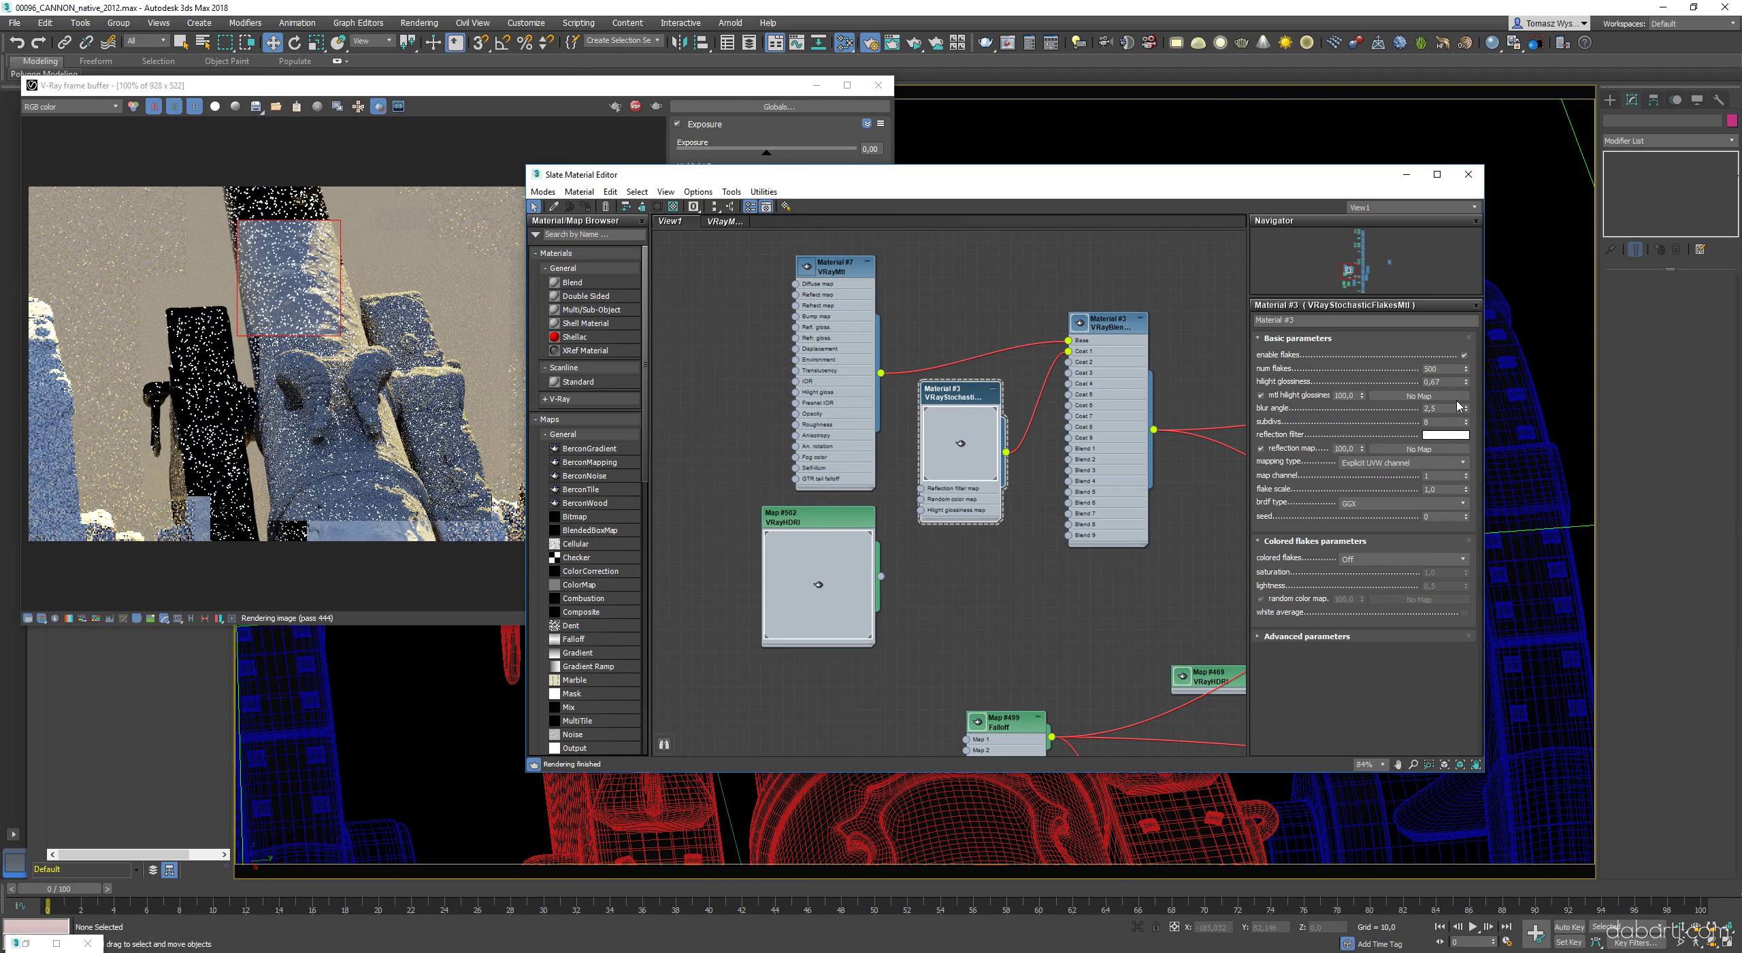
type("0")
key("Return")
scroll(328, 288, "up", 2)
scroll(328, 288, "down", 2)
scroll(274, 215, "up", 2)
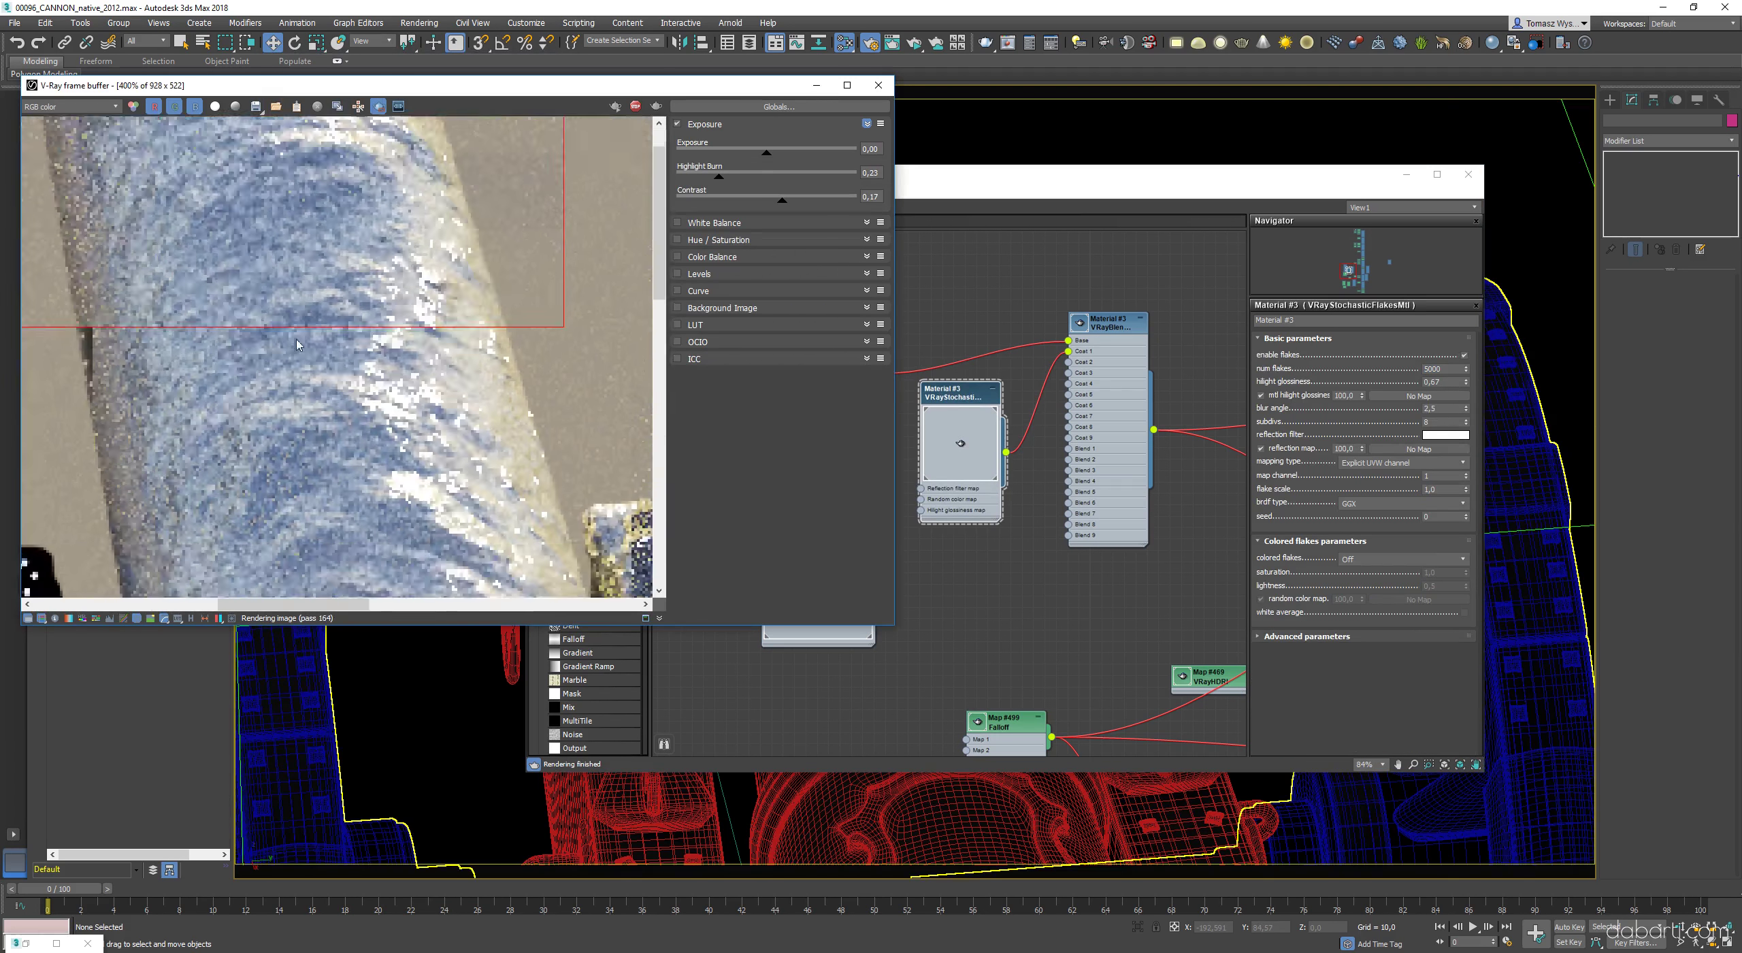
- Check the blended flakes on the barrel, and set the base VRayMtl's reflection glossiness to 0.62
scroll(274, 215, "down", 2)
left_click_drag(373, 292, 463, 436)
scroll(424, 387, "up", 2)
scroll(424, 388, "down", 2)
scroll(244, 312, "up", 2)
scroll(245, 311, "down", 1)
scroll(394, 272, "up", 1)
scroll(394, 272, "down", 1)
left_click_drag(332, 181, 485, 351)
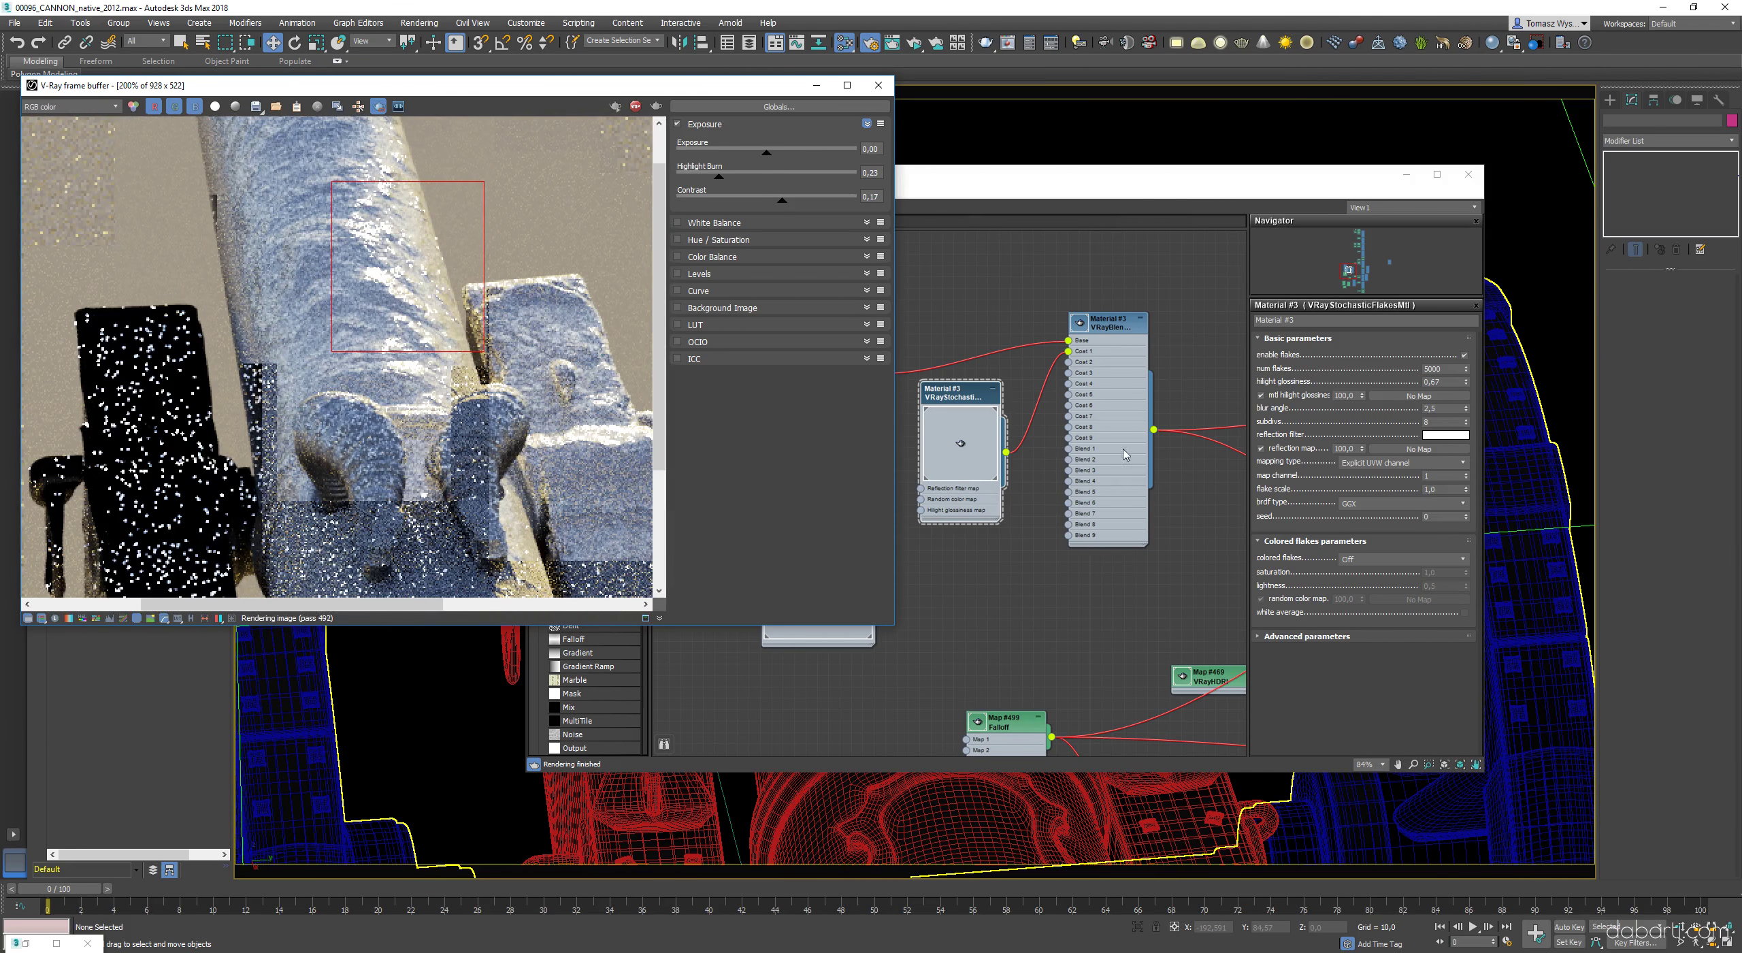
middle_click_drag(1123, 448, 1238, 535)
double_click(955, 364)
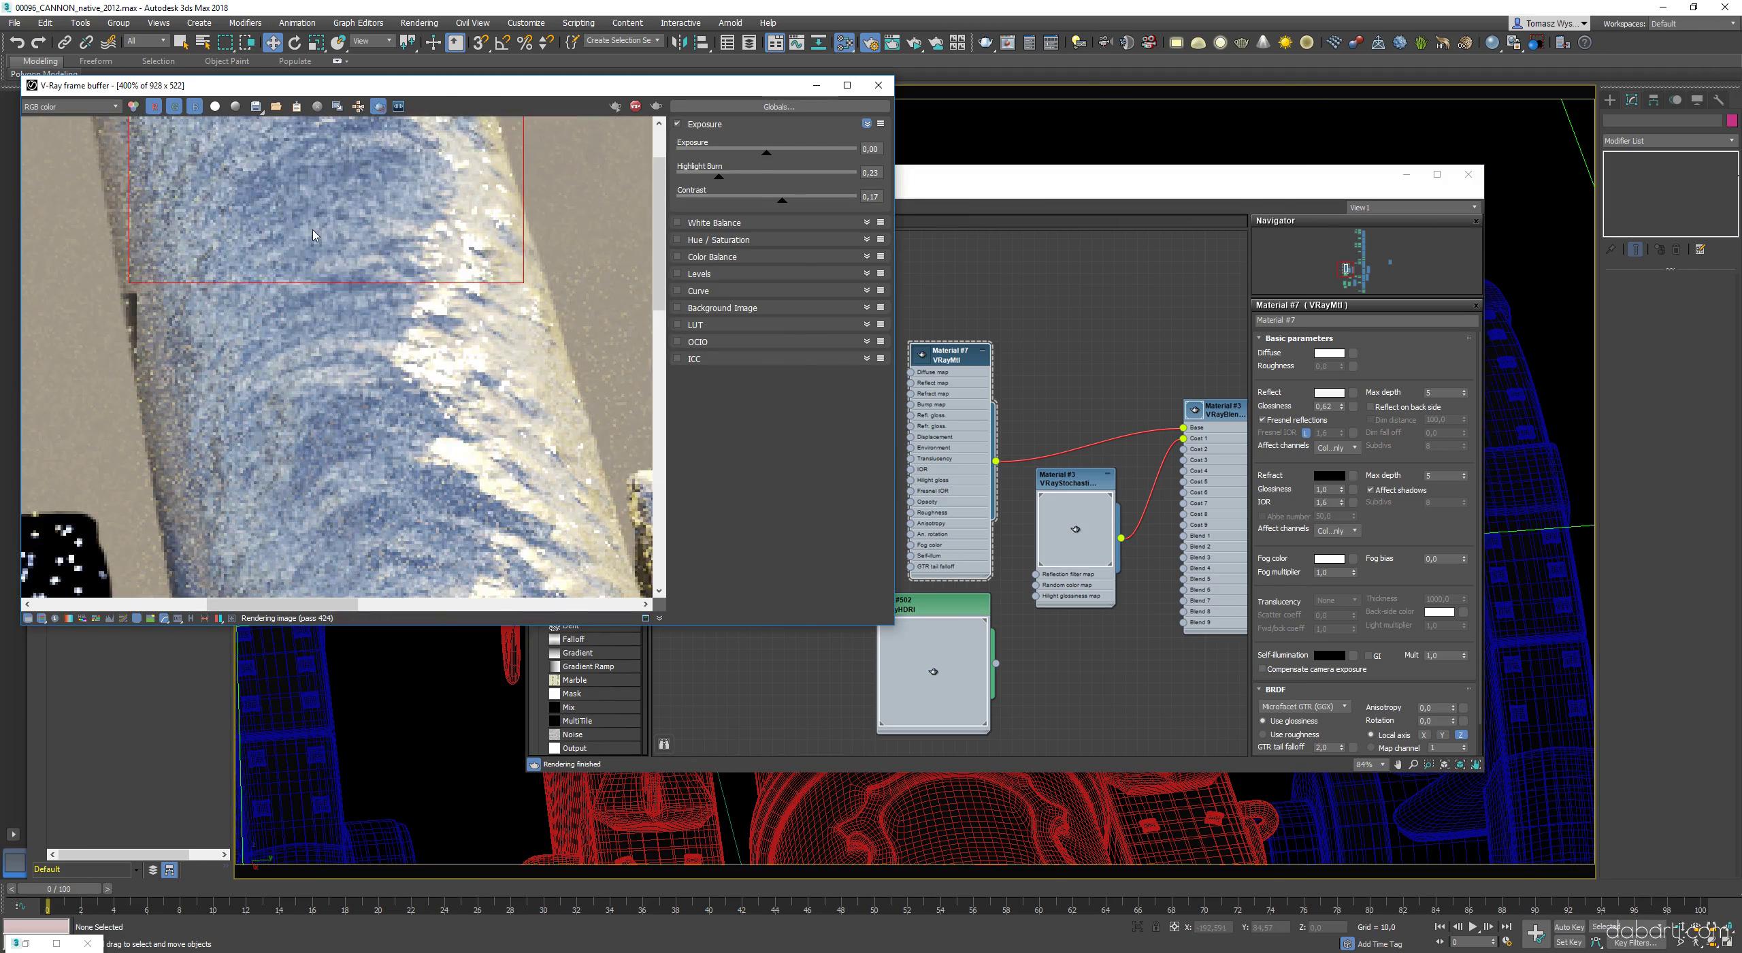
- Set the flakes material's highlight glossiness to 0.38 and tint its reflection filter light cyan
double_click(1073, 481)
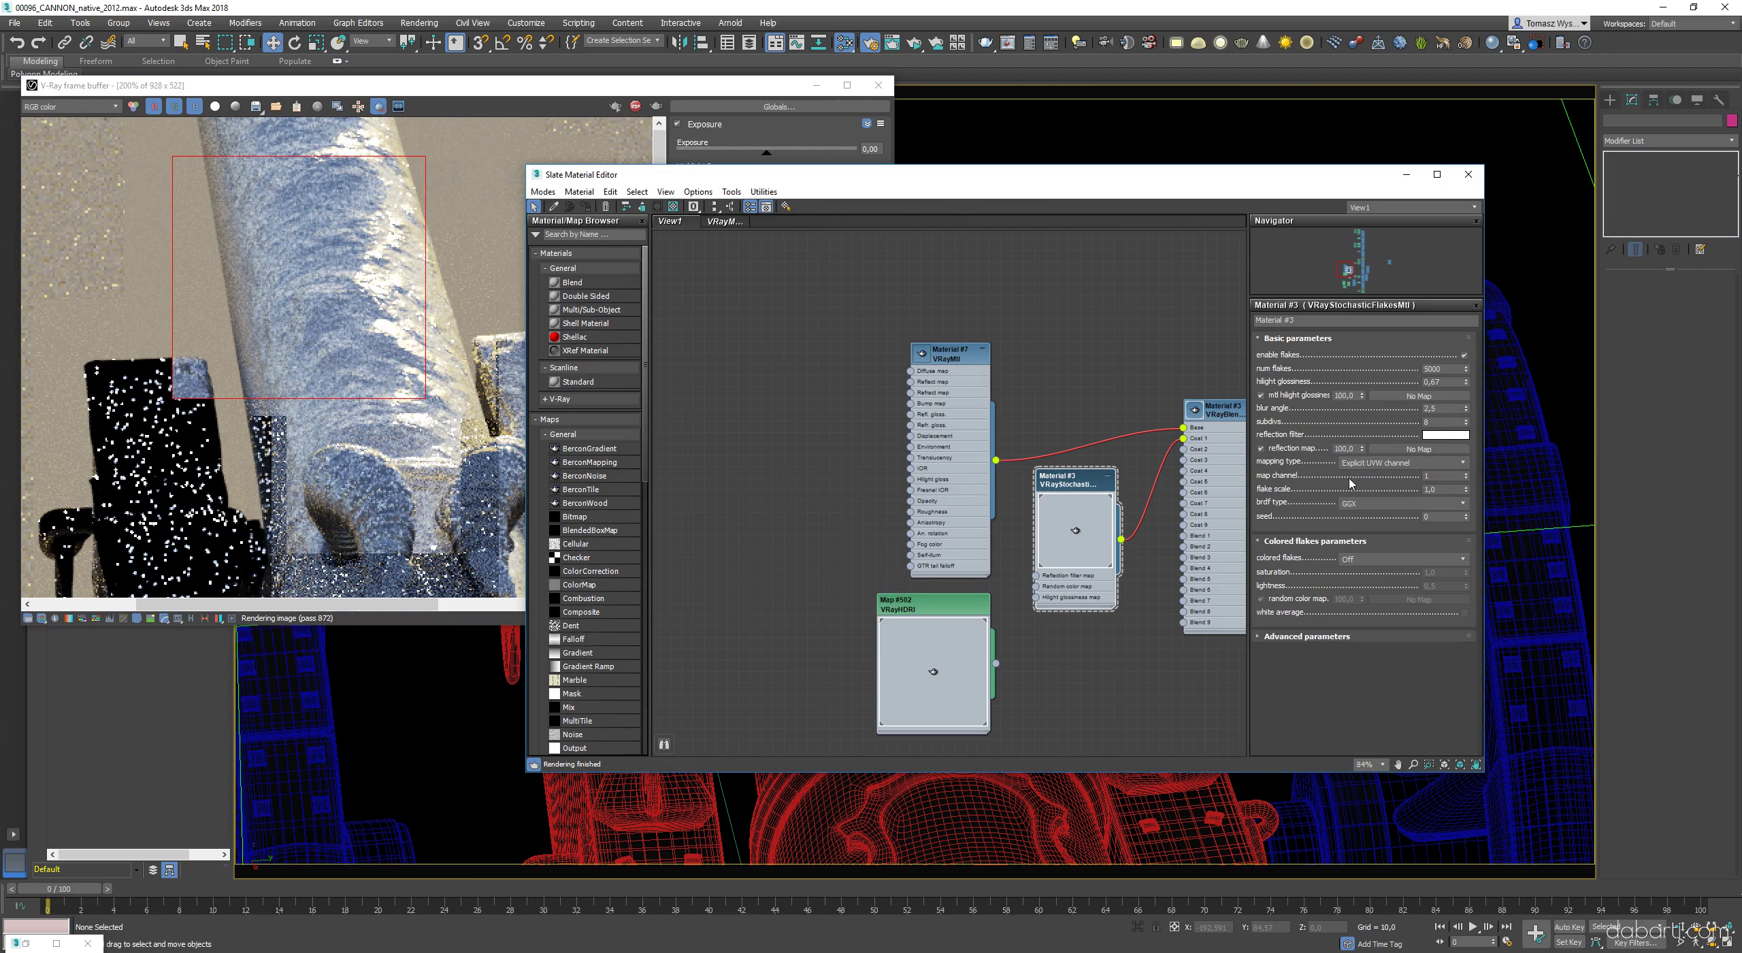
left_click(1466, 492)
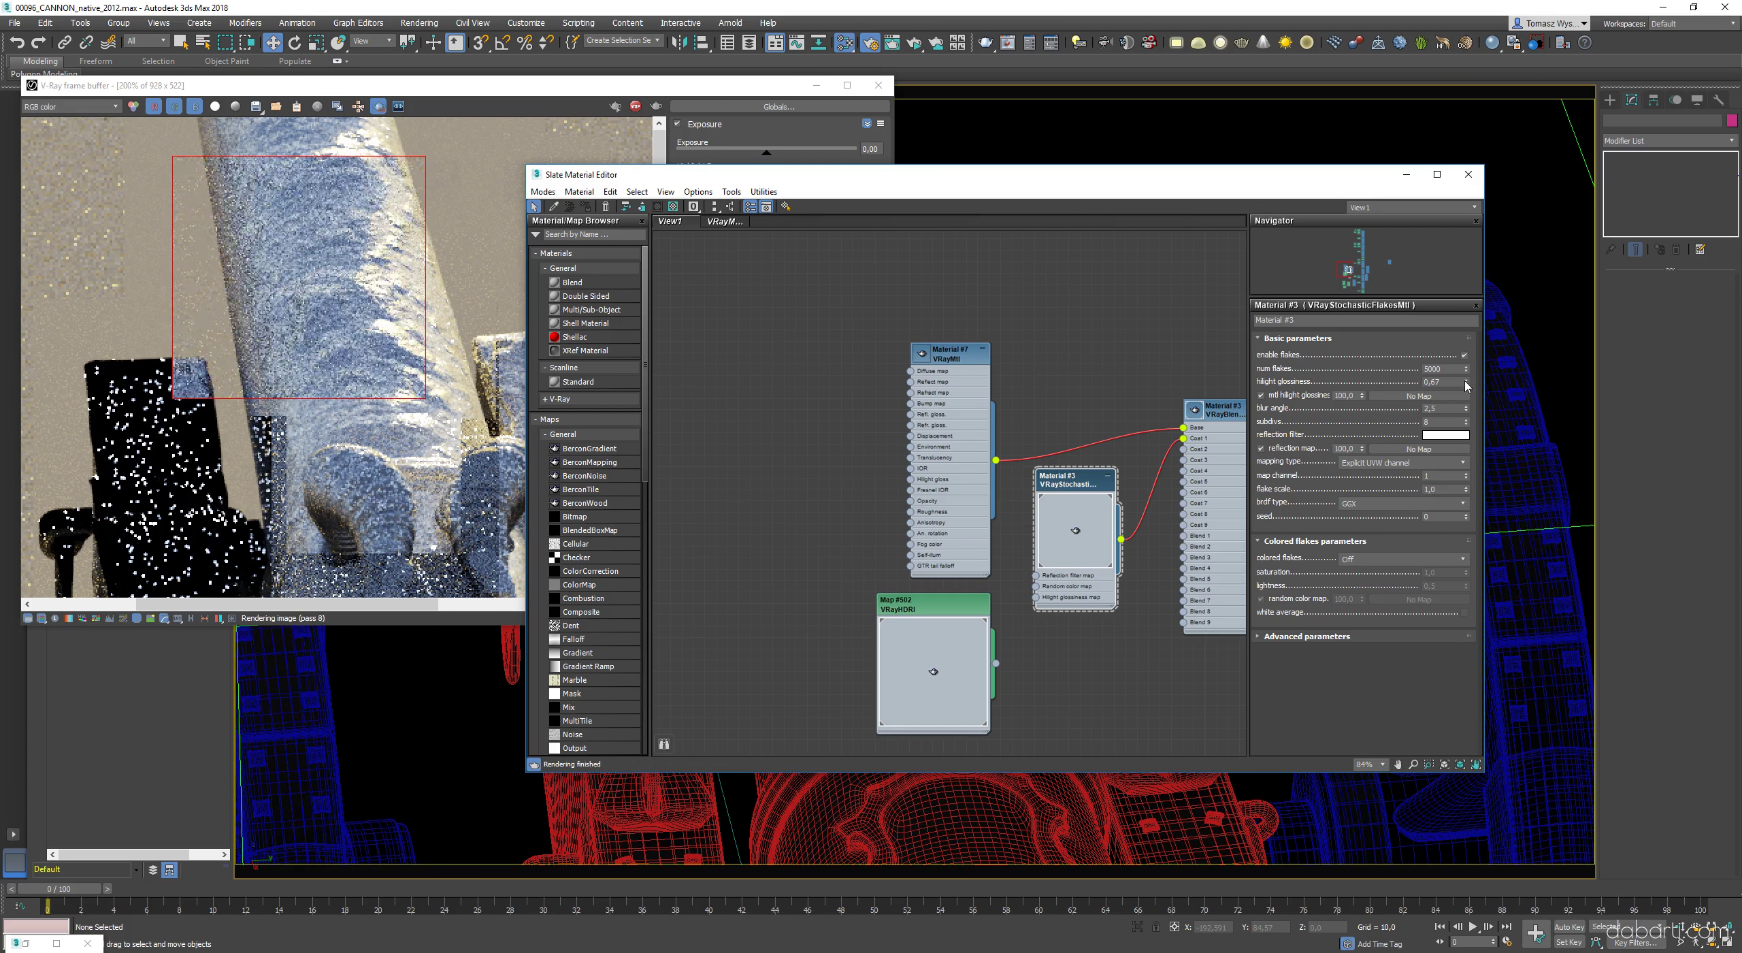
left_click(1446, 434)
left_click_drag(400, 121, 401, 122)
left_click(503, 209)
middle_click_drag(490, 381, 300, 219)
- Disconnect the flakes material from the blend's Coat 1 and check the snow on the barrel
middle_click_drag(1172, 460, 1130, 463)
scroll(1129, 463, "down", 1)
left_click_drag(1129, 462, 1108, 485)
left_click_drag(1036, 482, 1037, 548)
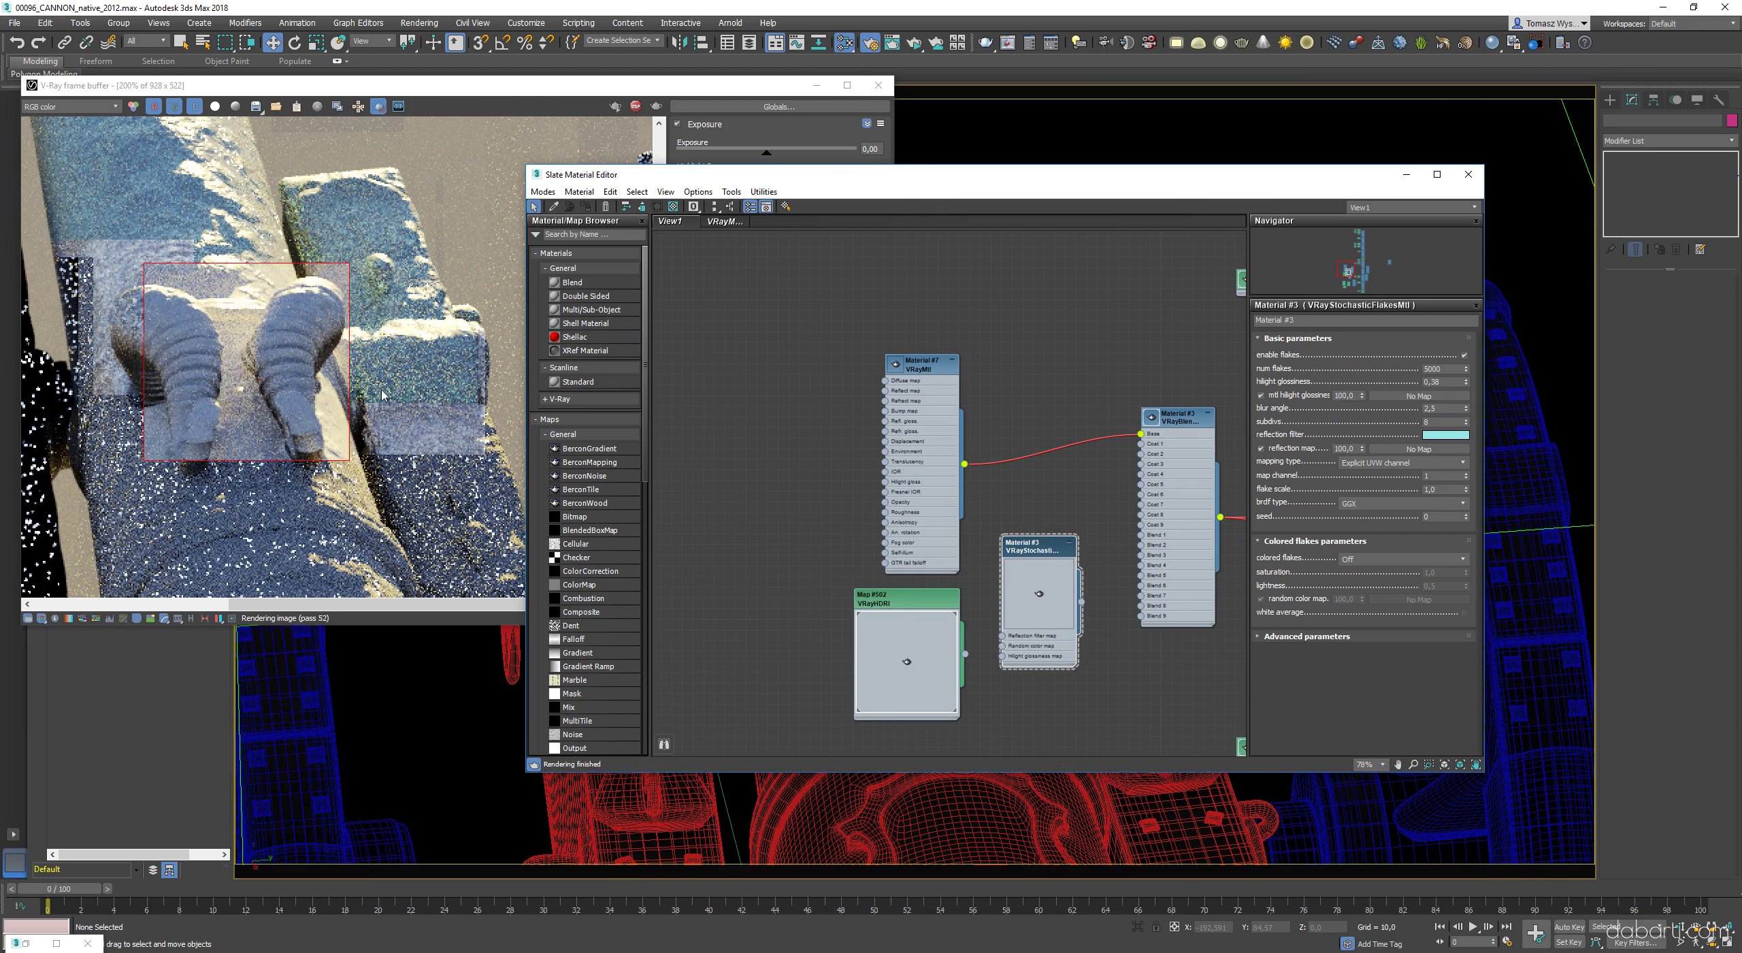
middle_click_drag(1048, 436, 1116, 424)
scroll(238, 279, "up", 1)
scroll(259, 327, "down", 2)
left_click_drag(190, 186, 384, 360)
- Create a Noise map and connect it to the base VRayMtl's diffuse and reflect maps
scroll(967, 401, "up", 1)
left_click_drag(991, 352, 1008, 303)
scroll(920, 412, "up", 1)
key("Escape")
mouse_move(898, 352)
left_click(1000, 640)
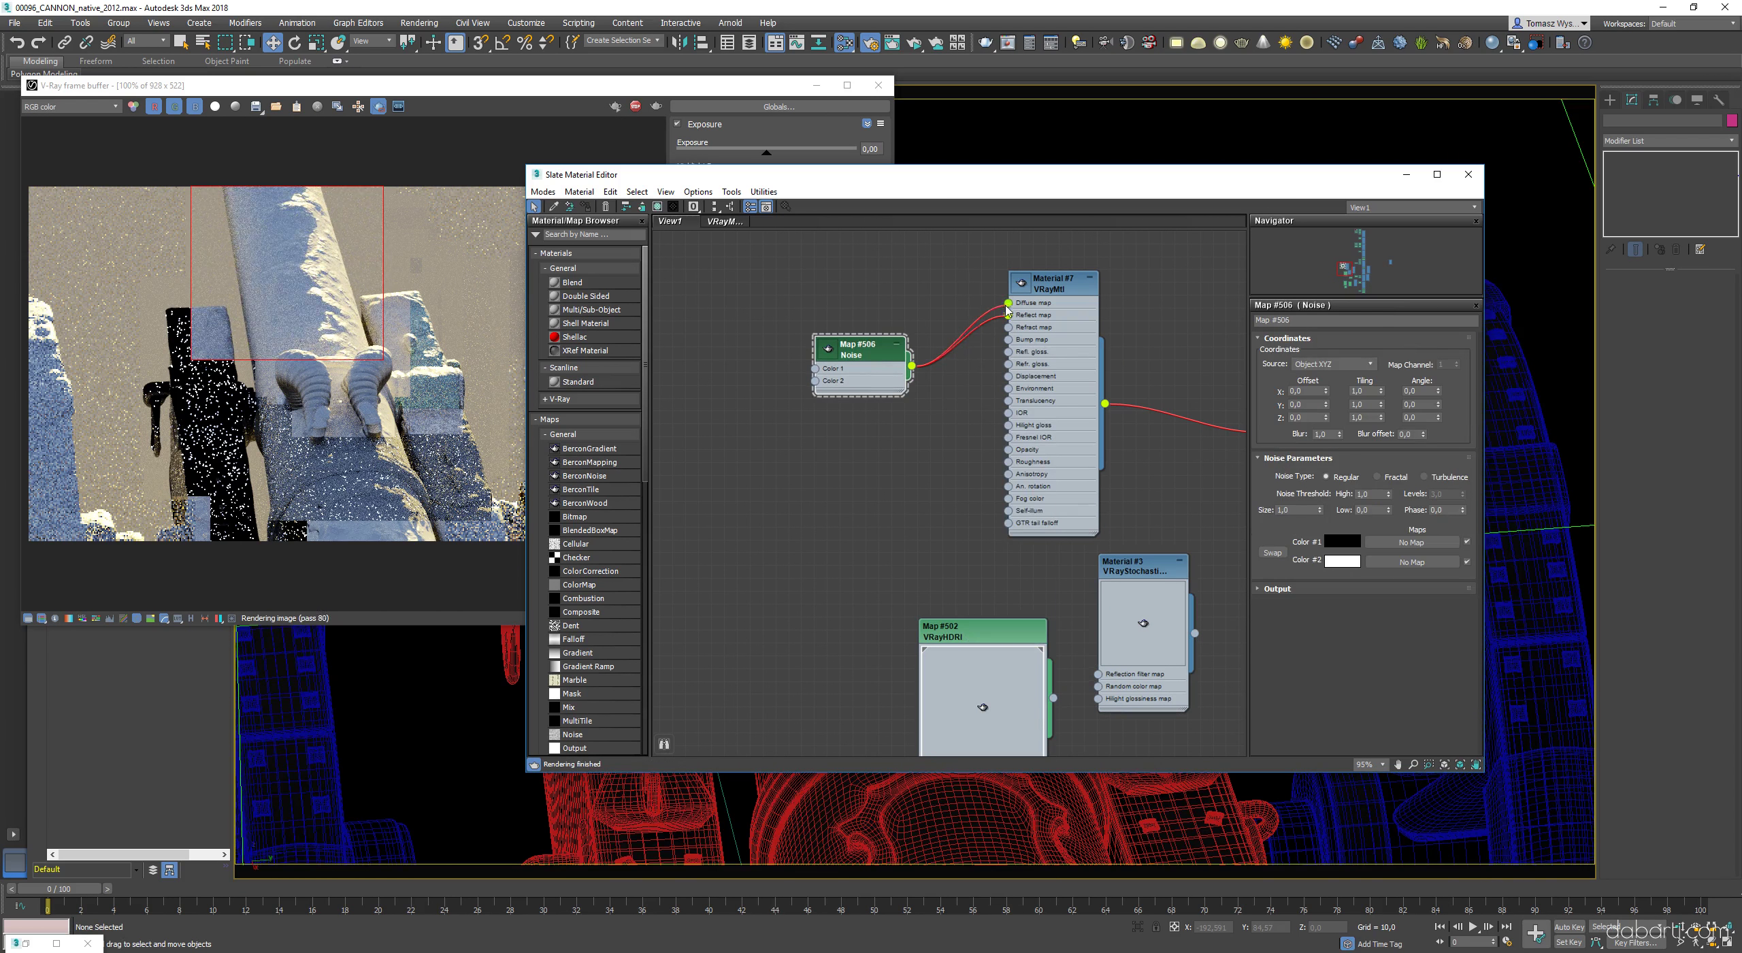
- Enable the new Noise map's color map and add two points on the upper part of its curve
left_click(275, 255)
scroll(274, 255, "up", 1)
left_click(1256, 590)
left_click(1274, 508)
left_click(1299, 553)
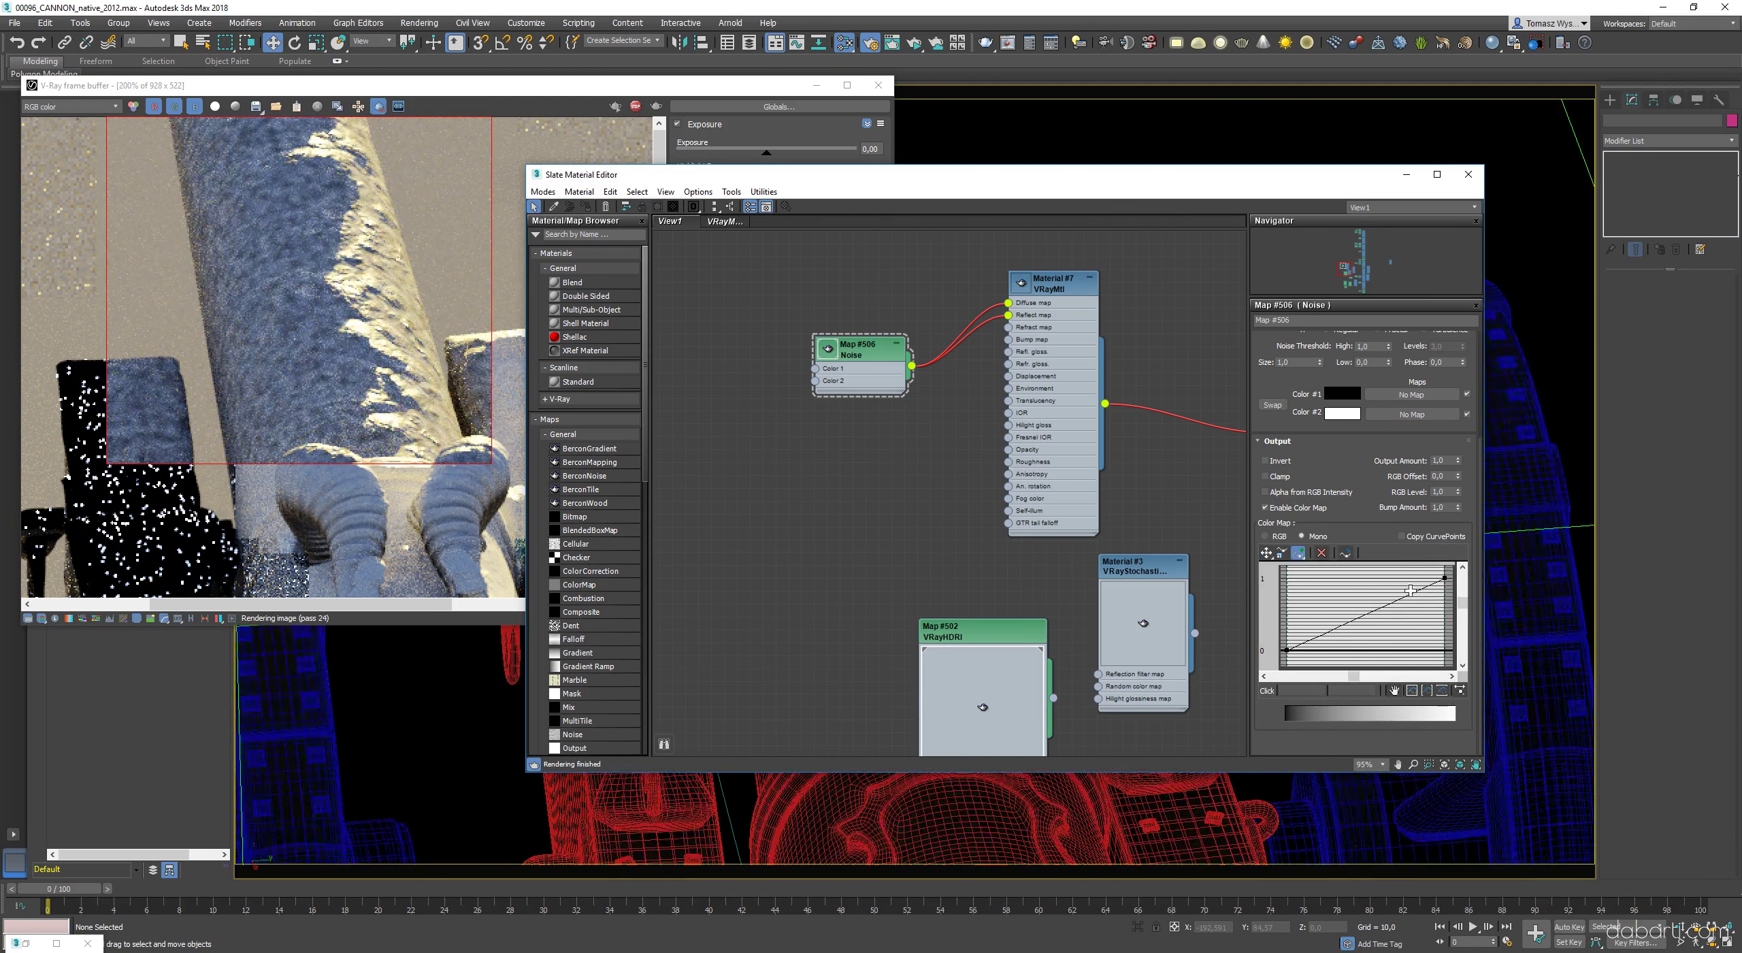
left_click(1410, 594)
left_click(1382, 606)
- Shape the new Noise's color curve into a near-vertical step, with the lower added point at 0 and the upper at 1.0
left_click(1266, 553)
left_click_drag(1388, 621, 1341, 681)
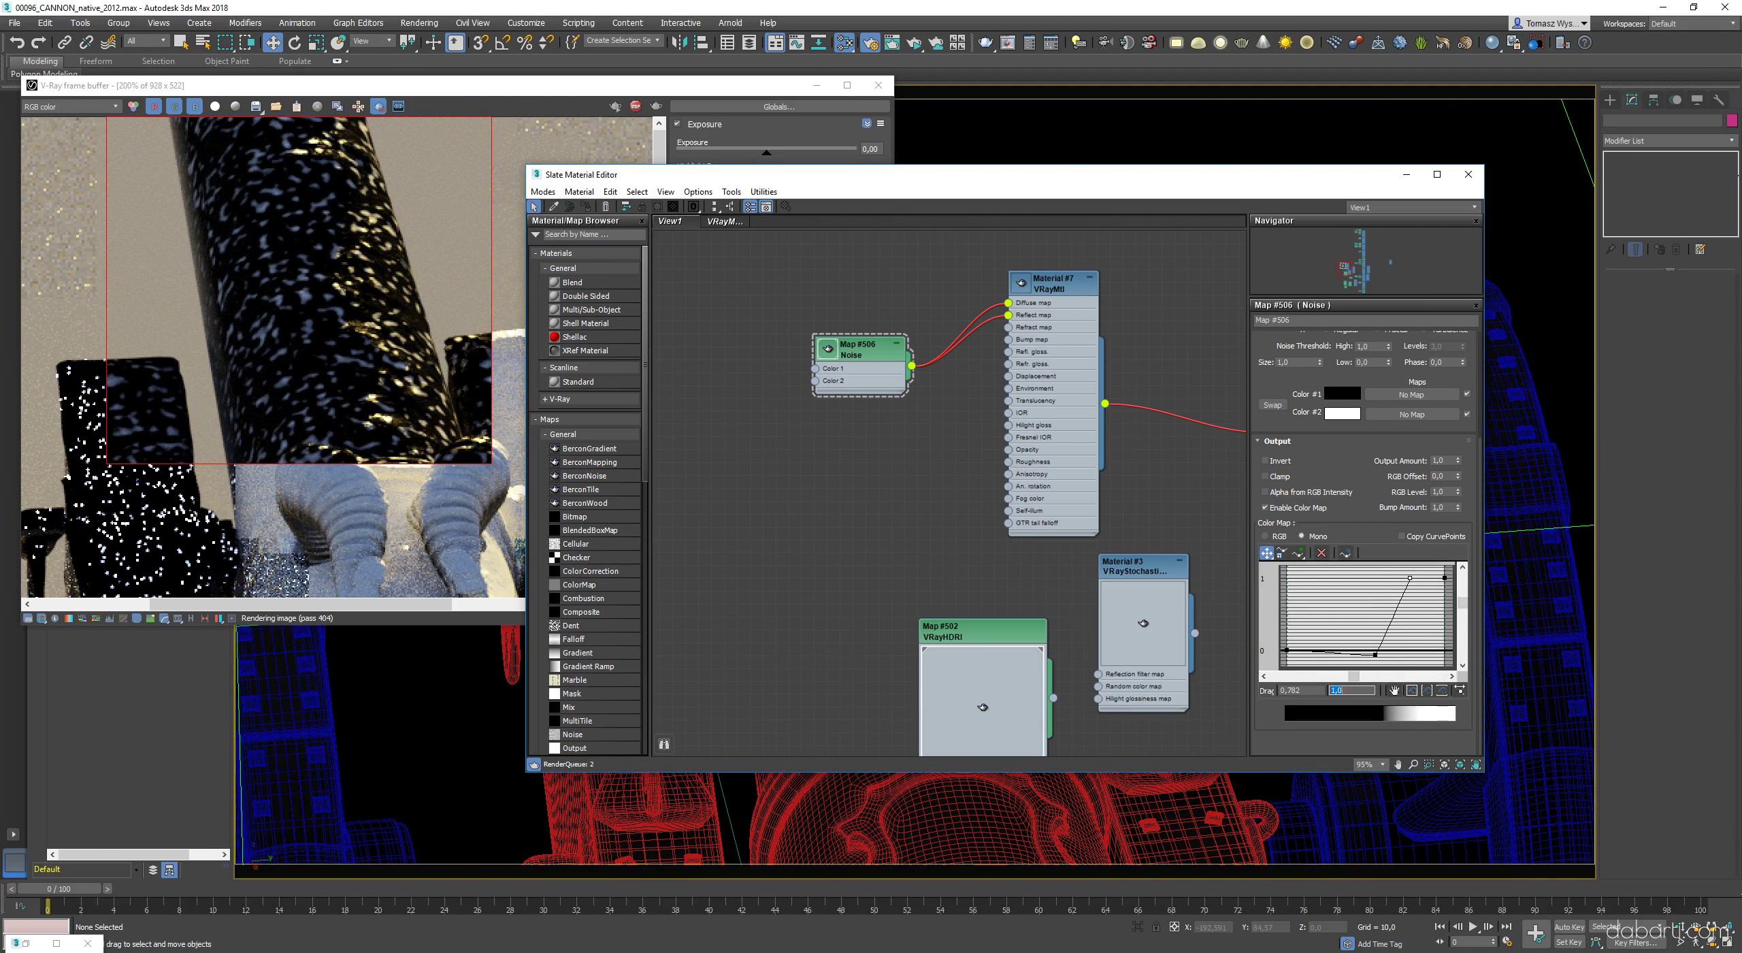
left_click(1375, 655)
double_click(1351, 690)
type("0")
key("Return")
left_click(1273, 589)
left_click_drag(1410, 577, 1395, 577)
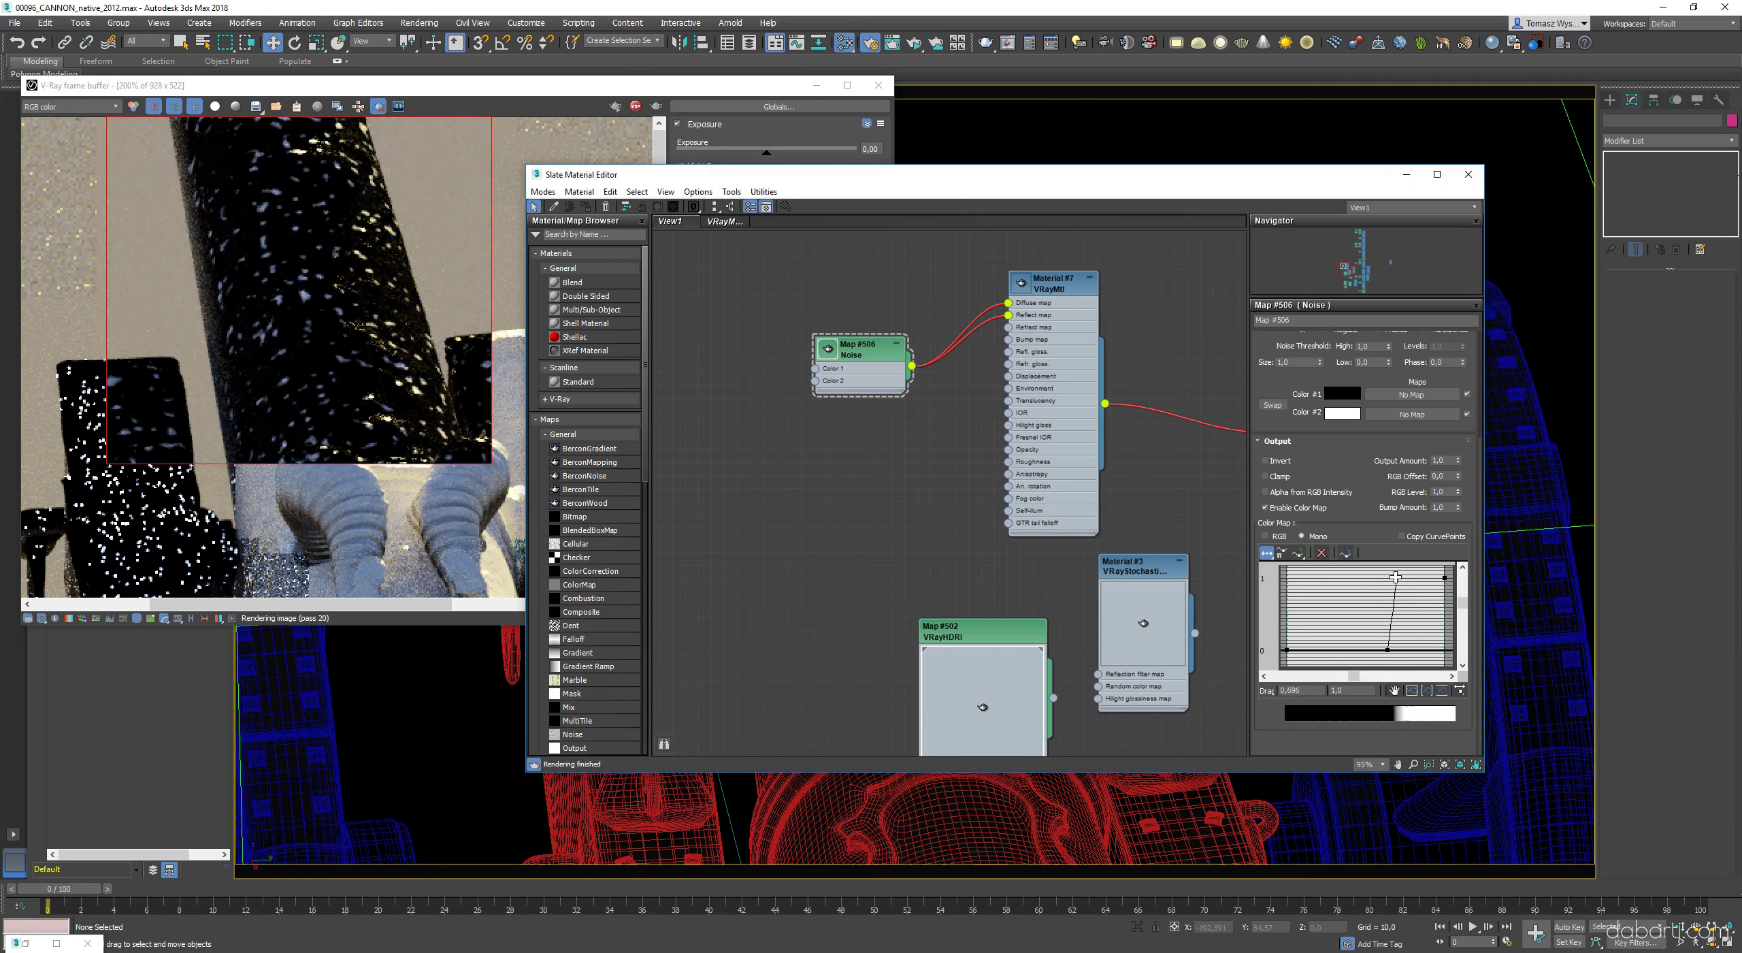
left_click_drag(1389, 651, 1400, 650)
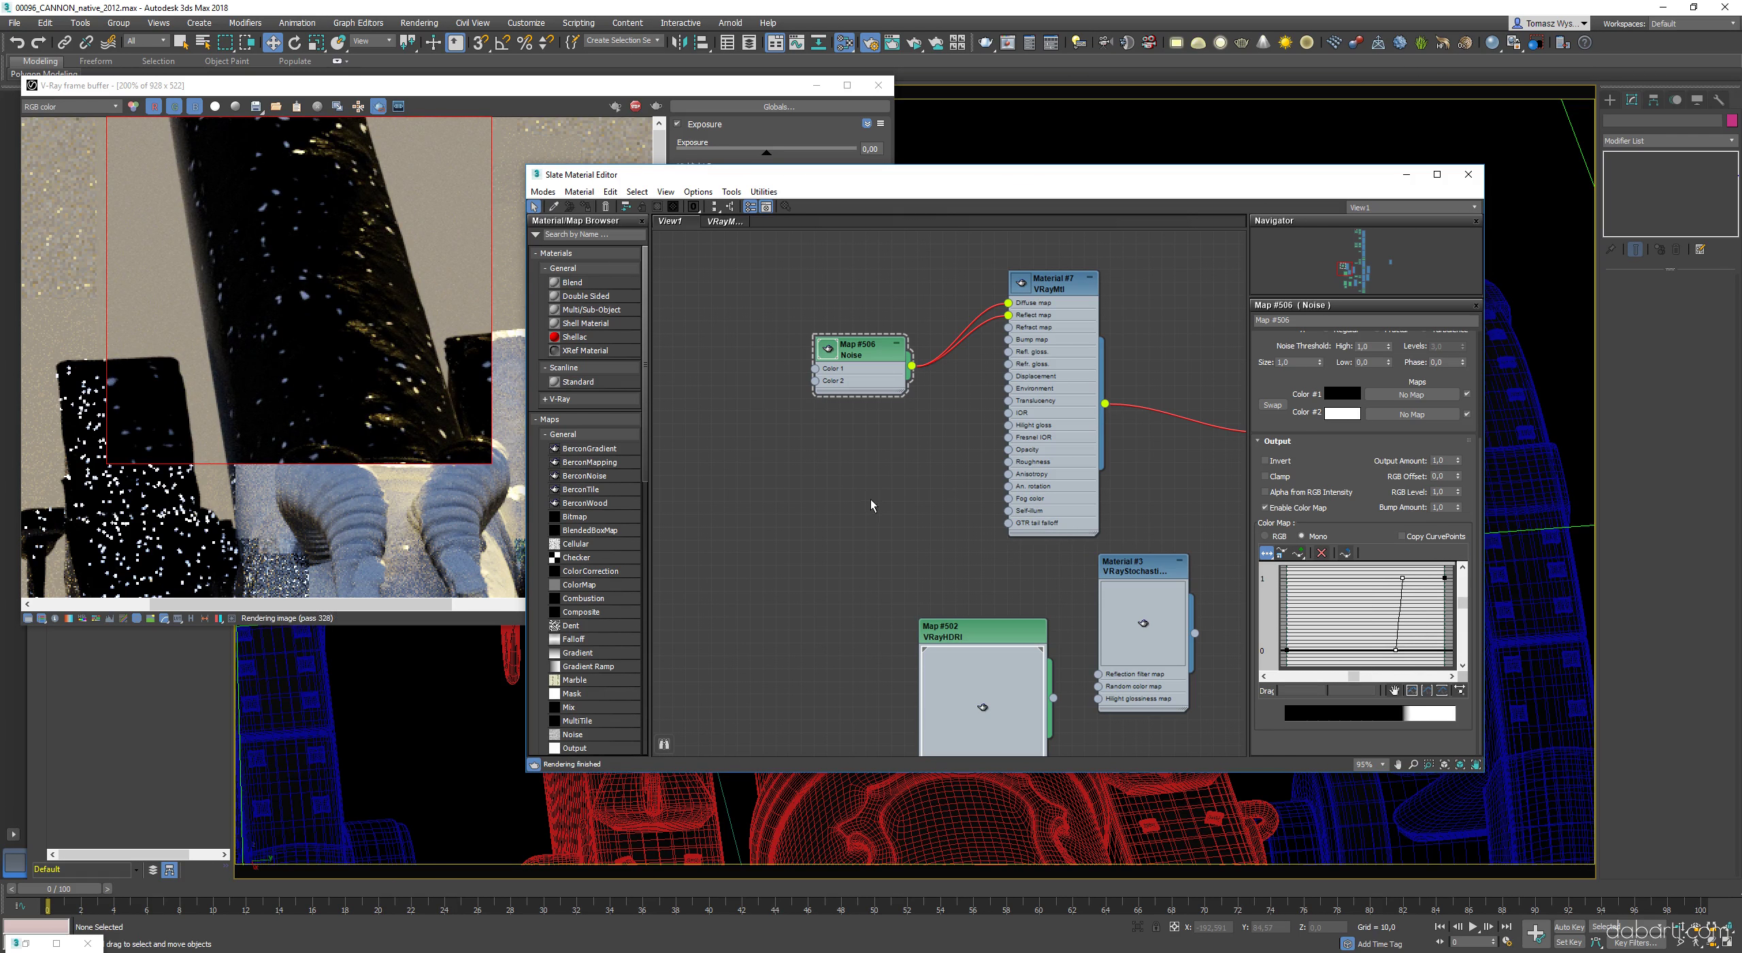
- Change the new Noise map's type to Composite, keeping the Noise as the sub-map in Layer 1
left_click_drag(872, 354, 837, 453)
right_click(837, 453)
left_click(878, 475)
left_click(758, 280)
type("v")
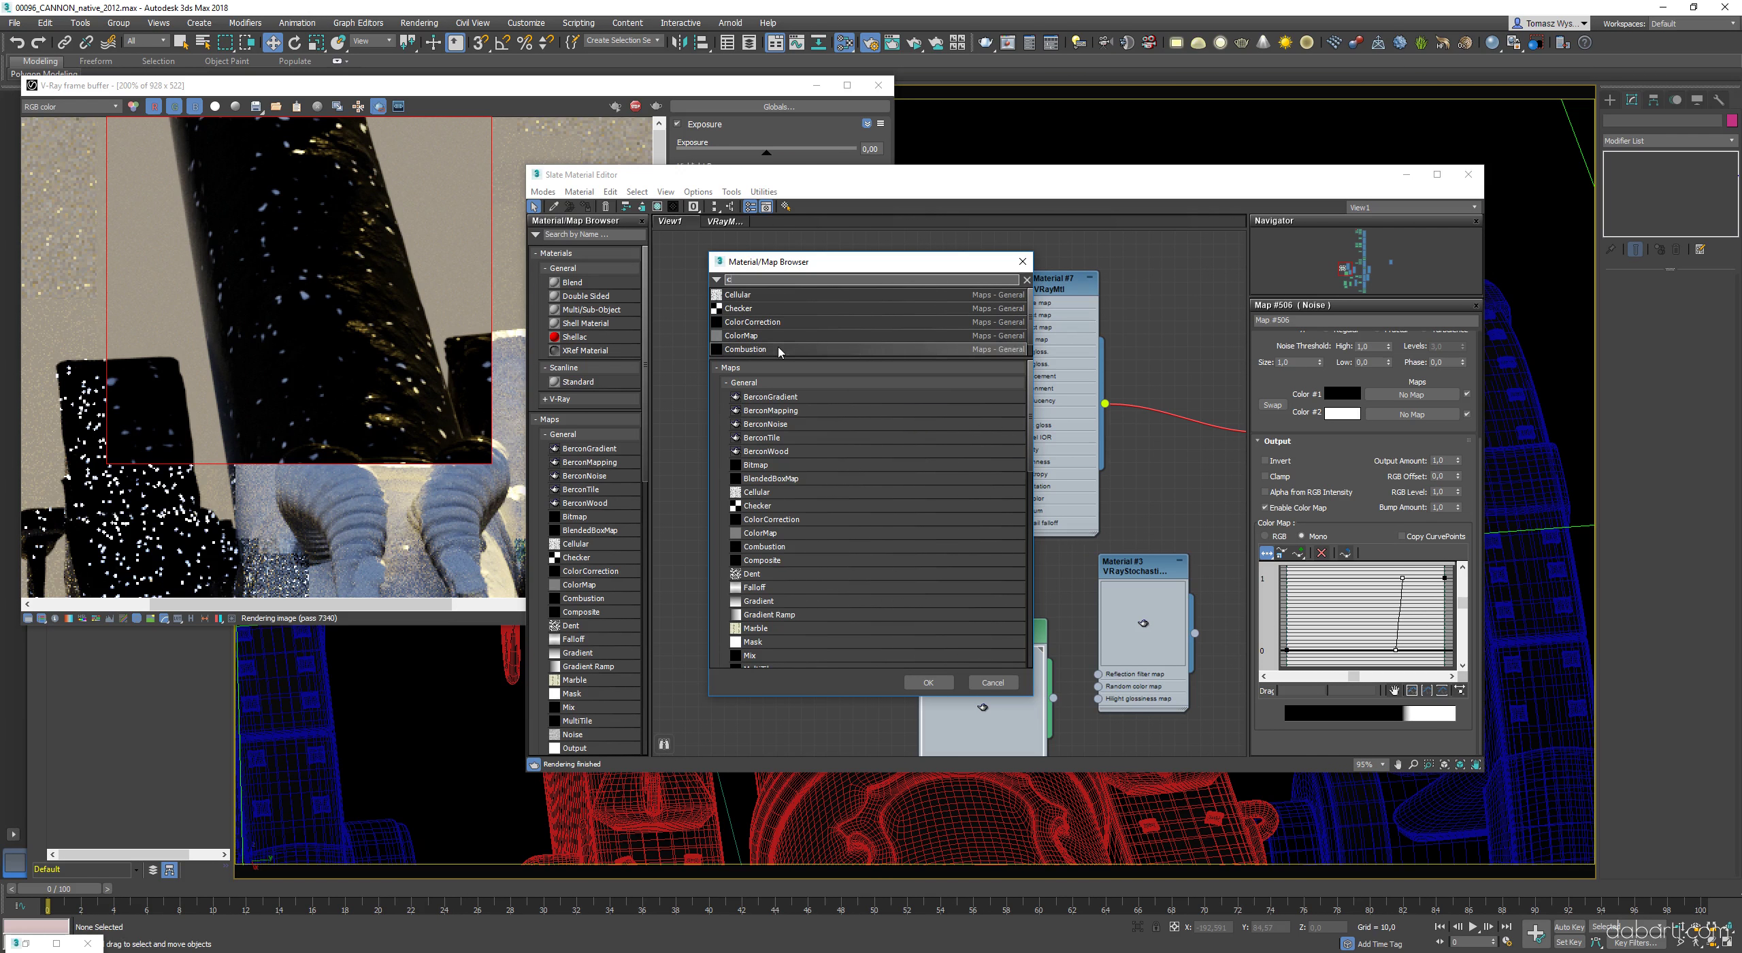
double_click(762, 351)
left_click(835, 526)
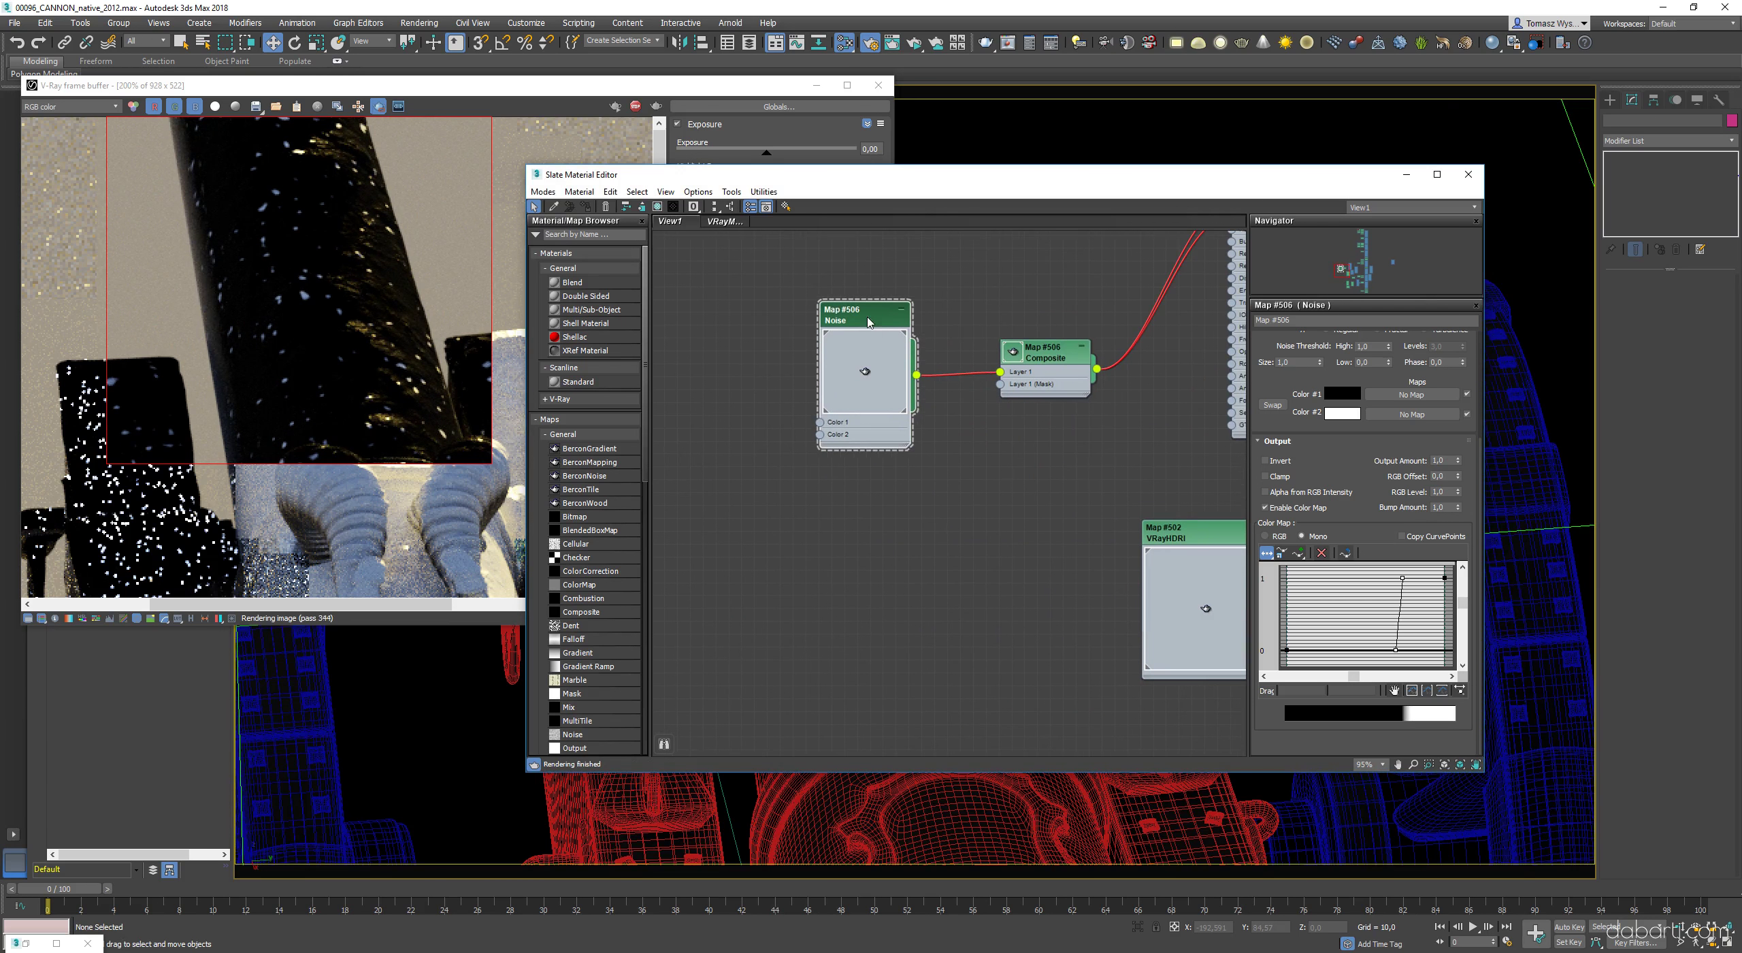
- Add a second Composite layer in Addition mode using a copy of the Noise map, and reduce the copy's noise size
double_click(1051, 416)
left_click(1464, 354)
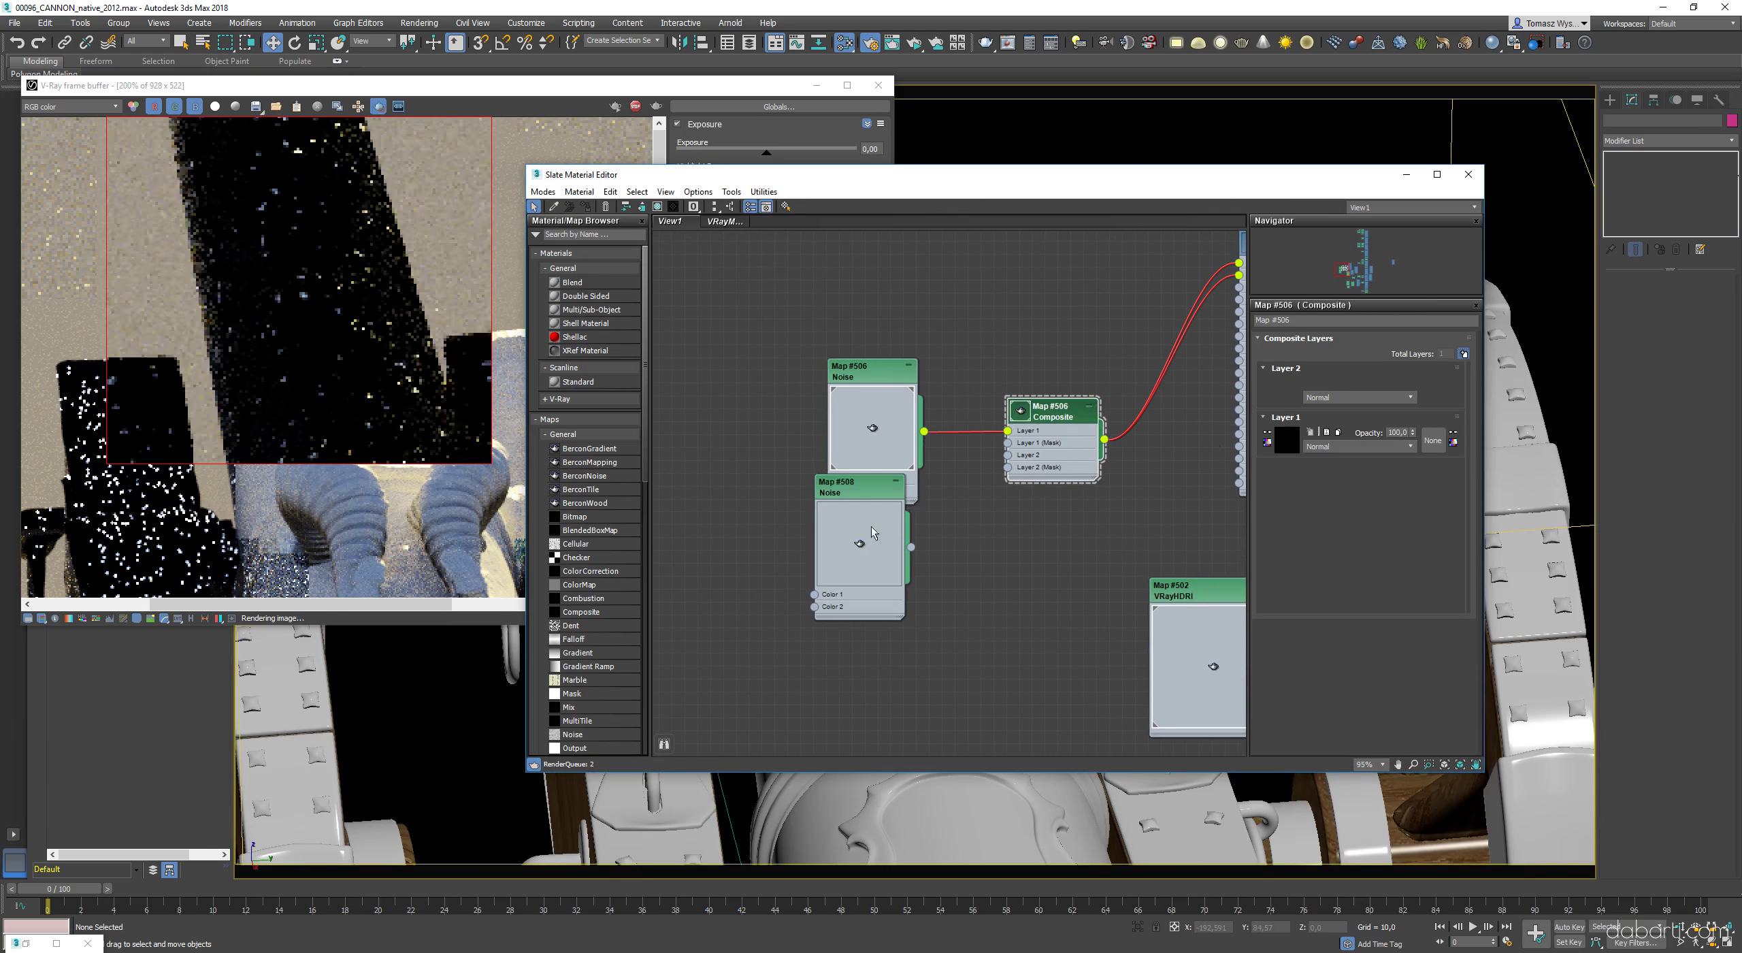
left_click_drag(859, 488, 859, 514)
left_click_drag(912, 573, 1008, 454)
left_click(1360, 398)
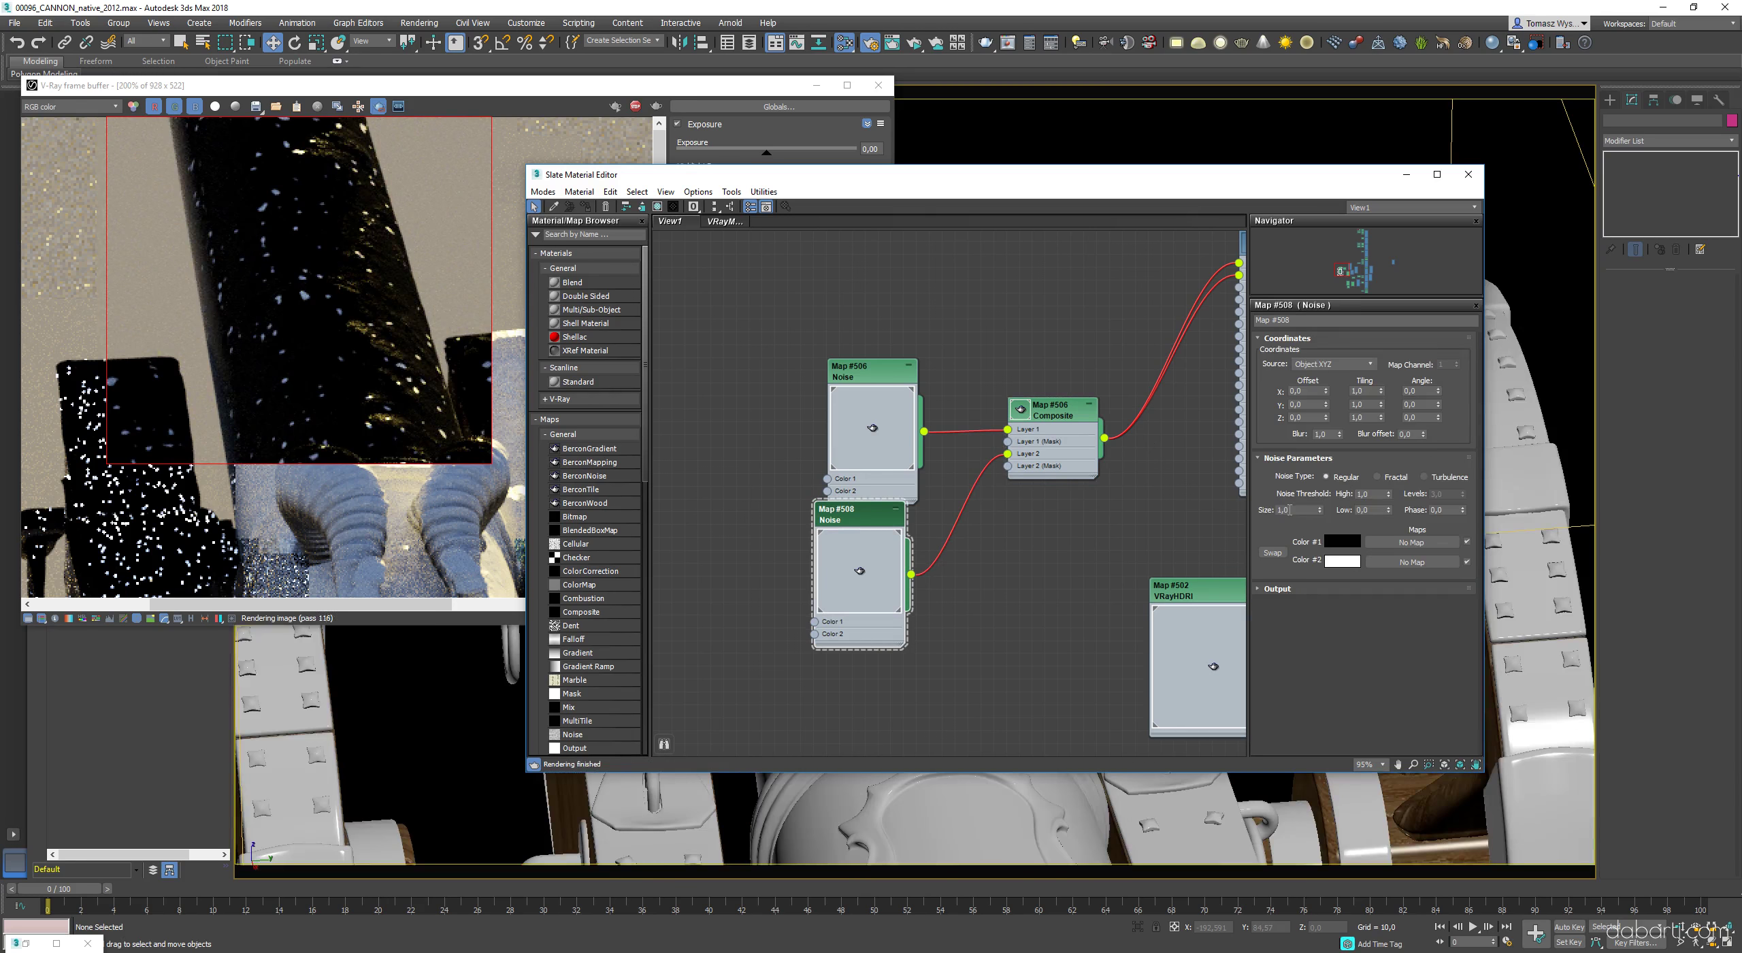
middle_click_drag(1094, 554, 1050, 556)
middle_click_drag(846, 442, 747, 502)
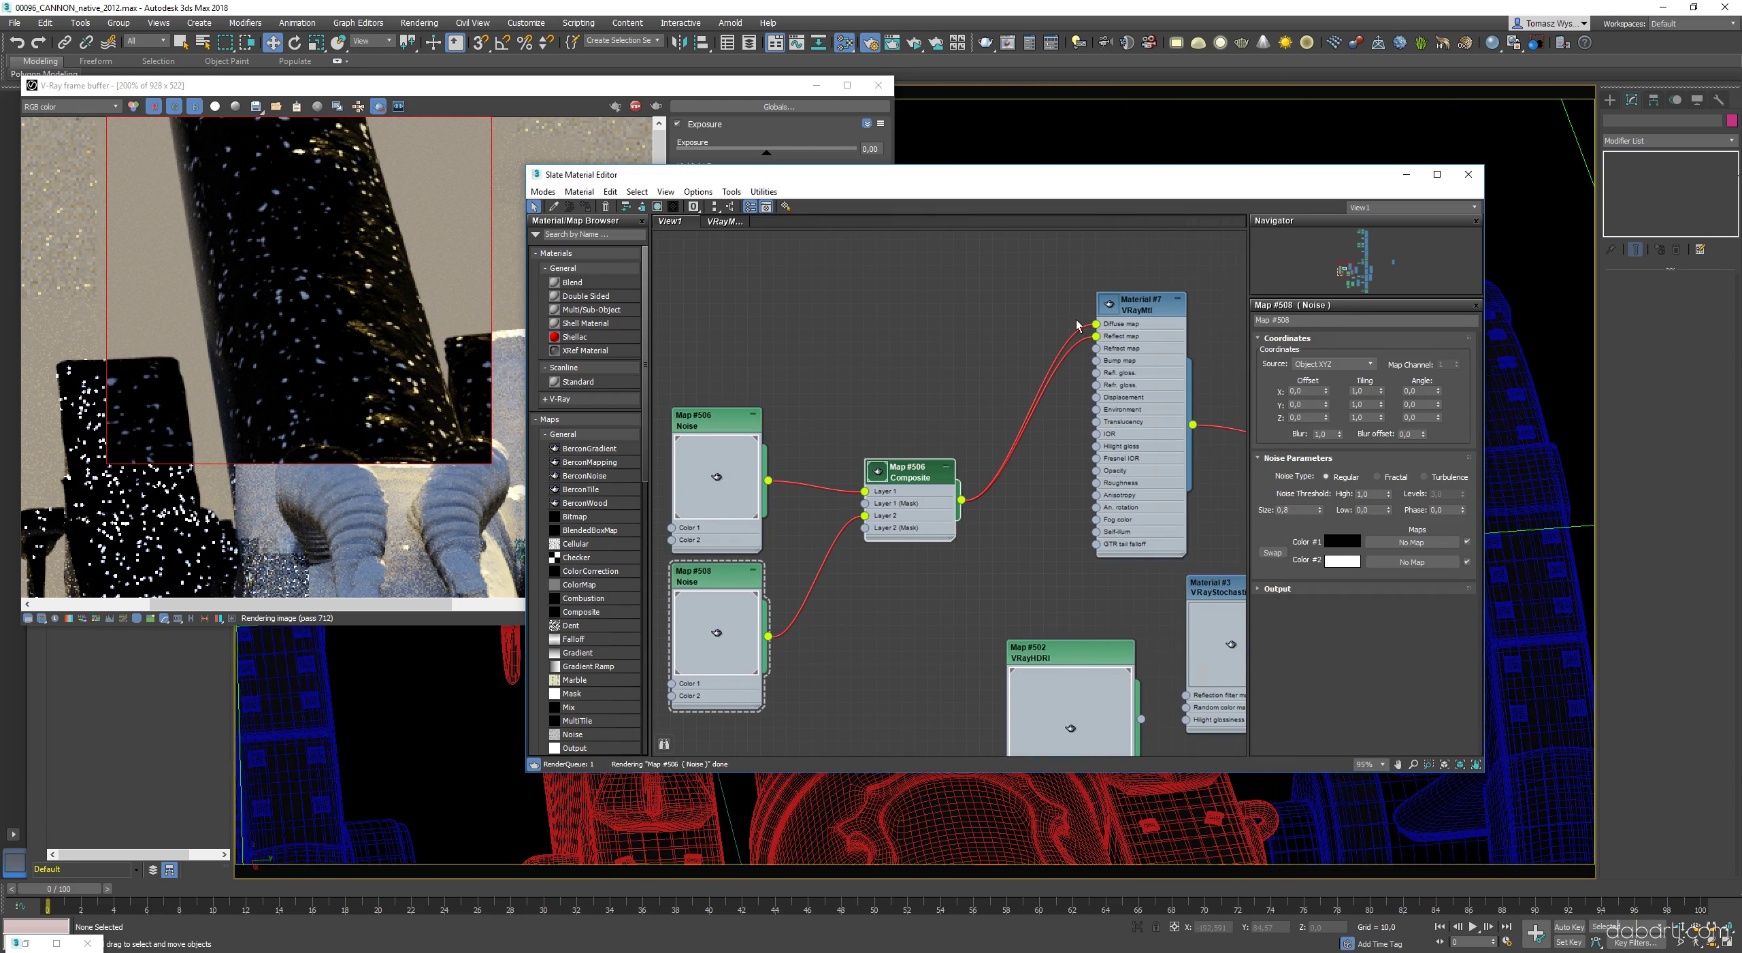
- Create a Mix map with the Composite as its mix amount, and connect it to only the base VRayMtl's reflect map
mouse_move(1038, 416)
left_click_drag(961, 501, 978, 304)
mouse_move(1110, 419)
left_click(1240, 690)
left_click_drag(1025, 328, 1096, 336)
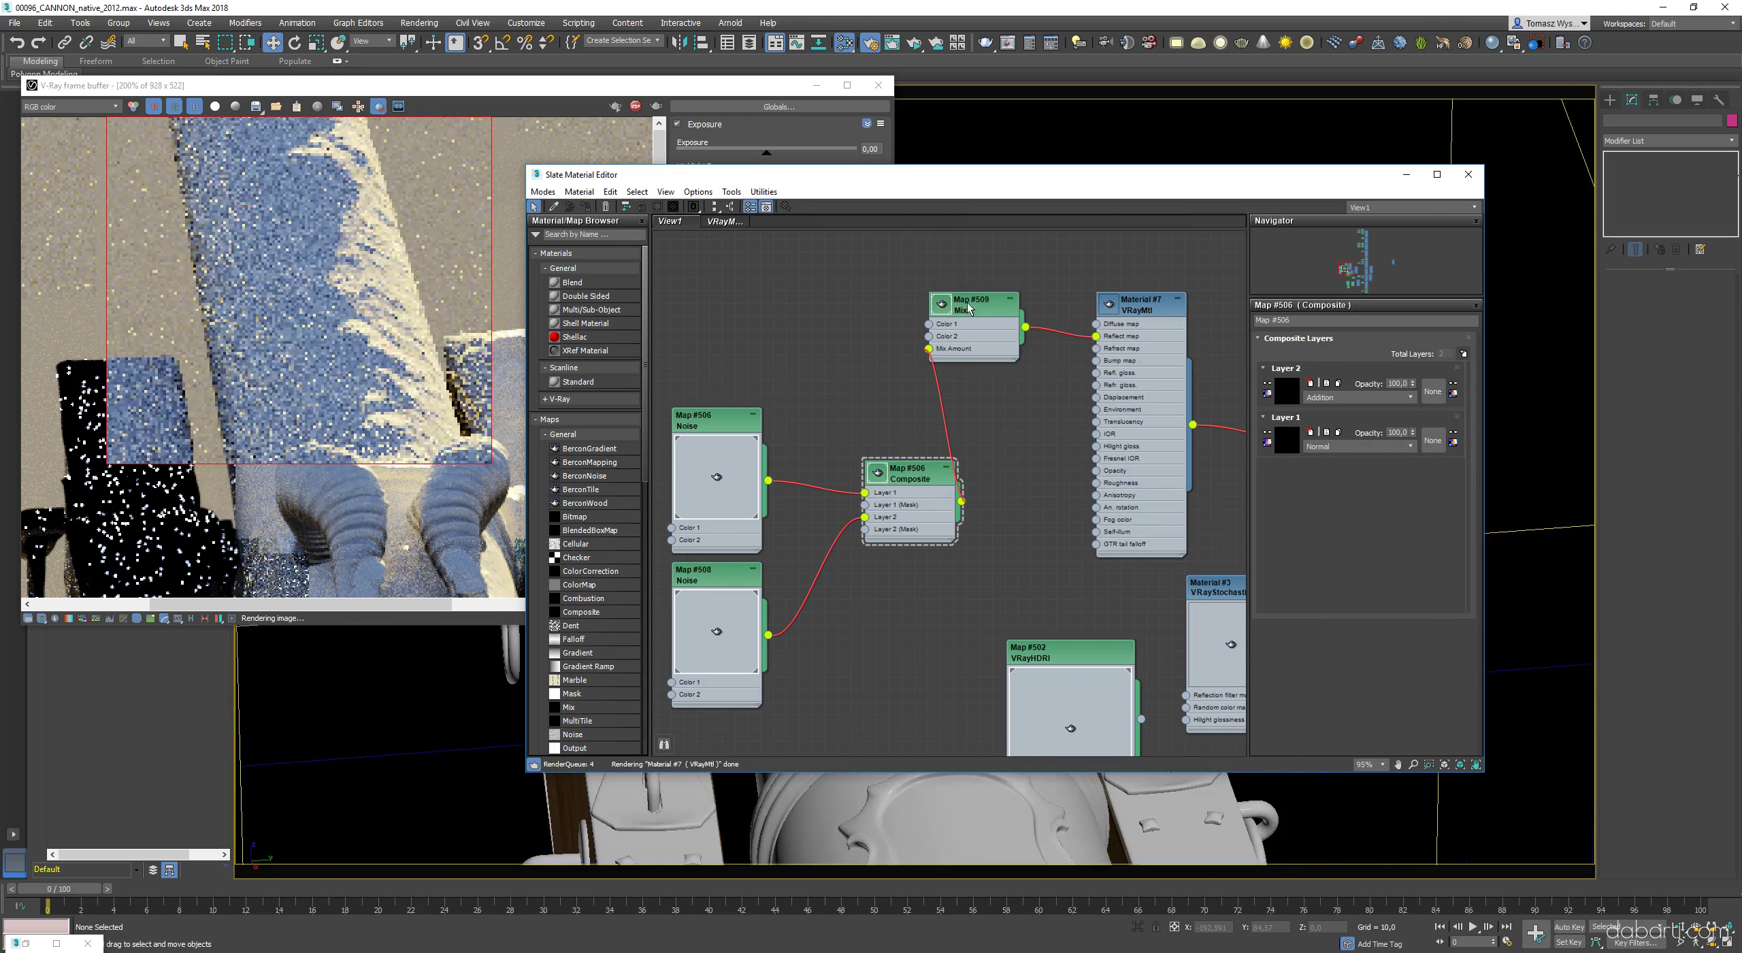
- Set Color 1 of the Mix map driving the base VRayMtl's reflection to a pale blue
double_click(978, 307)
left_click(1340, 370)
left_click(337, 91)
left_click_drag(393, 181, 393, 132)
left_click(503, 209)
left_click(381, 85)
scroll(272, 235, "up", 1)
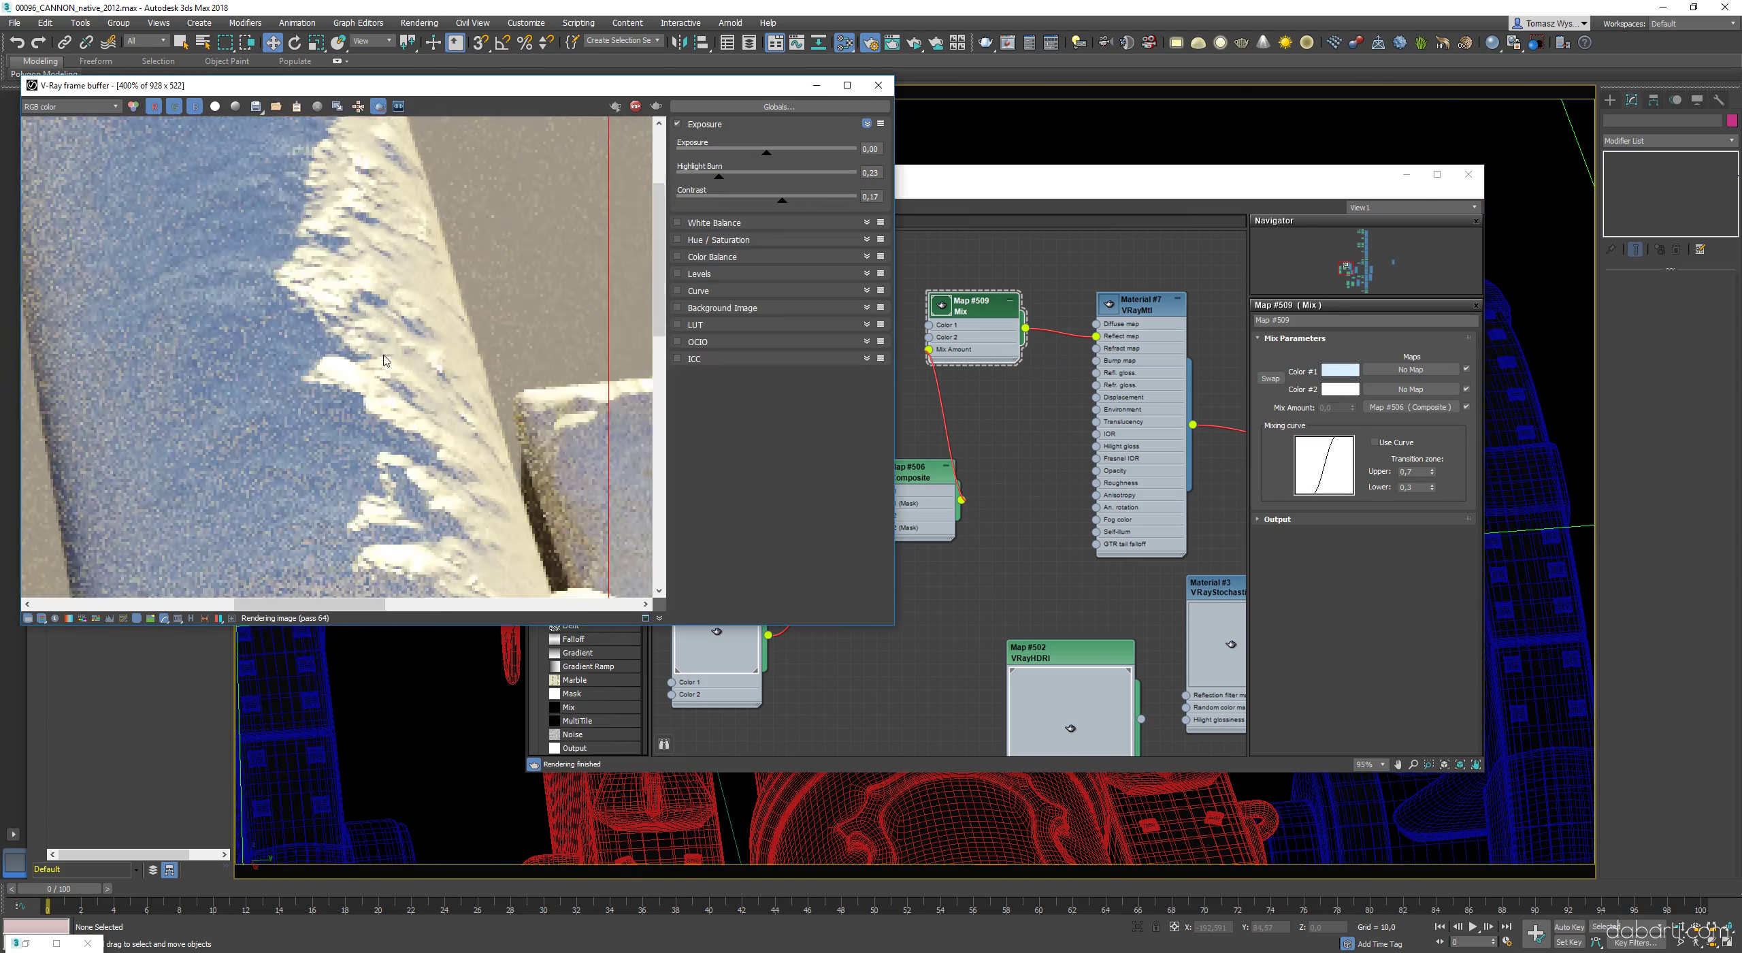
scroll(279, 235, "down", 1)
- Connect a copy of the Mix map to the base VRayMtl's IOR map, with Color 1 white and Color 2 black
left_click_drag(912, 472, 886, 485)
left_click(980, 314)
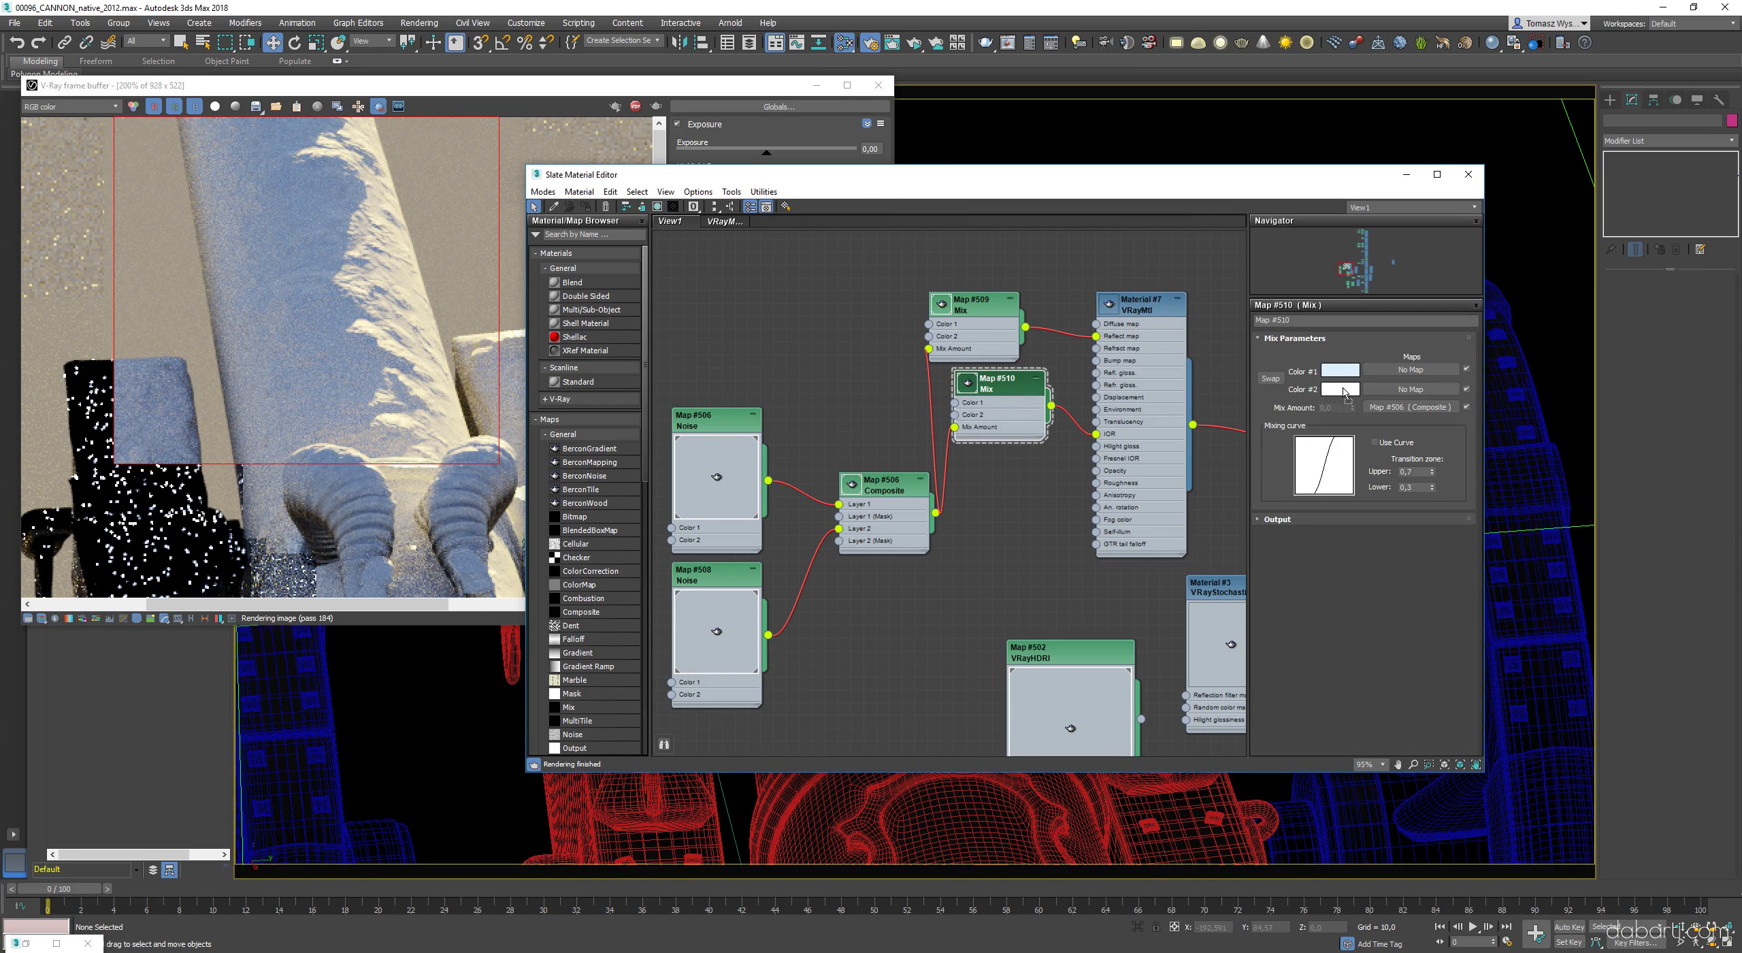
left_click(1341, 371)
left_click_drag(527, 160, 432, 160)
left_click(504, 209)
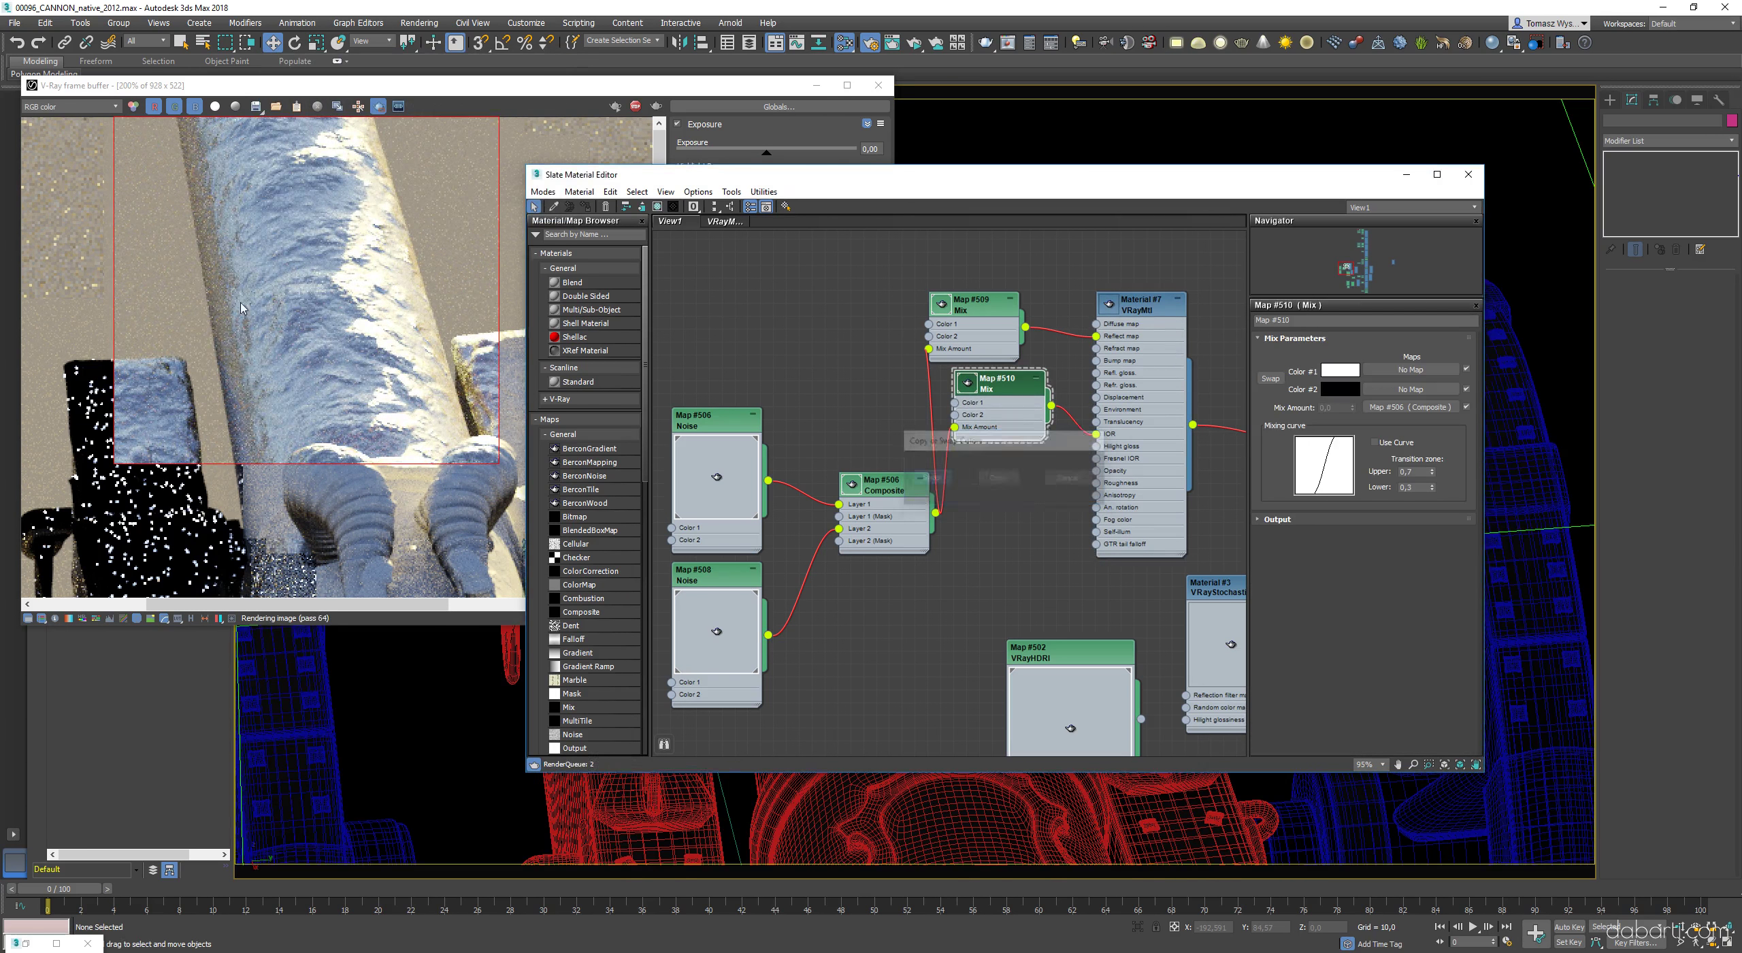
- Change the IOR Mix map's Color 1 to light grey and its Color 2 to dark grey
left_click(377, 309)
left_click(1341, 371)
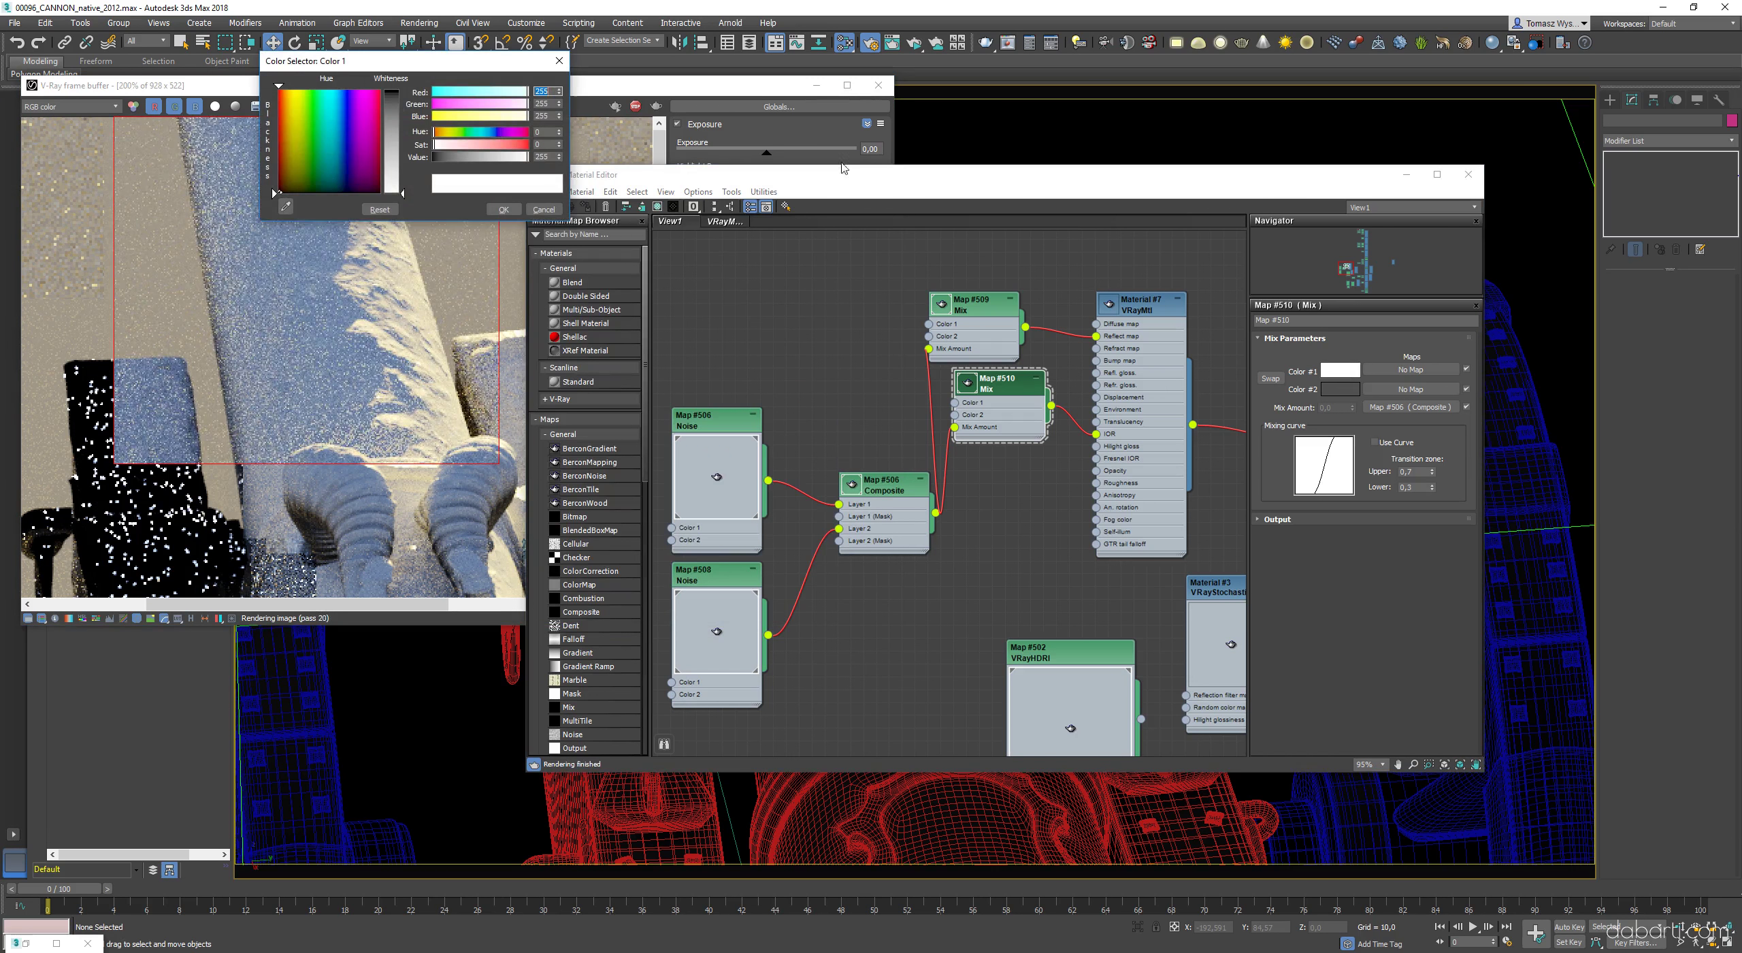
left_click_drag(433, 160, 447, 160)
left_click(375, 340)
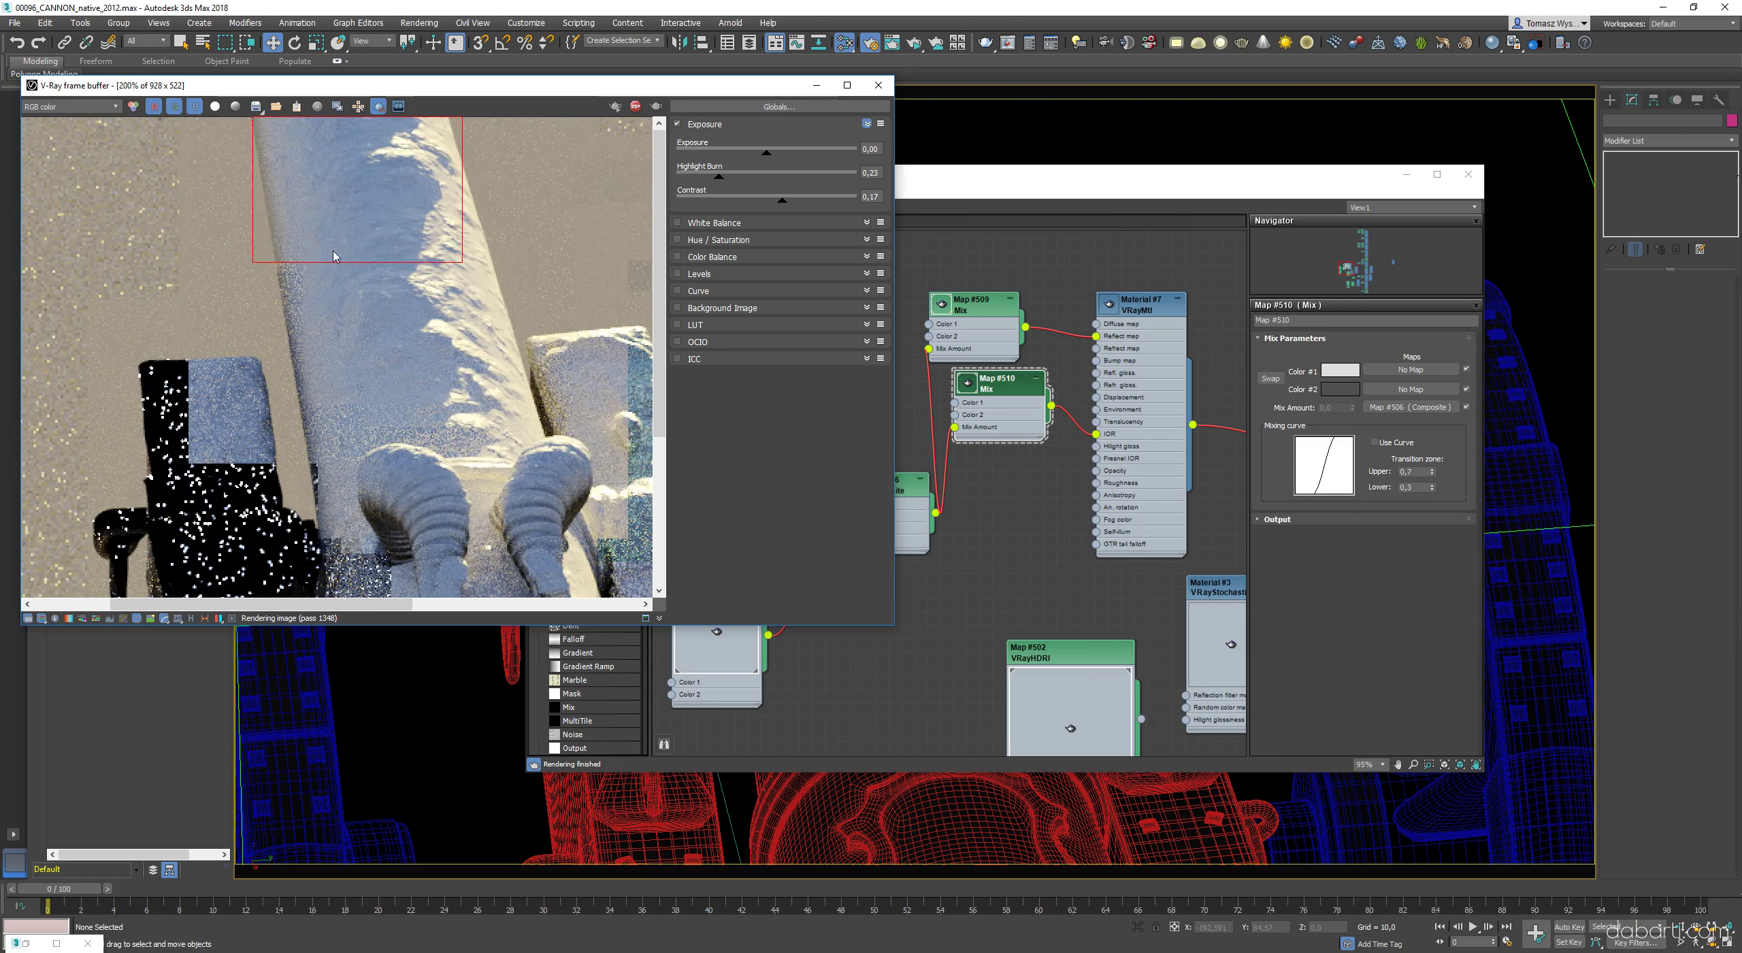
- Create a VRayColor2Bump map fed by the Composite and connect it to the base VRayMtl's bump map
left_click(982, 573)
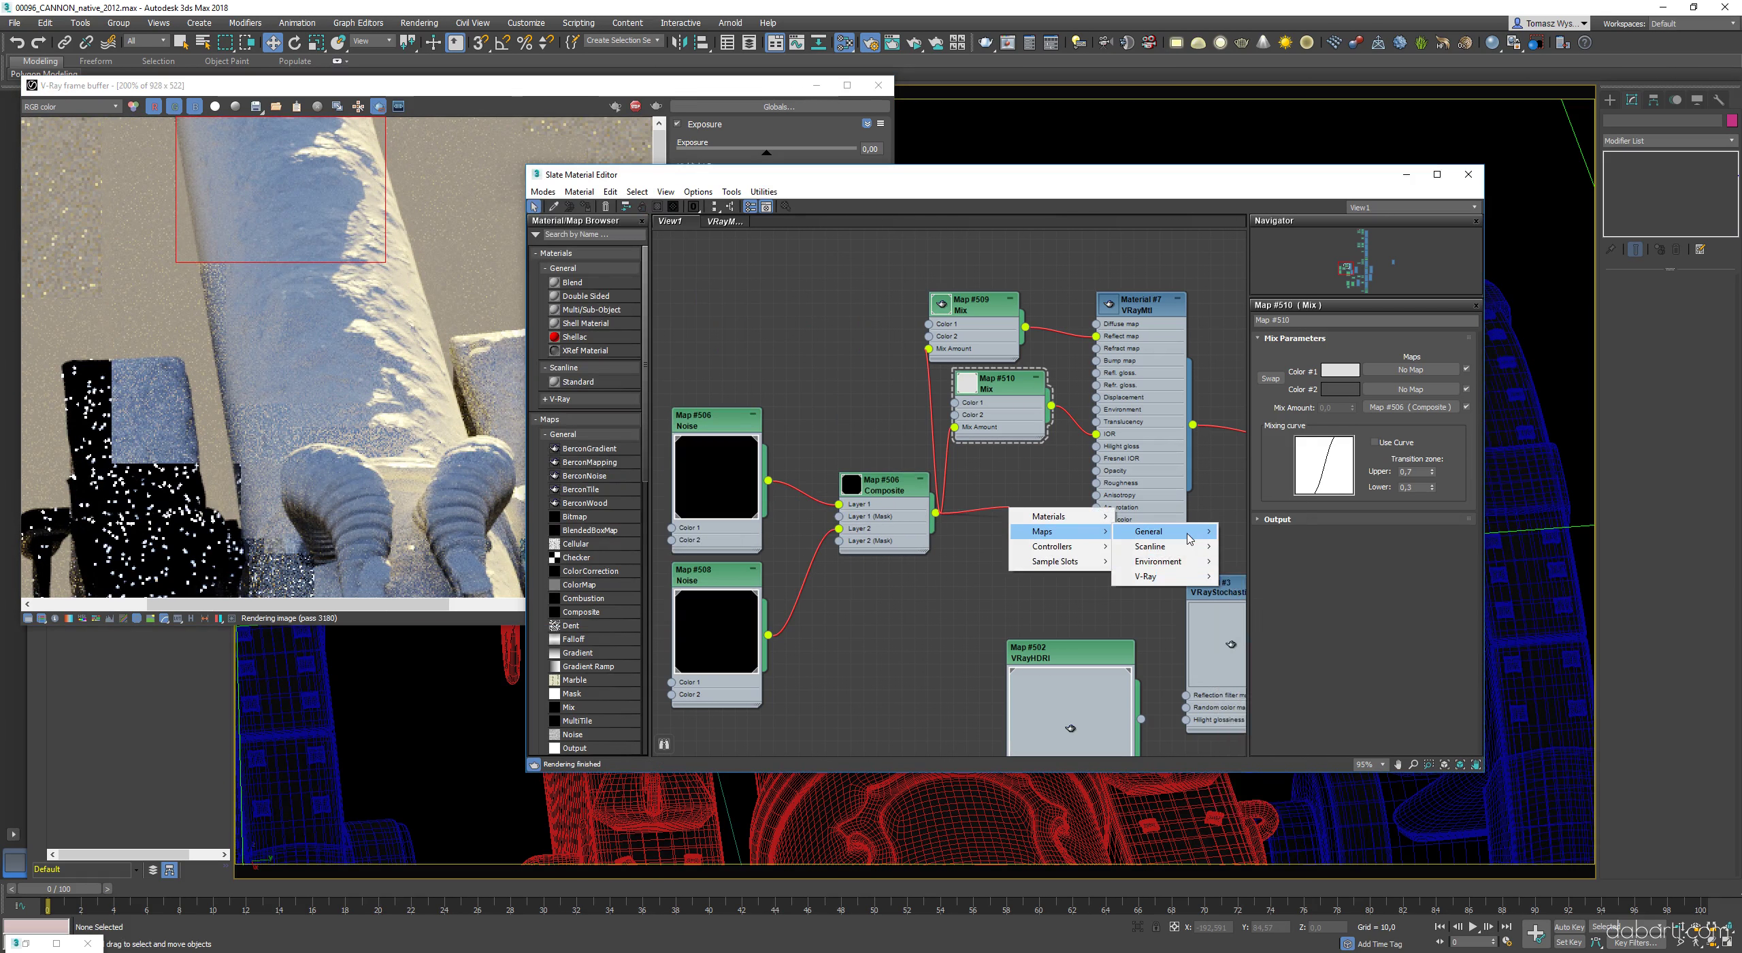
mouse_move(1164, 577)
left_click(1264, 603)
left_click_drag(1064, 522, 1096, 361)
double_click(1014, 512)
- Set the VRayColor2Bump height to 0.4 and render regions of the barrel to test it
middle_click_drag(267, 276, 255, 278)
left_click_drag(256, 280, 404, 450)
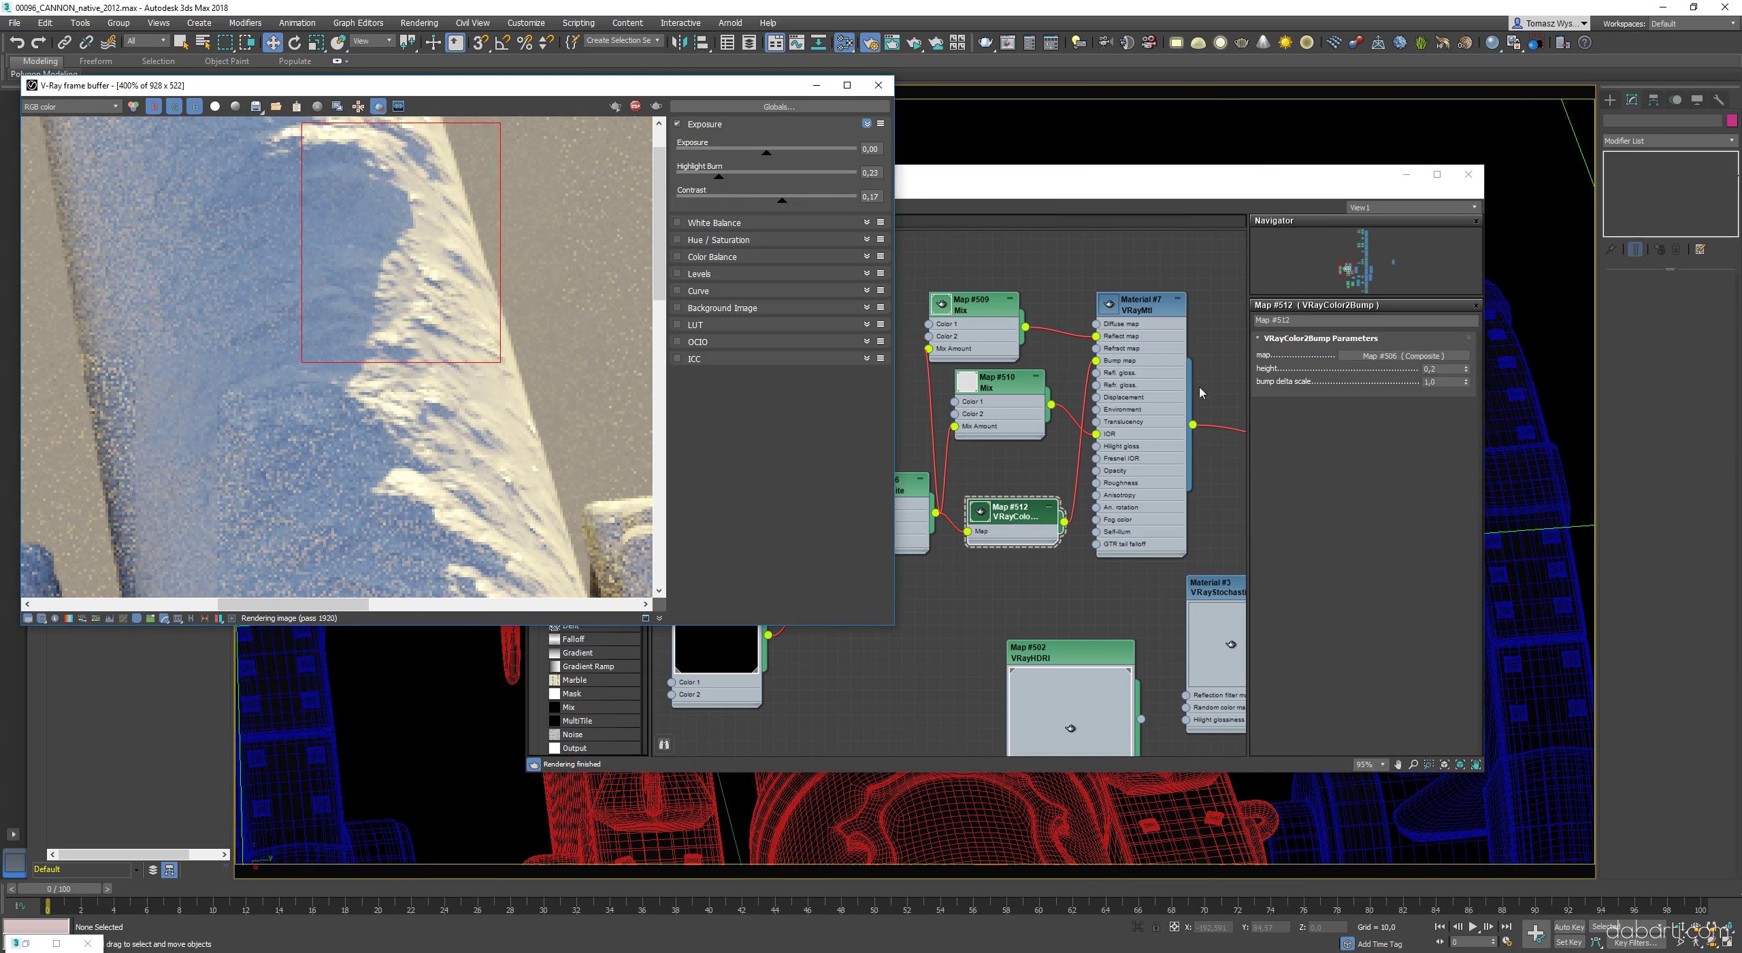
left_click_drag(1465, 371, 1465, 272)
left_click(1465, 373)
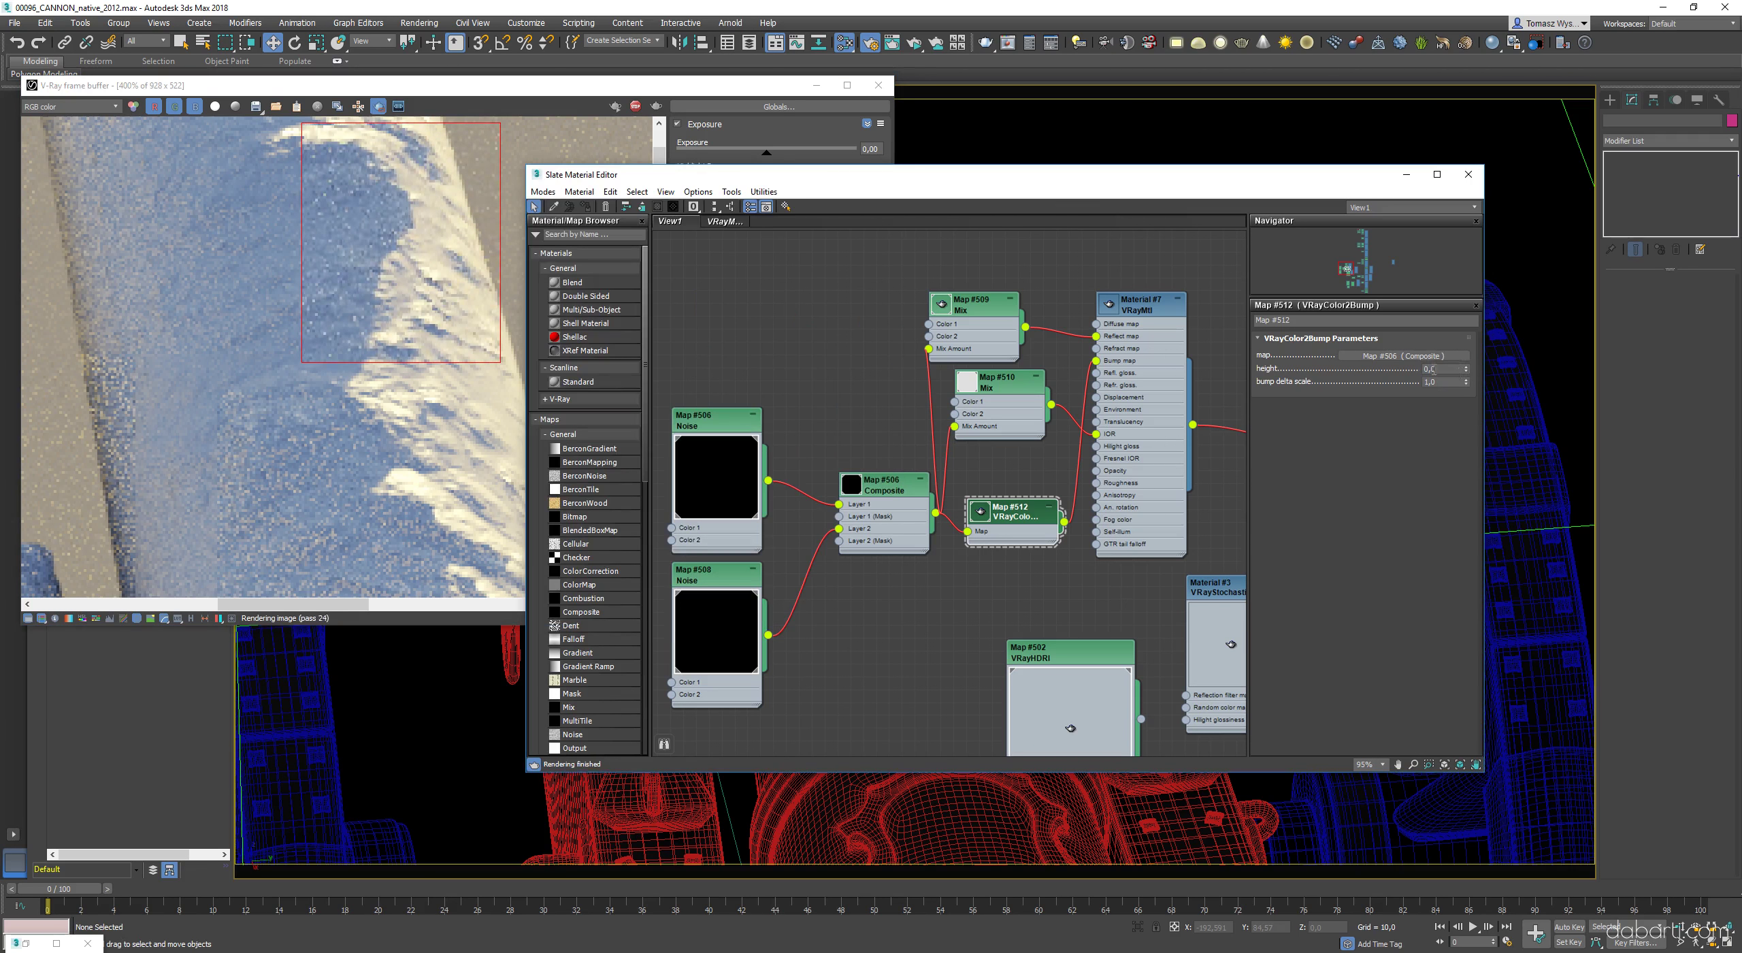
double_click(1435, 370)
type("0,4")
scroll(340, 341, "down", 1)
left_click_drag(408, 265, 556, 400)
middle_click_drag(408, 469, 323, 330)
left_click_drag(272, 257, 391, 423)
scroll(358, 364, "up", 1)
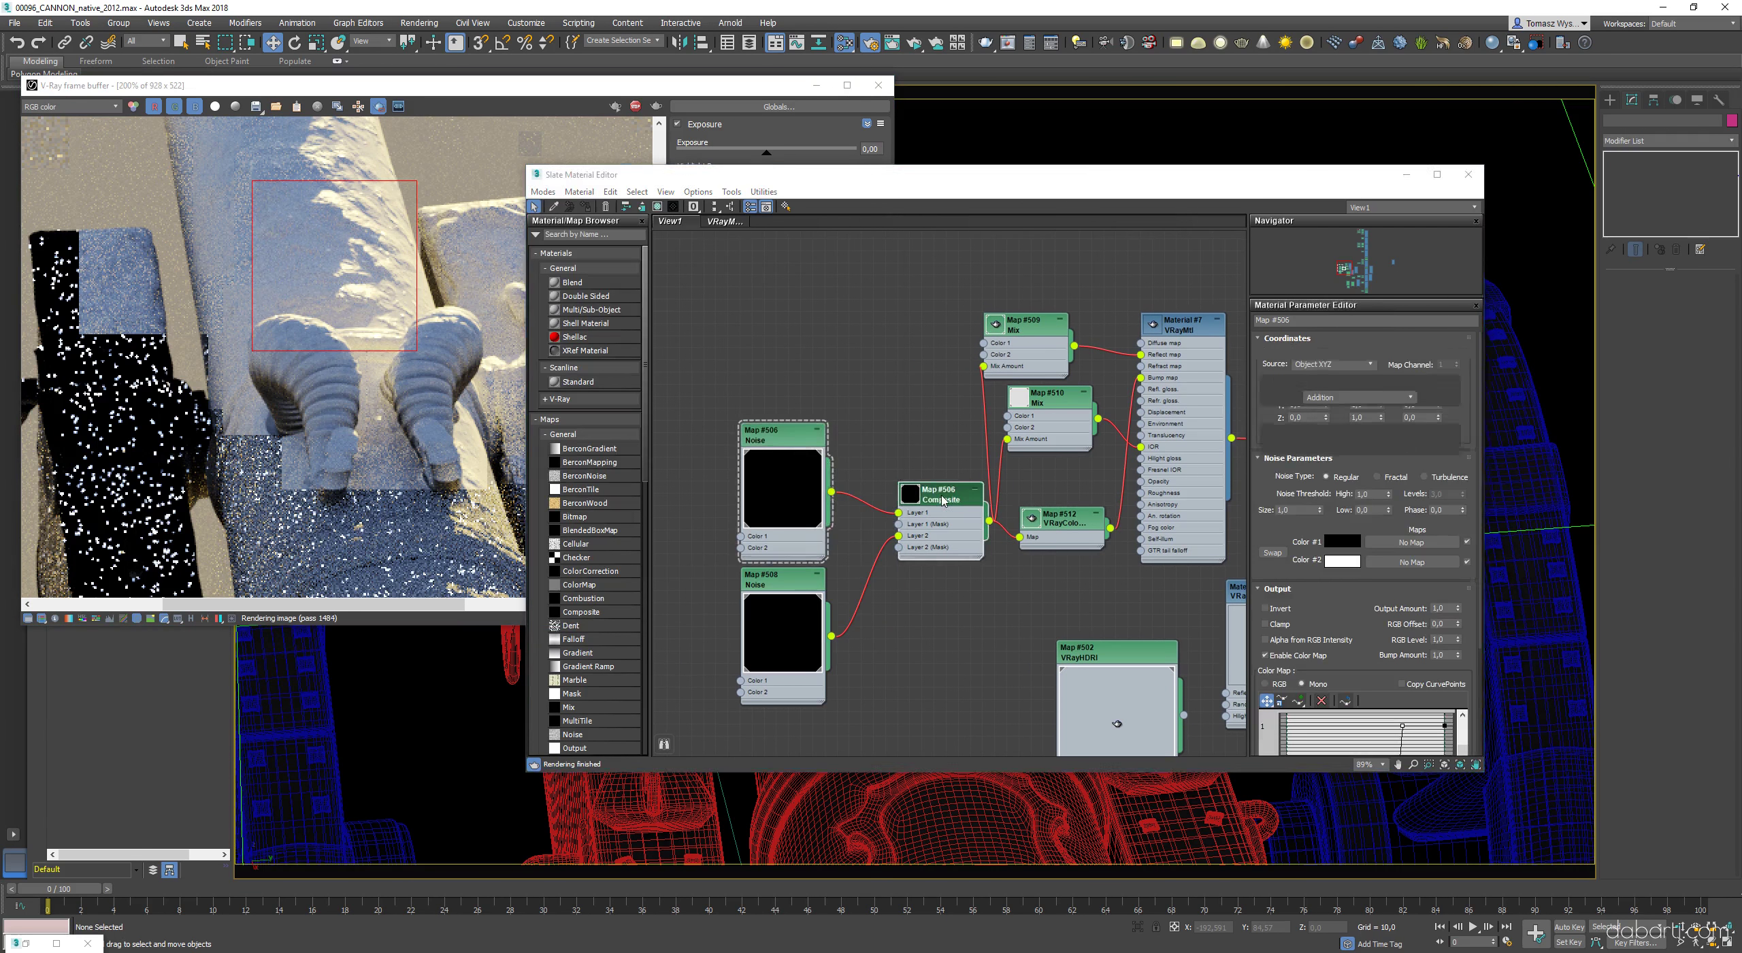
- Adjust the steep step in the first Noise map's color curve, testing a lower position in region renders before easing it back higher
scroll(1388, 603, "down", 3)
left_click_drag(1403, 586, 1361, 586)
middle_click_drag(340, 286, 299, 299)
scroll(340, 357, "up", 1)
left_click_drag(157, 237, 378, 528)
middle_click_drag(477, 306, 165, 310)
left_click_drag(222, 168, 535, 470)
middle_click_drag(408, 306, 425, 342)
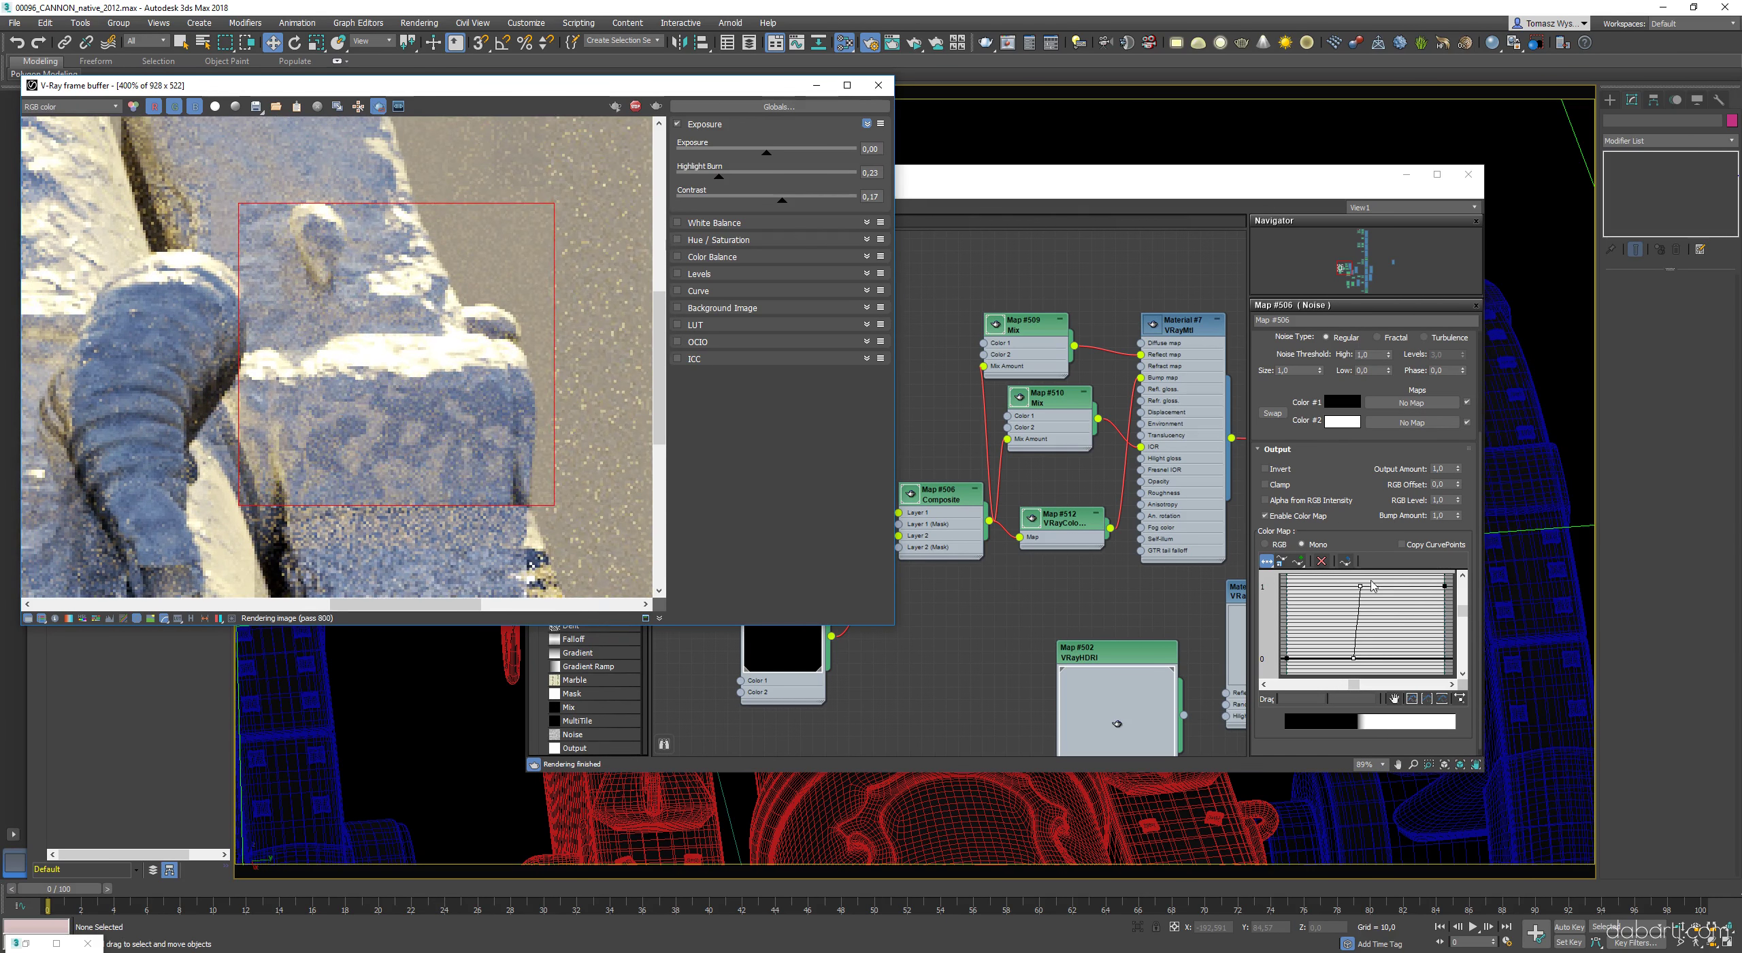
left_click_drag(1360, 586, 1395, 587)
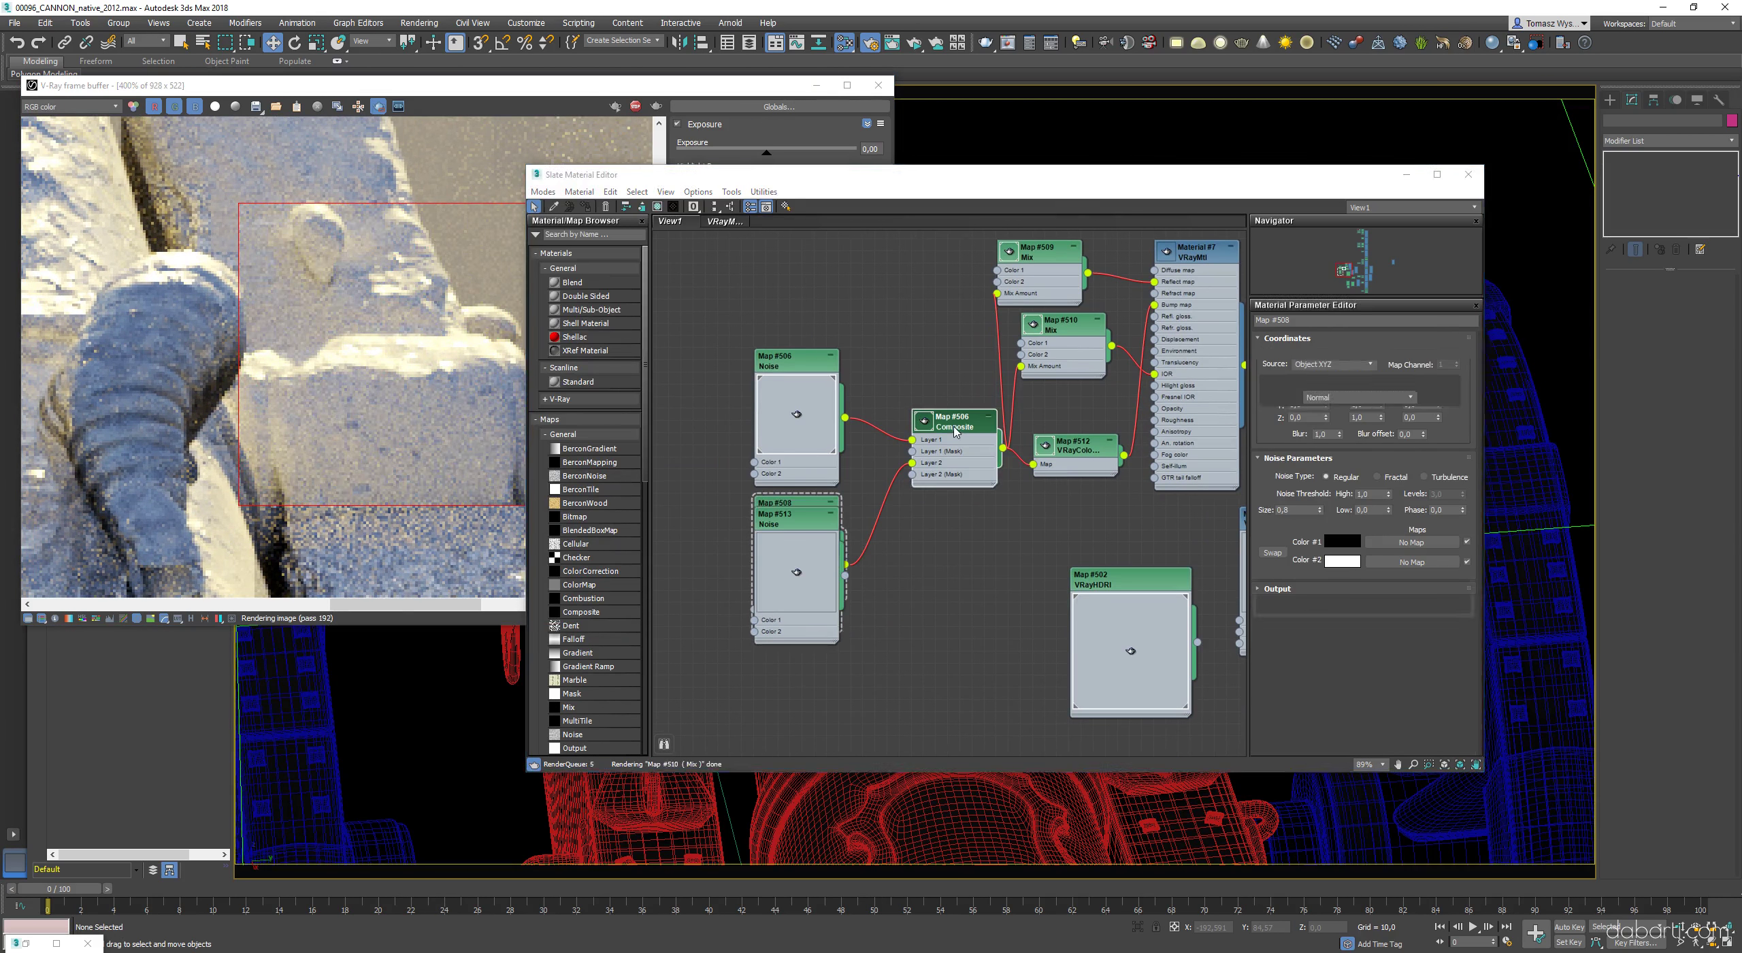
- Add a third Composite layer fed by another copy of the Noise map
double_click(952, 422)
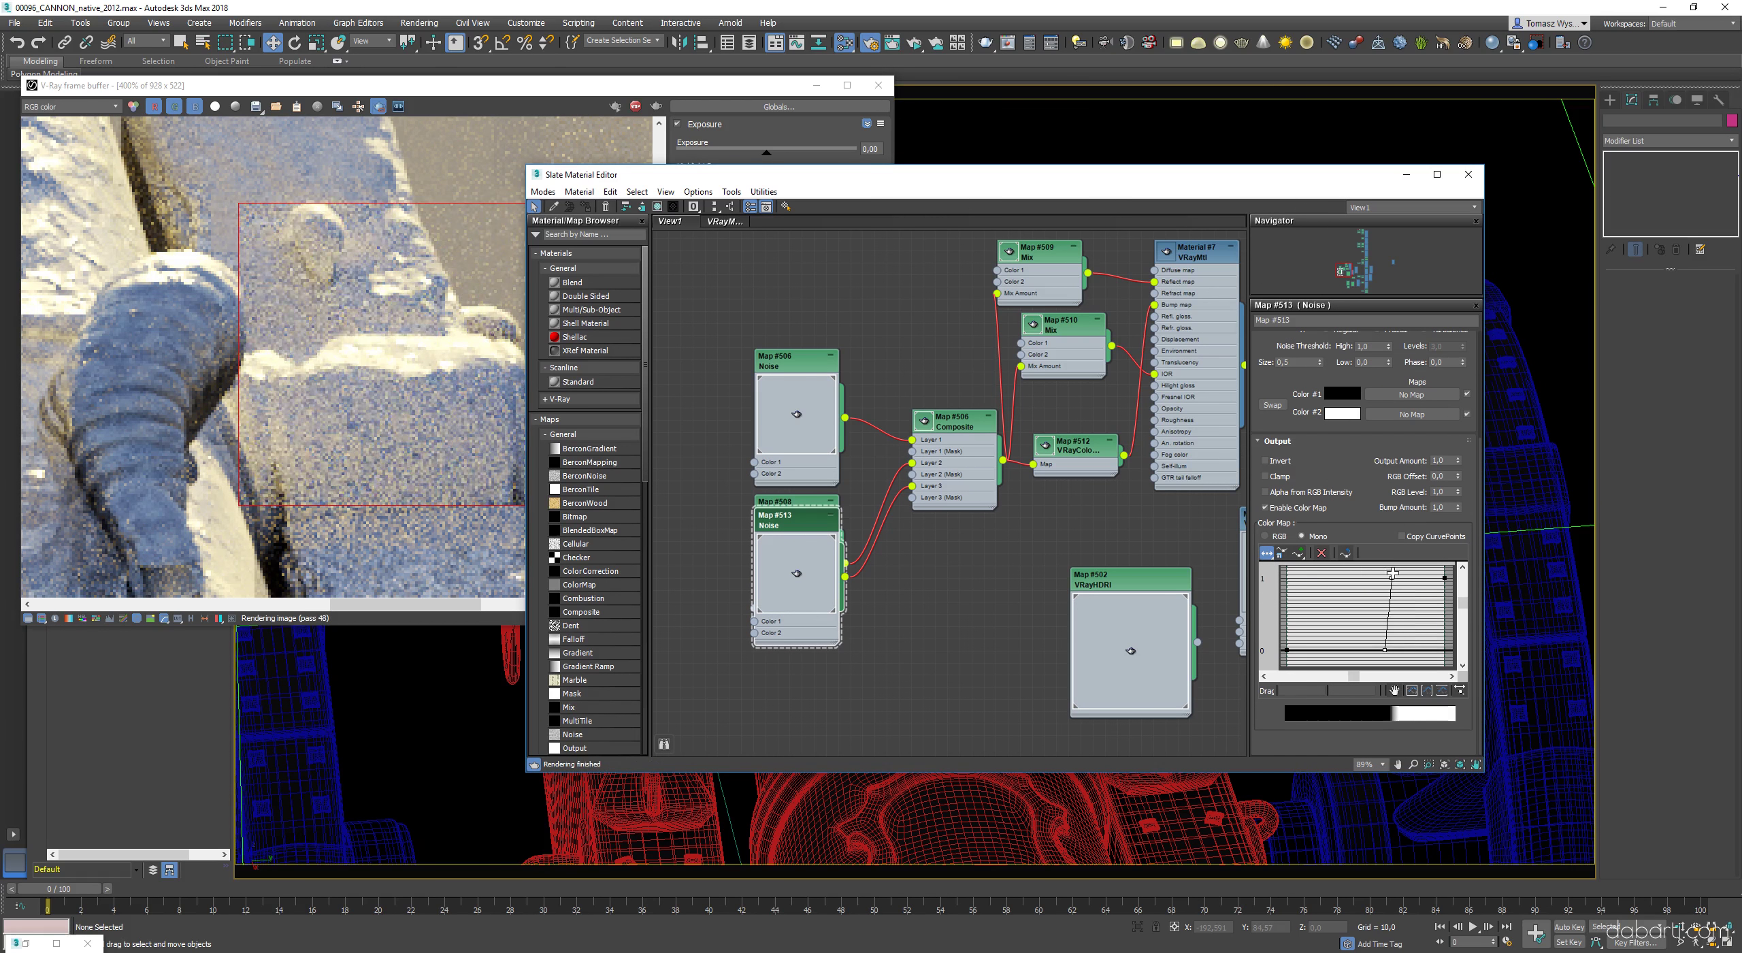
left_click(422, 327)
scroll(382, 307, "down", 1)
scroll(350, 287, "up", 1)
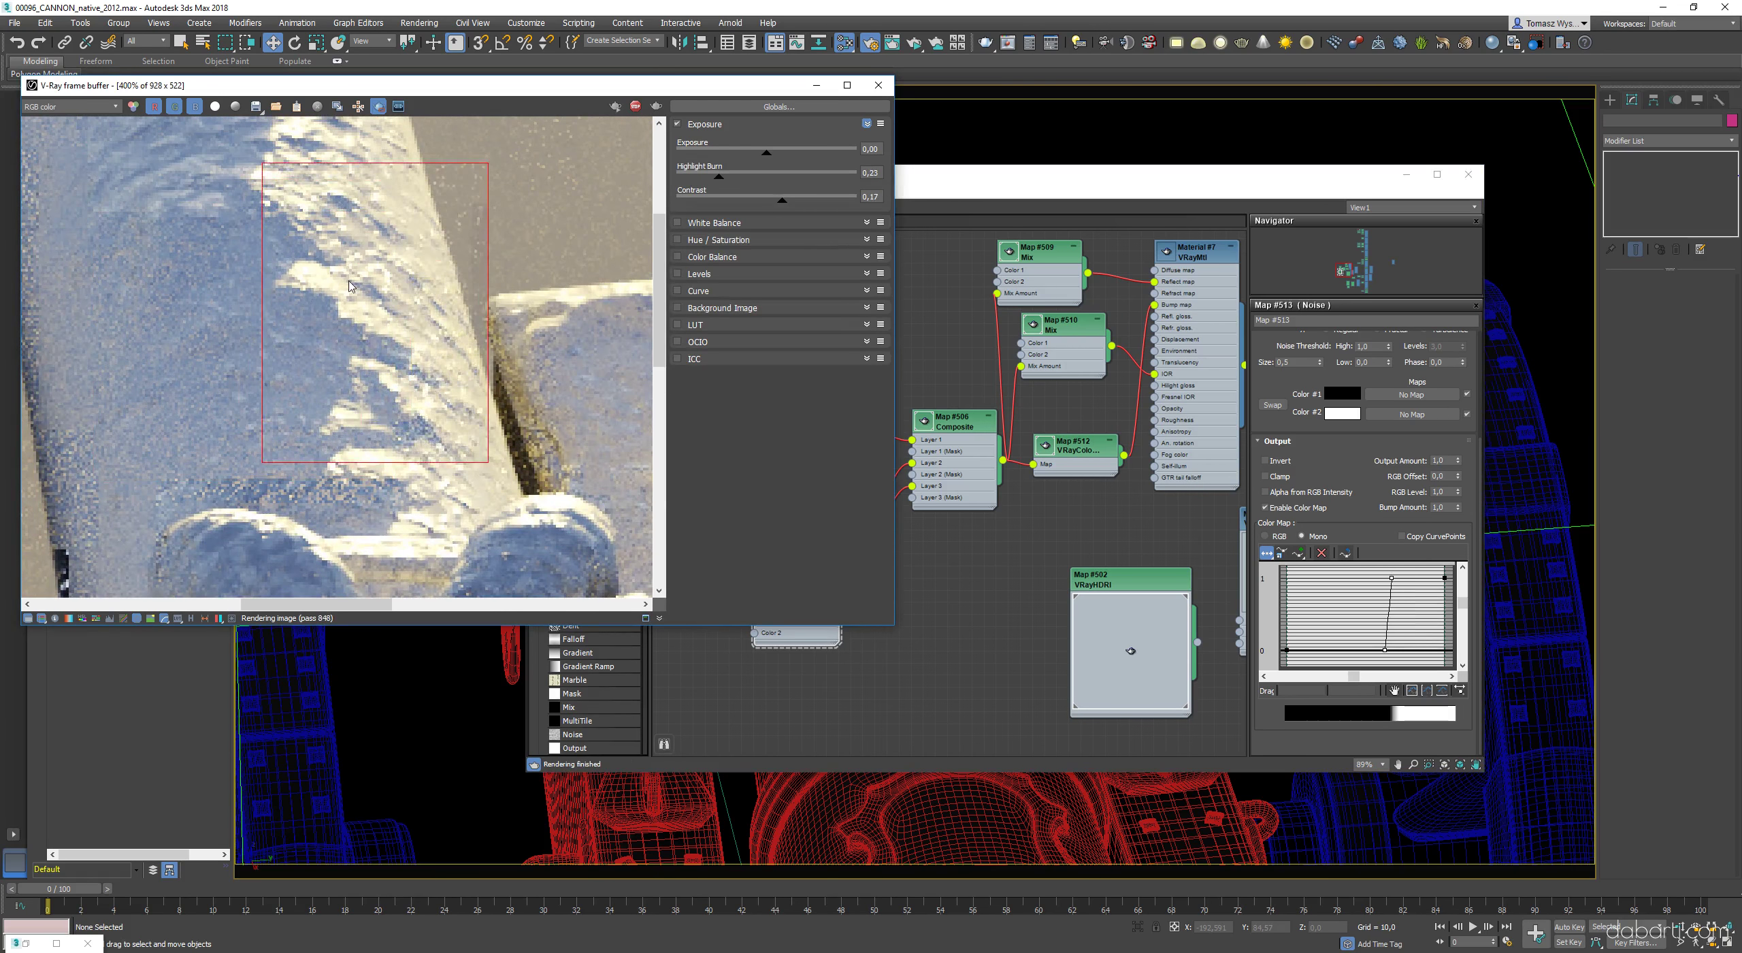
- Examine the sparkling flakes up close in region renders of the barrel and its handles
middle_click_drag(350, 287, 413, 510)
scroll(381, 340, "up", 1)
scroll(381, 341, "down", 2)
left_click_drag(354, 371, 471, 500)
scroll(423, 459, "up", 2)
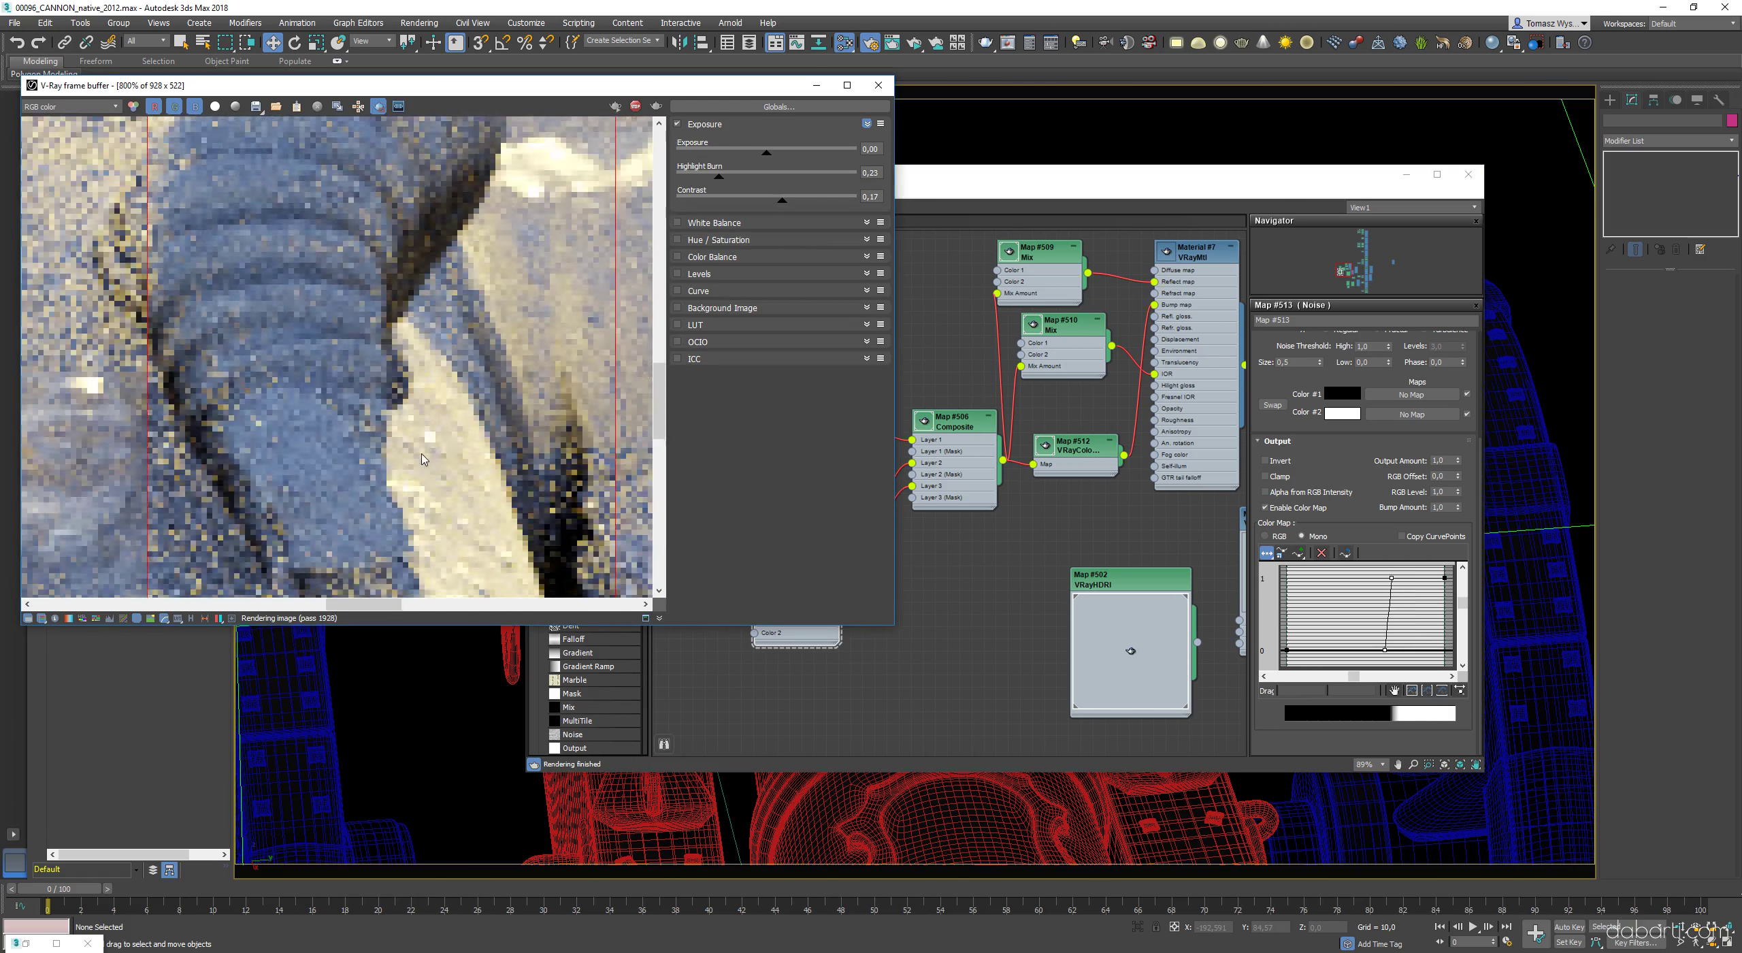
scroll(421, 459, "down", 2)
- Set the VRayColor2Bump height to -1.0 and render regions of the barrel to test it
middle_click_drag(1089, 531, 1018, 536)
double_click(1007, 452)
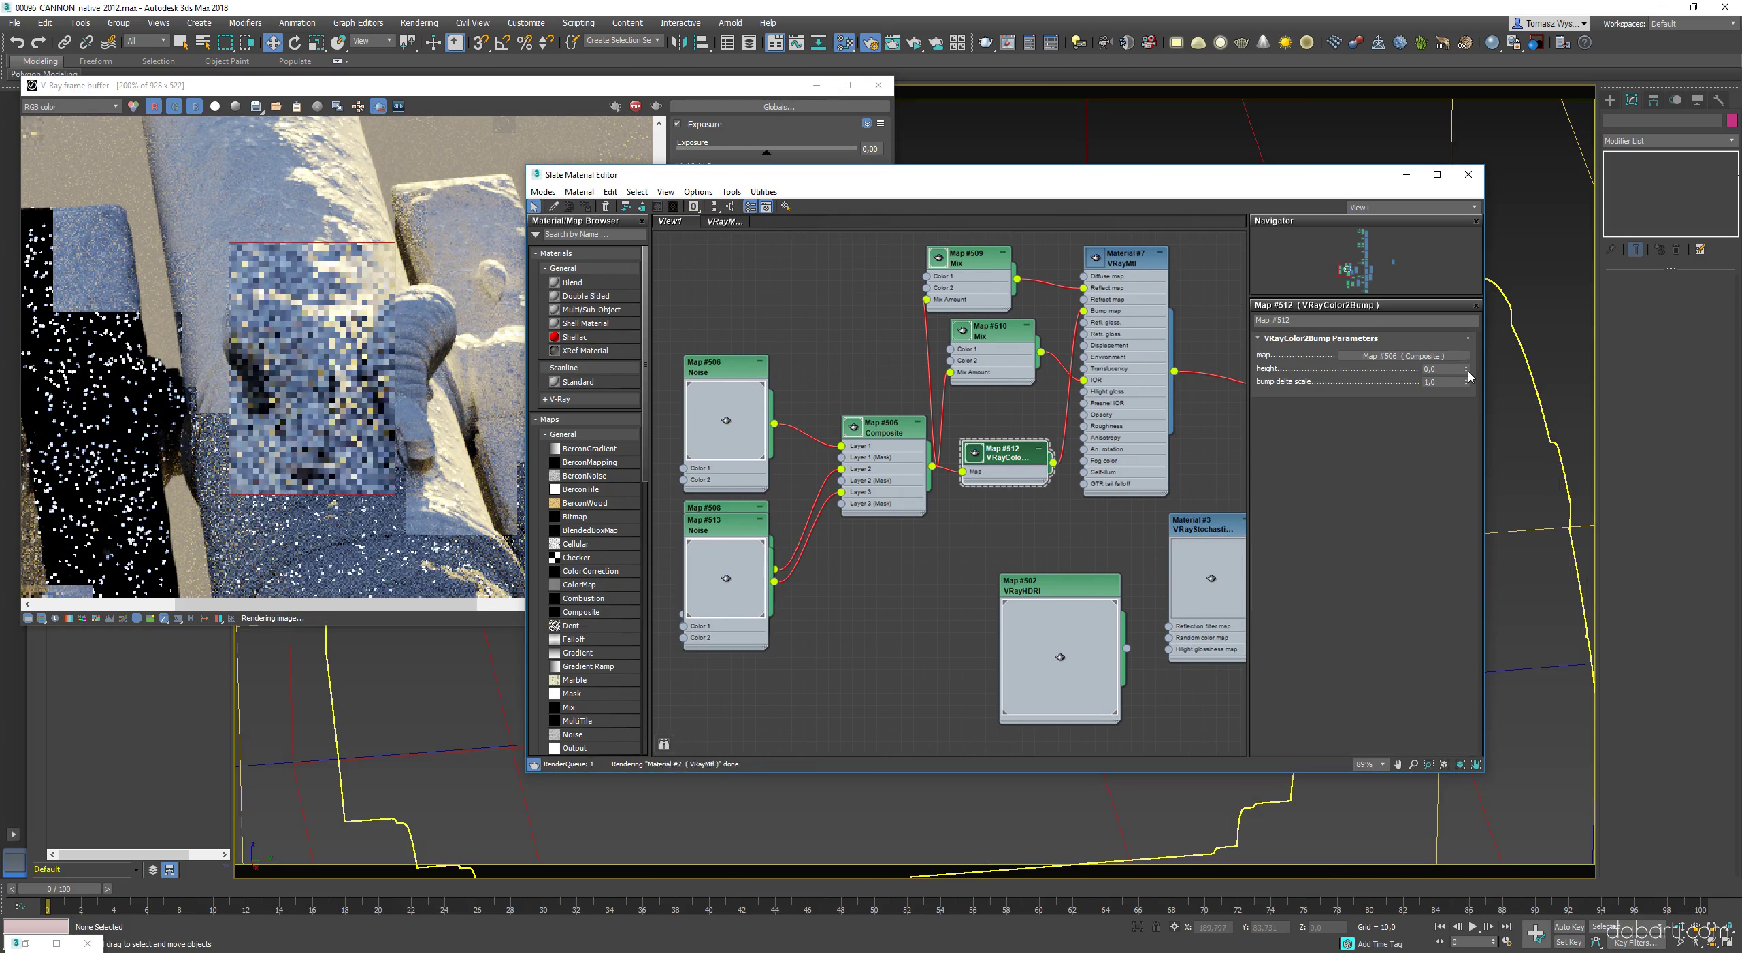
middle_click_drag(327, 286, 326, 449)
scroll(286, 238, "up", 1)
left_click_drag(228, 184, 405, 418)
left_click_drag(149, 160, 473, 419)
middle_click_drag(517, 439, 400, 350)
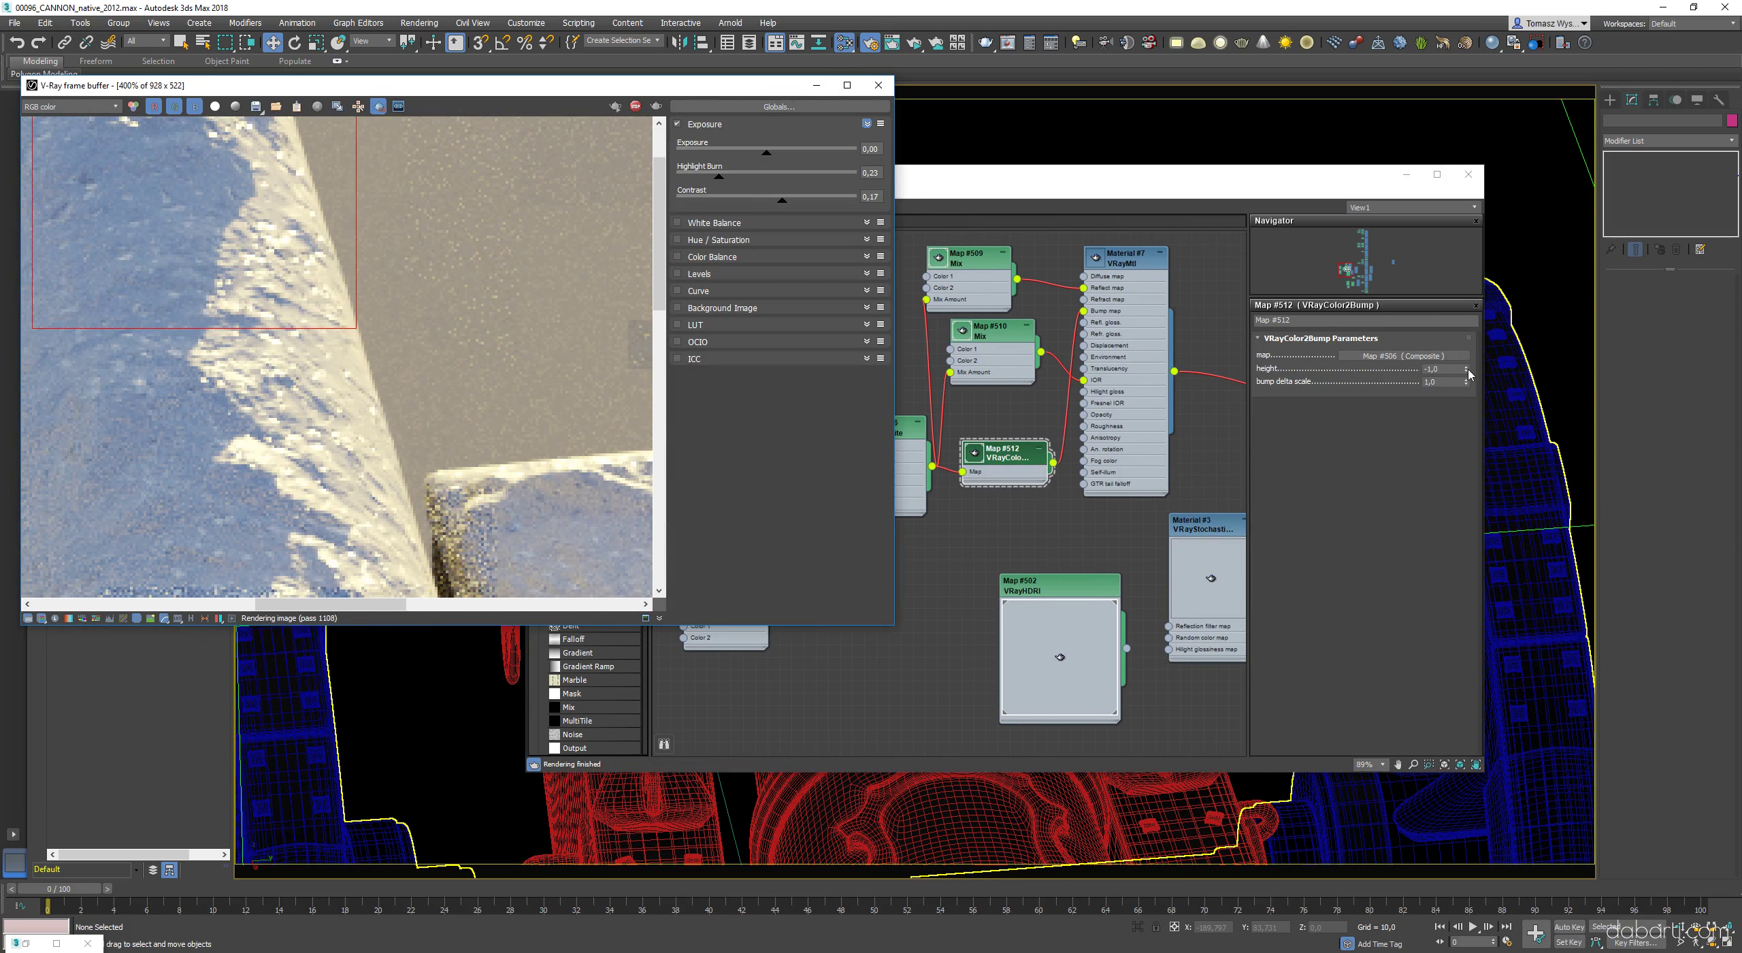
- Set the VRayColor2Bump height to -0.1
double_click(1456, 369)
type("1")
key("Return")
left_click(402, 381)
scroll(382, 368, "down", 2)
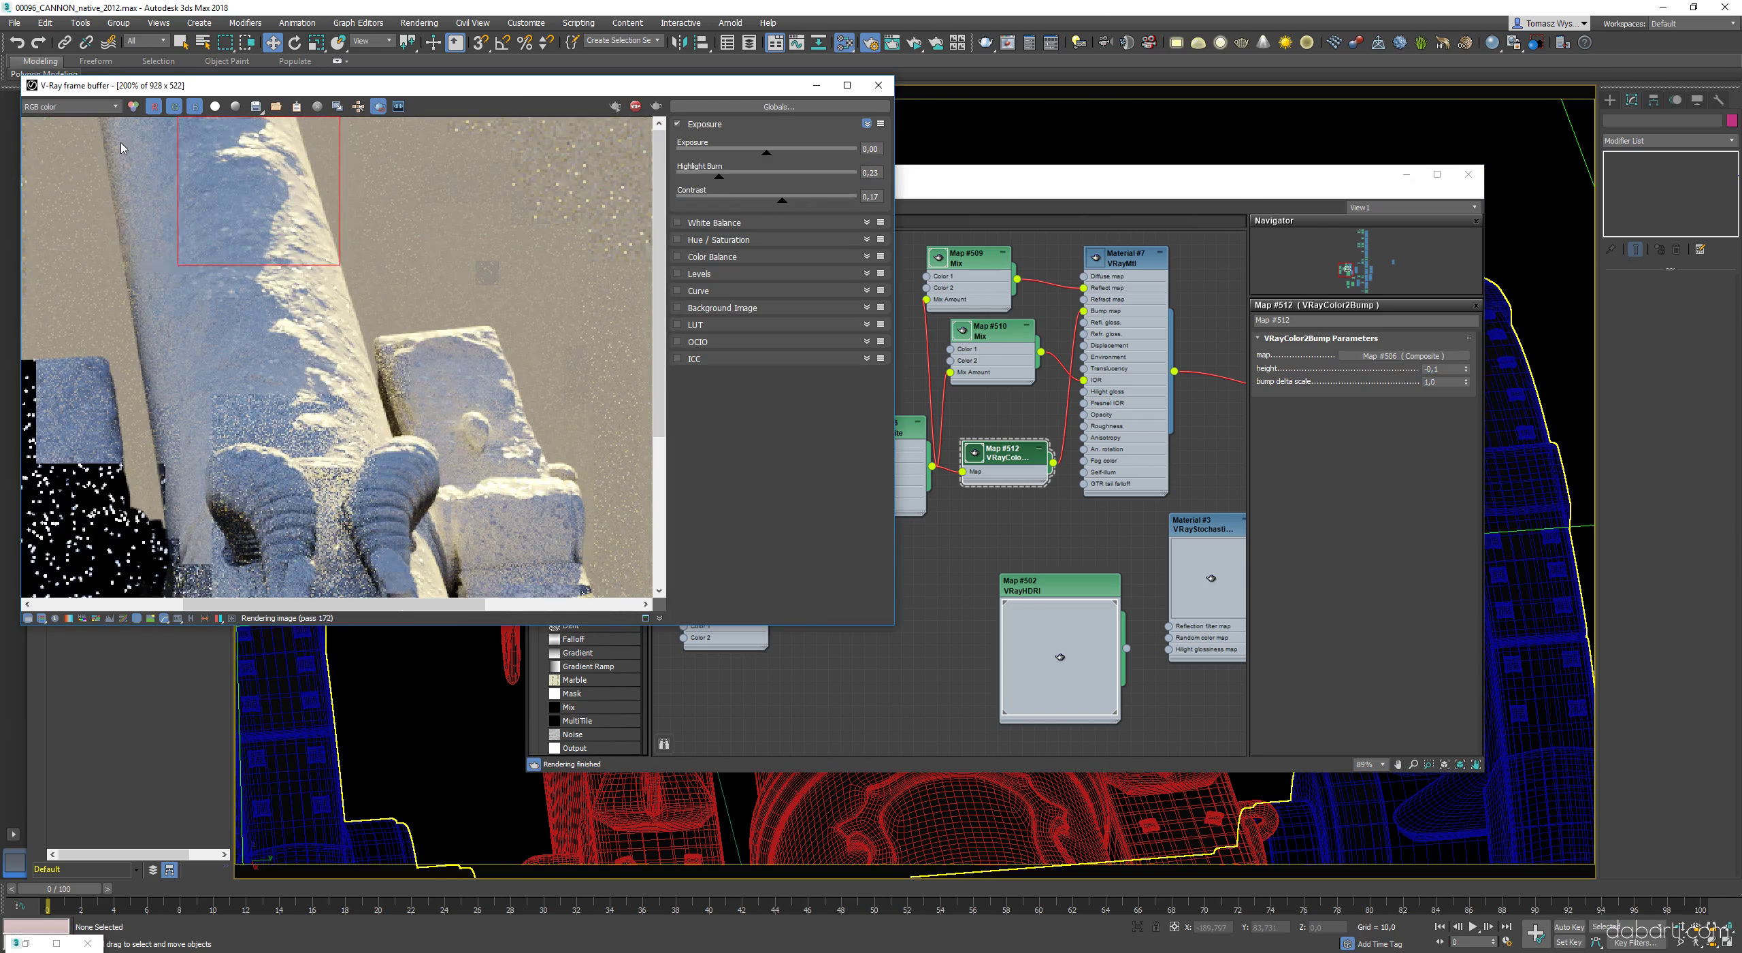
- Turn off region rendering and create a VRayFastSSS2 material as Coat 1 of the VRayBlendMtl
left_click(379, 107)
middle_click_drag(1126, 371, 915, 428)
left_click_drag(999, 583, 1011, 631)
middle_click_drag(1145, 507, 1074, 482)
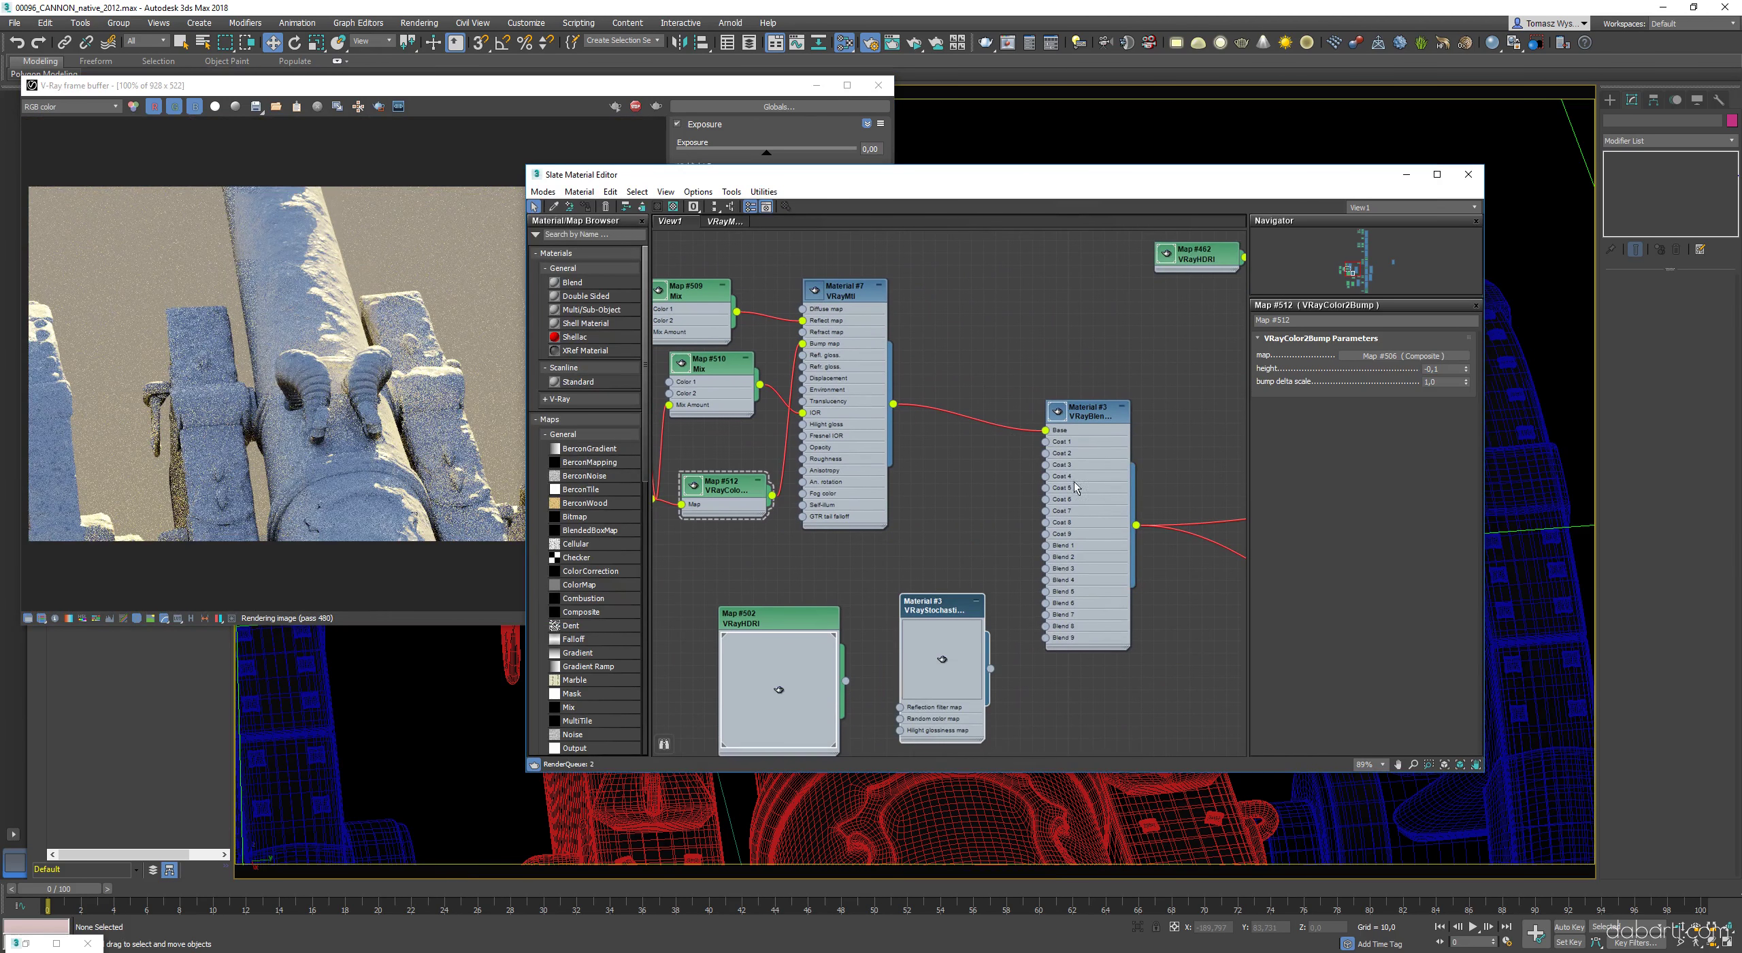
left_click_drag(953, 500, 954, 500)
mouse_move(1007, 504)
mouse_move(1096, 533)
left_click(1187, 588)
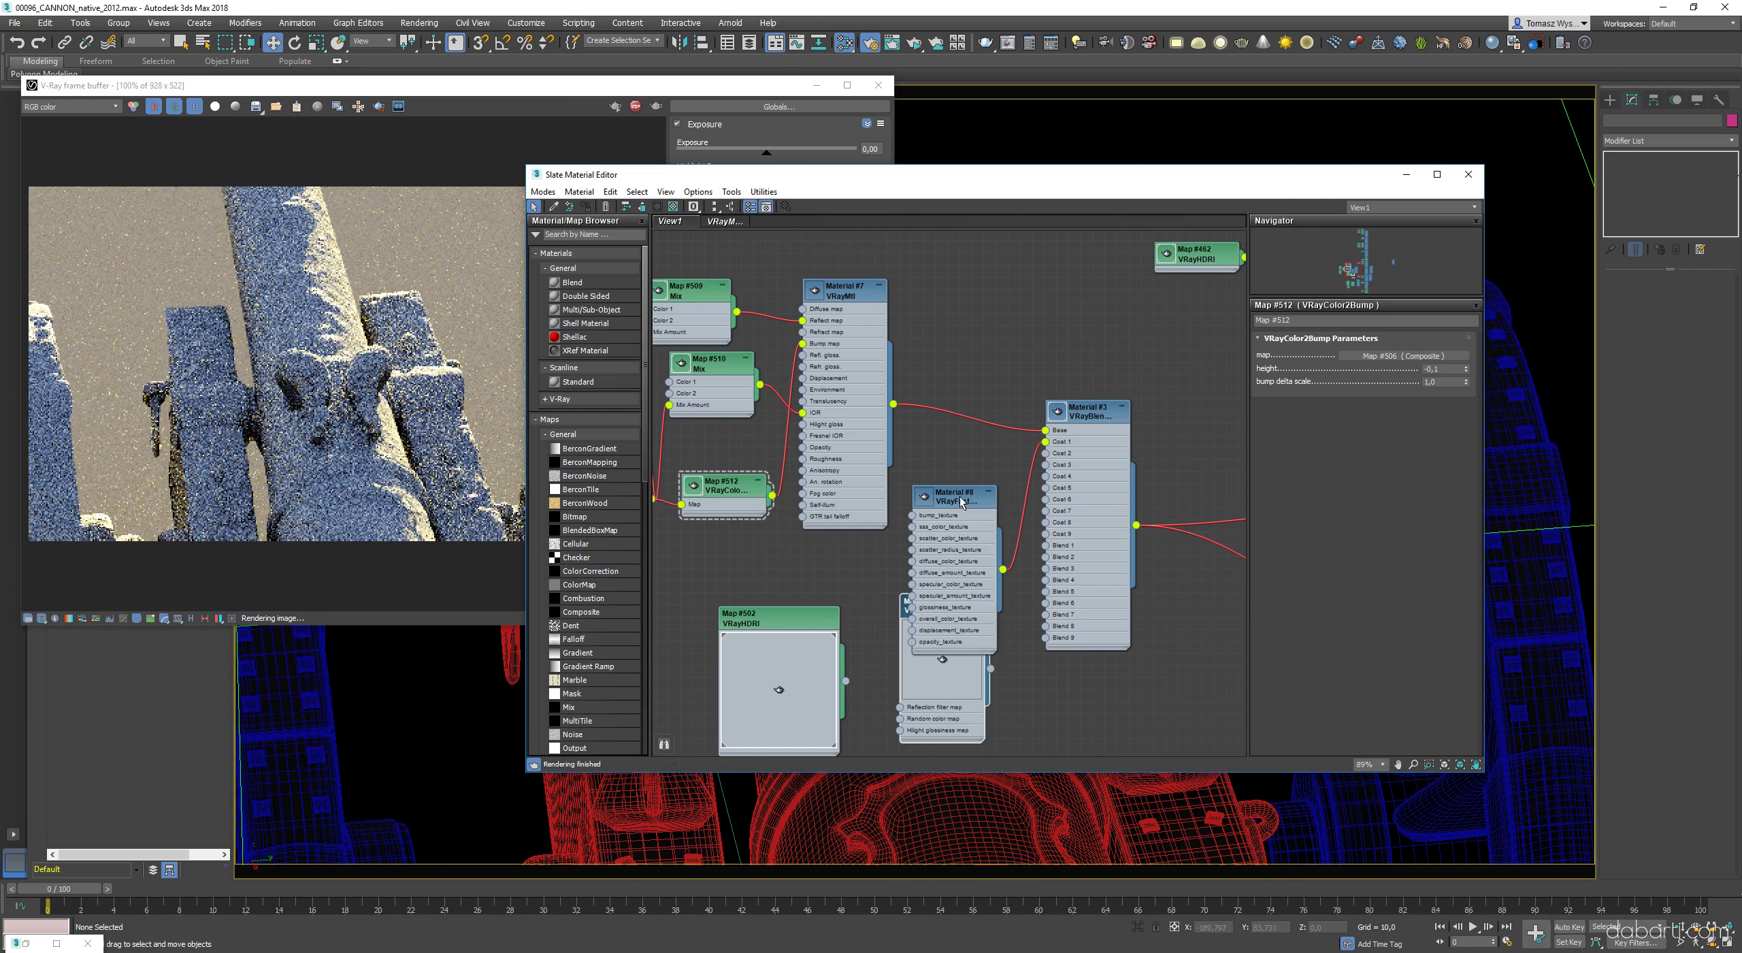
- Set the VRayFastSSS2 scatter color to pale cyan and copy it to the sub-surface color
double_click(955, 498)
left_click(1434, 491)
left_click(514, 210)
left_click_drag(1434, 491, 1434, 478)
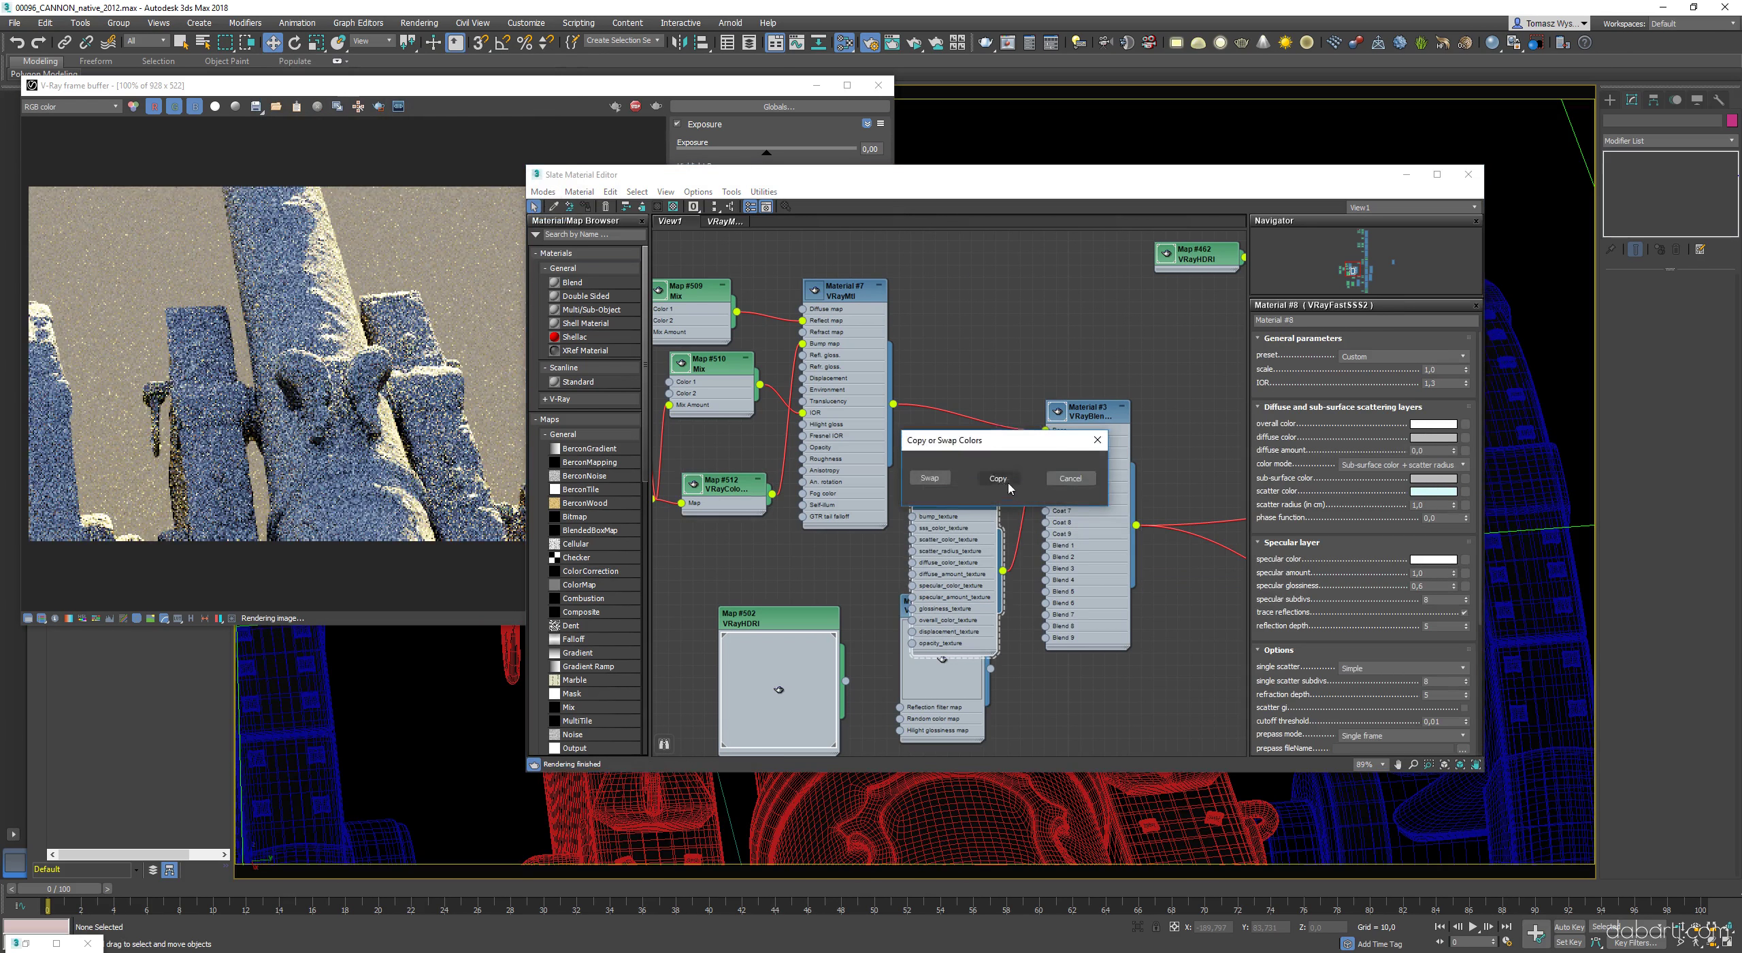
- Examine the subsurface scattering on the snow in region renders of the handles, carriage and wheel
left_click(378, 107)
scroll(354, 374, "up", 2)
scroll(354, 374, "down", 2)
left_click_drag(314, 292, 435, 418)
left_click_drag(365, 276, 475, 452)
scroll(436, 384, "up", 1)
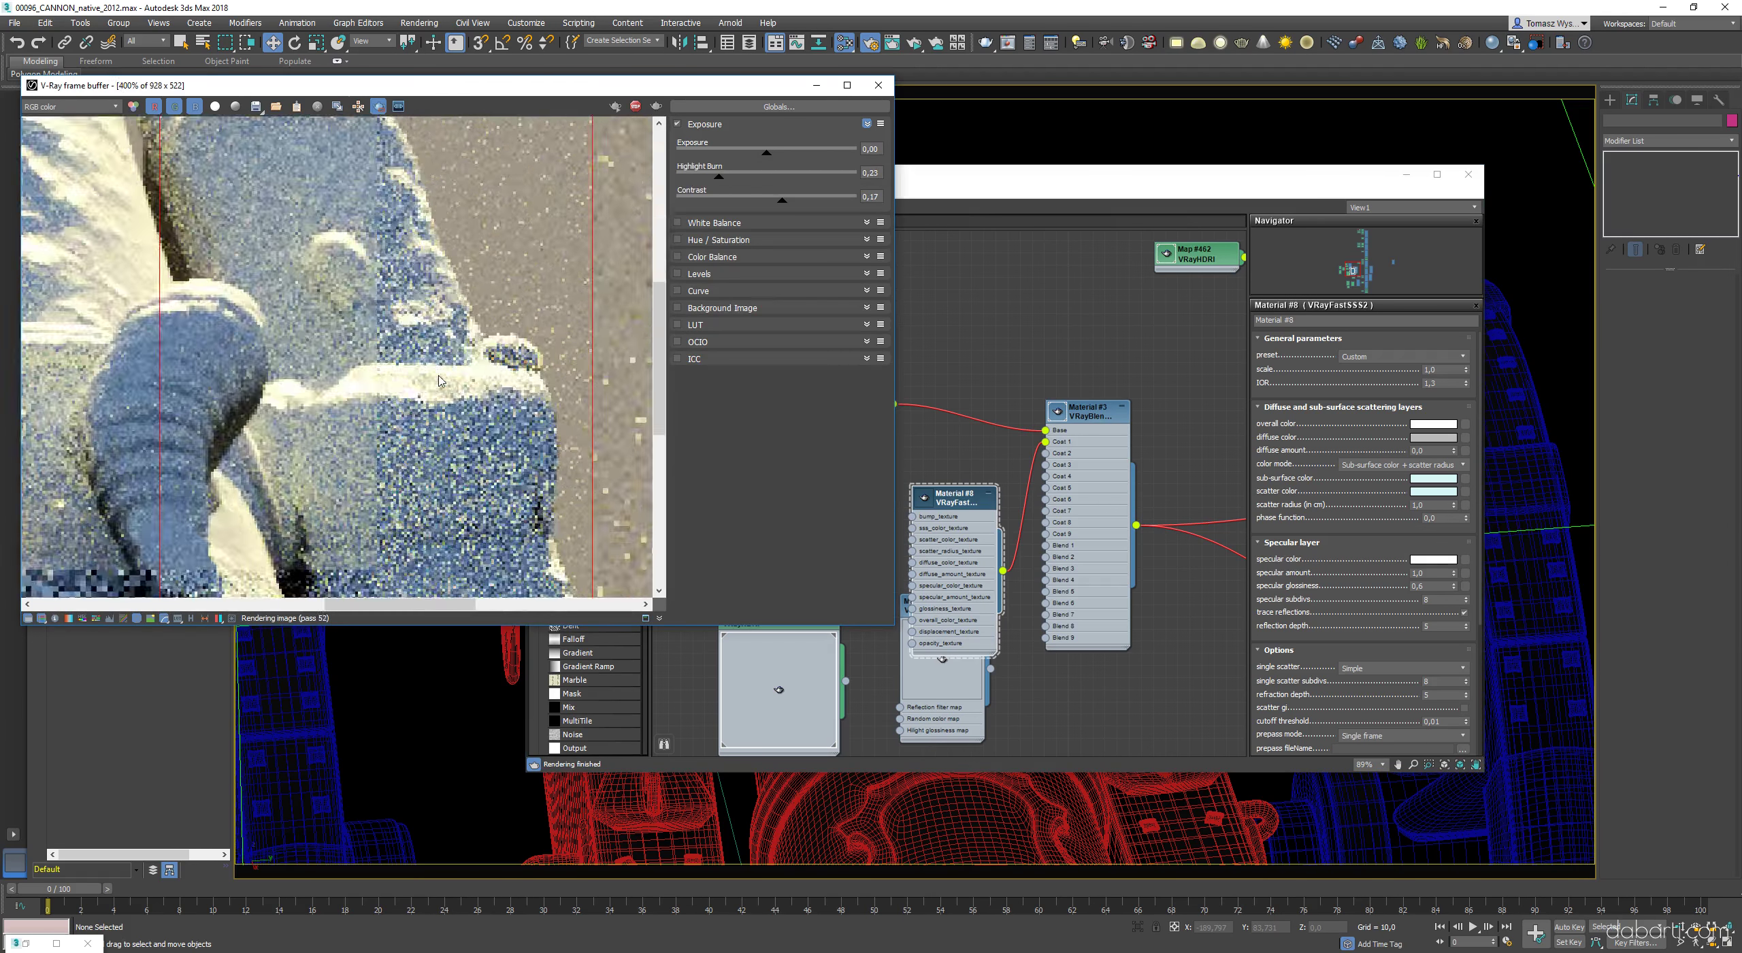
scroll(435, 384, "down", 1)
scroll(441, 380, "up", 2)
scroll(440, 380, "down", 2)
left_click_drag(528, 253, 663, 360)
scroll(645, 282, "up", 2)
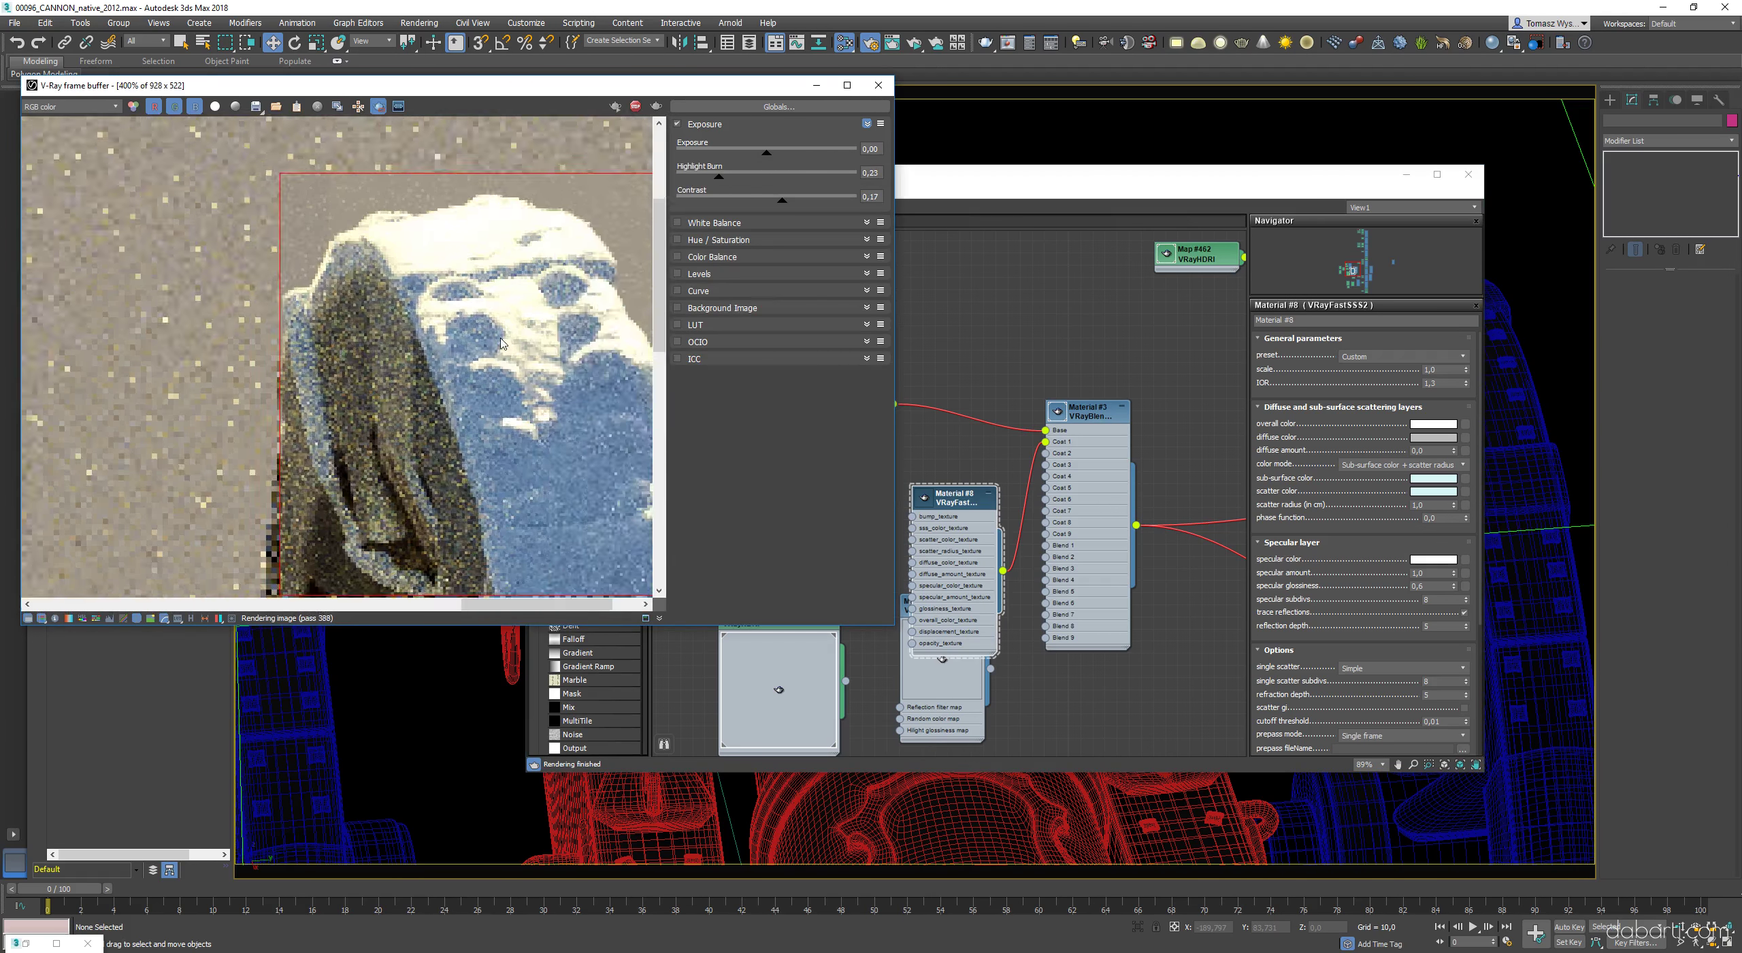
scroll(645, 283, "down", 2)
- Set the VRayFastSSS2 scatter radius to 4.0 cm and render regions of the wheel and handles
left_click_drag(449, 249, 599, 377)
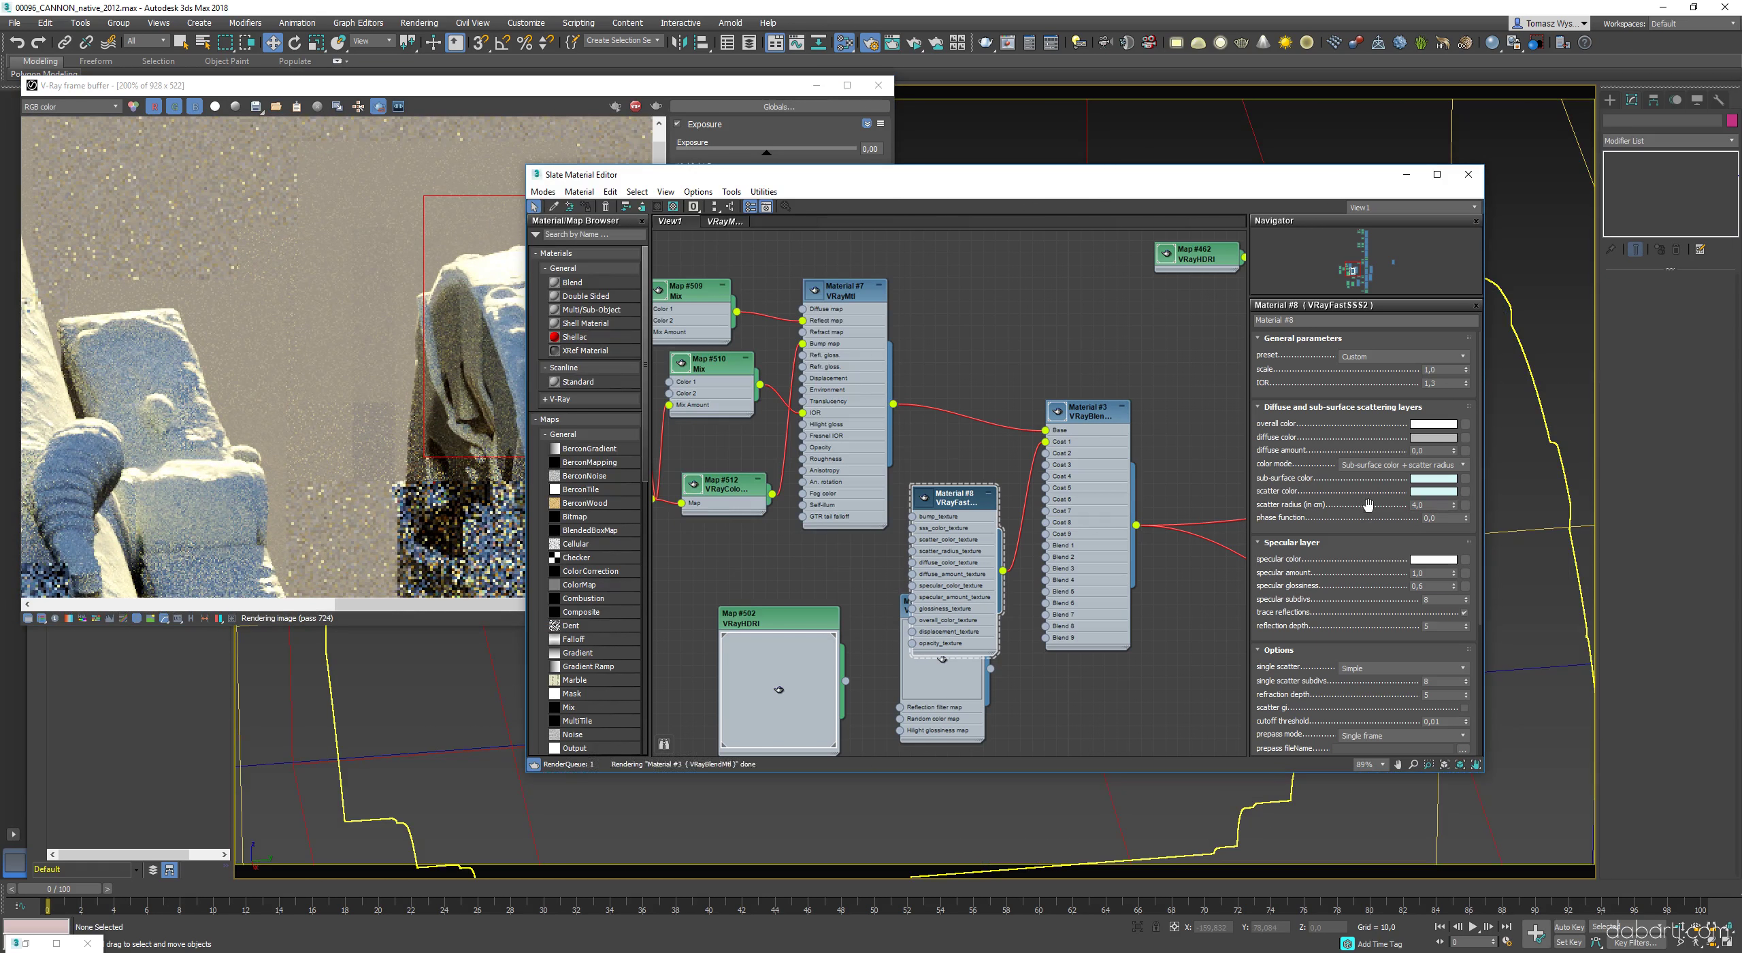
left_click(563, 351)
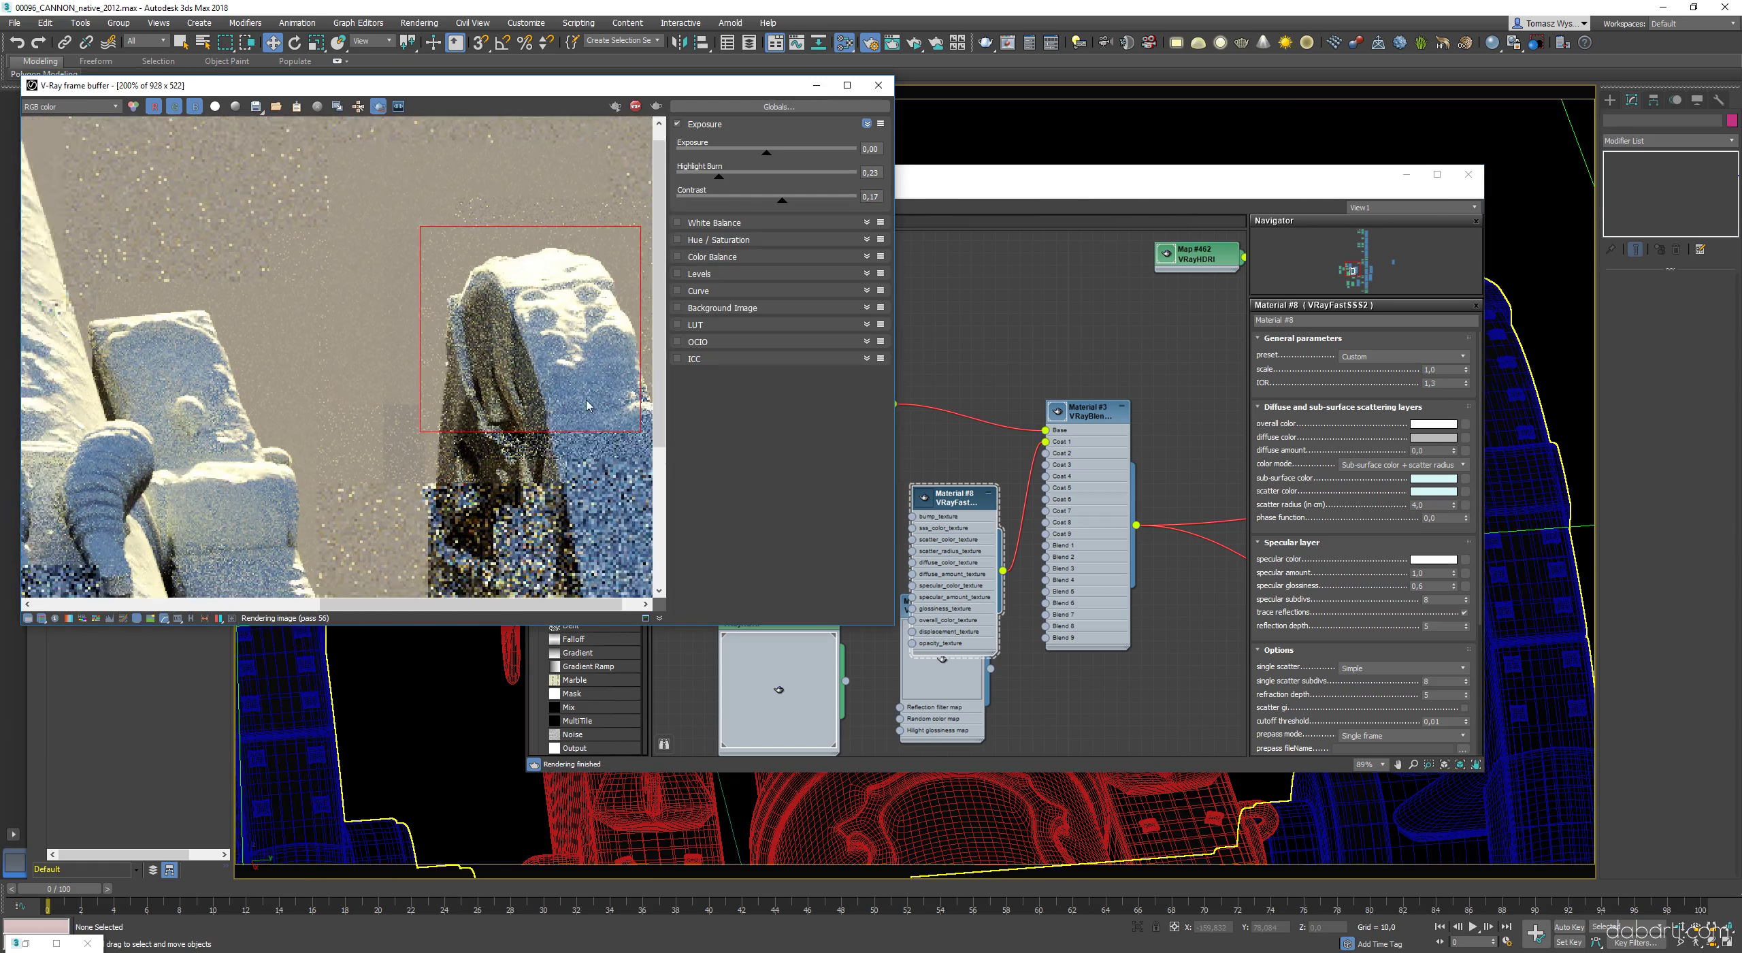
scroll(587, 406, "down", 1)
scroll(315, 334, "up", 1)
left_click_drag(212, 349, 313, 437)
scroll(314, 382, "up", 1)
scroll(314, 381, "down", 1)
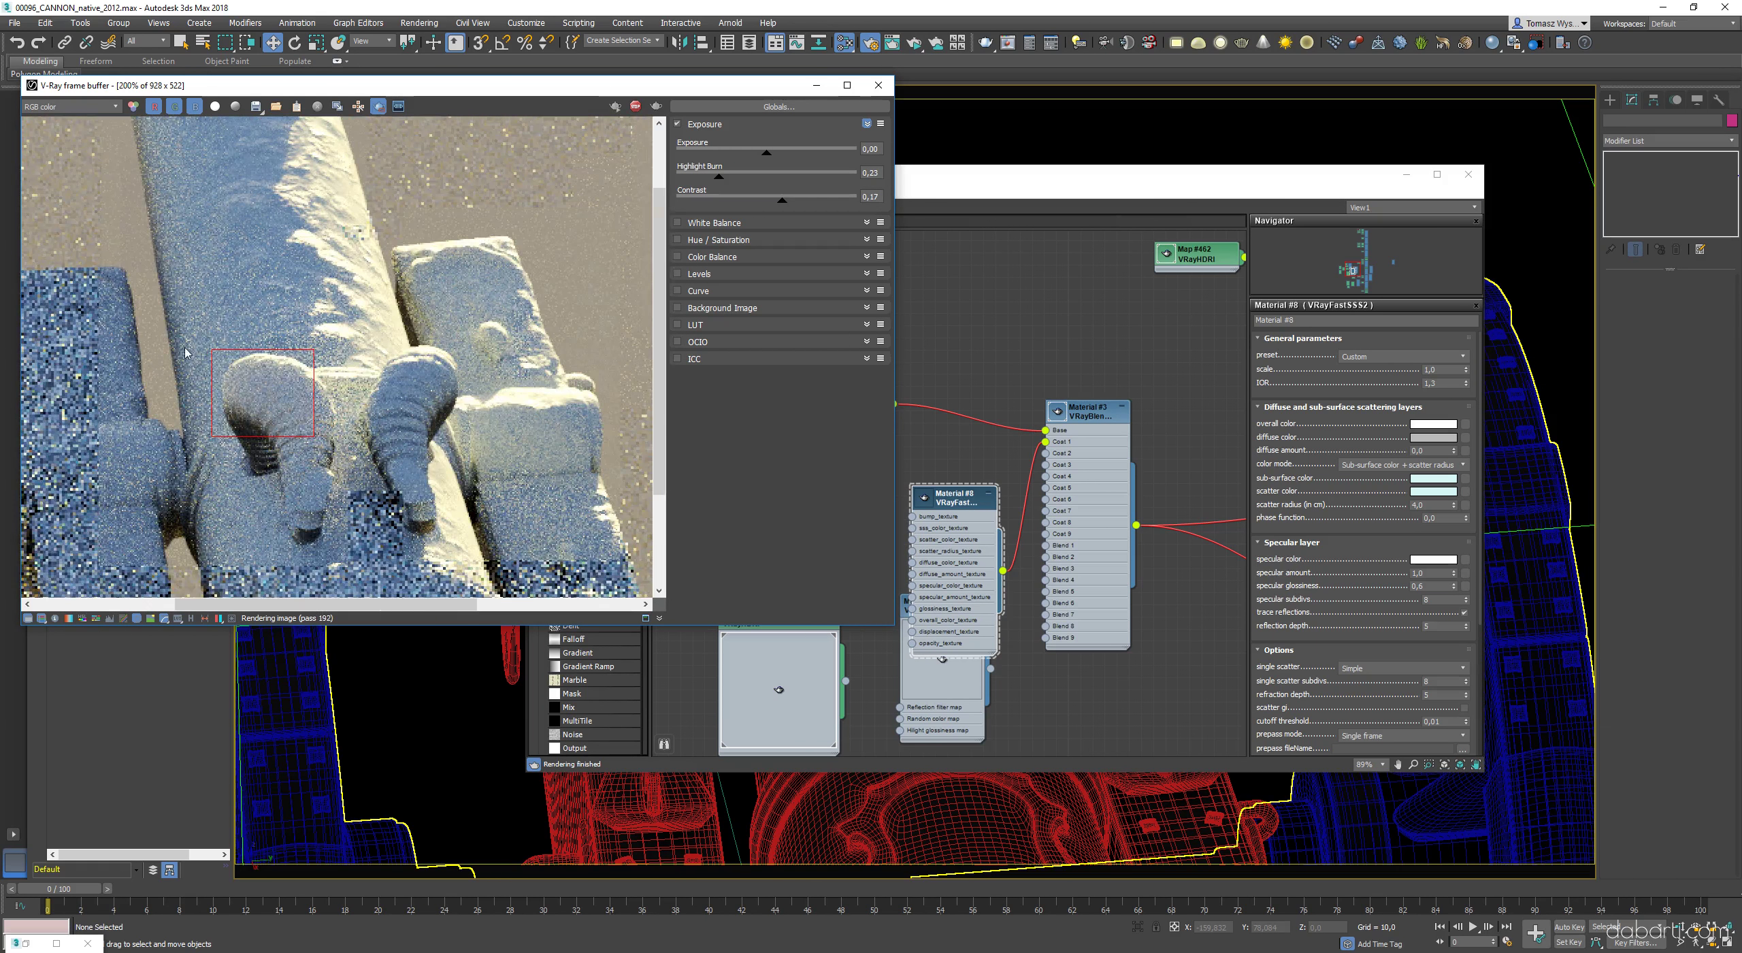
scroll(185, 353, "down", 1)
scroll(285, 374, "up", 1)
scroll(341, 367, "down", 1)
- Minimize the Slate Material Editor and examine the whole cannon's snow from a new side angle, rendering regions on the barrel and wheel
left_click(379, 107)
left_click(1407, 174)
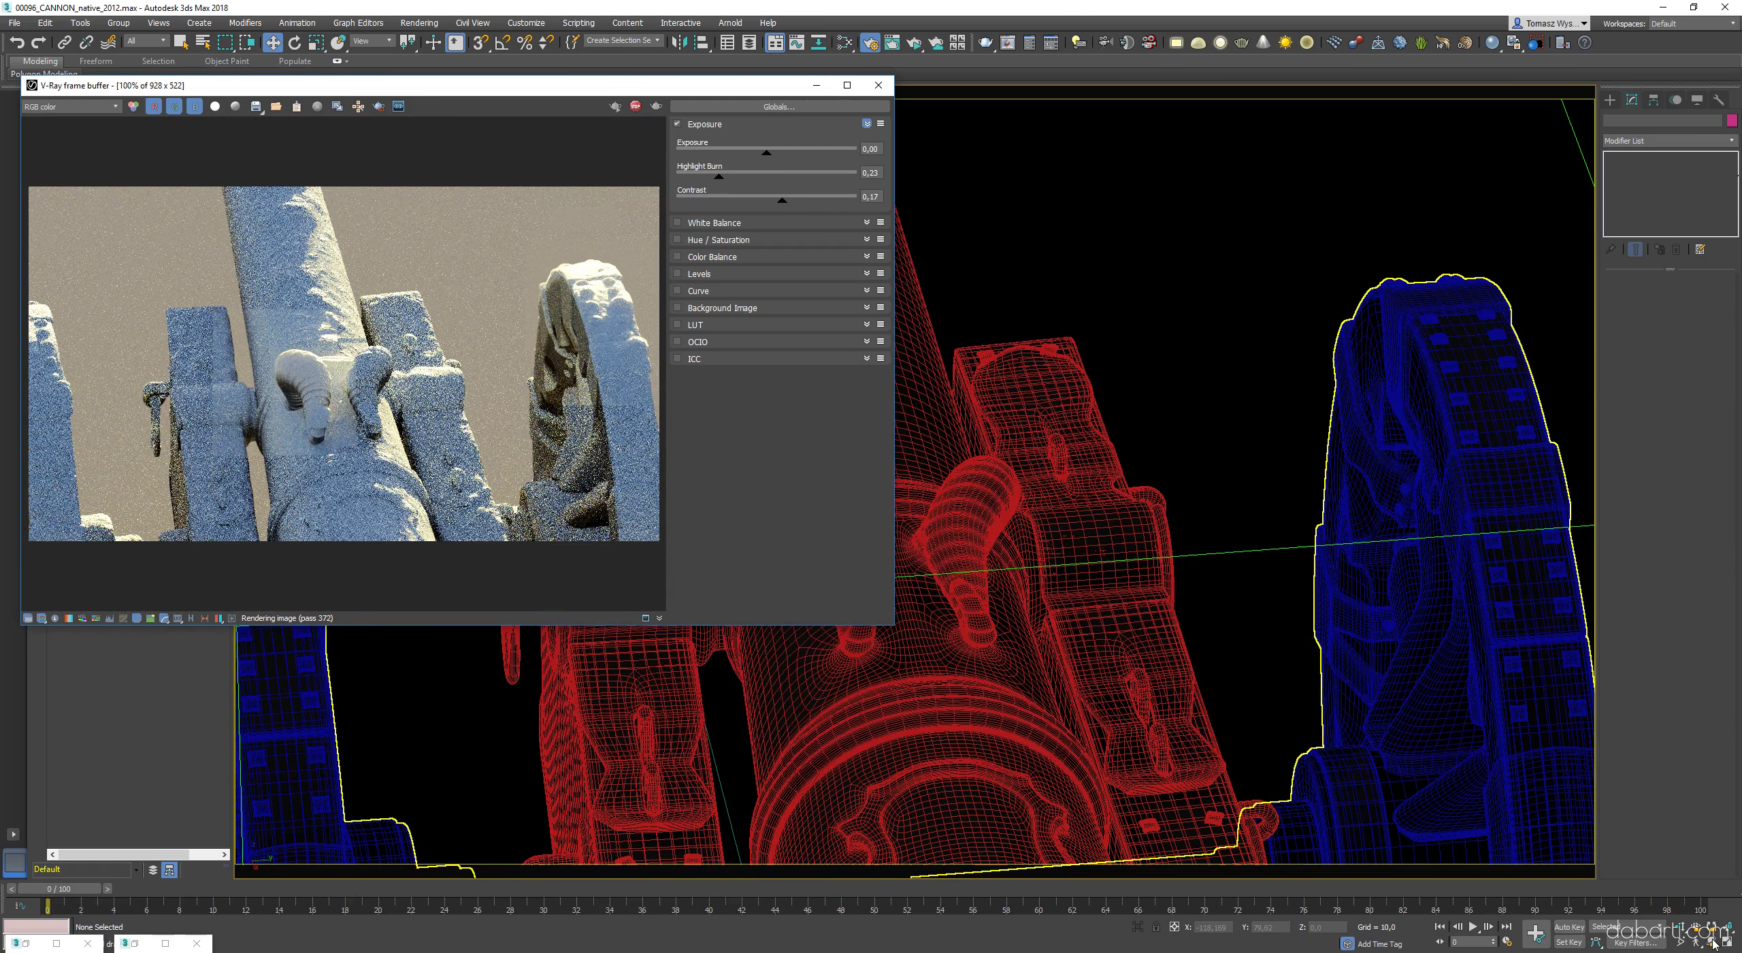
middle_click_drag(1170, 544, 1222, 433, "alt")
scroll(1143, 568, "down", 5)
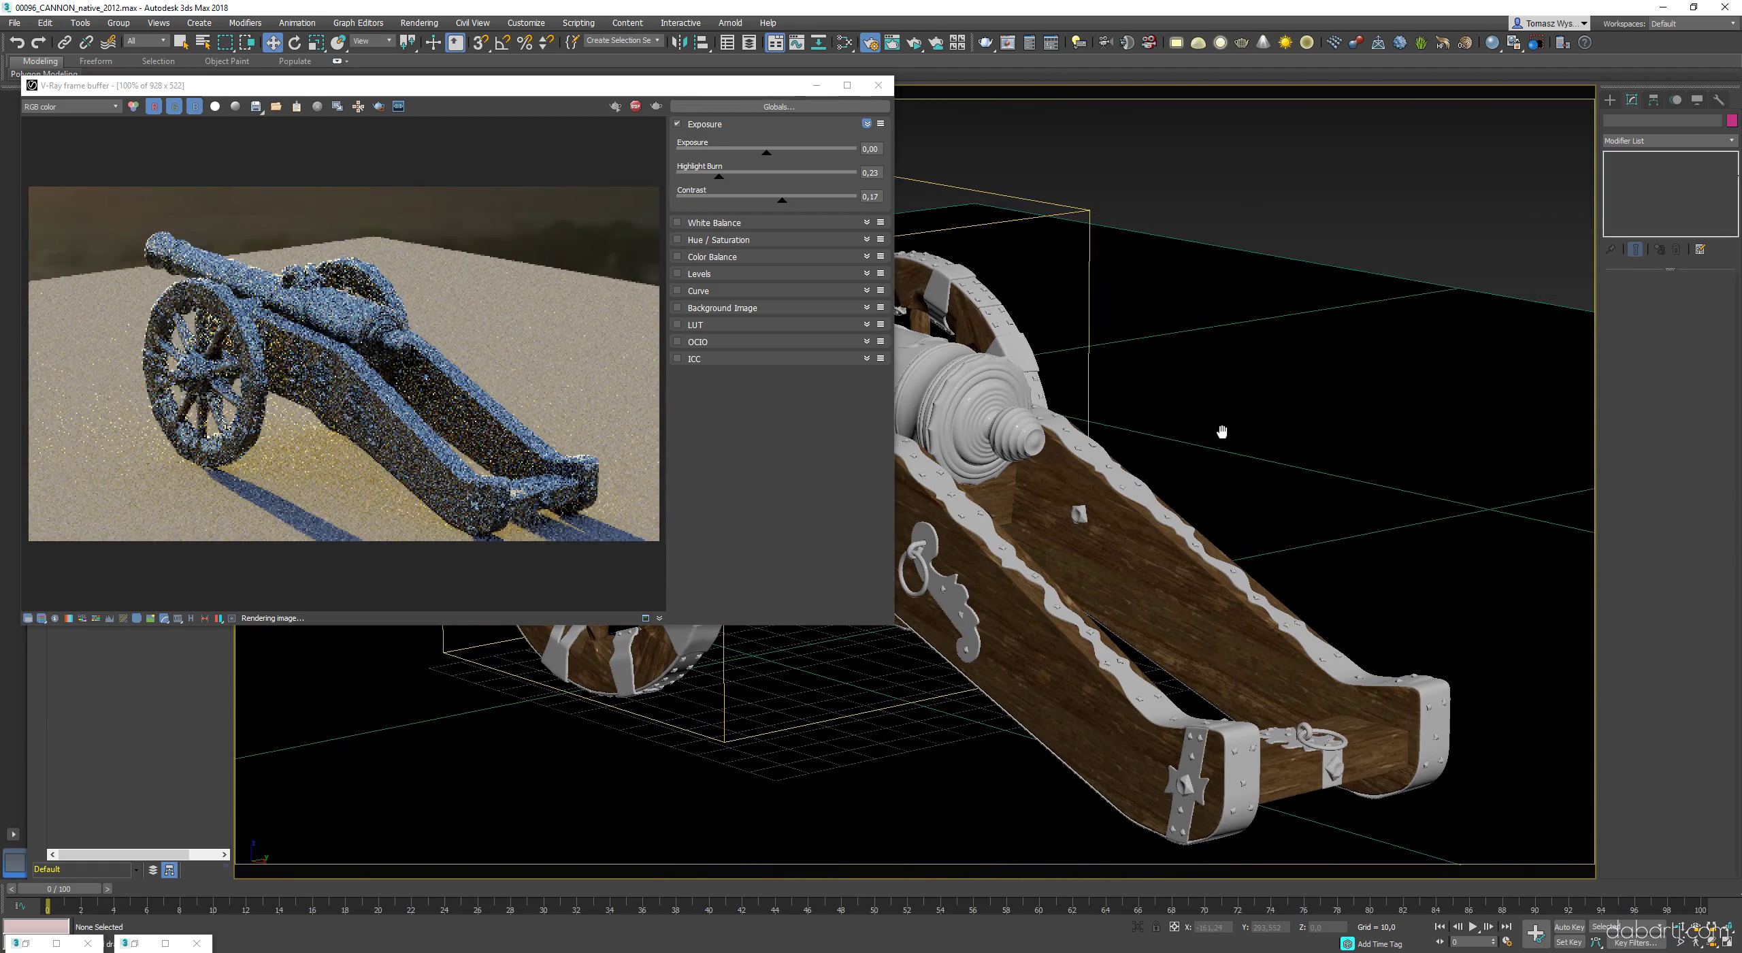
key("F3")
scroll(255, 344, "up", 1)
scroll(255, 344, "down", 1)
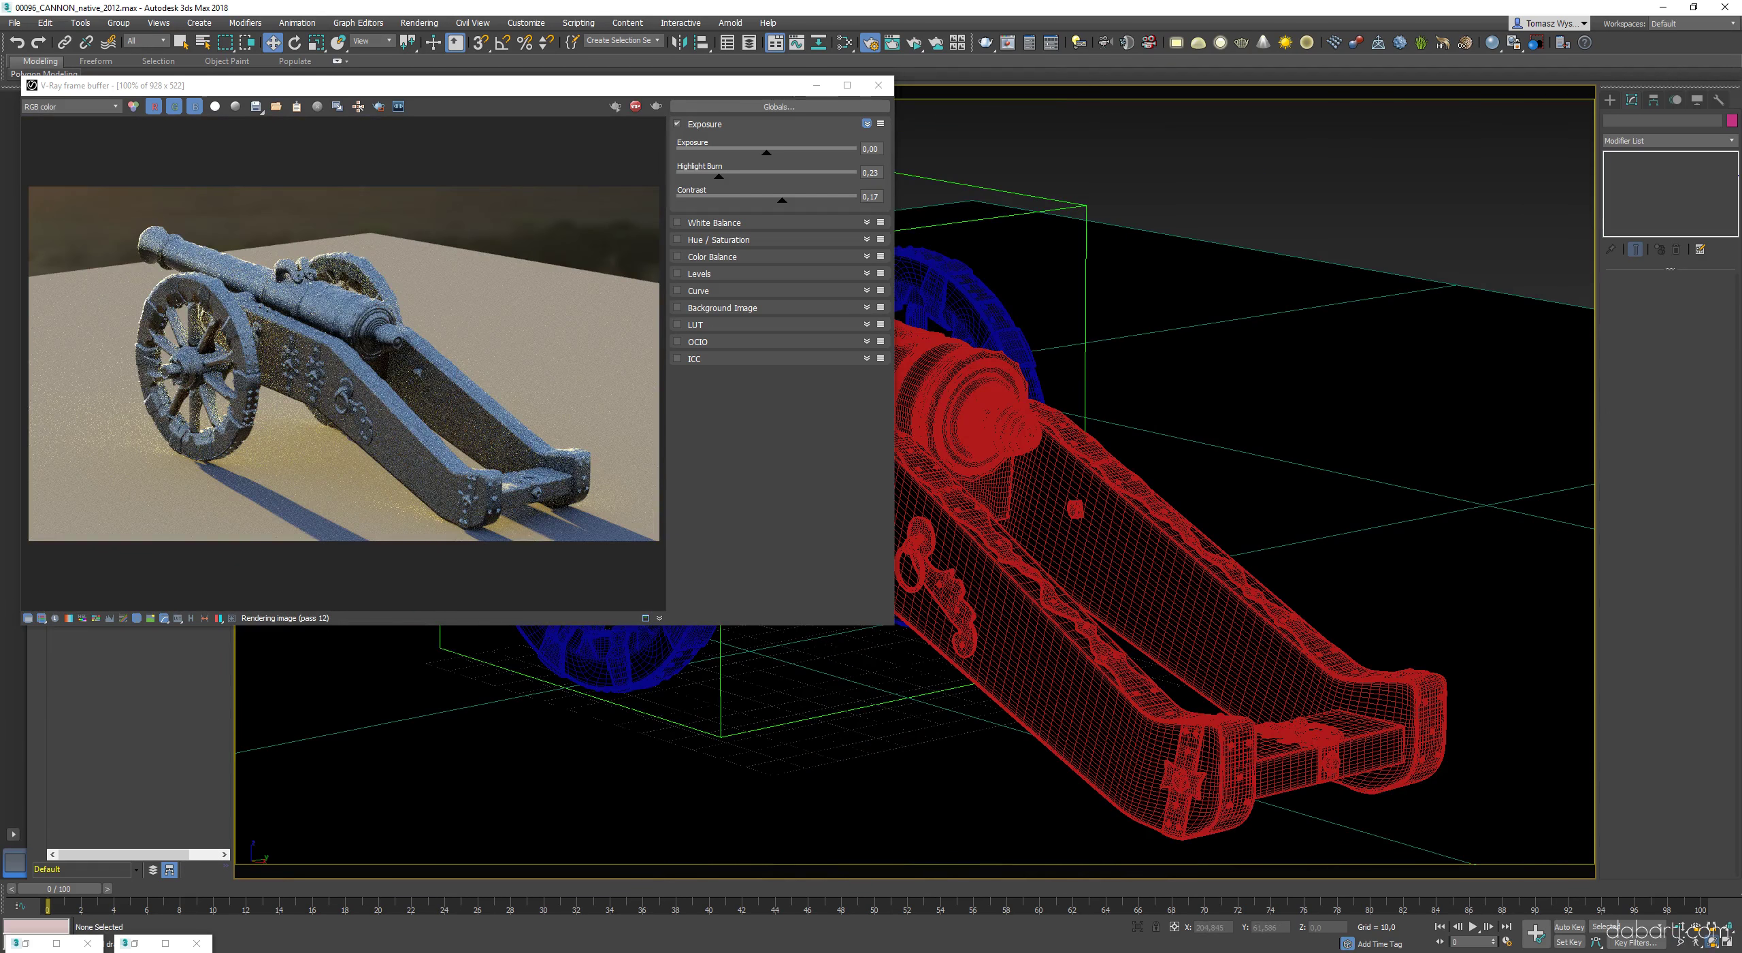
middle_click_drag(1286, 528, 1121, 570, "alt")
left_click(378, 106)
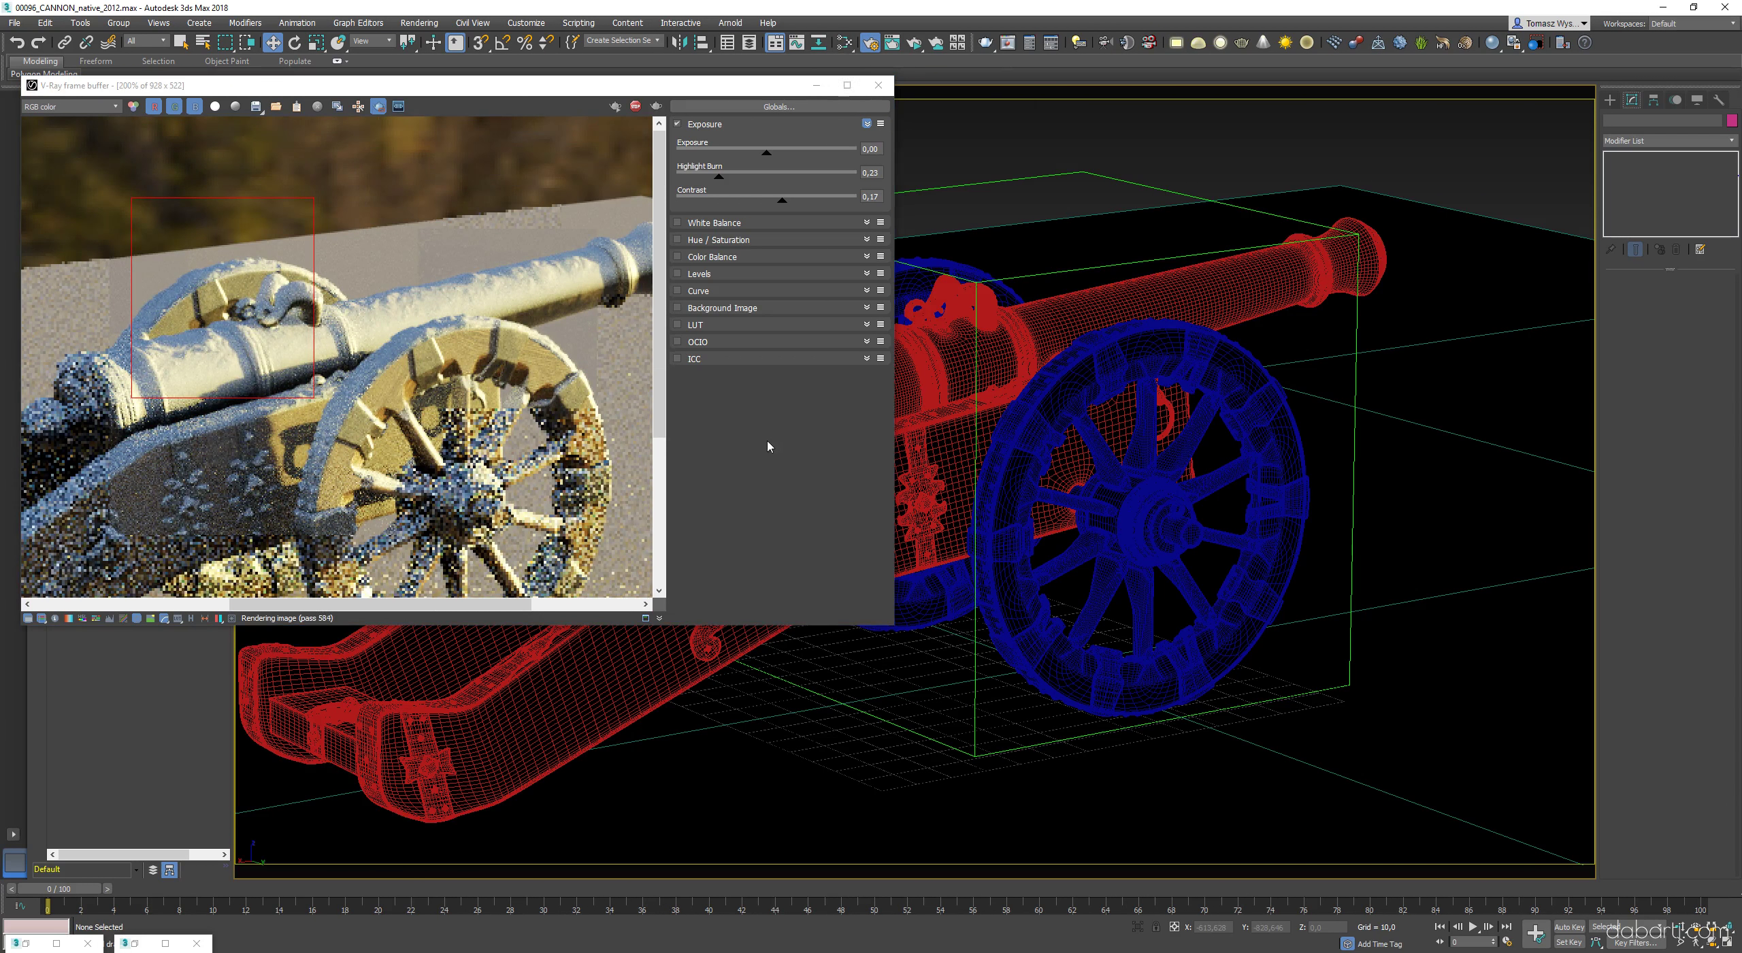
scroll(530, 373, "down", 1)
left_click_drag(409, 185, 572, 338)
- Disconnect the Turbulence Noise map from Layer 2 of the Composite that also uses the Falloff map
left_click(845, 43)
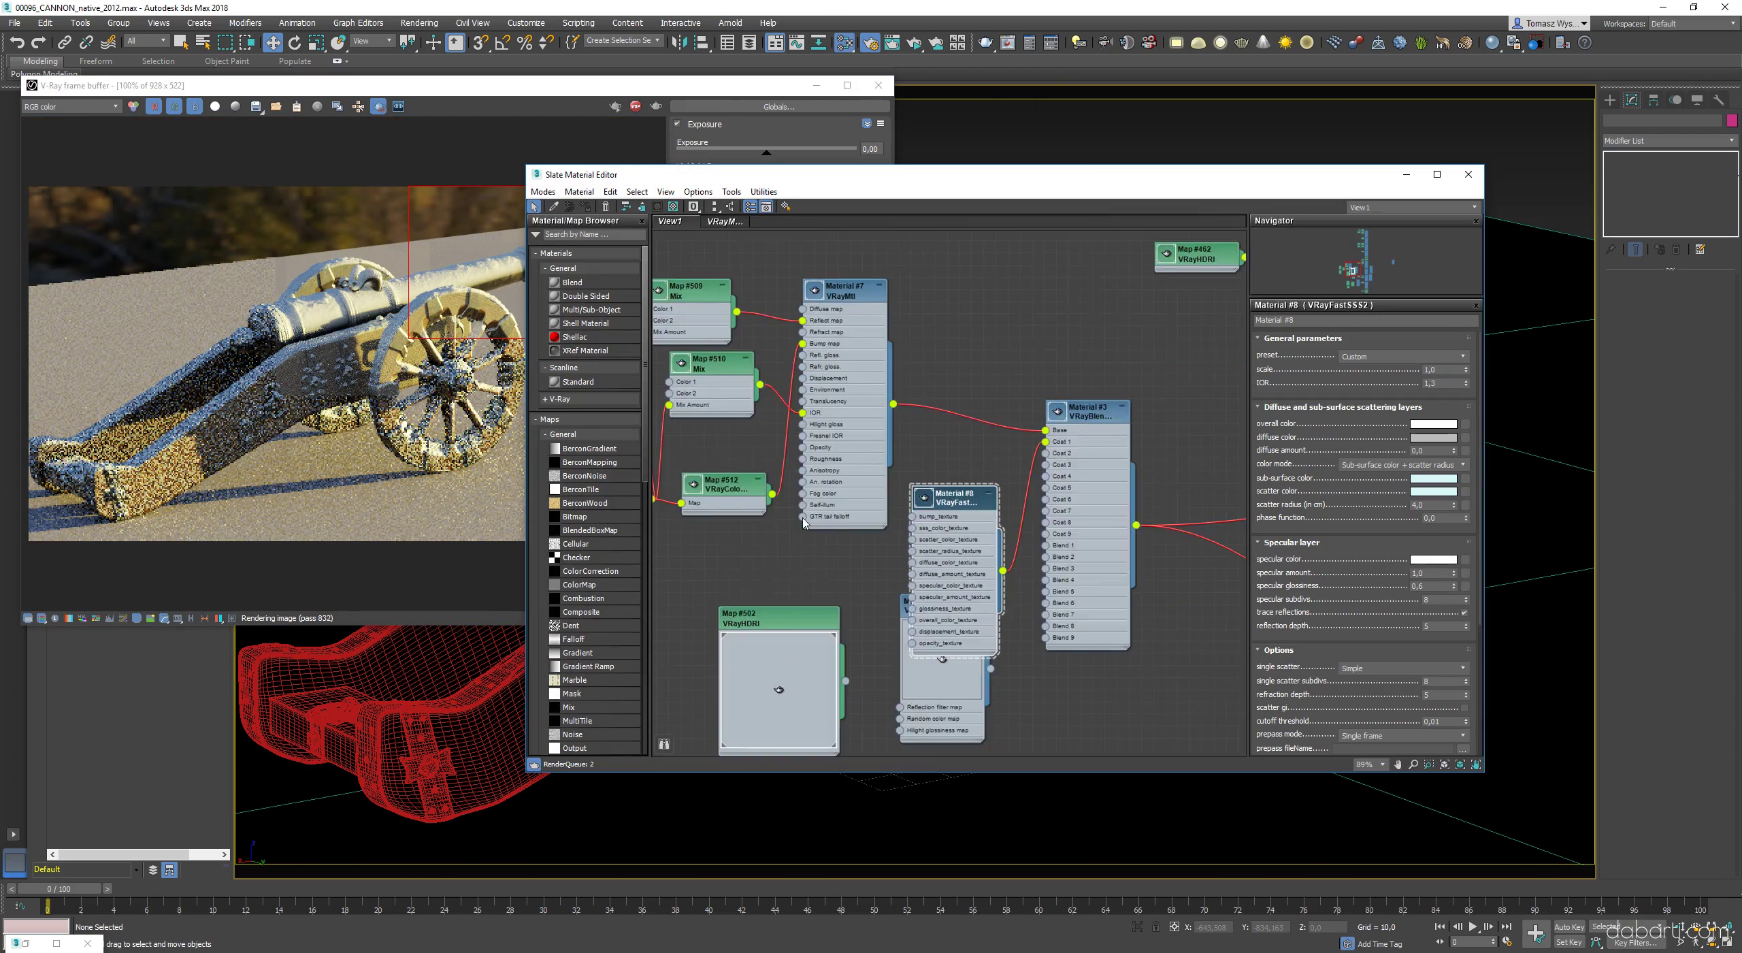
middle_click_drag(670, 602, 878, 273)
scroll(885, 299, "down", 4)
scroll(921, 514, "up", 5)
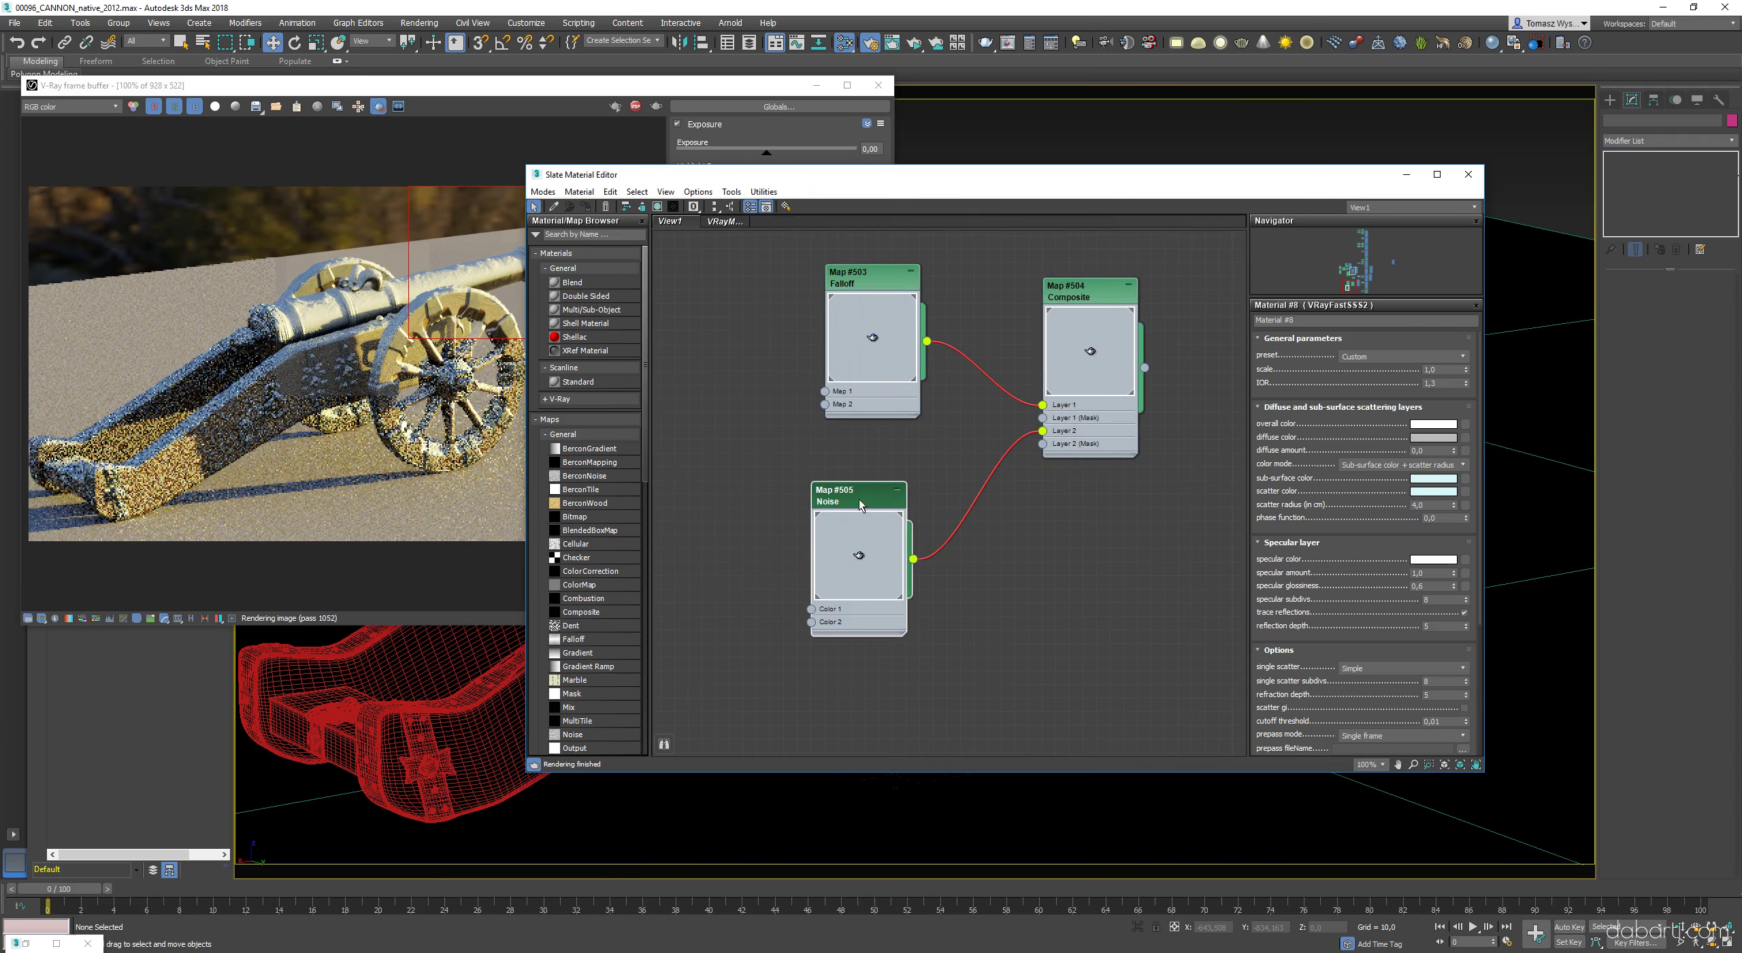
left_click(441, 360)
scroll(441, 361, "up", 2)
middle_click_drag(441, 381, 414, 286)
scroll(409, 301, "down", 2)
middle_click_drag(1055, 617, 1096, 558)
double_click(915, 505)
scroll(1287, 589, "down", 1)
left_click_drag(1030, 422, 994, 463)
- Examine the snow without the Noise layer in region renders of the barrel, muzzle and wheel
scroll(470, 409, "up", 1)
scroll(470, 340, "down", 1)
left_click(469, 277)
scroll(470, 277, "up", 1)
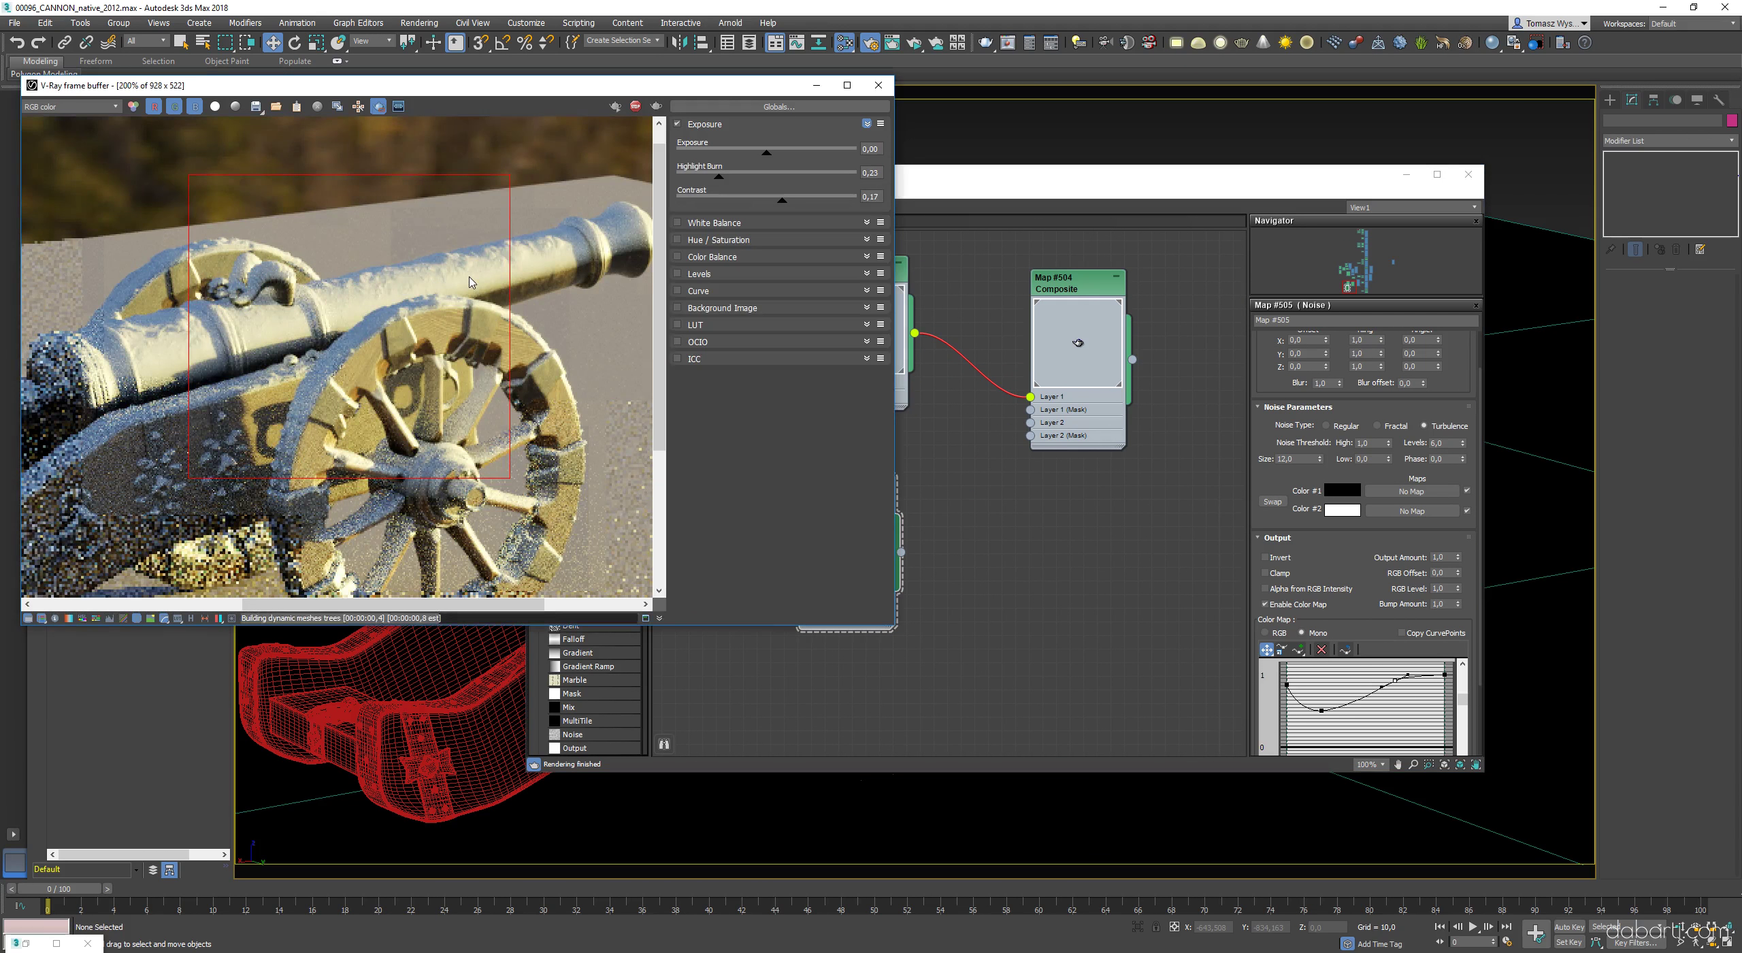
scroll(401, 275, "down", 1)
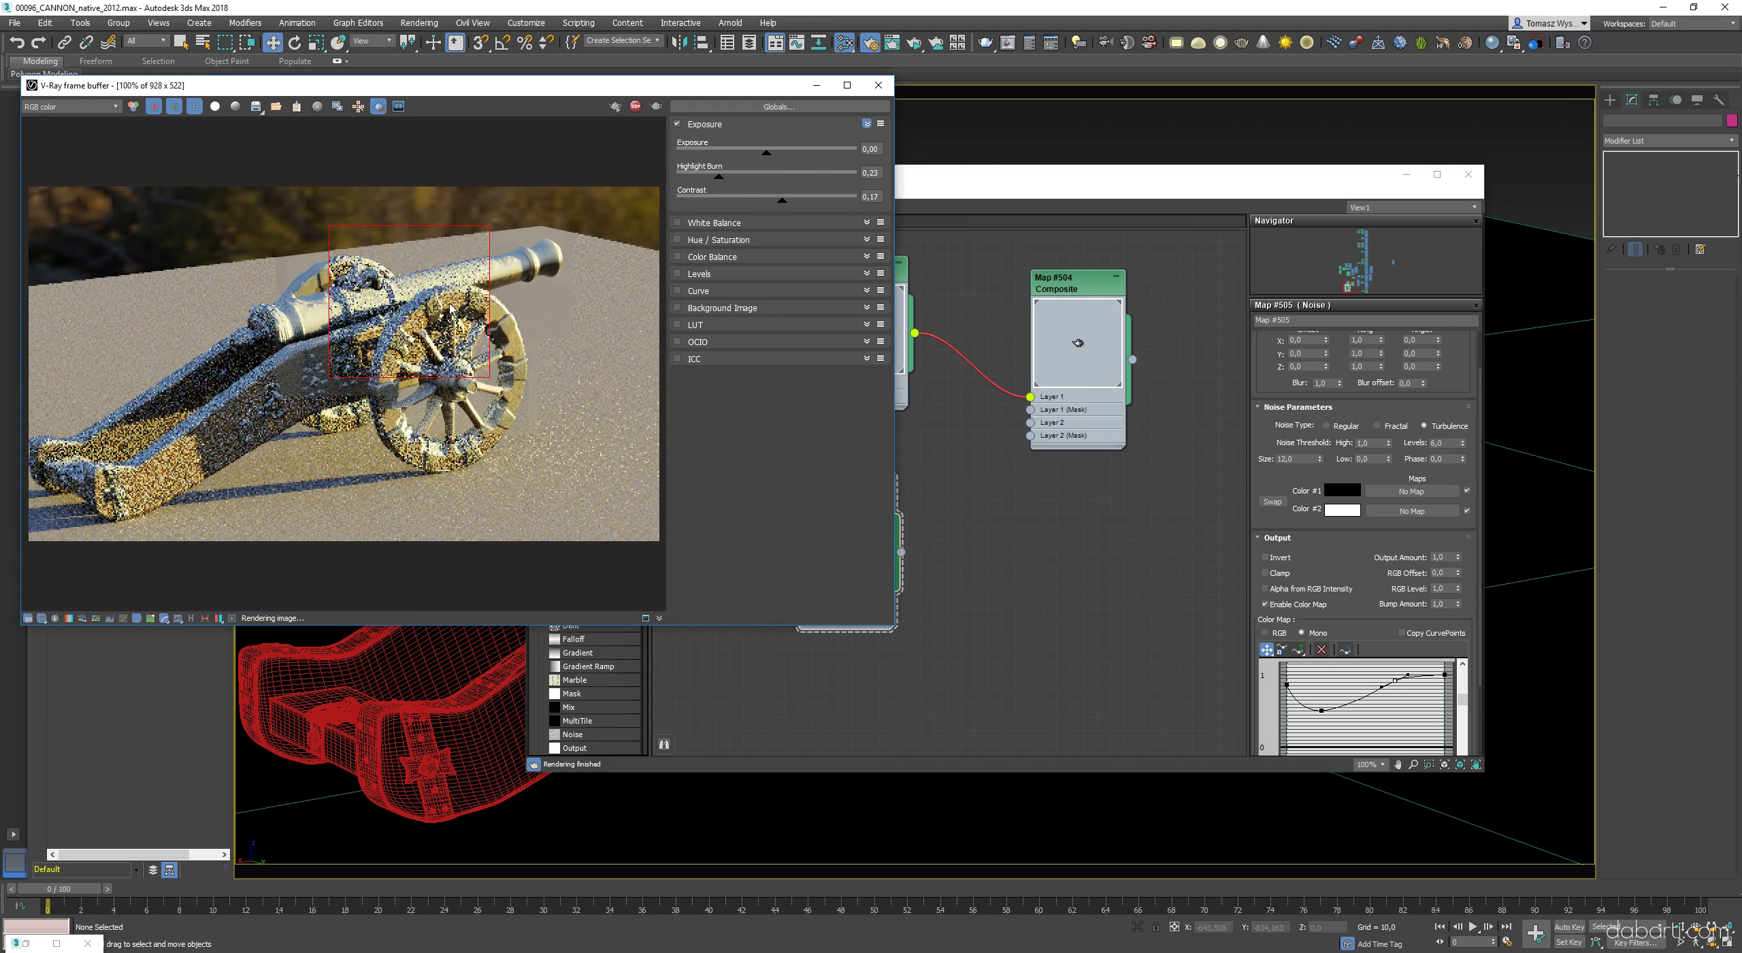
scroll(450, 304, "up", 2)
scroll(435, 408, "down", 1)
middle_click_drag(415, 409, 439, 416)
scroll(444, 389, "up", 1)
scroll(450, 341, "down", 1)
left_click_drag(525, 228, 601, 311)
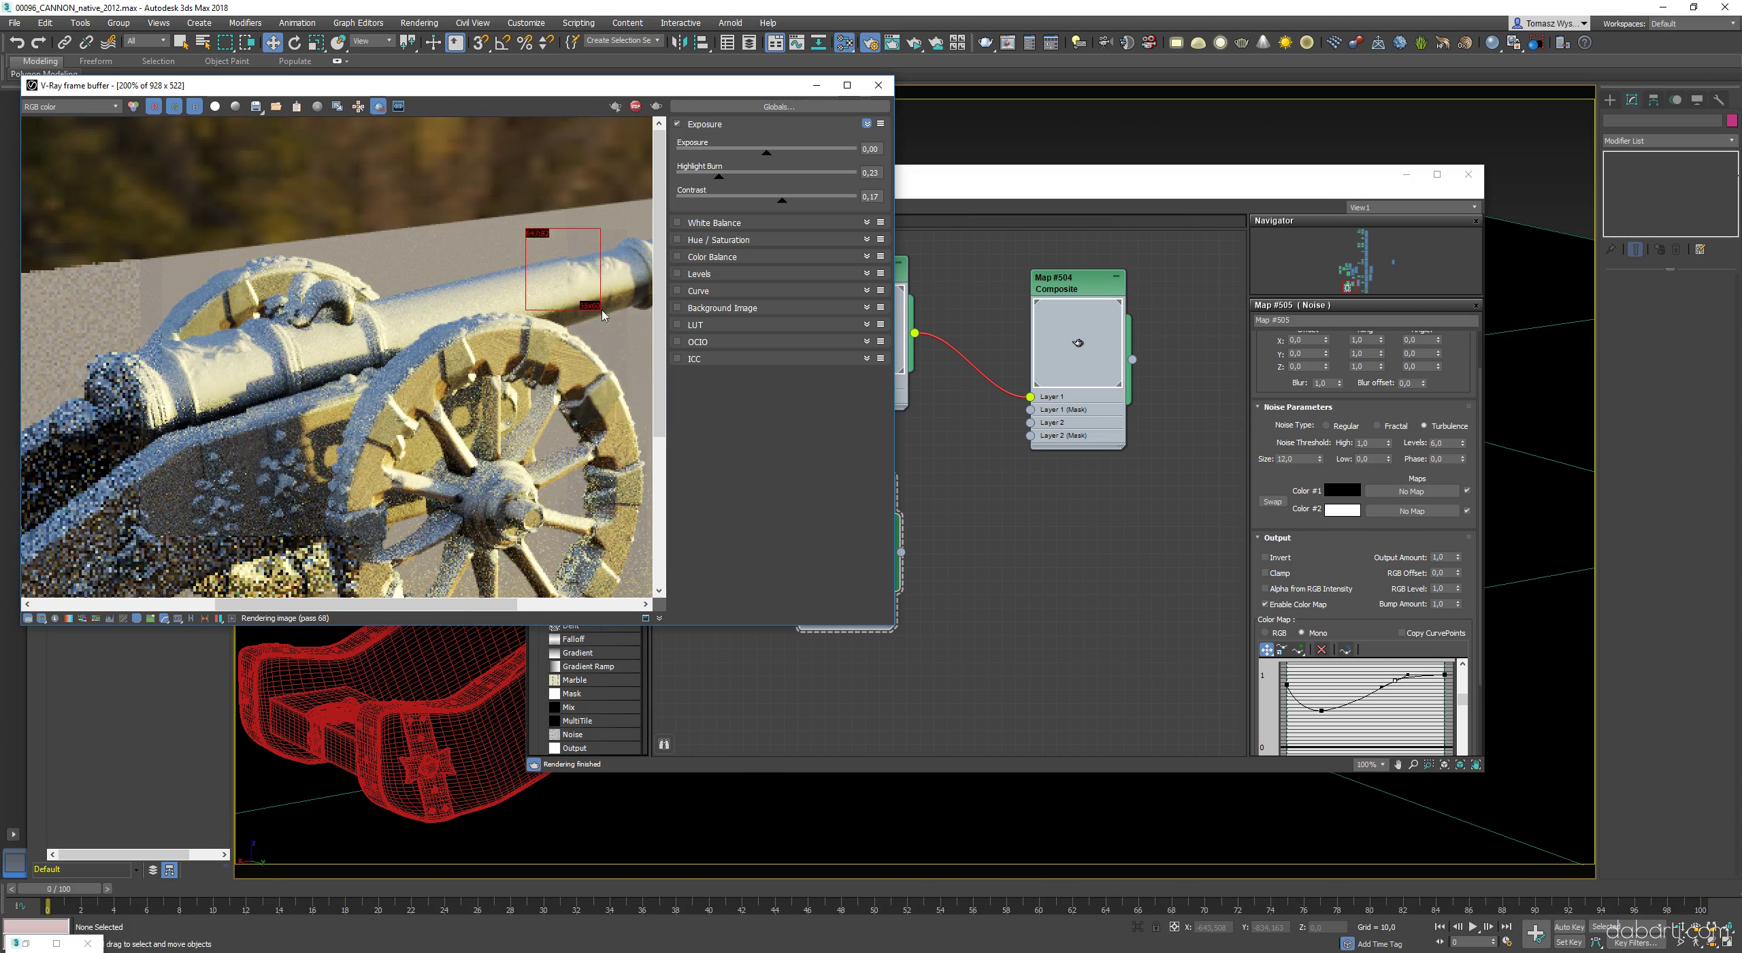
middle_click_drag(601, 310, 504, 312)
left_click_drag(470, 207, 643, 320)
scroll(599, 293, "up", 1)
middle_click_drag(579, 272, 479, 301)
scroll(582, 307, "down", 1)
left_click(1028, 583)
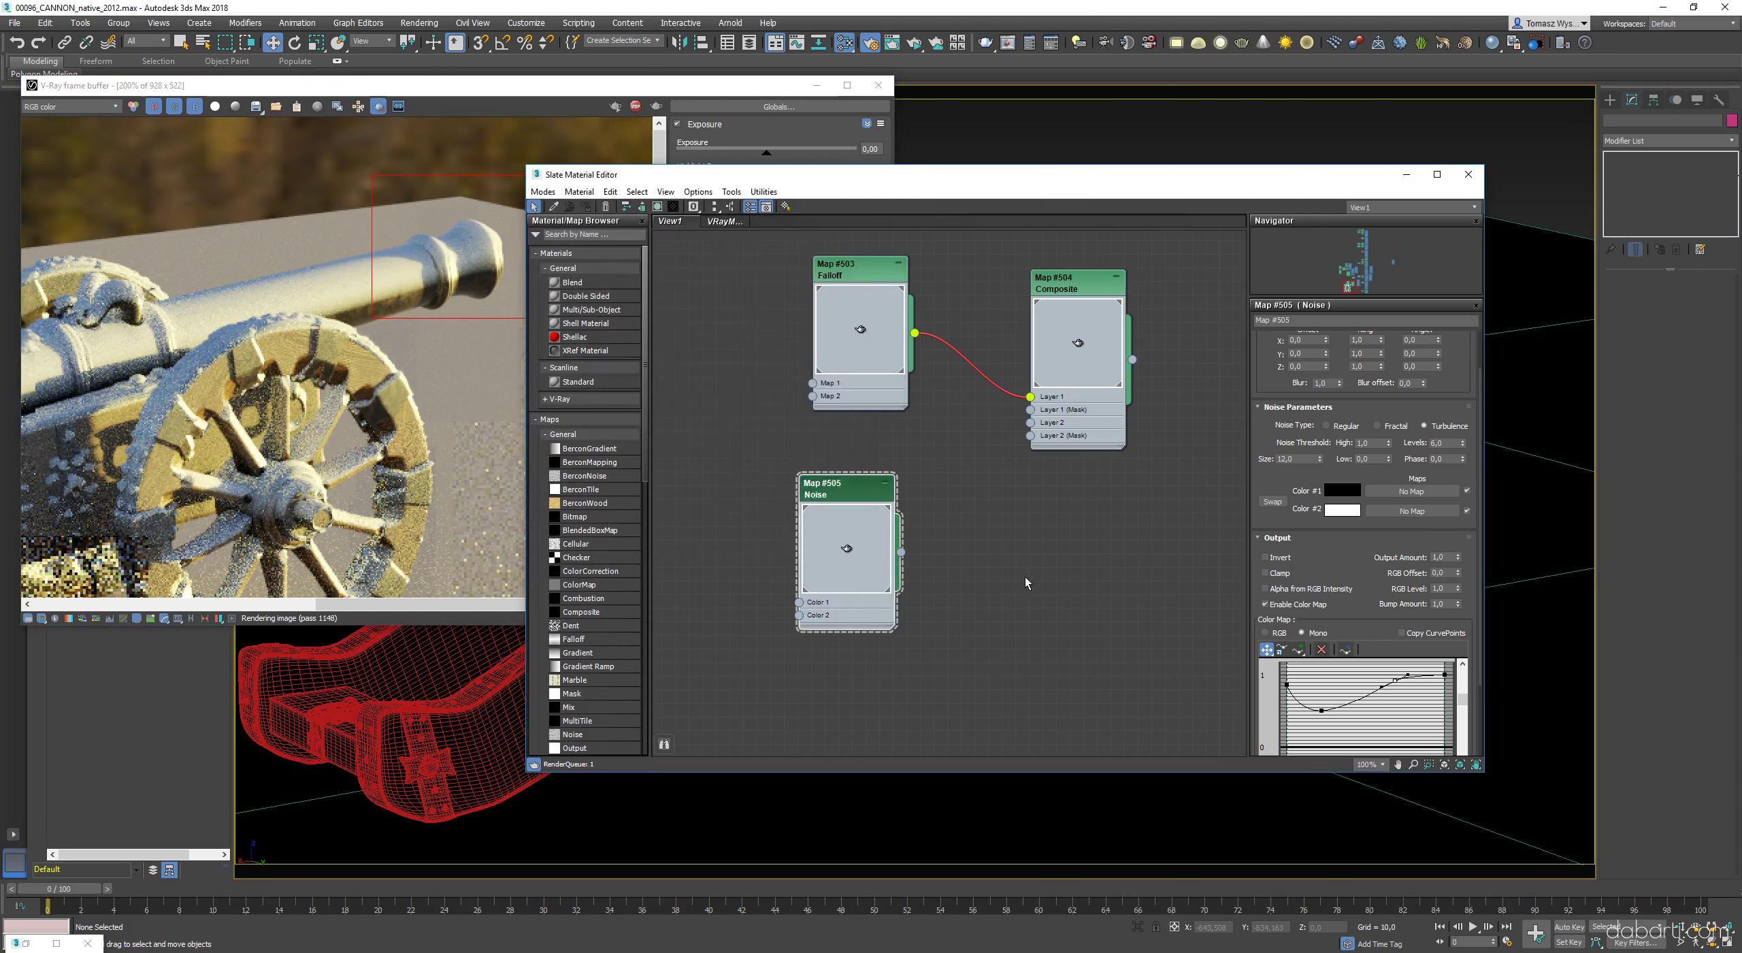
- Reconnect the Turbulence Noise map to Layer 2 of the Composite that also uses the Falloff map
double_click(859, 272)
middle_click_drag(1021, 300, 843, 344)
double_click(898, 323)
middle_click_drag(1075, 586, 1159, 591)
left_click(755, 543)
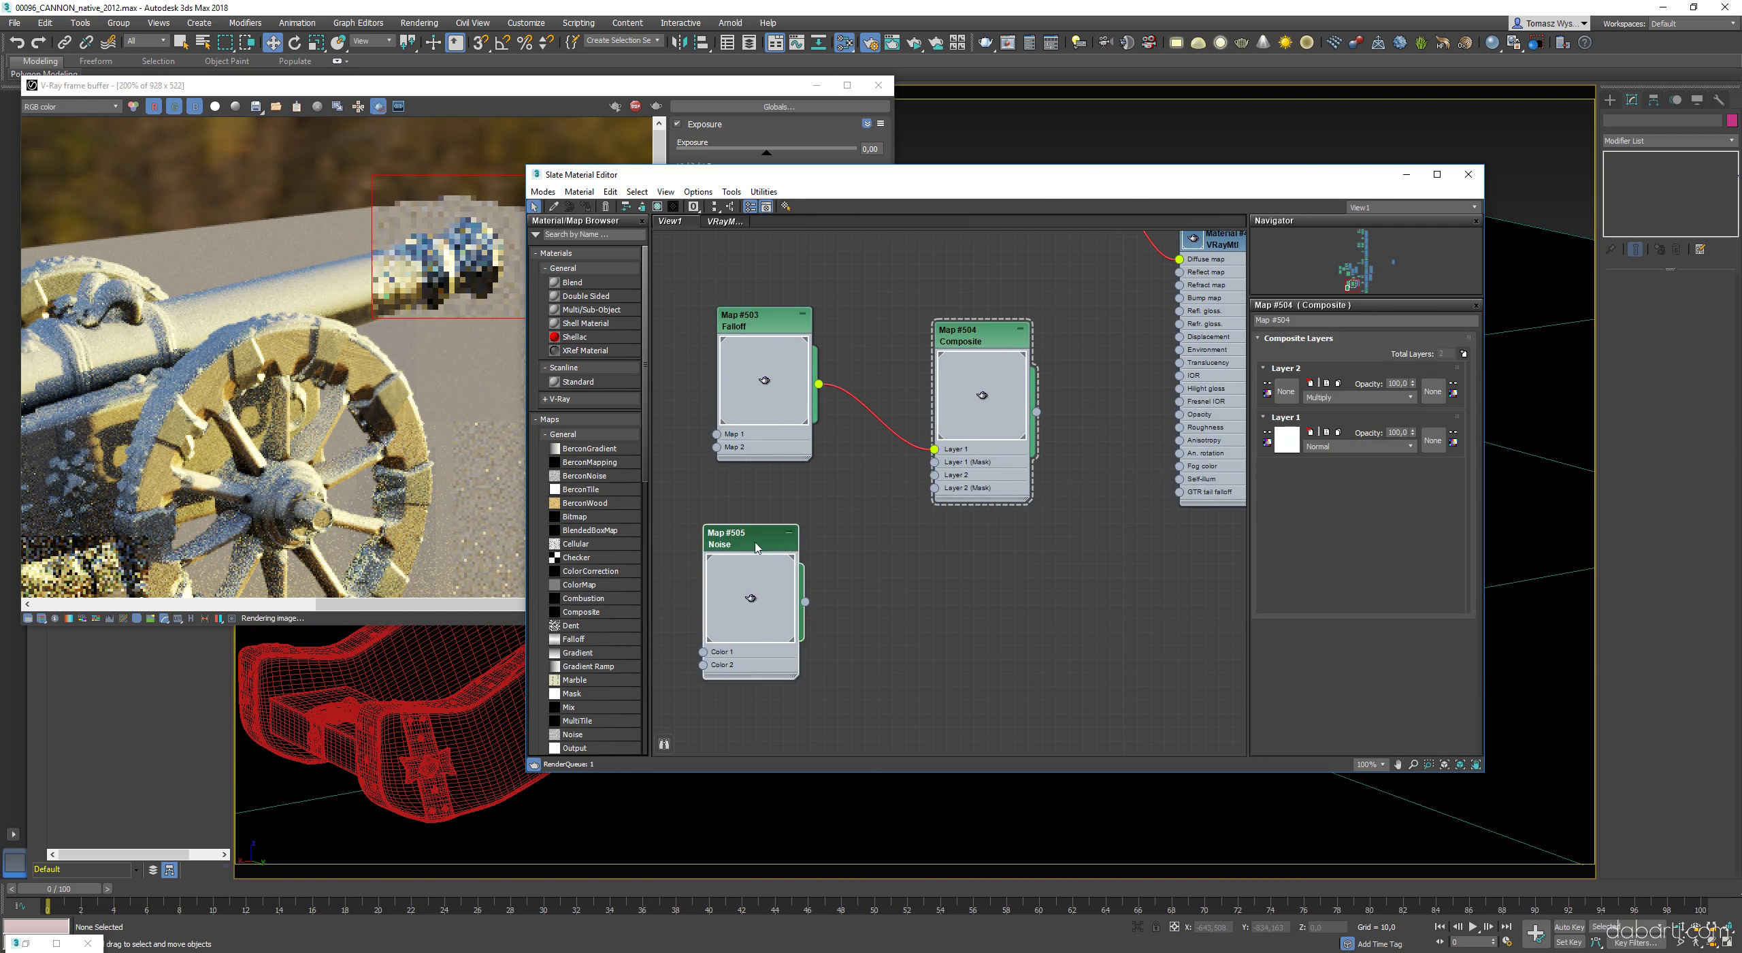
middle_click_drag(757, 548, 794, 499)
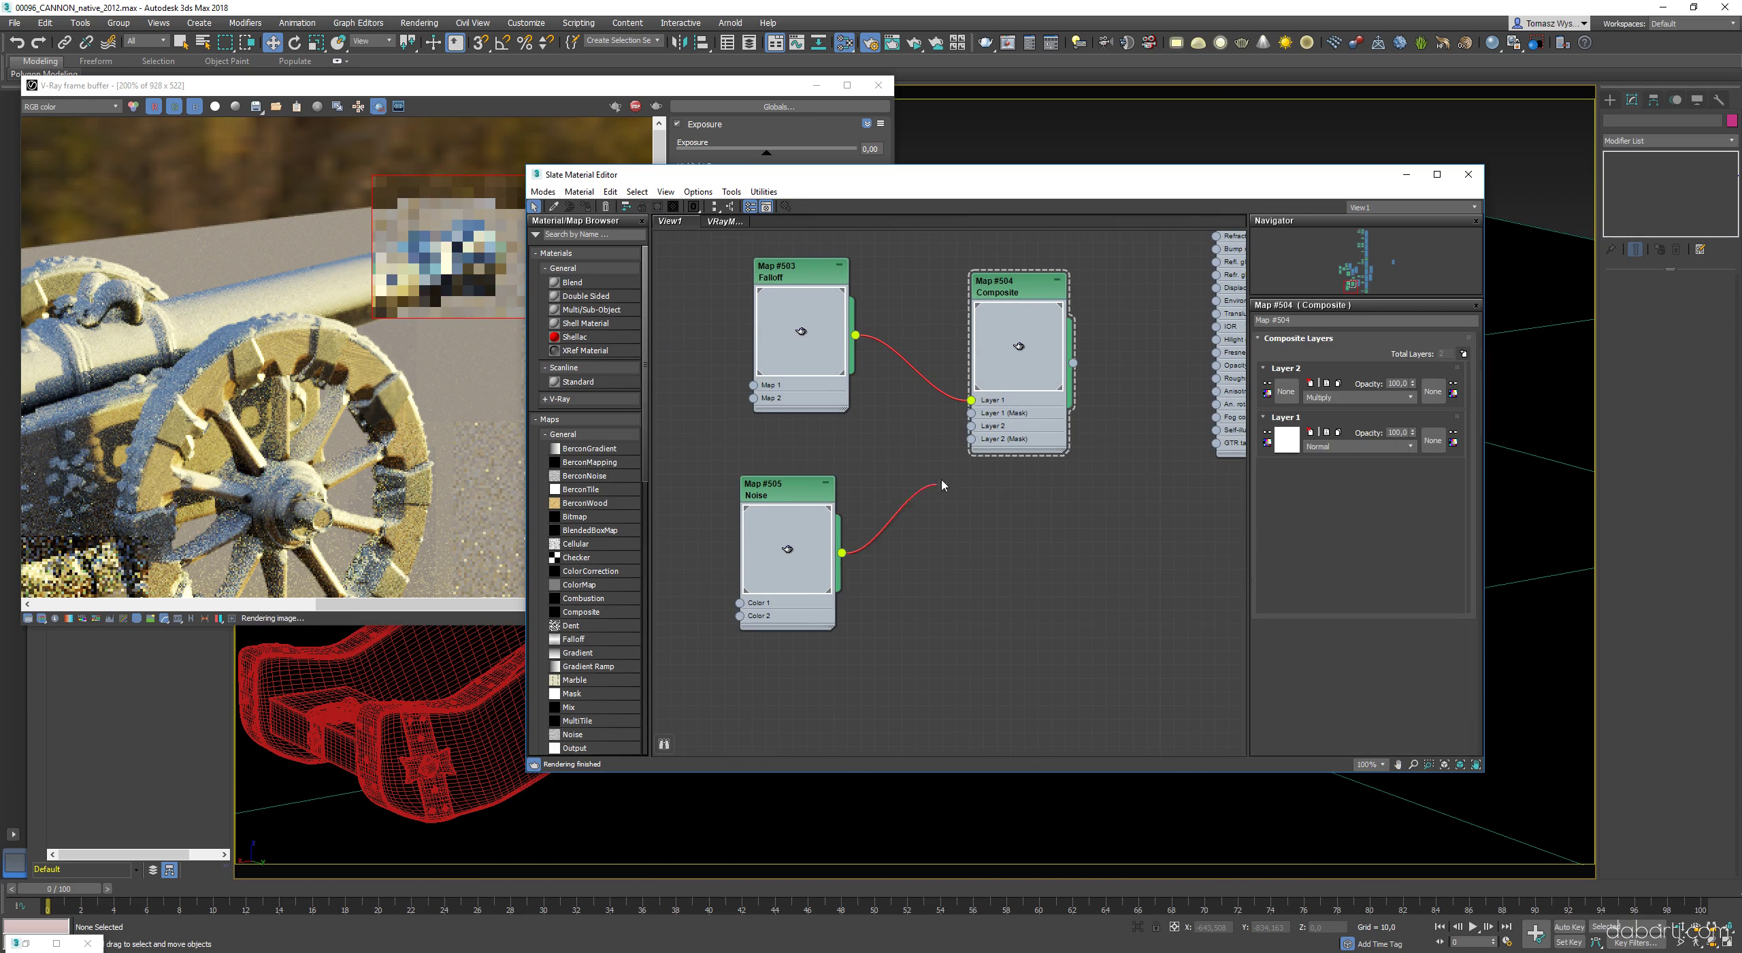
left_click_drag(973, 431, 972, 427)
- Add a third layer to the Composite and feed it a copy of the Noise map, blended with Multiply
double_click(1014, 288)
left_click(1464, 354)
middle_click_drag(884, 579, 886, 490)
left_click_drag(795, 463, 795, 405)
left_click_drag(795, 406, 795, 606, "shift")
left_click_drag(845, 607, 982, 358)
middle_click_drag(918, 306, 917, 425)
left_click(1340, 397)
- Make the lower part of the Falloff map's mix curve steeper and check it in a region render of the barrel
double_click(769, 400)
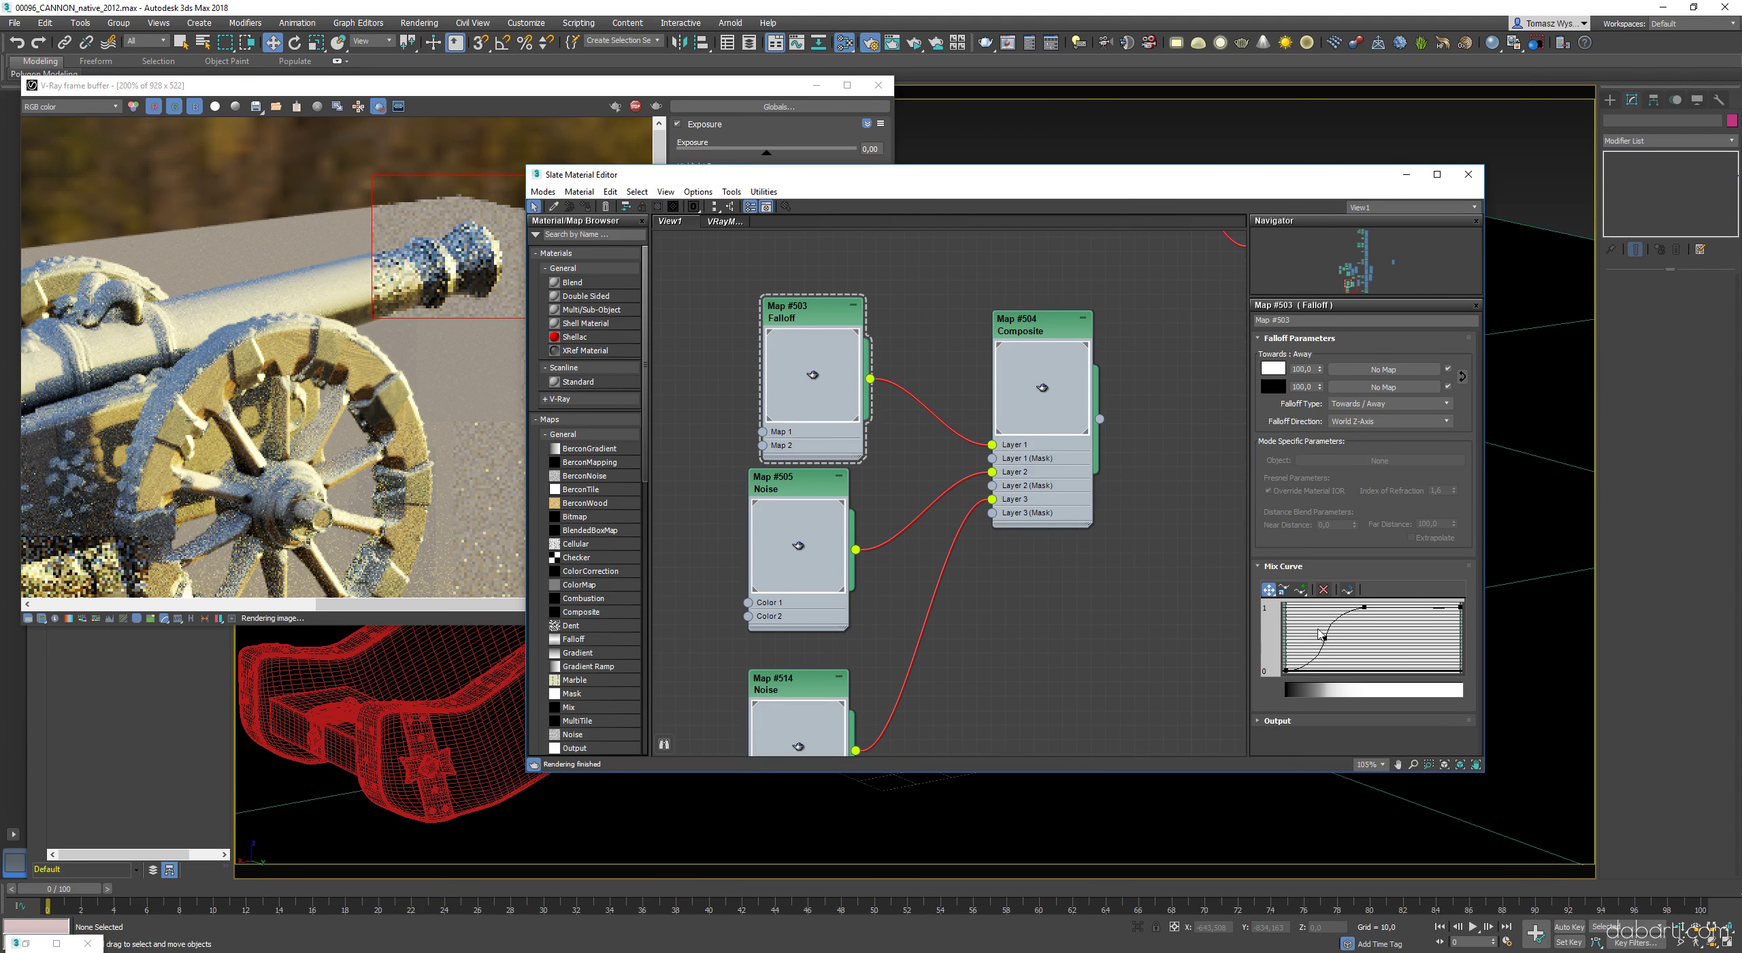
left_click_drag(1342, 651, 1343, 655)
left_click(417, 304)
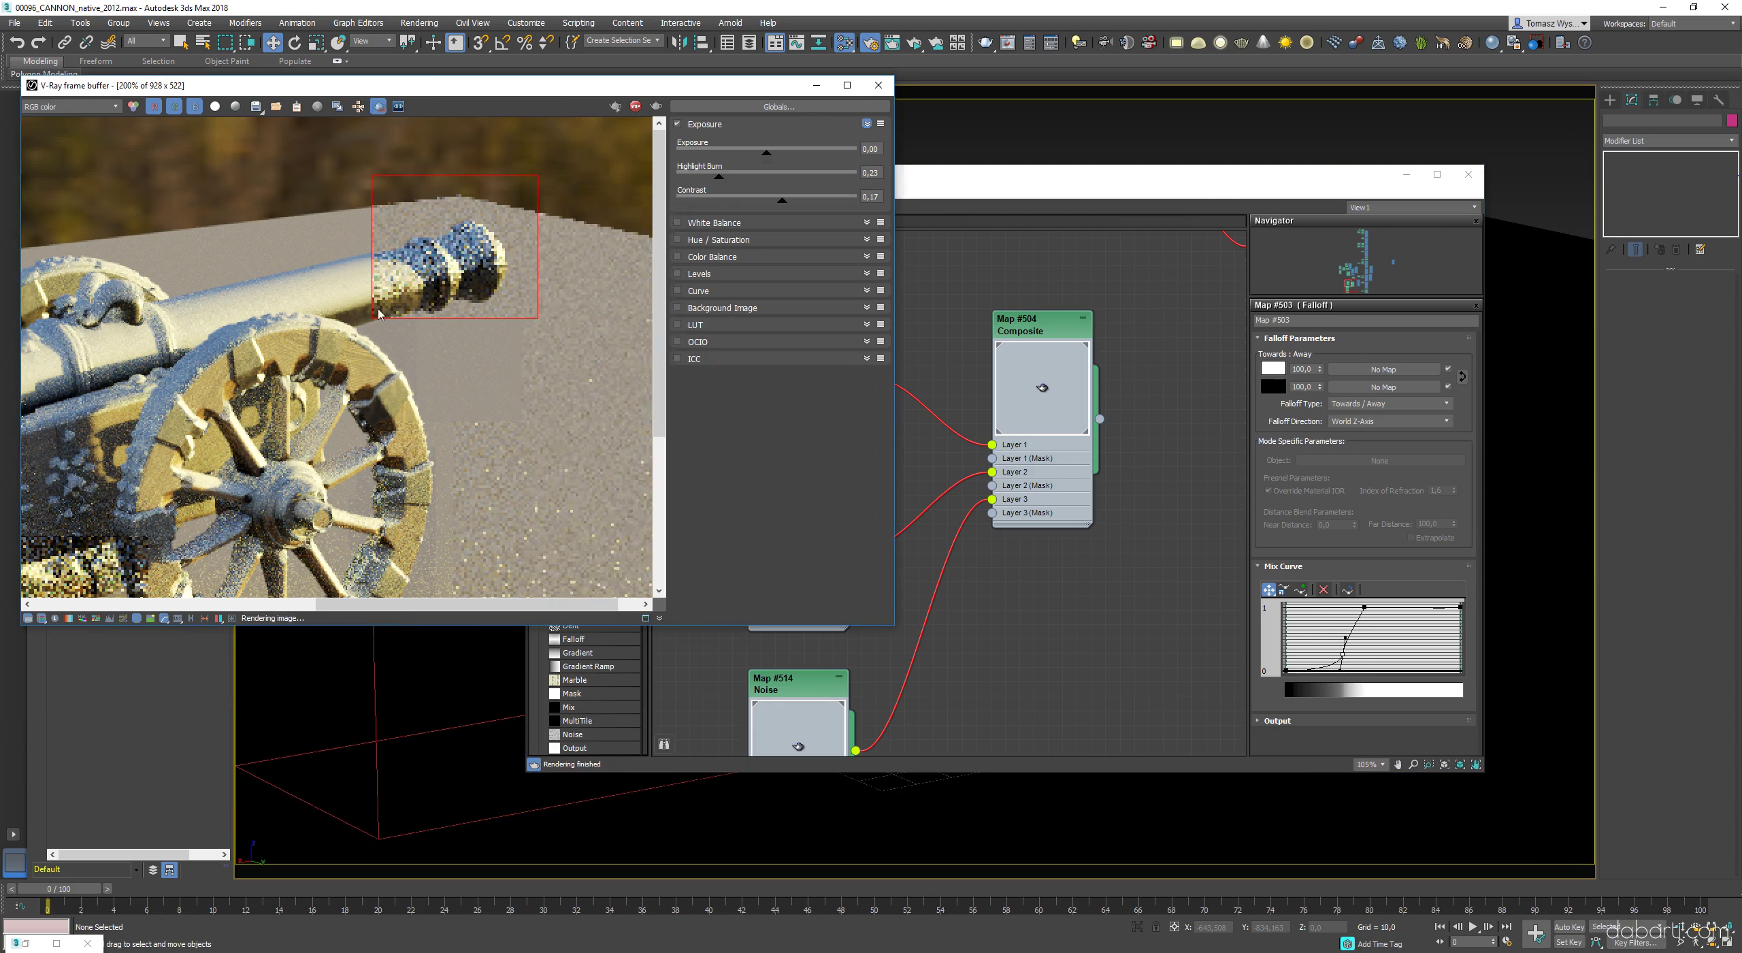
scroll(416, 304, "down", 1)
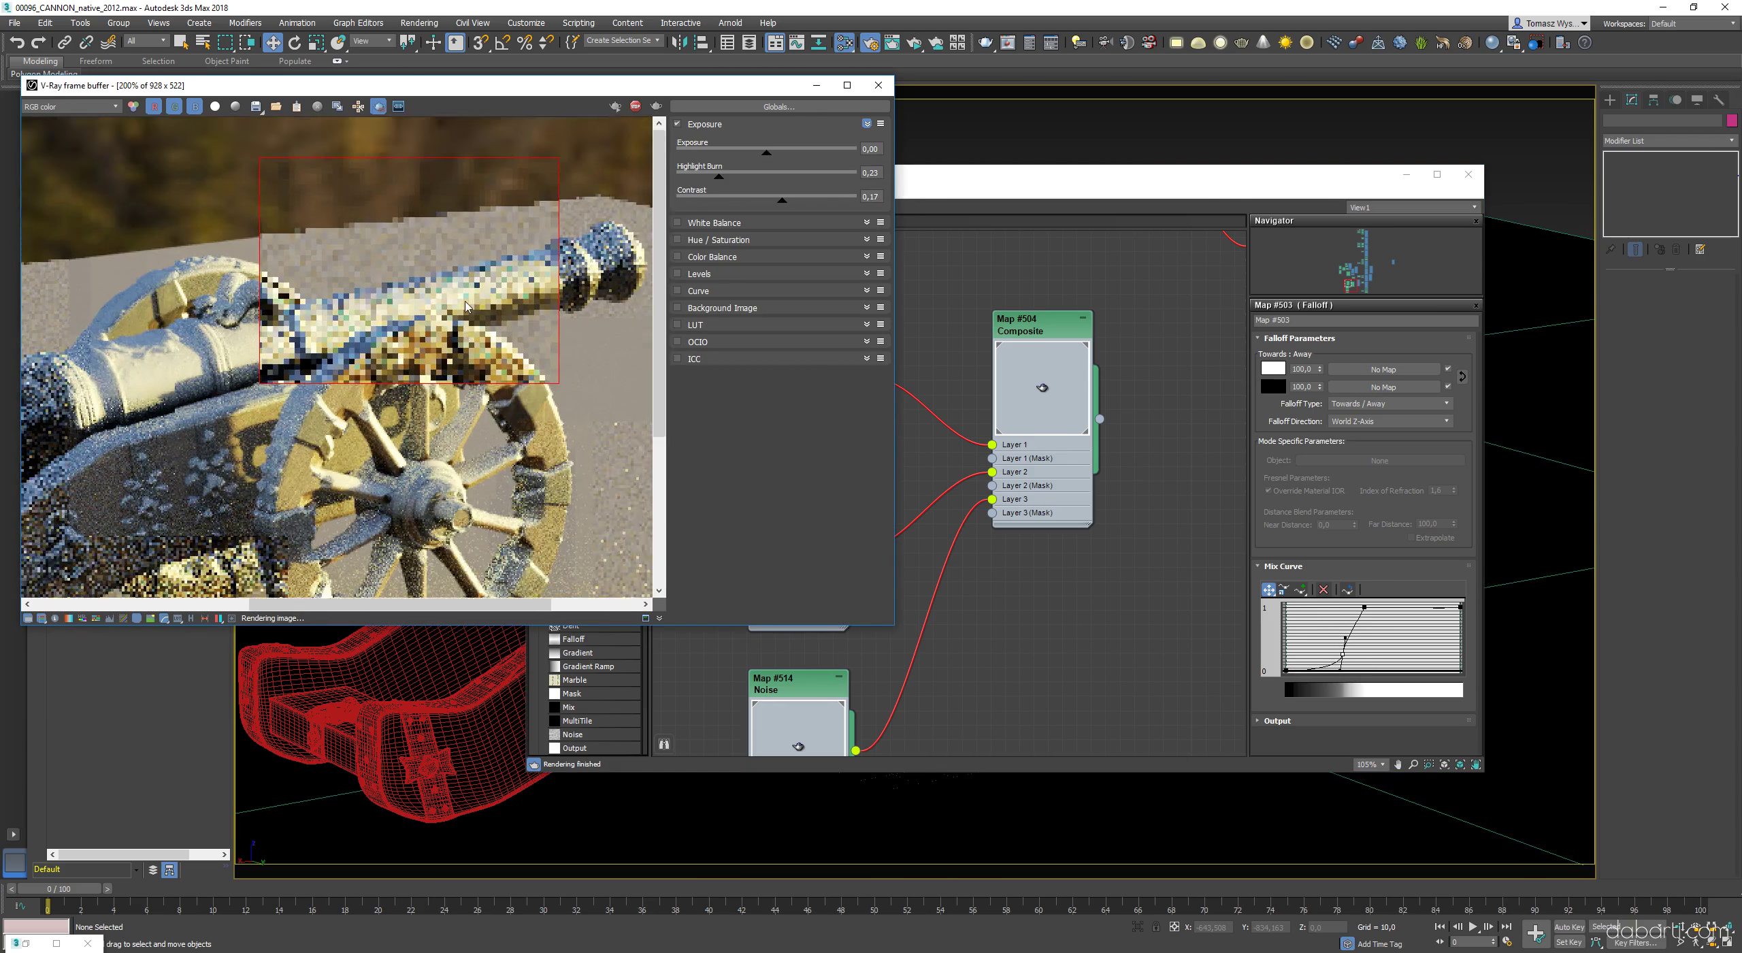
- Restart the ActiveShade render from a higher rear view of the cannon and render a region on the barrel
left_click(1404, 177)
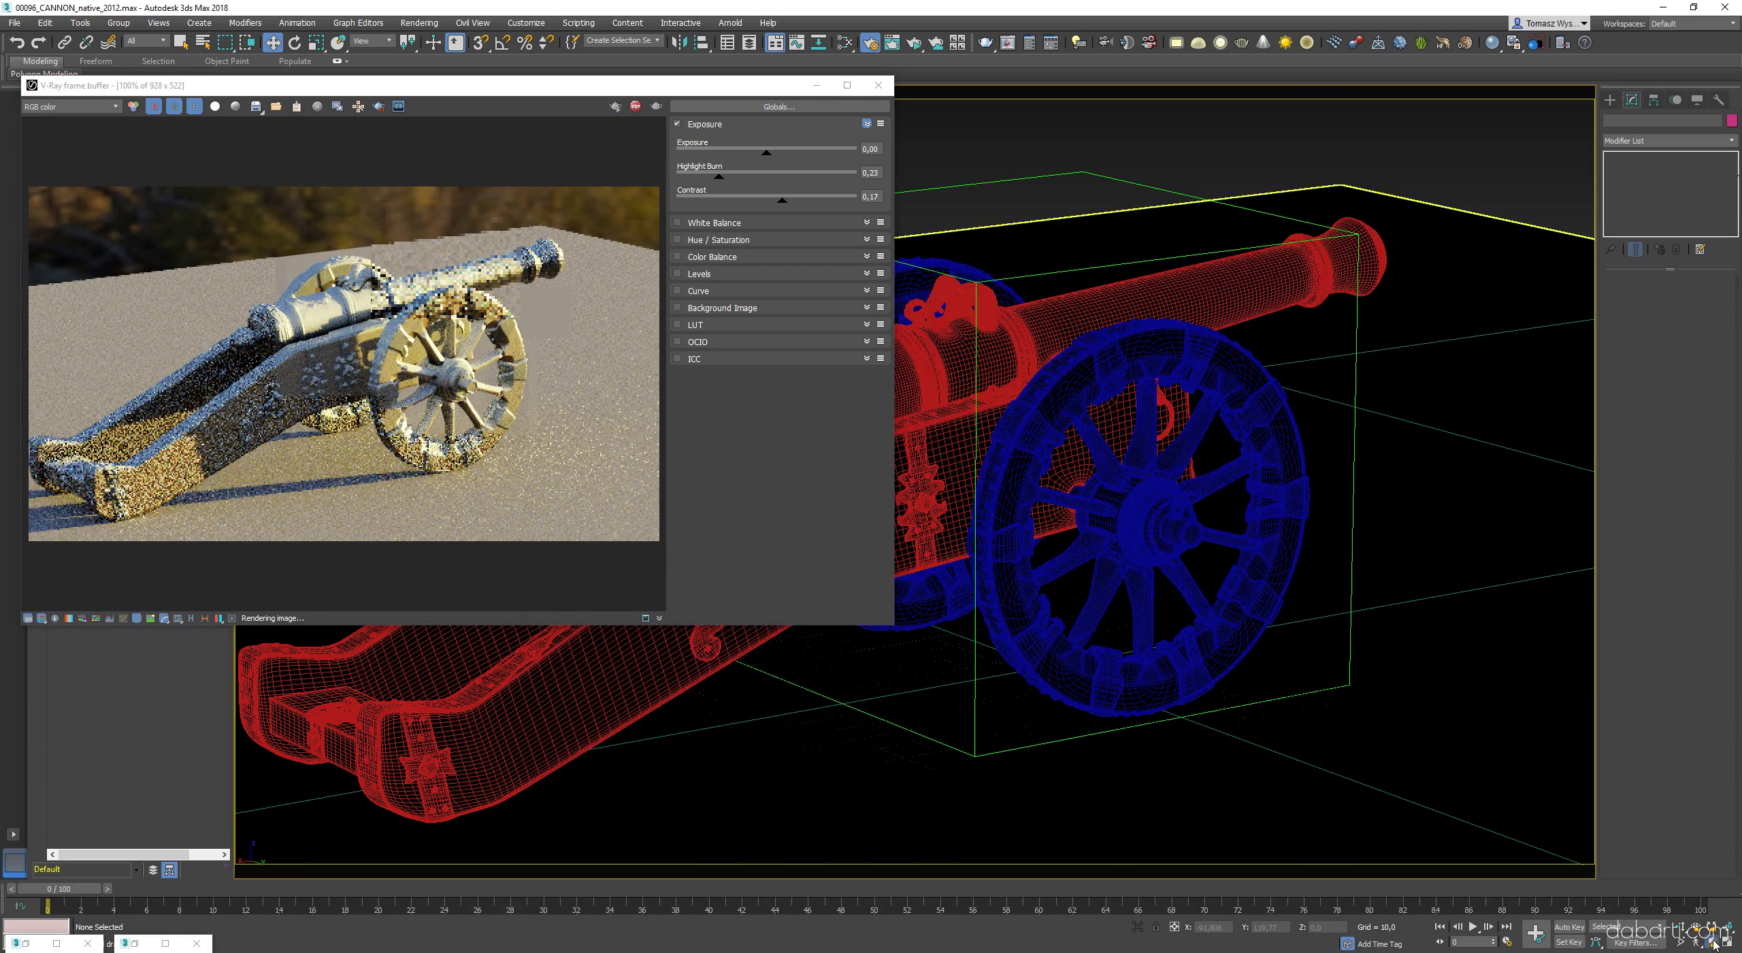
mouse_move(1089, 504)
middle_mouse_down("alt")
mouse_move(1048, 517)
mouse_move(1109, 506)
mouse_move(1062, 490)
middle_mouse_up("alt")
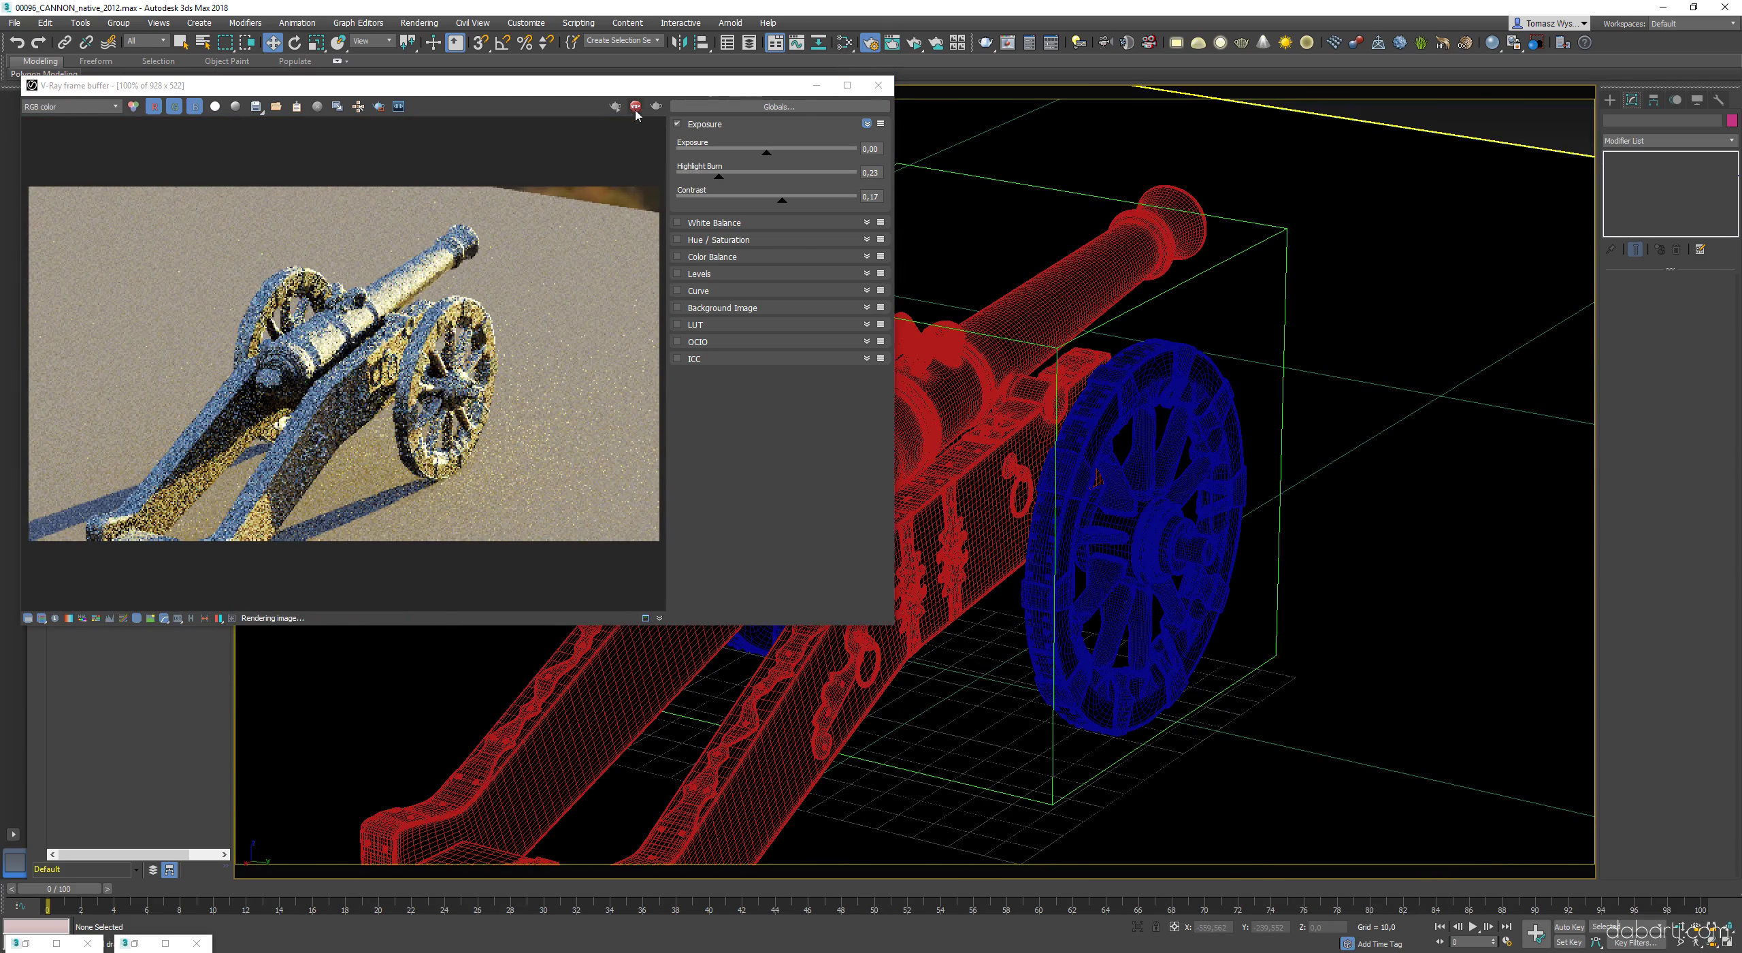
left_click(871, 45)
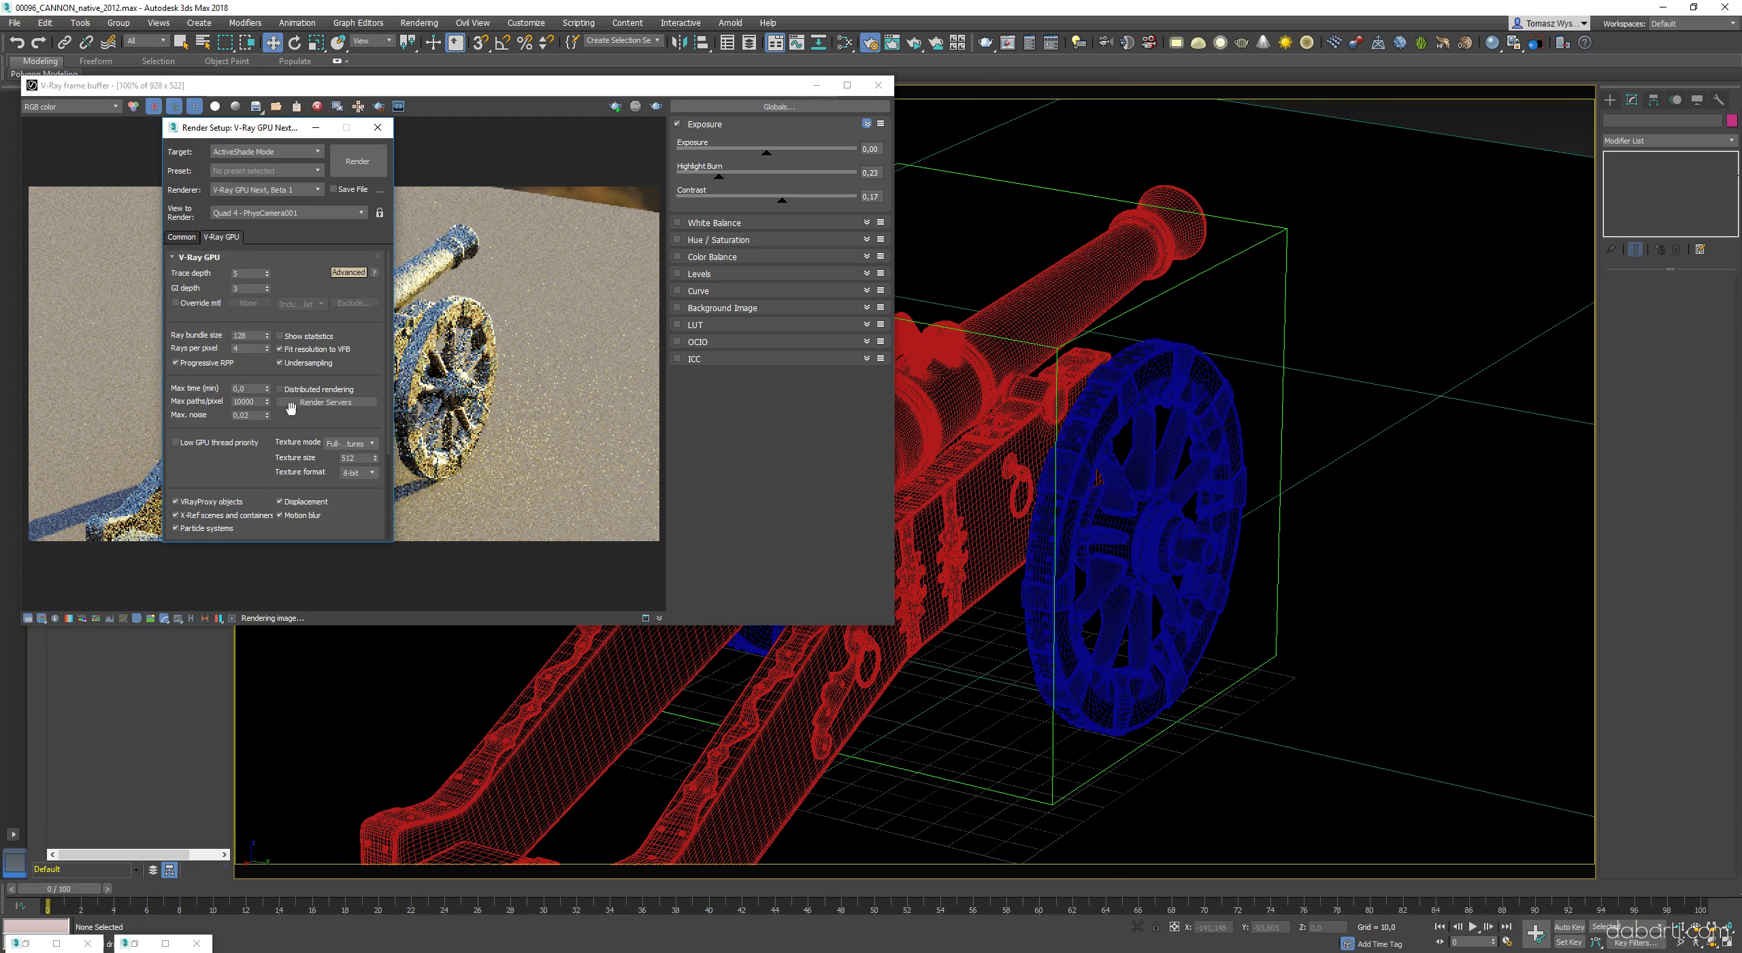
left_click(358, 159)
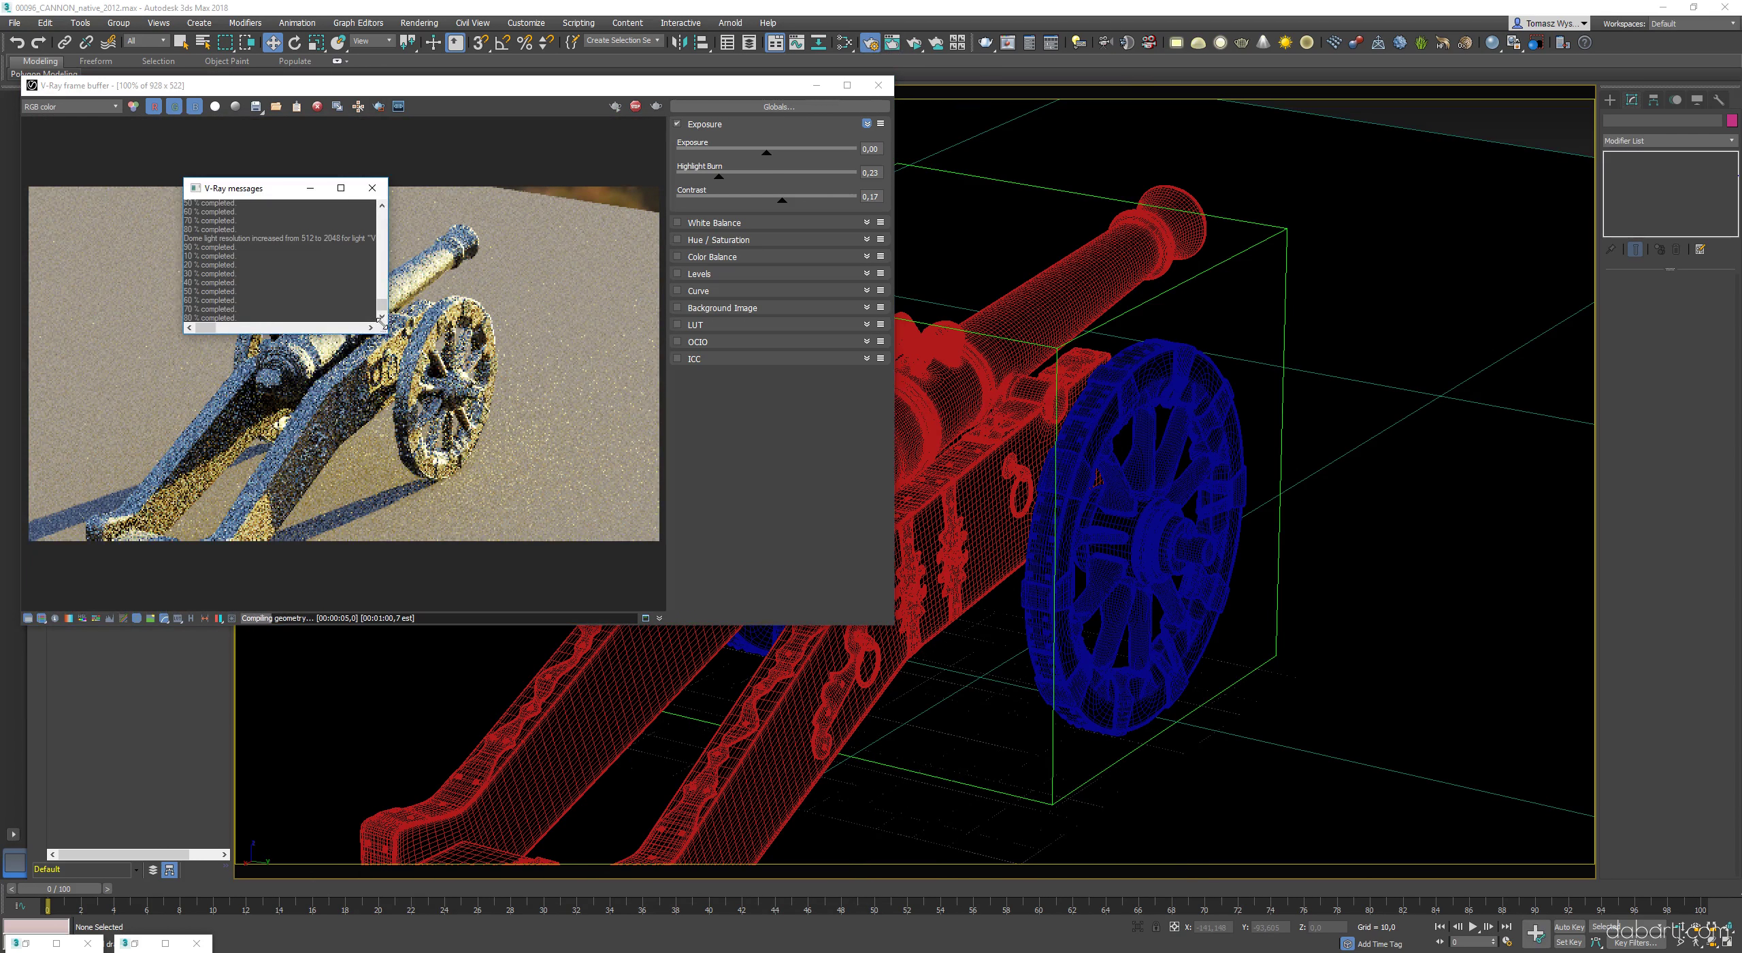
left_click(375, 110)
scroll(347, 297, "up", 2)
scroll(312, 332, "down", 1)
left_click_drag(288, 271, 566, 487)
middle_click_drag(276, 357, 384, 310)
- Feed the original Noise map into the Composite's Layer 3, using Addition blending and the Falloff map as its mask
left_click(843, 46)
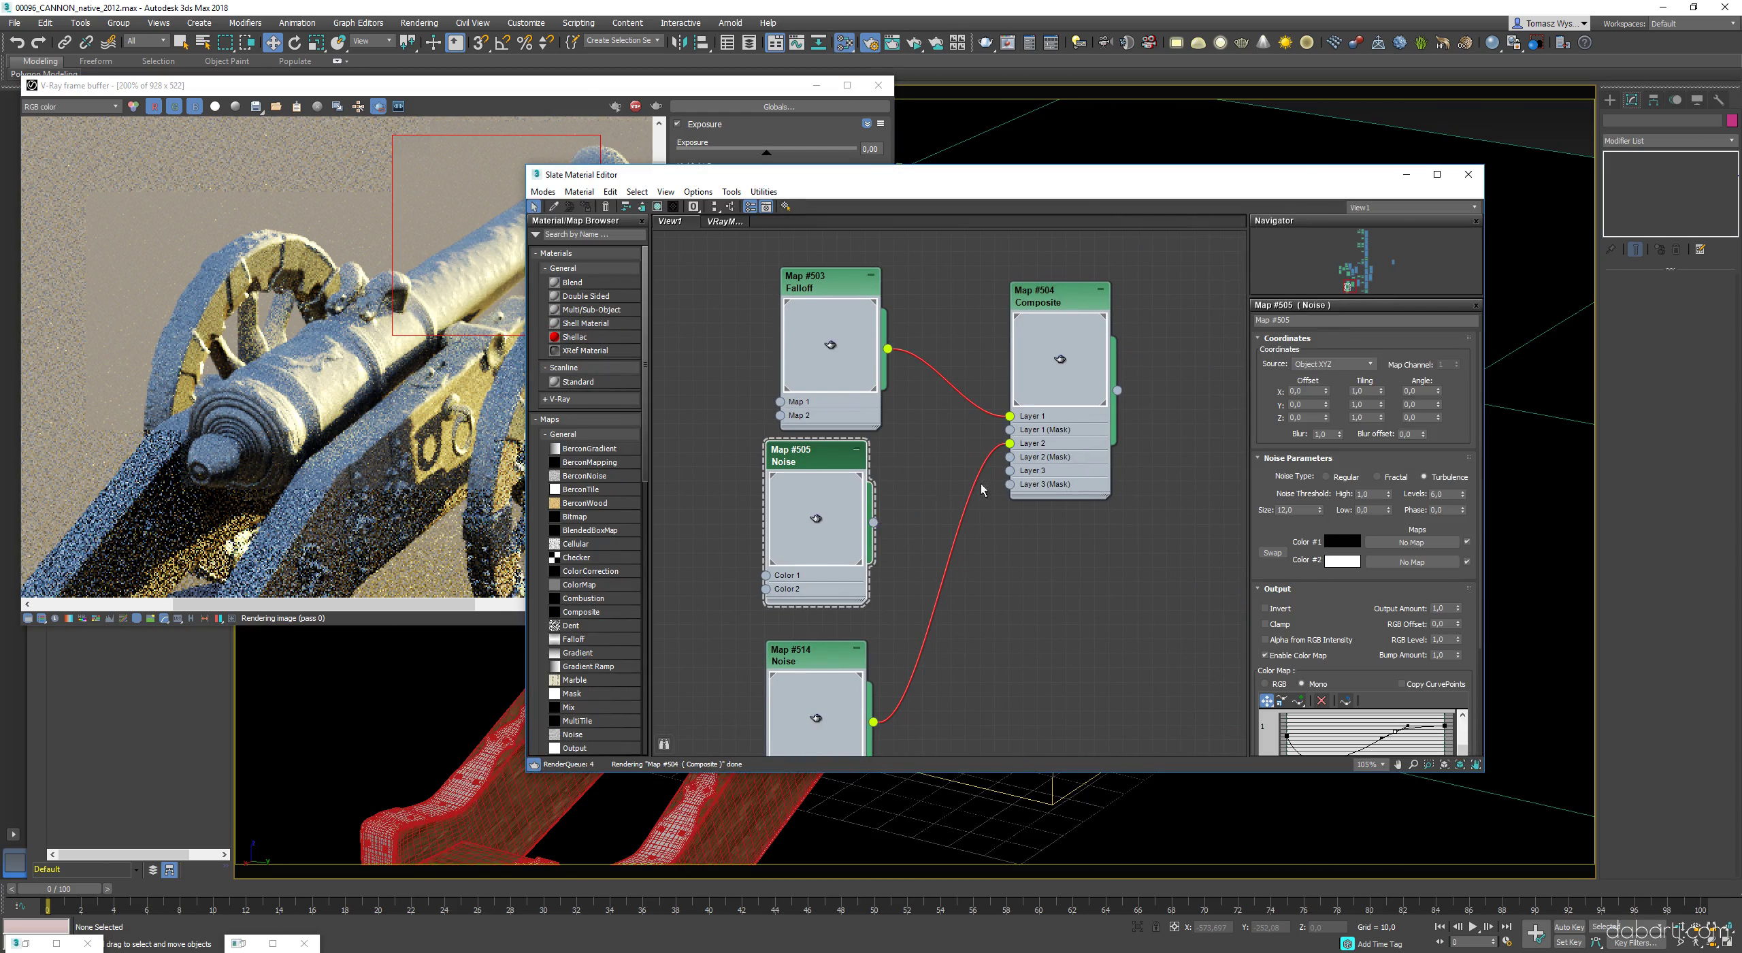
double_click(1073, 289)
left_click(1334, 397)
left_click(1327, 408)
left_click(1334, 397)
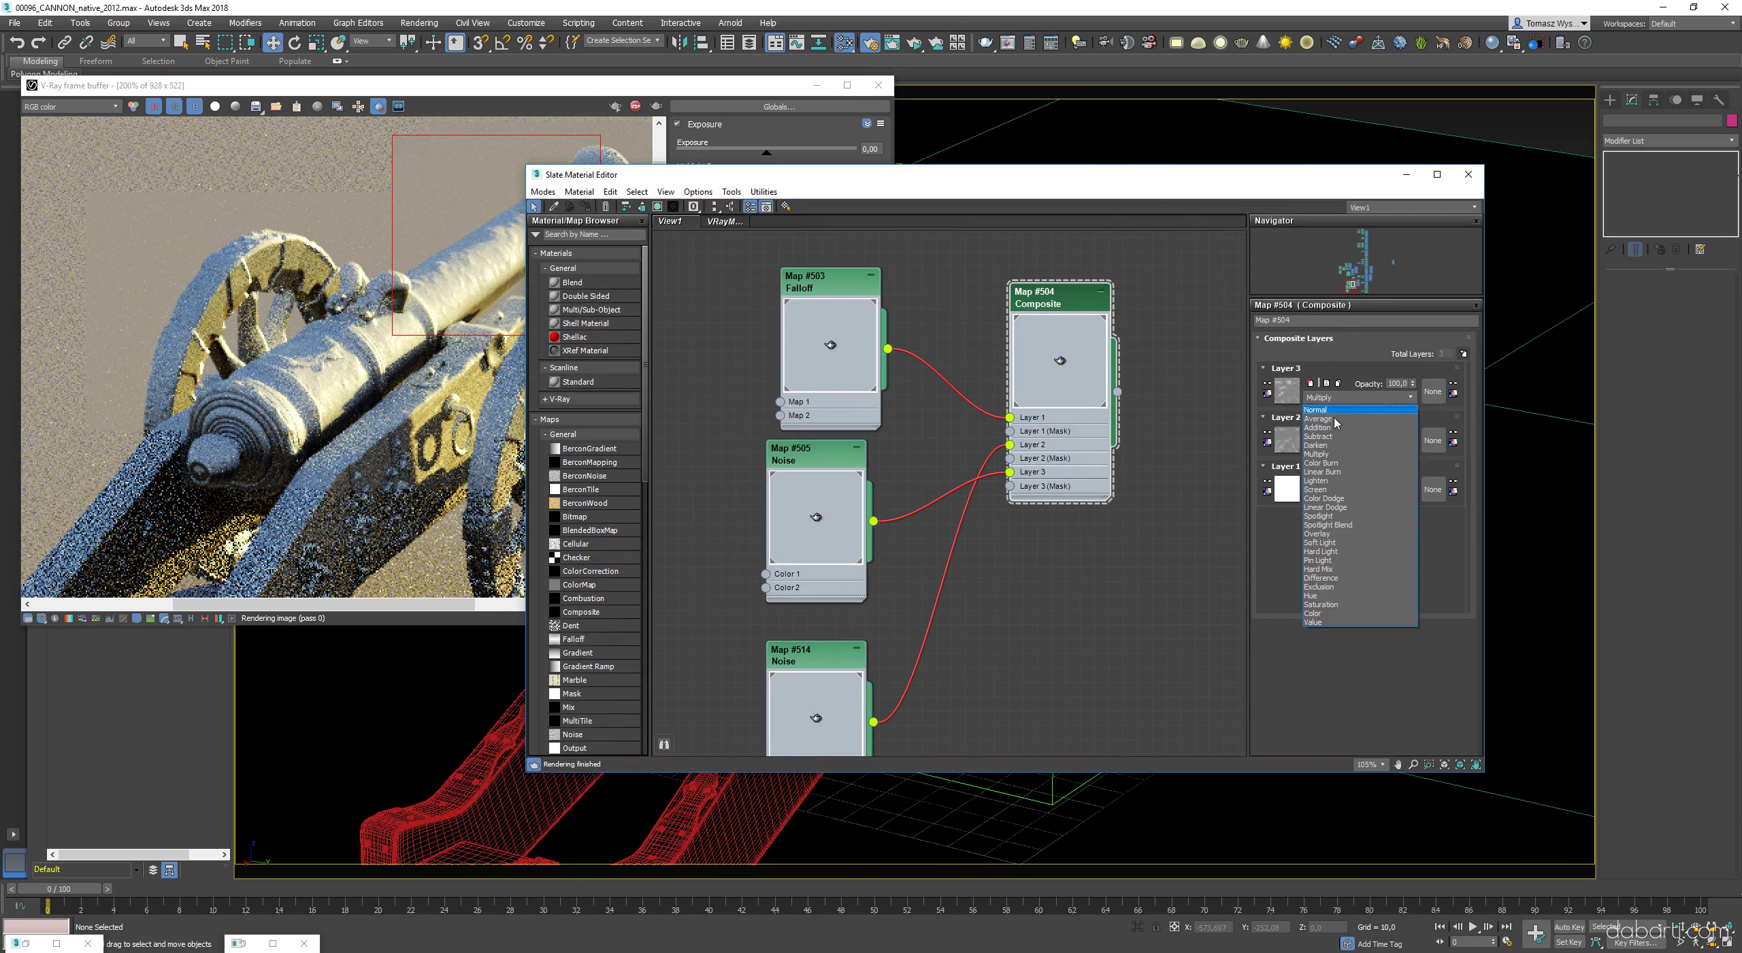
left_click(1330, 425)
left_click_drag(887, 349, 1009, 484)
left_click(1120, 541)
- Examine the layered snow on the whole cannon and in region renders of the barrel and muzzle
middle_click_drag(503, 238, 441, 280)
scroll(441, 276, "up", 2)
scroll(442, 278, "down", 2)
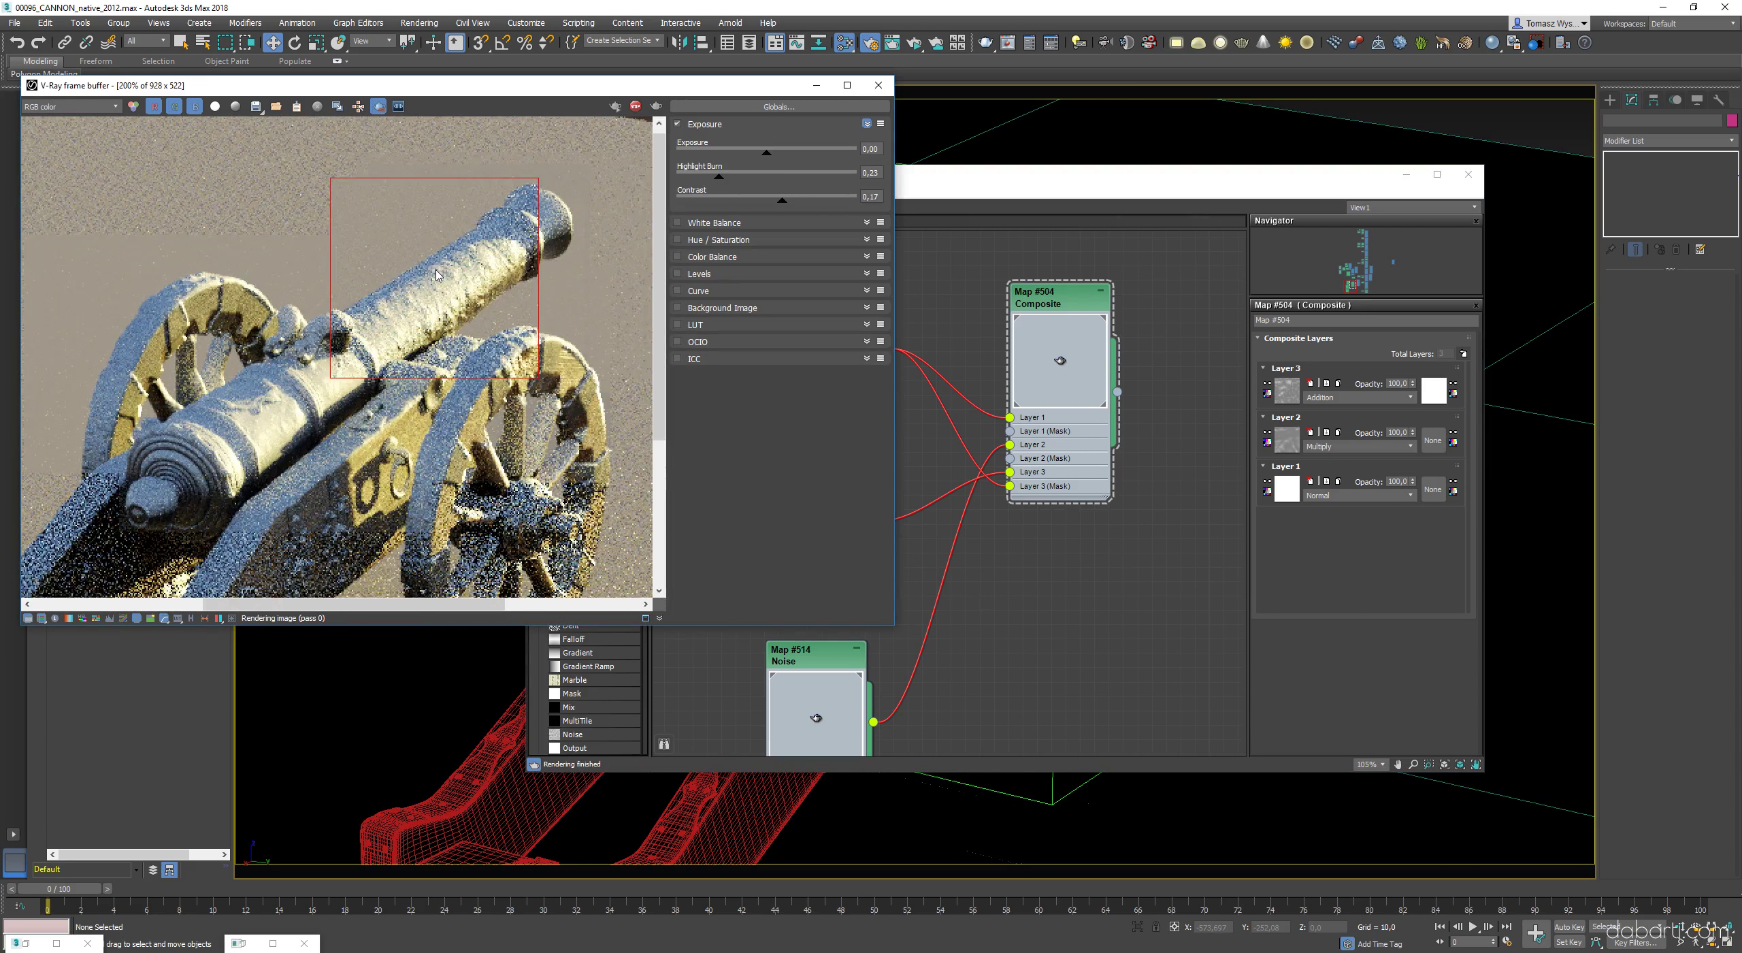
scroll(472, 282, "up", 1)
scroll(540, 347, "down", 2)
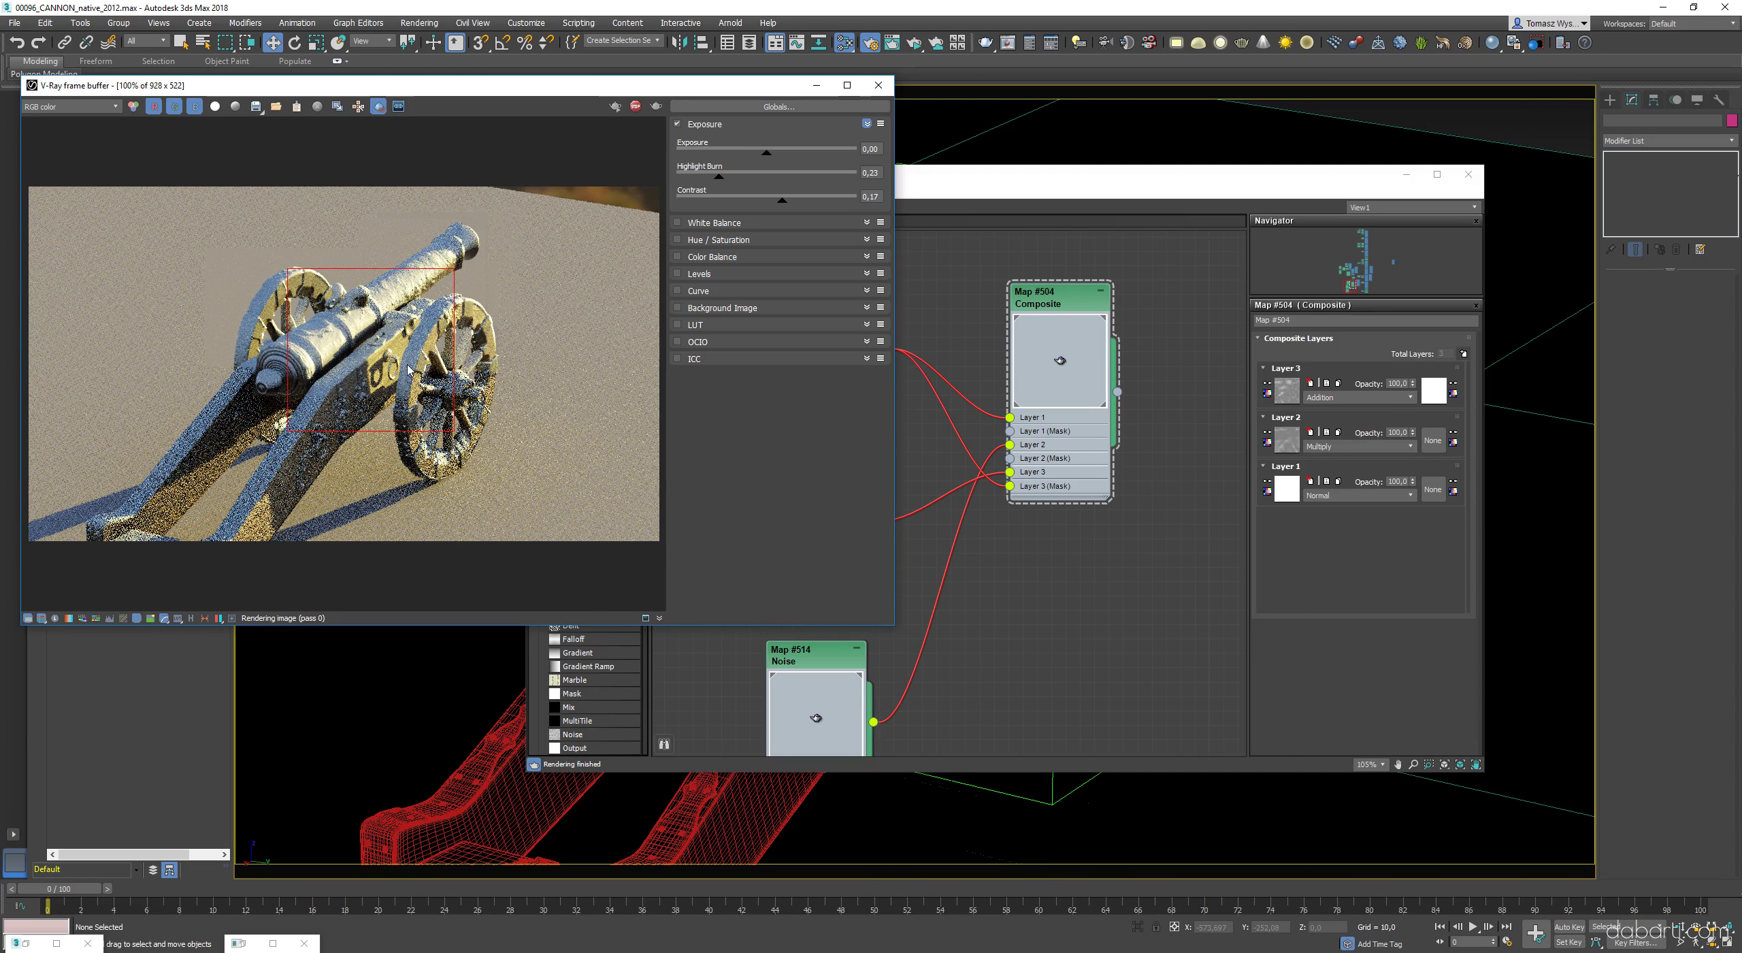
scroll(379, 367, "up", 2)
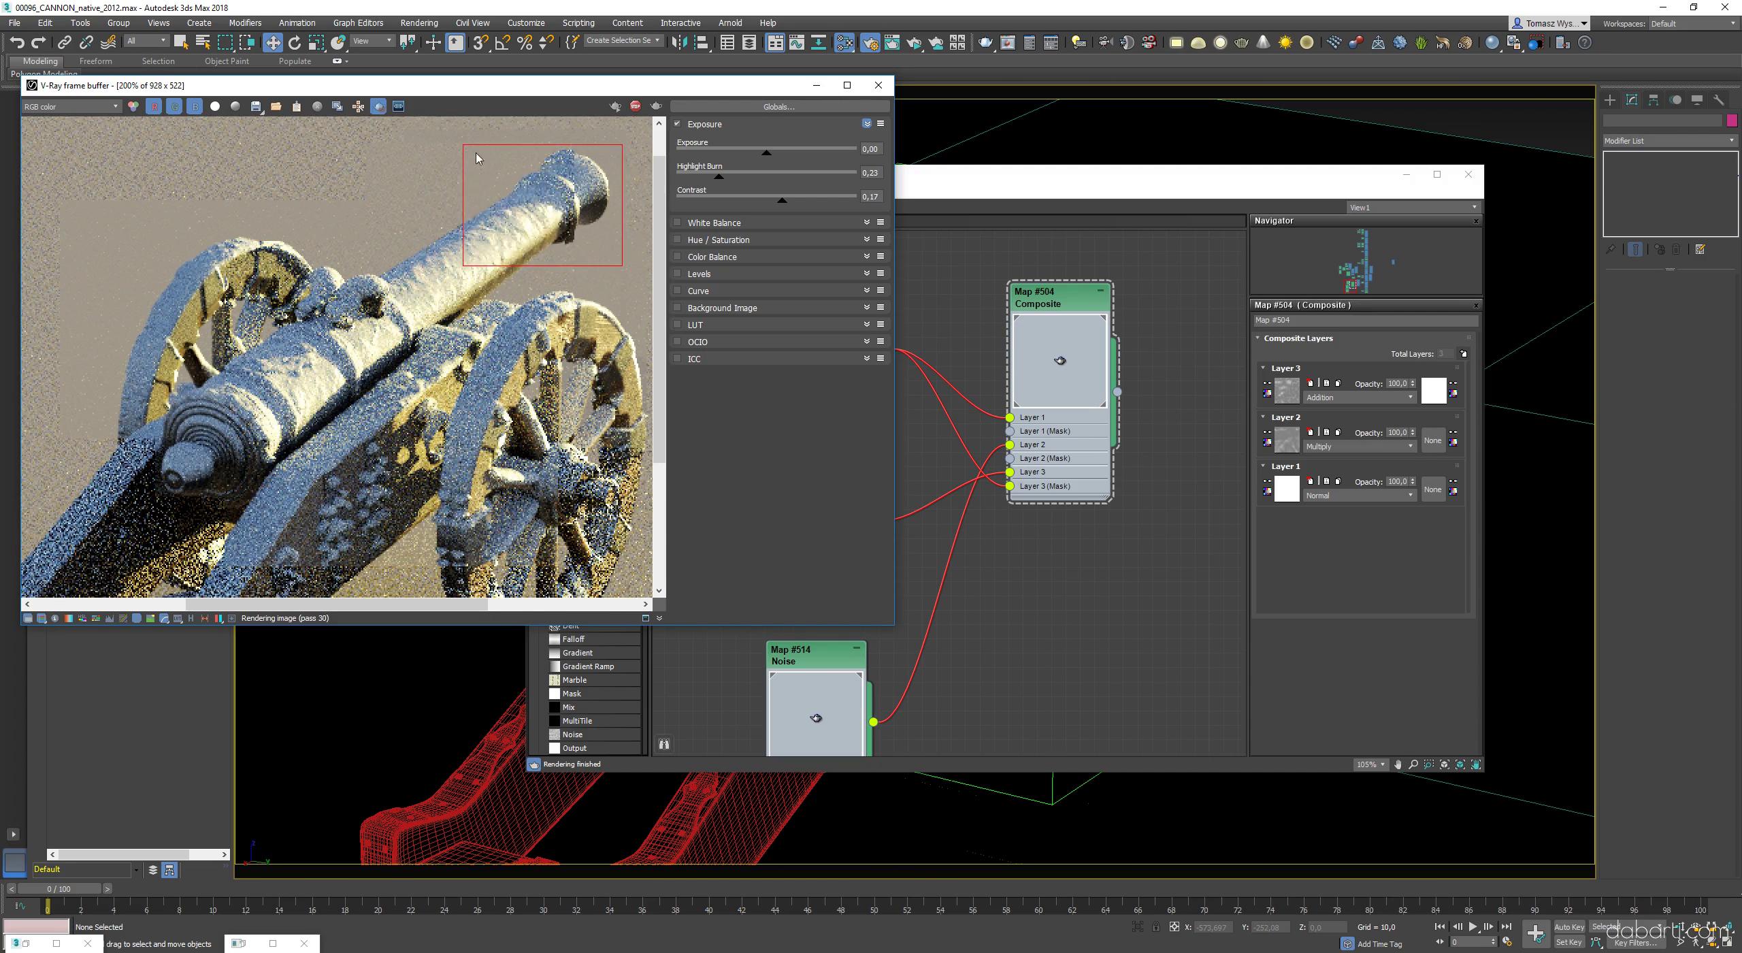
left_click_drag(615, 134, 363, 298)
scroll(441, 238, "up", 2)
scroll(341, 306, "down", 2)
scroll(286, 381, "up", 1)
scroll(408, 375, "down", 1)
- Examine the snow close up in region renders of the barrel handles, the far wheel and the muzzle
left_click_drag(444, 231, 248, 440)
scroll(311, 394, "up", 1)
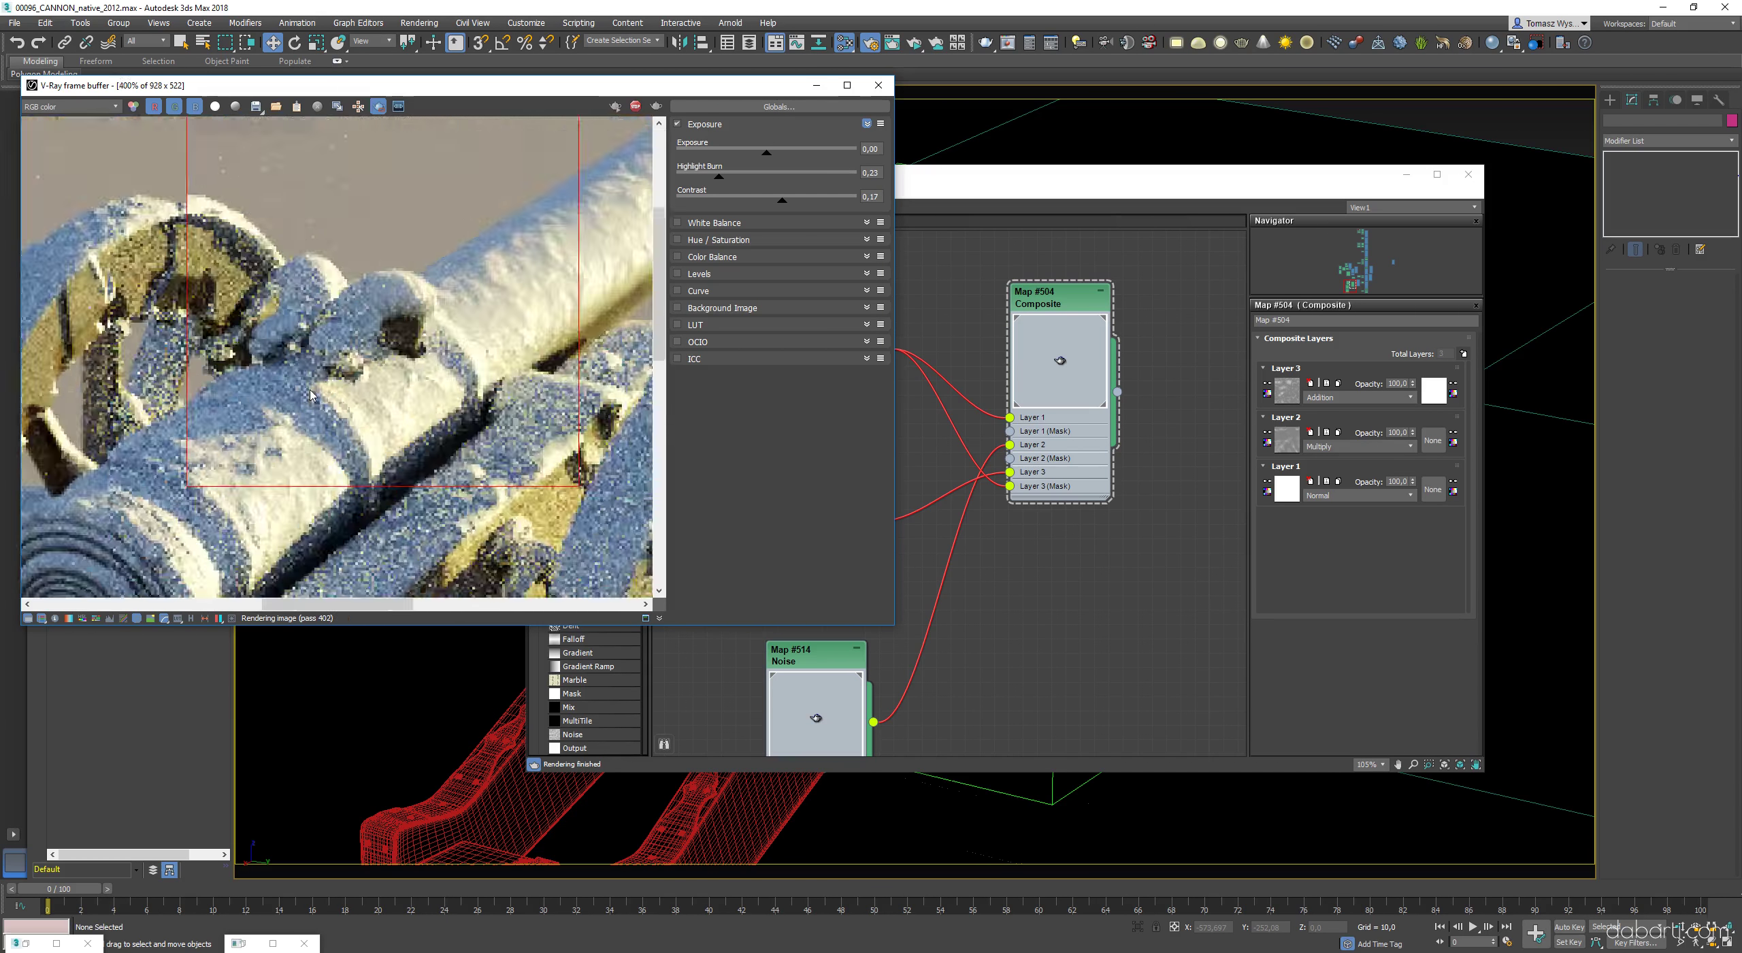
scroll(310, 394, "down", 2)
scroll(334, 326, "up", 2)
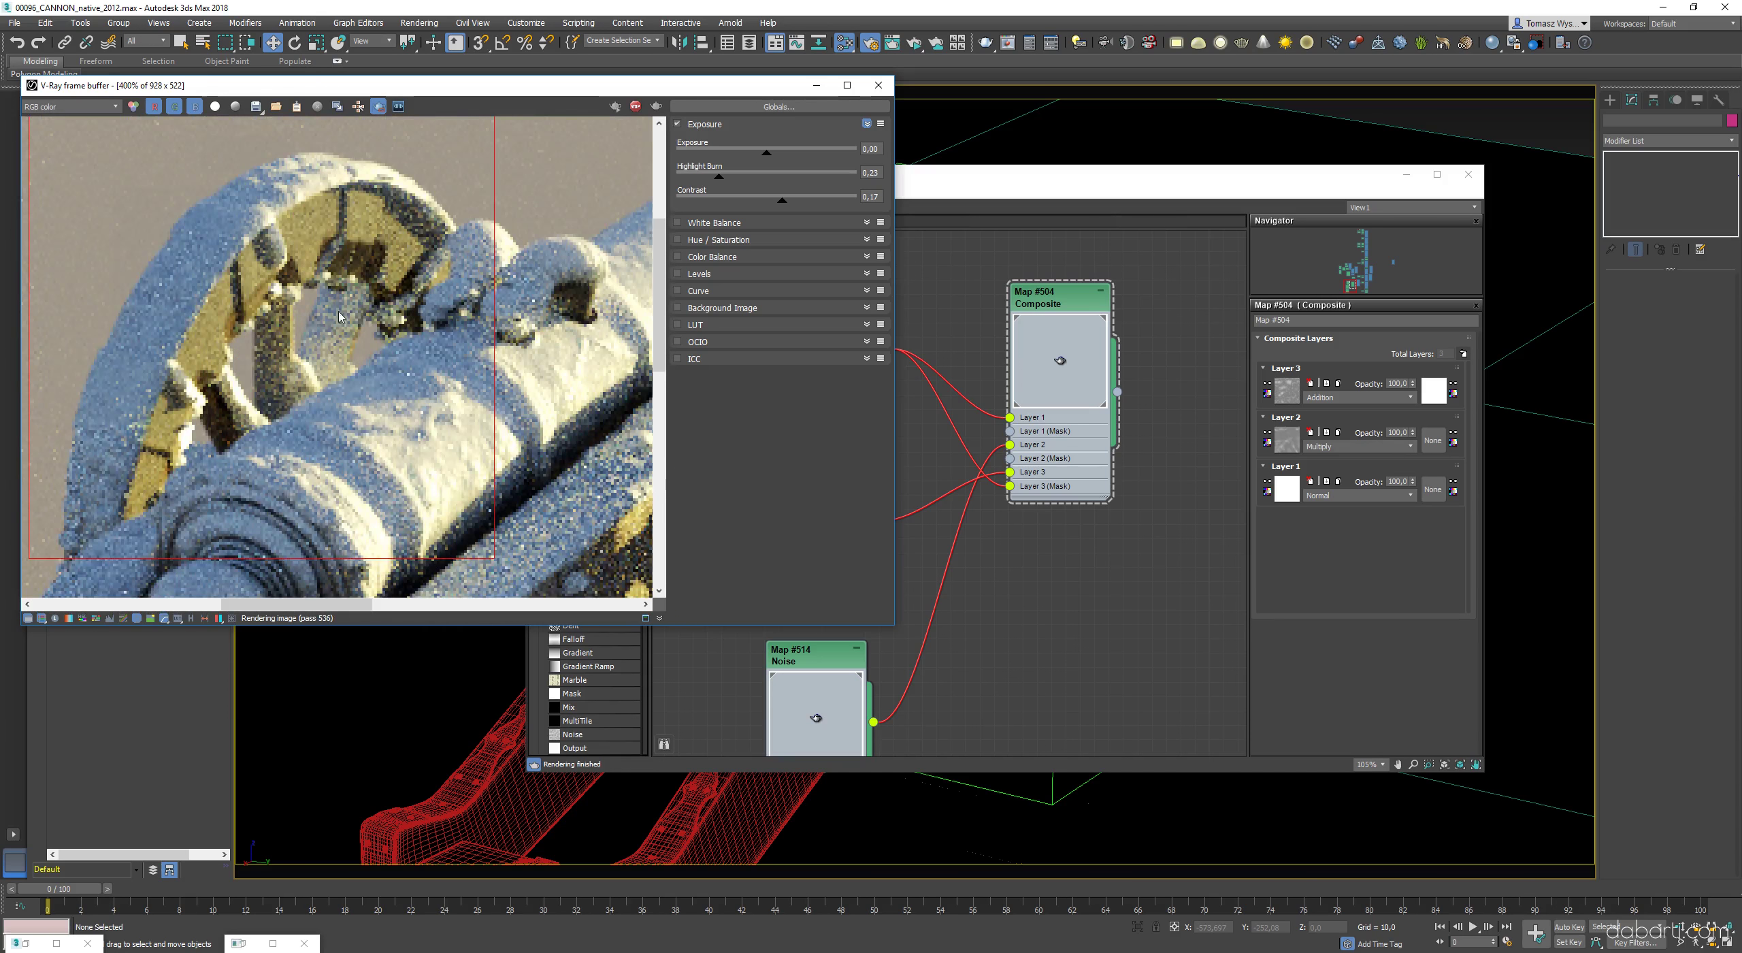
scroll(339, 316, "down", 1)
left_click_drag(369, 252, 464, 337)
middle_click_drag(408, 299, 359, 337)
middle_click_drag(942, 415, 977, 410)
left_click_drag(498, 174, 663, 320)
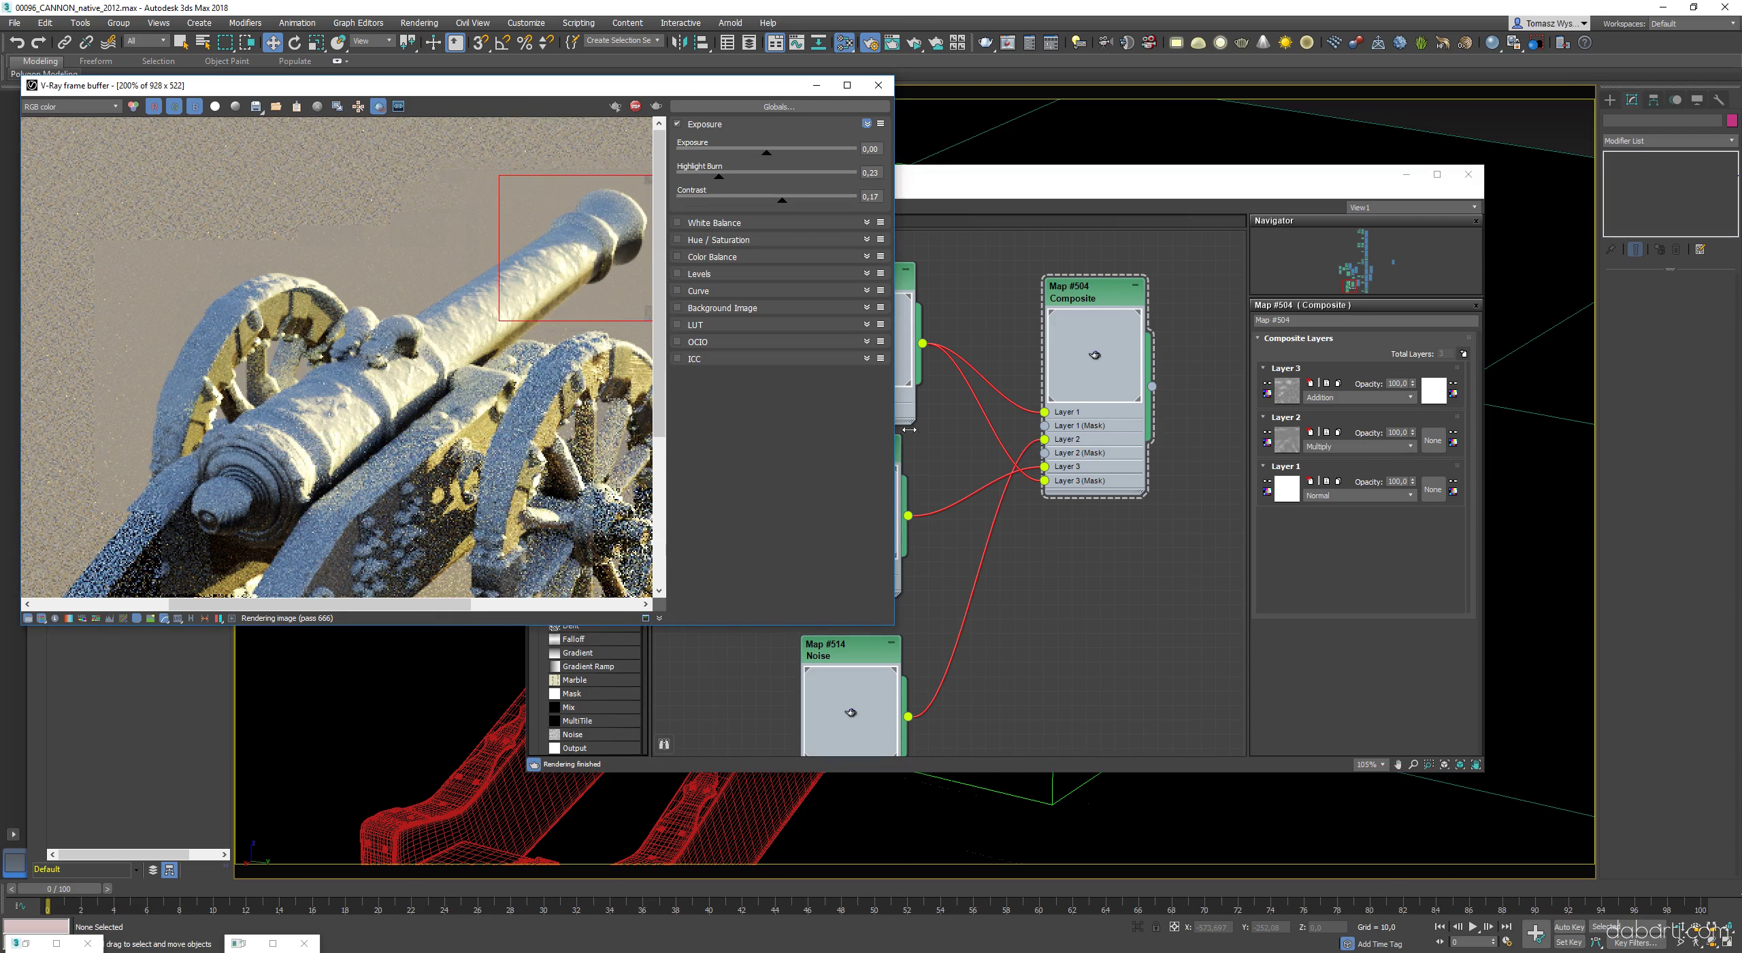
- Reshape the Falloff map's mix curve to rise to white earlier, checking the muzzle in a region render
middle_click_drag(966, 450, 982, 413)
double_click(866, 415)
double_click(878, 243)
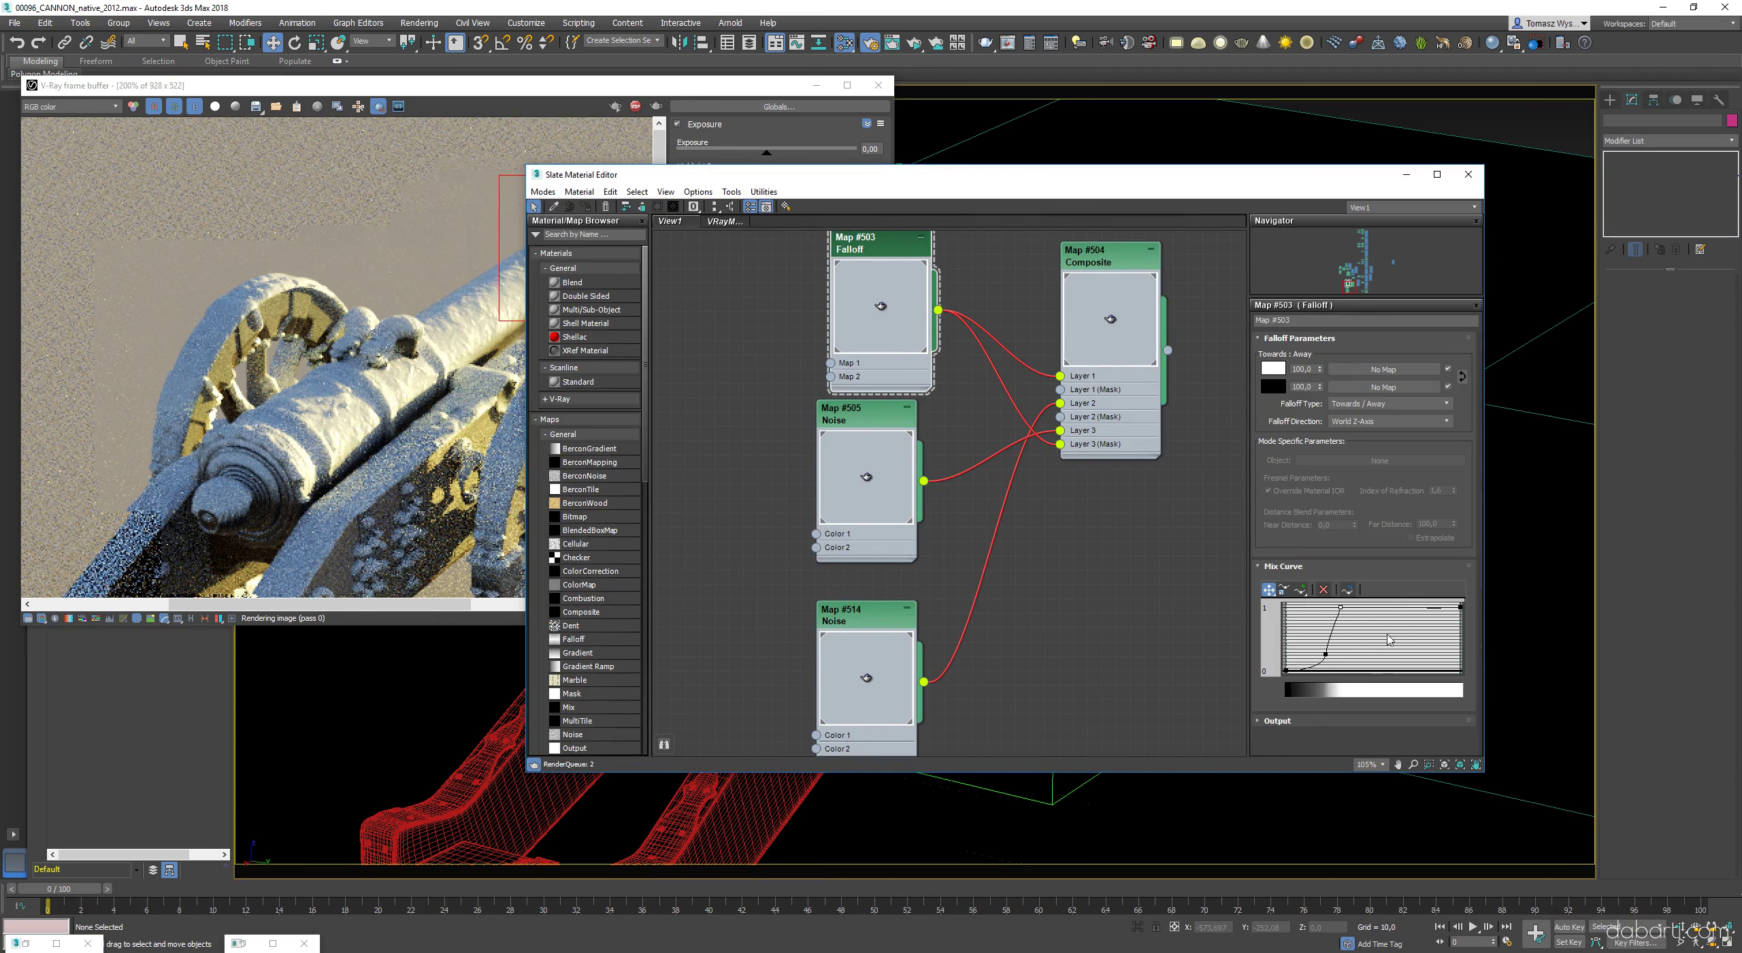
left_click(502, 394)
scroll(618, 349, "up", 2)
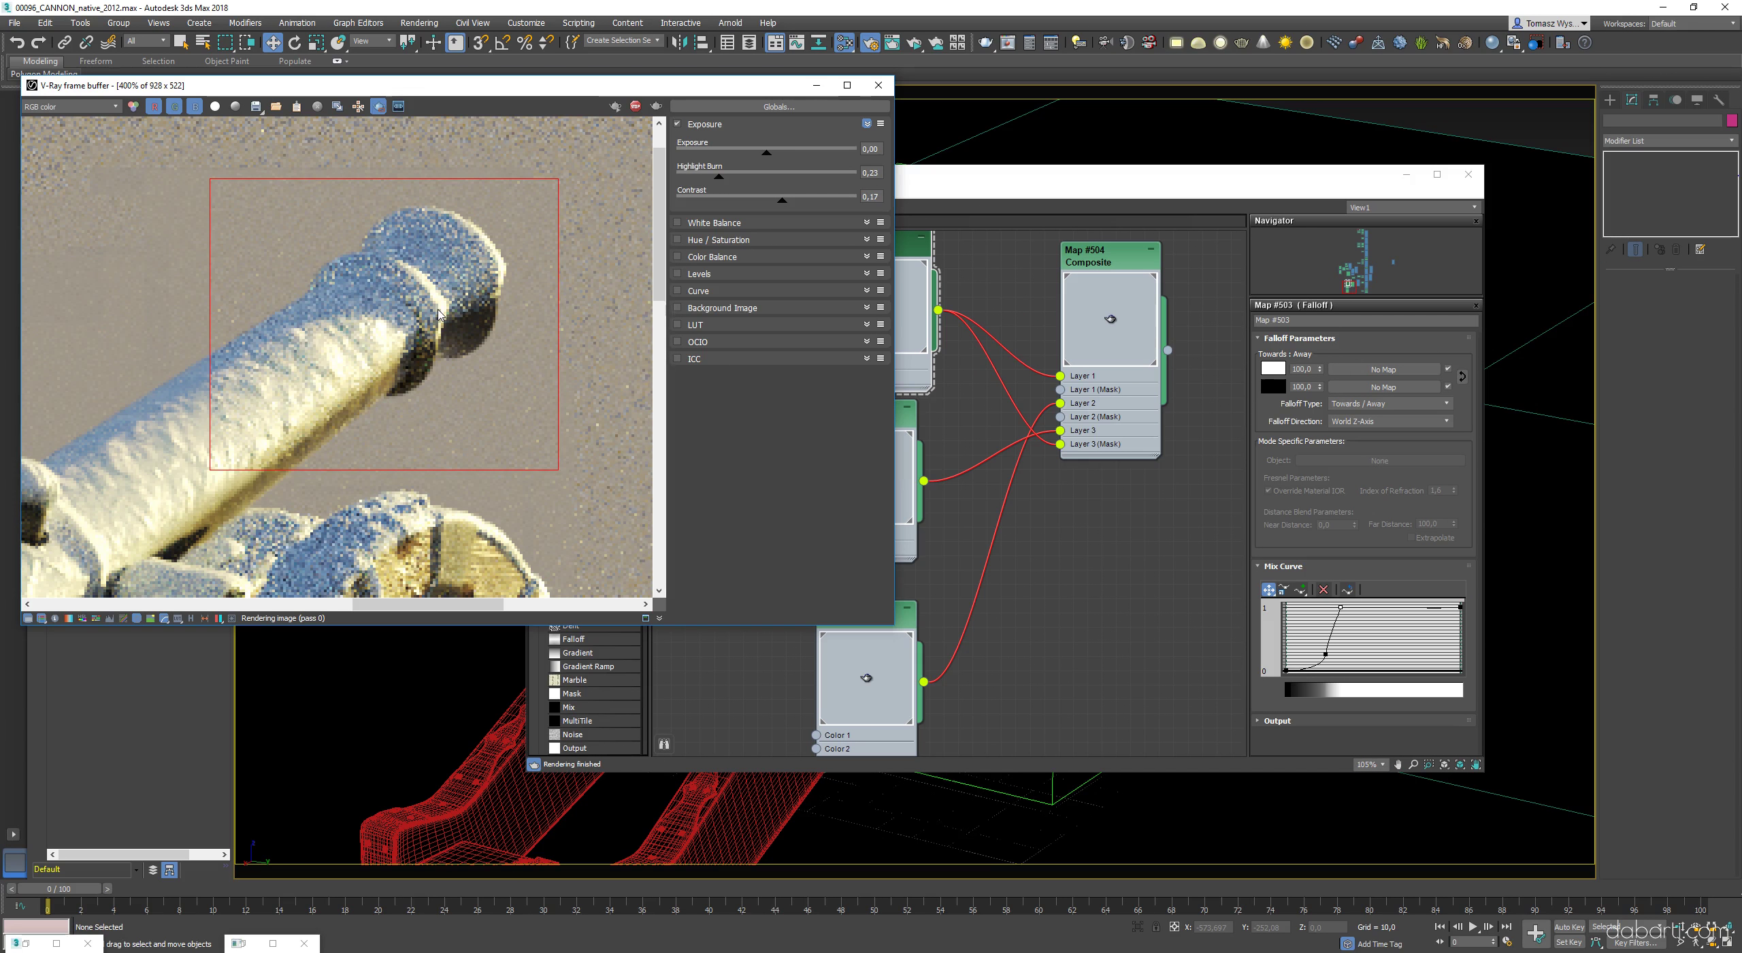
scroll(439, 315, "down", 1)
scroll(396, 231, "up", 1)
middle_click_drag(396, 233, 471, 238)
left_click_drag(1326, 654, 1317, 642)
- Examine the effect of the new Falloff curve on the muzzle and in region renders of the barrel and handles
middle_click_drag(478, 316, 467, 339)
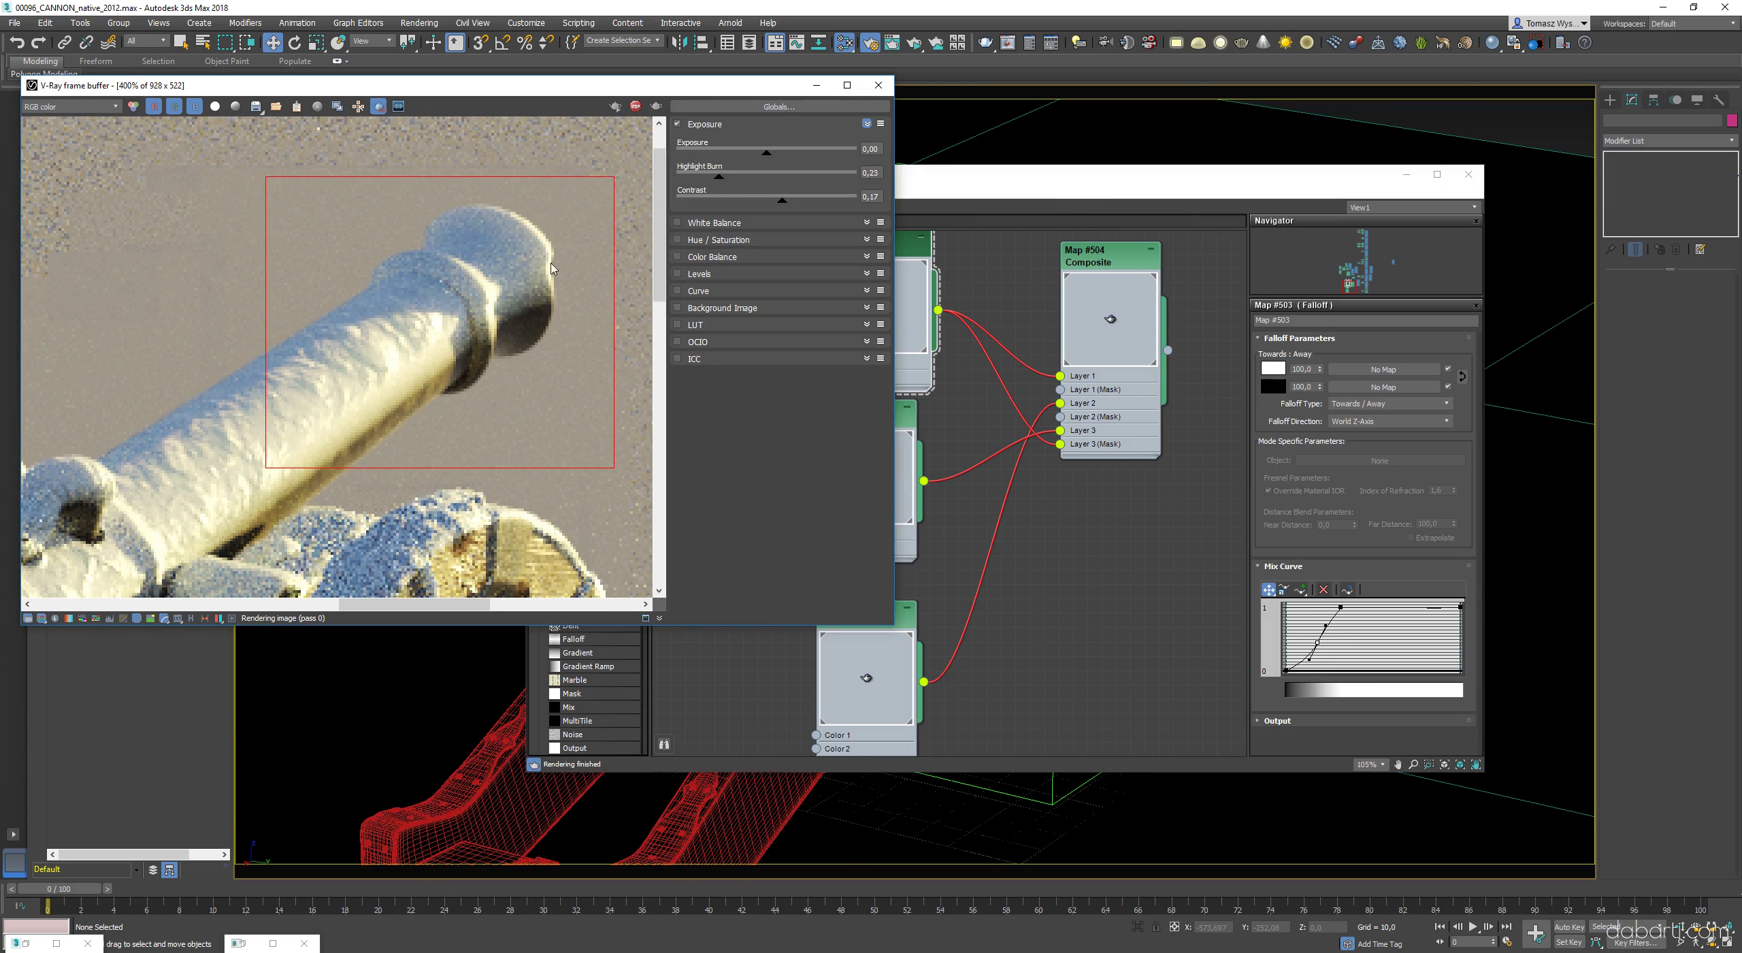
left_click_drag(551, 268, 521, 326)
scroll(471, 332, "down", 3)
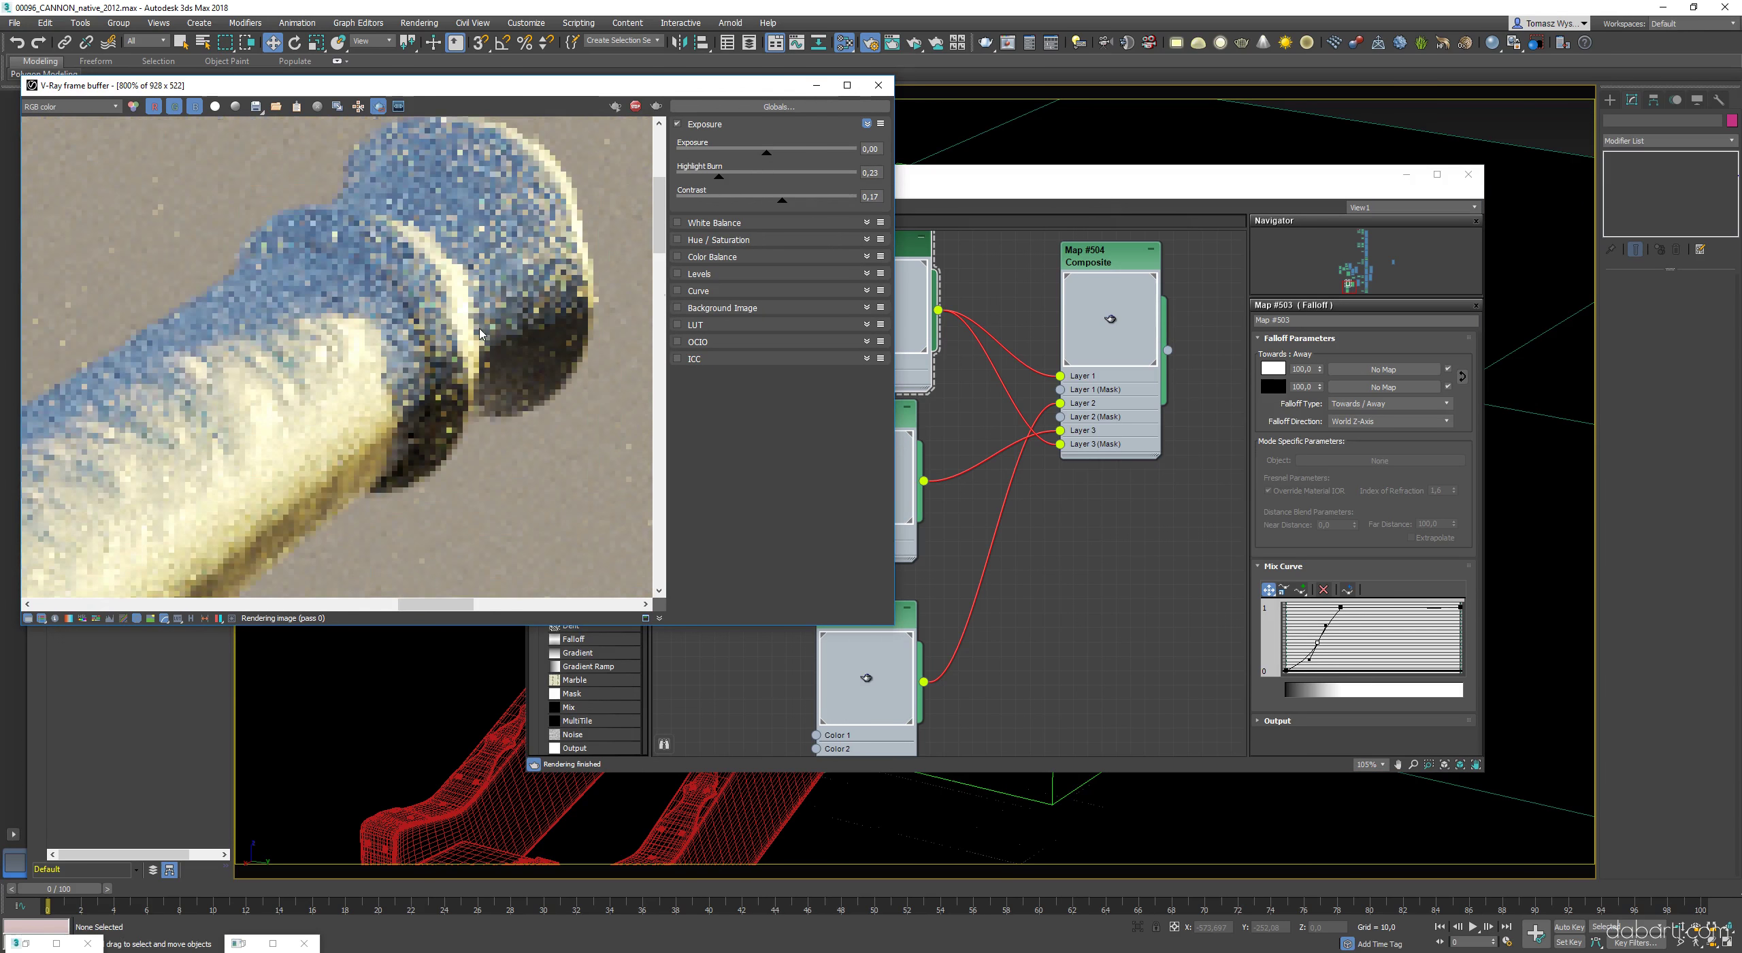
scroll(490, 295, "down", 1)
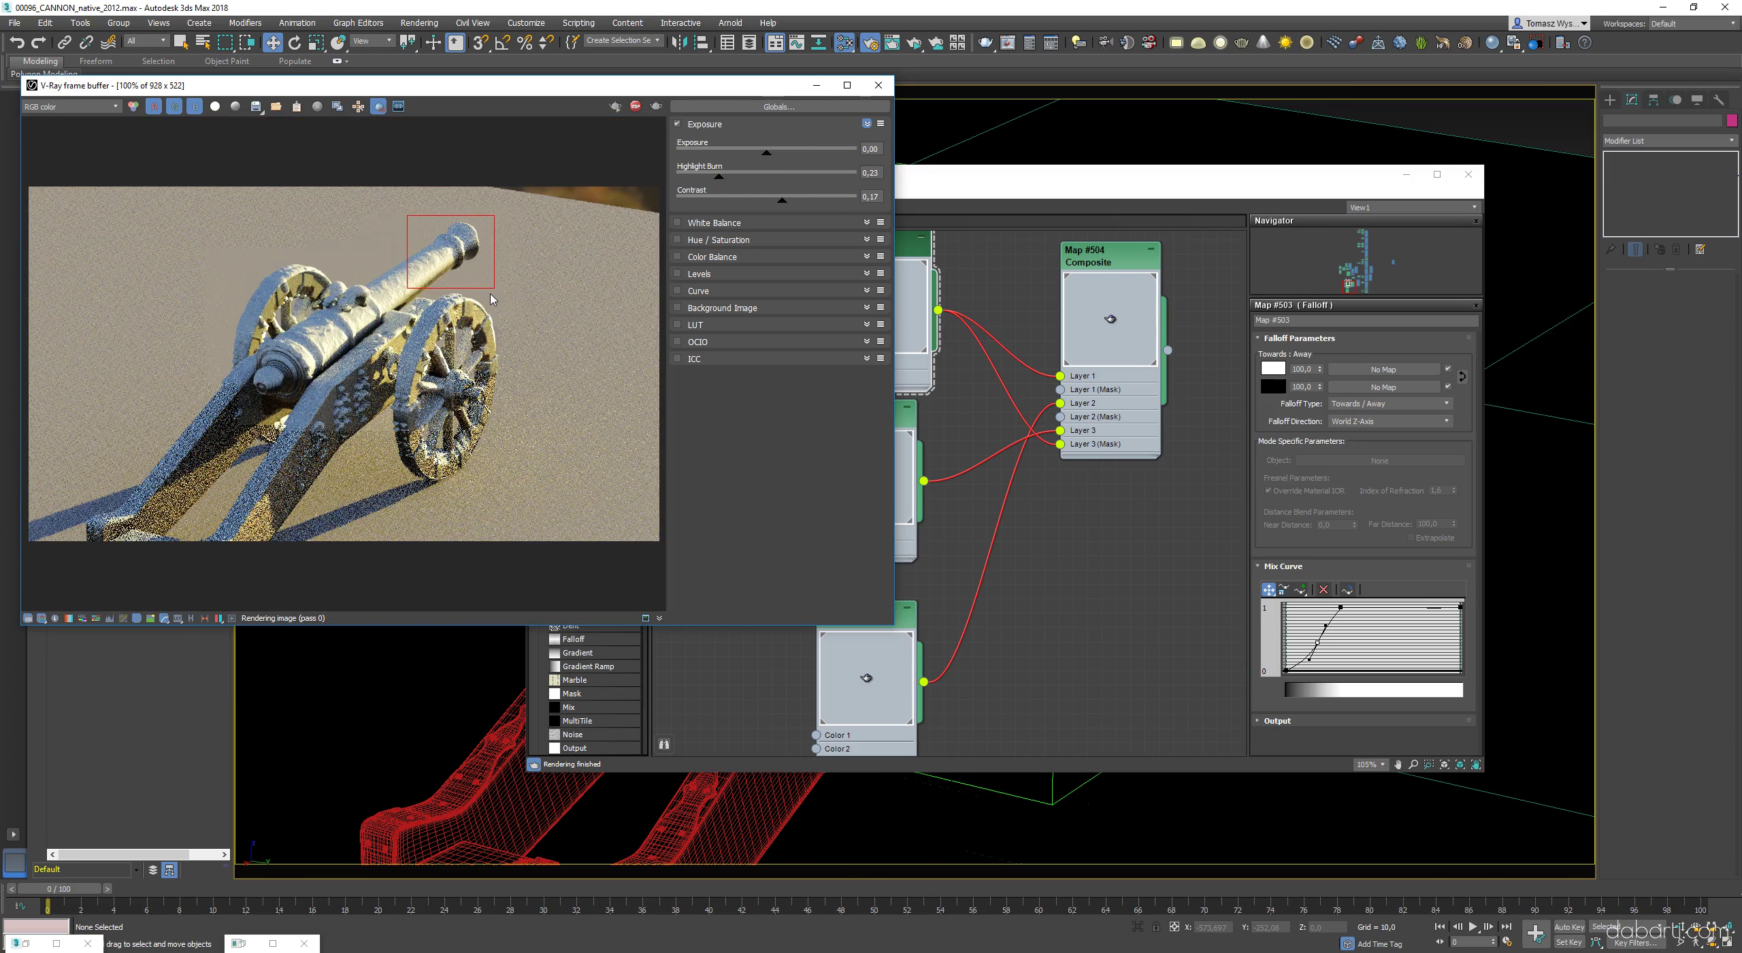
left_click_drag(340, 211, 431, 316)
scroll(394, 269, "up", 2)
scroll(409, 340, "down", 1)
left_click_drag(216, 242, 433, 446)
middle_click_drag(432, 446, 436, 440)
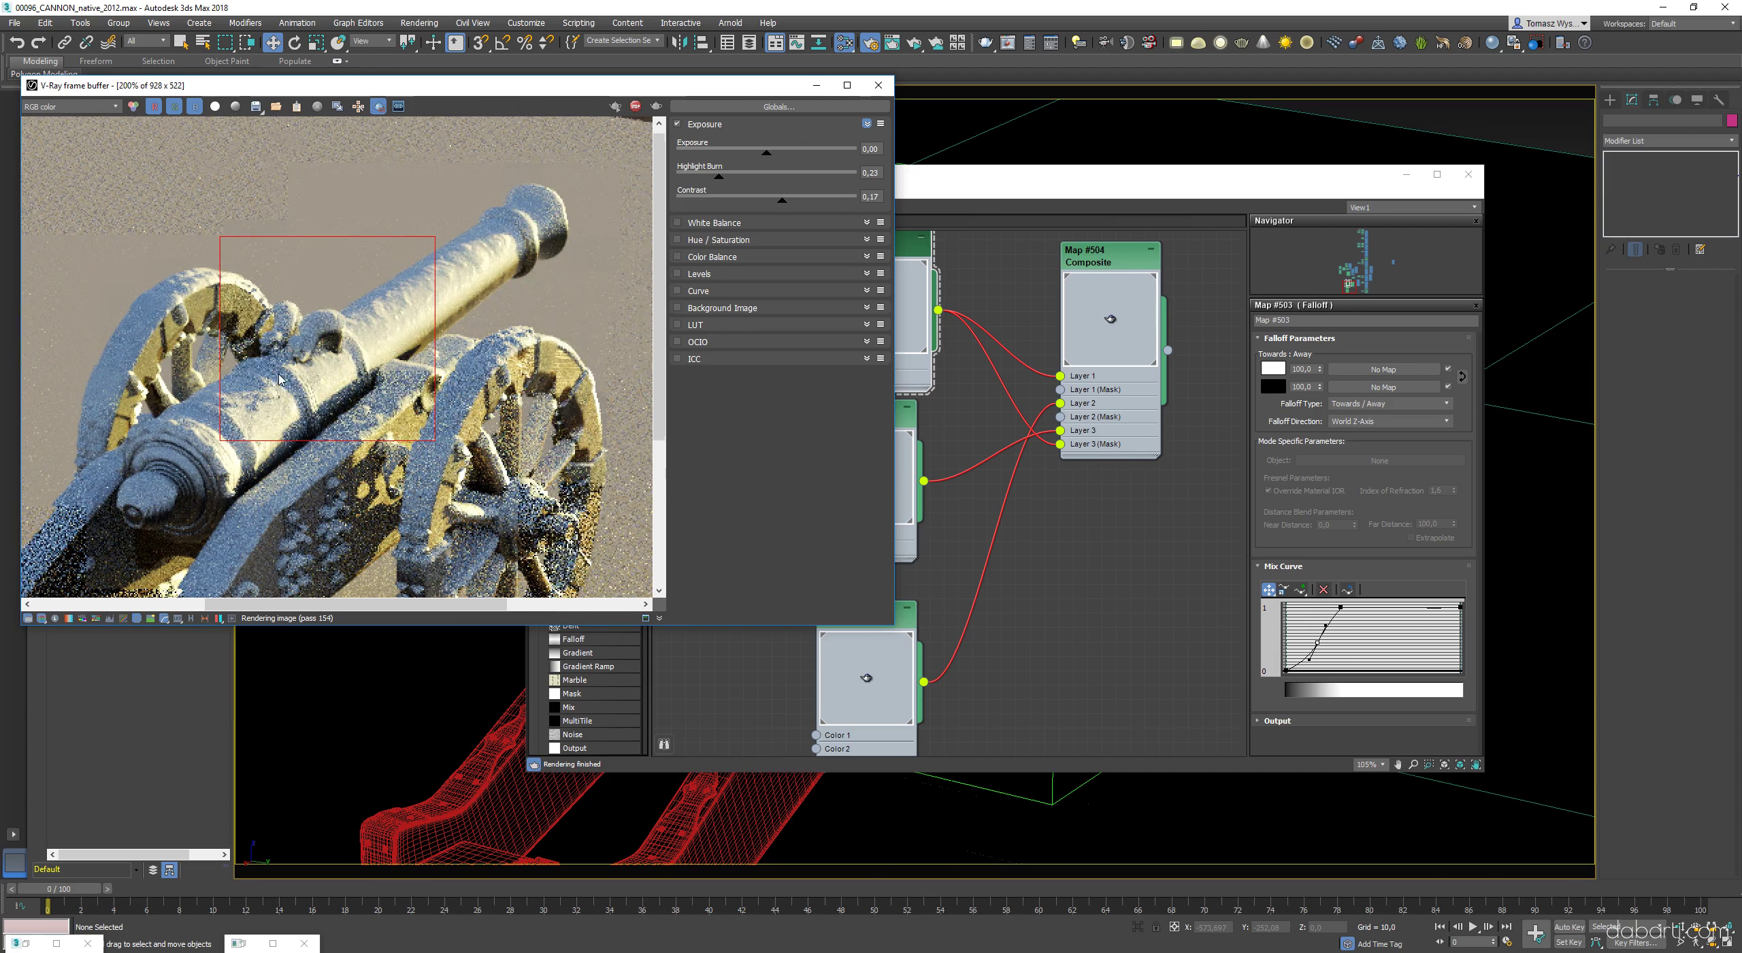
- Rearrange the nodes with the copied Noise map beside the Falloff map and the original Noise map below it
double_click(1106, 257)
middle_click_drag(994, 381, 955, 383)
double_click(816, 418)
left_click_drag(782, 607, 691, 371)
double_click(705, 374)
left_click_drag(817, 418, 831, 546)
- Mask the Composite's Layer 2 with the Falloff map and set its blending mode to Addition
left_click_drag(900, 311, 933, 340)
double_click(1079, 258)
left_click(1398, 449)
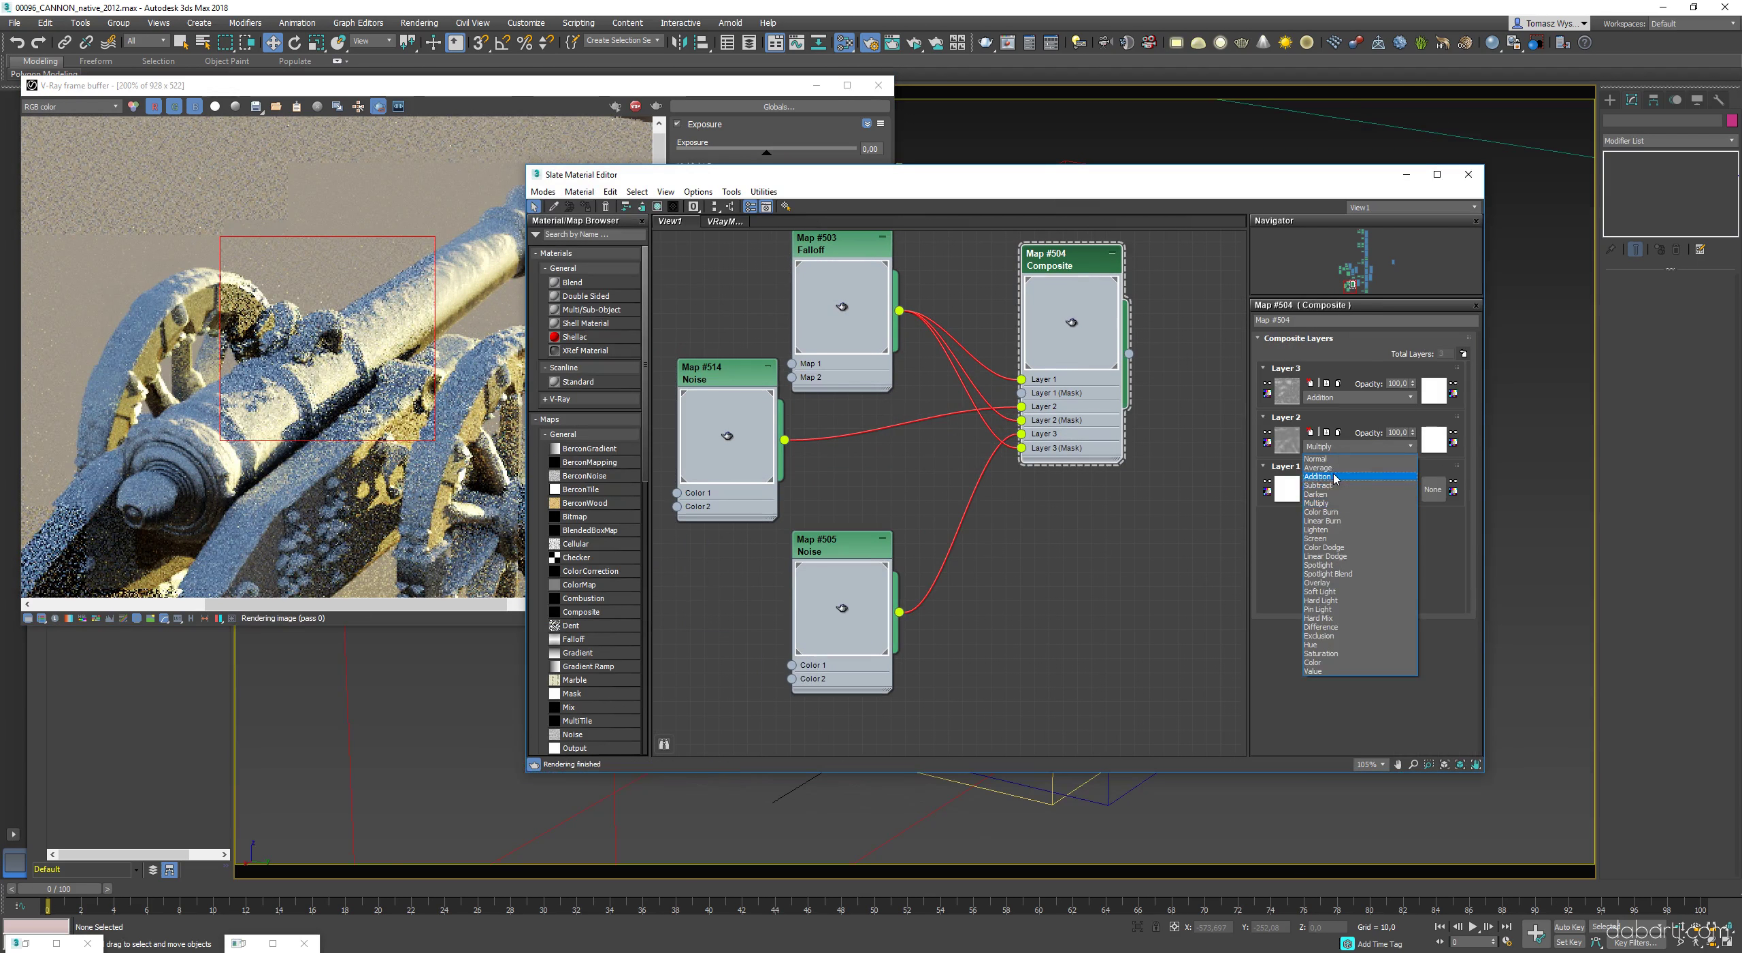
left_click(1333, 476)
- Set the copied Noise map's output amount to 4.0 and check the cannon in region renders
double_click(722, 374)
left_click(1280, 589)
left_click_drag(1367, 647, 1370, 499)
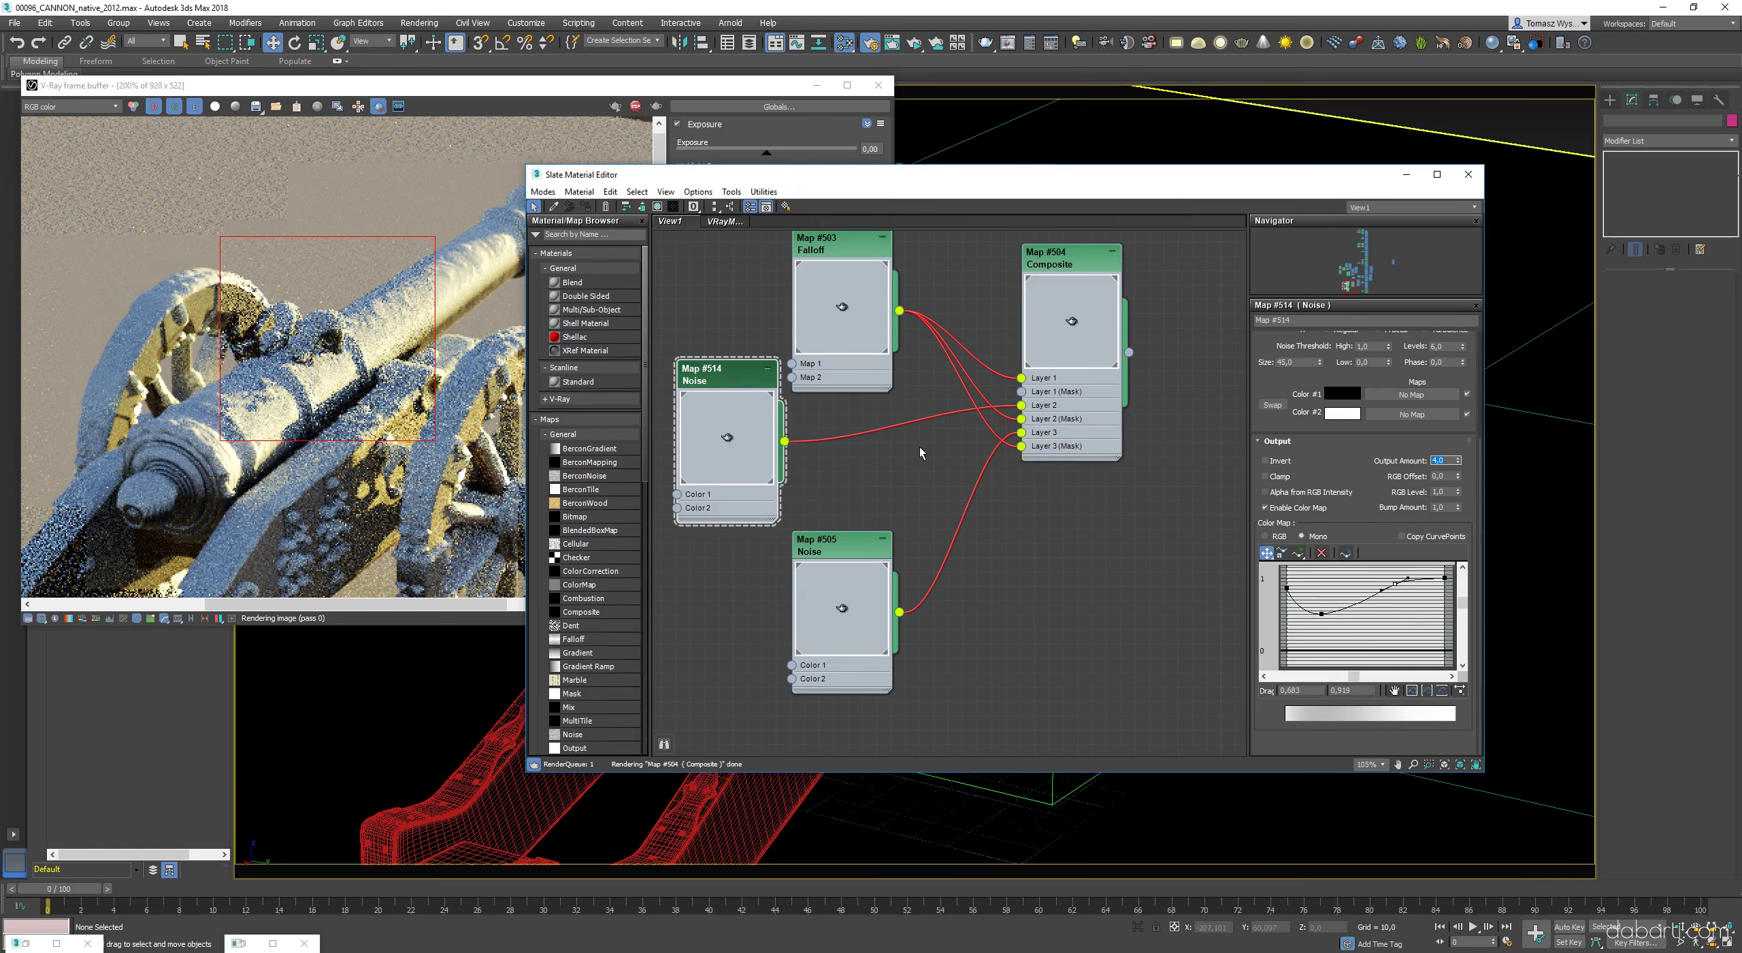
left_click(337, 278)
scroll(338, 277, "down", 1)
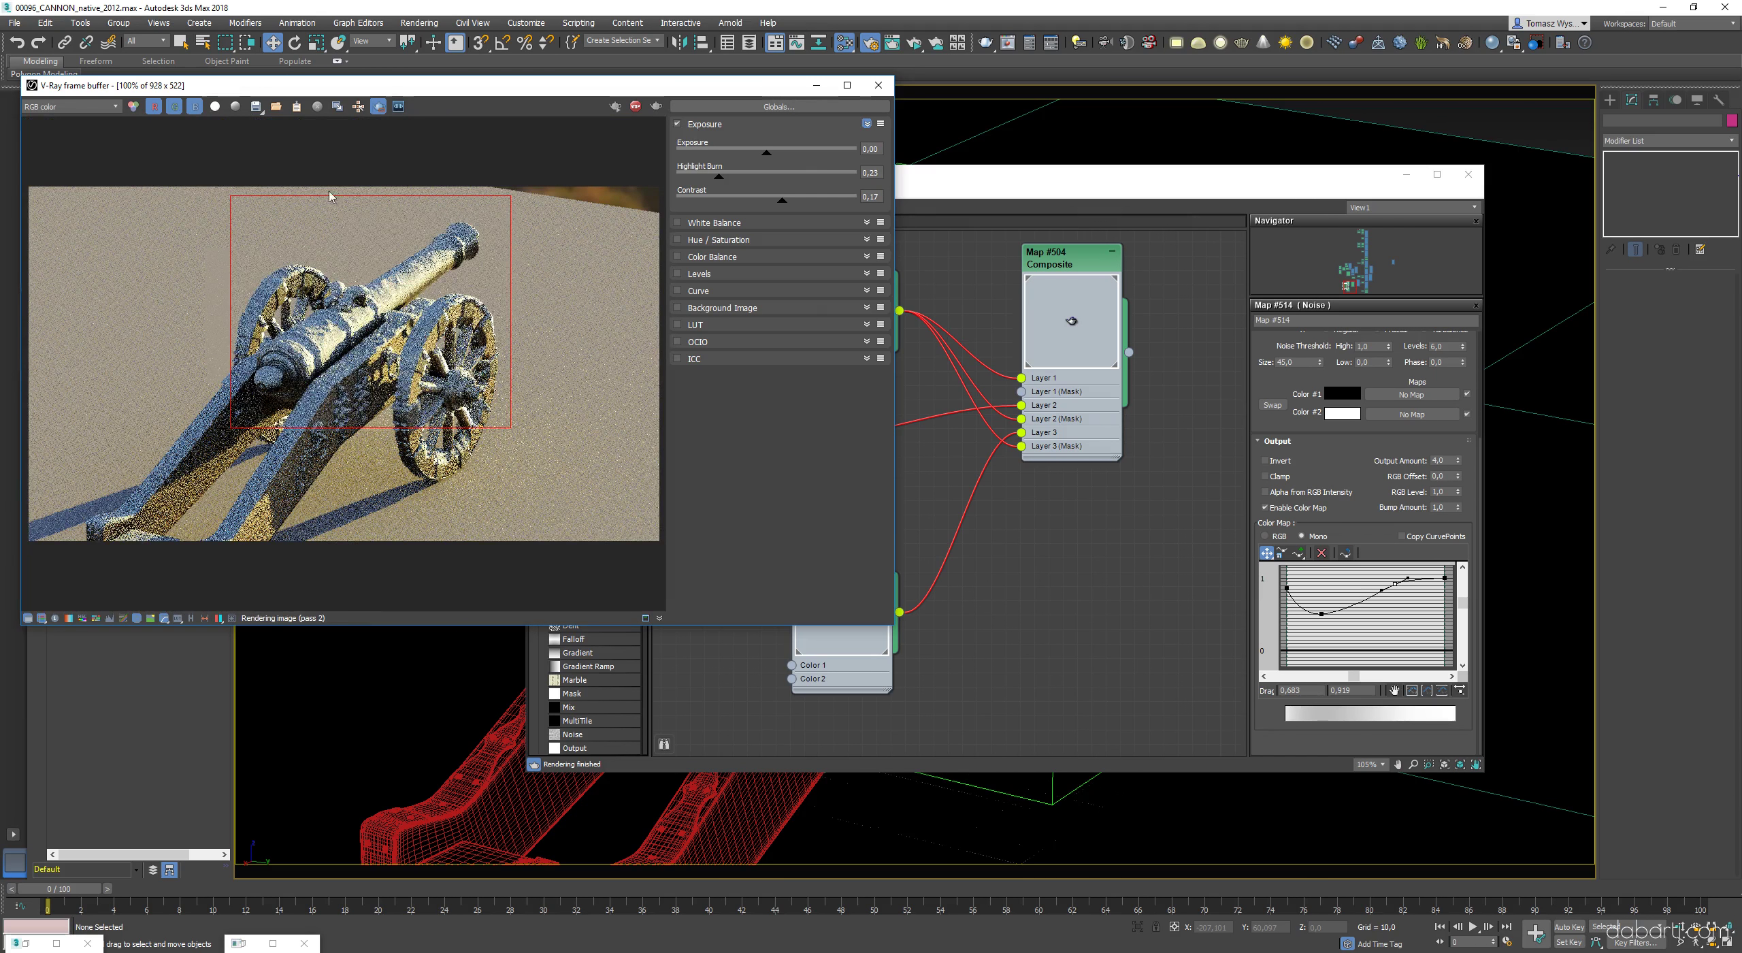
scroll(401, 258, "up", 1)
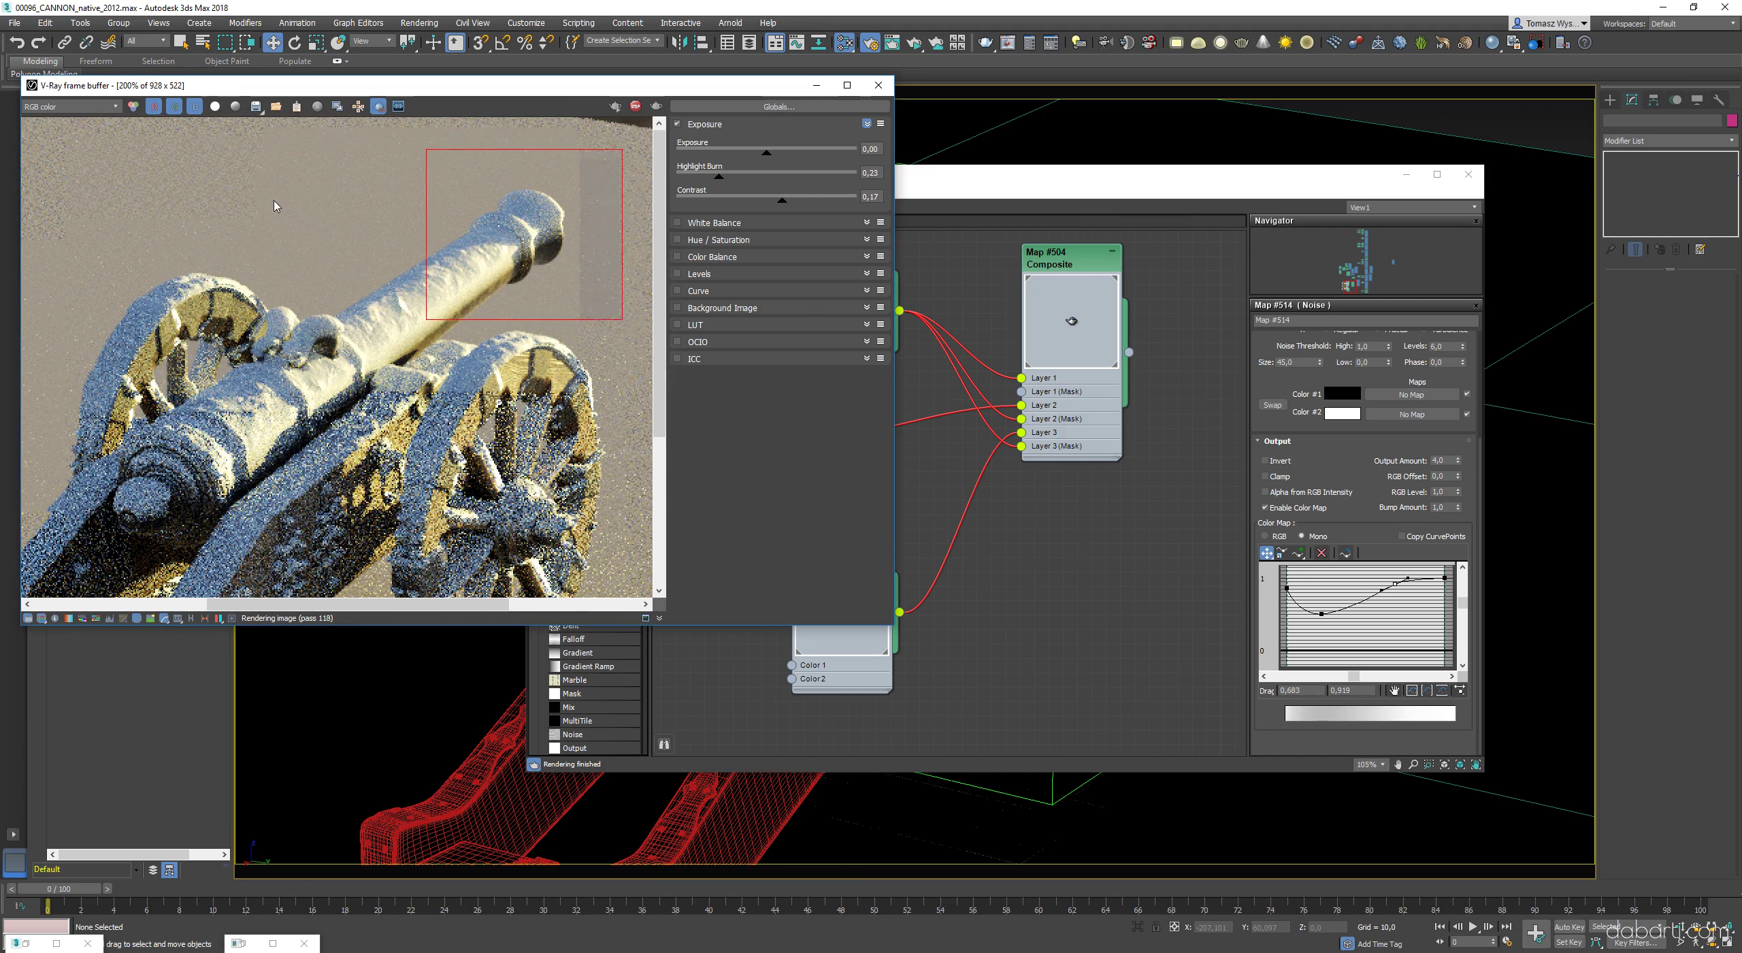
scroll(276, 205, "down", 1)
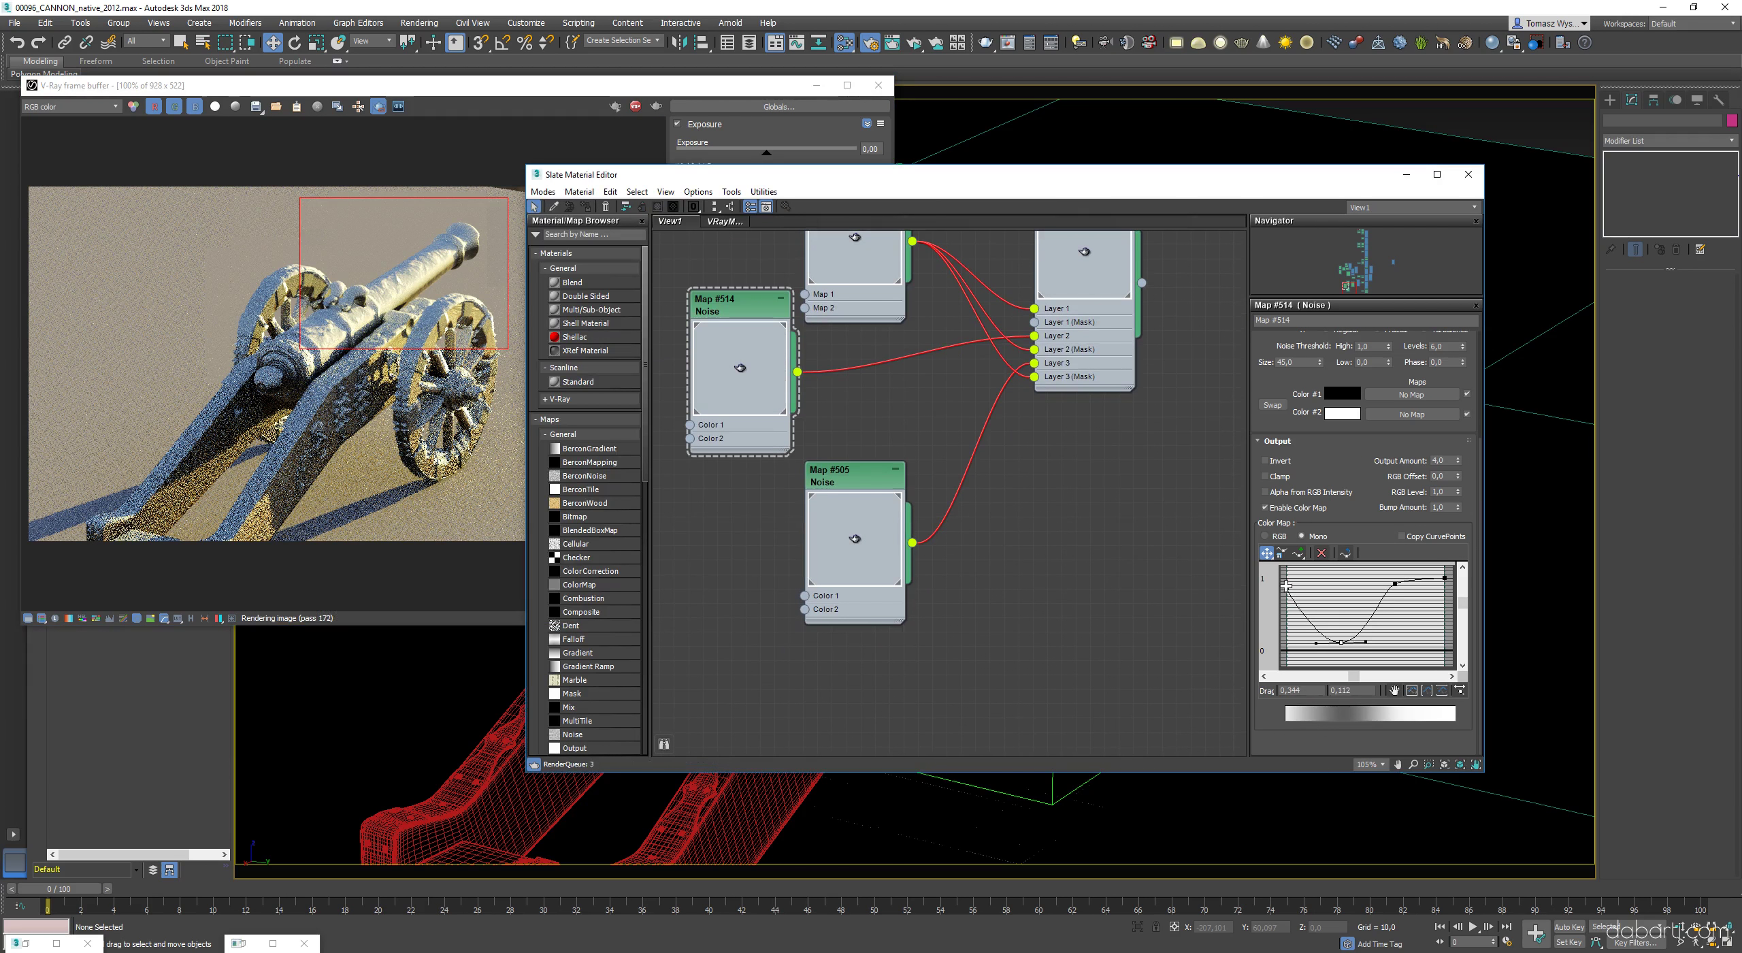
- Reshape the copied Noise map's output color curve into an S-curve with a flat, dark low end
left_click_drag(1286, 586, 1287, 648)
left_click_drag(1340, 642, 1339, 649)
left_click_drag(1395, 583, 1396, 590)
left_click_drag(1419, 581, 1411, 579)
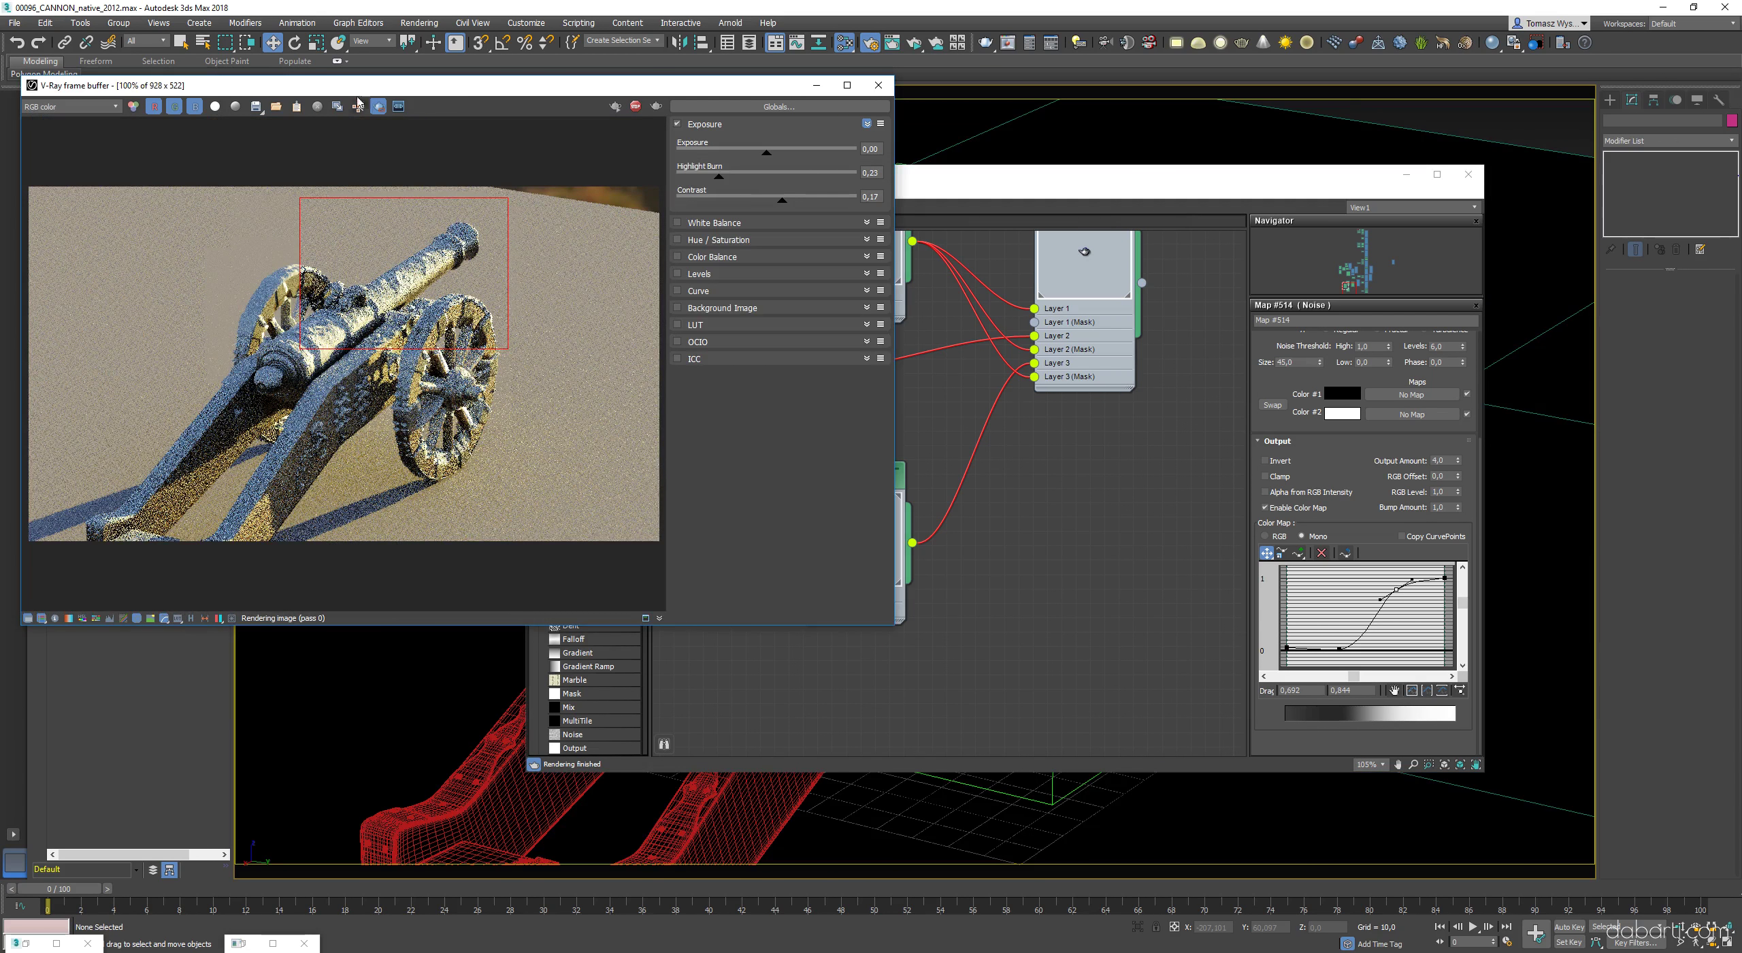
left_click(1008, 505)
- Enable the V-Ray GPU material override with an assigned material and move the Render Setup window clear of the render
left_click(871, 44)
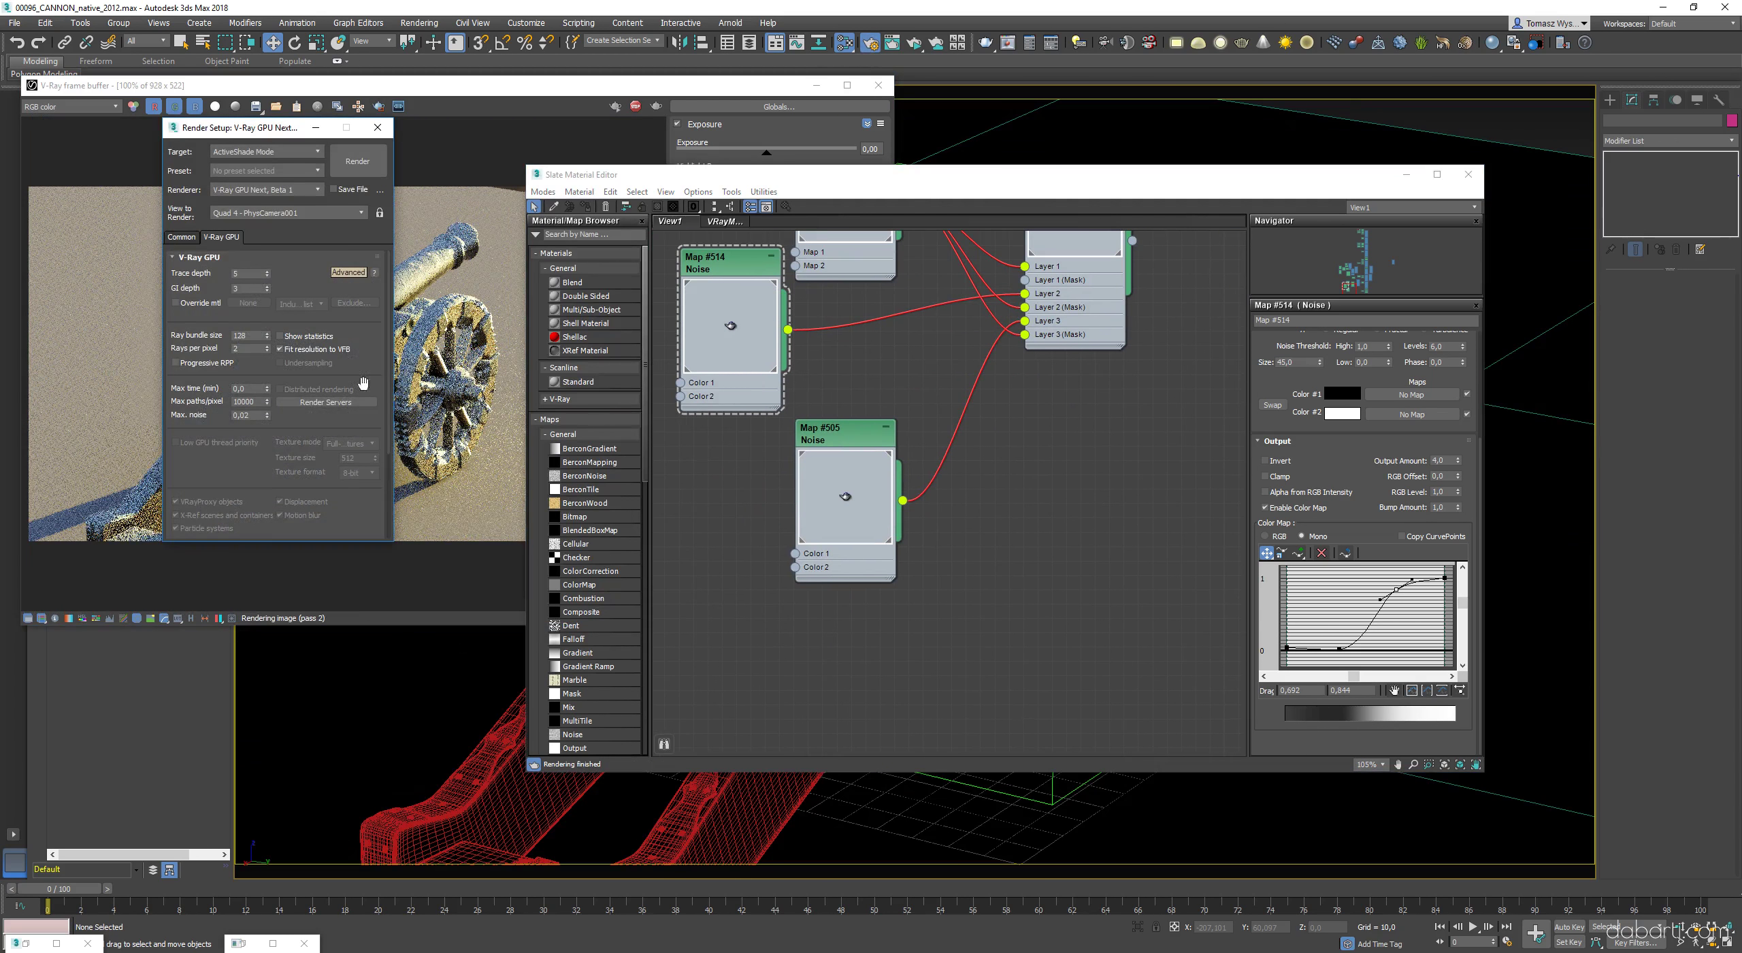
left_click(176, 289)
left_click(248, 289)
scroll(782, 354, "up", 3)
double_click(847, 349)
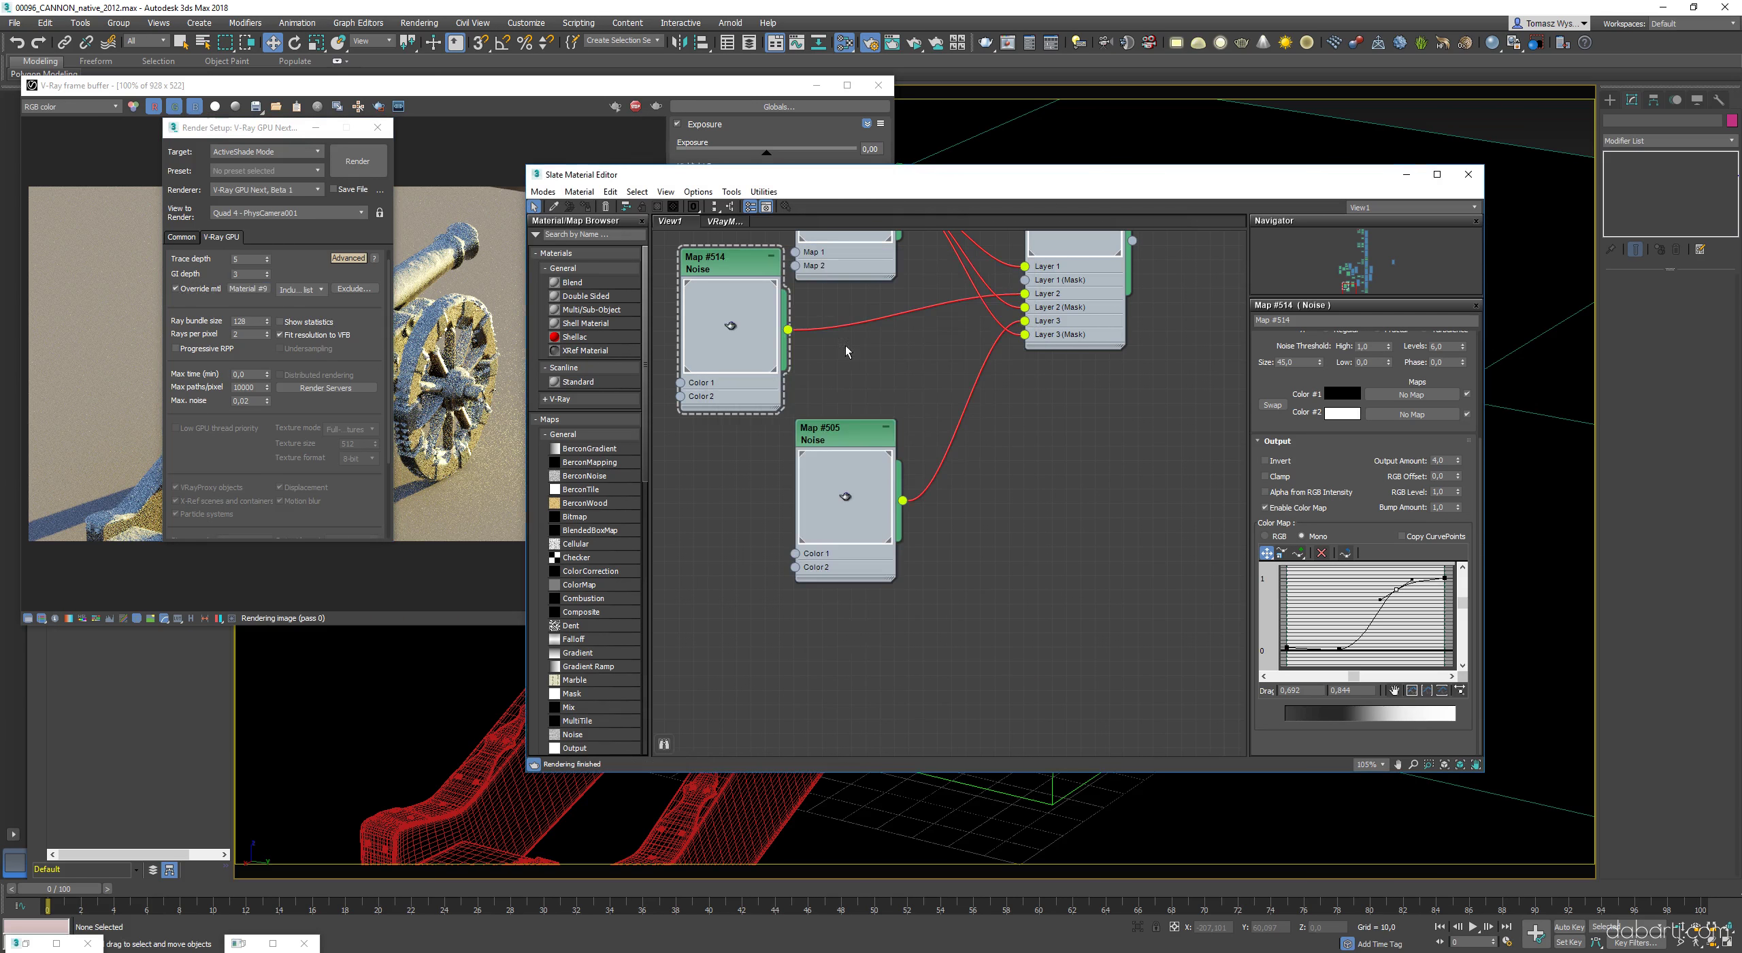
left_click_drag(238, 127, 1062, 117)
- Examine the displaced snow shapes on the whole cannon with the override material applied
left_click(301, 411)
scroll(301, 410, "up", 1)
scroll(301, 411, "down", 1)
scroll(314, 390, "up", 1)
scroll(320, 381, "down", 1)
scroll(347, 333, "up", 1)
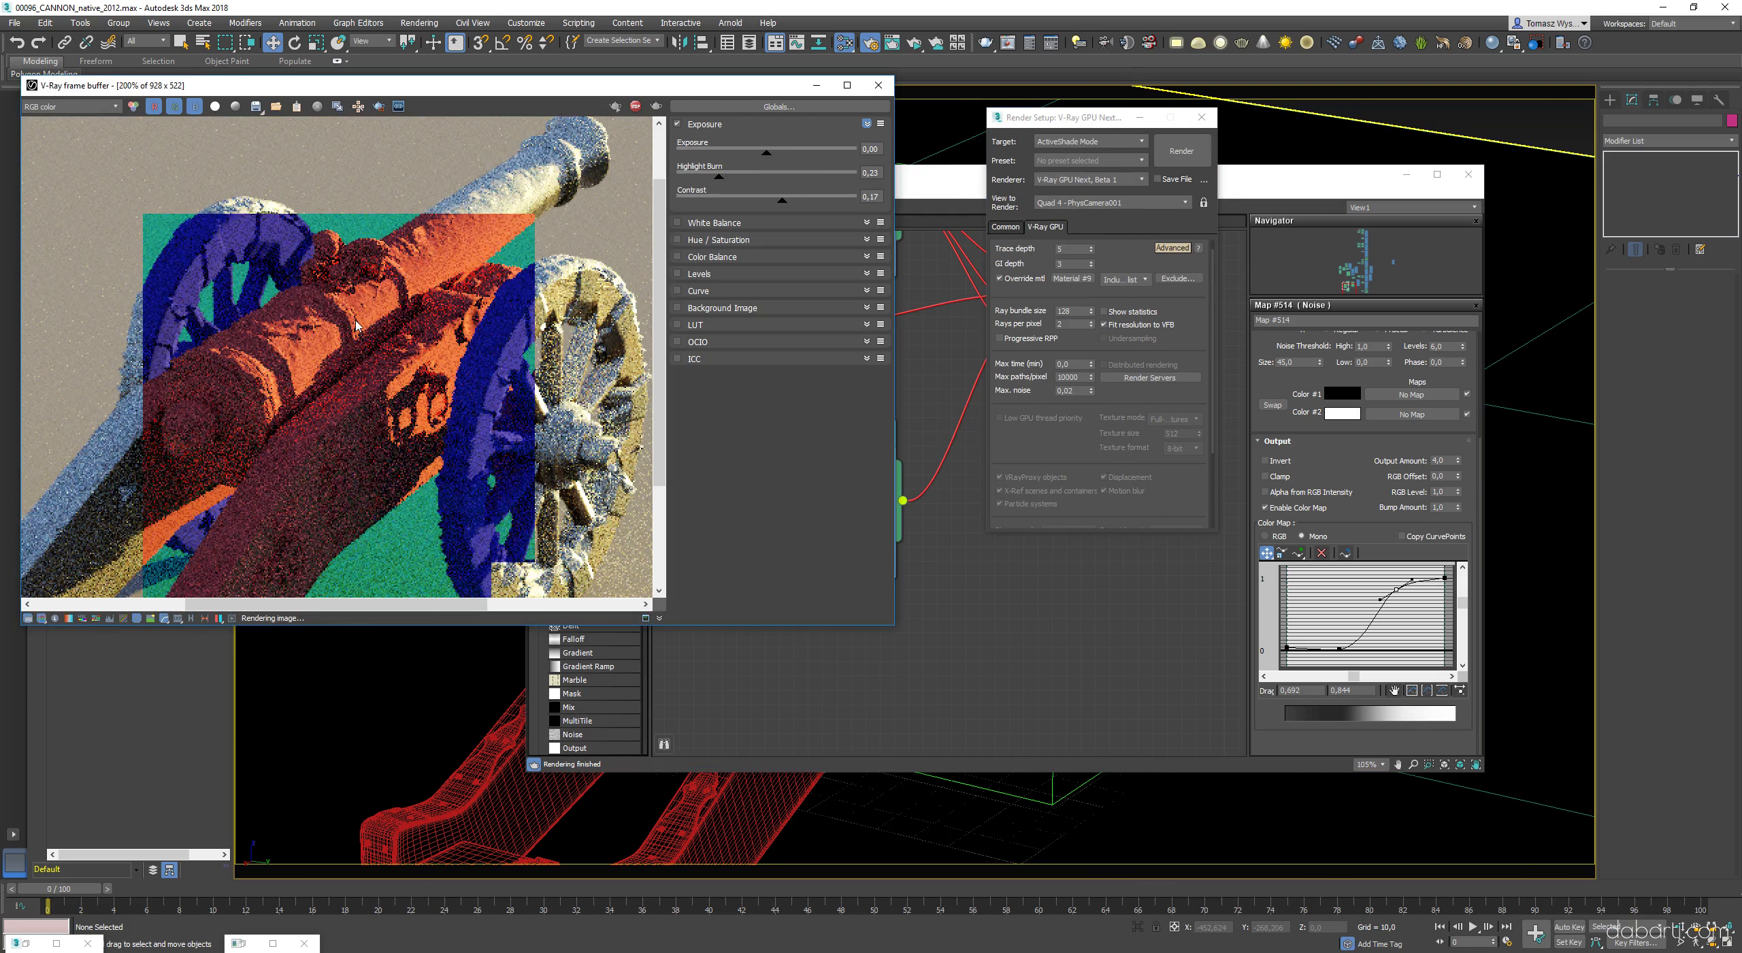
scroll(460, 328, "down", 1)
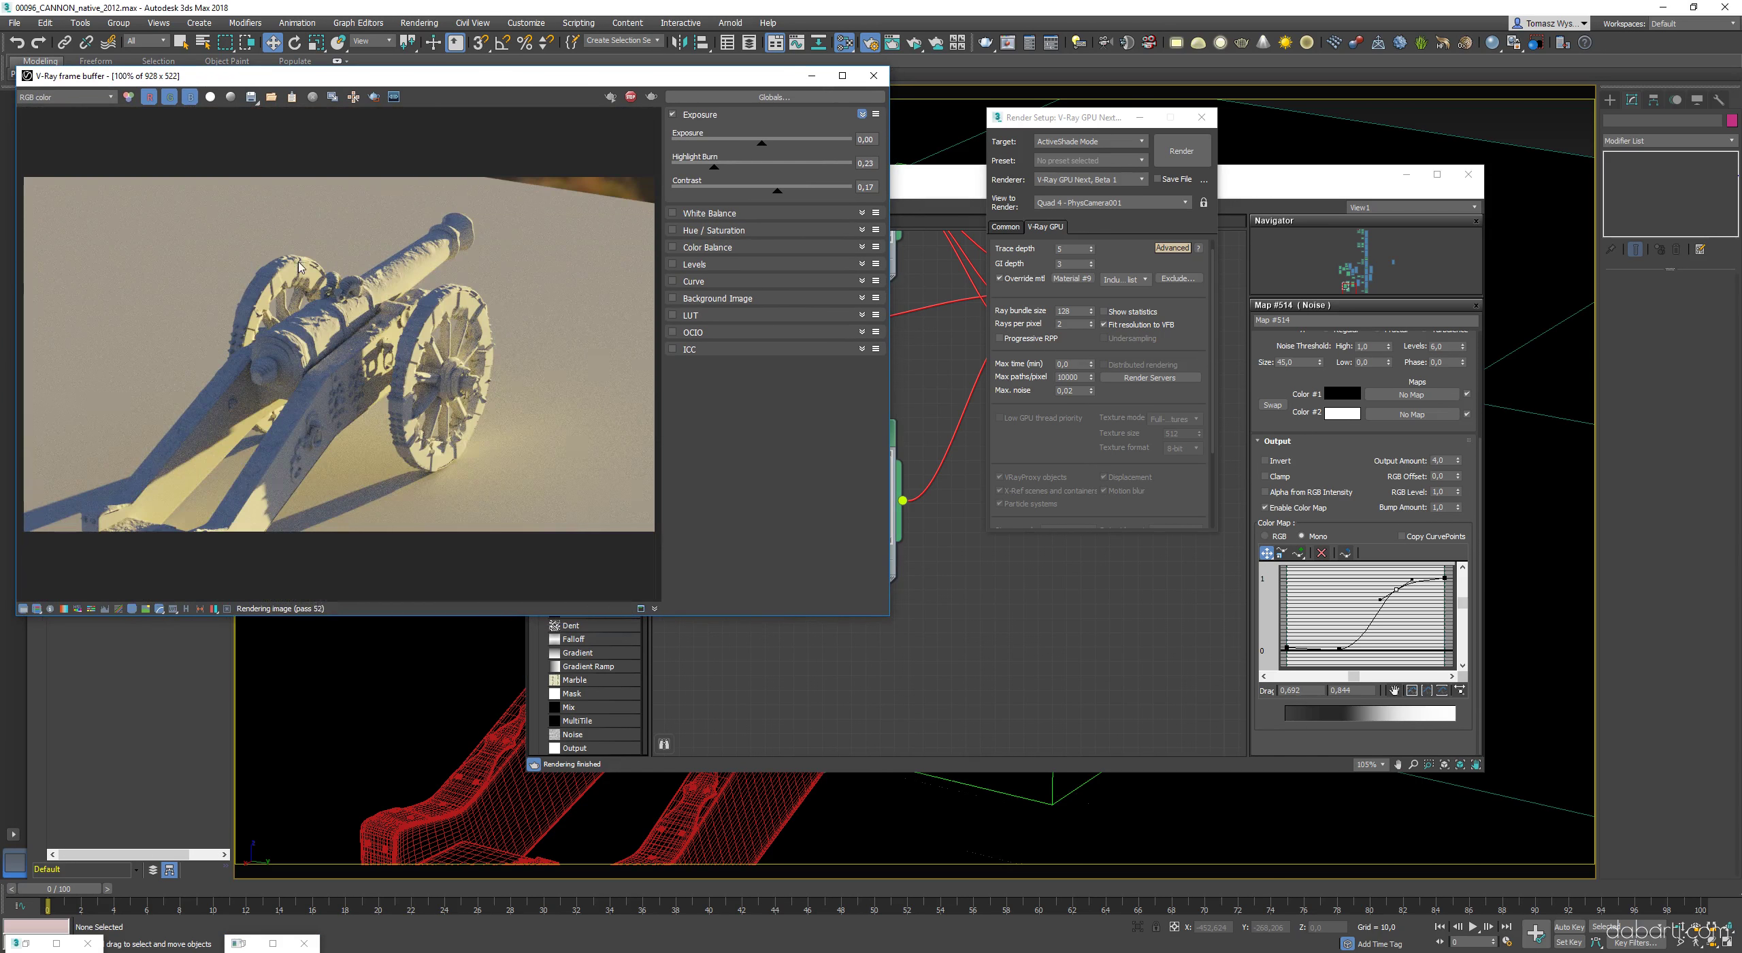
- Limit rendering to a region on the rear of the barrel and isolate the cannon body object
left_click_drag(314, 388, 403, 407)
left_click(490, 789)
left_click(1138, 927)
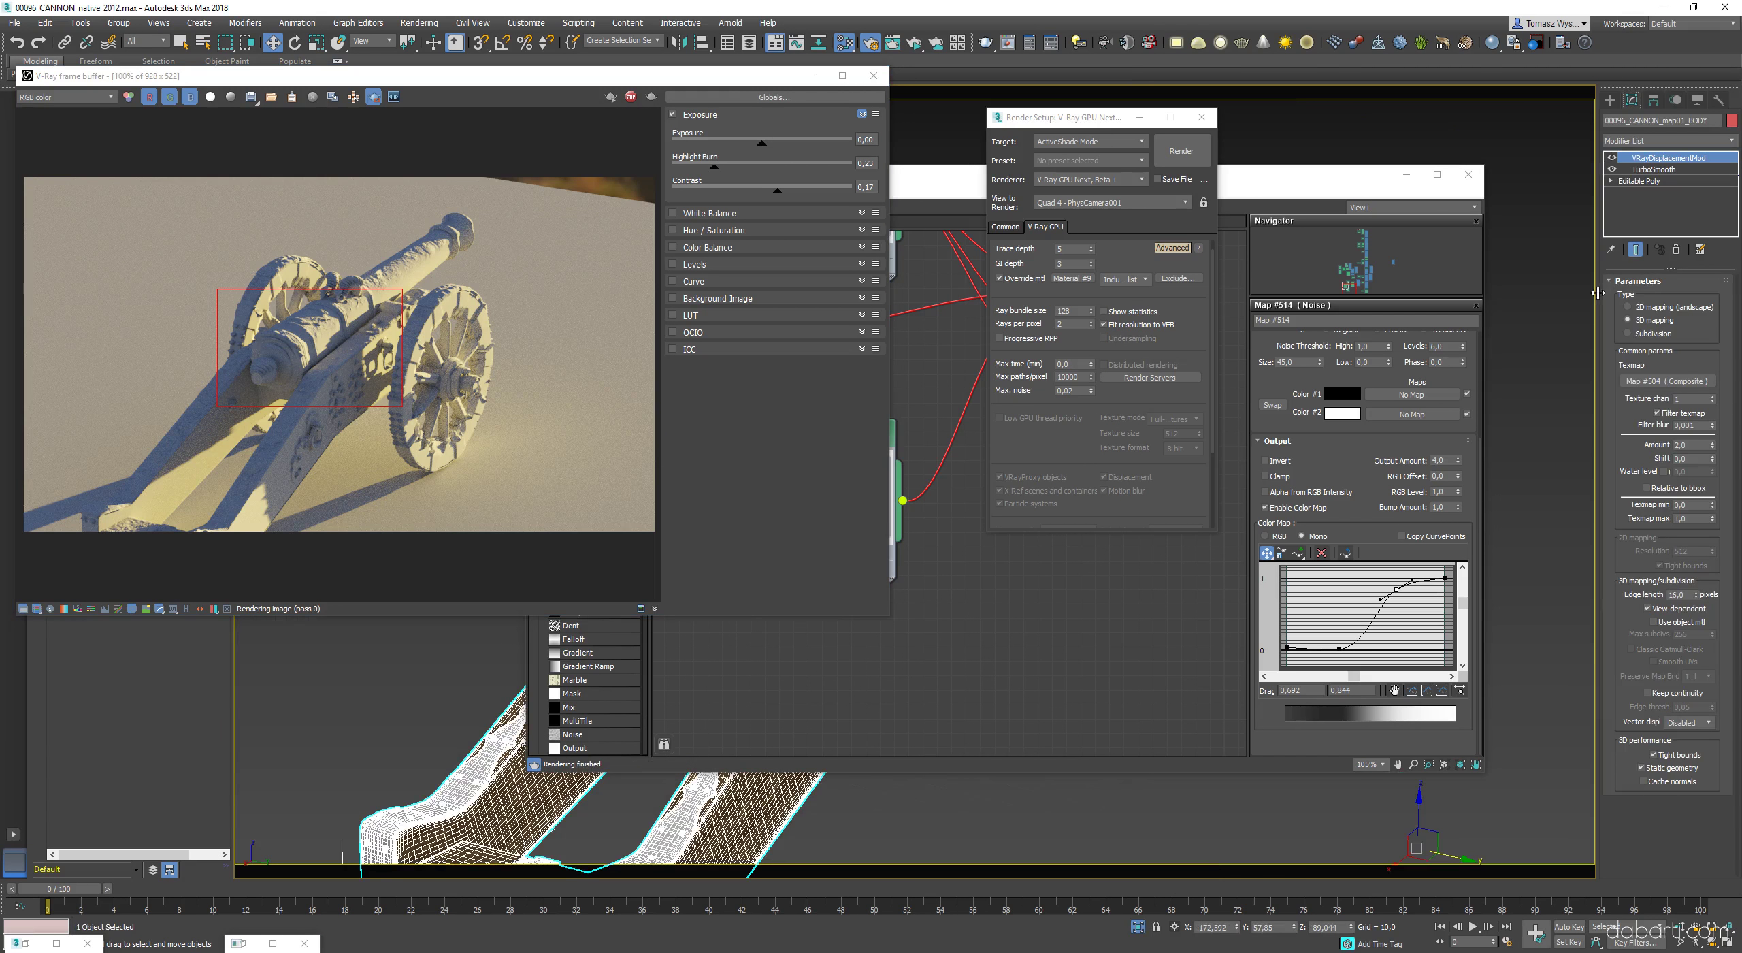
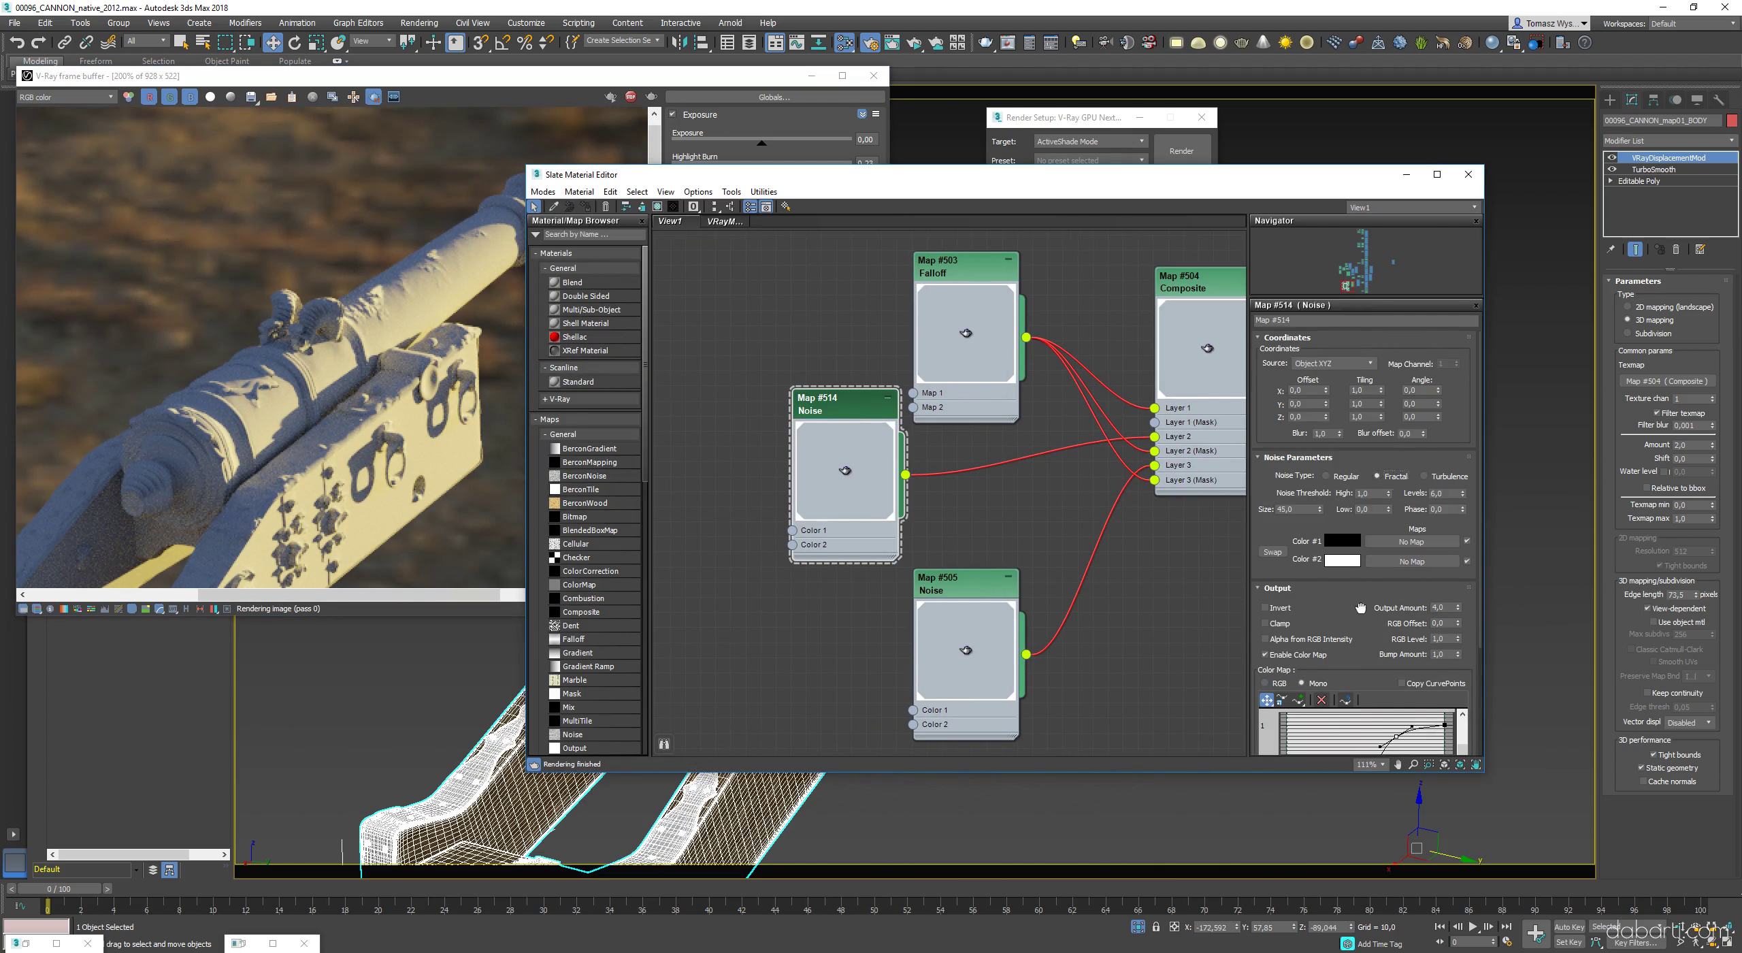
- Set the Levels of the Noise map feeding Layer 2 to 2 and check the displaced render
scroll(1361, 608, "down", 2)
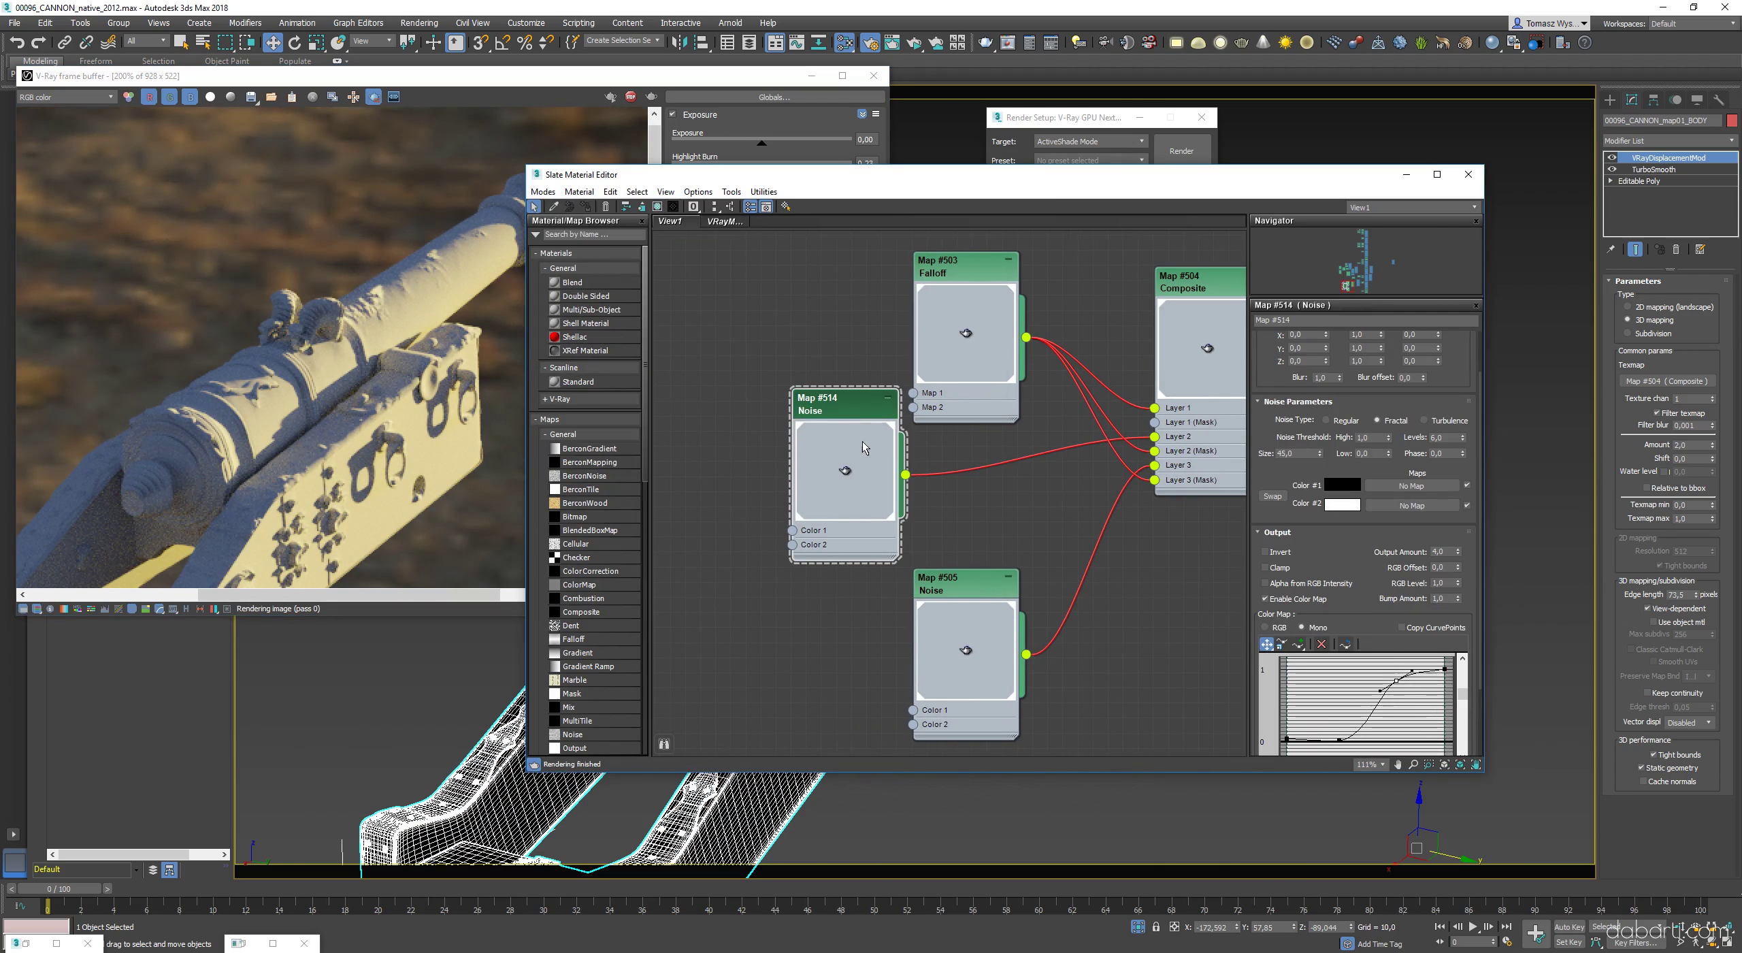
left_click(370, 422)
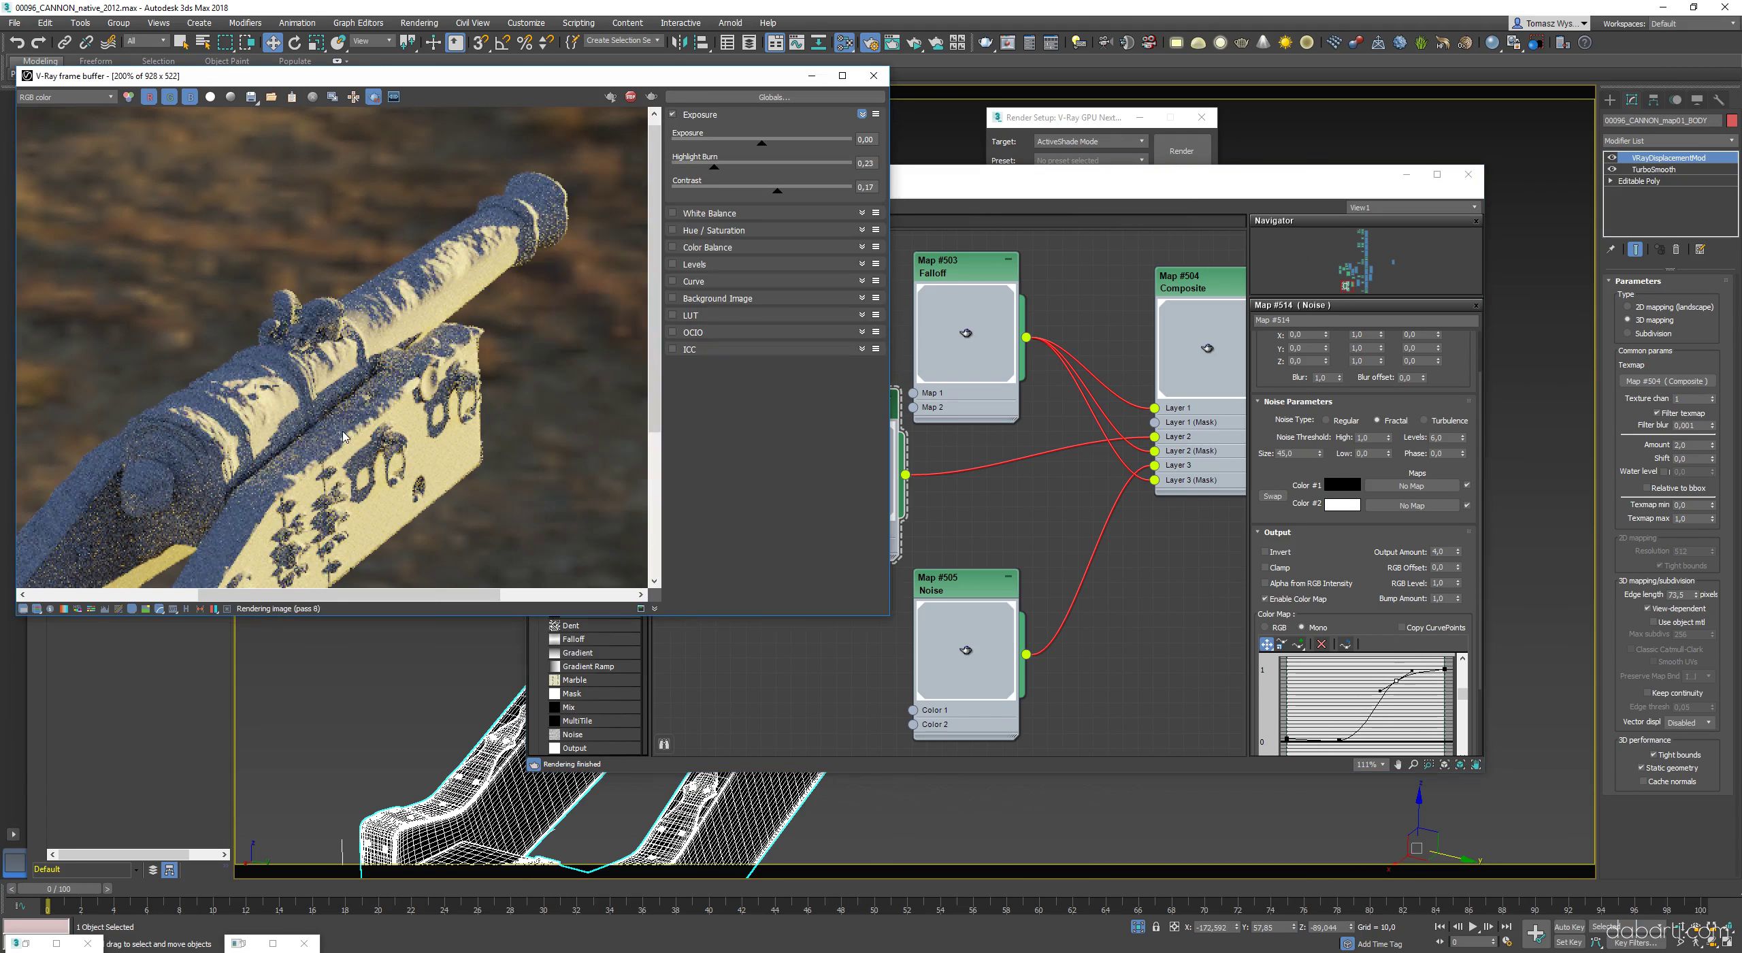
middle_click_drag(1010, 520, 999, 522)
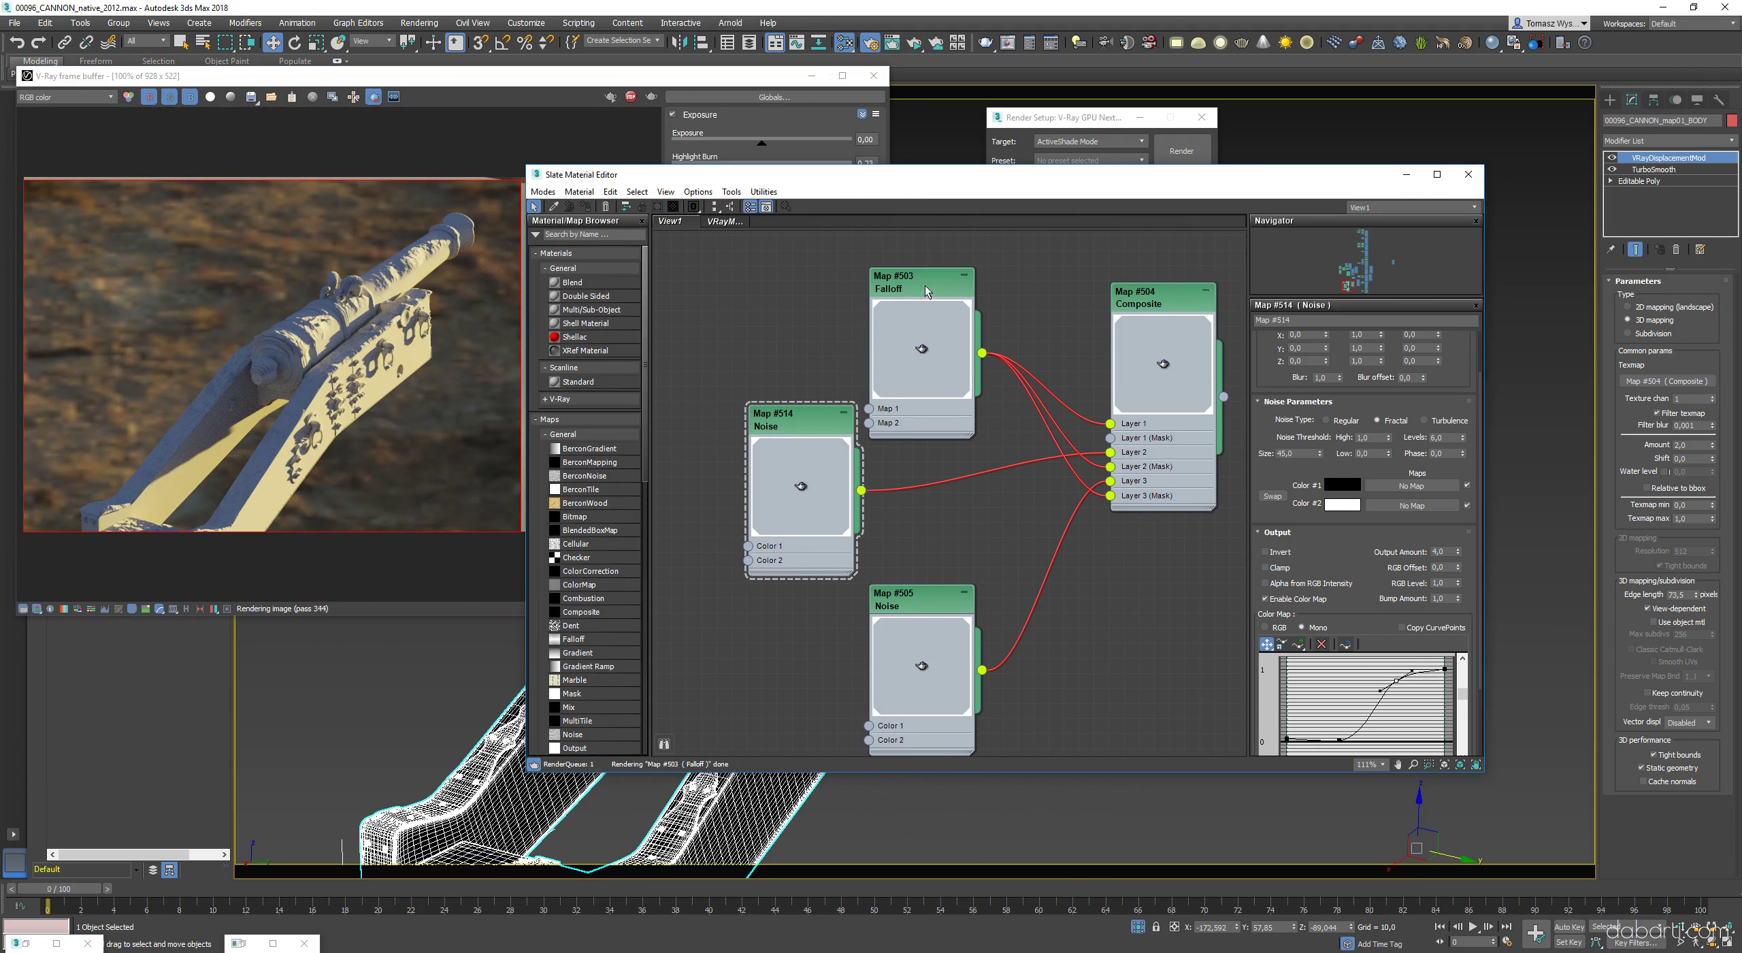
double_click(927, 290)
double_click(806, 421)
double_click(1456, 495)
type("2")
key("Return")
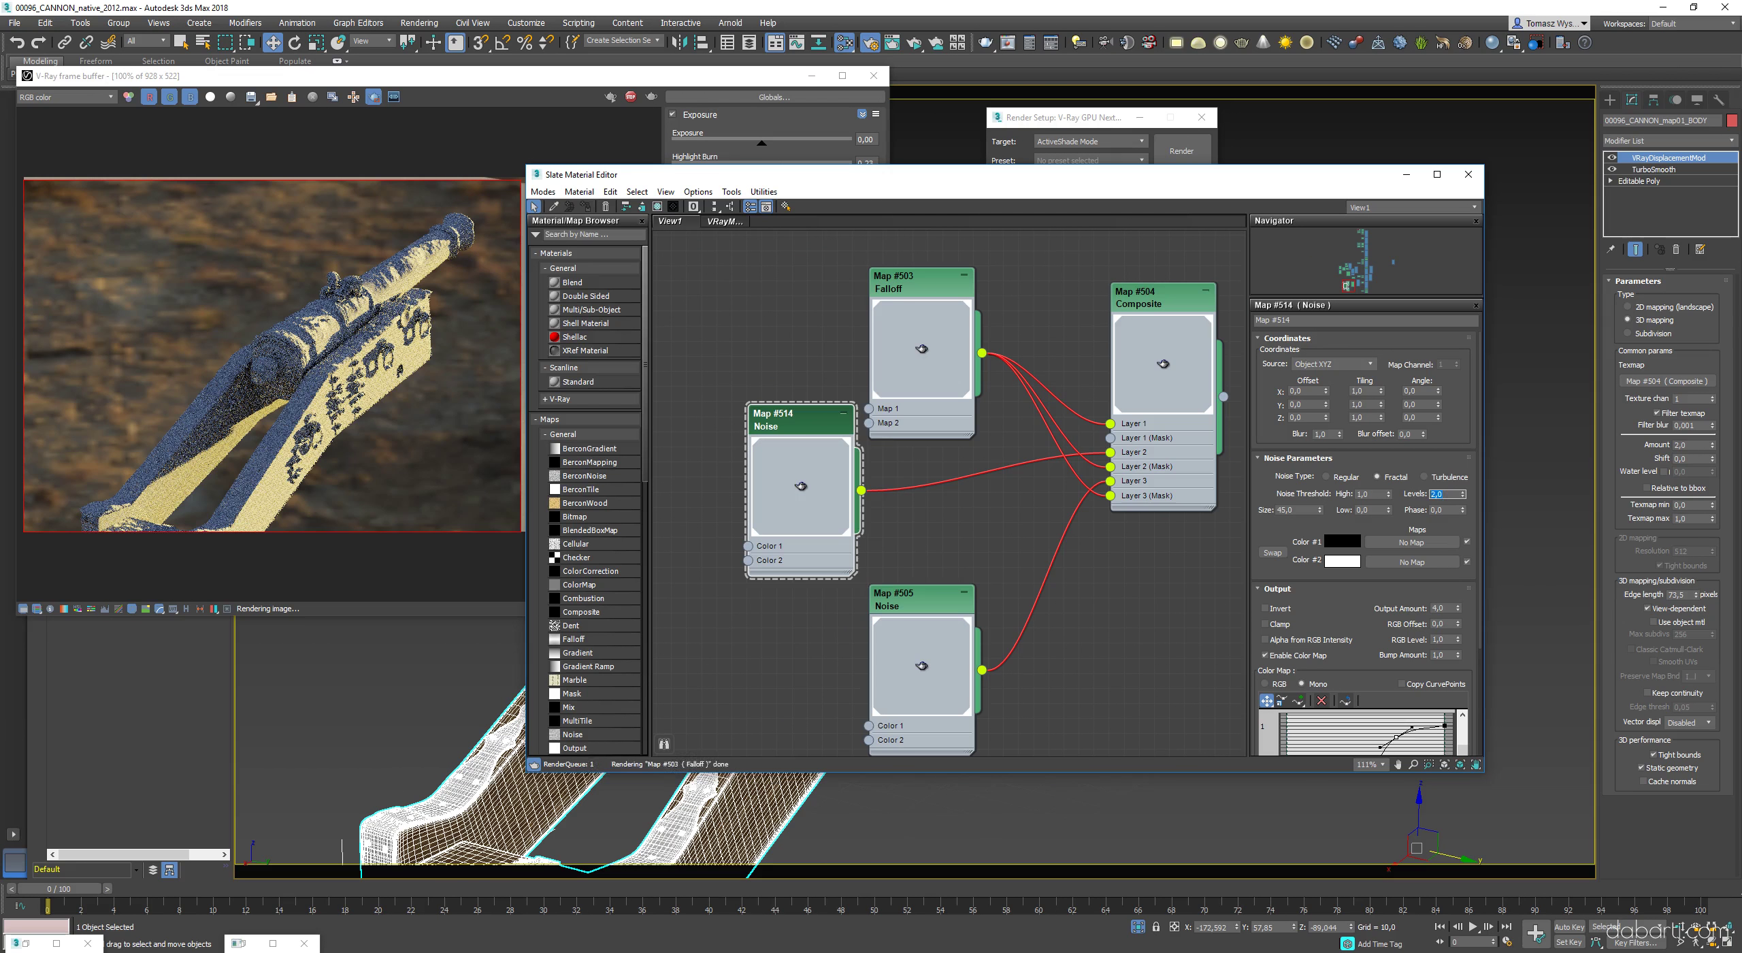
left_click(416, 245)
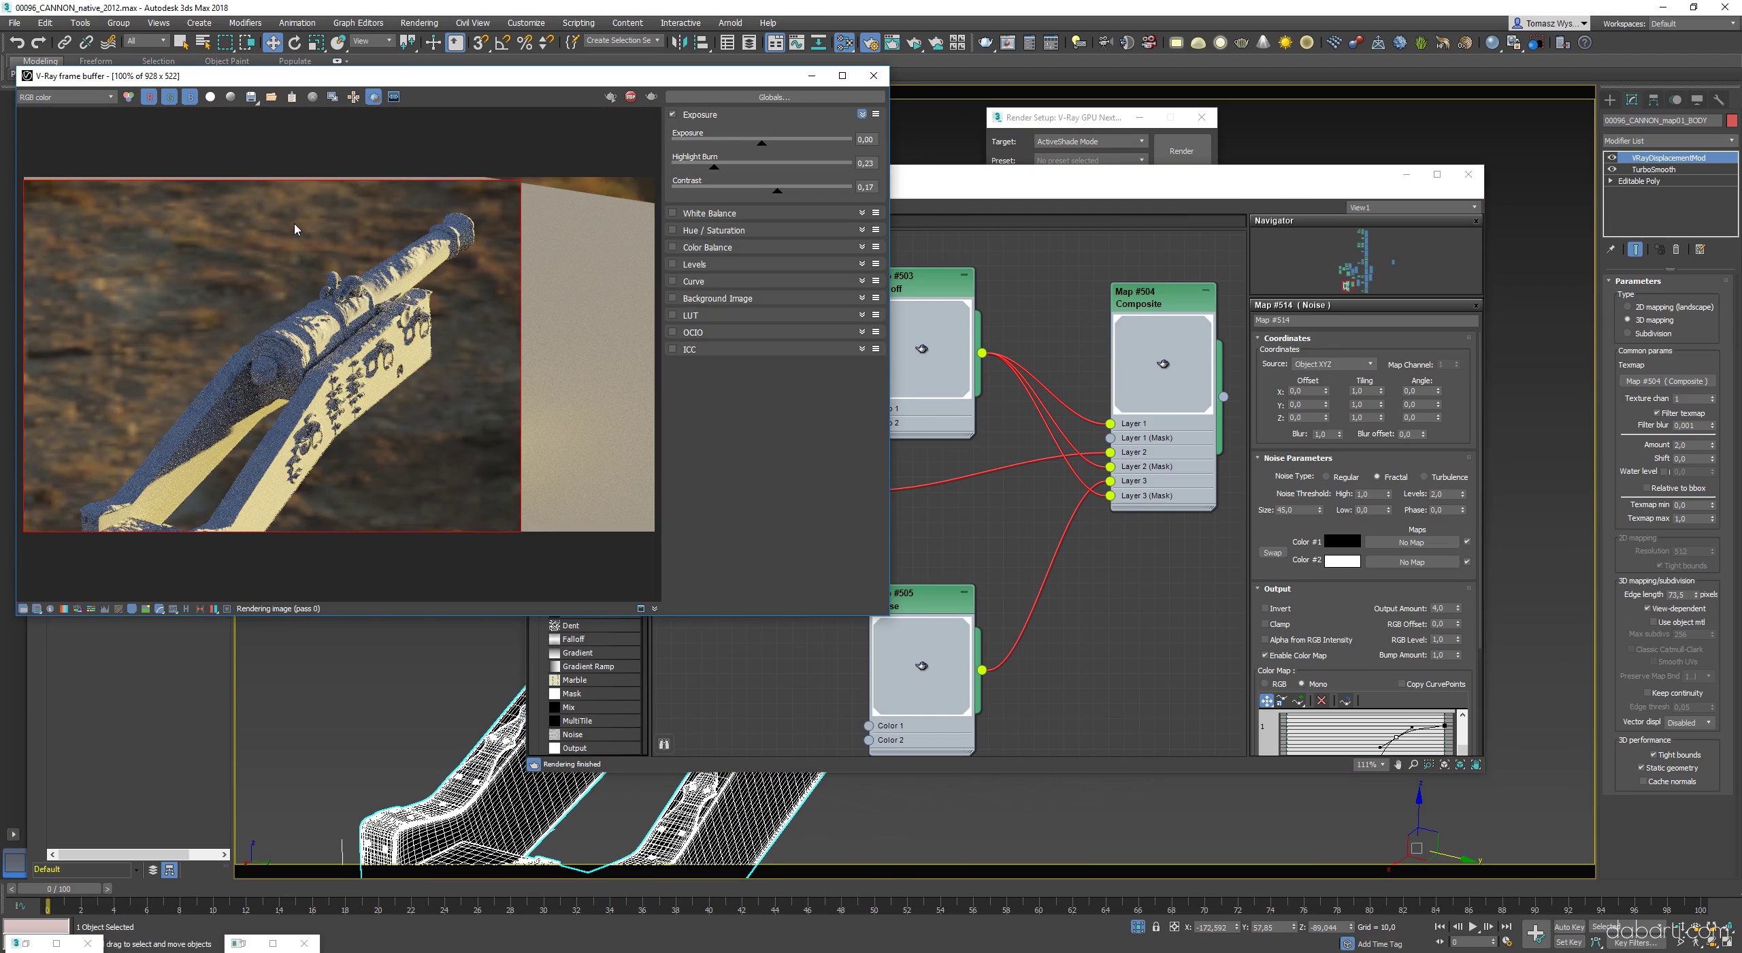
- Replace the Noise map in the Composite map's Layer 2 with a BerconNoise map
left_click(950, 497)
left_click(778, 454)
key("Delete")
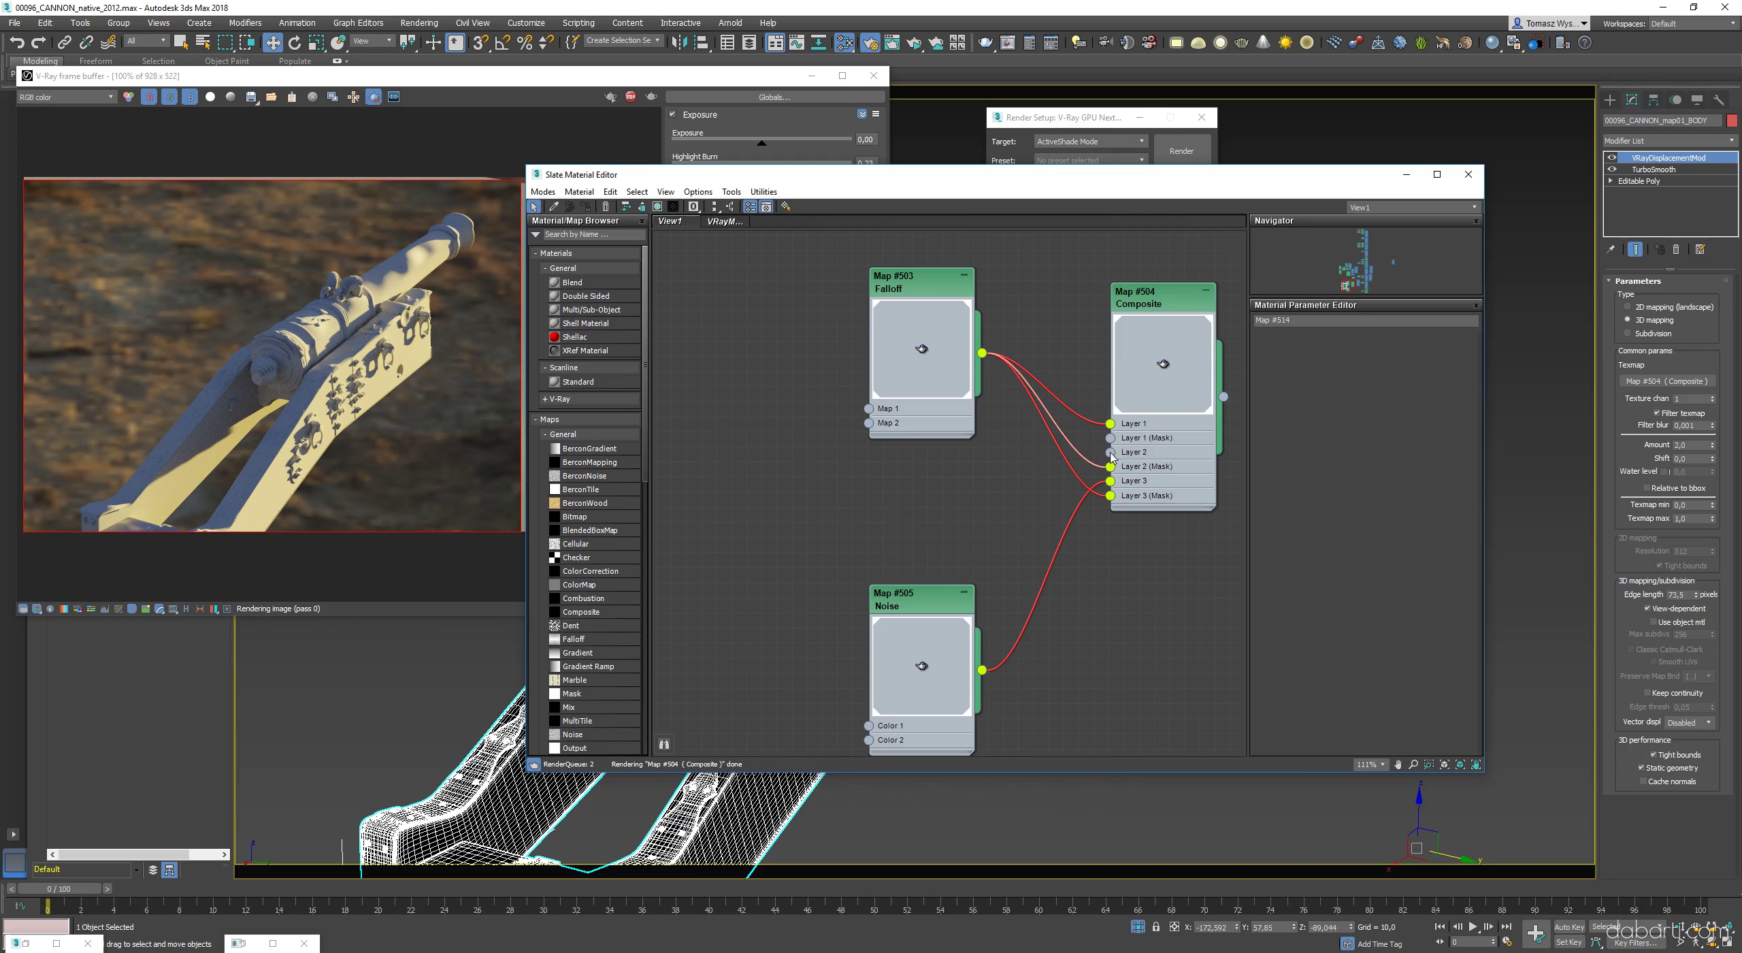
left_click(1018, 536)
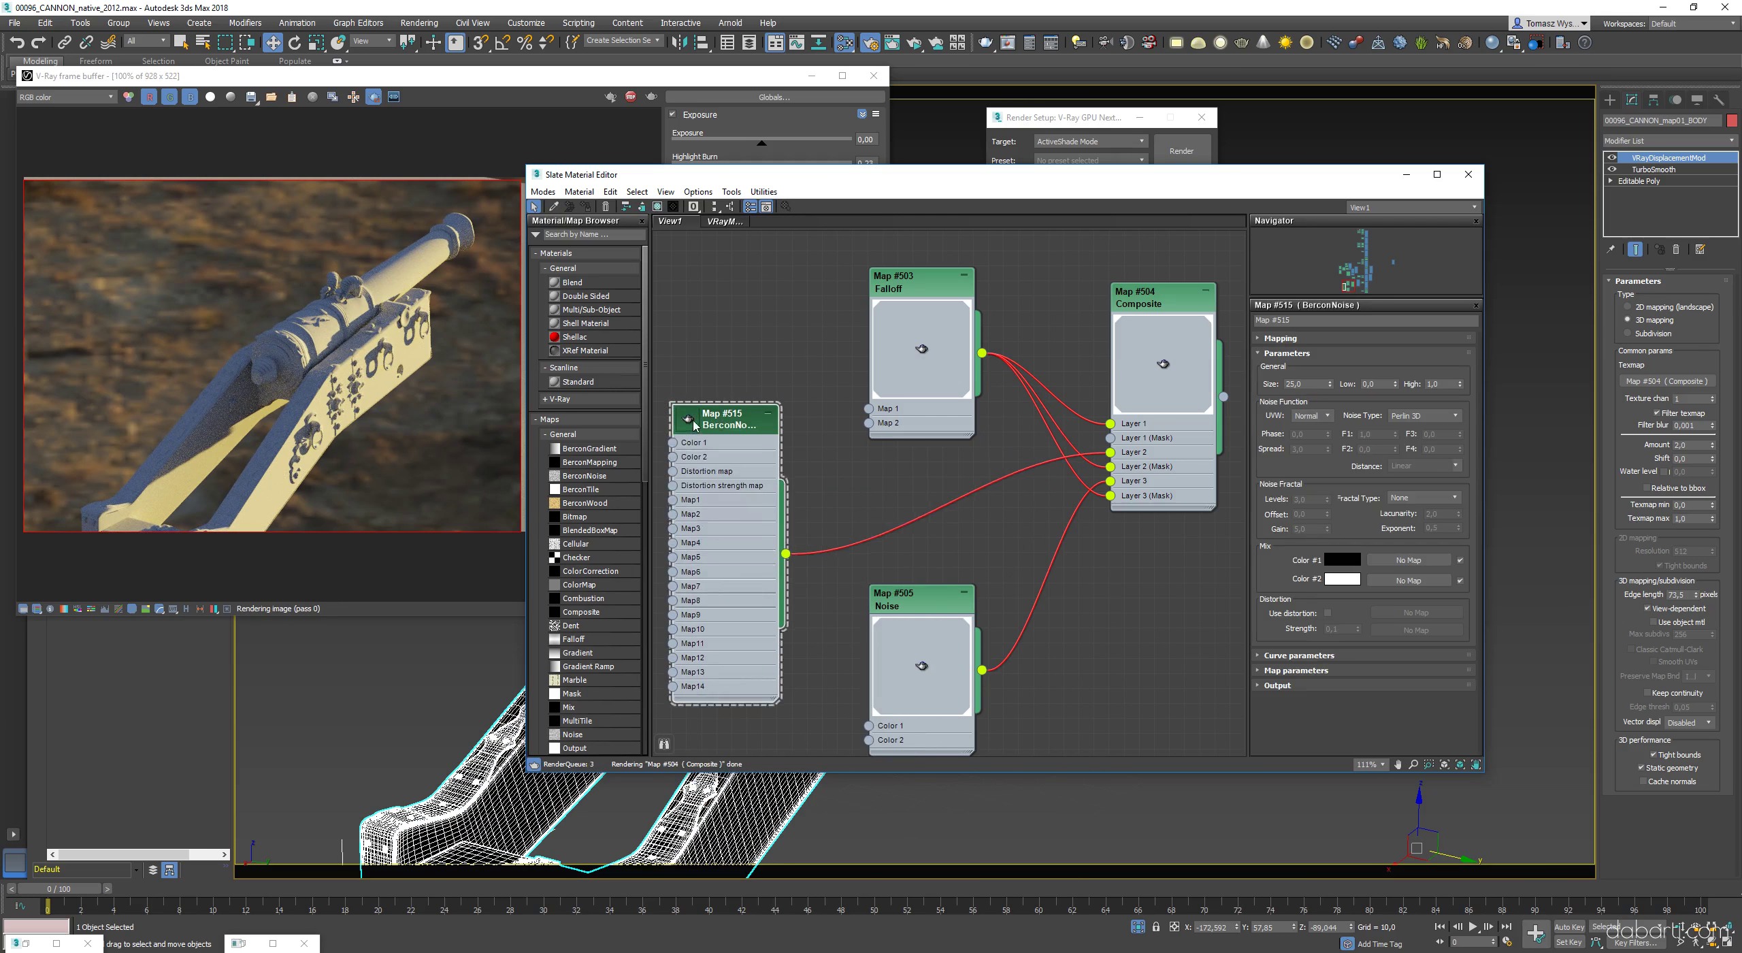
- Set the BerconNoise type to Worley (Voronoi) and limit rendering to a region around the barrel
left_click(1414, 429)
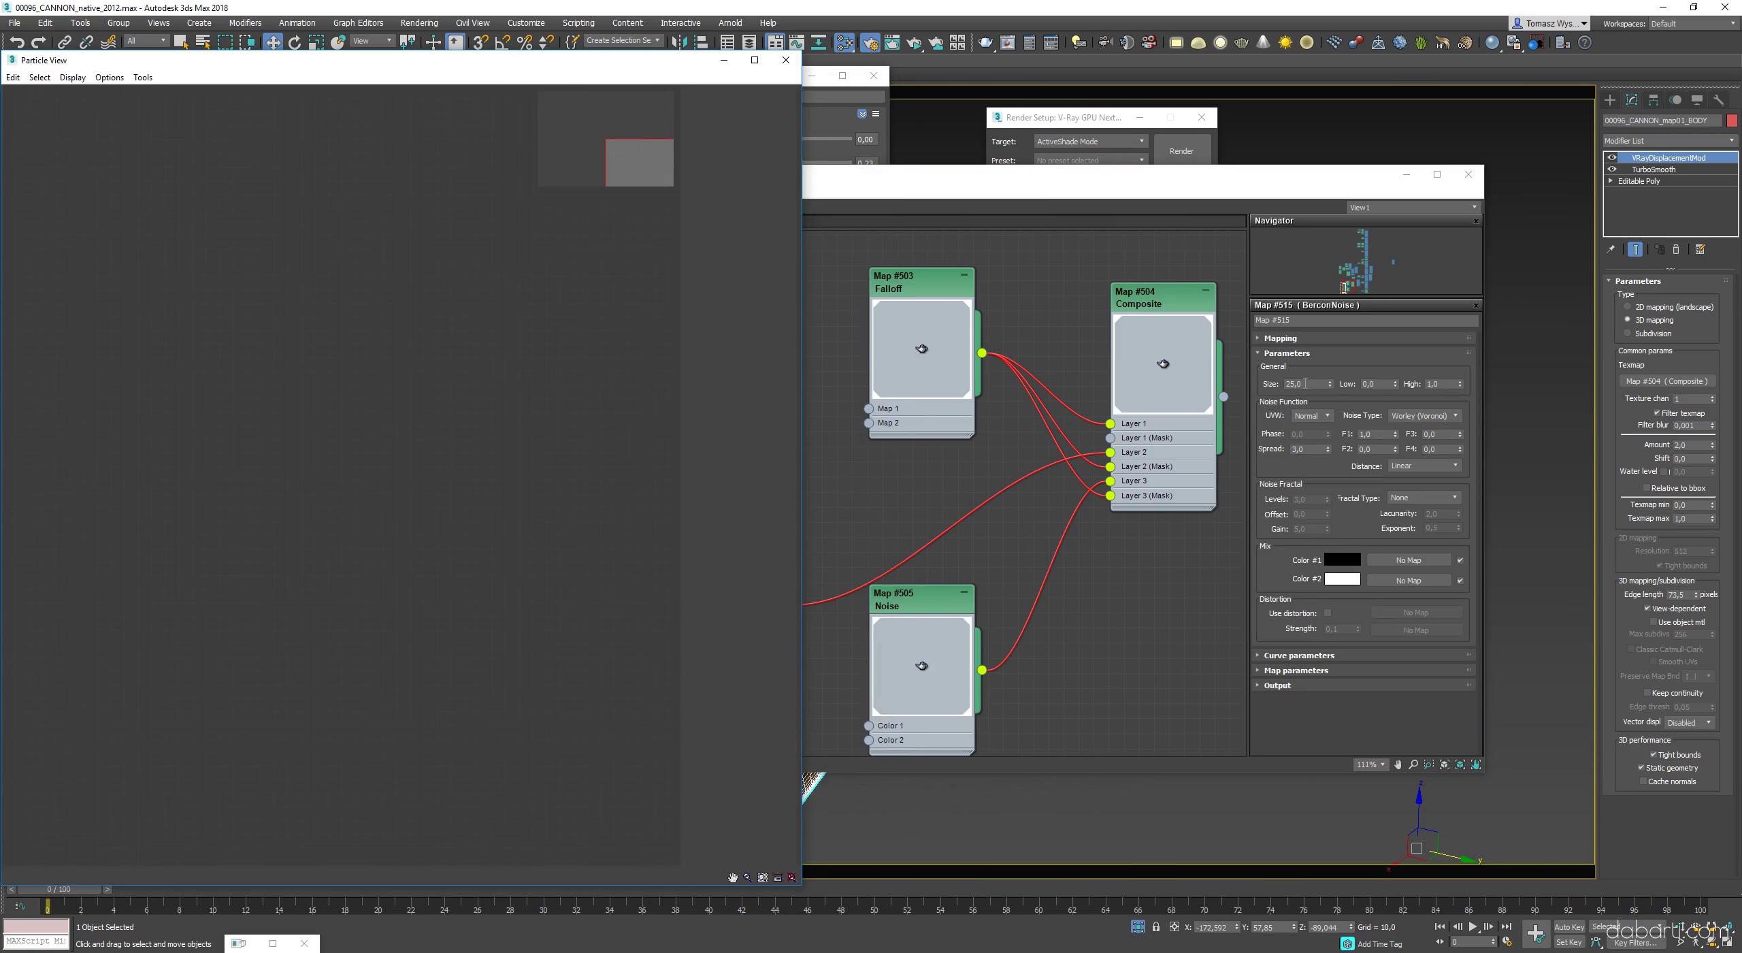
left_click_drag(1330, 360, 1329, 347)
left_click(394, 305)
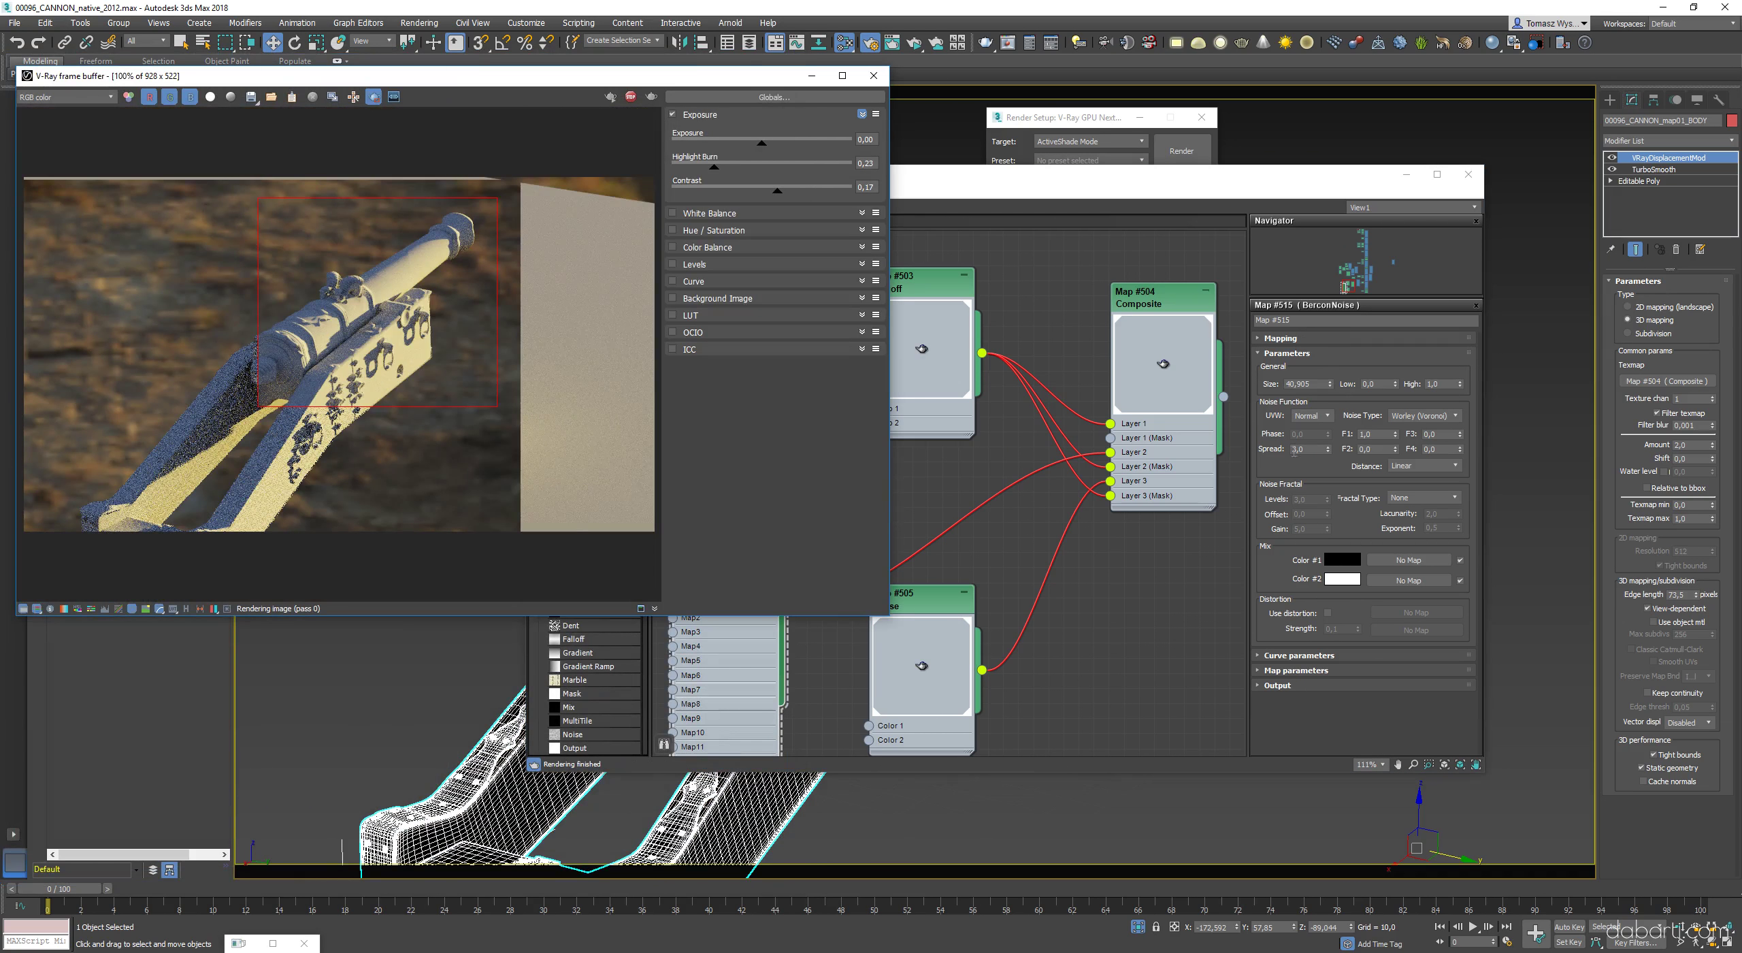
- Set the BerconNoise size to 5 and swap its colors to white for color 1 and black for color 2
left_click(1300, 384)
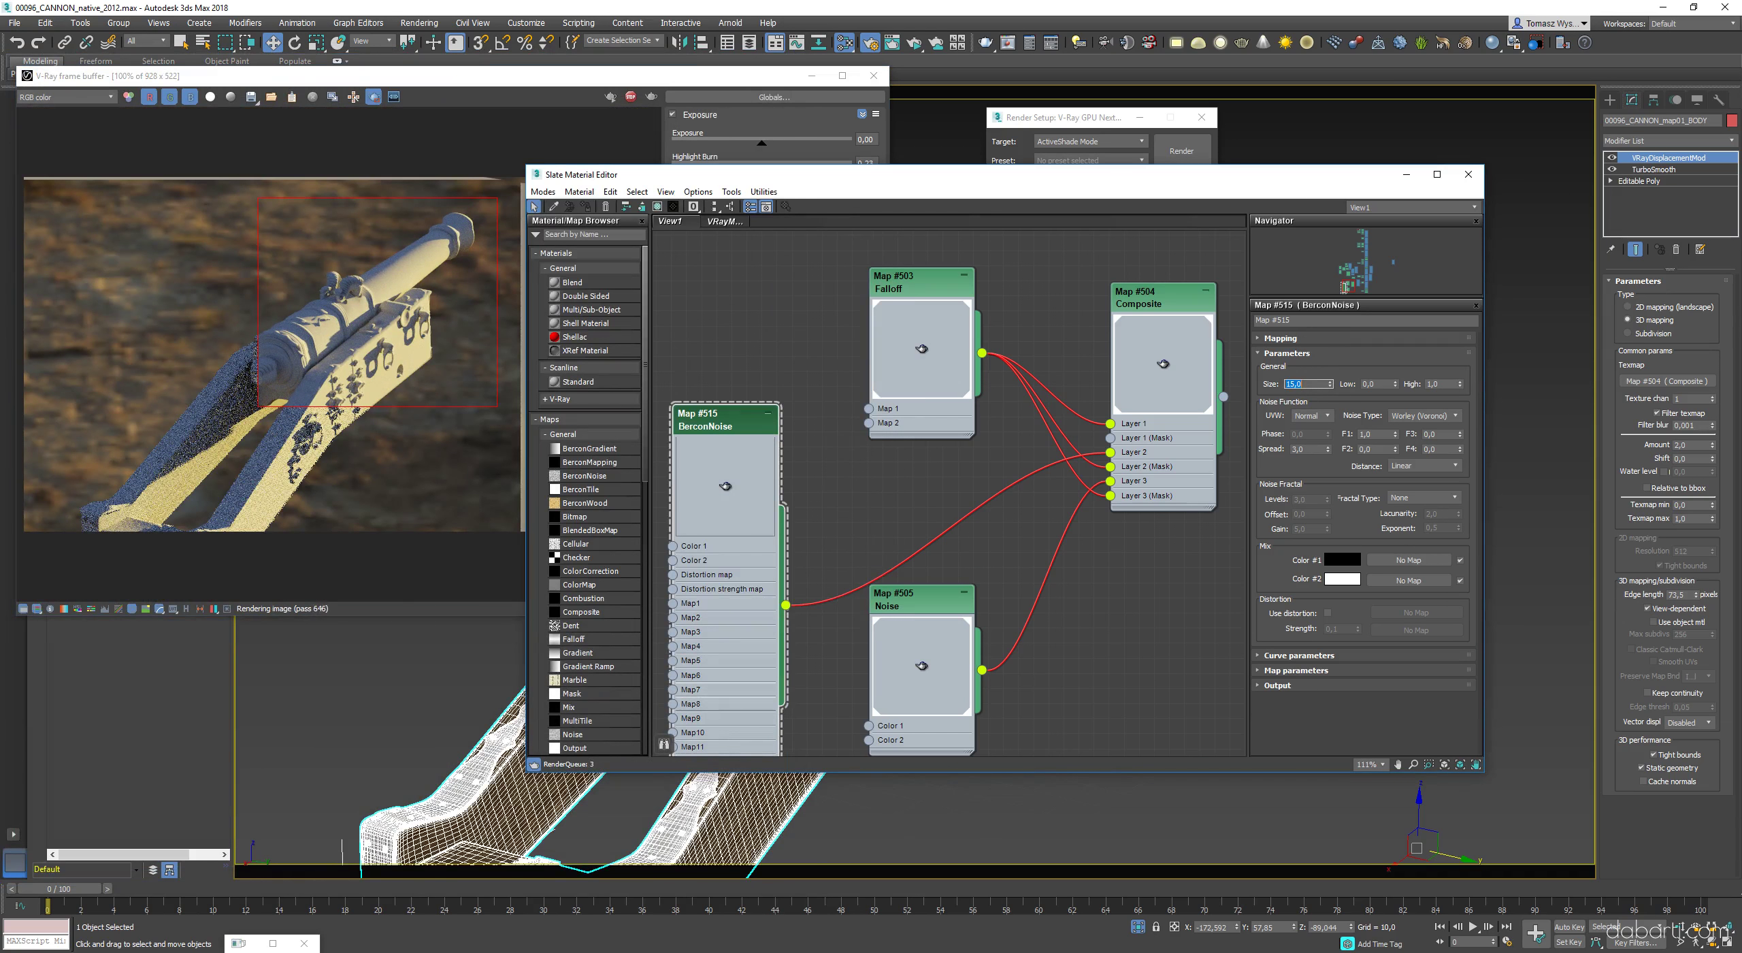
left_click(412, 271)
scroll(412, 271, "up", 1)
scroll(413, 271, "down", 1)
scroll(413, 271, "up", 1)
middle_click_drag(411, 272, 438, 278)
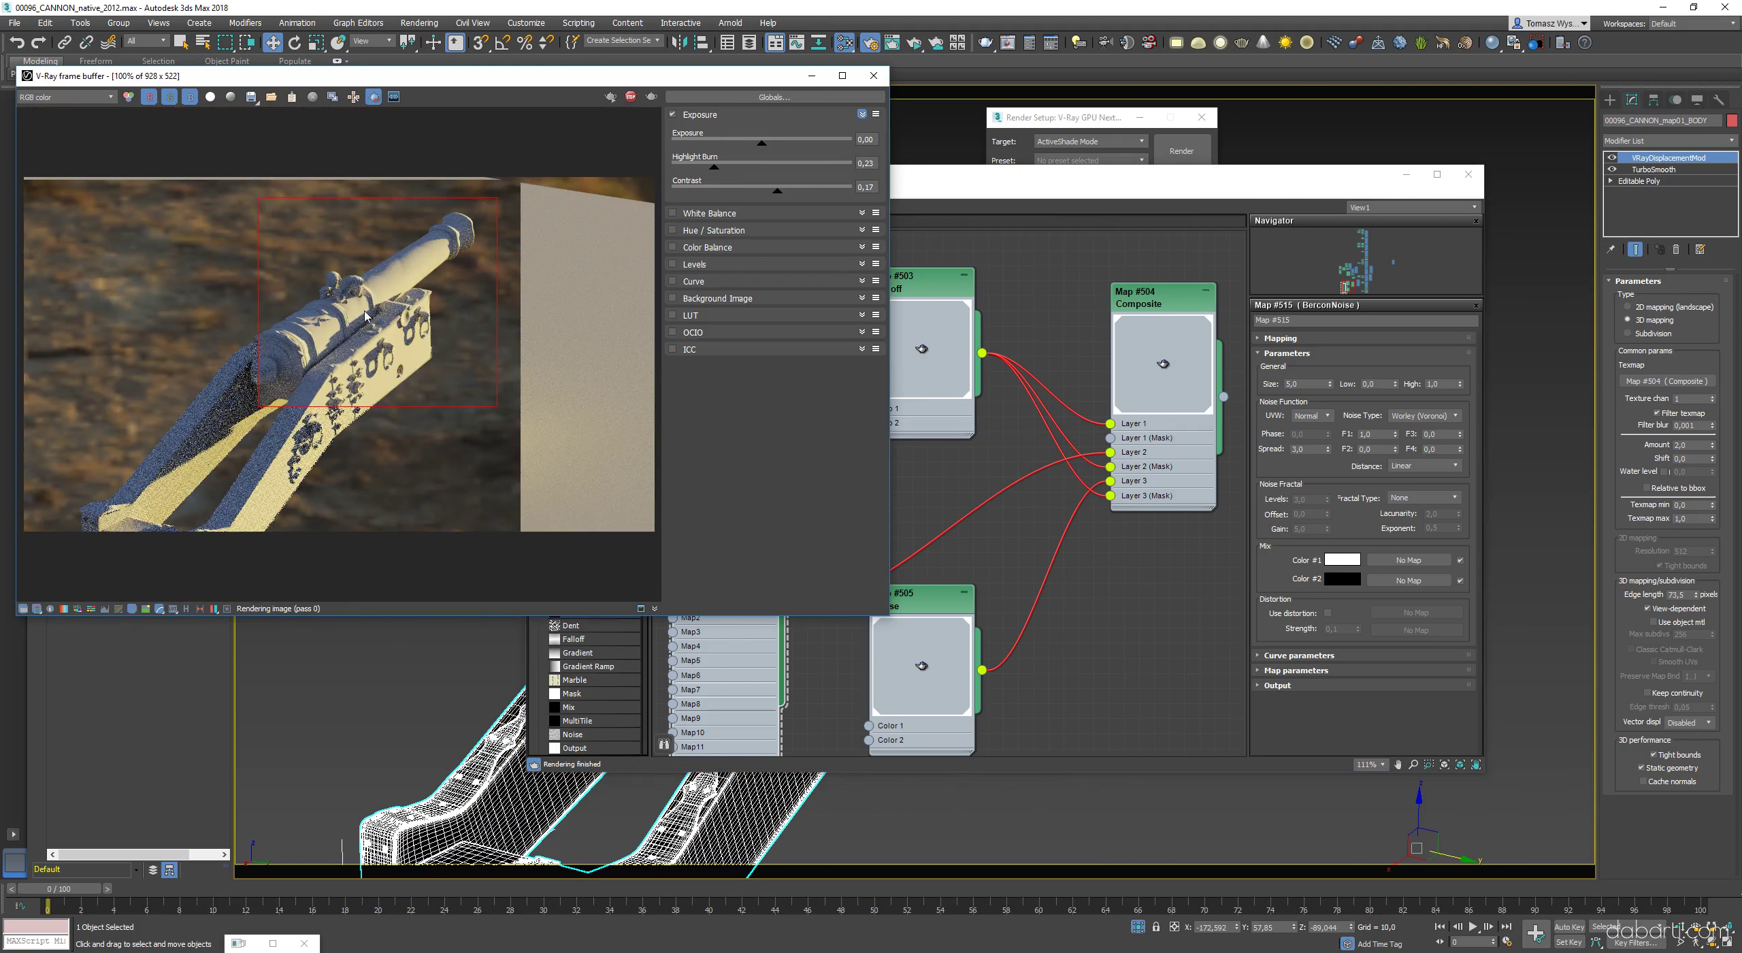
scroll(364, 317, "up", 1)
scroll(381, 285, "up", 1)
scroll(380, 265, "down", 1)
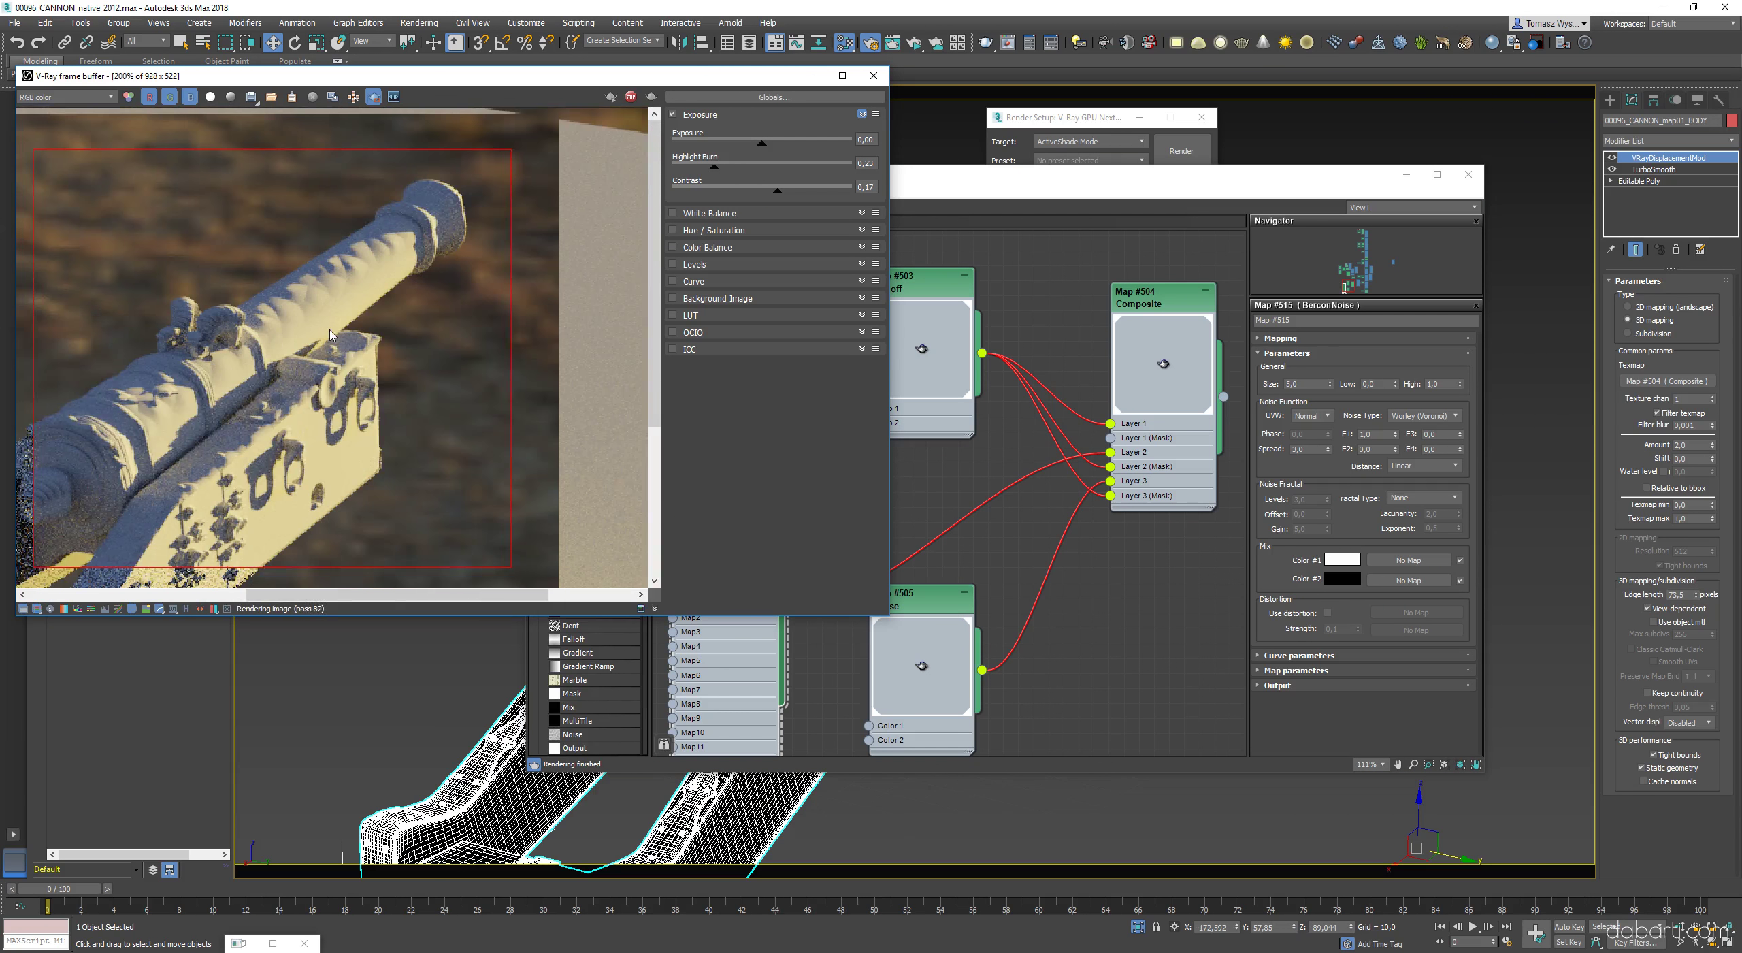
middle_click_drag(380, 264, 456, 260)
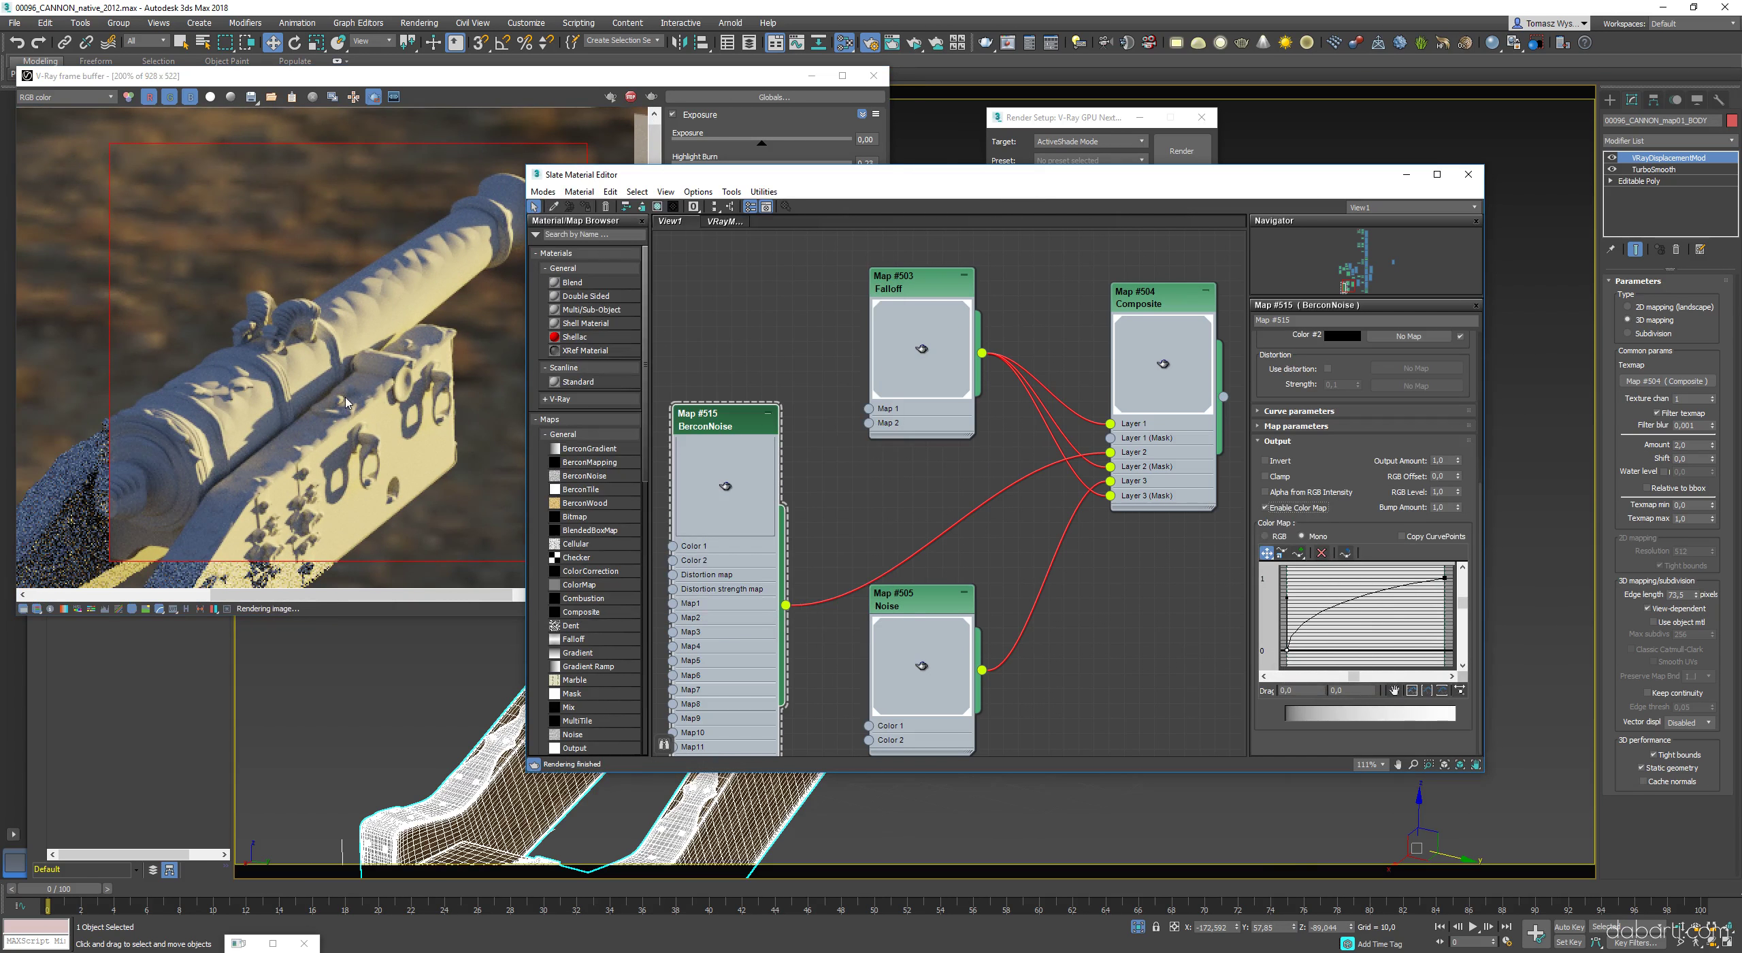
- Enable the BerconNoise output color map and bend its curve upward into a steep early rise
left_click(345, 401)
middle_click_drag(304, 339, 361, 296)
scroll(361, 296, "up", 1)
scroll(479, 243, "down", 2)
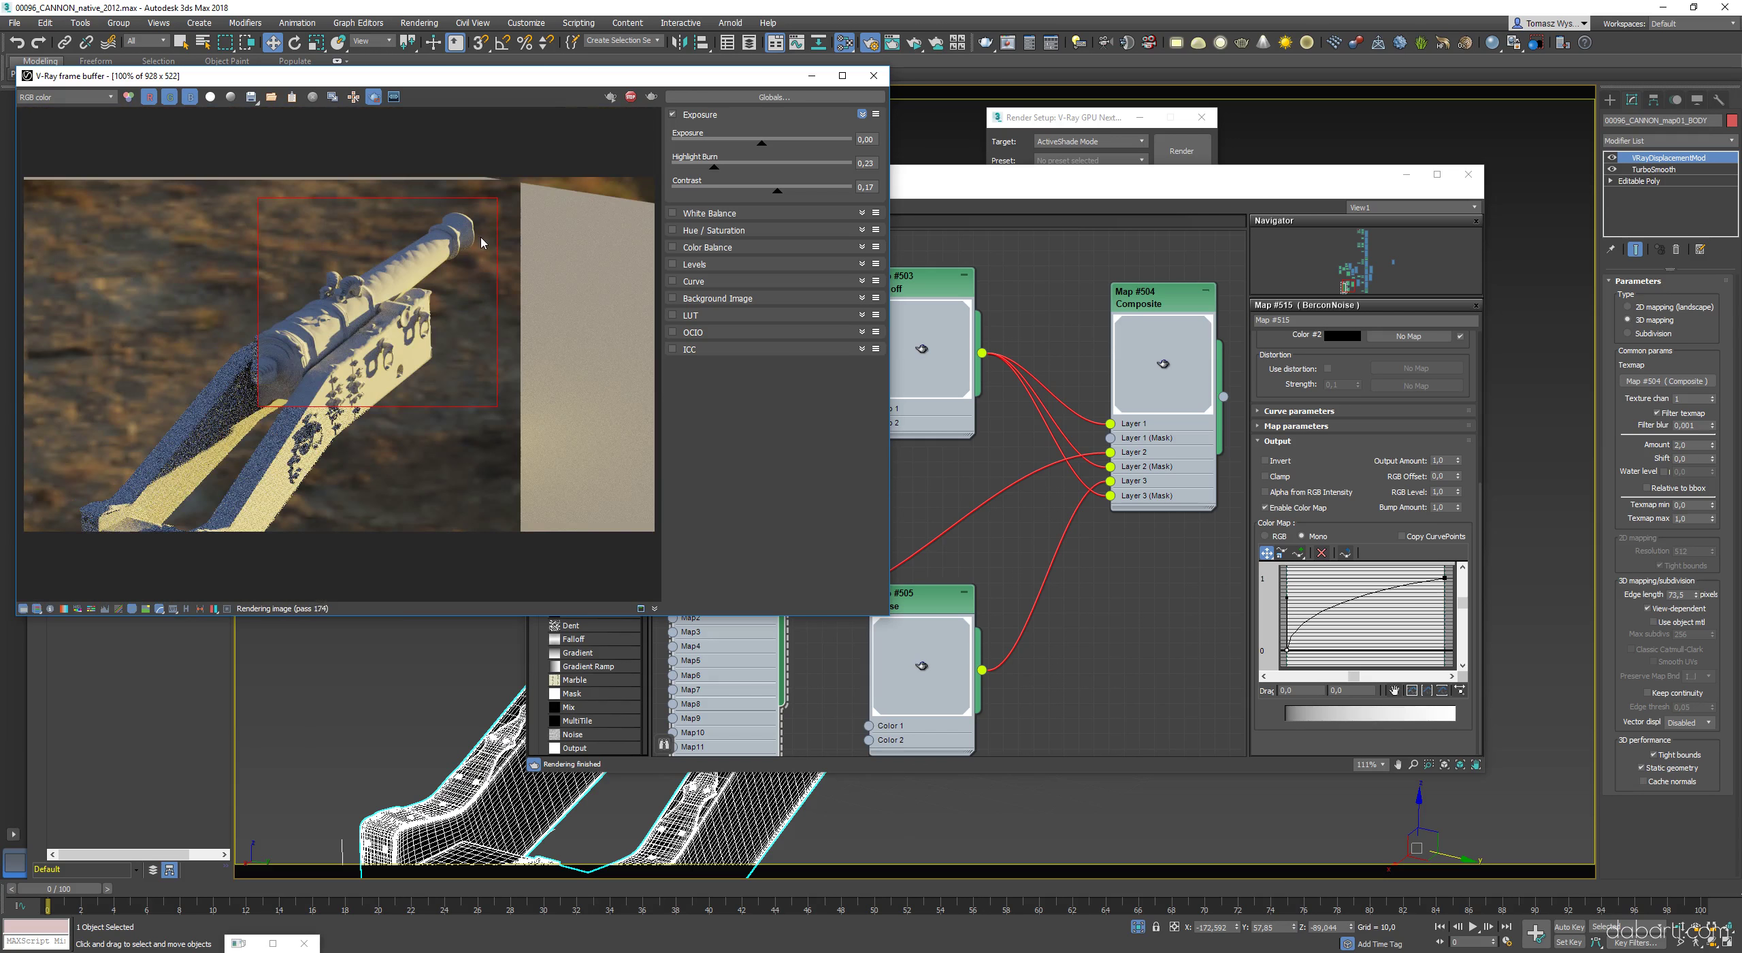
left_click(1291, 602)
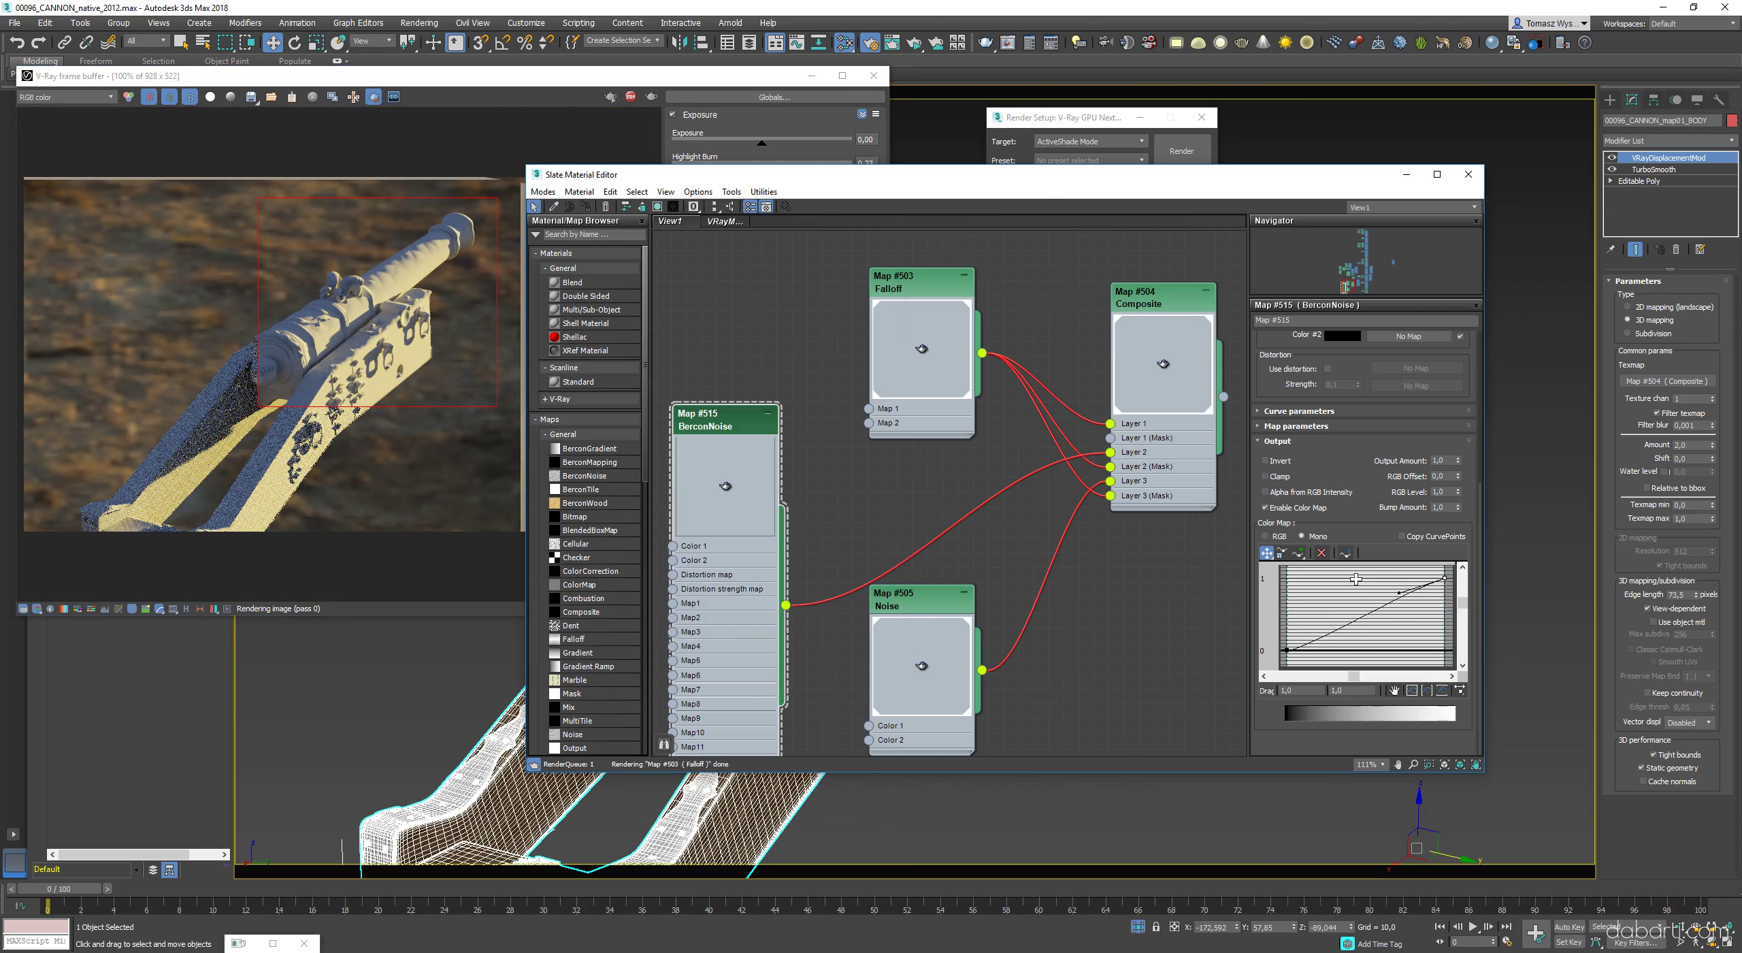
left_click(308, 258)
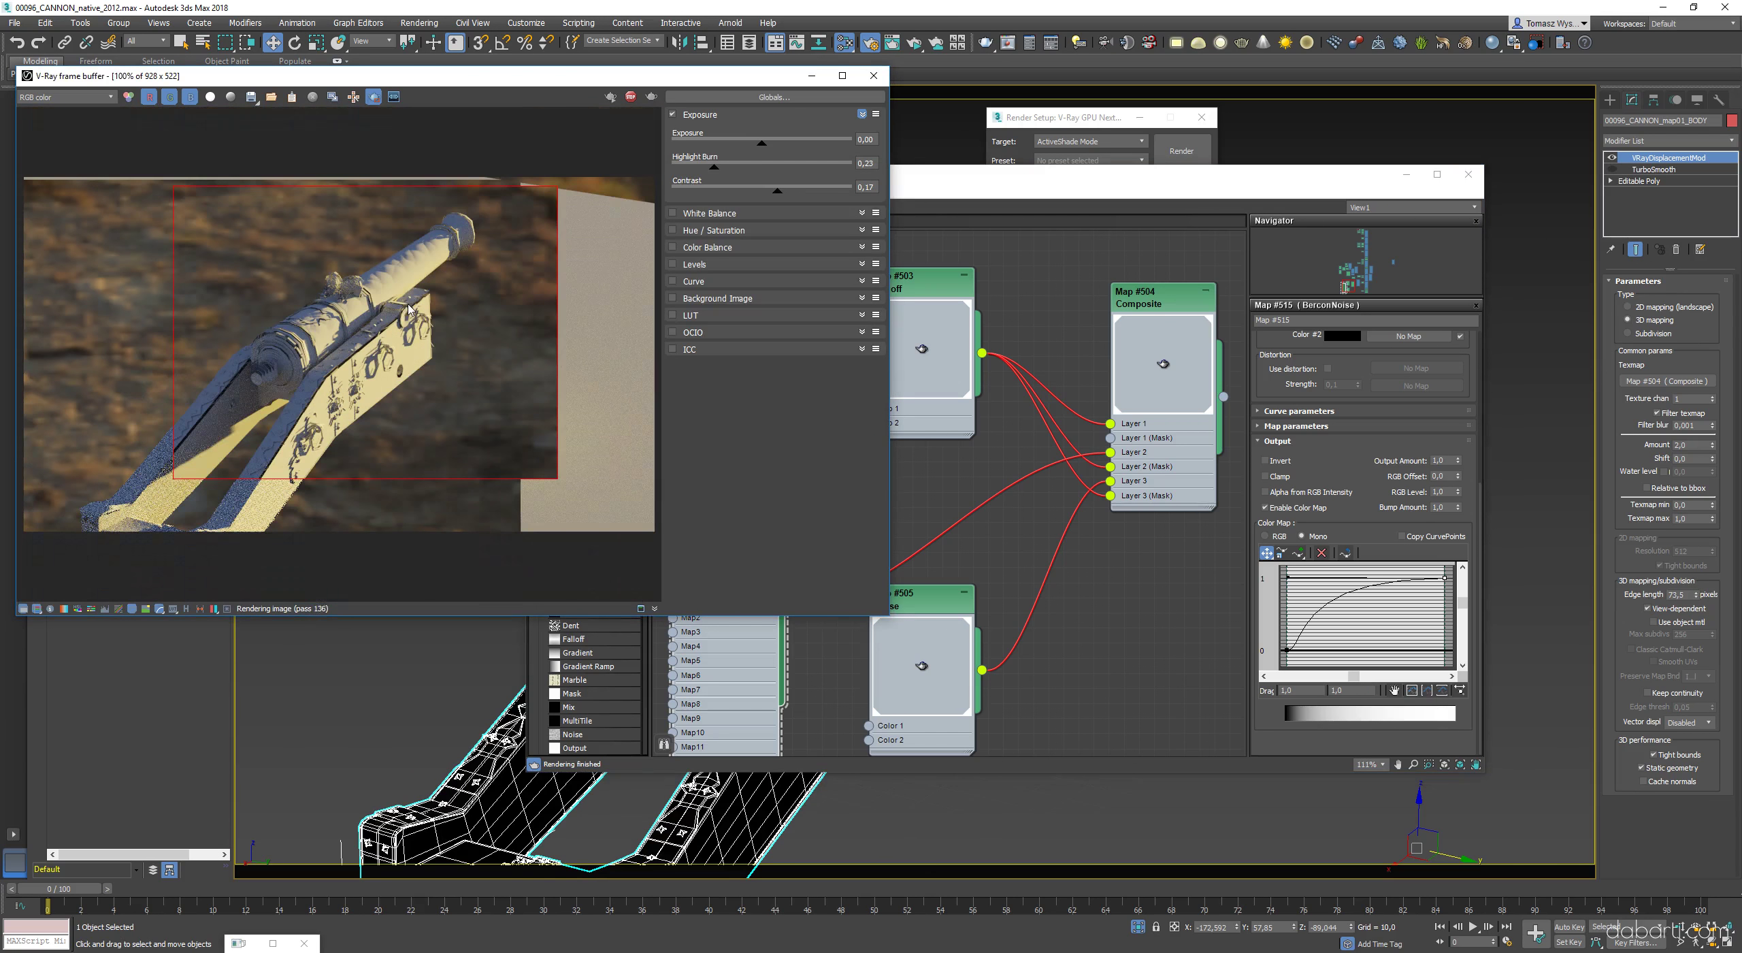
- Enable Keep continuity on the body's displacement and give the BerconNoise size 7, Hybrid Fractal type and output amount 25
left_click(1659, 694)
left_click(1257, 629)
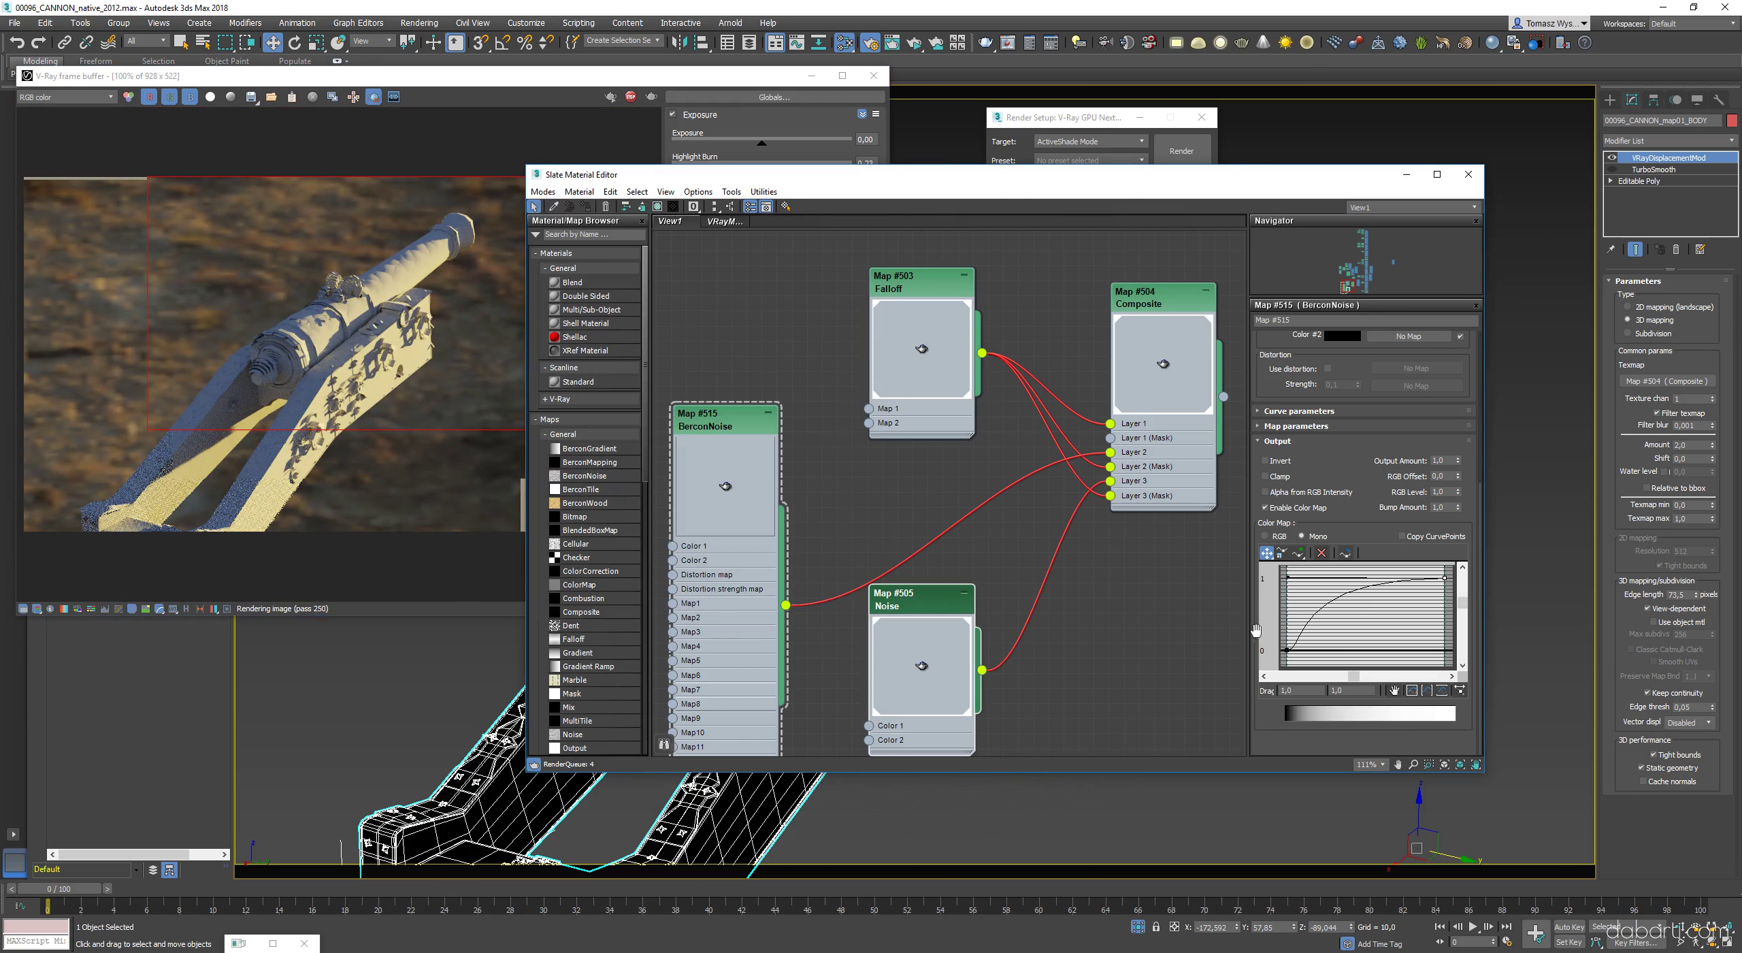
scroll(1335, 429, "up", 5)
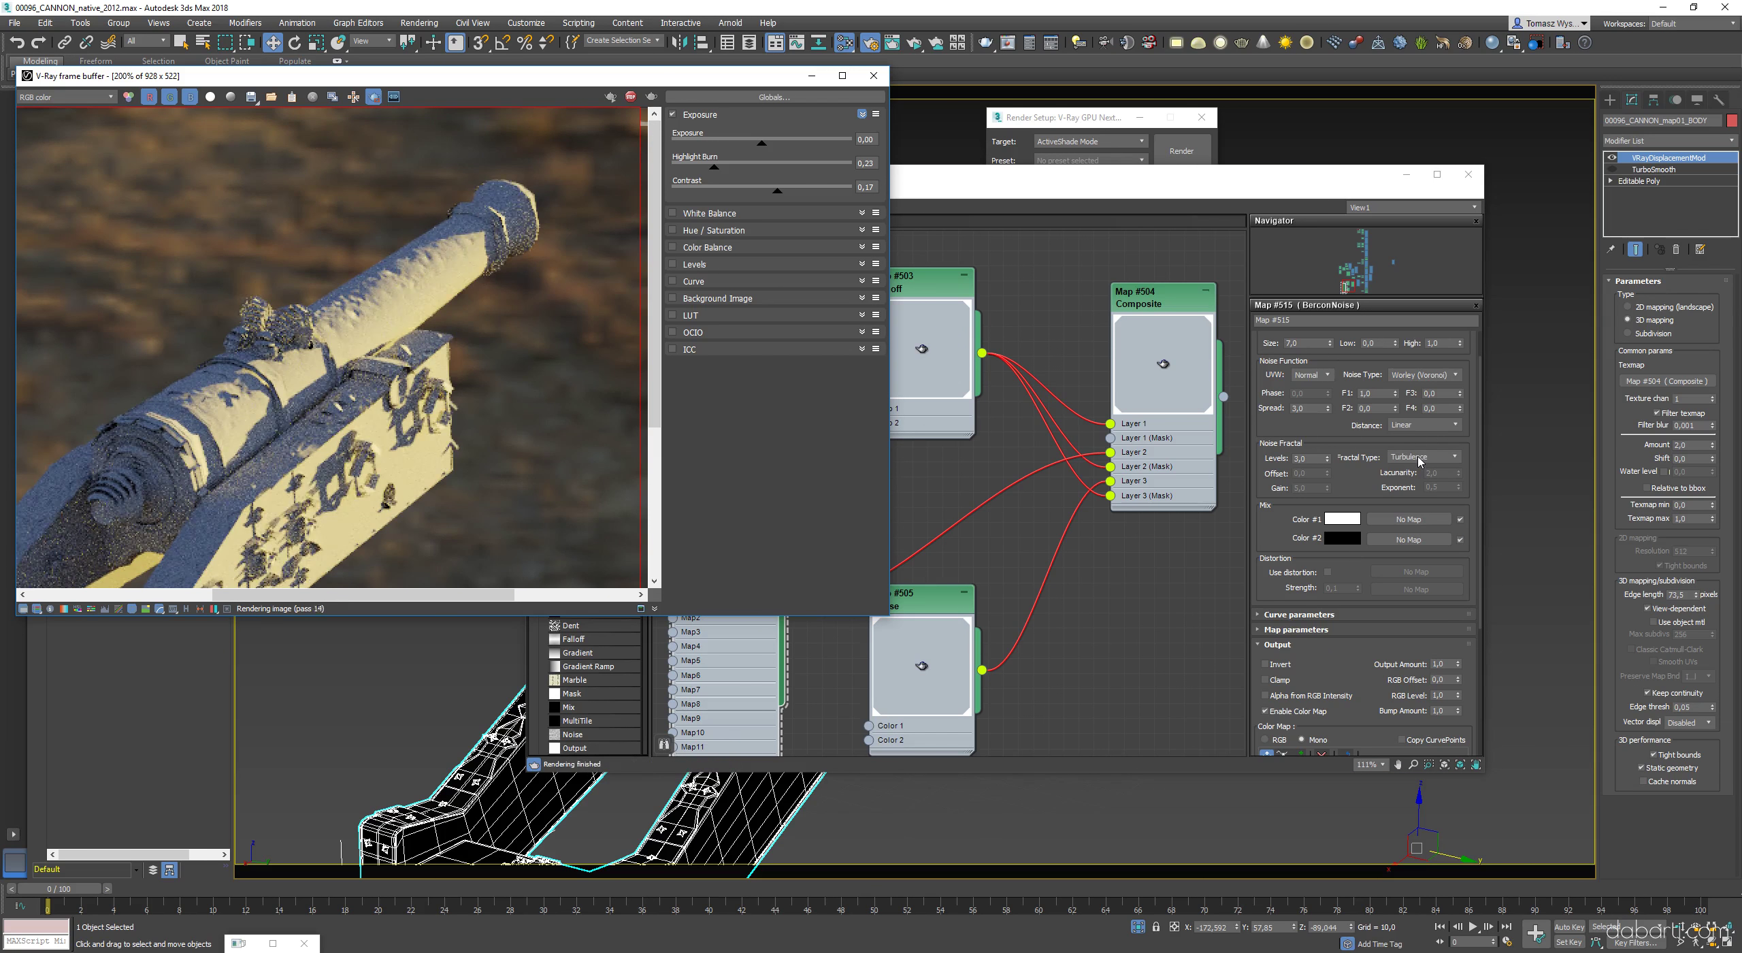
scroll(1420, 462, "down", 2)
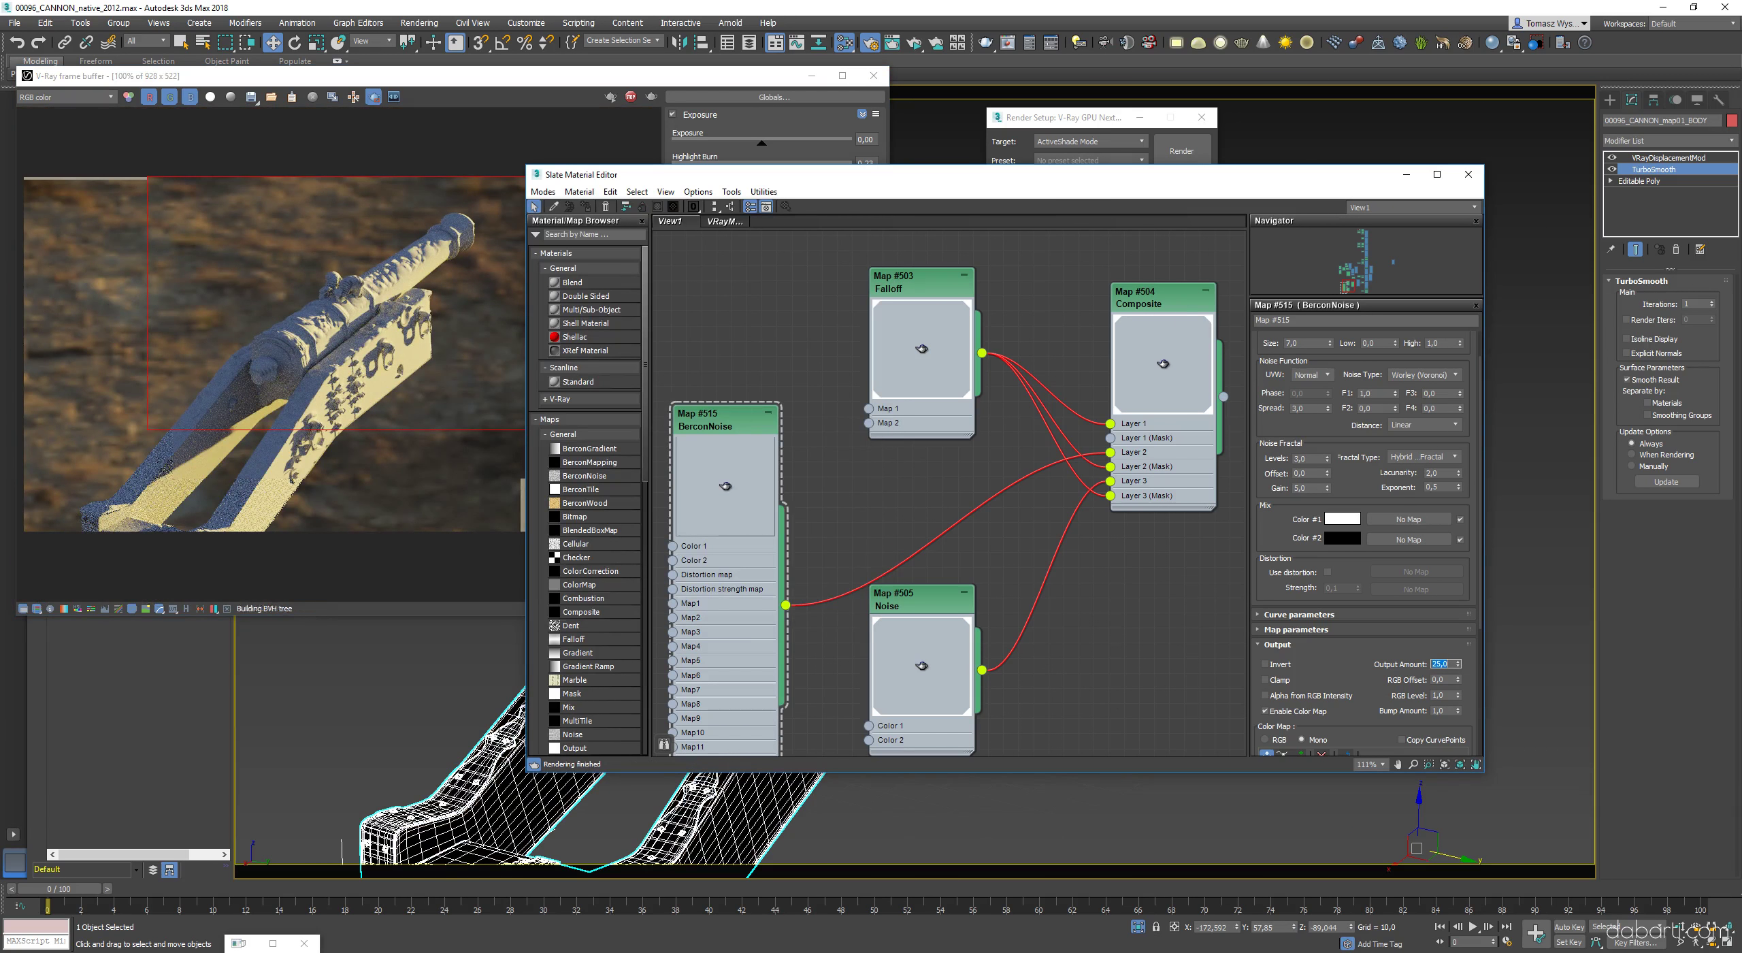
left_click(1215, 368)
left_click(439, 371)
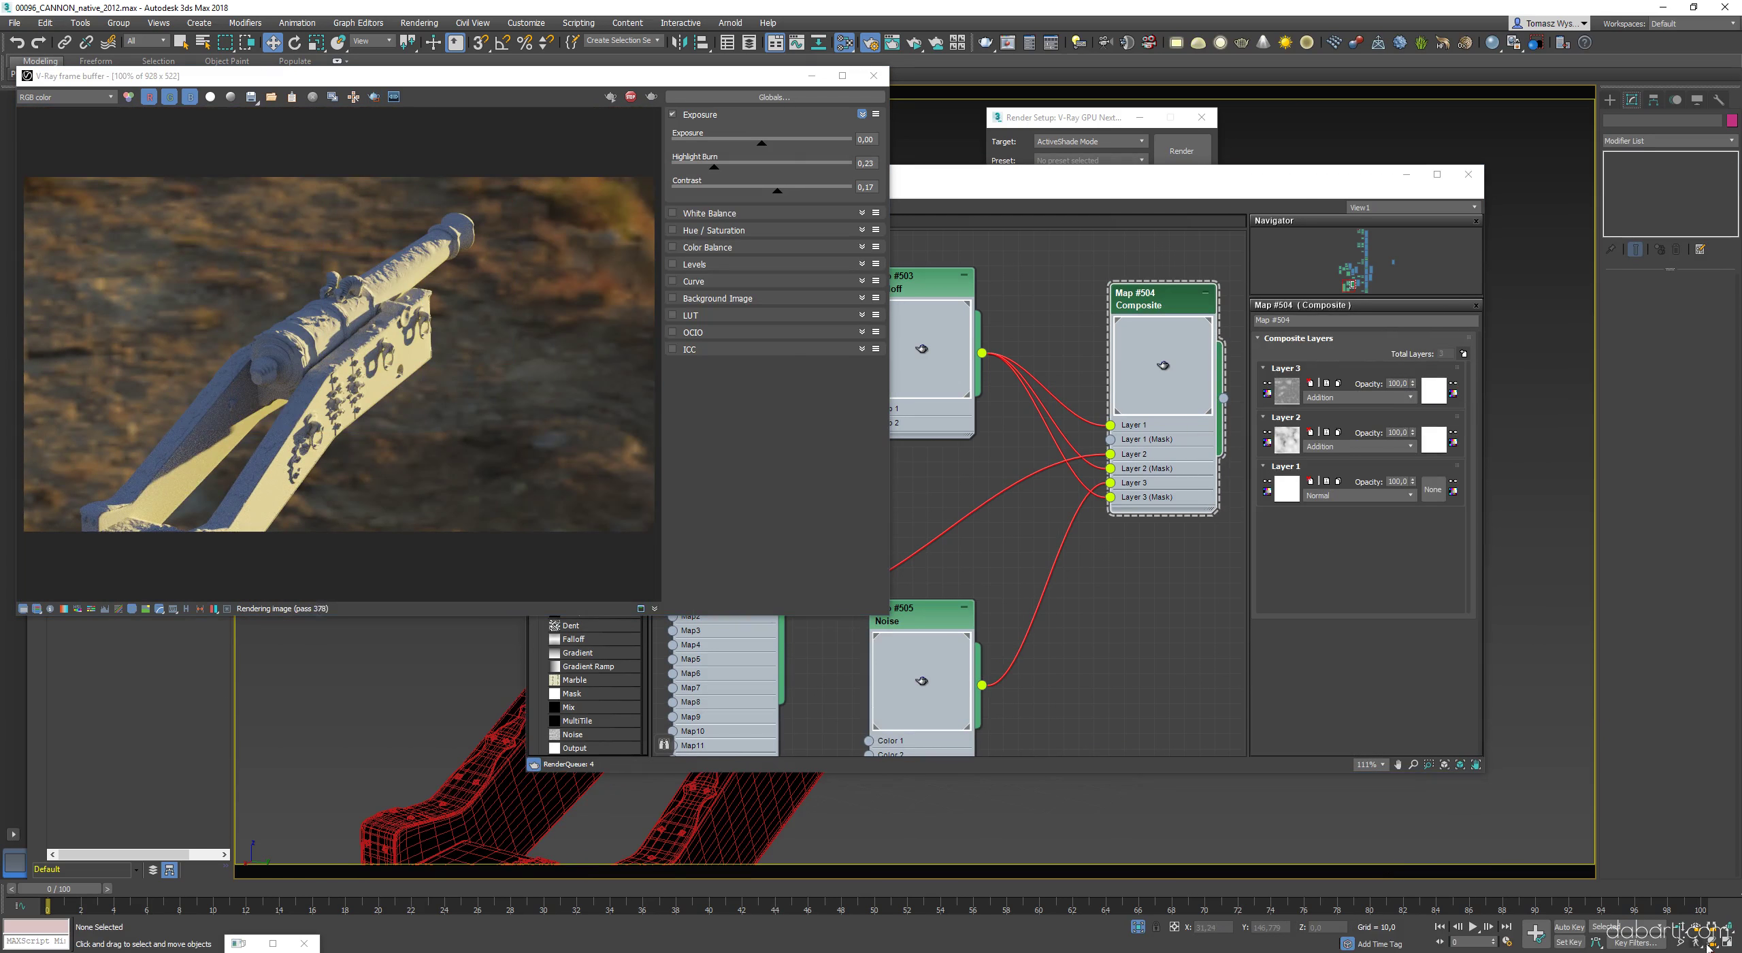
- Exit isolation, clear the material editor away and edit the displacement edge length of the wheels
left_click(1138, 927)
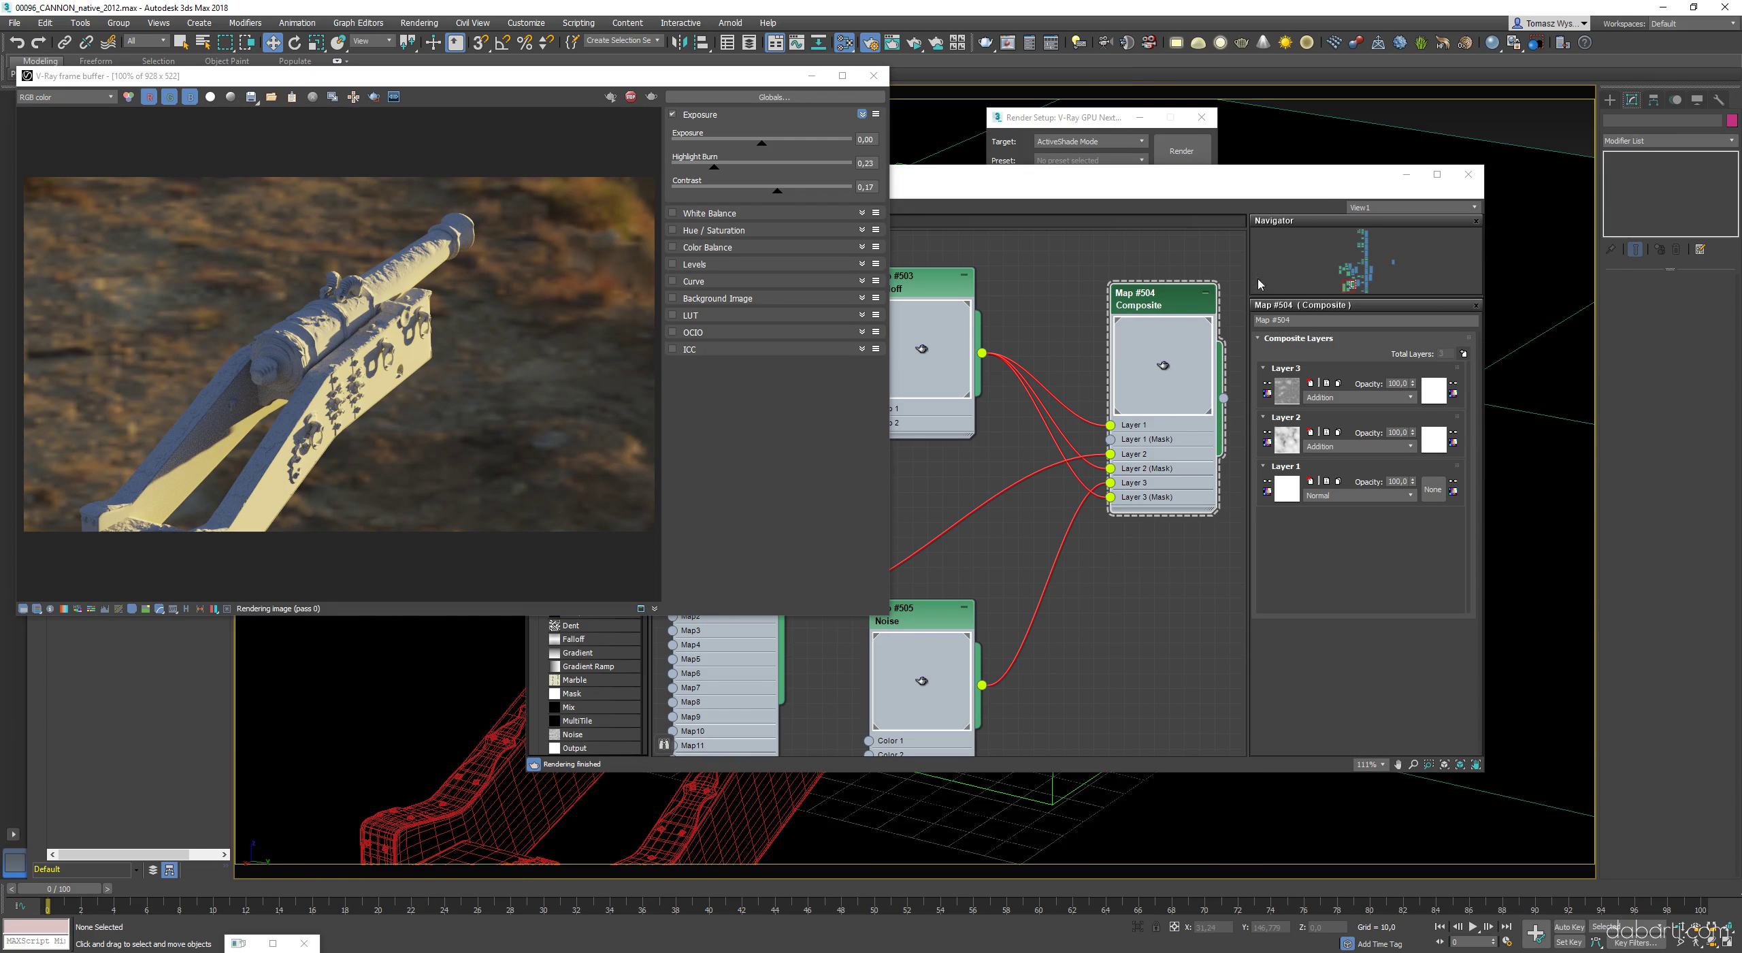
left_click(1406, 175)
left_click(1218, 439)
left_click(1661, 170)
left_click(1669, 158)
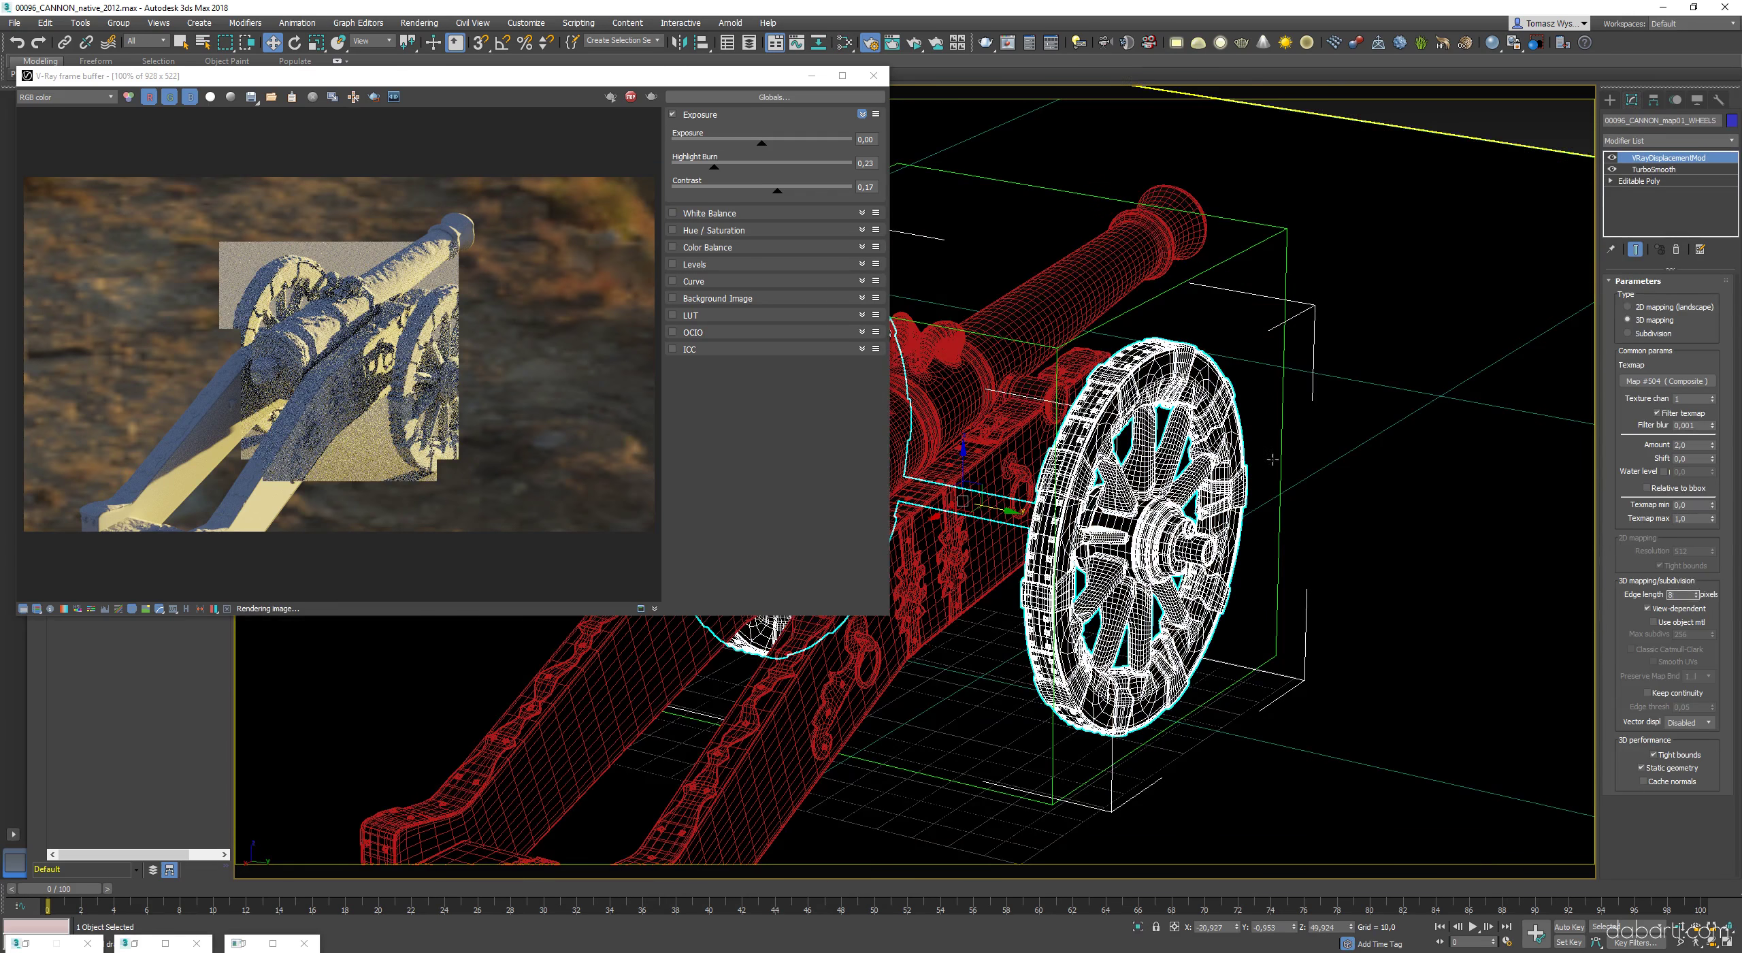
left_click(1089, 306)
left_click(1447, 280)
- Examine the displaced snow on the barrel and wheels from a close viewpoint
mouse_move(1062, 507)
middle_mouse_down("alt")
mouse_move(1151, 537)
mouse_move(1185, 576)
mouse_move(735, 653)
mouse_move(447, 797)
middle_mouse_up("alt")
key("F4")
scroll(447, 797, "up", 6)
key("F3")
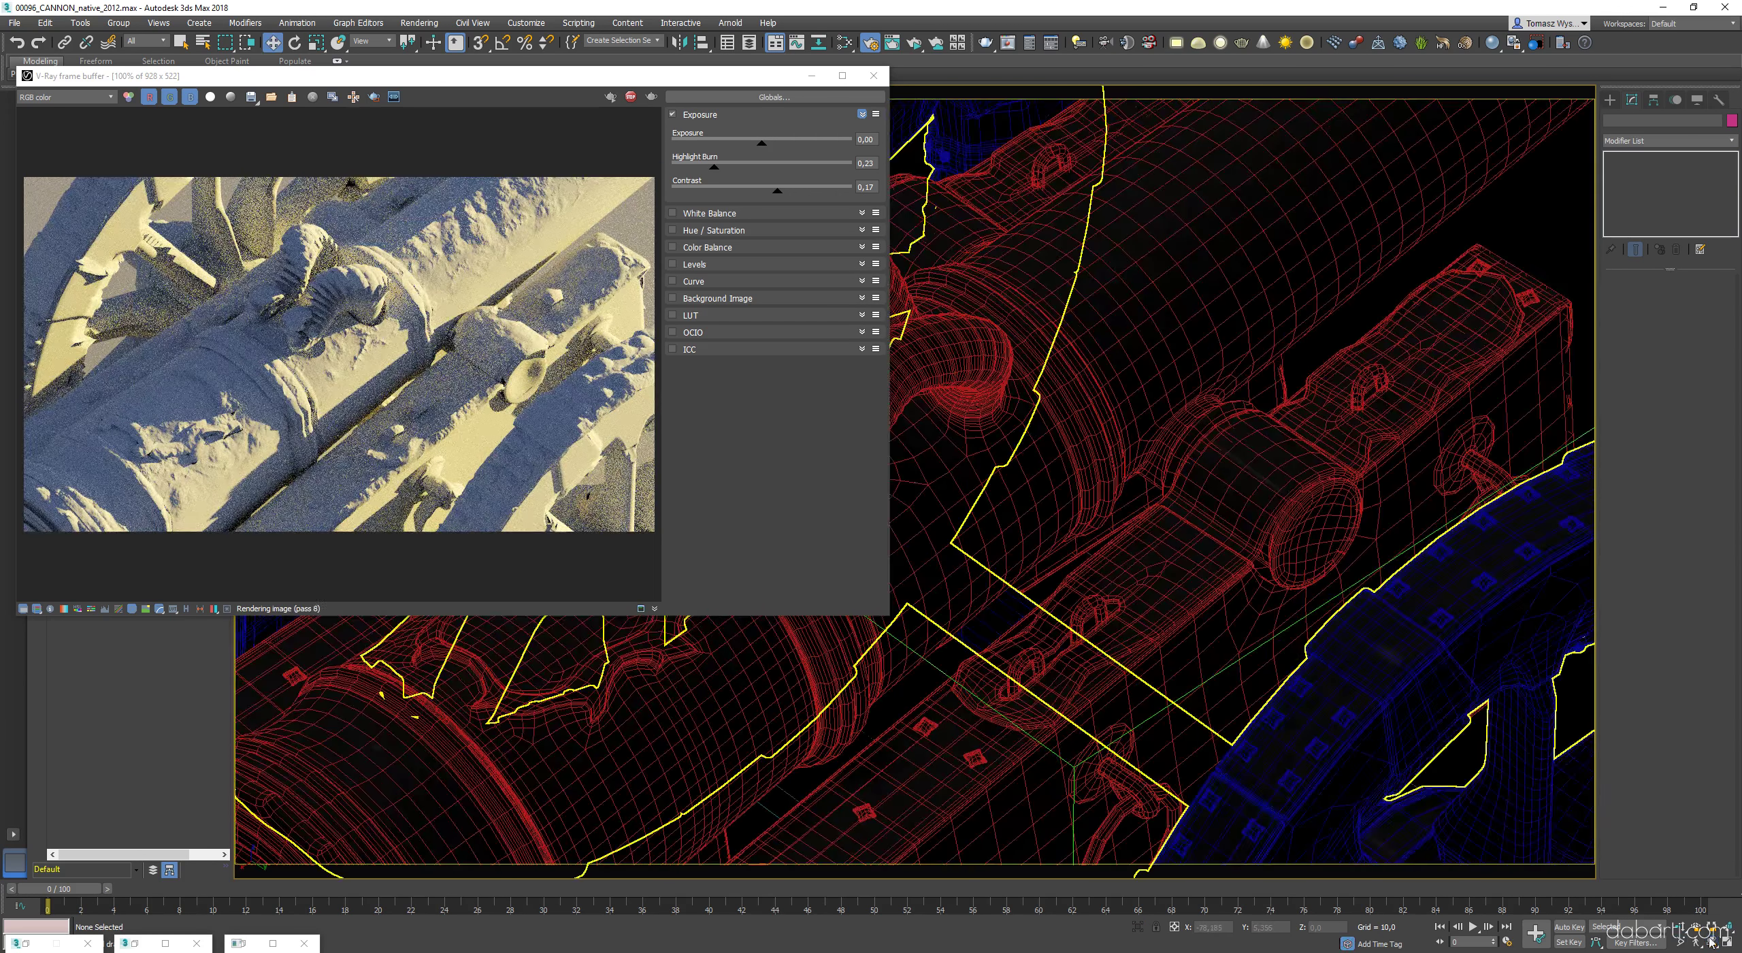
key("F3")
mouse_move(1157, 518)
middle_mouse_down("alt")
mouse_move(1315, 430)
mouse_move(1218, 490)
mouse_move(1342, 505)
mouse_move(1259, 490)
mouse_move(1317, 547)
mouse_move(1171, 537)
mouse_move(1293, 535)
middle_mouse_up("alt")
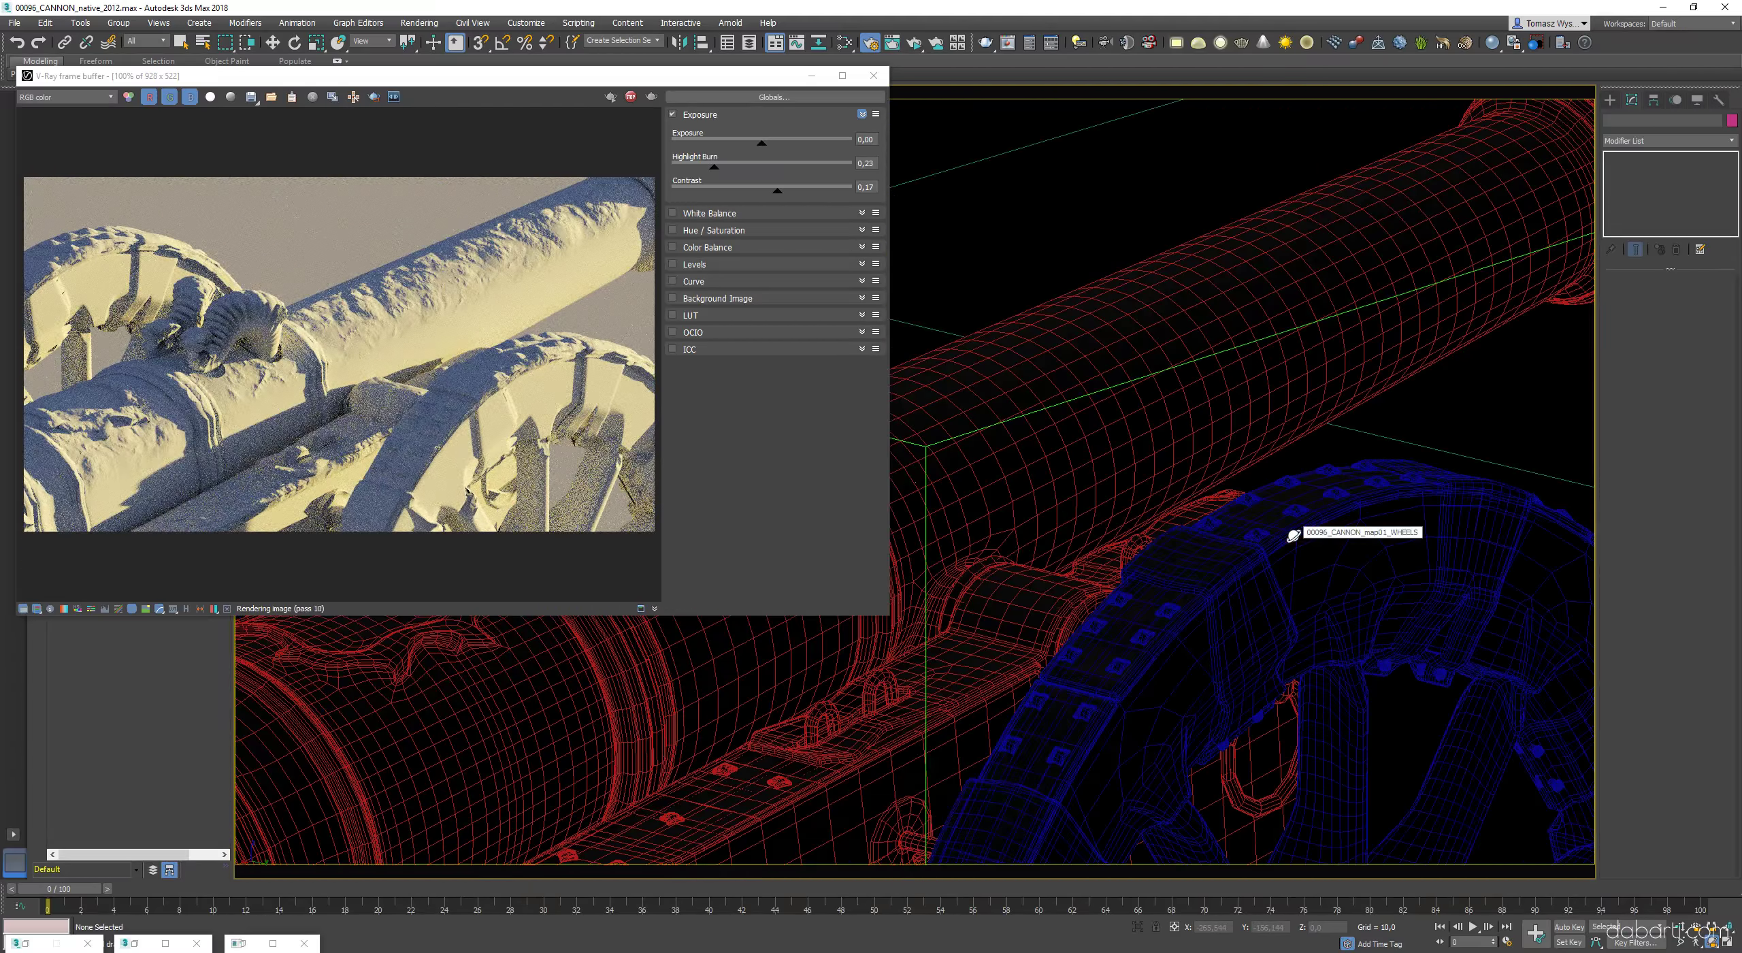
- Lower the Composite map's Layer 3 opacity, trying 15 and 5 before settling on 20
key("m")
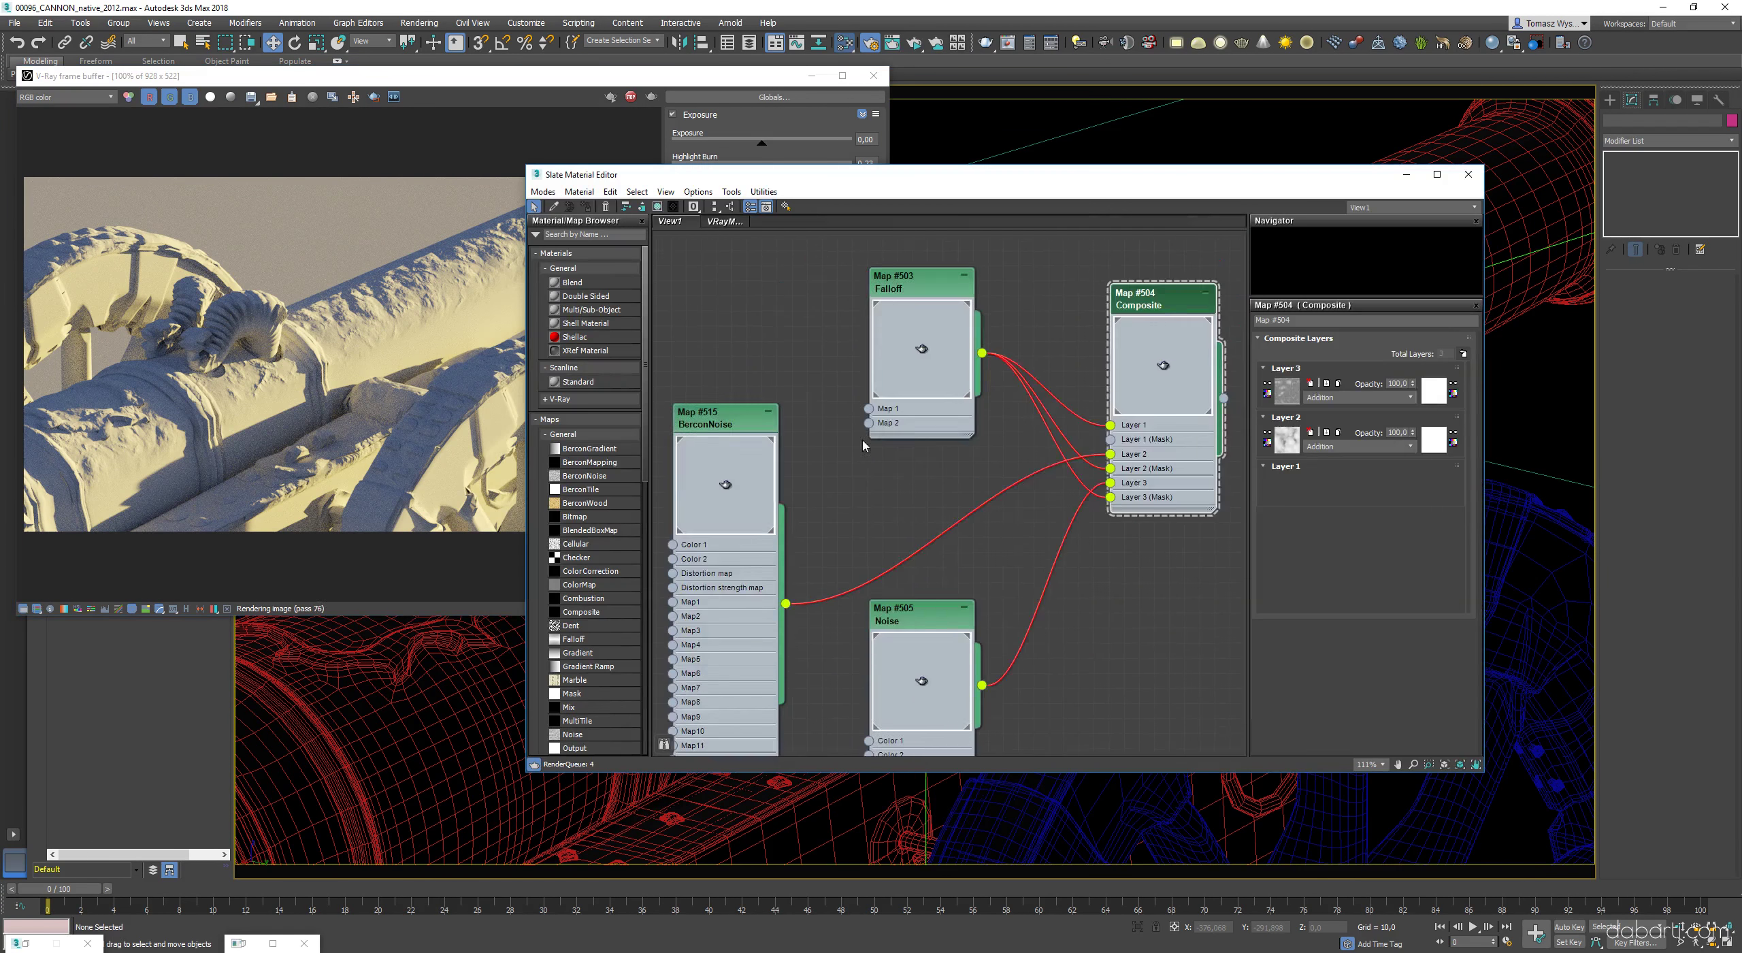
left_click(1015, 255)
left_click(475, 368)
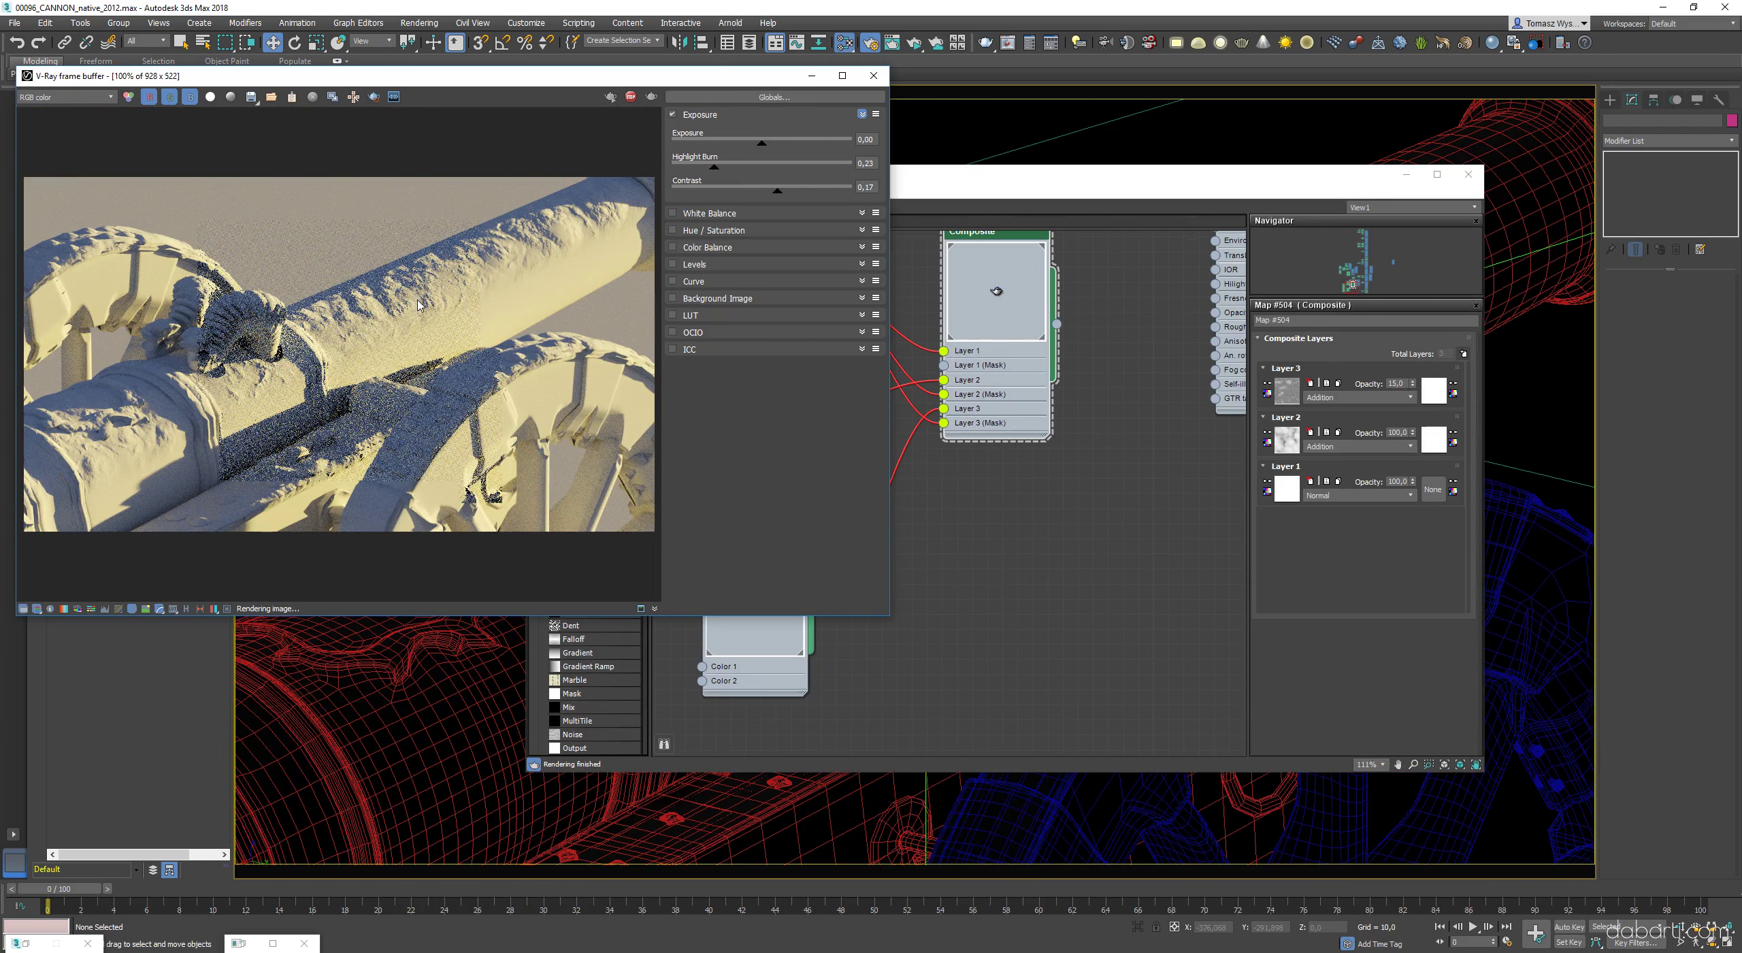
scroll(475, 367, "up", 1)
scroll(475, 367, "down", 1)
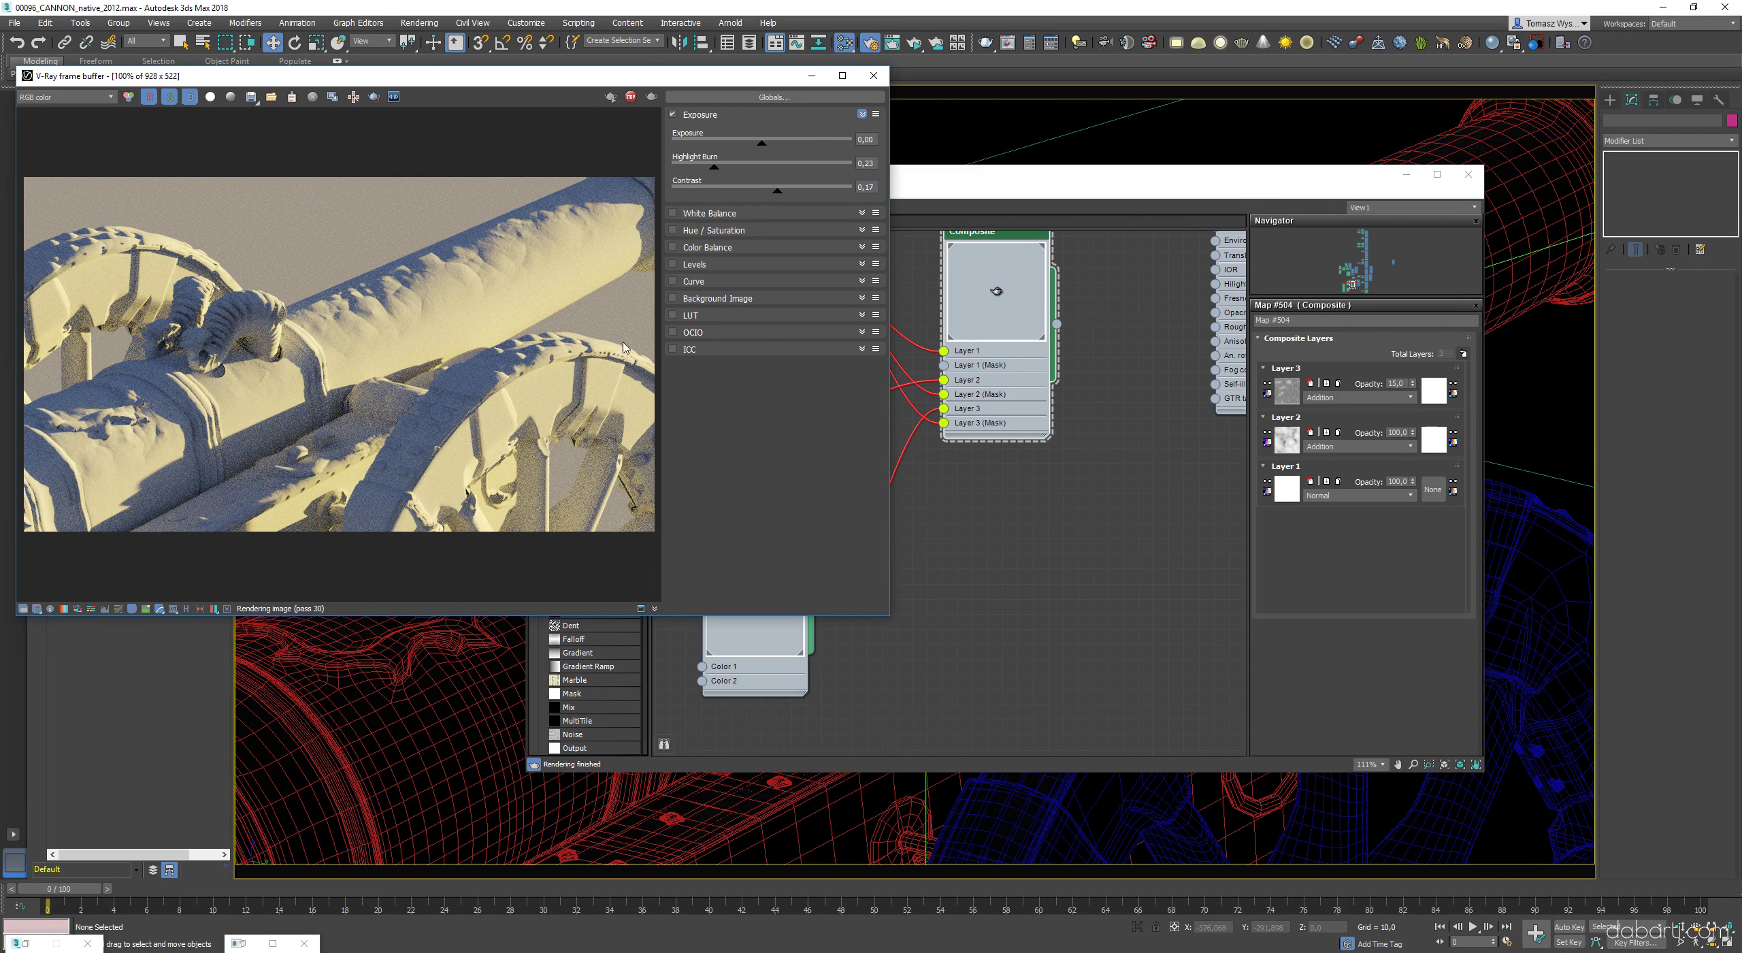
mouse_move(1388, 383)
left_mouse_down()
mouse_move(1419, 388)
mouse_move(1413, 373)
left_mouse_up()
type("5")
key("Return")
left_click(1406, 179)
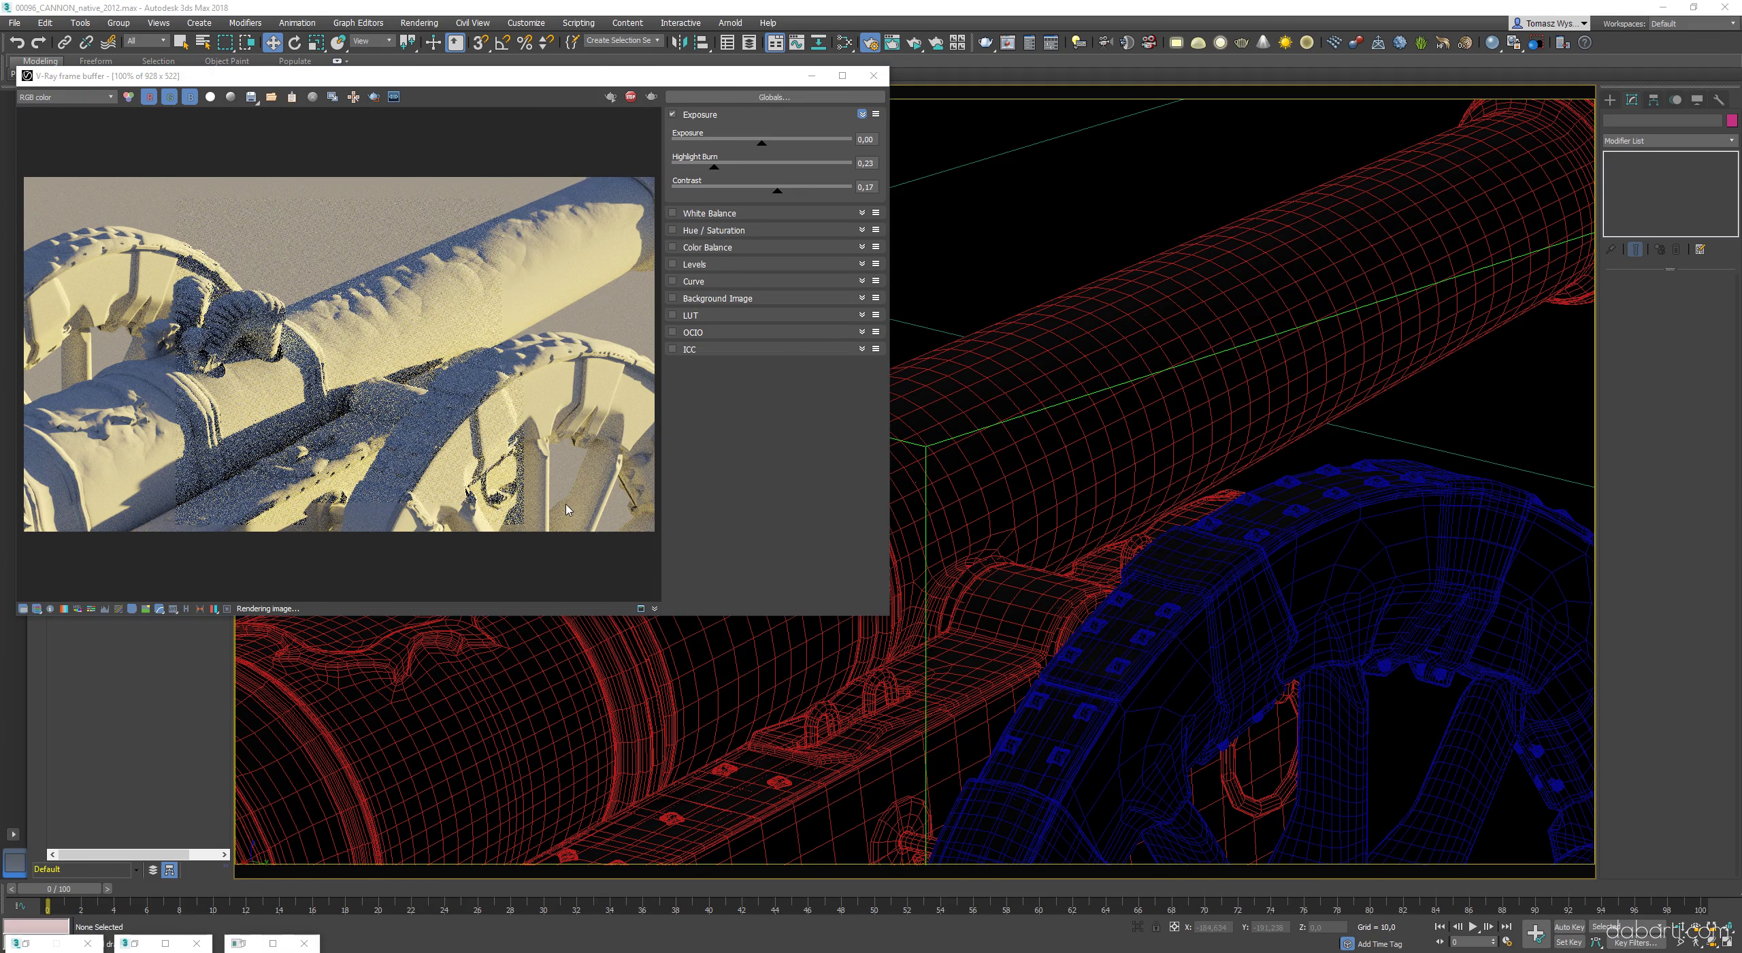
left_click(143, 943)
scroll(1525, 800, "down", 6)
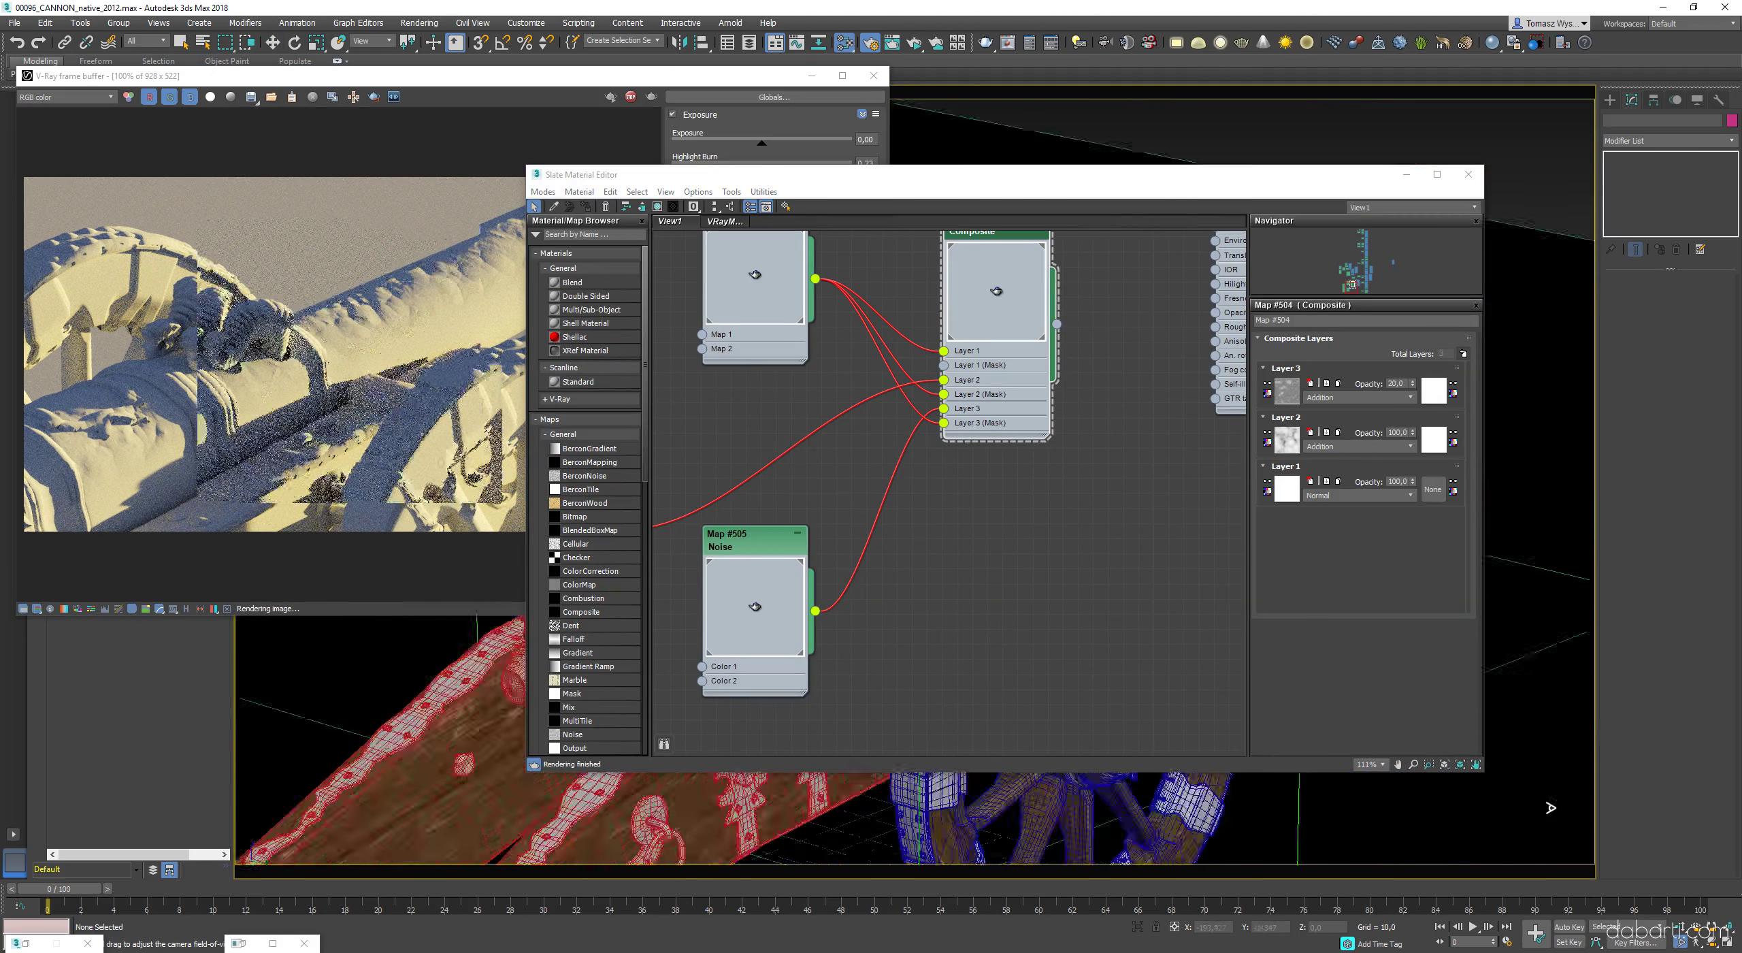
- Reframe the cannon in the viewport and switch to the HDRI Haven page in Chrome
left_click(1408, 817)
right_click(1402, 817)
left_click(1473, 703)
left_click(1711, 943)
left_click_drag(1062, 810, 874, 806)
left_click(217, 895)
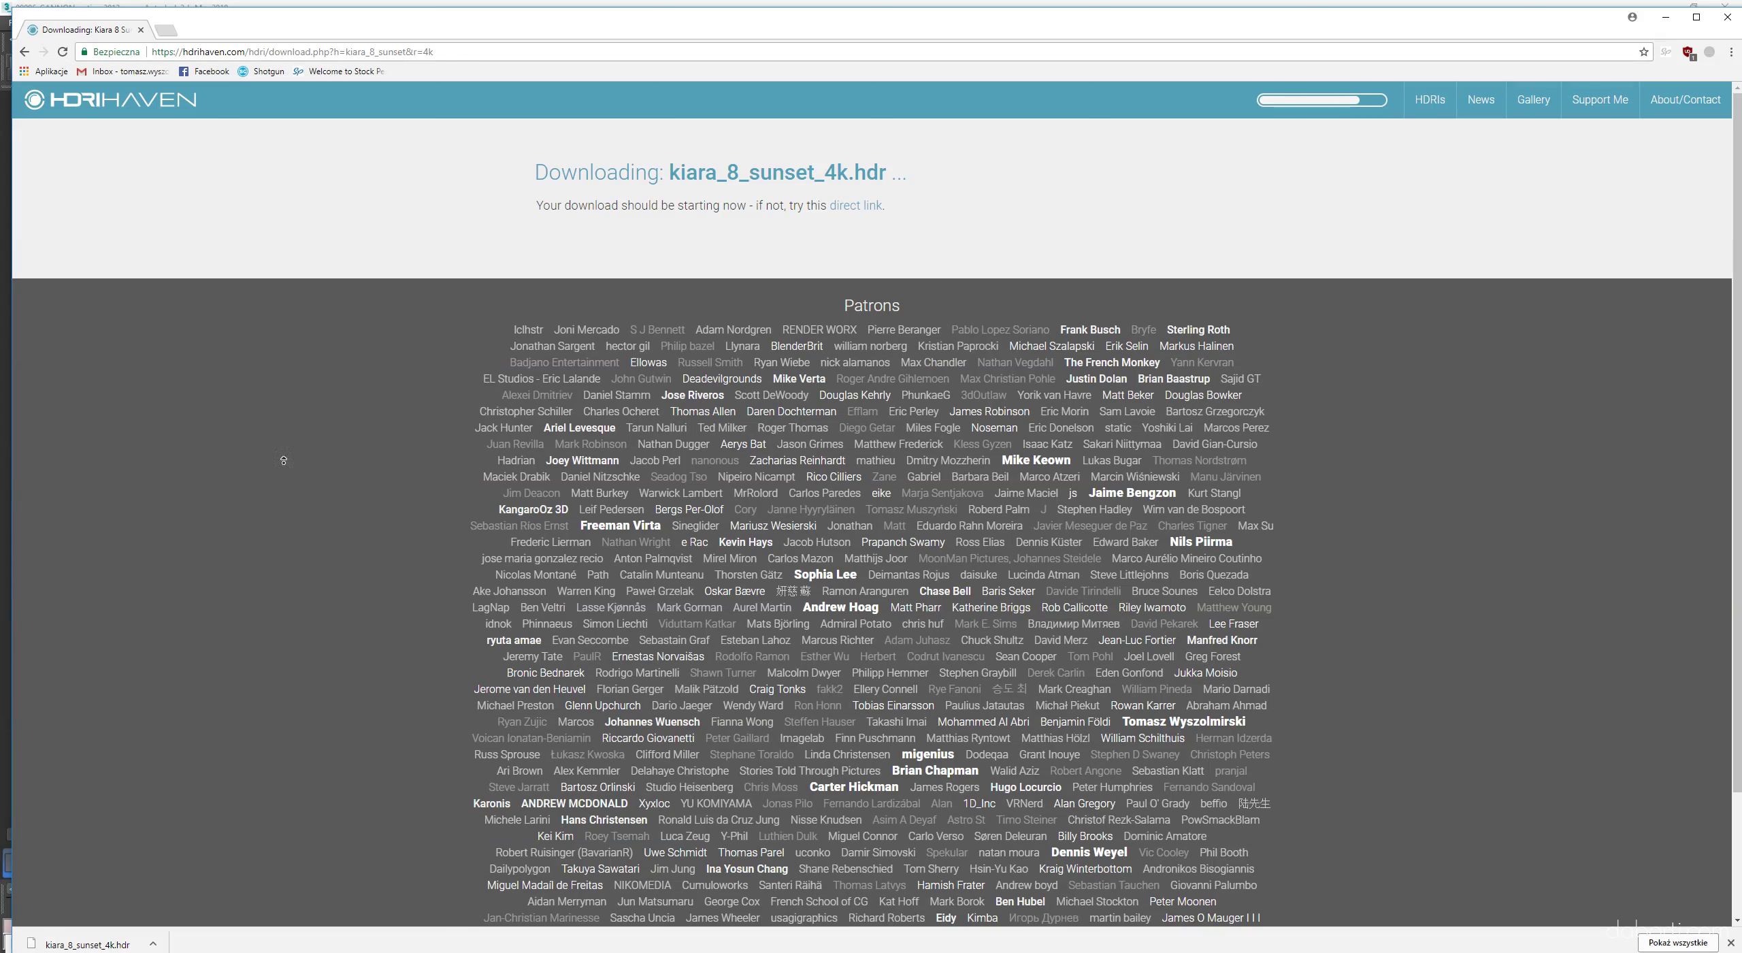
- Browse the Sunrise/Sunset and Skies HDRI categories for a suitable environment
left_click(24, 51)
left_click(24, 52)
scroll(1013, 414, "down", 10)
scroll(684, 513, "down", 16)
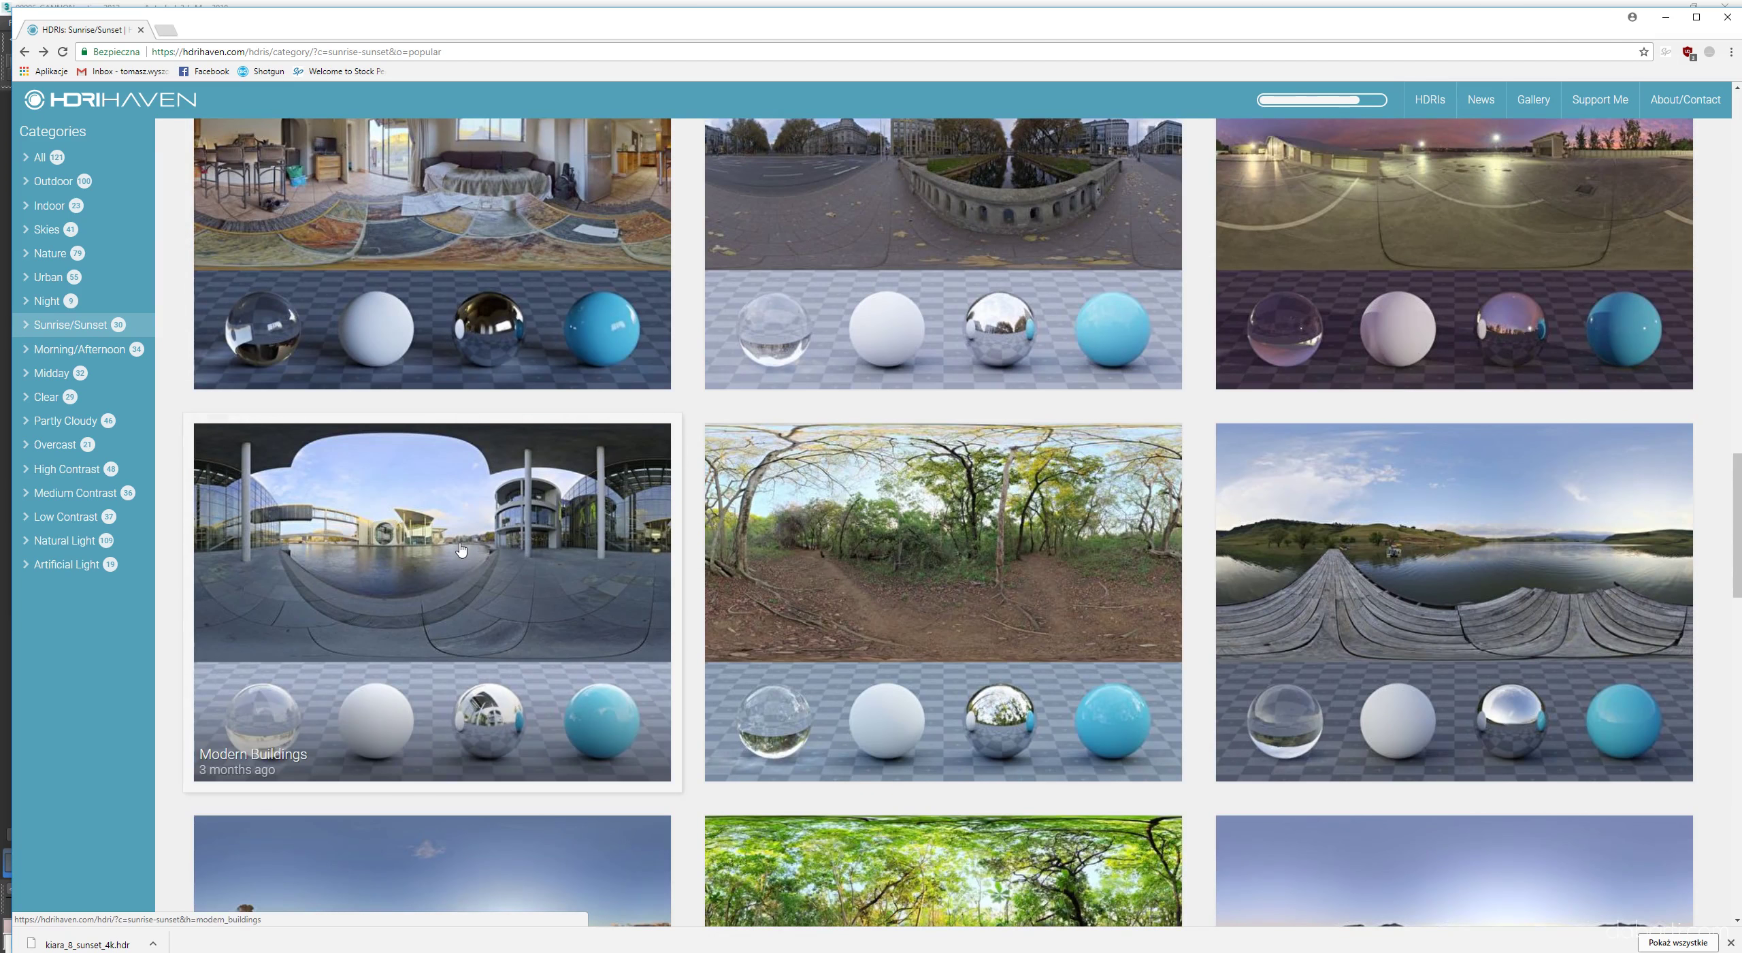
left_click(46, 230)
scroll(718, 444, "down", 4)
scroll(718, 444, "down", 20)
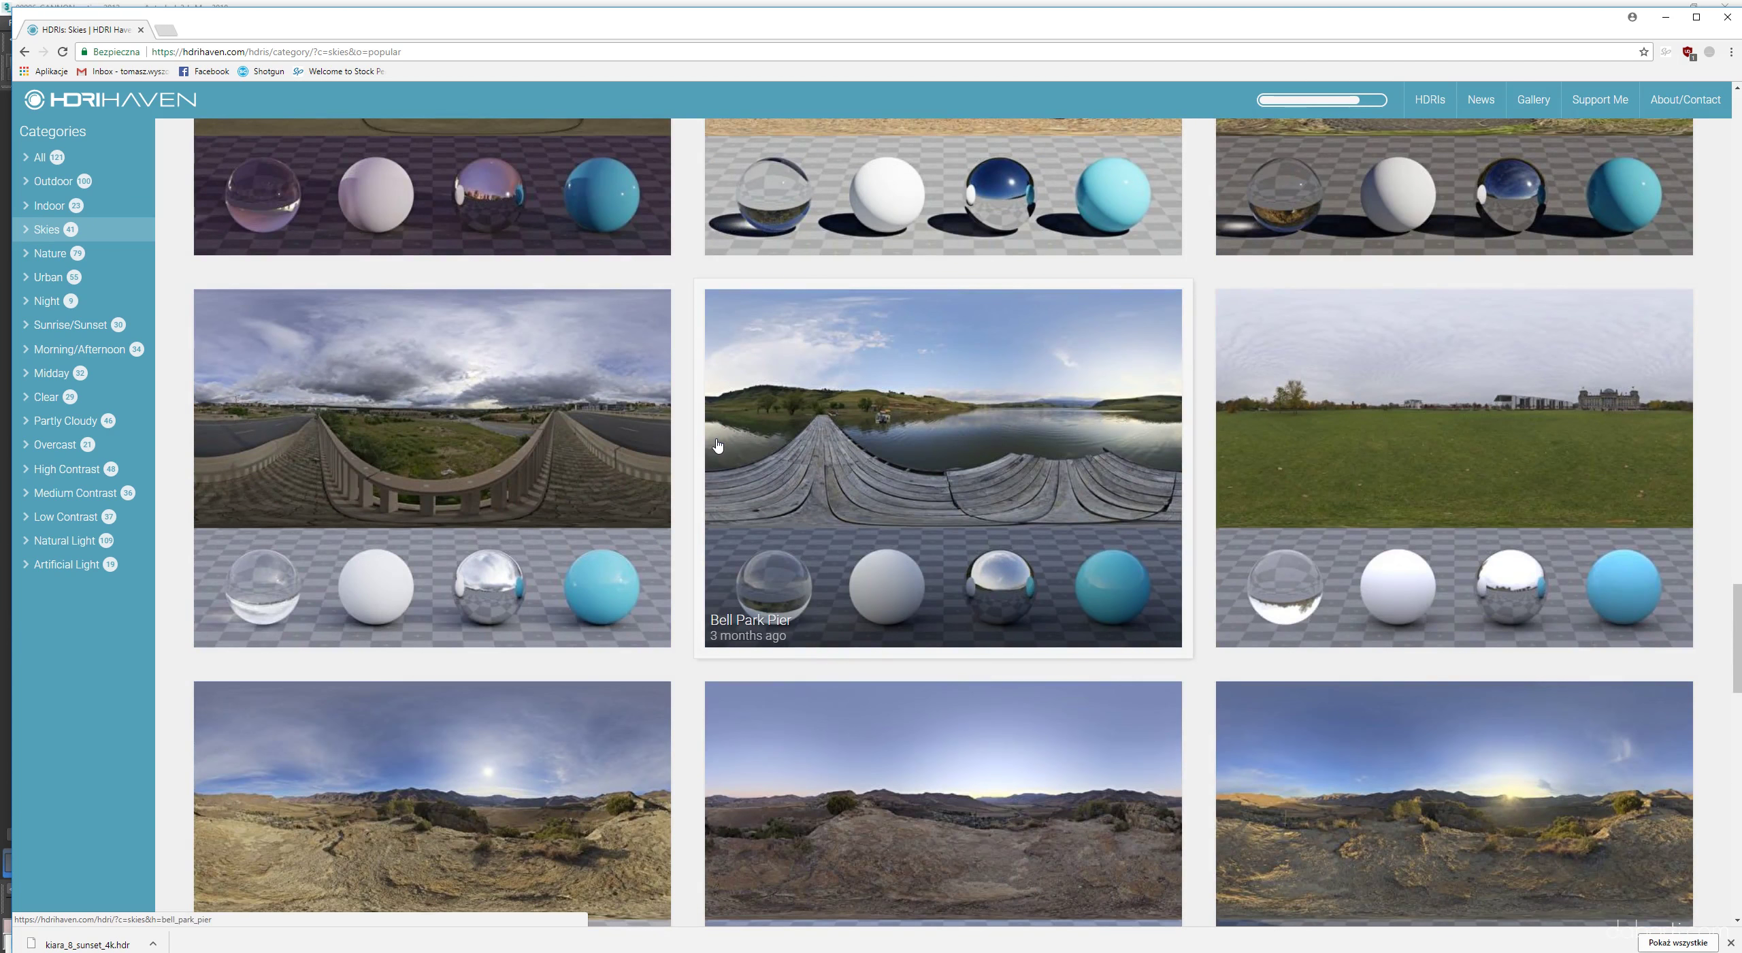
scroll(718, 444, "down", 2)
- Download the 4096x2048 version of the Bell Park Pier HDRI and show it in its download folder
right_click(890, 348)
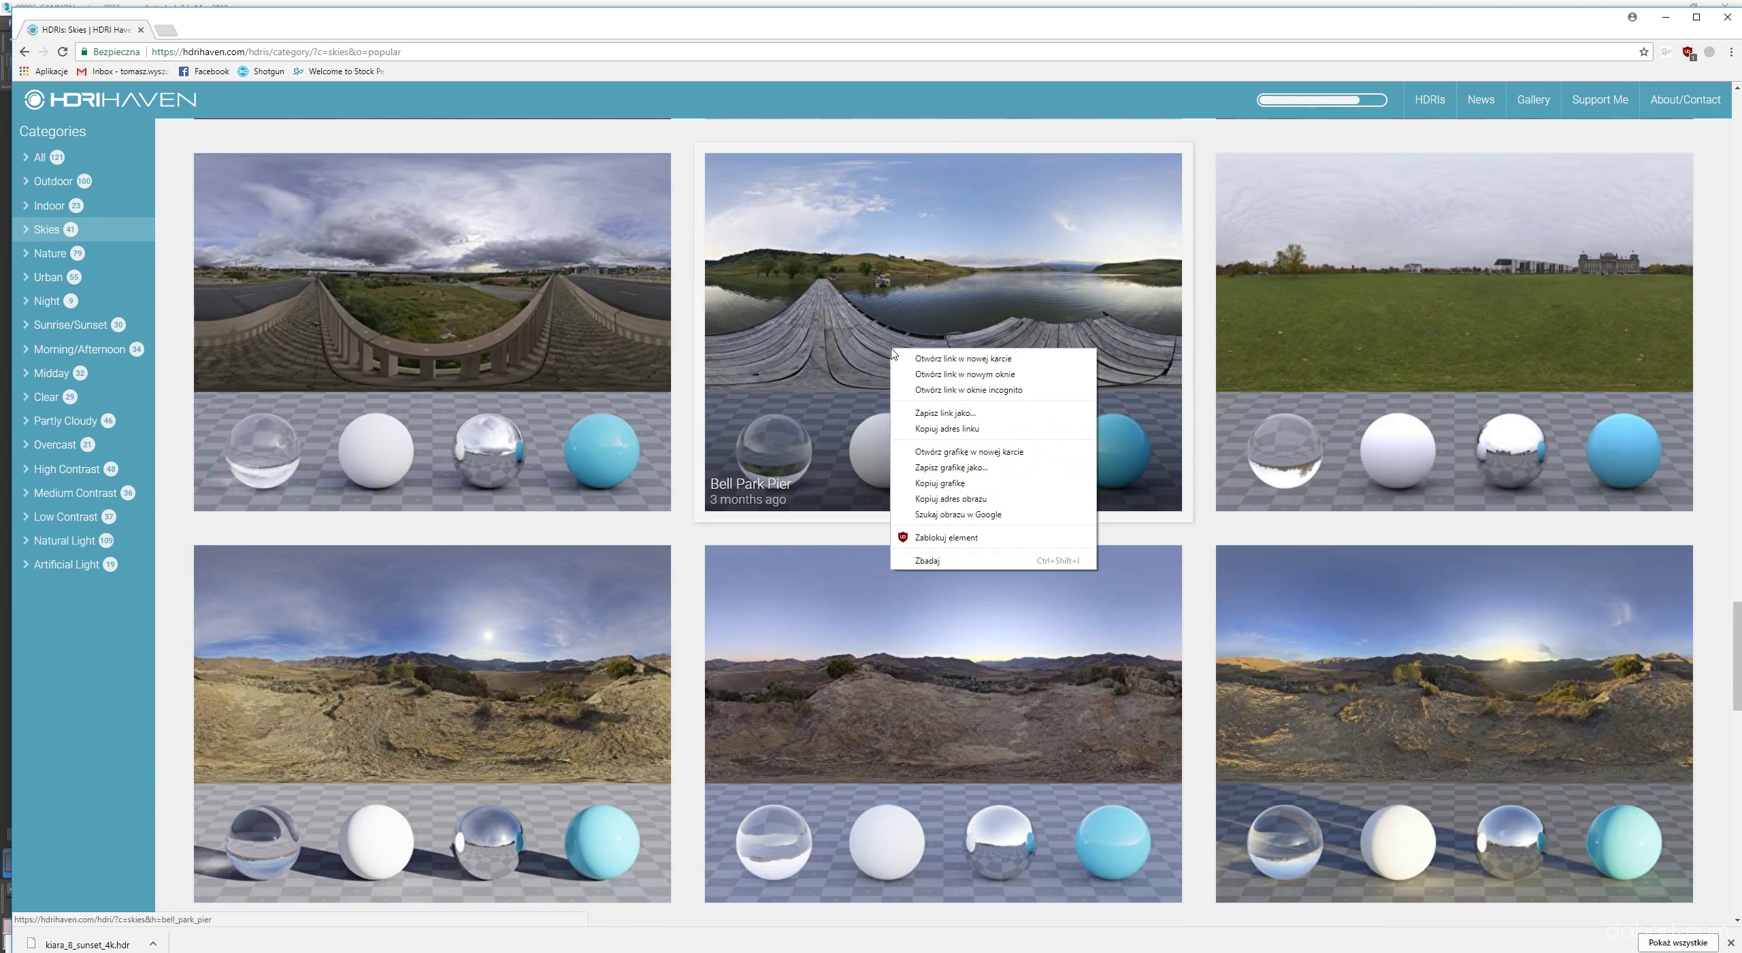
left_click(1101, 483)
scroll(710, 643, "down", 6)
right_click(710, 650)
left_click(756, 715)
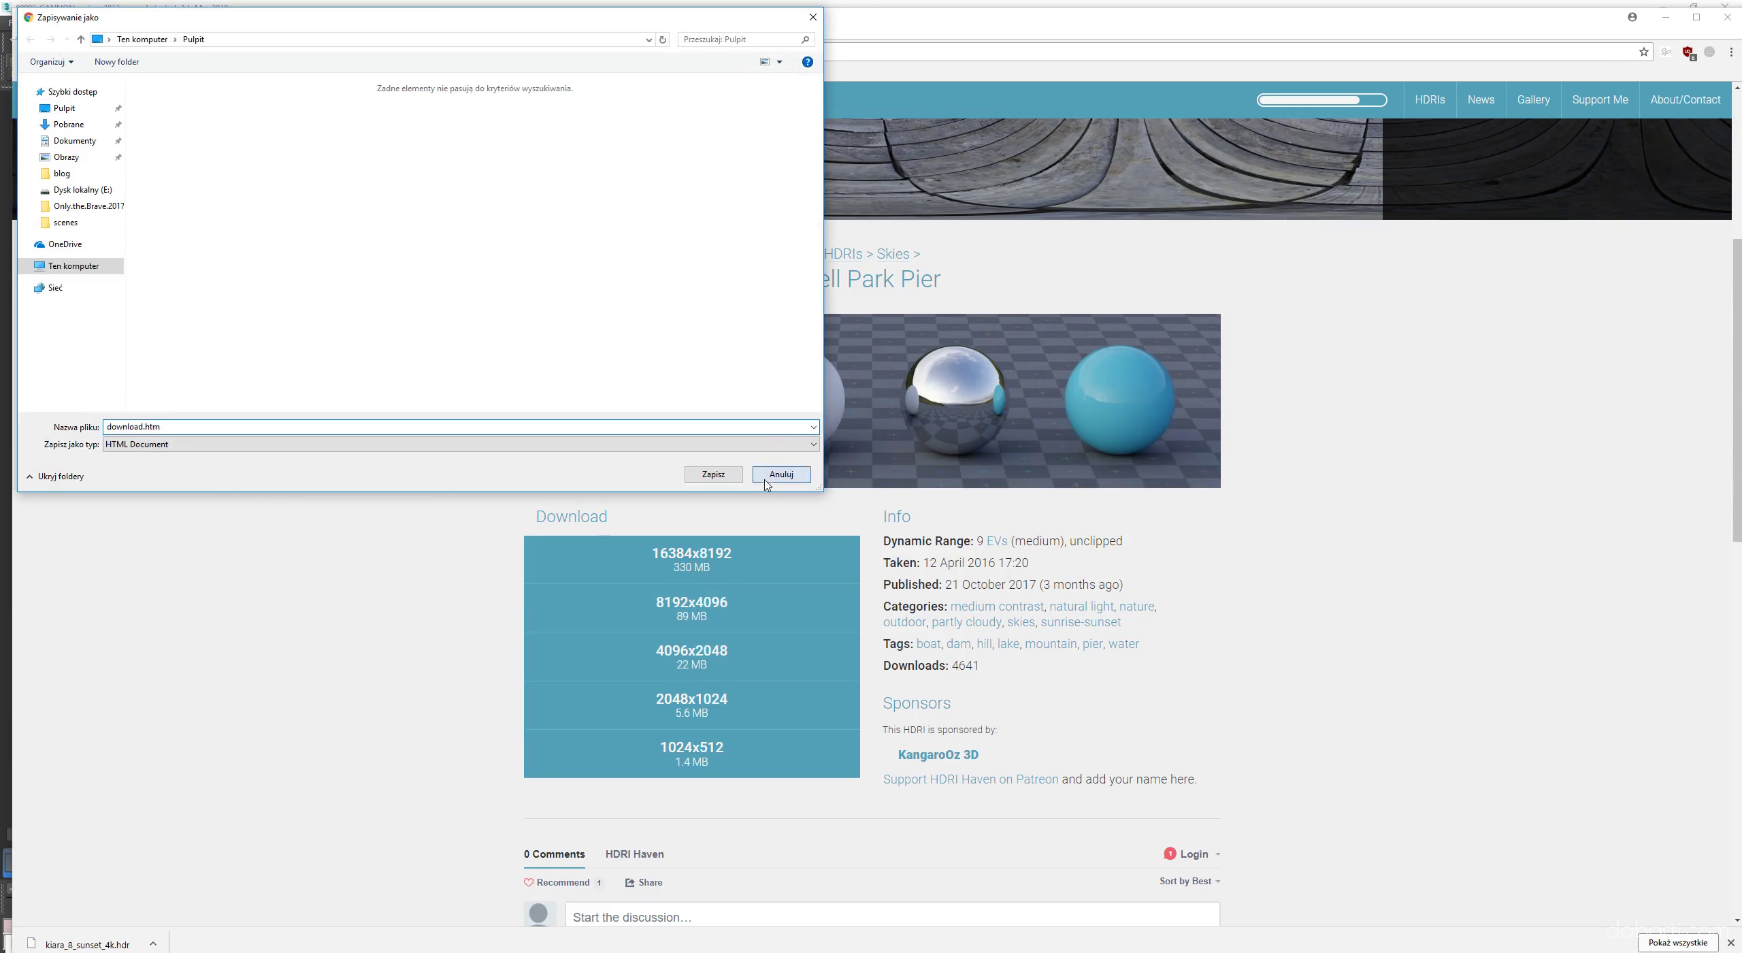
left_click(780, 474)
left_click(701, 654)
left_click(196, 898)
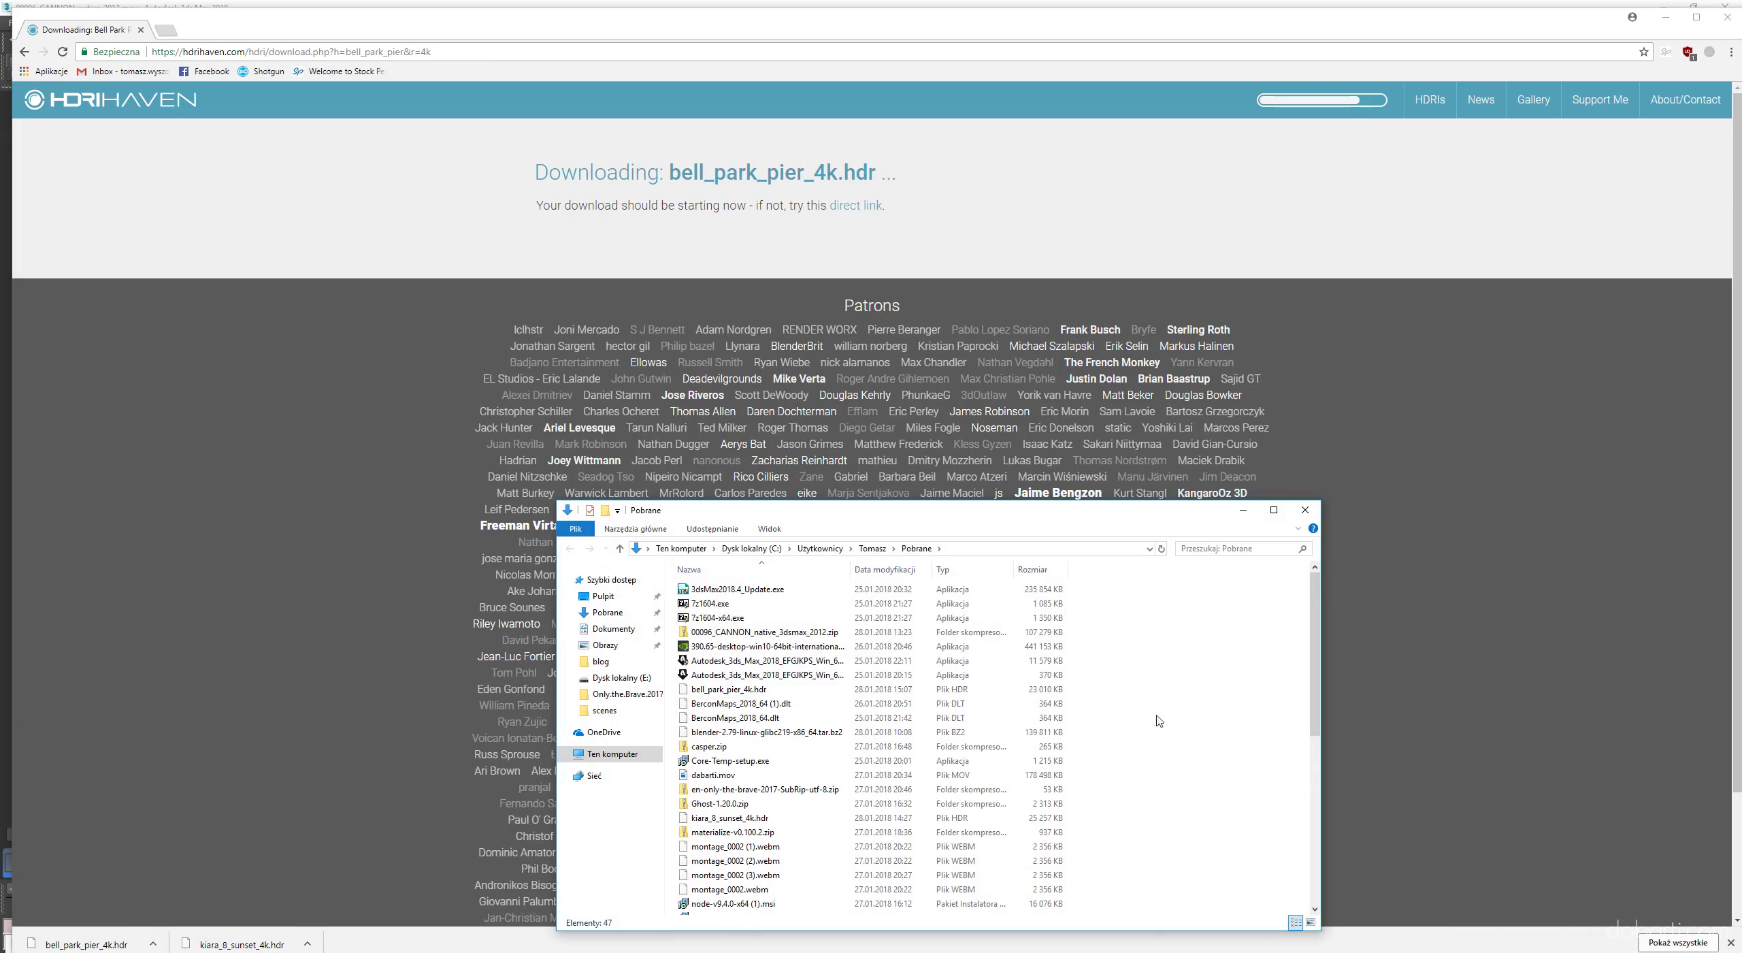
- Put the downloaded bell_park_pier_4k.hdr in the HDR folder on drive E and switch back to 3ds Max
left_click(625, 753)
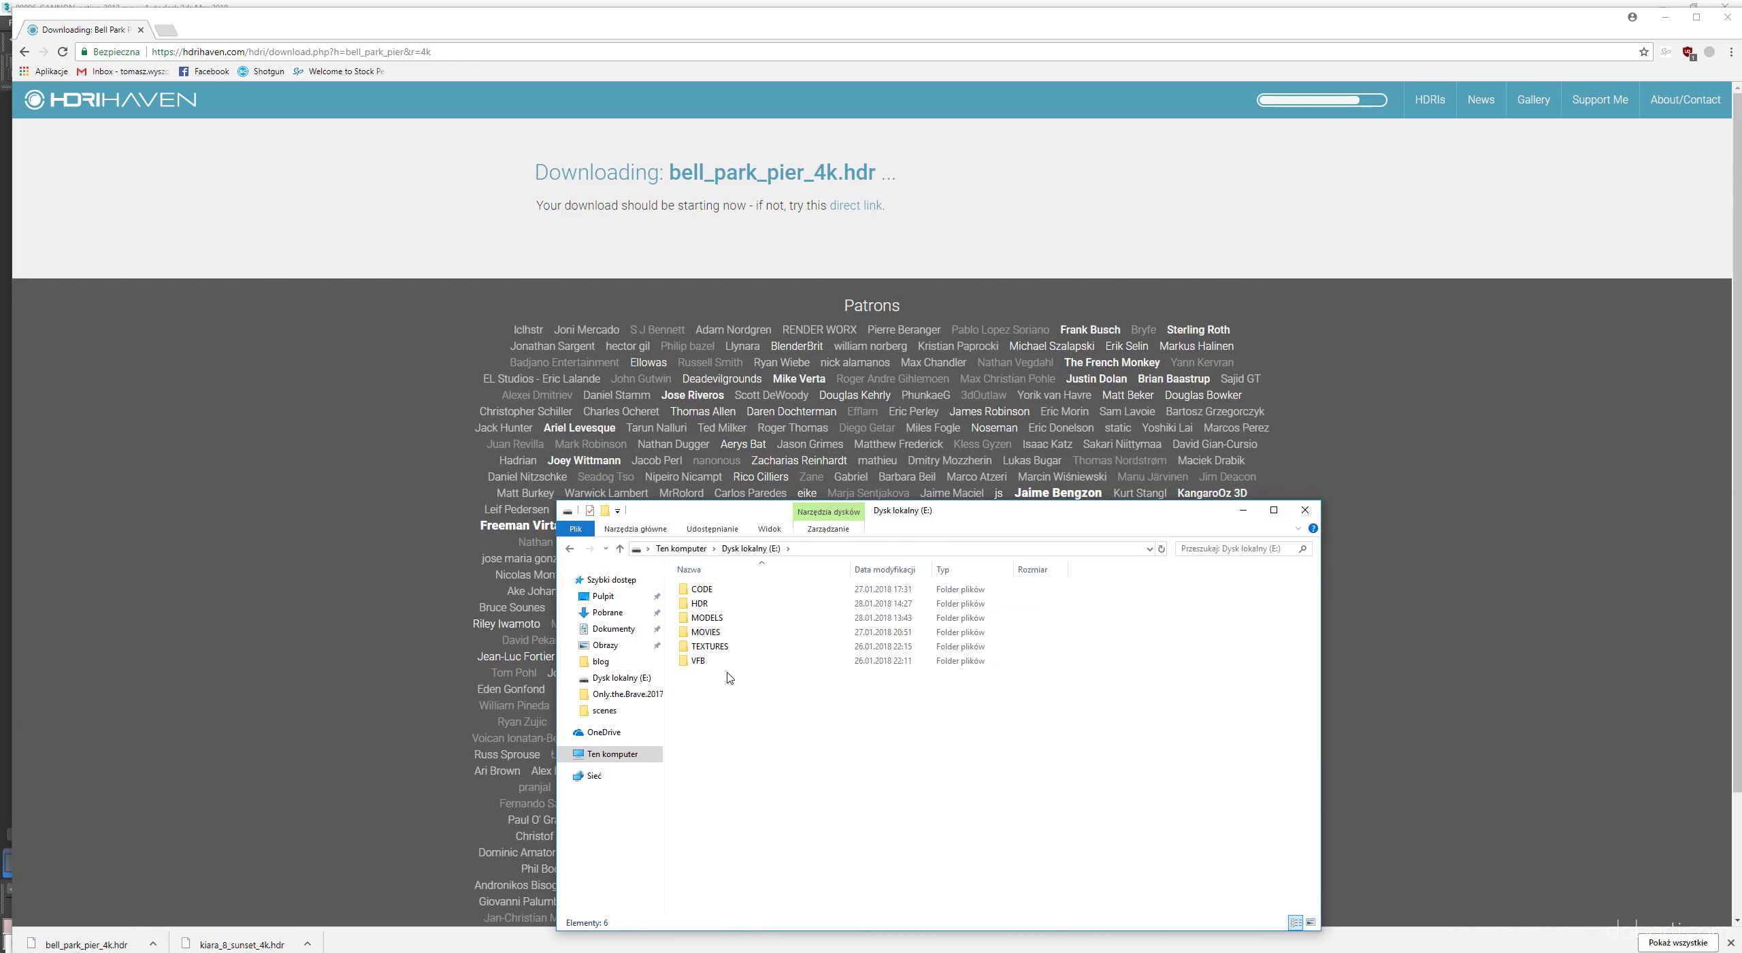
left_click(209, 712)
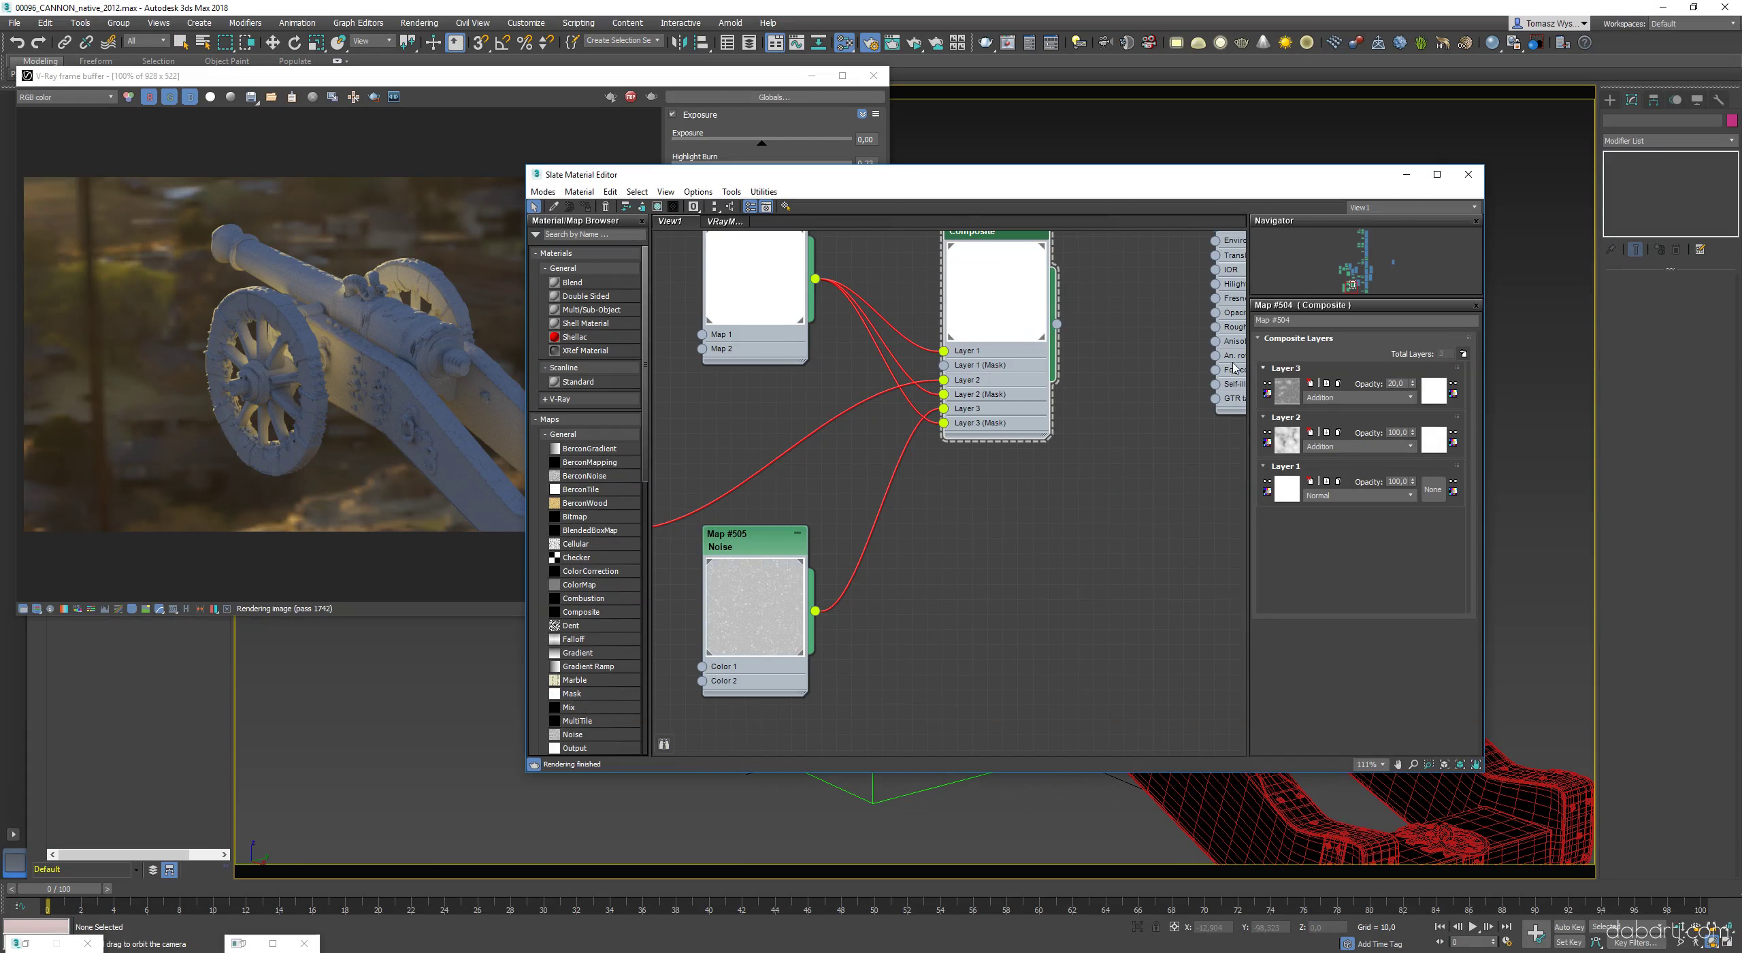
- Restart the V-Ray GPU ActiveShade render from the physical camera and examine the snow displacement on the cannon
middle_click_drag(1236, 368, 1117, 432)
left_click(1008, 43)
left_click(870, 43)
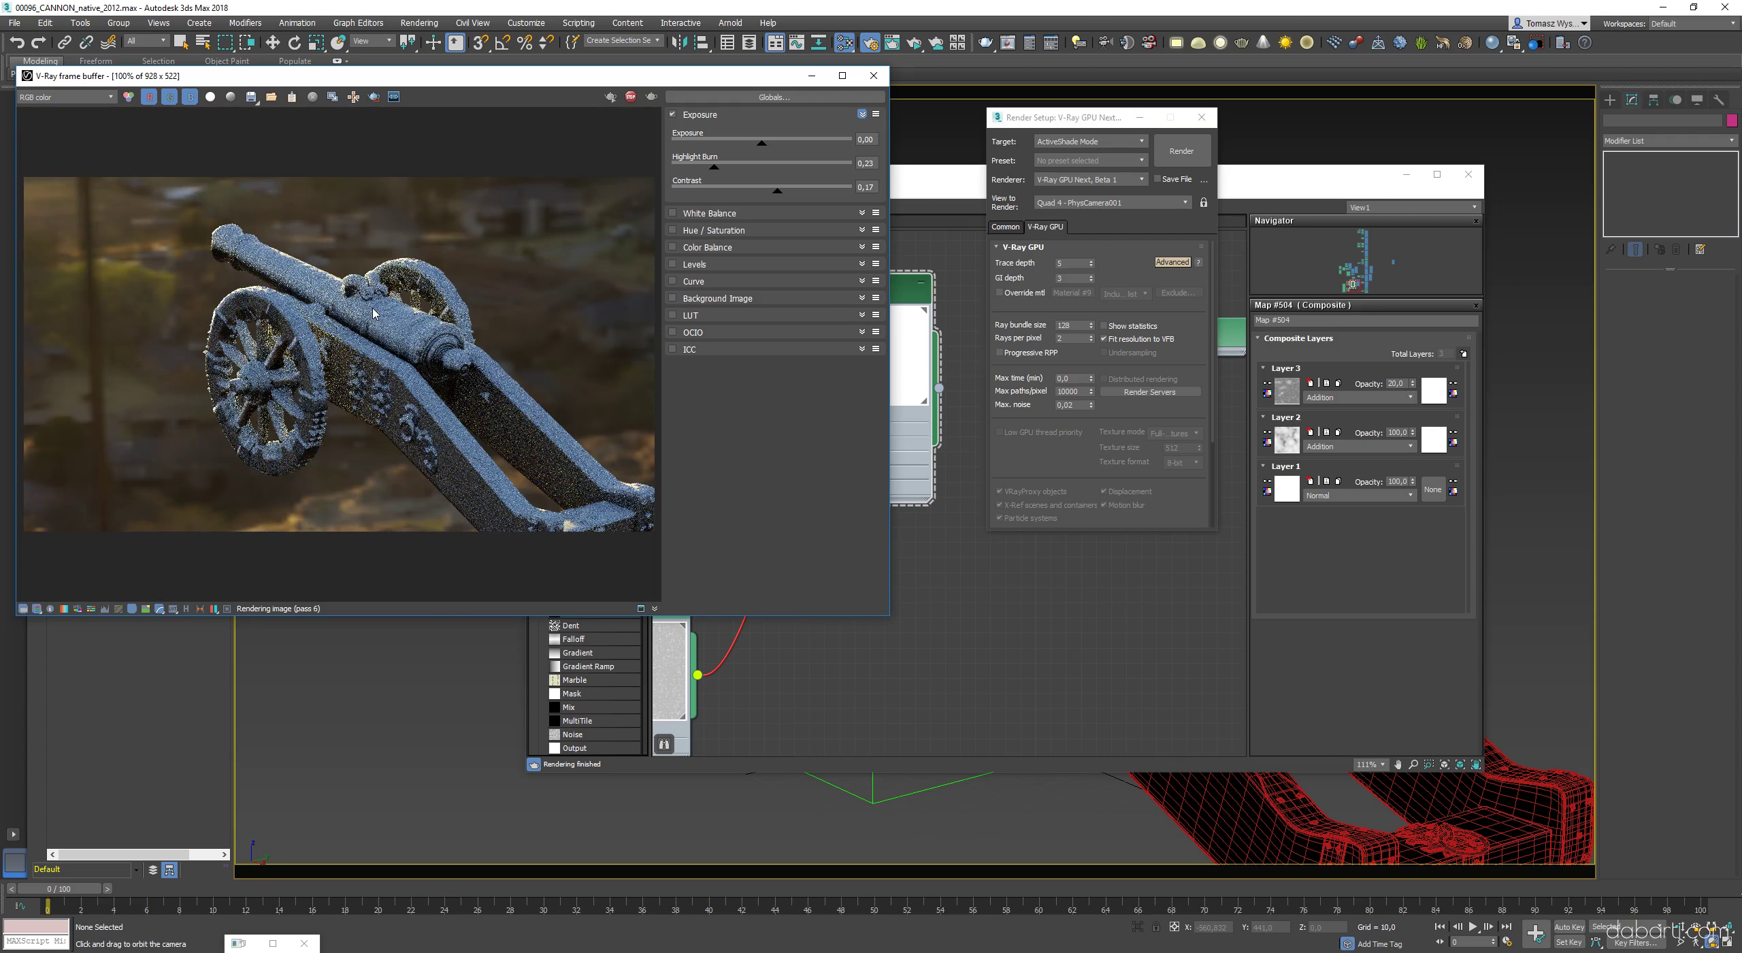
scroll(406, 285, "up", 2)
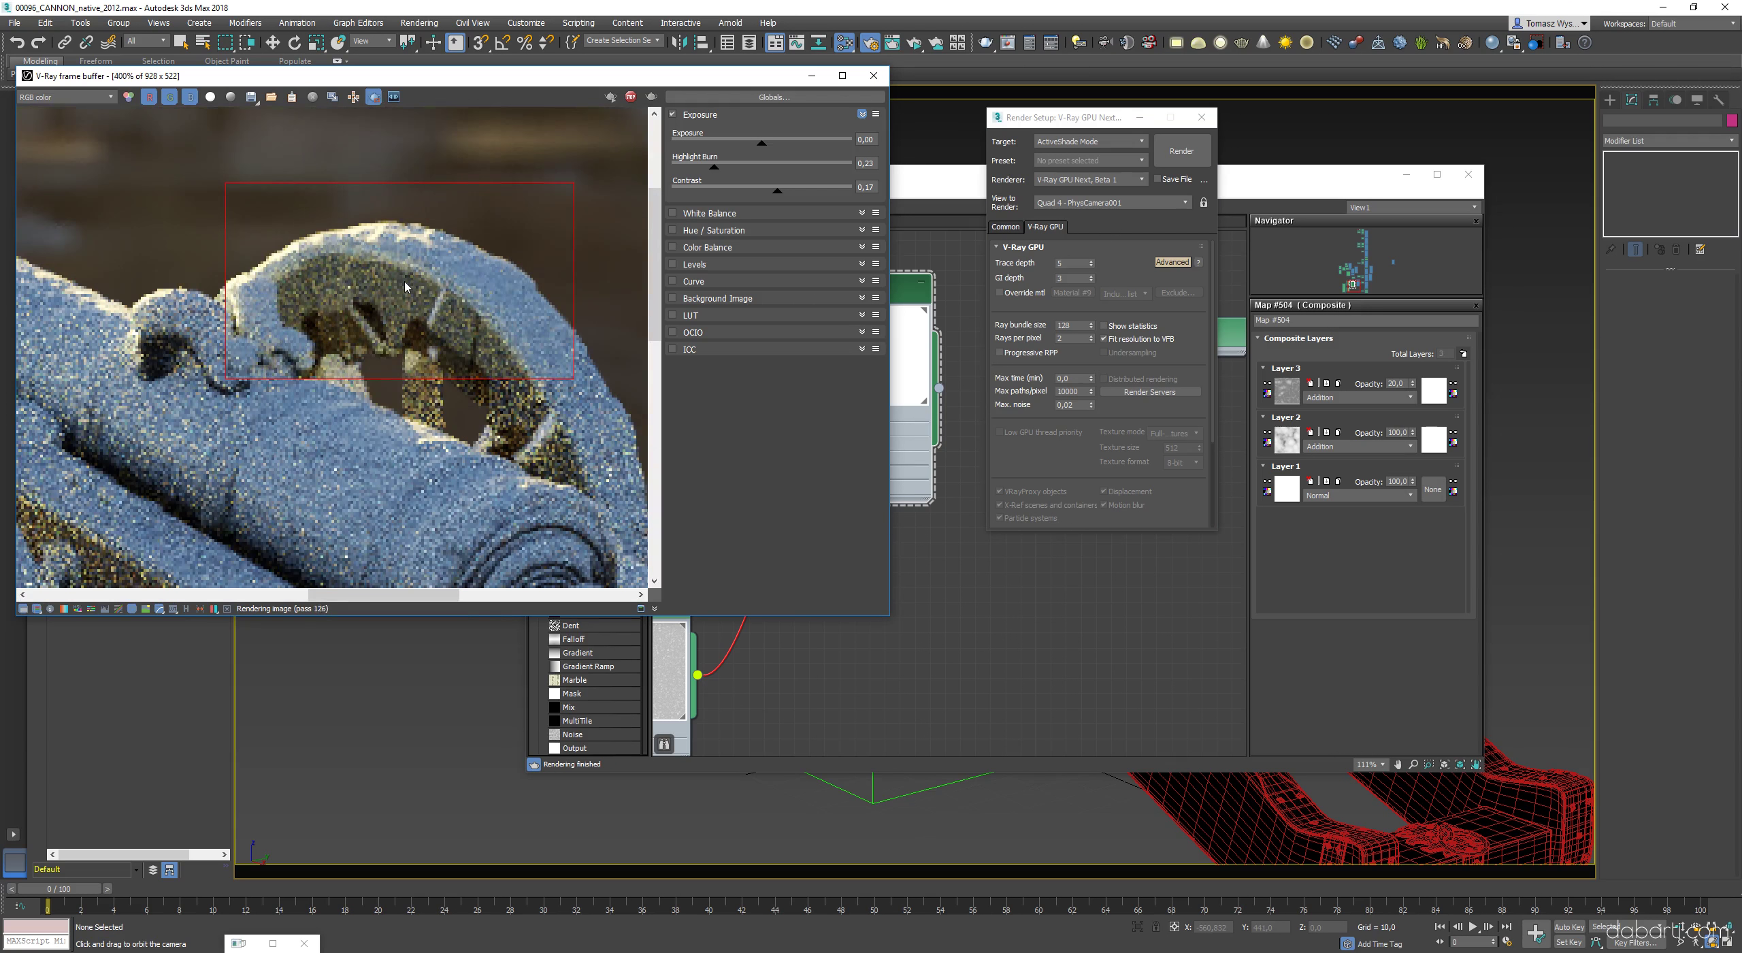
scroll(406, 286, "down", 2)
- Load bell_park_pier_4k.hdr as the bitmap of the VRayHDRI environment map
left_click(943, 618)
scroll(943, 618, "down", 2)
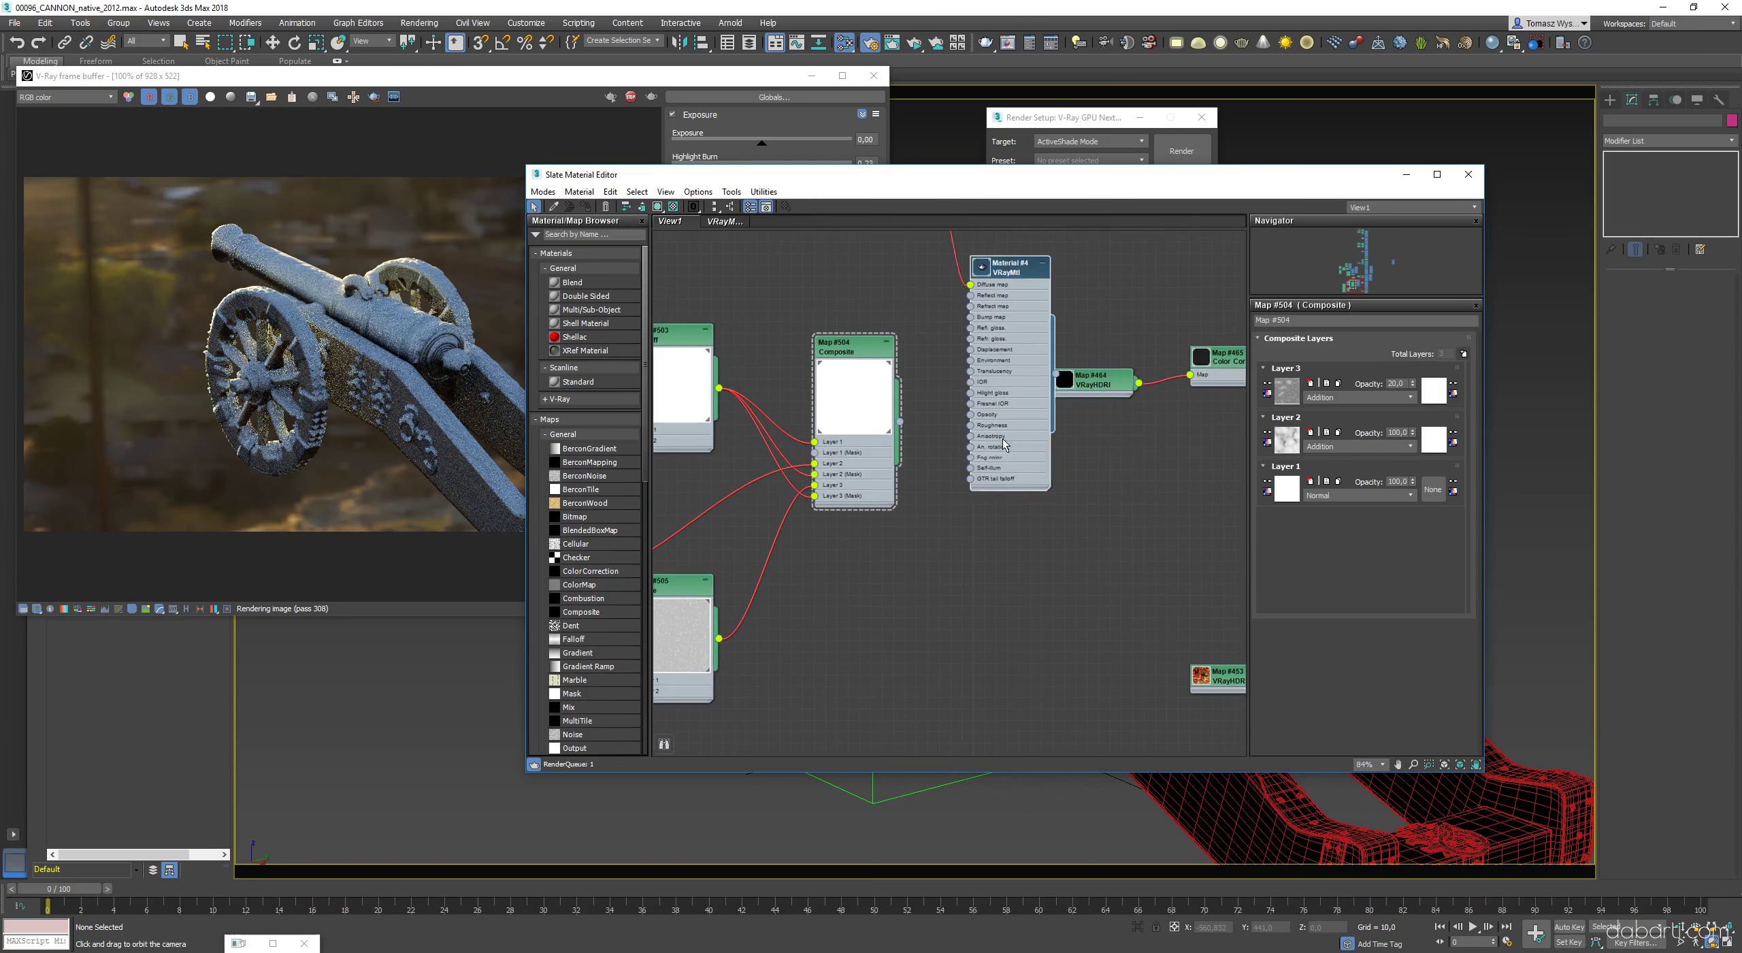
scroll(1004, 444, "down", 4)
scroll(1007, 523, "down", 4)
middle_click_drag(1202, 513, 1132, 688)
scroll(818, 500, "up", 4)
double_click(825, 502)
left_click(1463, 360)
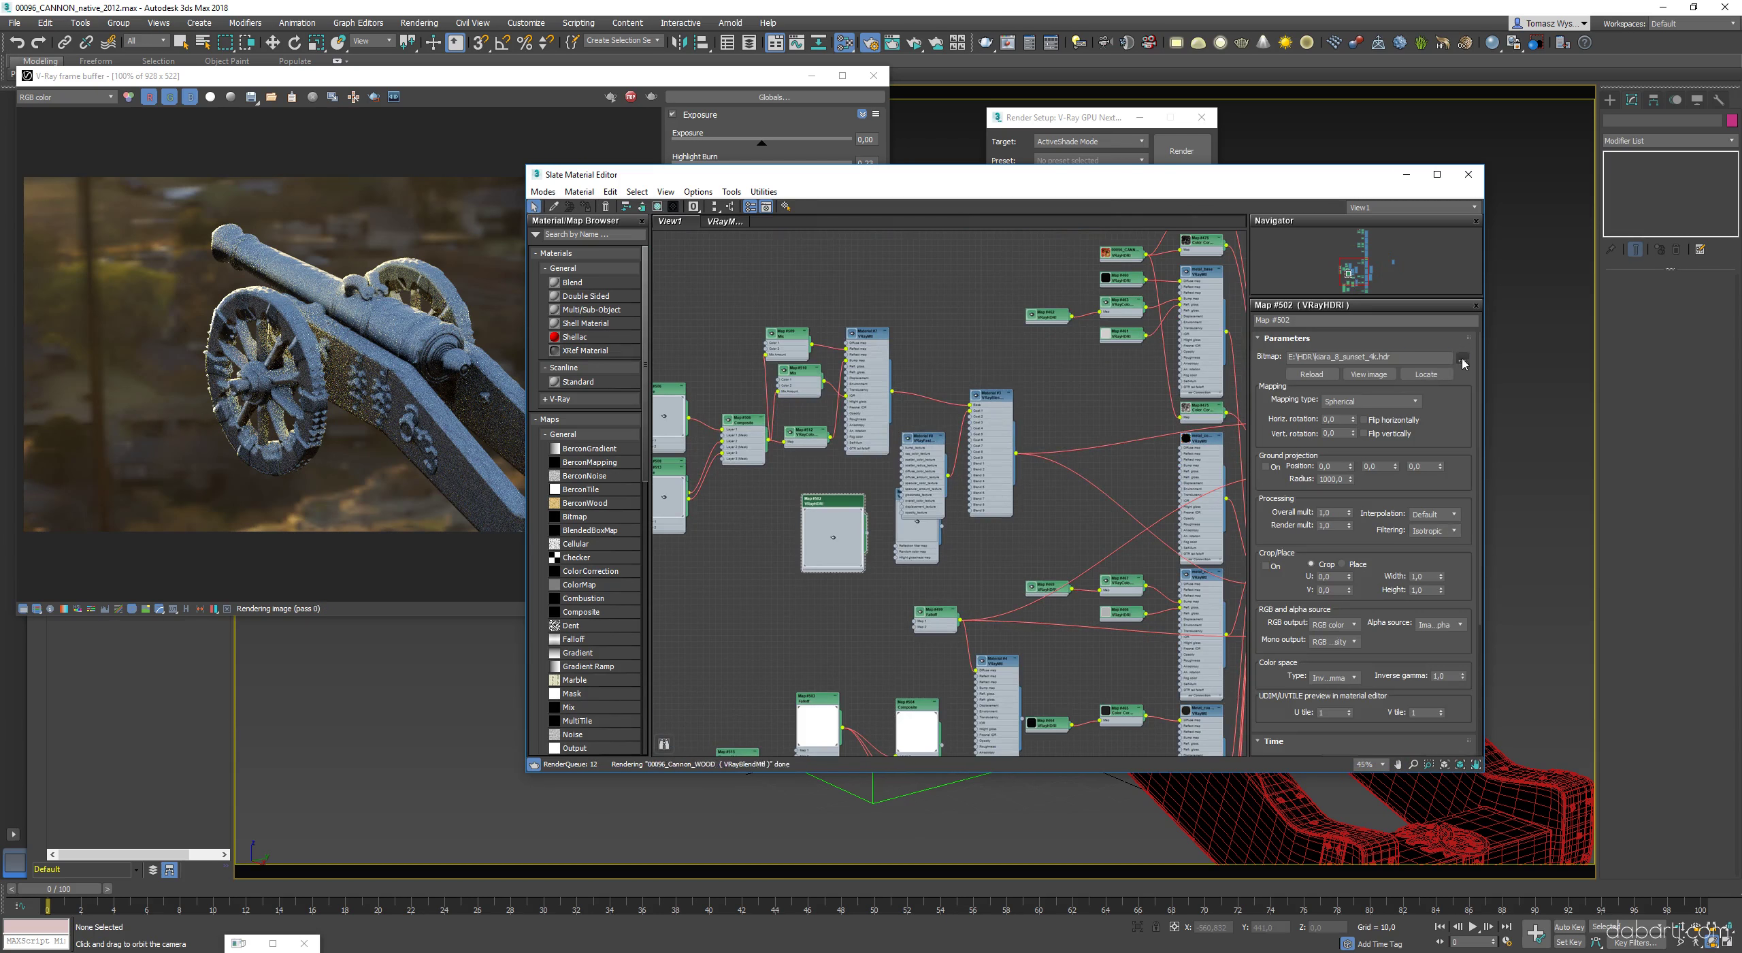
double_click(731, 287)
- Open the parameters of the Falloff map that drives the snow mask, Map #499
left_click(612, 77)
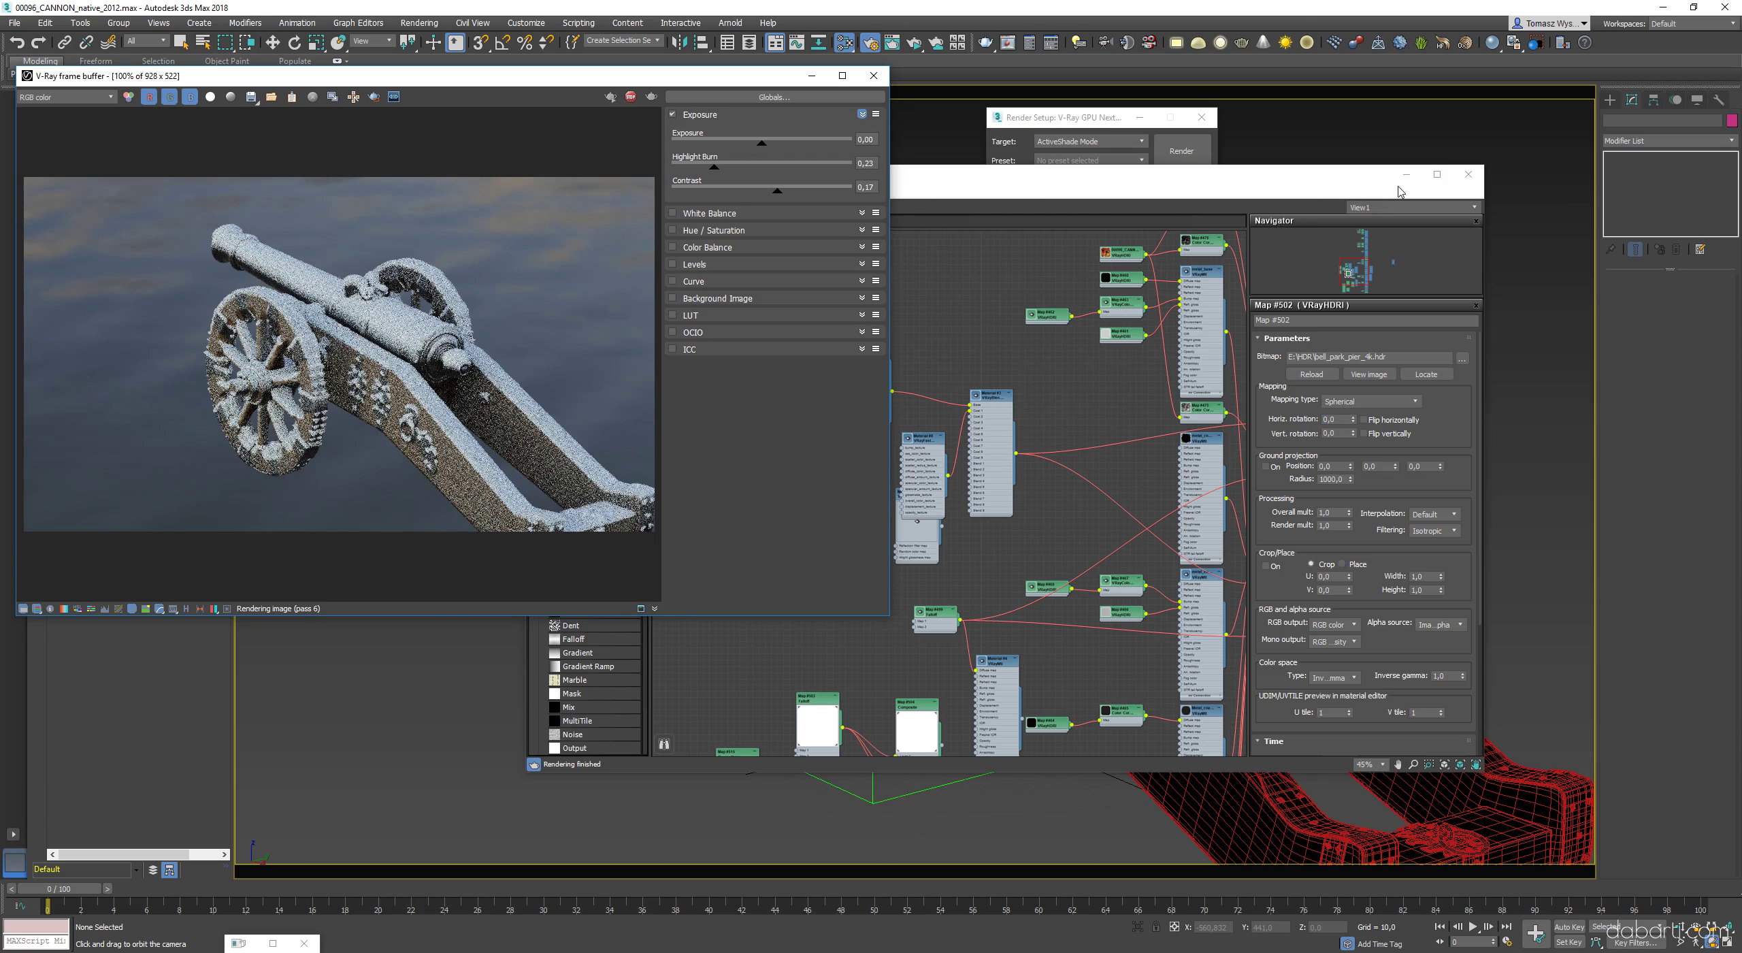
left_click(1399, 191)
middle_click_drag(925, 445, 803, 405)
scroll(730, 612, "up", 3)
double_click(811, 577)
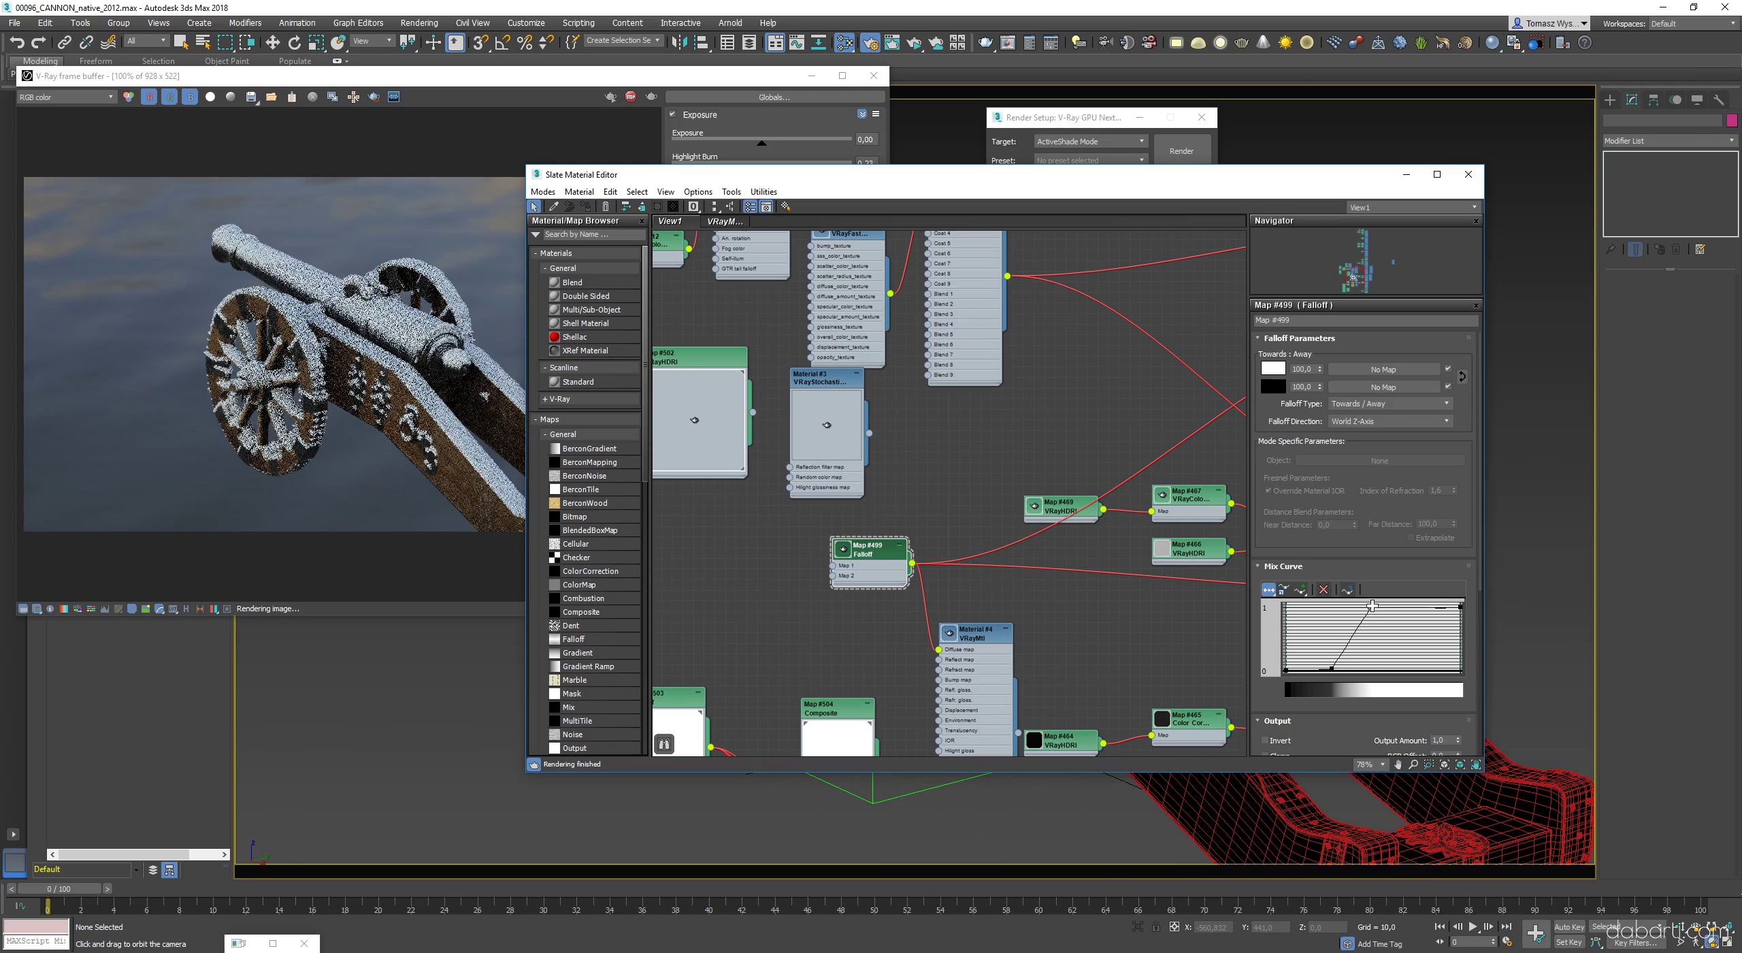
- Examine the snow on the cannon's wheels and barrel up close in the frame buffer using region rendering
left_click(381, 204)
scroll(381, 204, "up", 1)
scroll(385, 197, "down", 1)
left_click(373, 96)
scroll(279, 306, "up", 1)
scroll(343, 440, "up", 1)
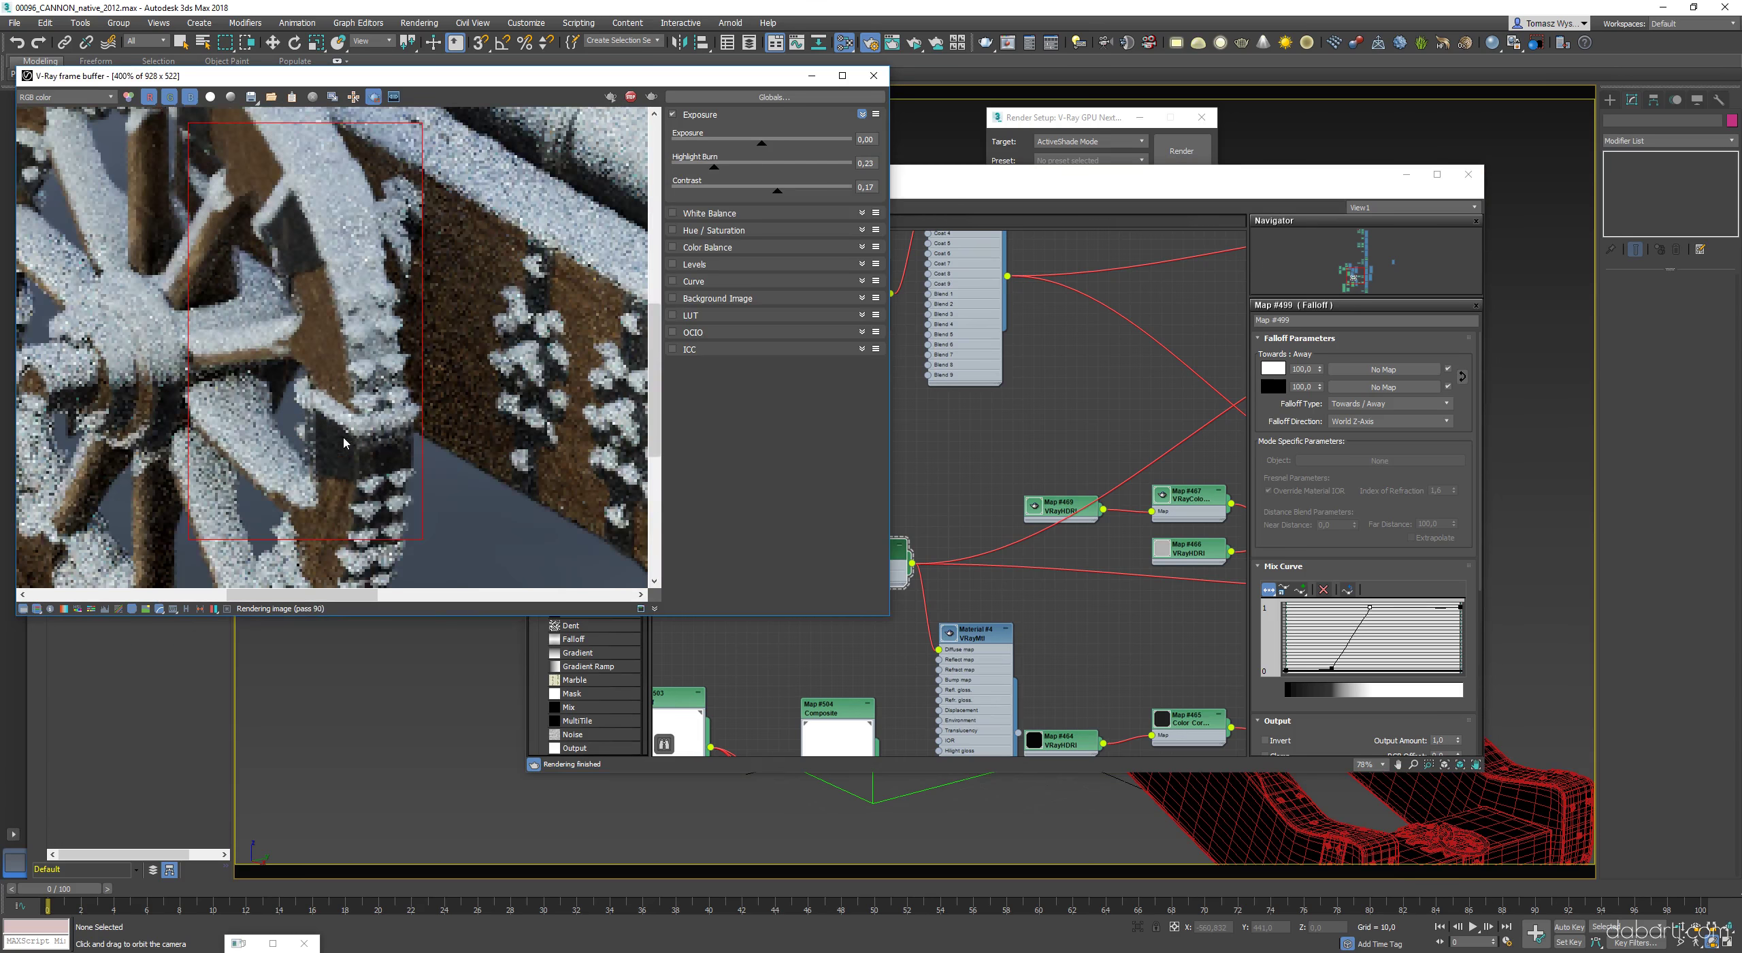
scroll(347, 442, "down", 1)
scroll(545, 473, "down", 1)
scroll(473, 393, "up", 2)
scroll(473, 393, "down", 2)
scroll(386, 290, "up", 2)
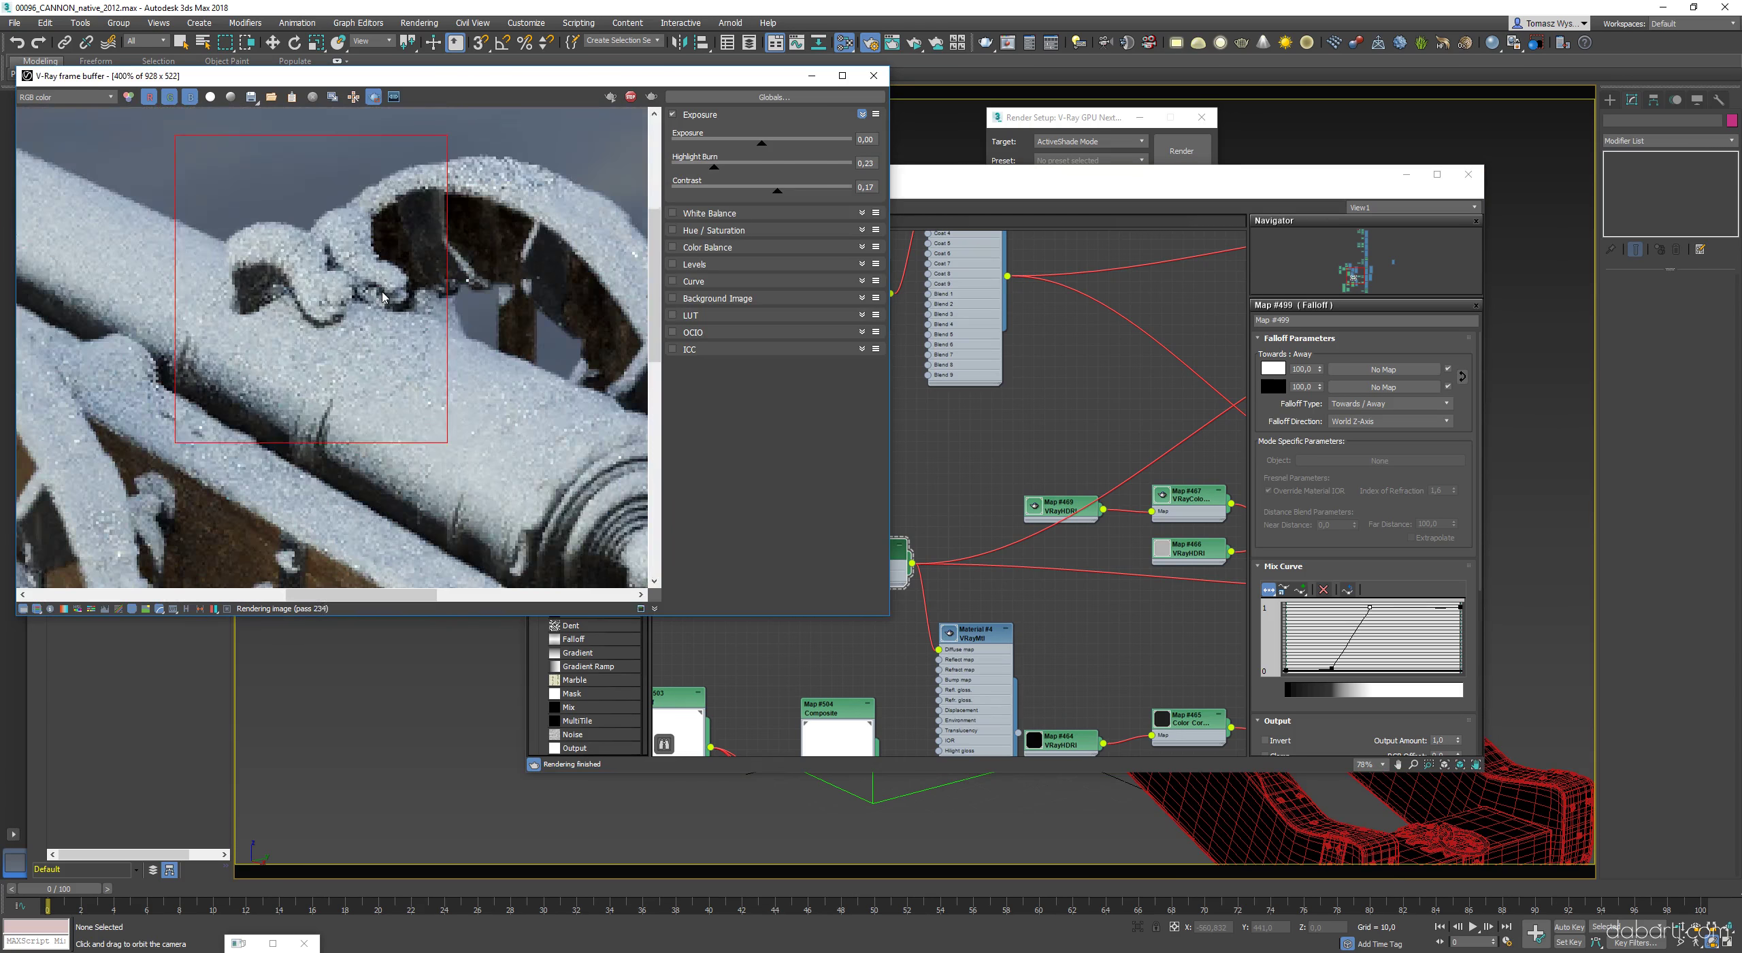
scroll(381, 279, "down", 2)
left_click(374, 97)
- Put away the editor and render setup windows and reframe the cannon against the new HDRI's horizon
left_click(1407, 175)
left_click(1140, 117)
middle_click_drag(1388, 565, 1311, 470, "alt")
scroll(1338, 552, "down", 7)
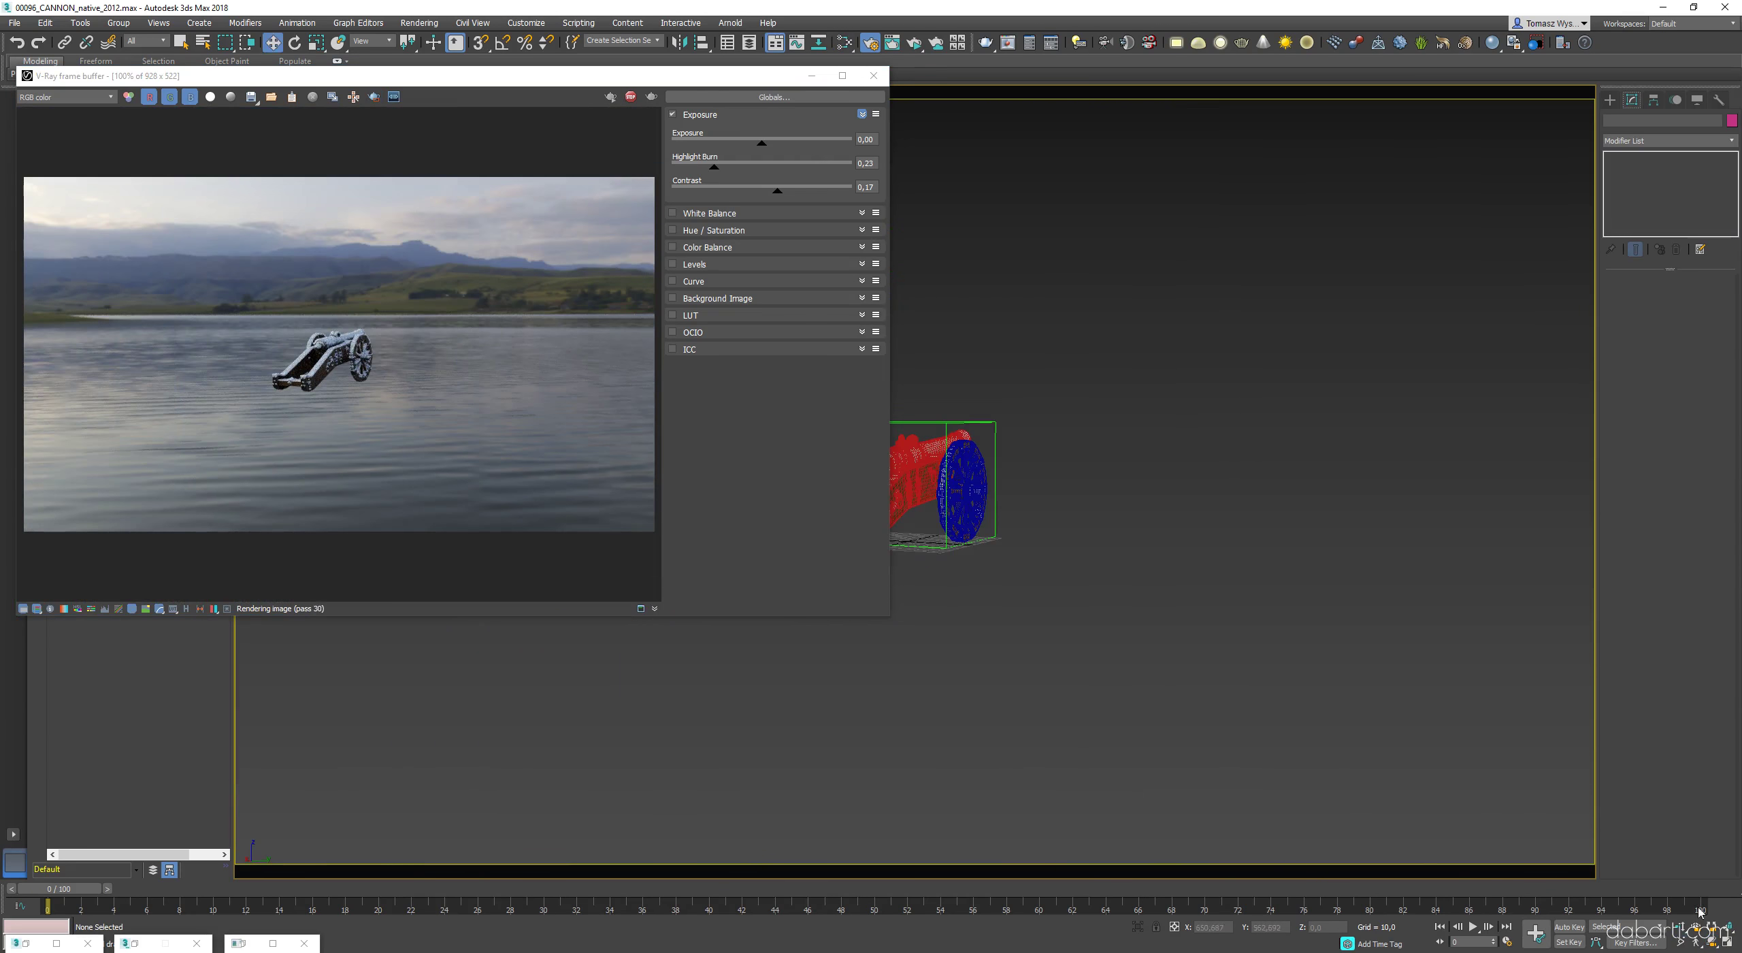
scroll(1078, 443, "up", 8)
left_click_drag(1079, 443, 1211, 518)
left_click_drag(1042, 378, 1042, 144)
- Turn on ground projection for the VRayHDRI map and use it for the V-Ray dome light and the environment background
key("m")
left_click(931, 358)
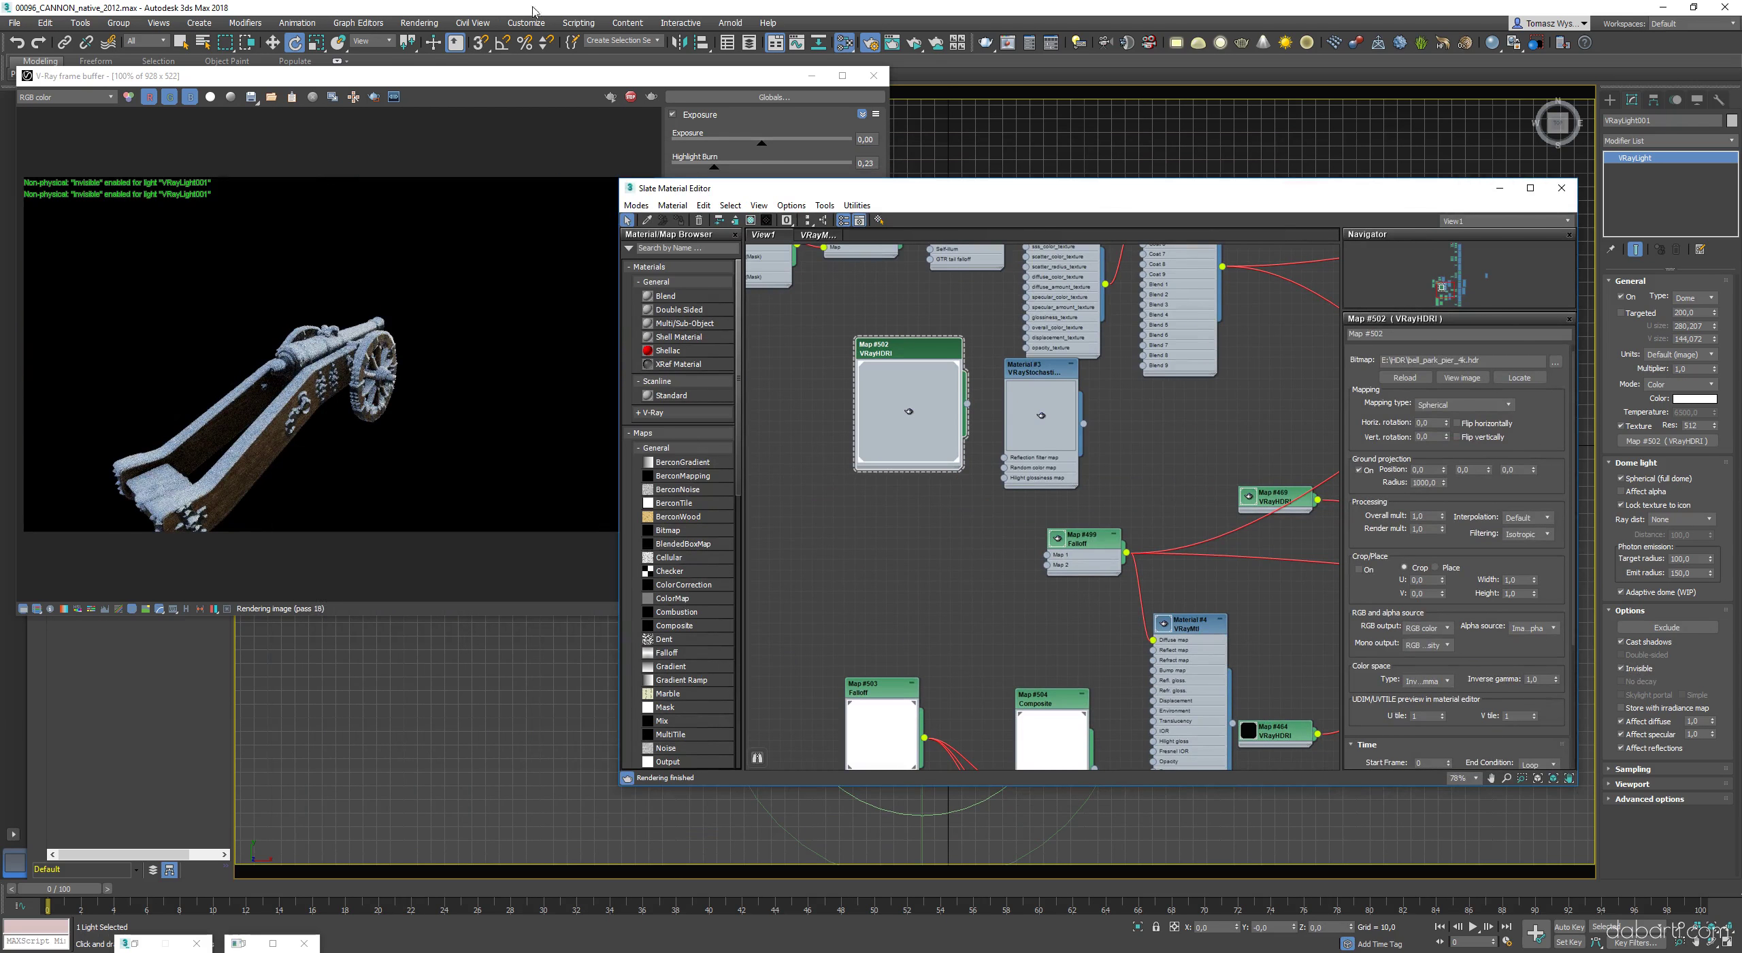
key("8")
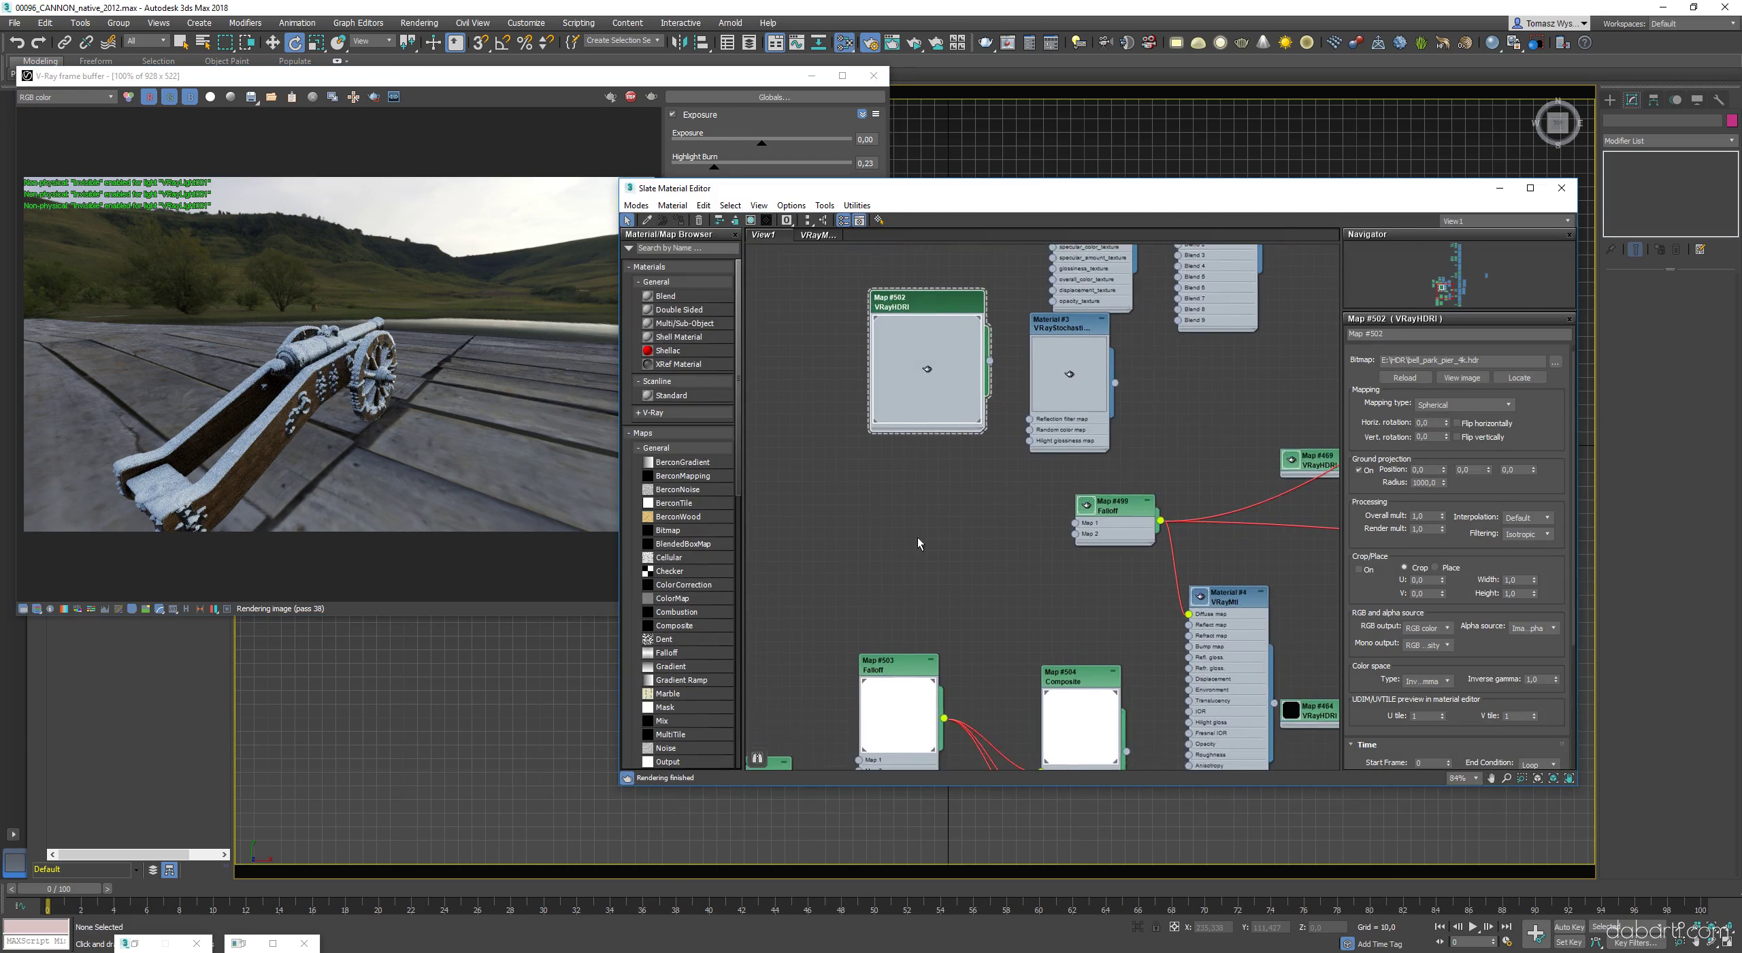
- Reduce the VRayHDRI ground projection radius, trying 400 before 100
middle_click_drag(940, 524, 984, 417)
left_click(976, 483)
middle_click_drag(976, 485, 938, 607)
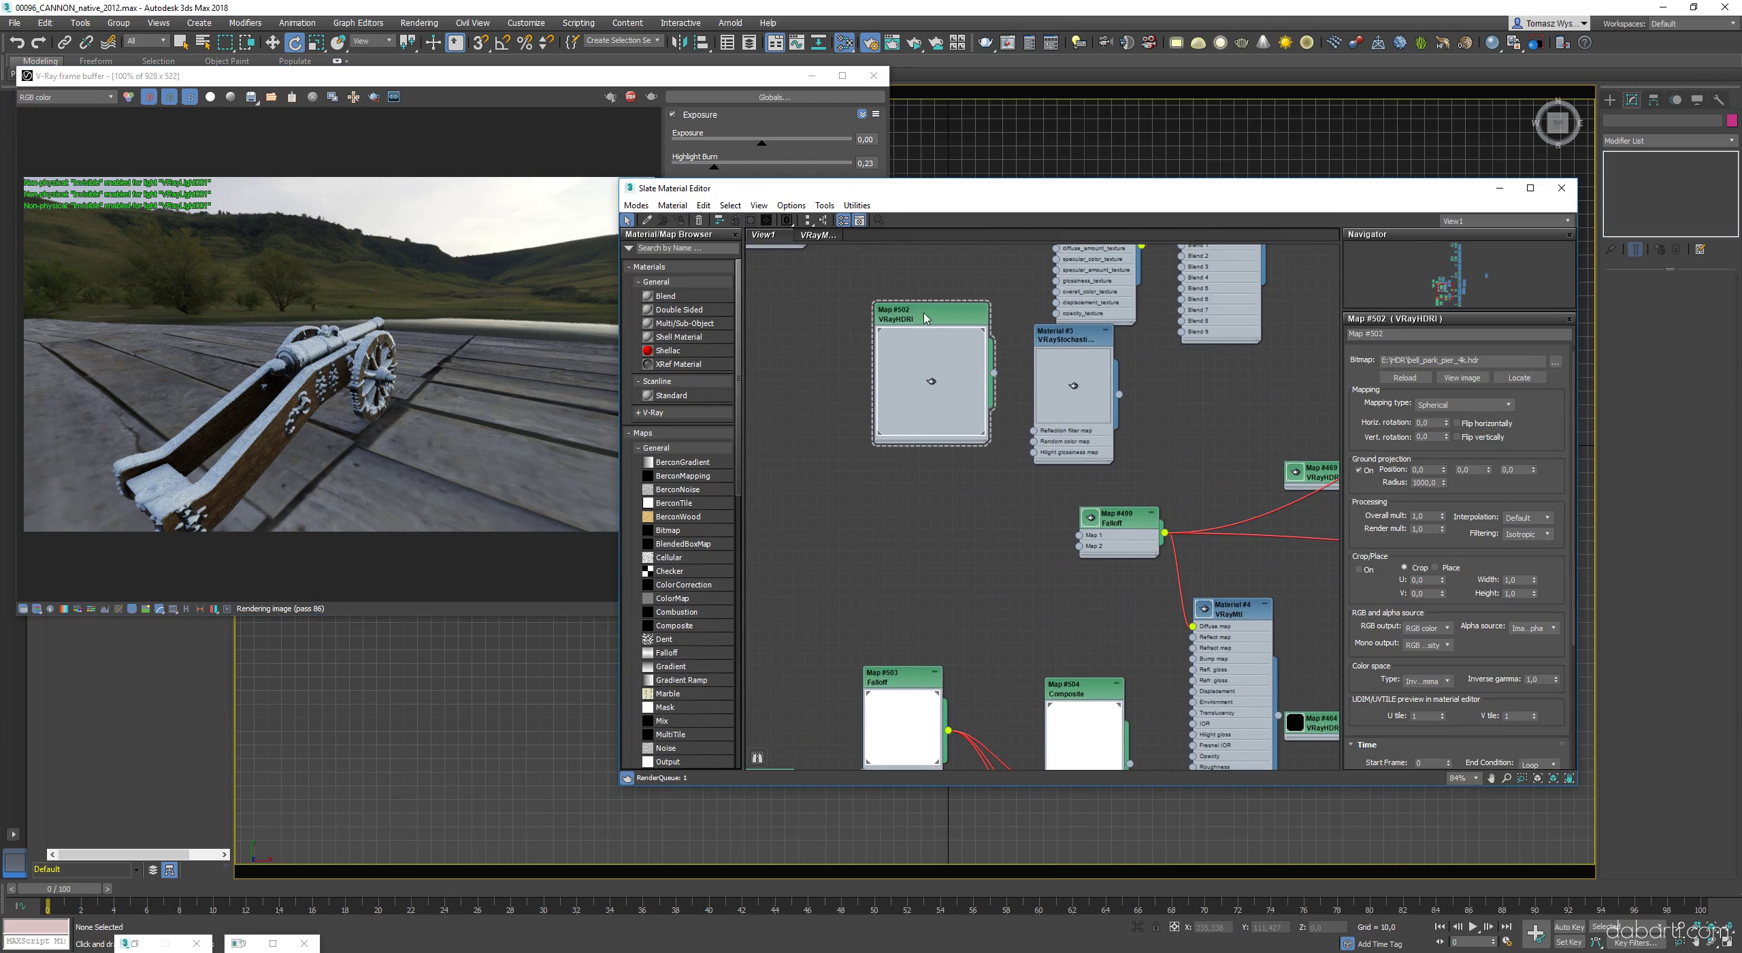
left_click(924, 318)
middle_click_drag(792, 671, 885, 565)
left_click(891, 532)
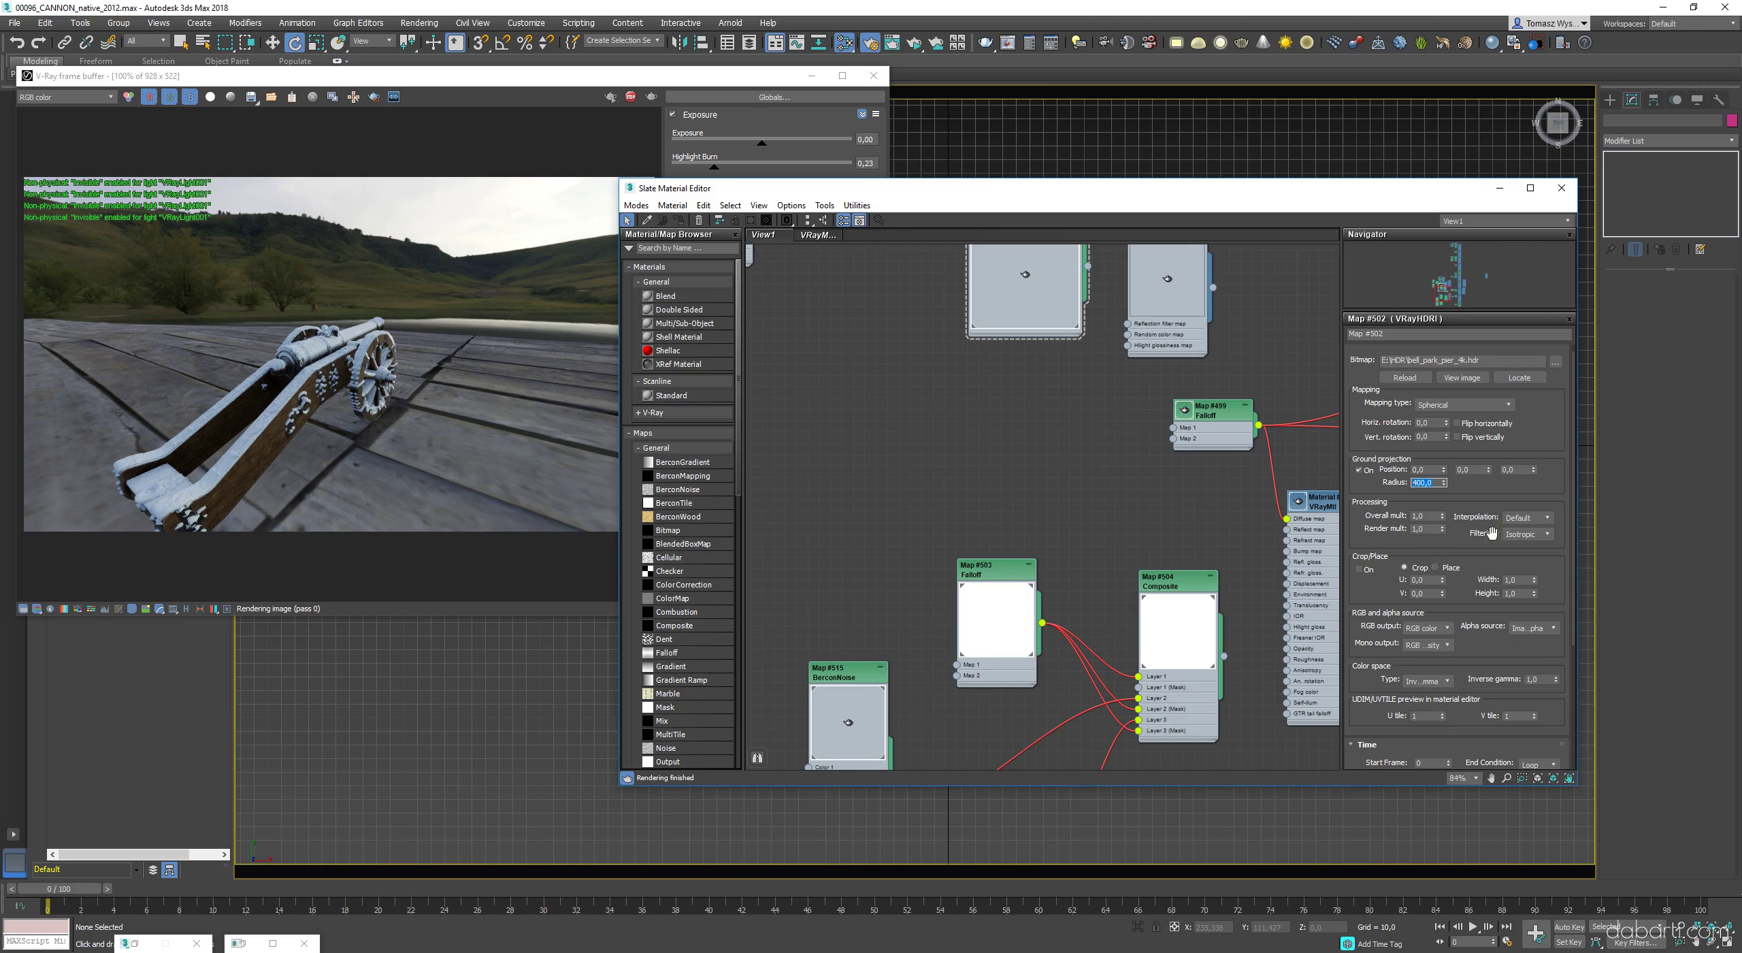
left_click(307, 367)
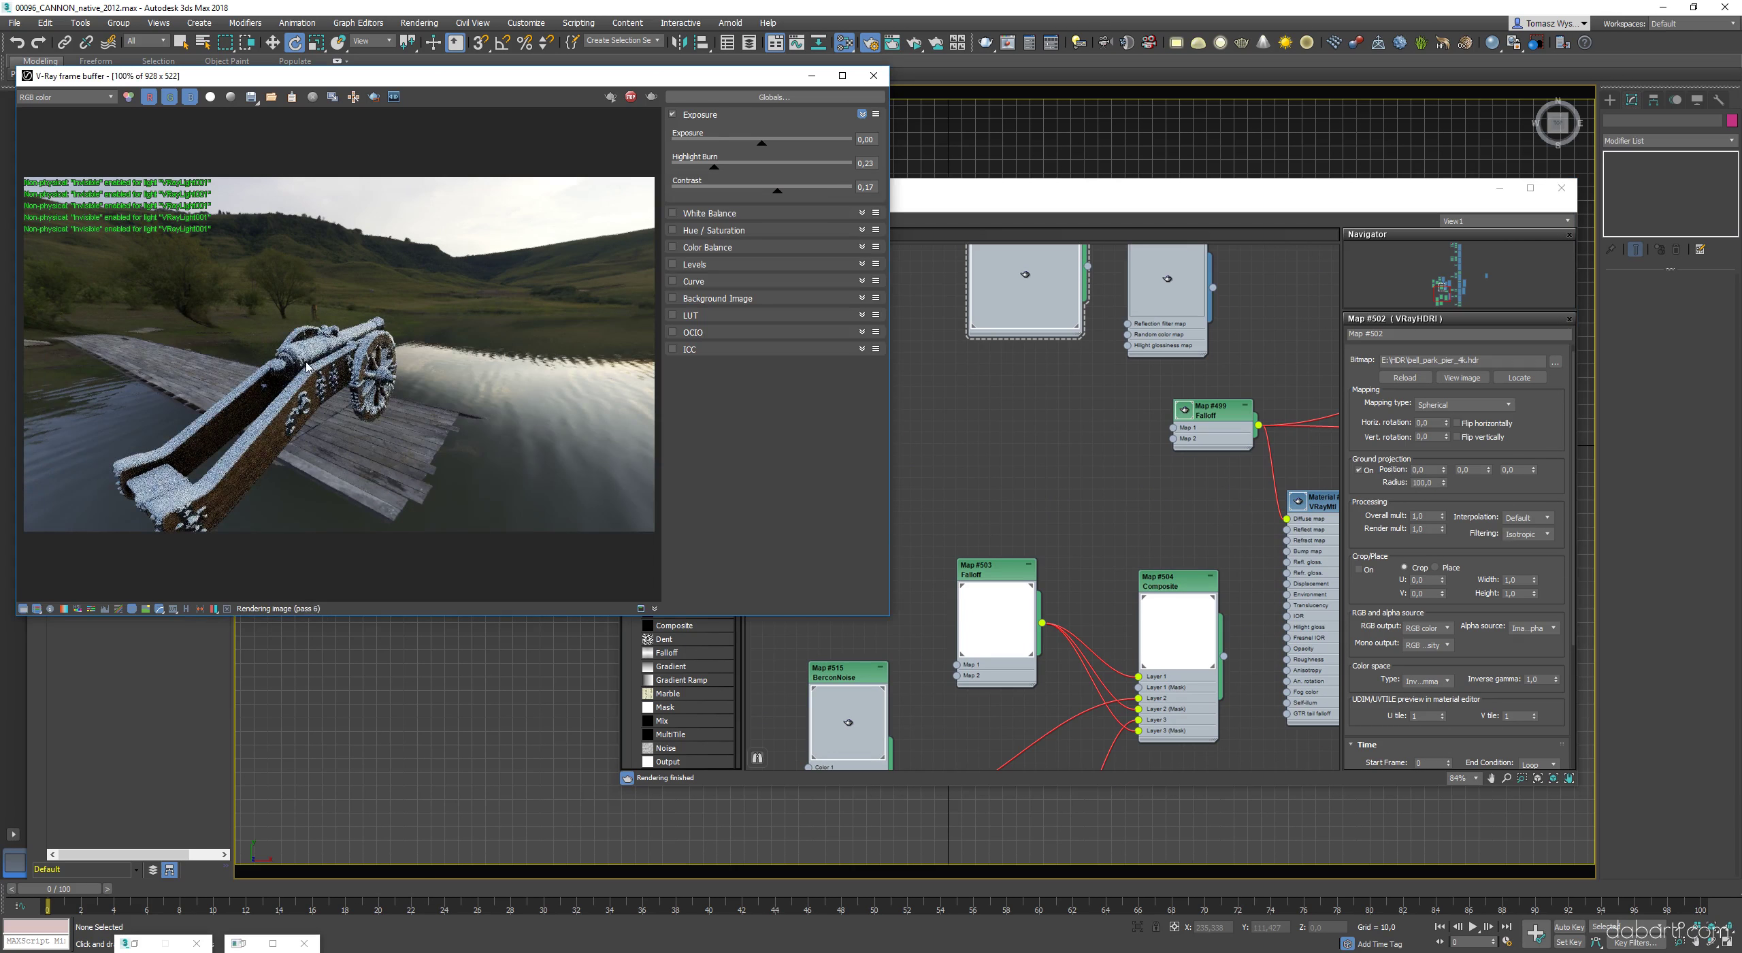
- Set the VRayHDRI horizontal rotation to 90 and dismiss the Render To Texture dialog
double_click(1419, 423)
key("0")
key("Return")
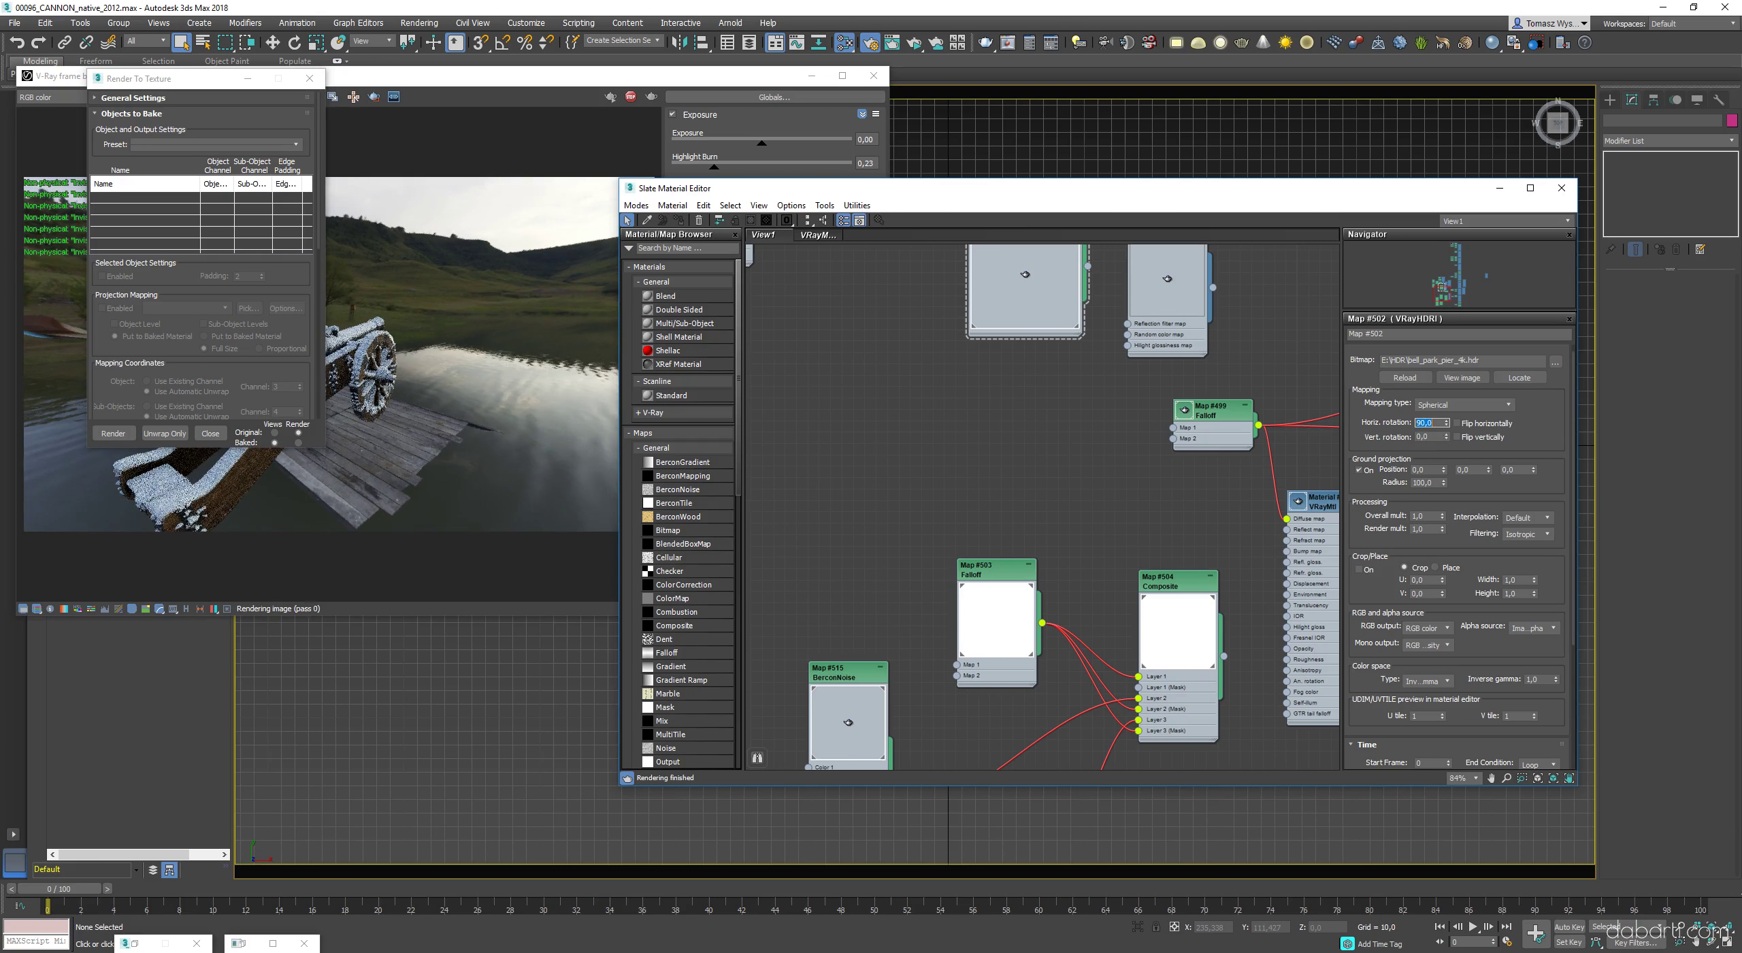
left_click(315, 443)
- Adjust the ground projection radius, trying 463 before lowering it to about 265, and refresh the render
left_click(1426, 482)
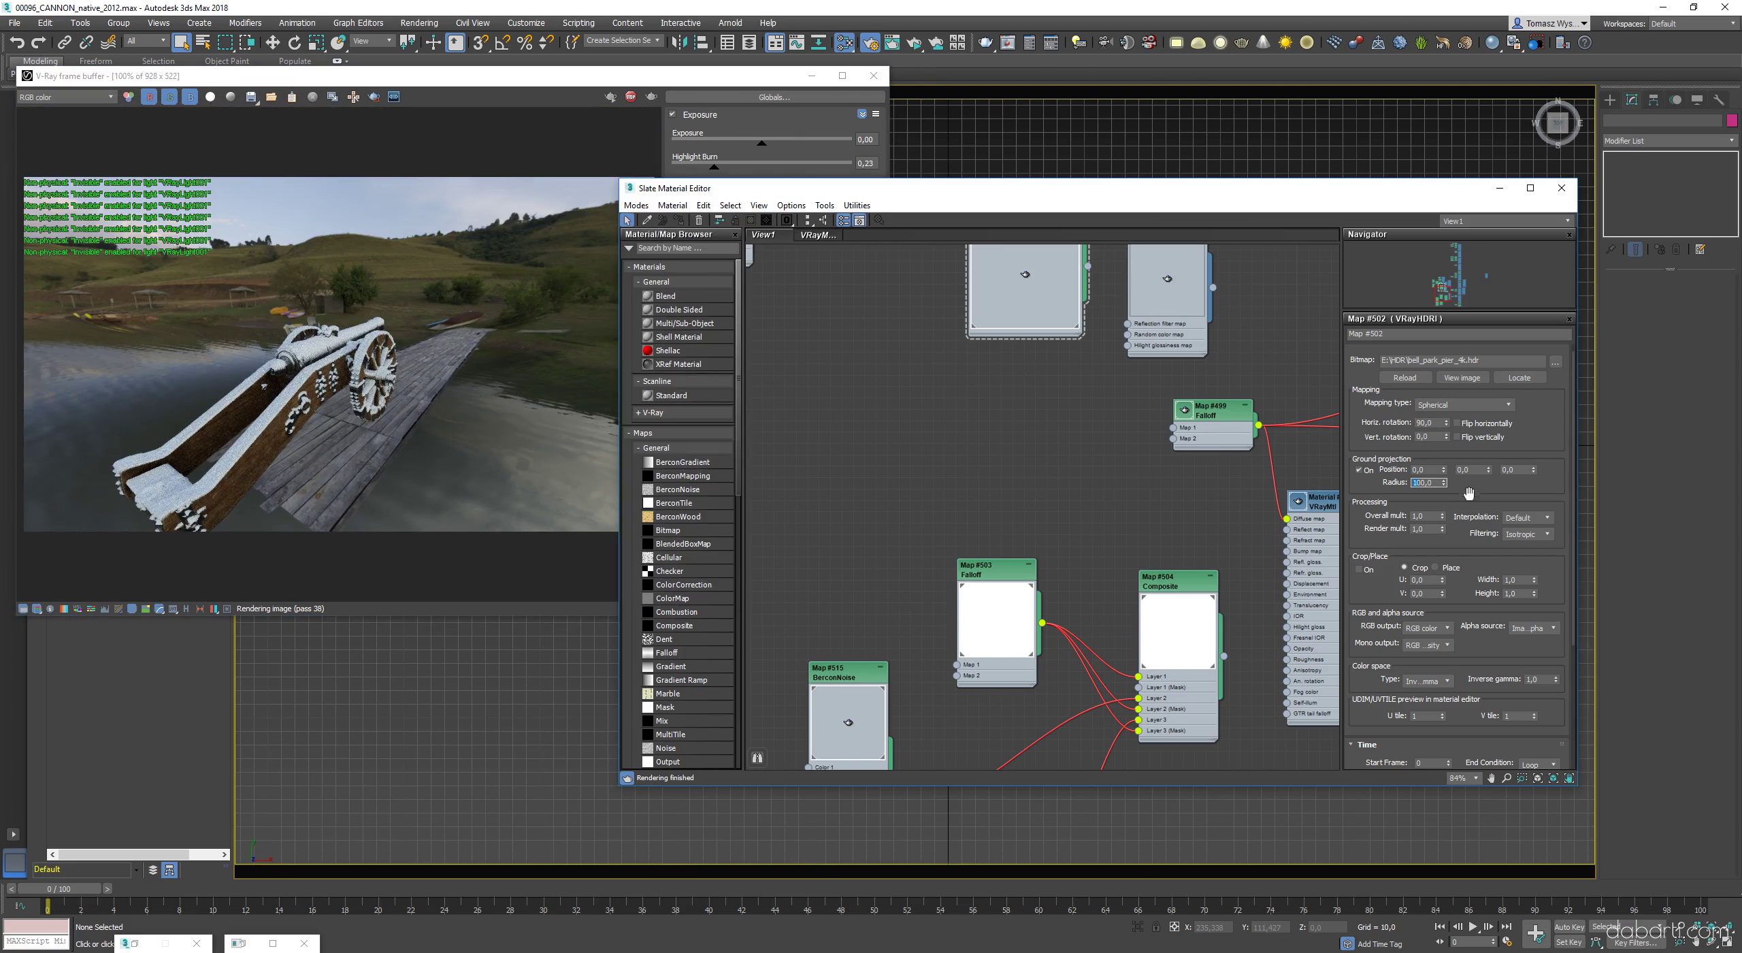
left_click_drag(1445, 434, 1445, 285)
left_click(408, 381)
key("F10")
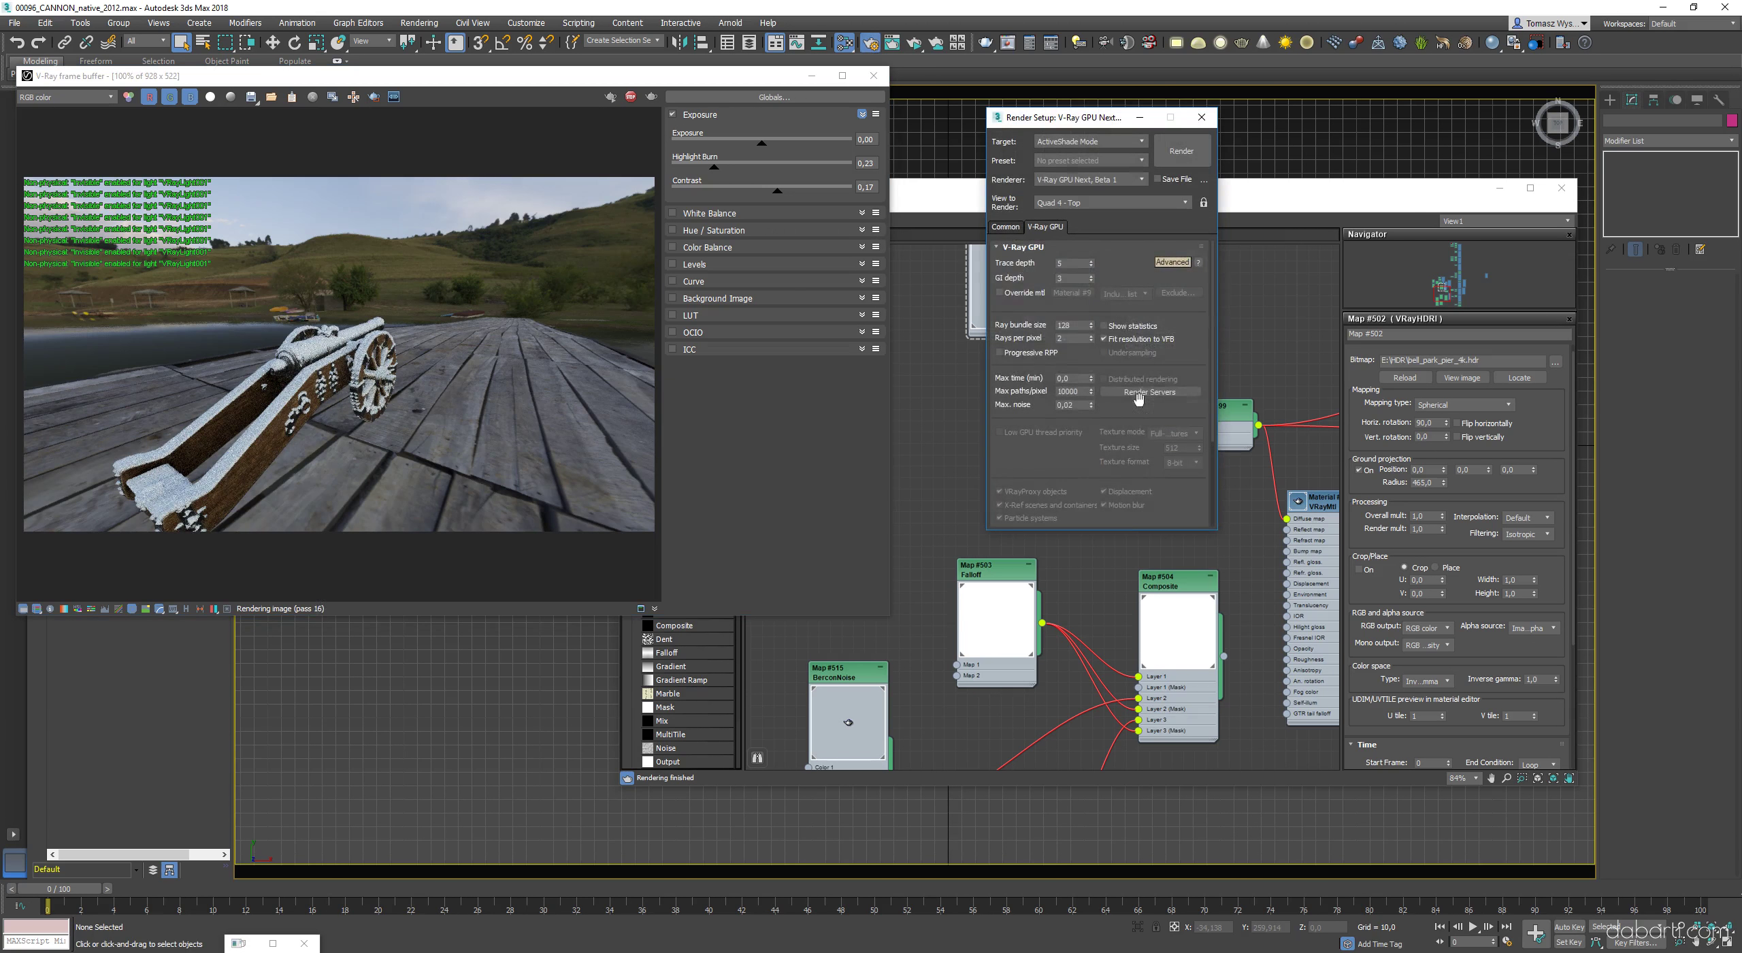
scroll(1135, 397, "down", 4)
left_click(1065, 474)
left_click_drag(1444, 480, 1446, 487)
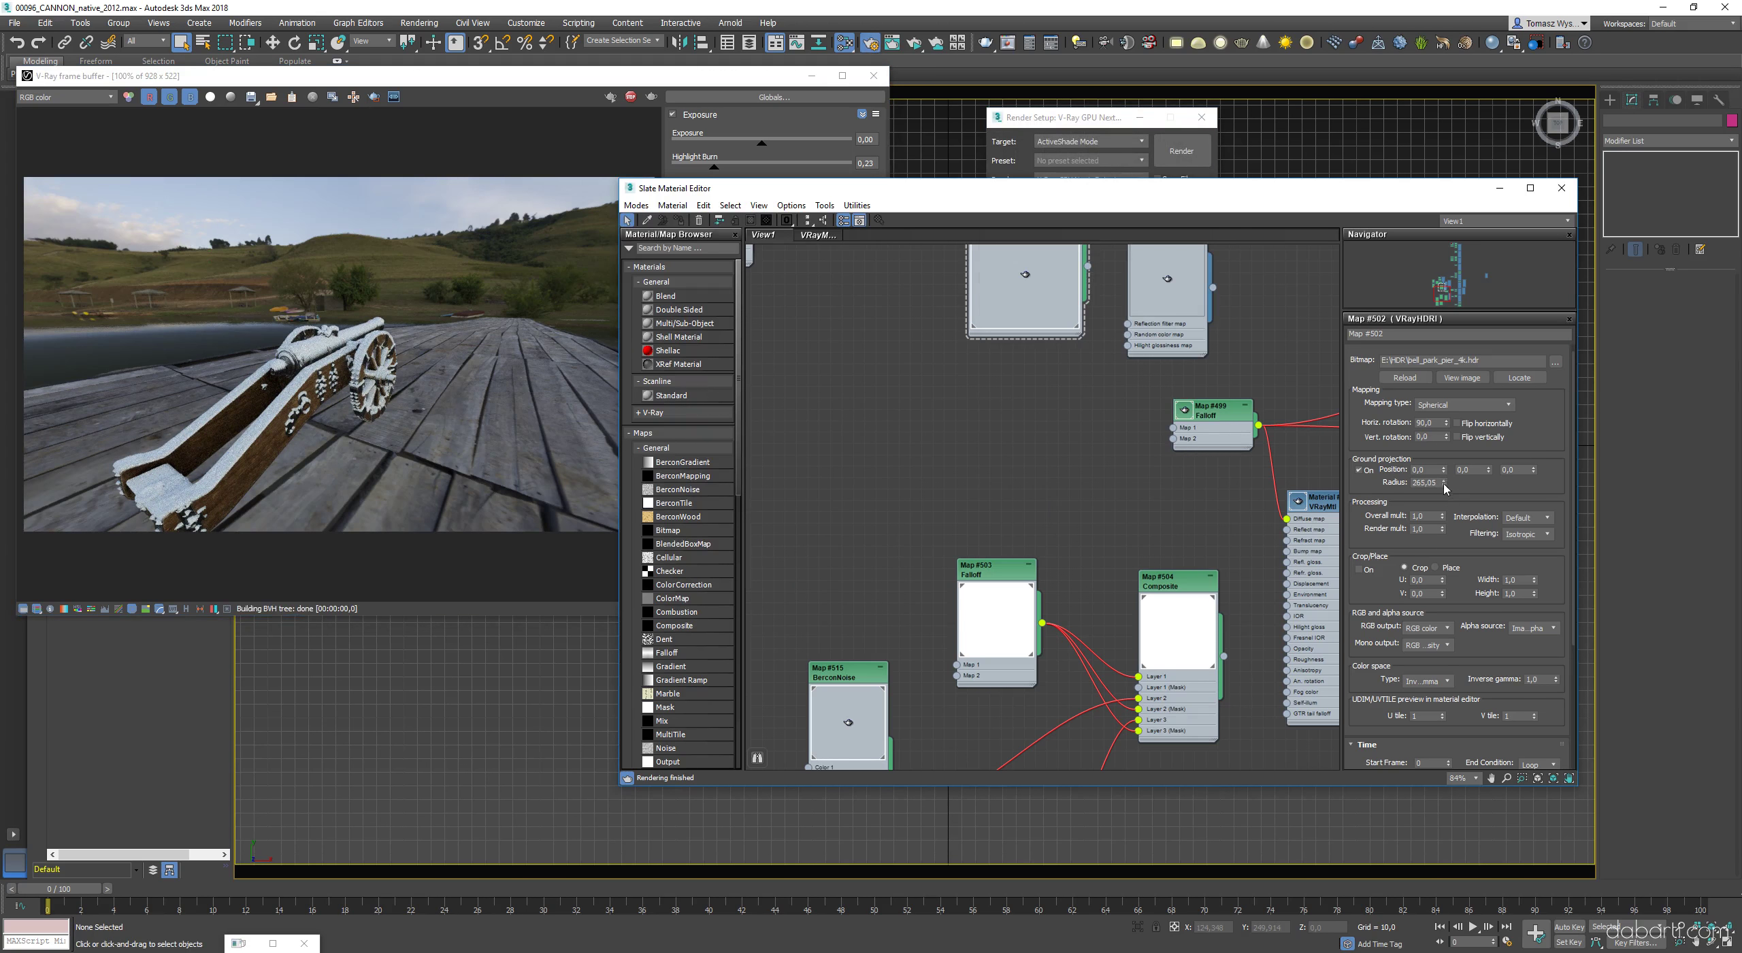
- Reframe the camera to a low front view of the cannon standing on the pier
left_click(1495, 194)
middle_click_drag(1354, 346, 1339, 490, "alt")
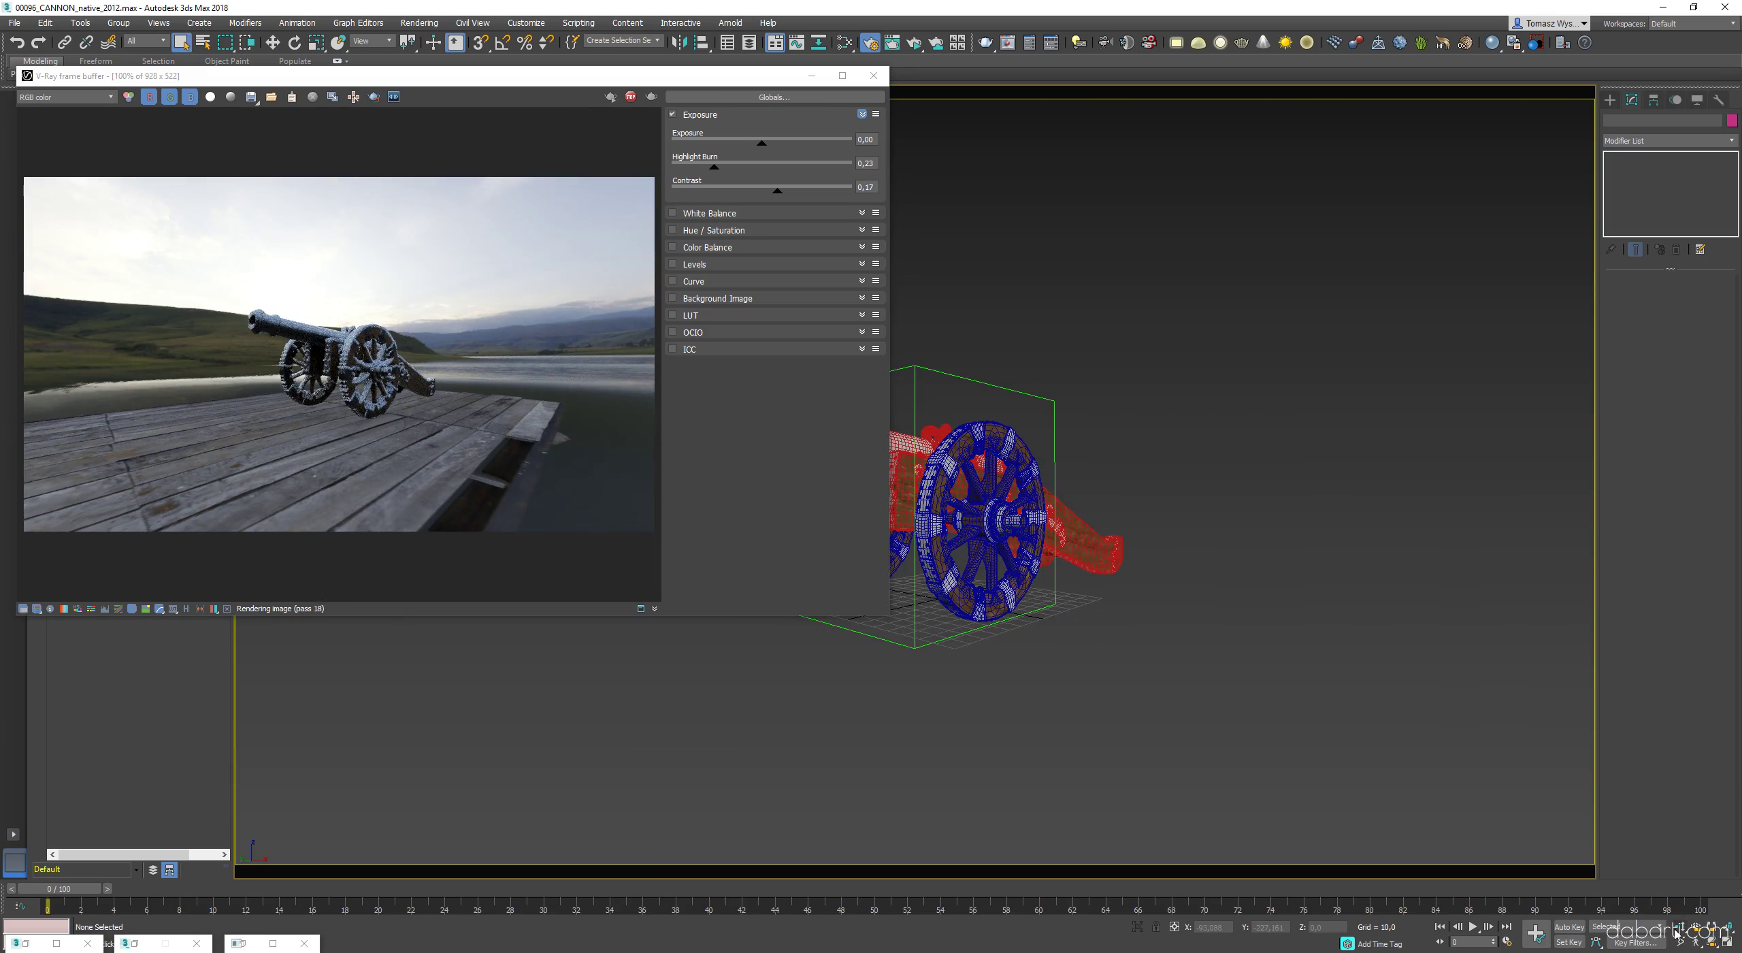
left_click(1678, 928)
left_click_drag(1237, 544, 1244, 478)
right_click(1243, 478)
- Draw a large rectangular ground plane in the Top view and move it beneath the cannon
key("t")
scroll(1365, 539, "down", 3)
left_click(1610, 100)
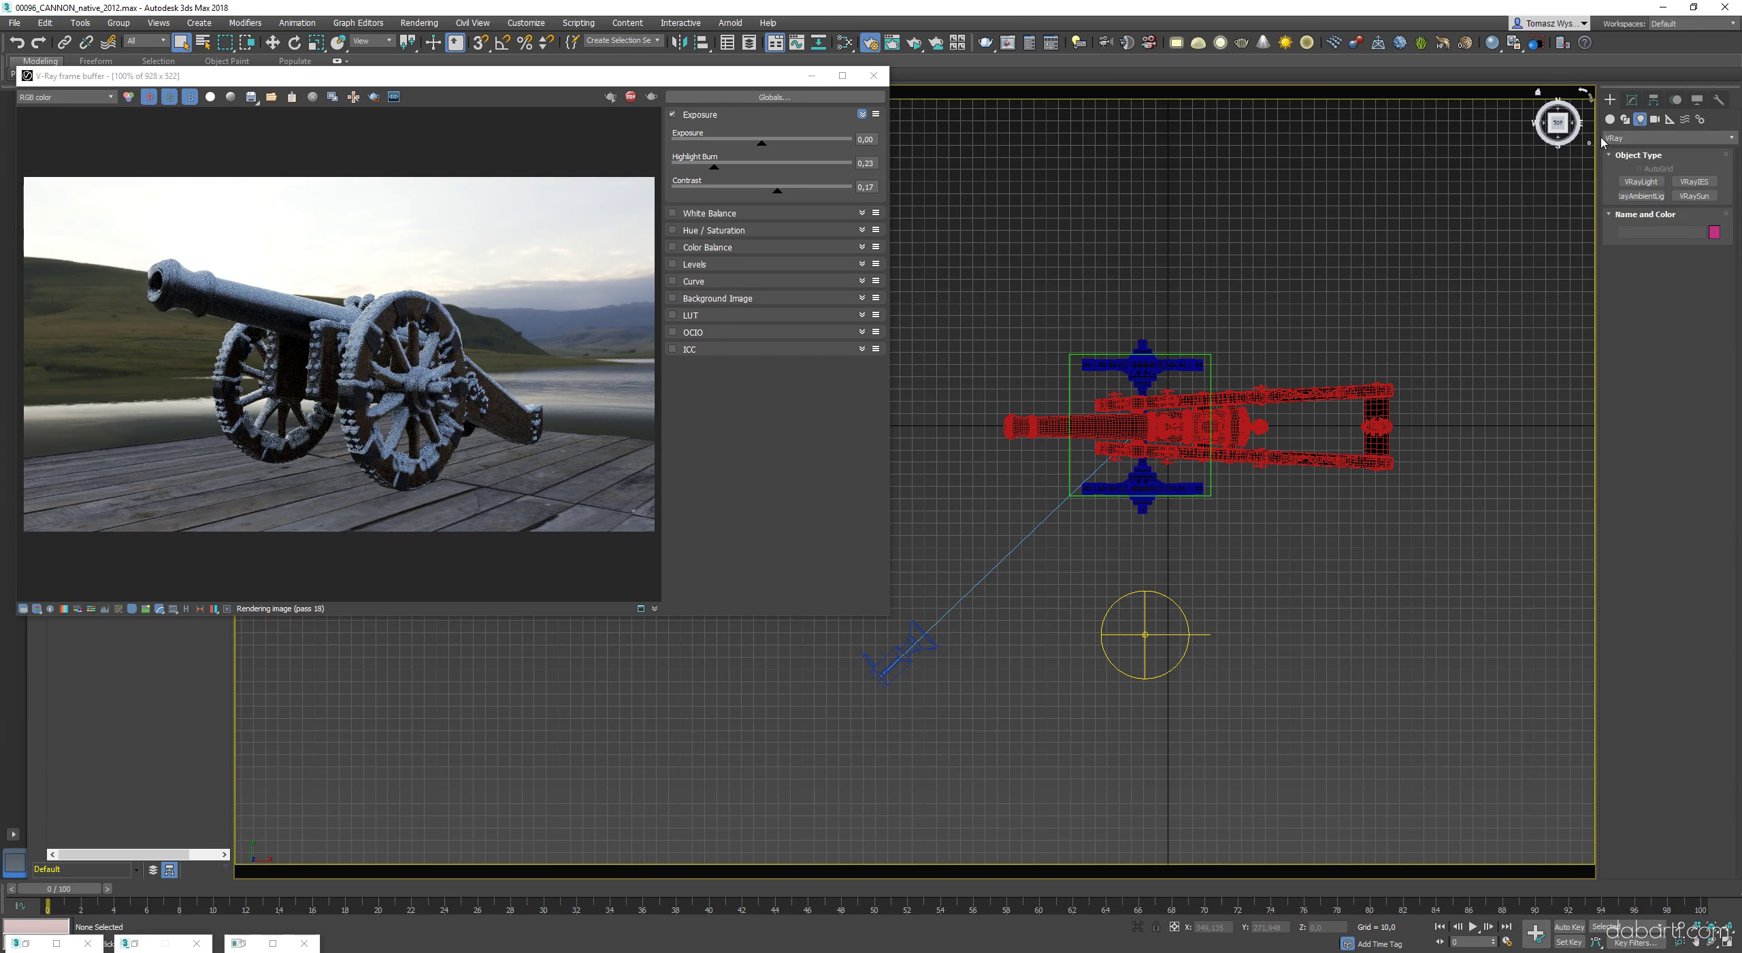
left_click_drag(927, 290, 1556, 557)
key("w")
mouse_move(1436, 469)
left_mouse_down()
mouse_move(1283, 470)
mouse_move(1218, 386)
mouse_move(1162, 396)
left_mouse_up()
scroll(1283, 469, "down", 3)
key("r")
key("w")
key("r")
key("w")
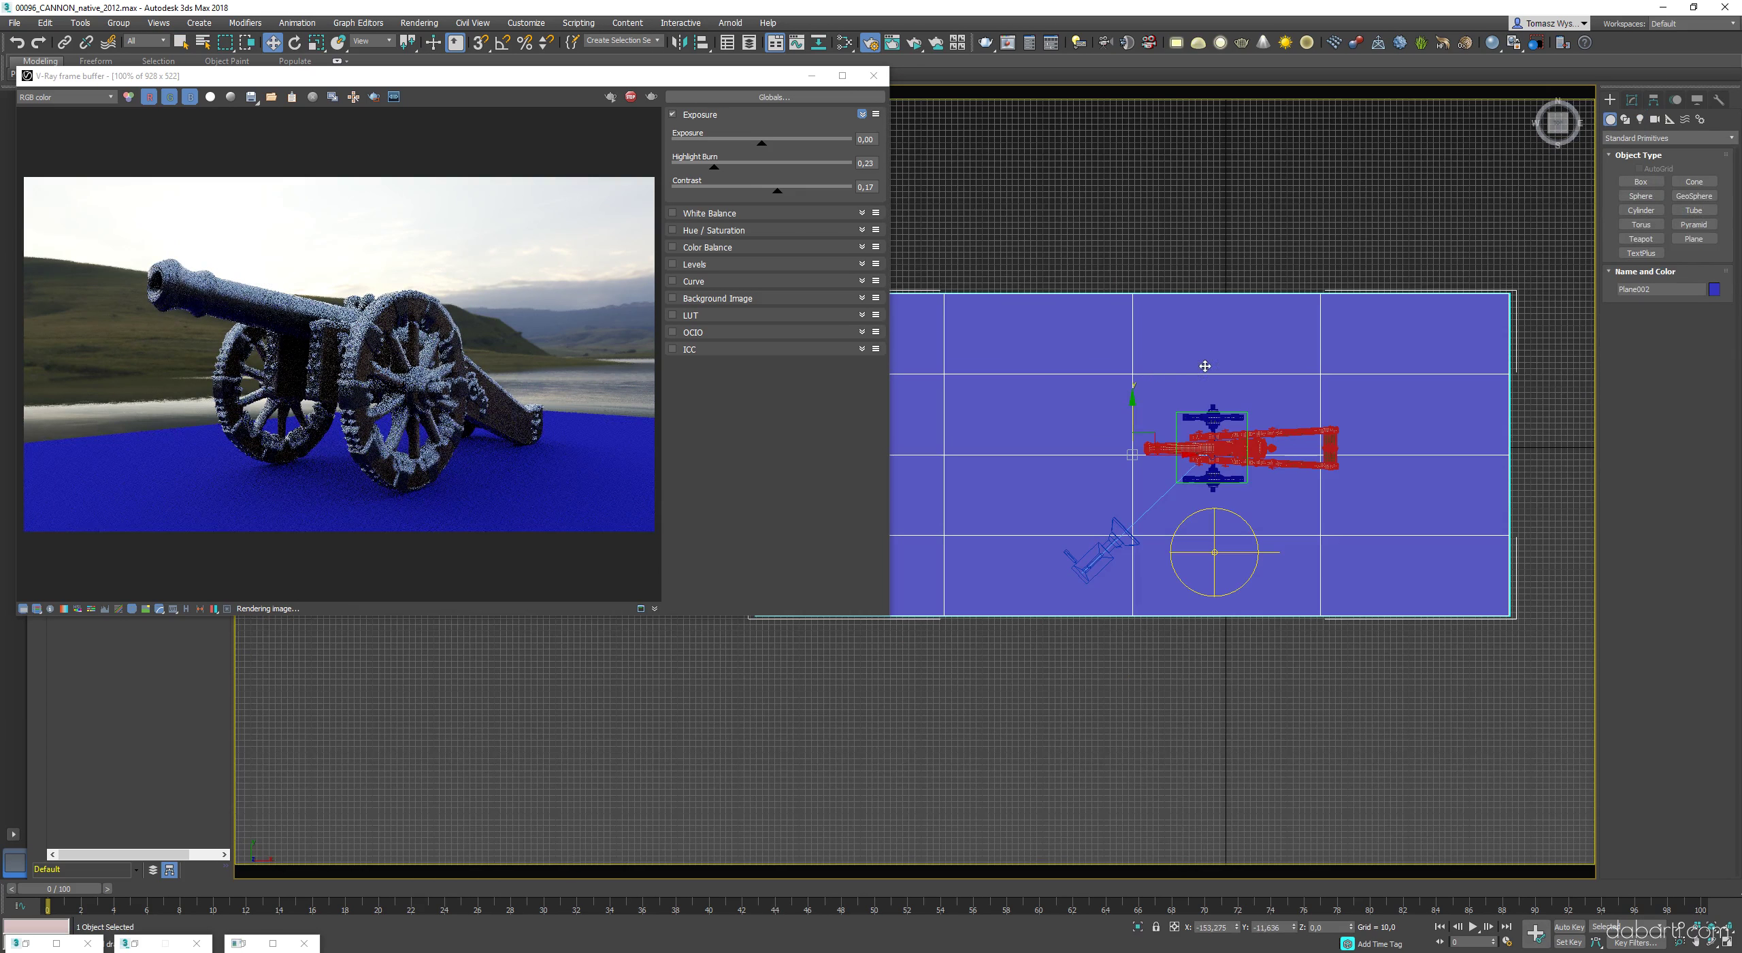
- Move the material editor clear of the viewport and convert the ground plane to an Editable Poly
key("m")
right_click(1003, 409)
middle_click_drag(1044, 370, 1092, 471)
left_click_drag(1184, 191, 533, 113)
right_click(1299, 455)
left_click(1484, 604)
- Extrude the plane's border edges downward to give the ground slab thin side walls
middle_click_drag(1361, 545, 1409, 435, "alt")
key("3")
left_click_drag(1127, 424, 1127, 441, "shift")
scroll(1301, 359, "up", 4)
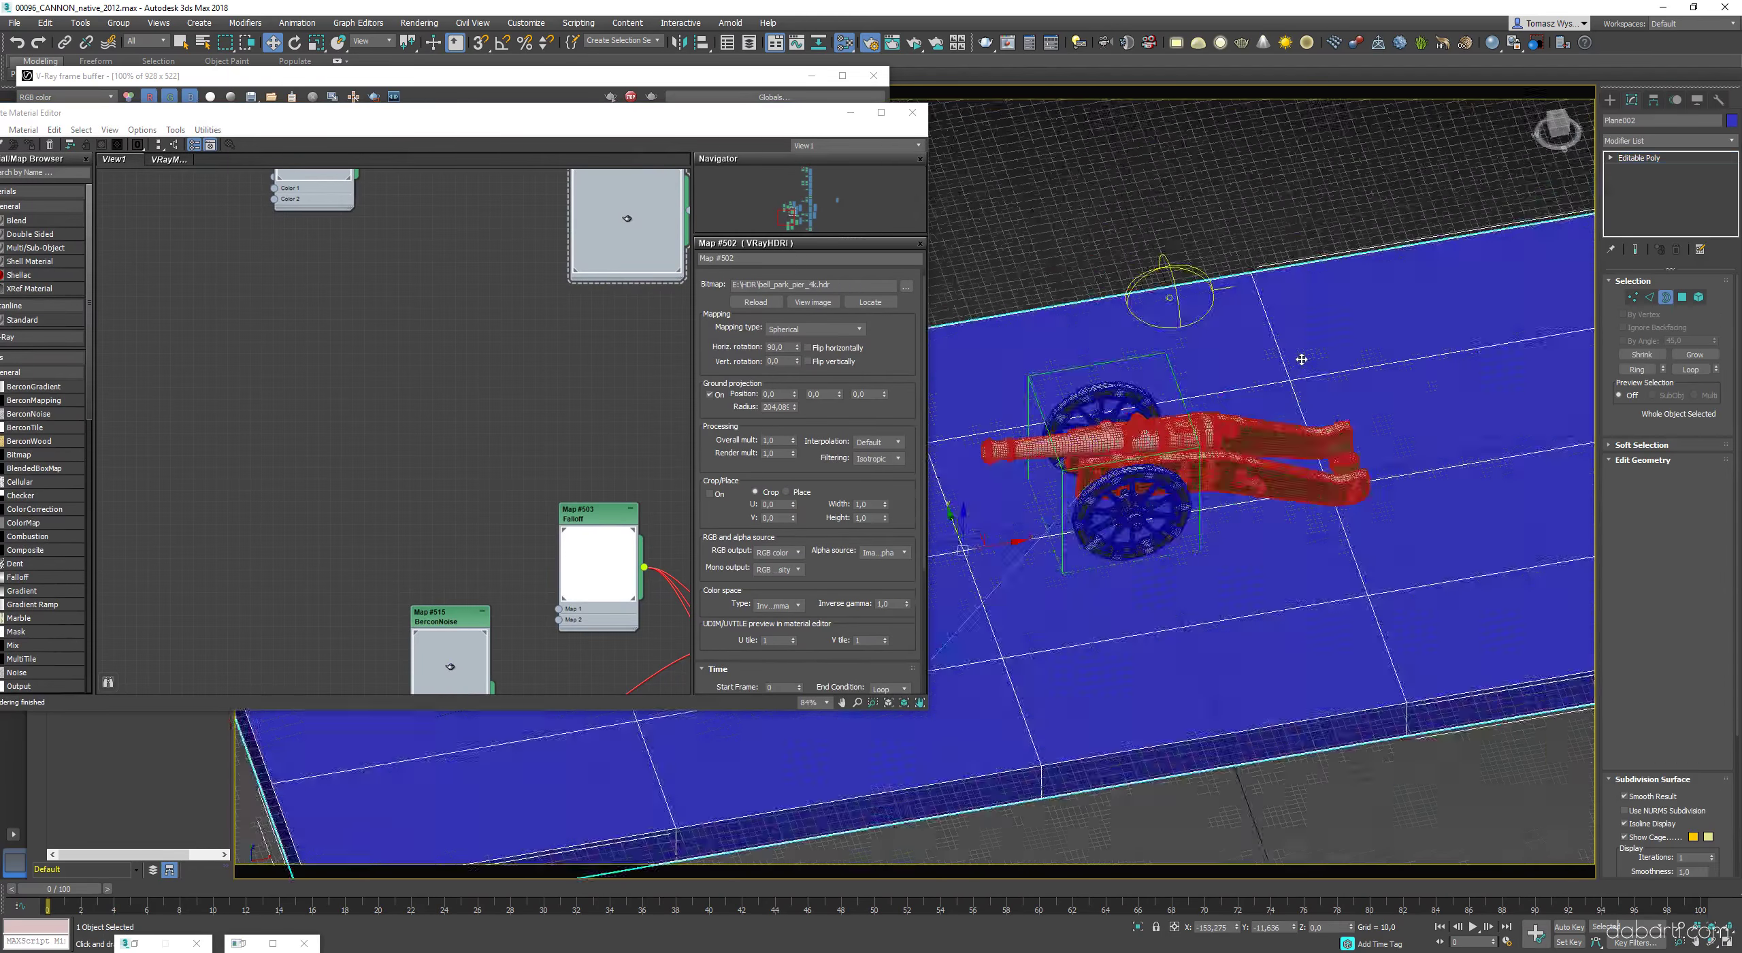
scroll(1301, 359, "up", 3)
middle_click_drag(1301, 358, 1355, 320, "alt")
scroll(1481, 494, "down", 6)
- Select a ring of edges along the slab and connect them with one segment
key("2")
middle_click_drag(1482, 494, 1525, 545, "alt")
left_click(1545, 500)
key("alt+r")
key("ctrl+shift+e")
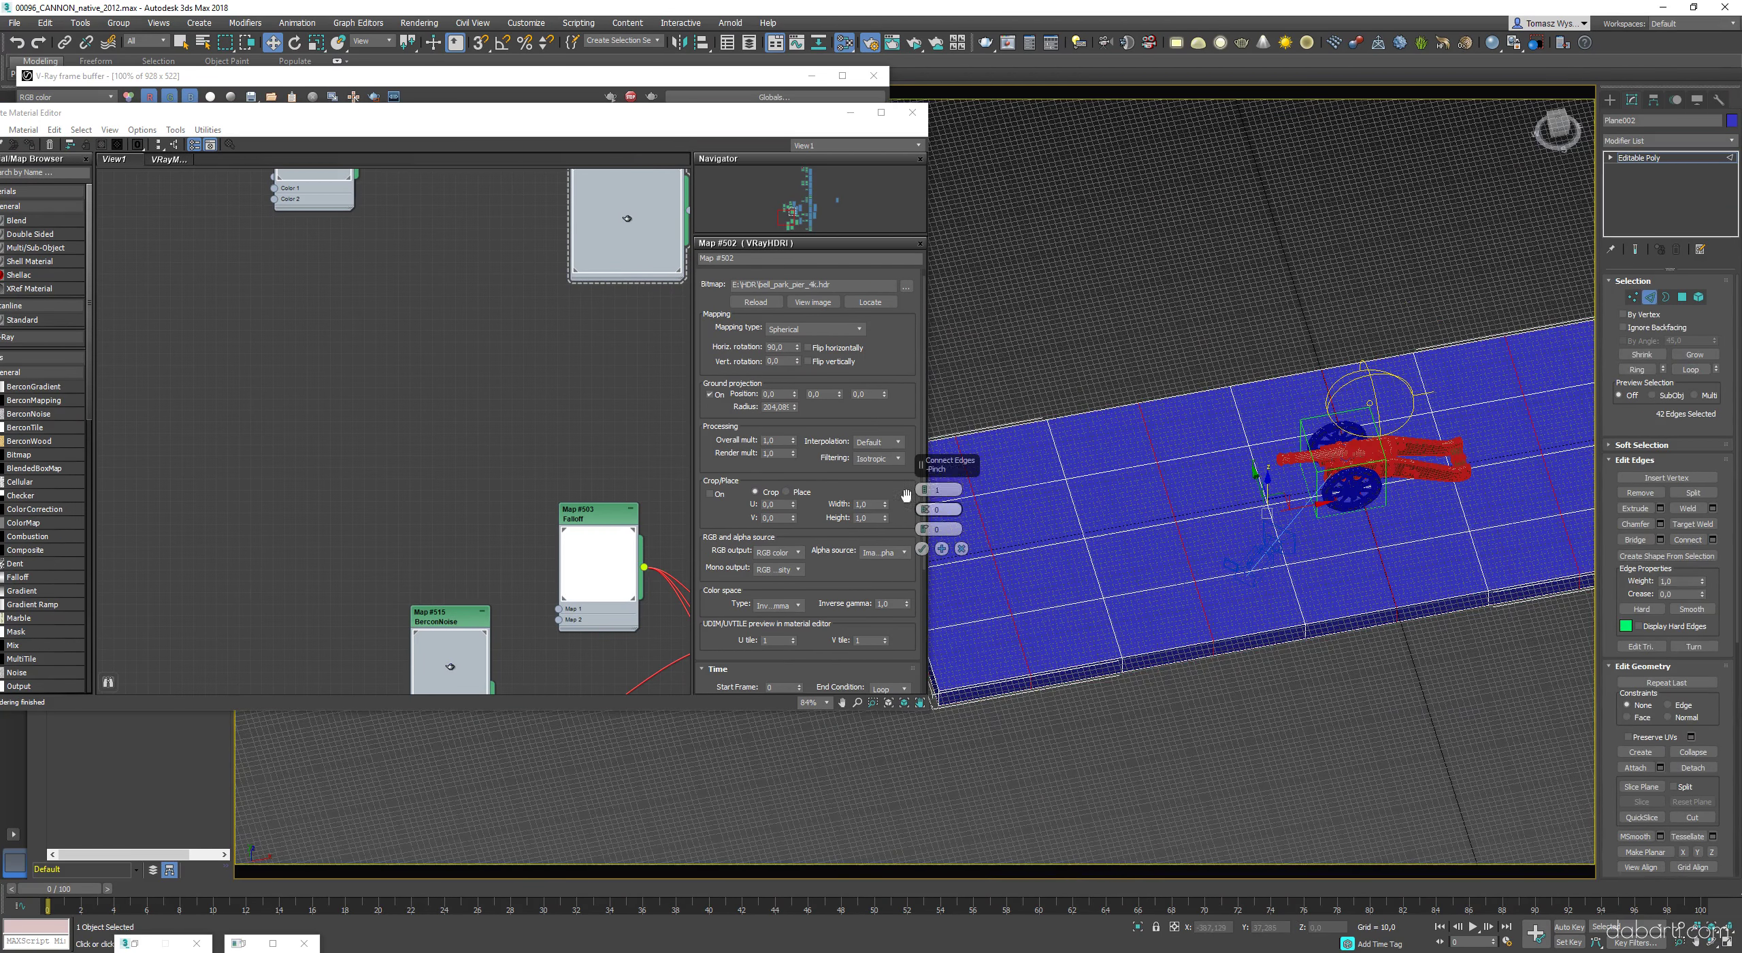
left_click(922, 549)
- Add a TurboSmooth modifier to the ground slab and raise its iterations
left_click(1667, 140)
scroll(1675, 598, "down", 5)
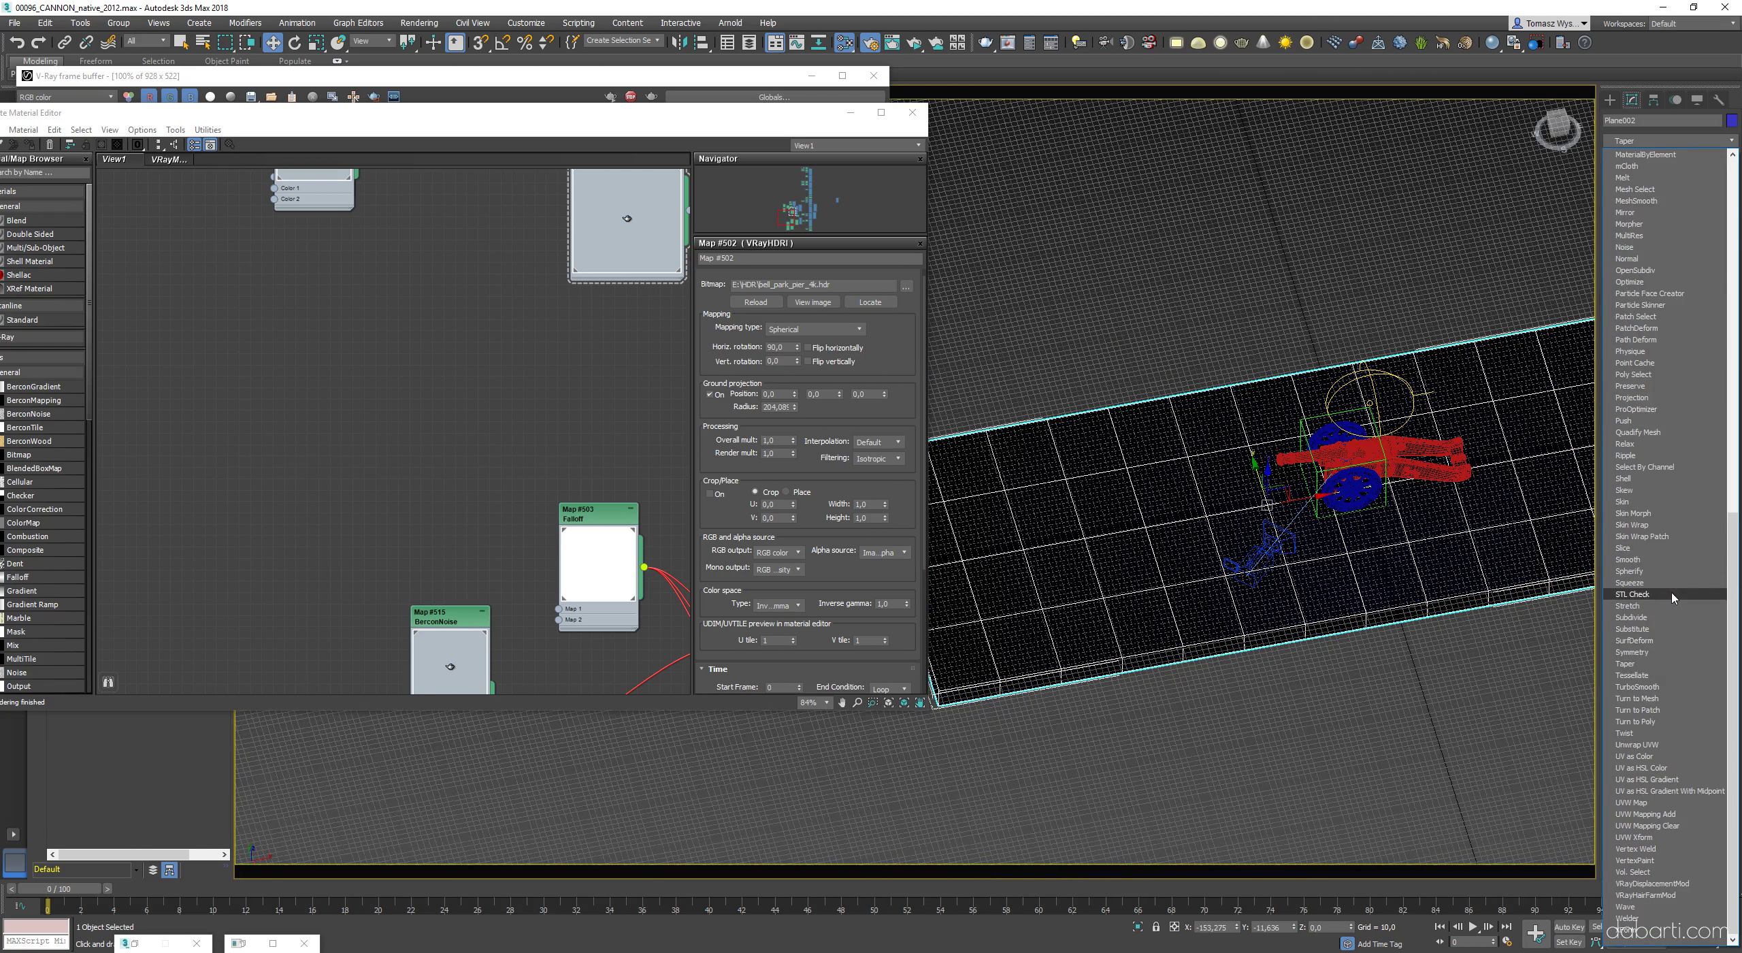
left_click(1681, 687)
middle_click_drag(1566, 504, 1566, 347)
left_click(1711, 303)
left_click(1711, 303)
- Add a second TurboSmooth modifier to the slab and a Displace modifier above it
left_click(1667, 141)
key("t")
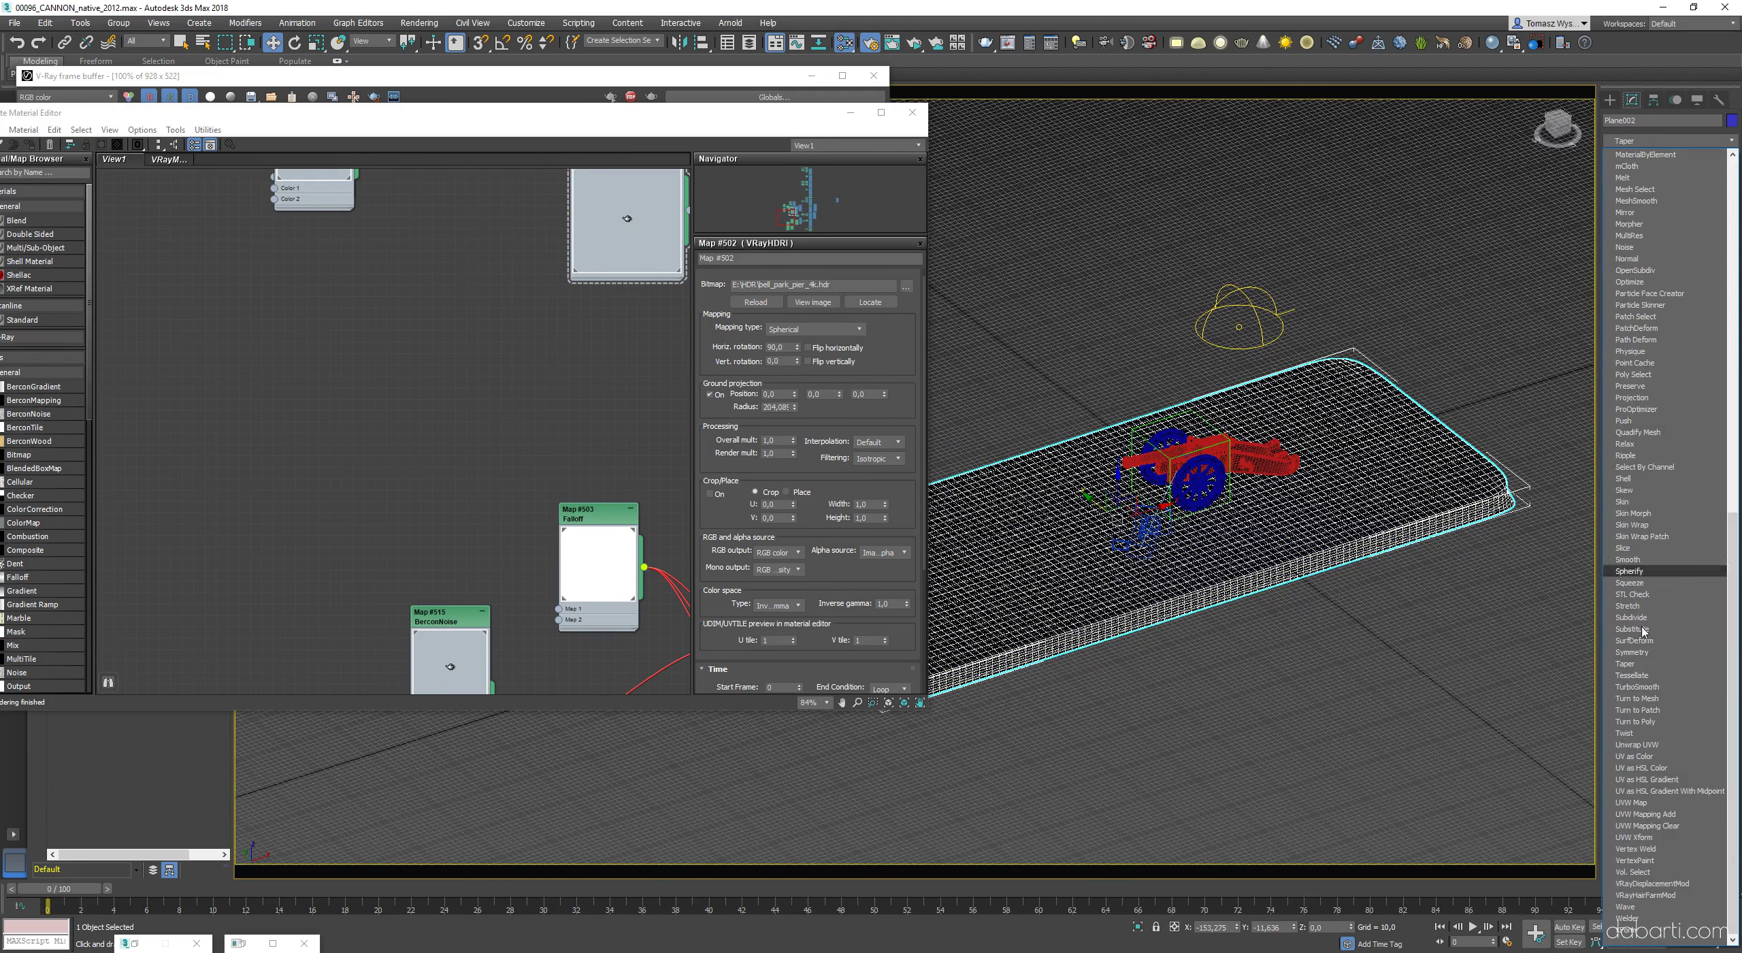
left_click(1641, 629)
left_click(1668, 140)
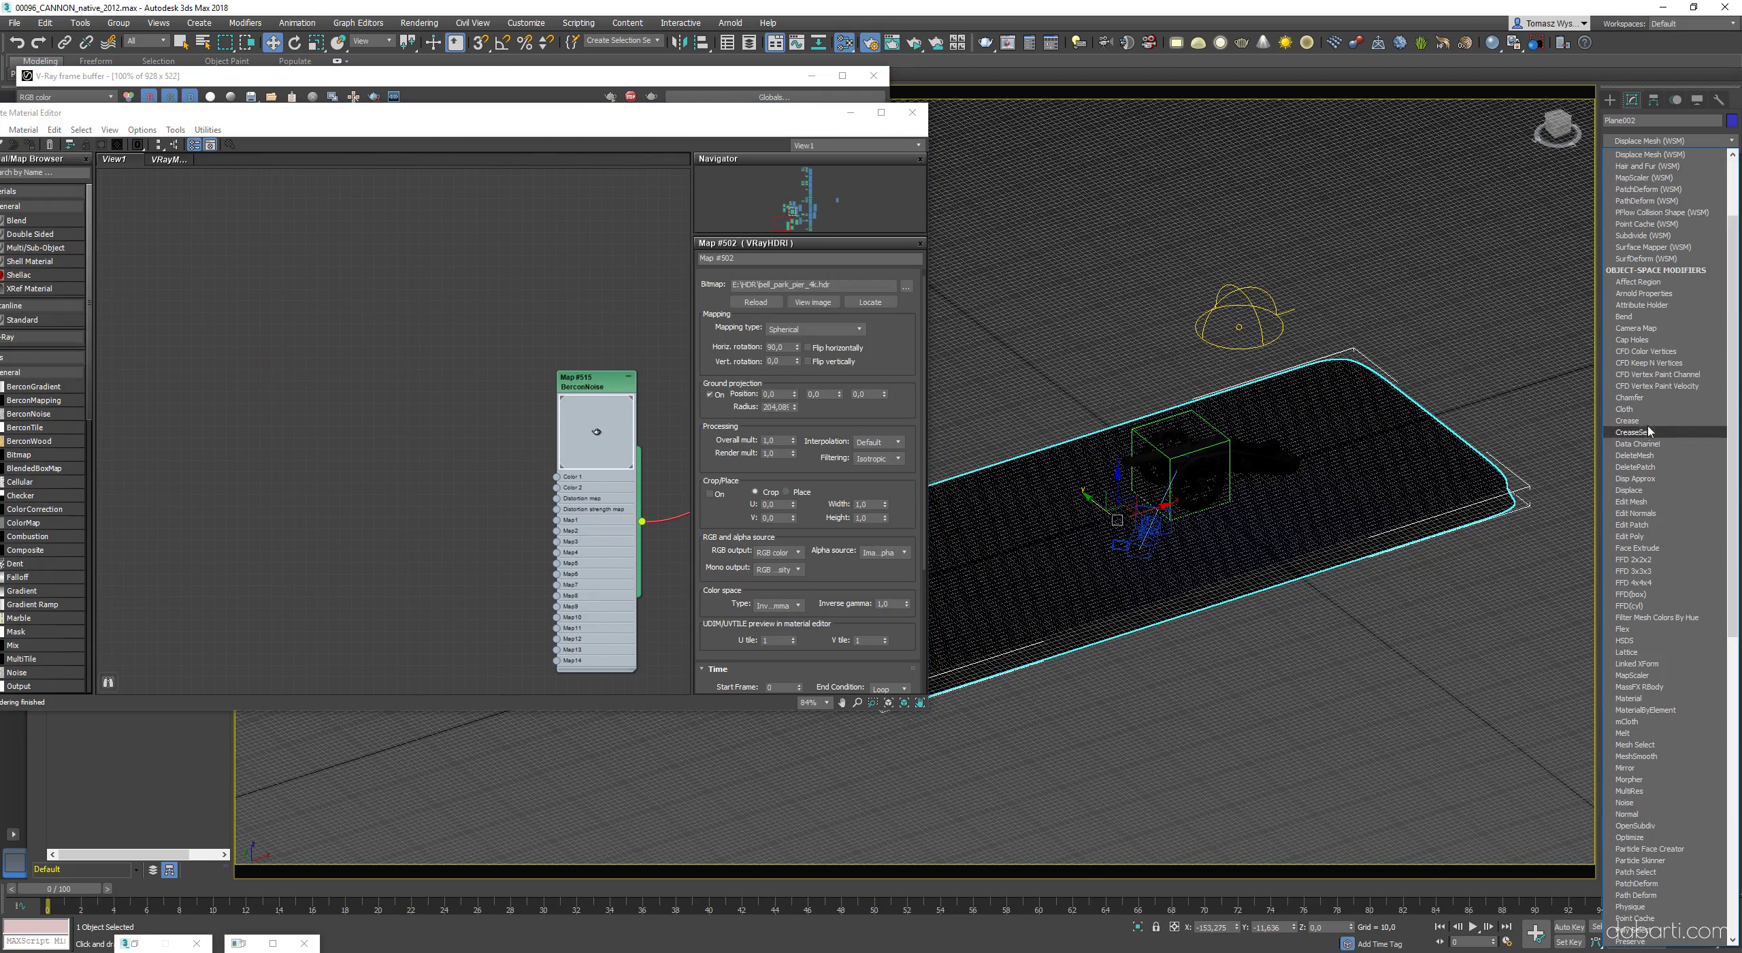
left_click(1630, 490)
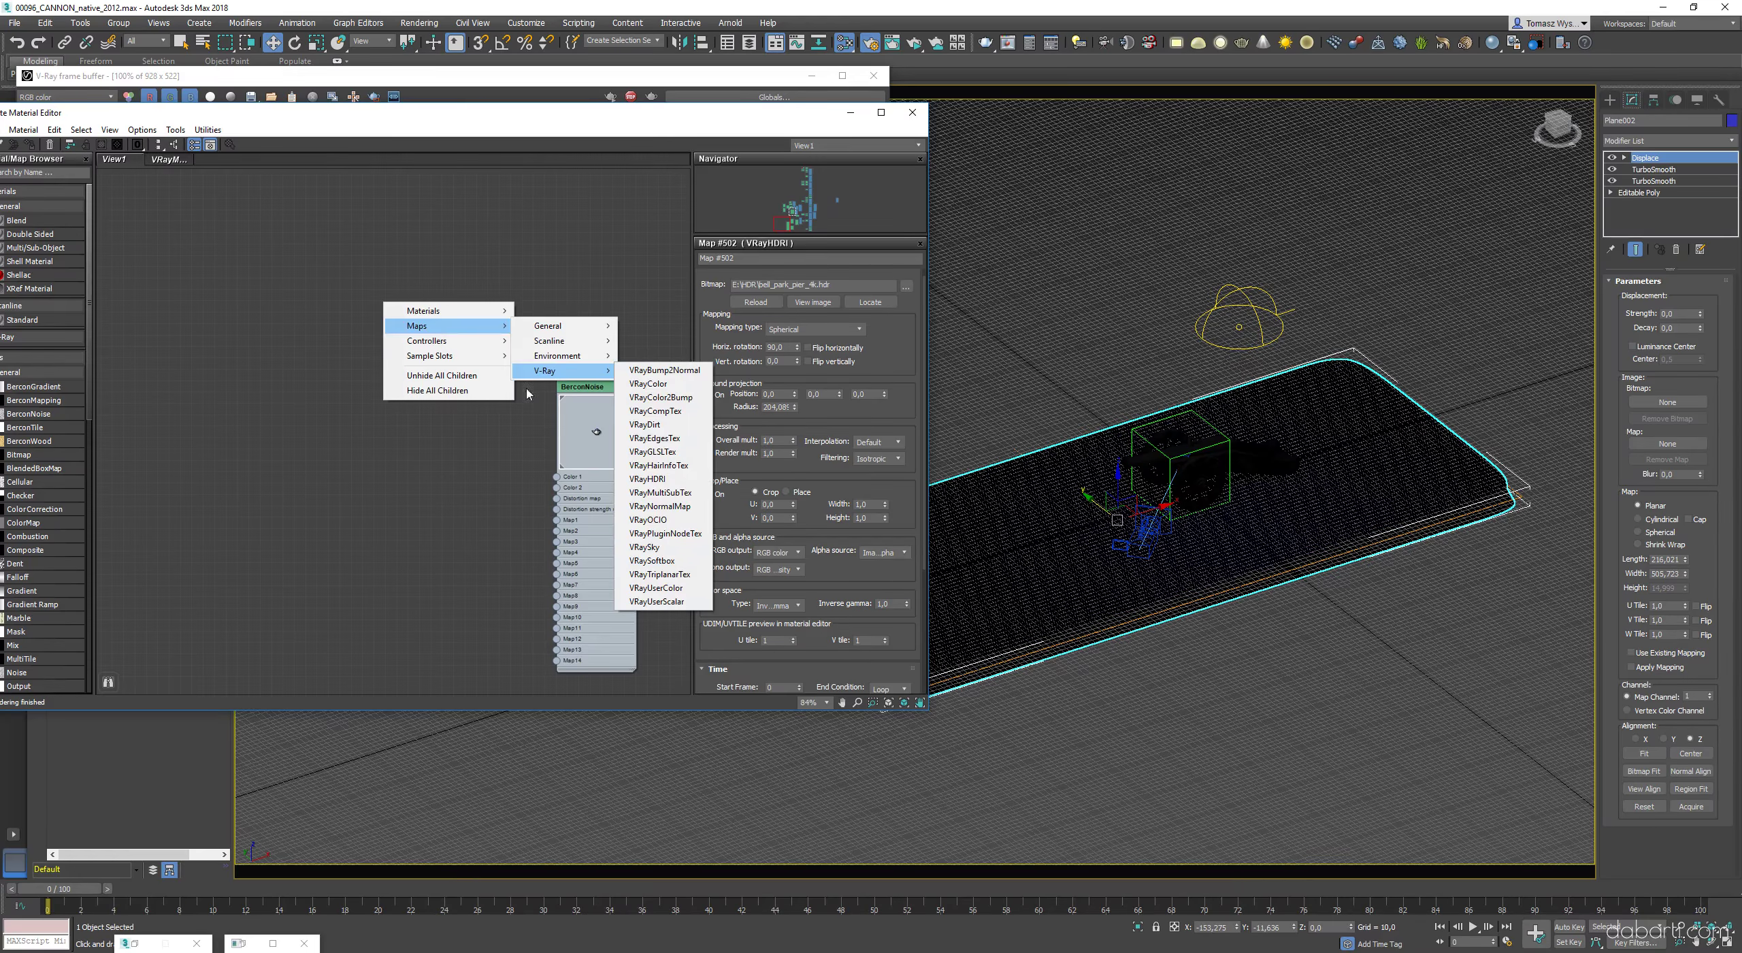
- Look through the material editor's V-Ray map list and view options, and check the ground slab in the render
right_click(193, 418)
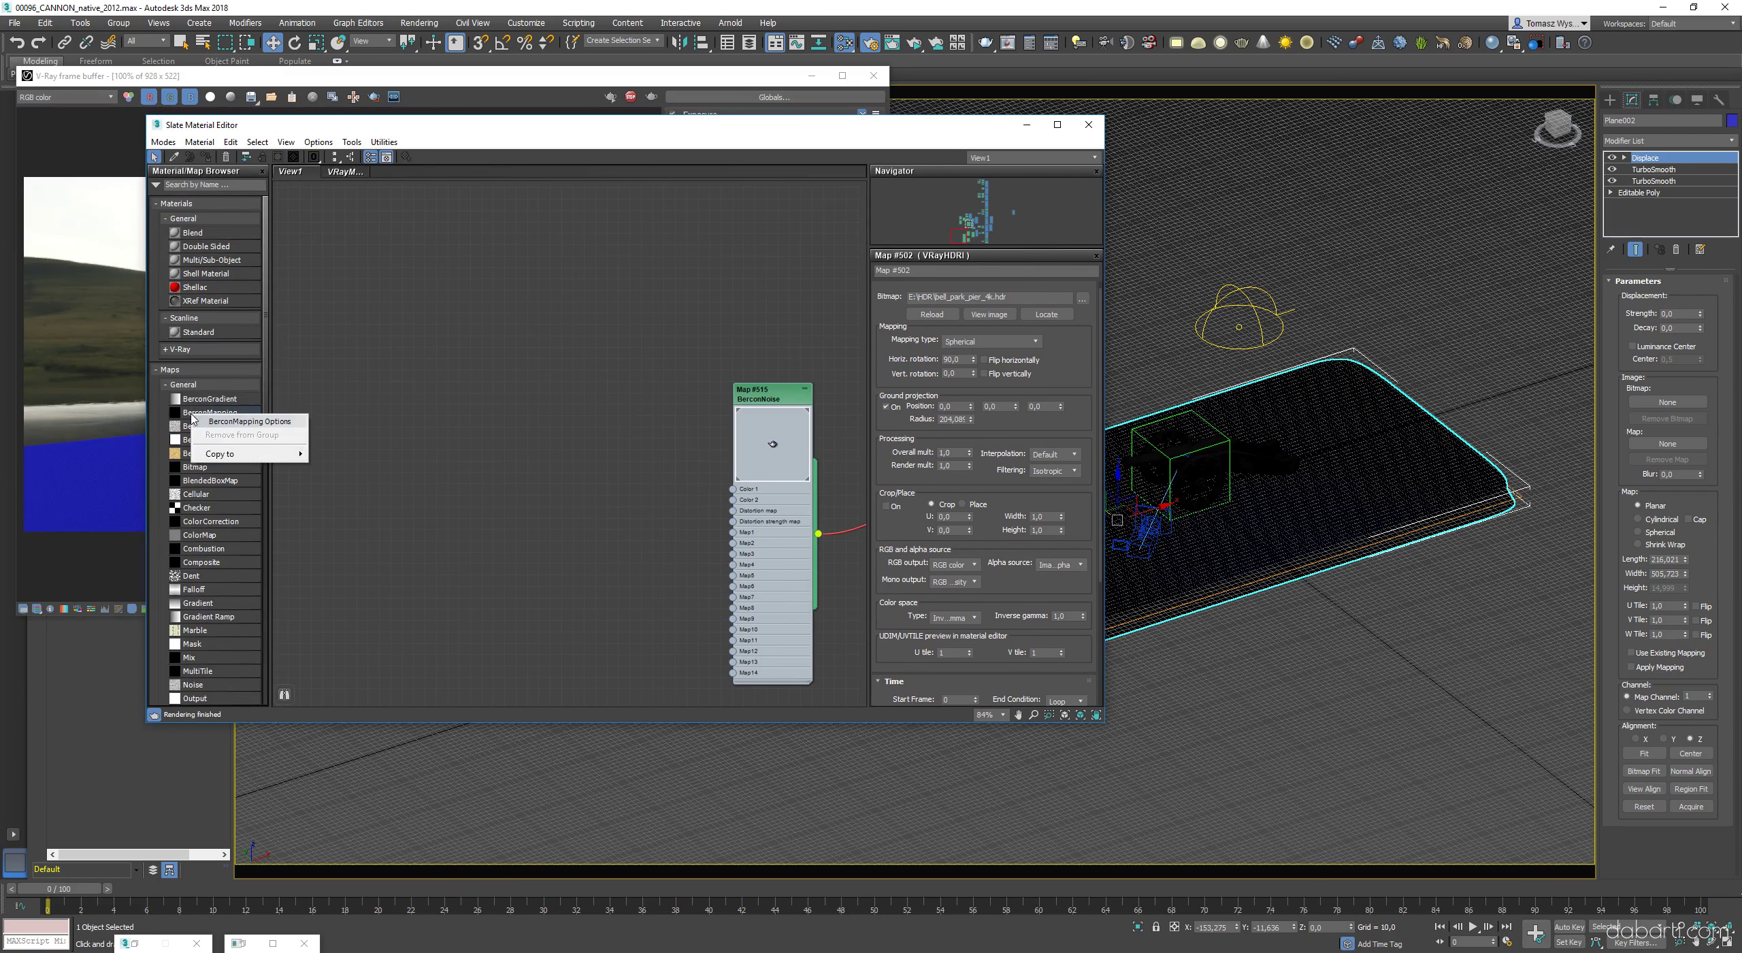
right_click(426, 455)
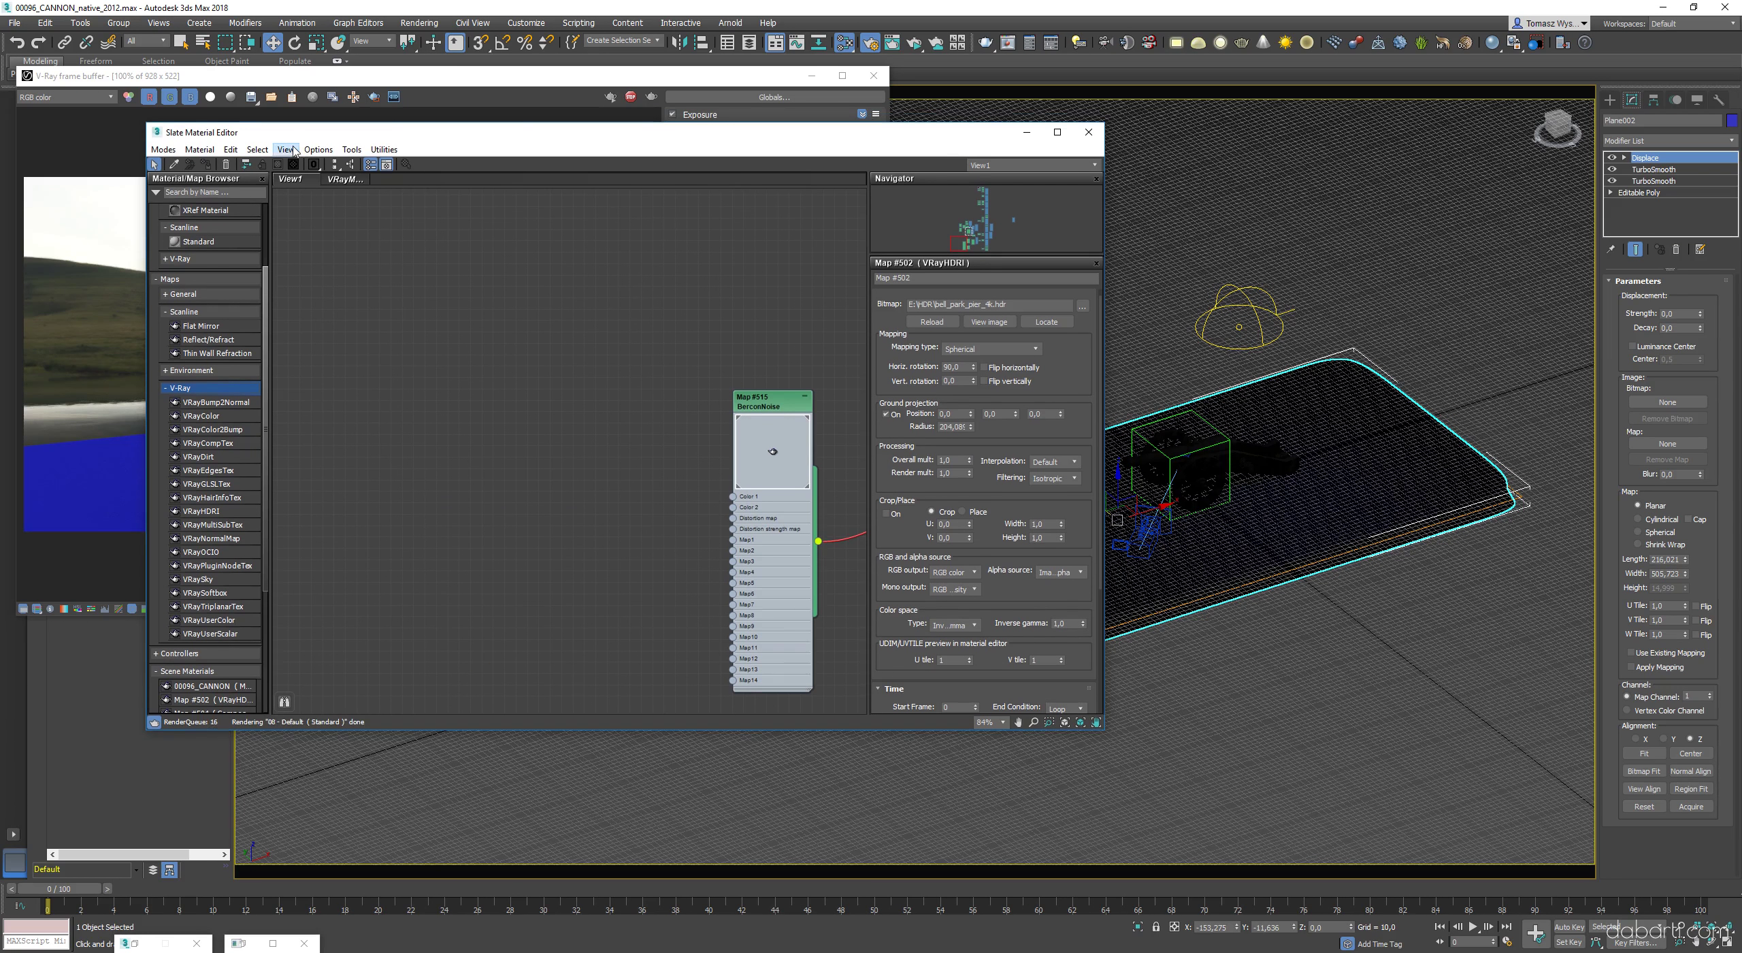
left_click(289, 149)
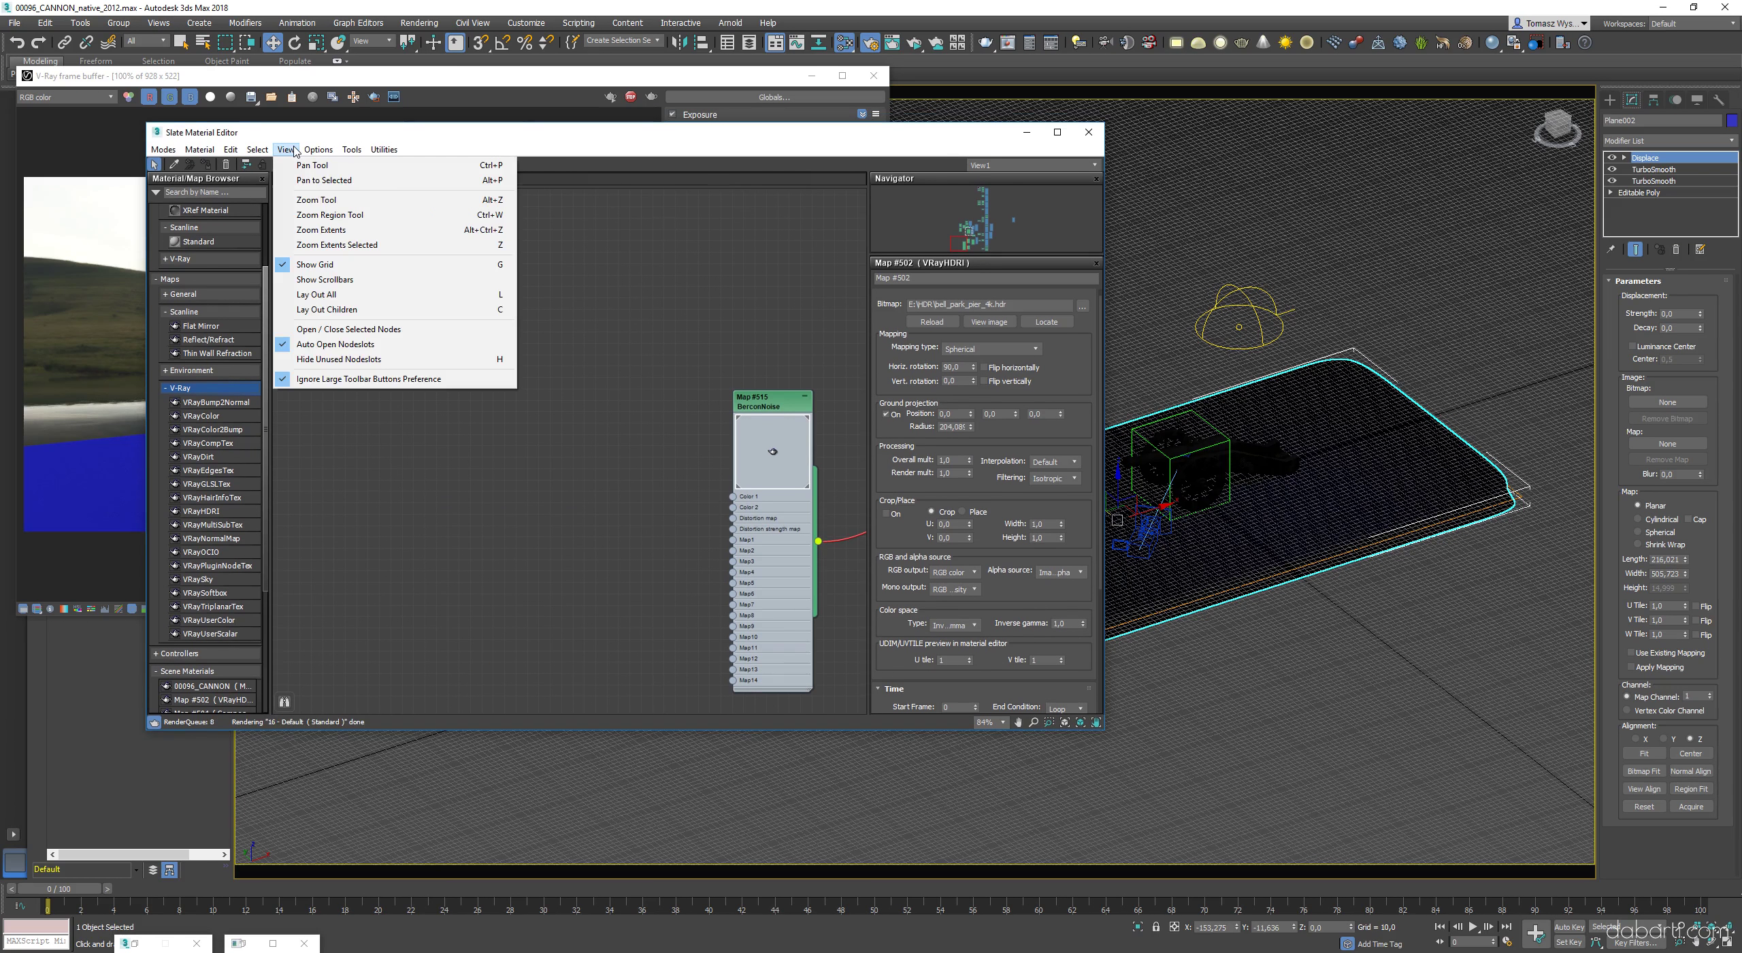
left_click(479, 439)
left_click(374, 77)
left_click(374, 97)
scroll(397, 416, "up", 1)
scroll(397, 415, "down", 1)
left_click_drag(356, 340, 436, 427)
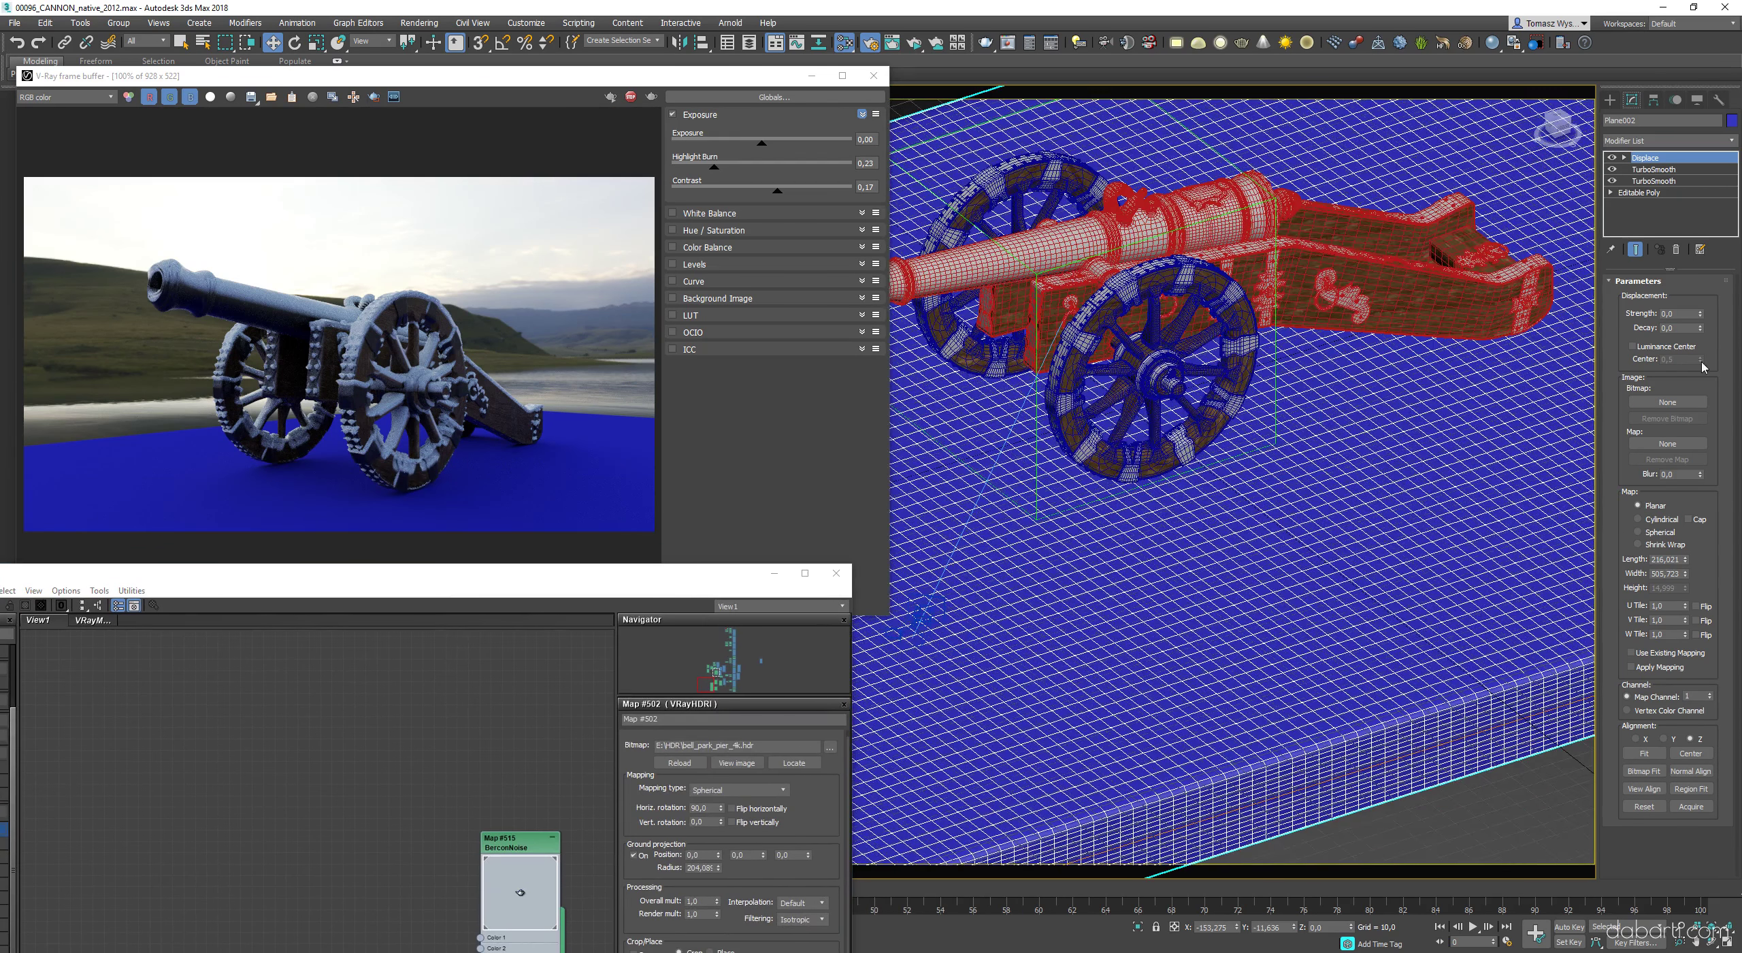
- Switch the viewport to wireframe and add a Vol. Select modifier beneath Displace in the slab's modifier stack
key("F3")
left_click(1661, 141)
left_click(1619, 218)
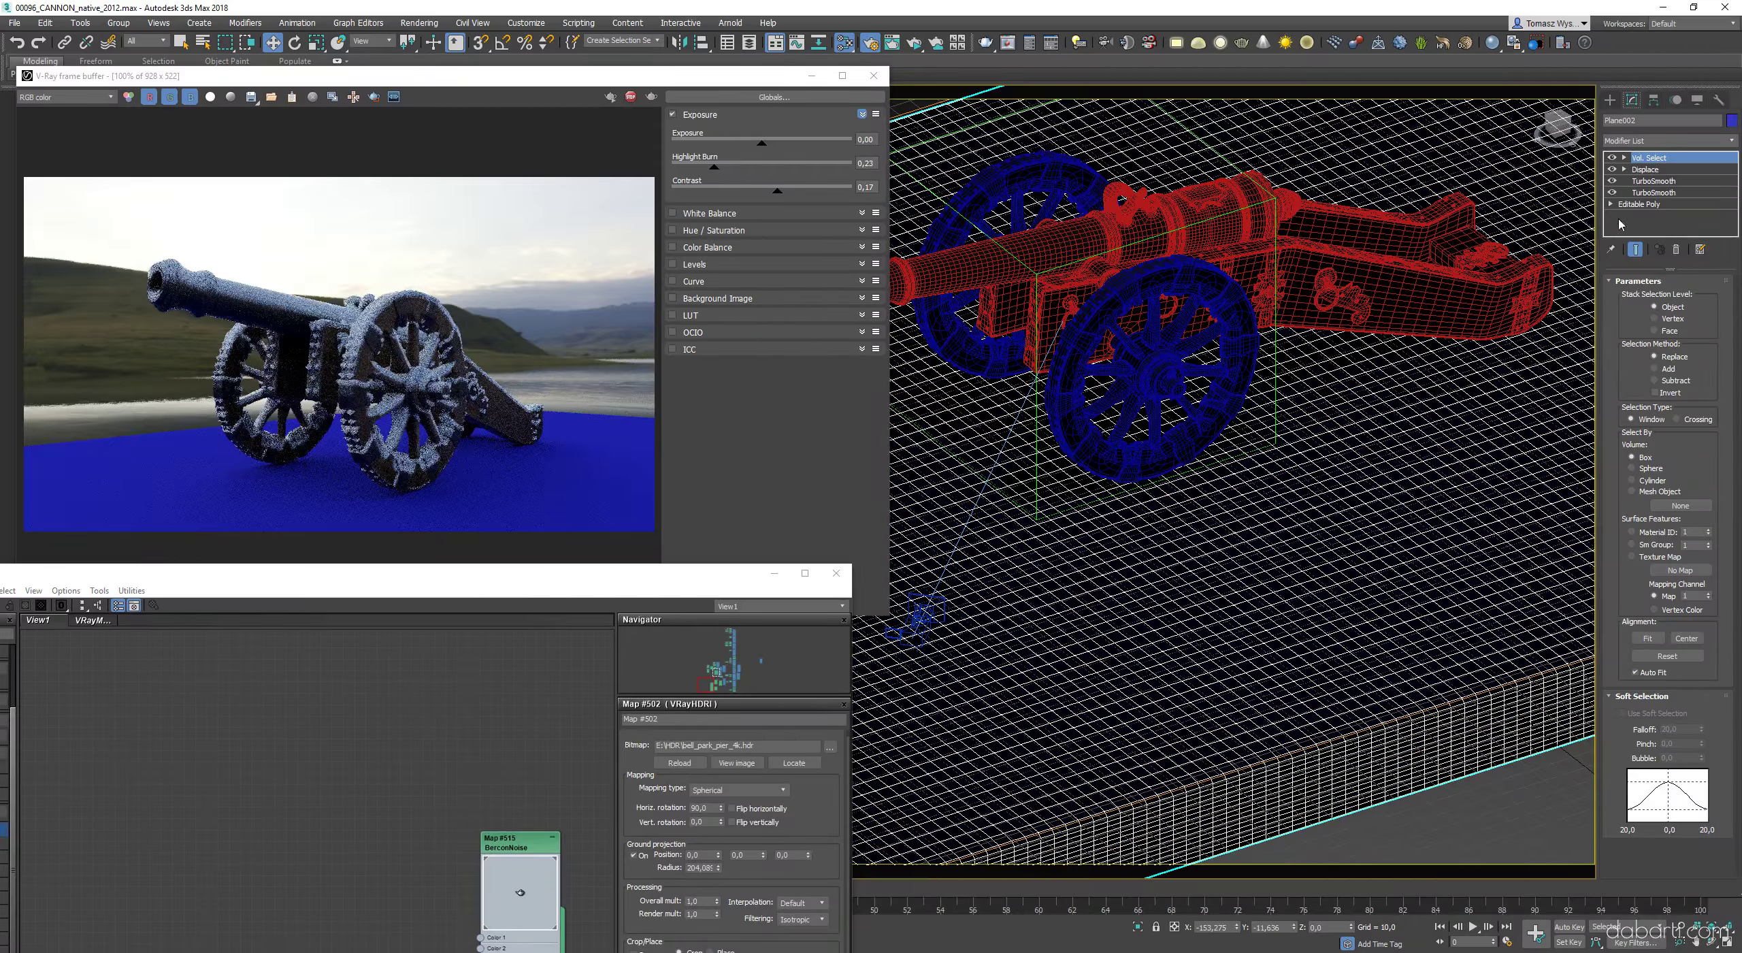
scroll(1366, 451, "up", 4)
middle_click_drag(1293, 486, 1445, 449)
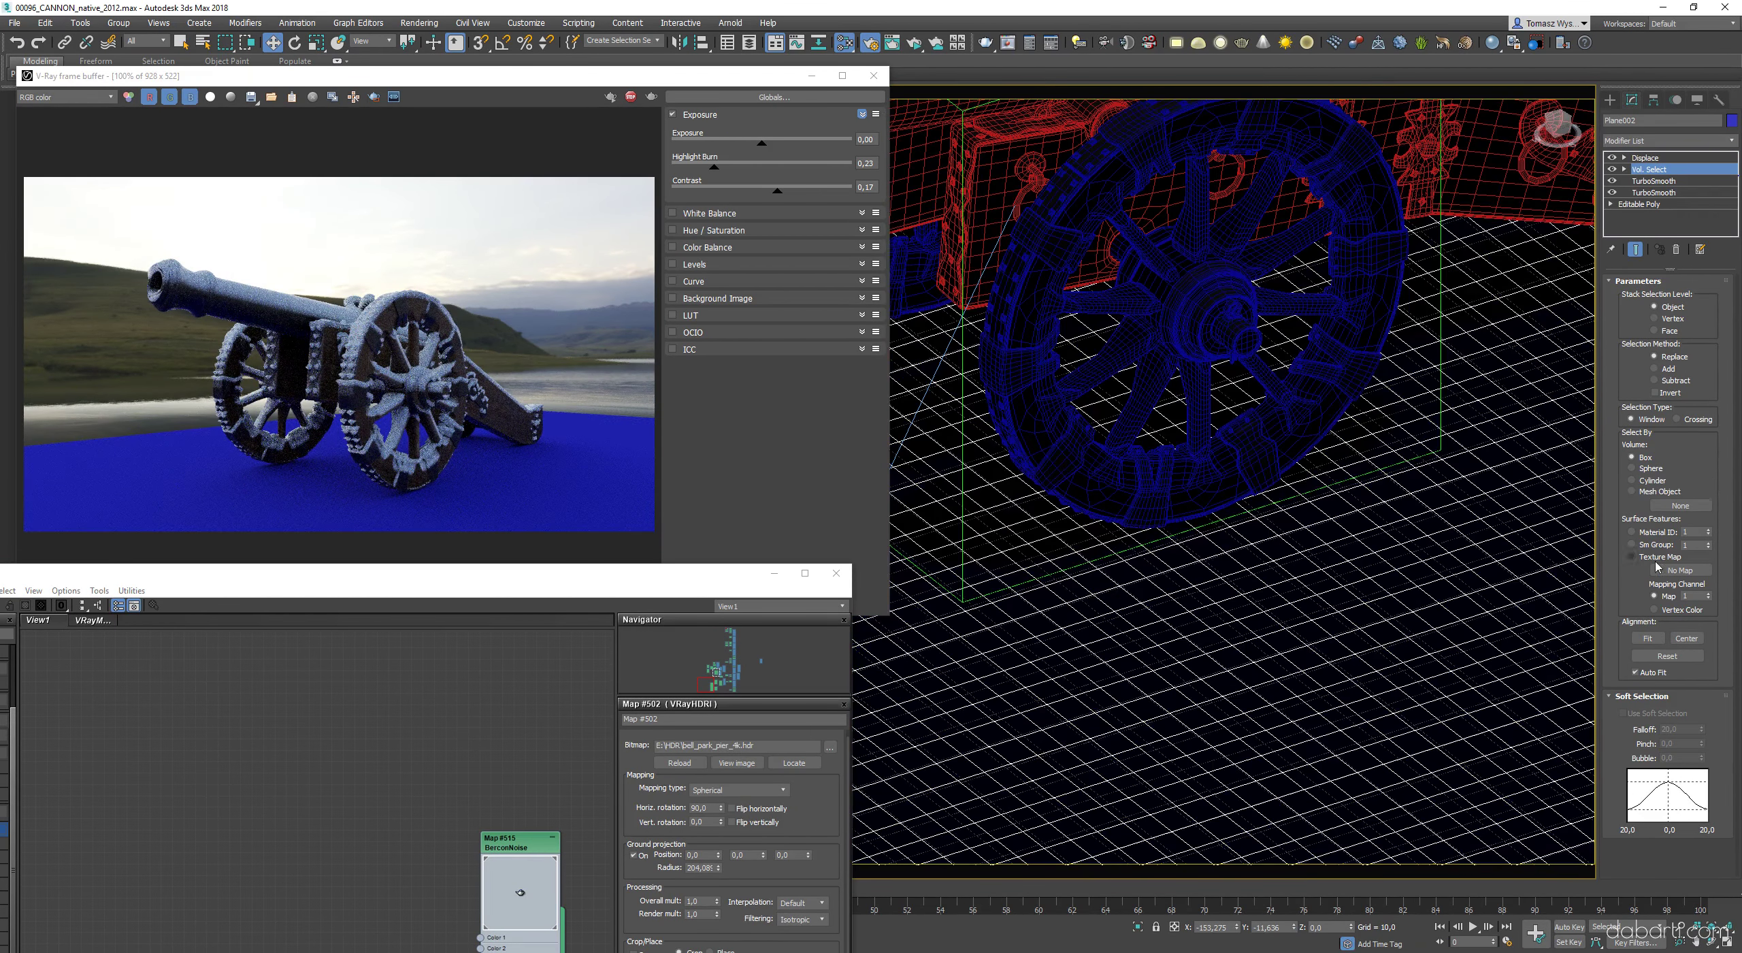
- Set the slab's Vol. Select to vertex level by mesh object, pick the cannon's wheels as the volume, and enable soft selection
left_click(1670, 330)
left_click(1659, 491)
left_click(1680, 506)
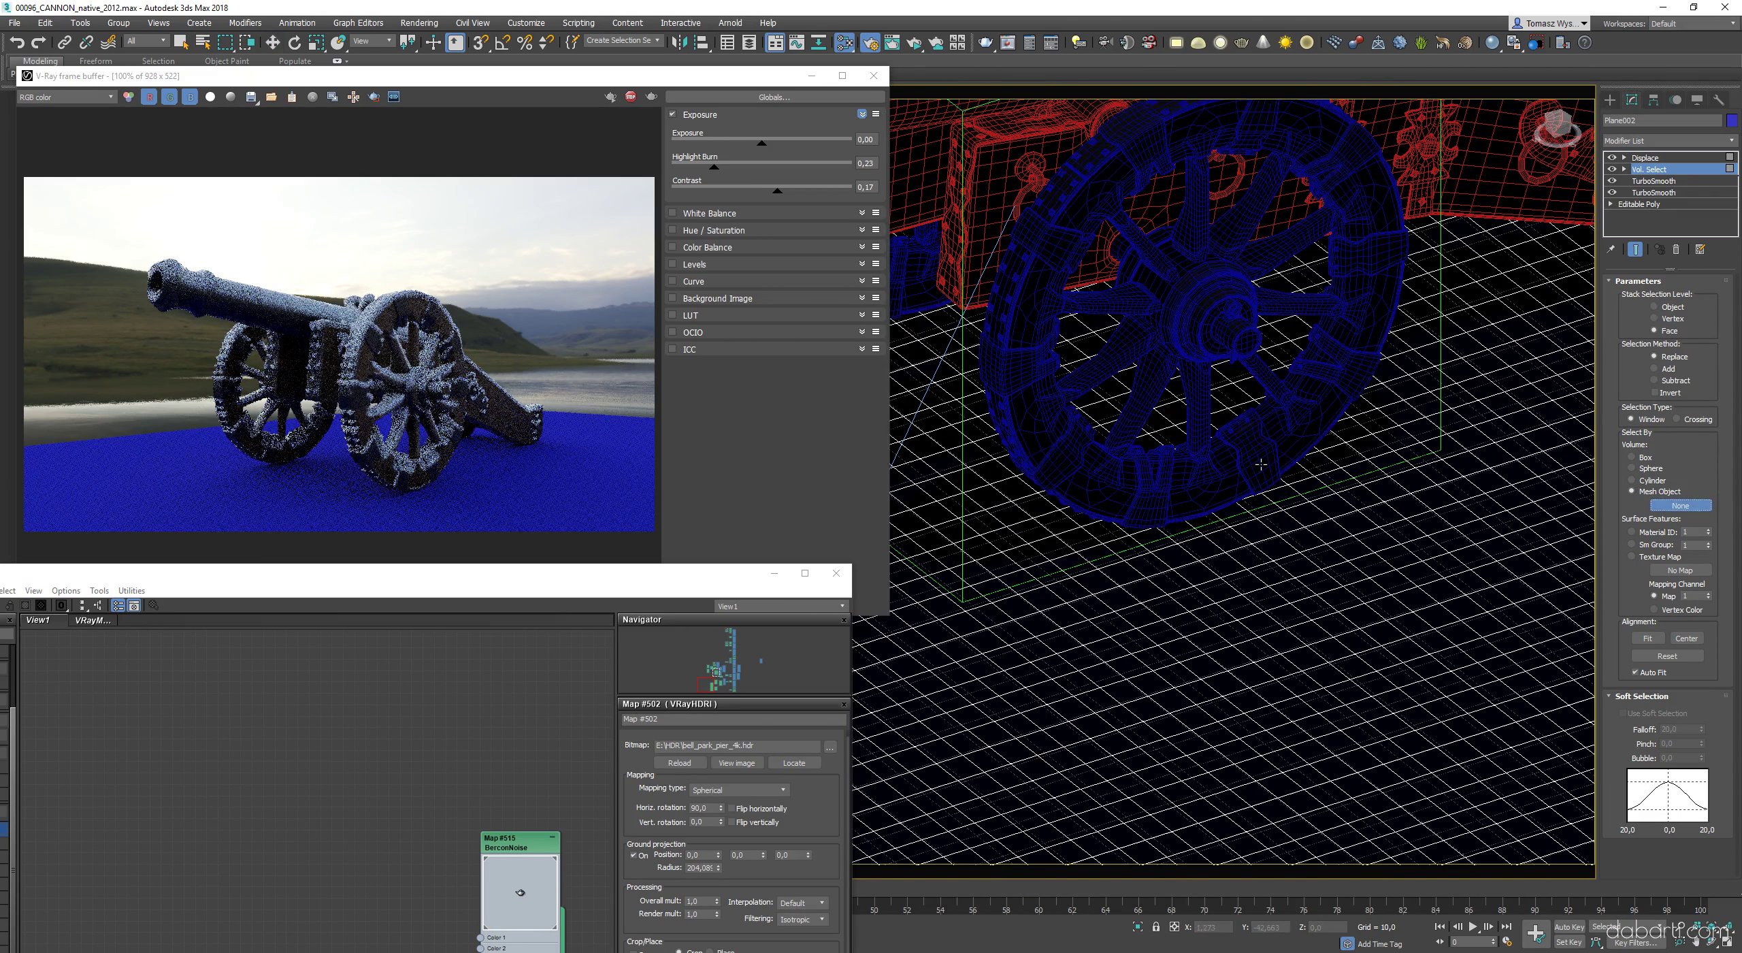
left_click(1279, 452)
scroll(1287, 451, "down", 4)
key("F3")
scroll(1291, 447, "up", 2)
middle_click_drag(1290, 451, 1327, 435)
key("F3")
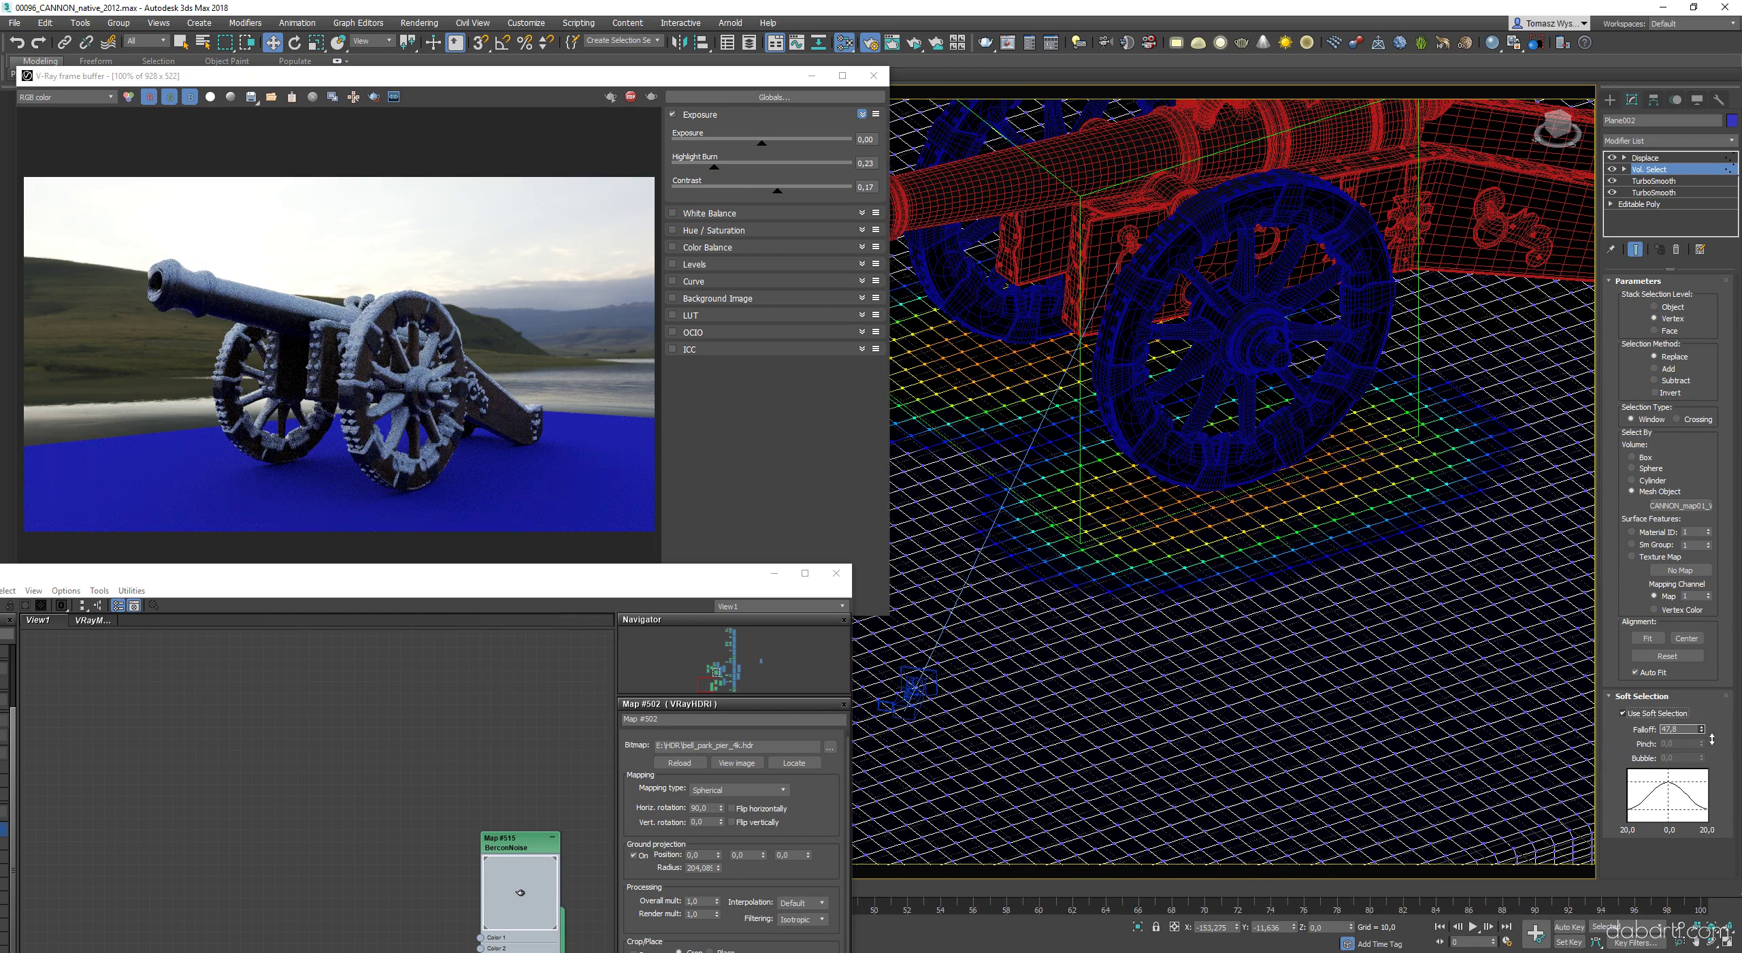
- Set the Vol. Select soft-selection falloff to 24 and invert the selection around the wheels
key("F3")
scroll(1260, 517, "down", 3)
middle_click_drag(1259, 517, 1439, 446)
mouse_move(1339, 524)
middle_mouse_down()
mouse_move(1170, 505)
mouse_move(1370, 527)
mouse_move(1227, 495)
middle_mouse_up()
left_click(1677, 395)
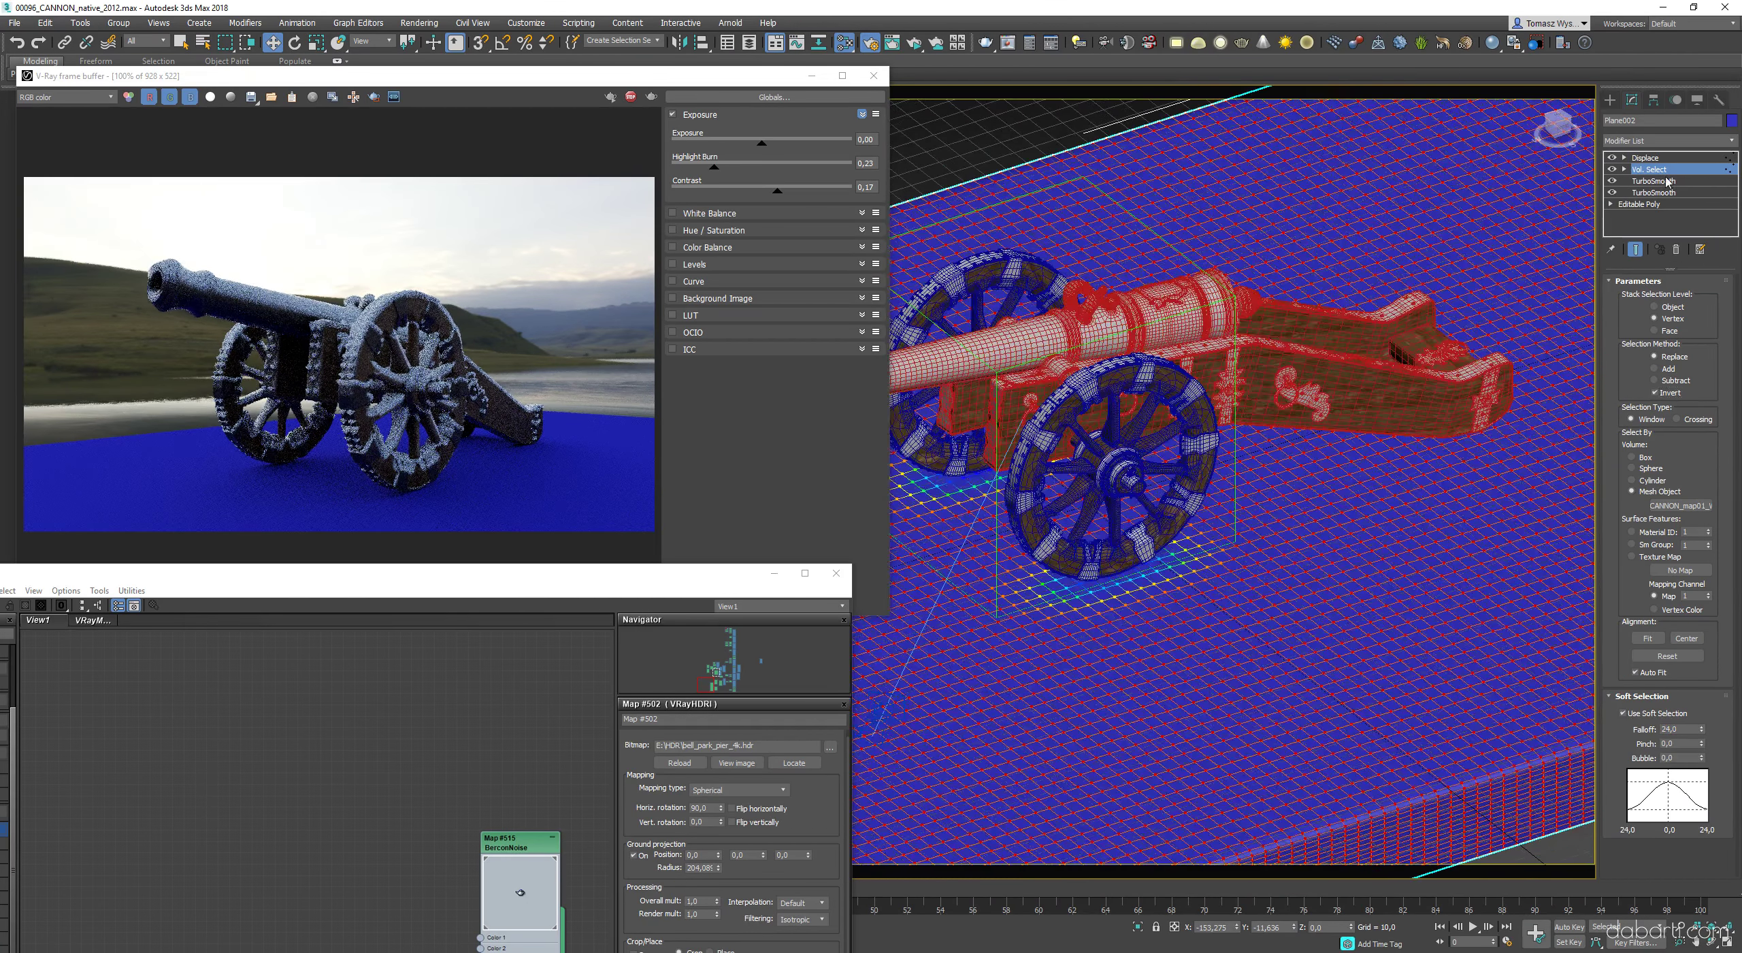
- Duplicate the Vol. Select modifier in the slab's stack, switch the copy to Subtract and pick the cannon's body as its mesh object
right_click(1669, 170)
left_click(1674, 227)
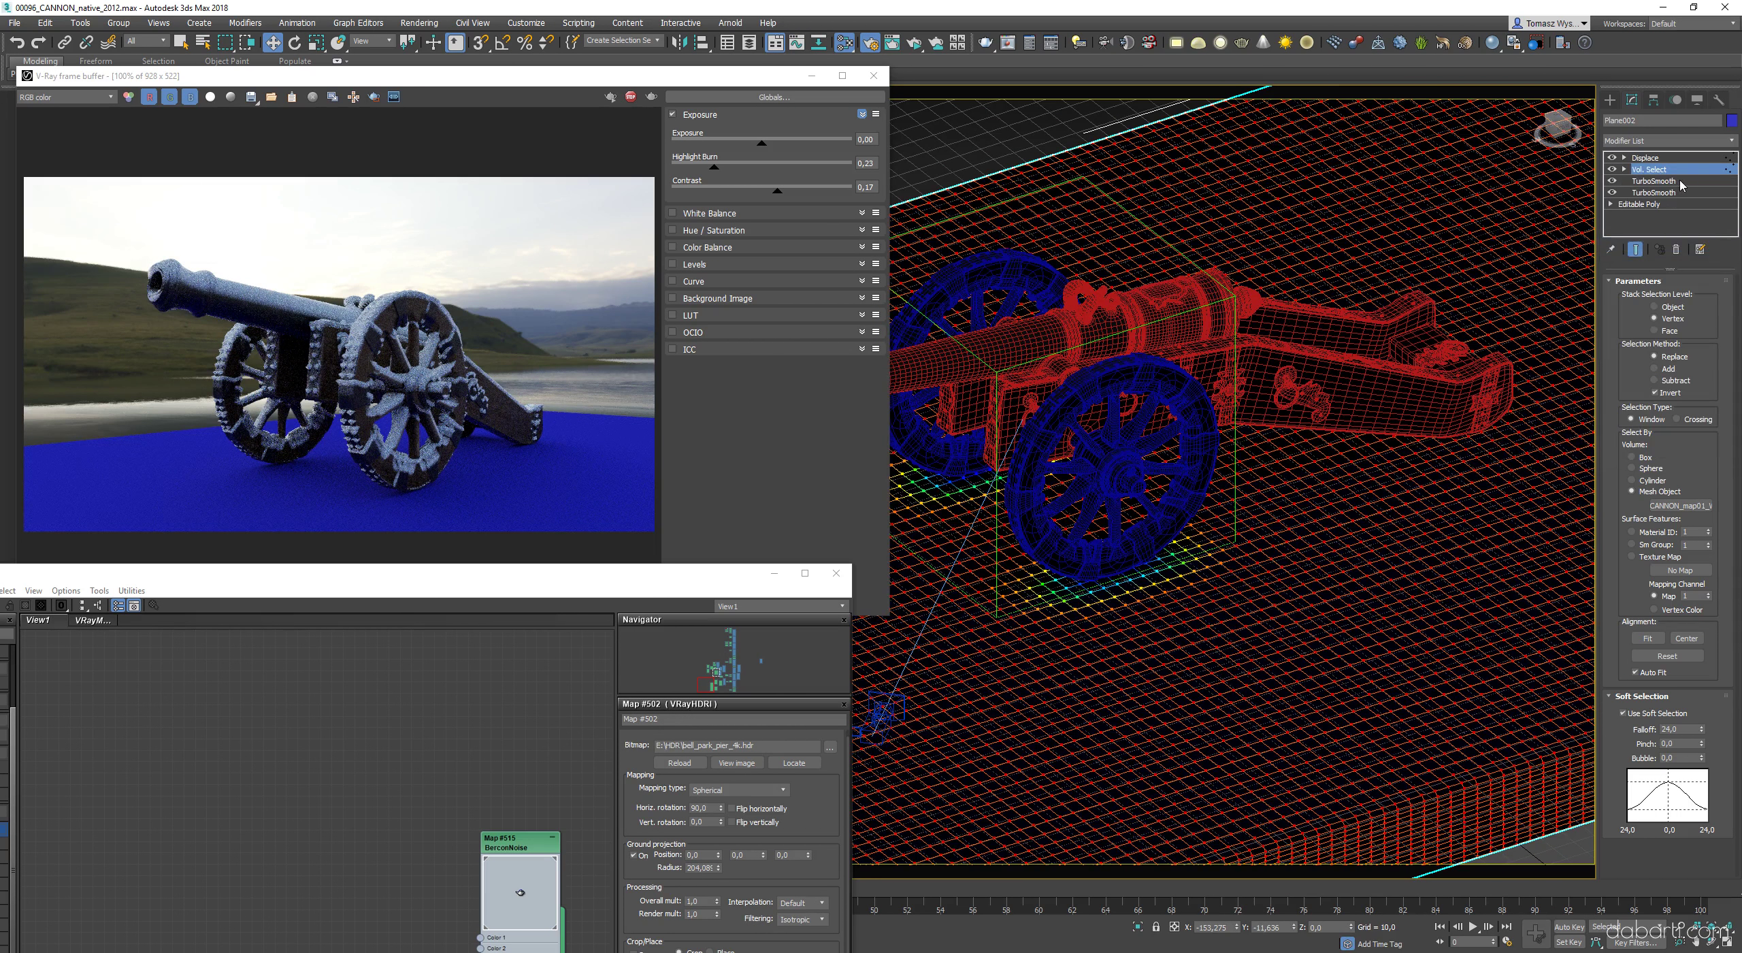
left_click(1685, 381)
left_click(1681, 506)
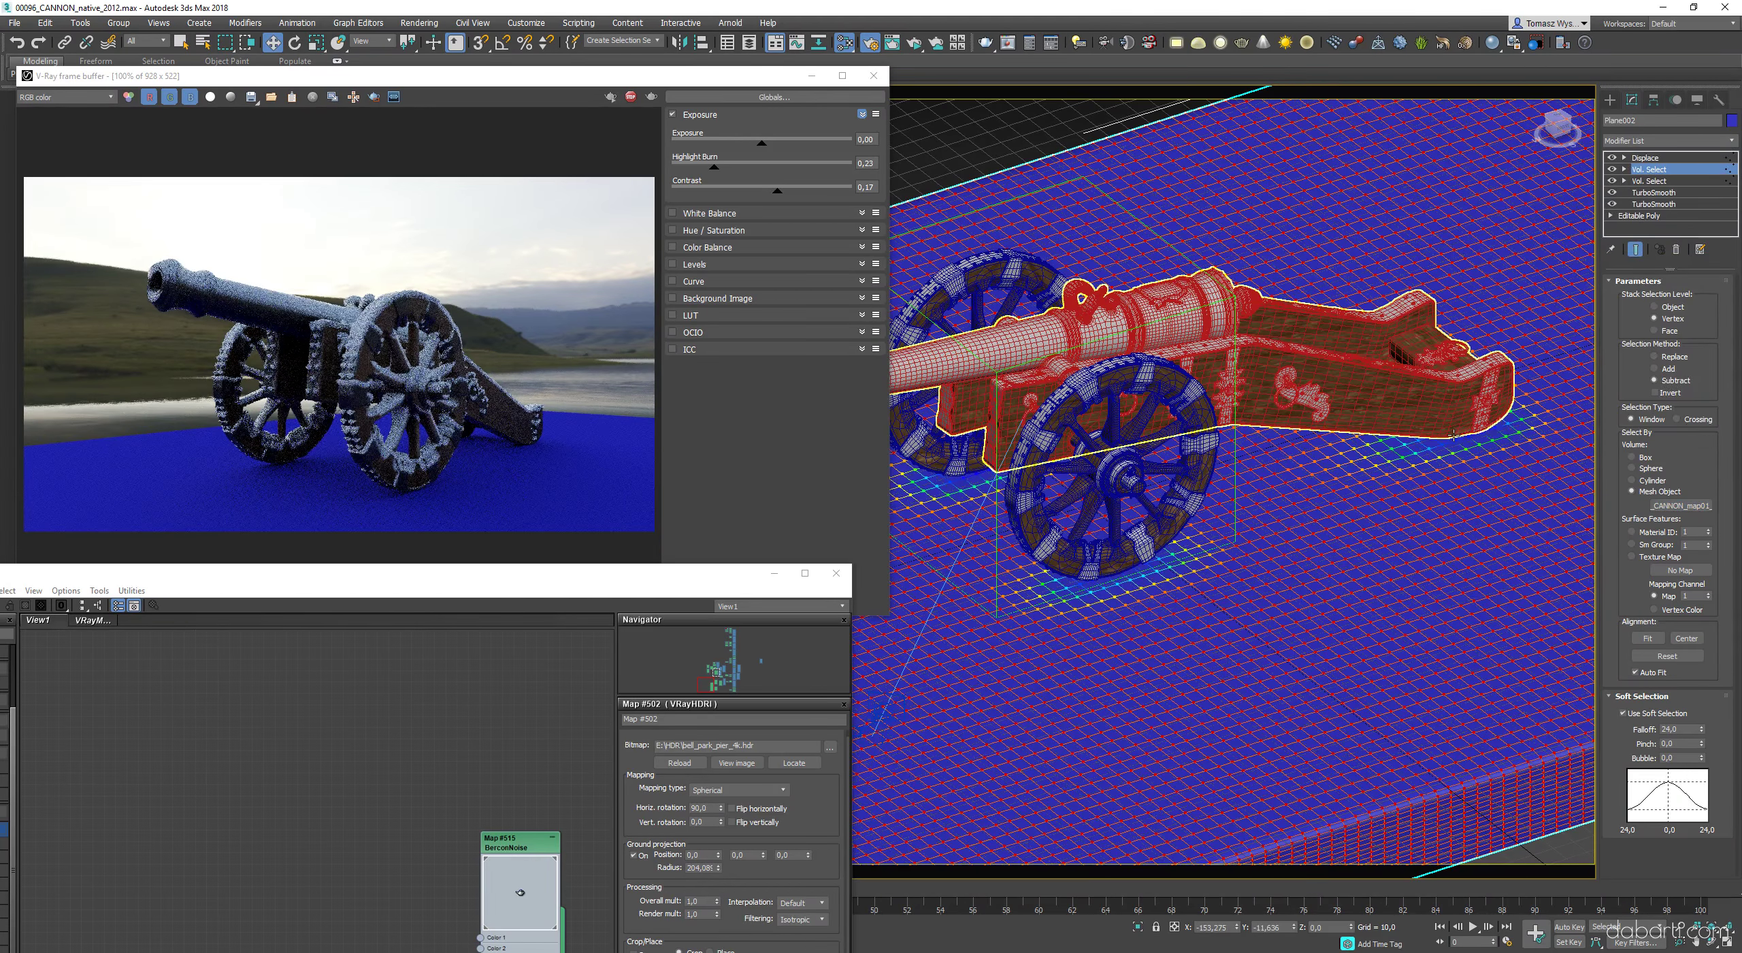
left_click(1486, 413)
- Return to the camera view and set the slab's Displace strength to 2
middle_click_drag(1518, 469, 1467, 421, "alt")
key("c")
left_click(1661, 158)
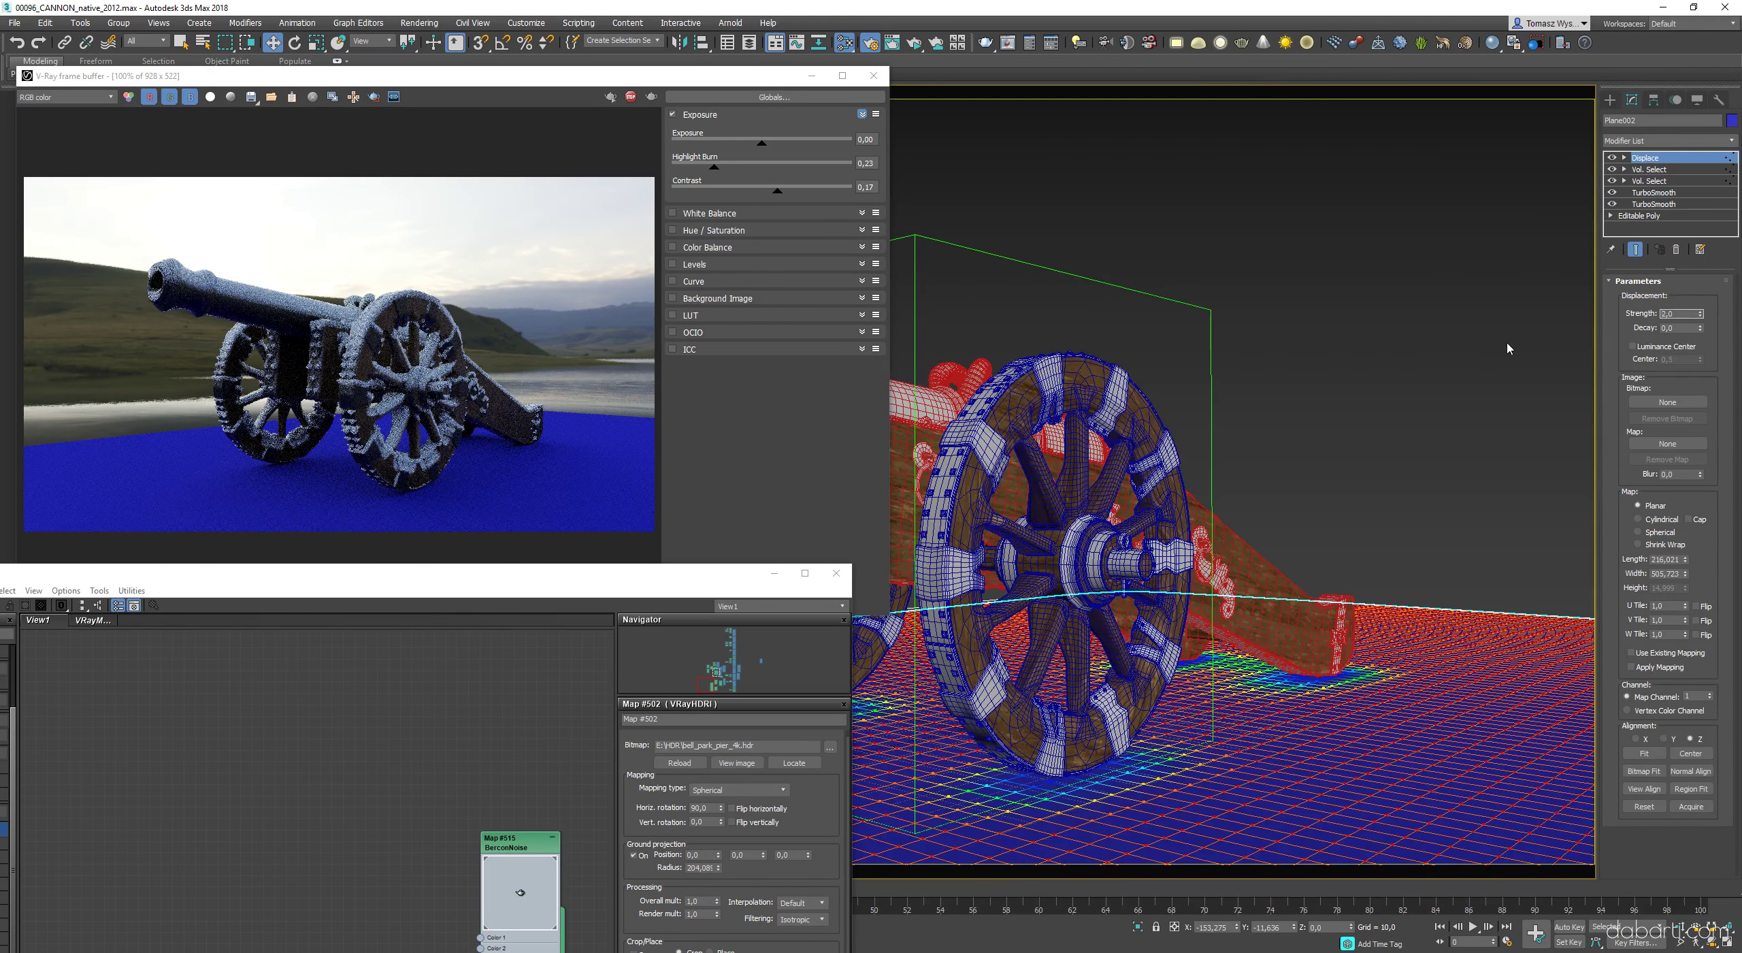
left_click(1537, 364)
left_click(1522, 653)
- Reduce the upper Vol. Select's soft-selection falloff and set the wheel-based Vol. Select's falloff to 12
left_click(1650, 170)
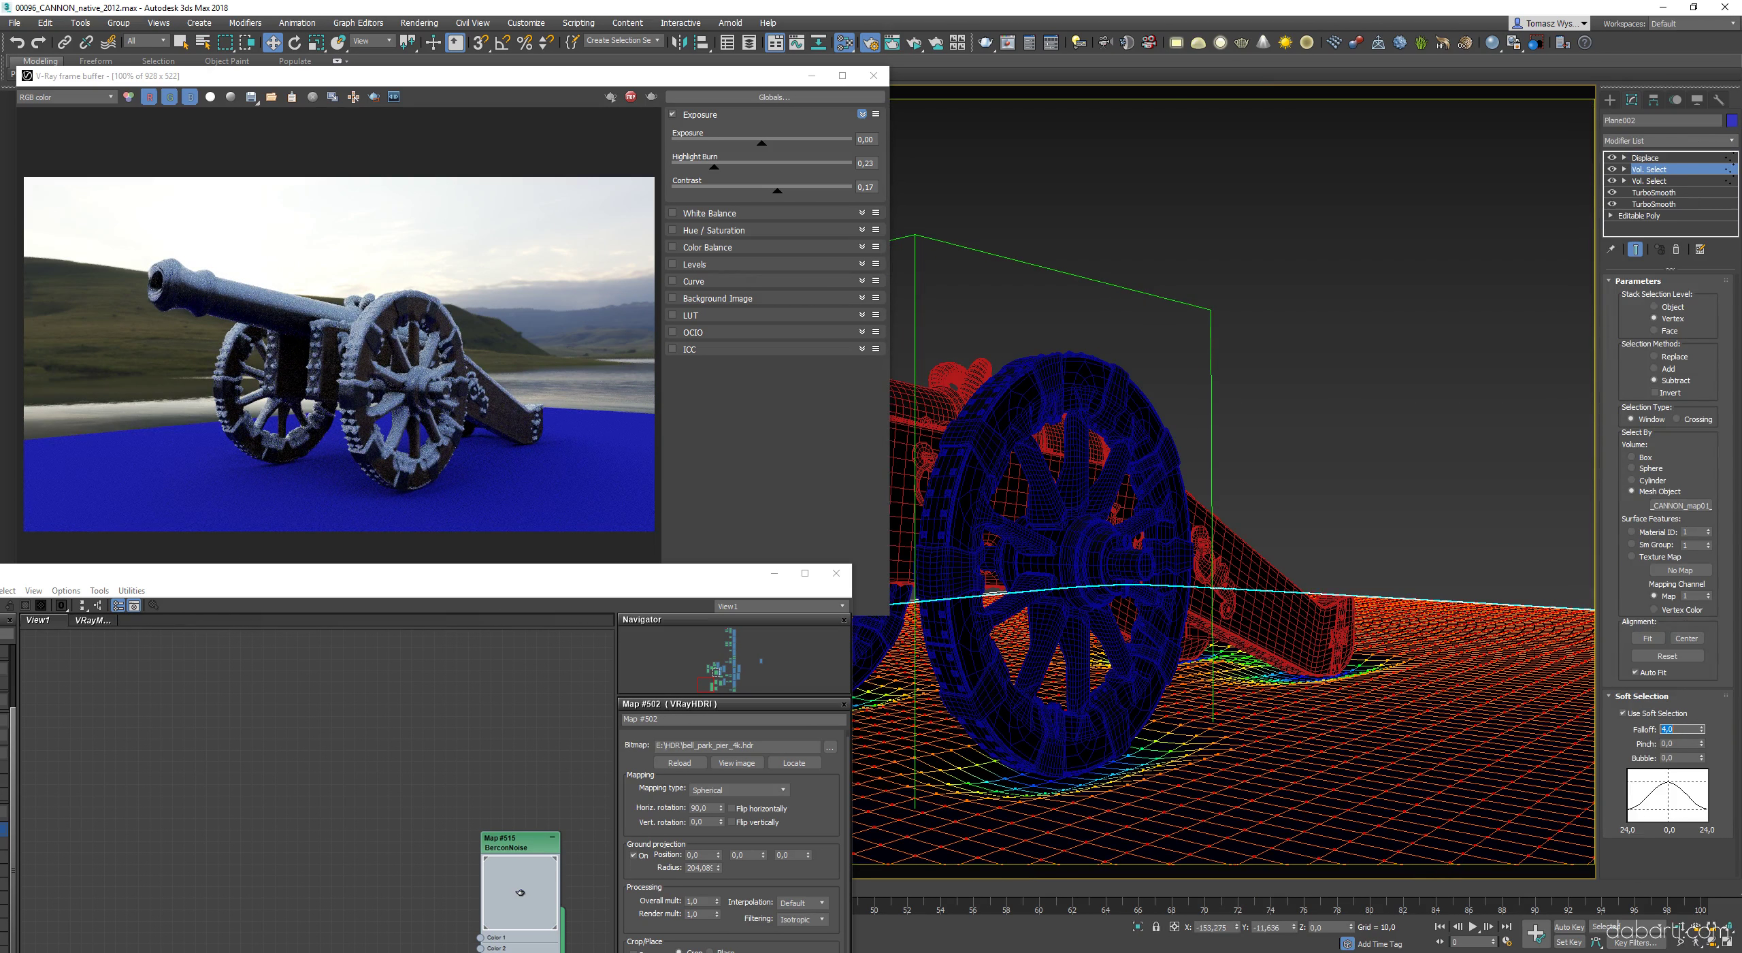
left_click(1649, 181)
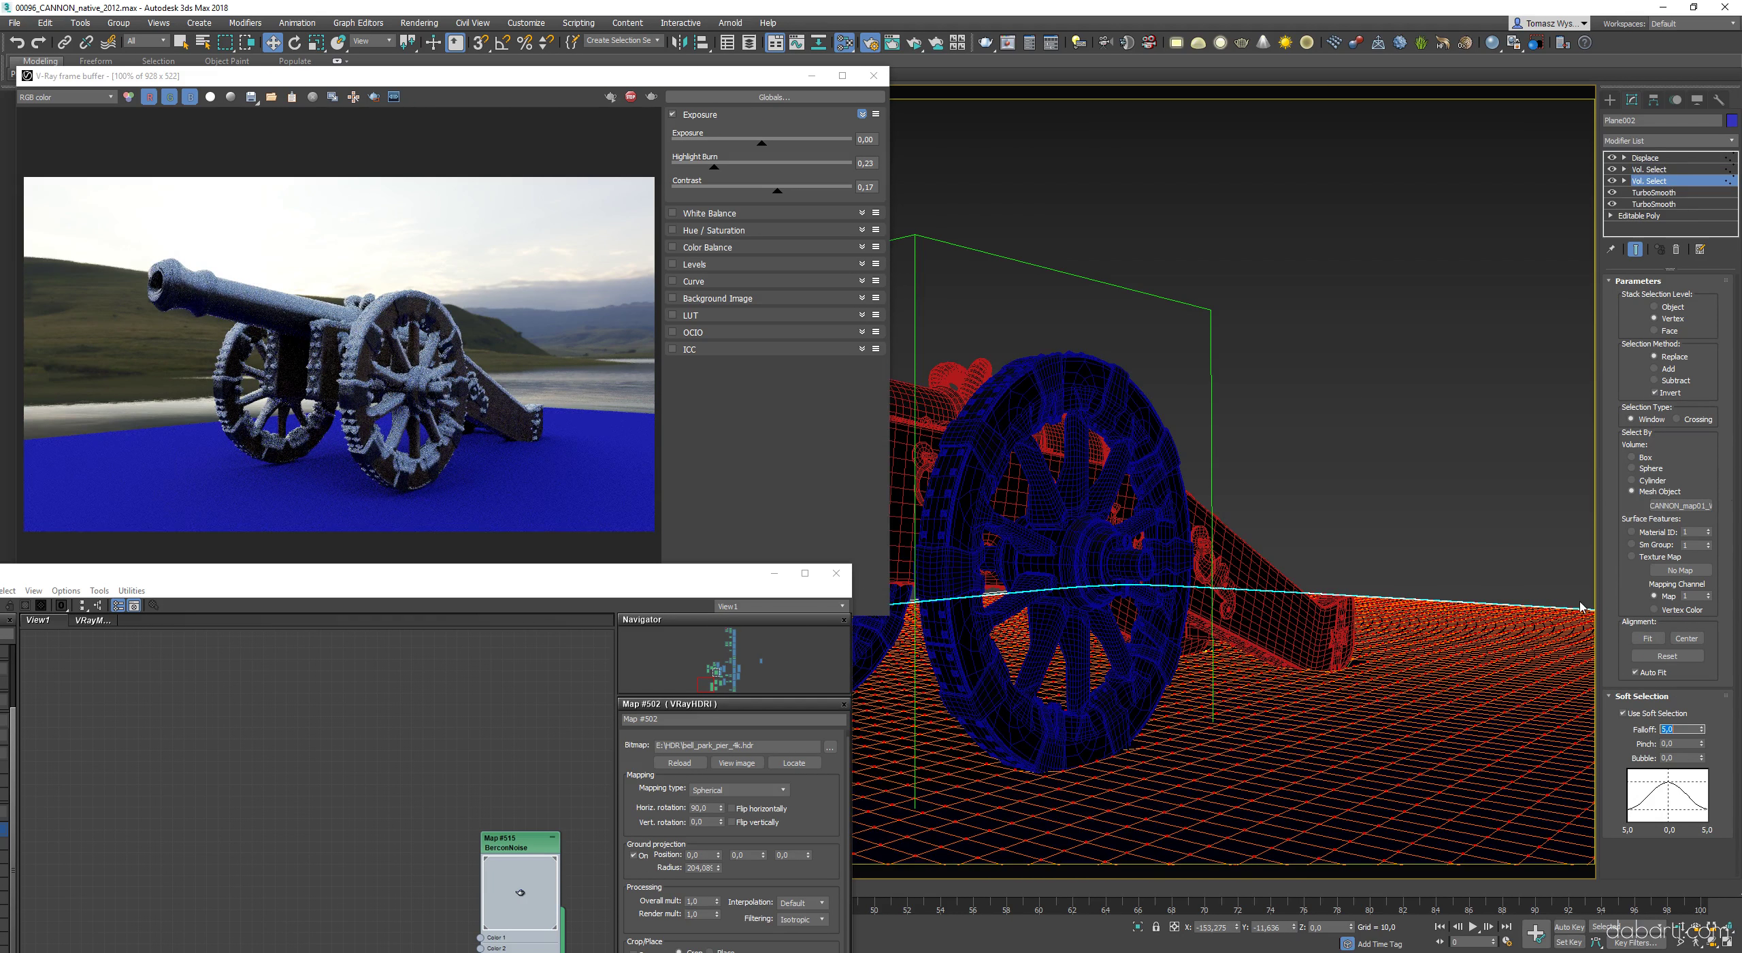
type("12")
key("Return")
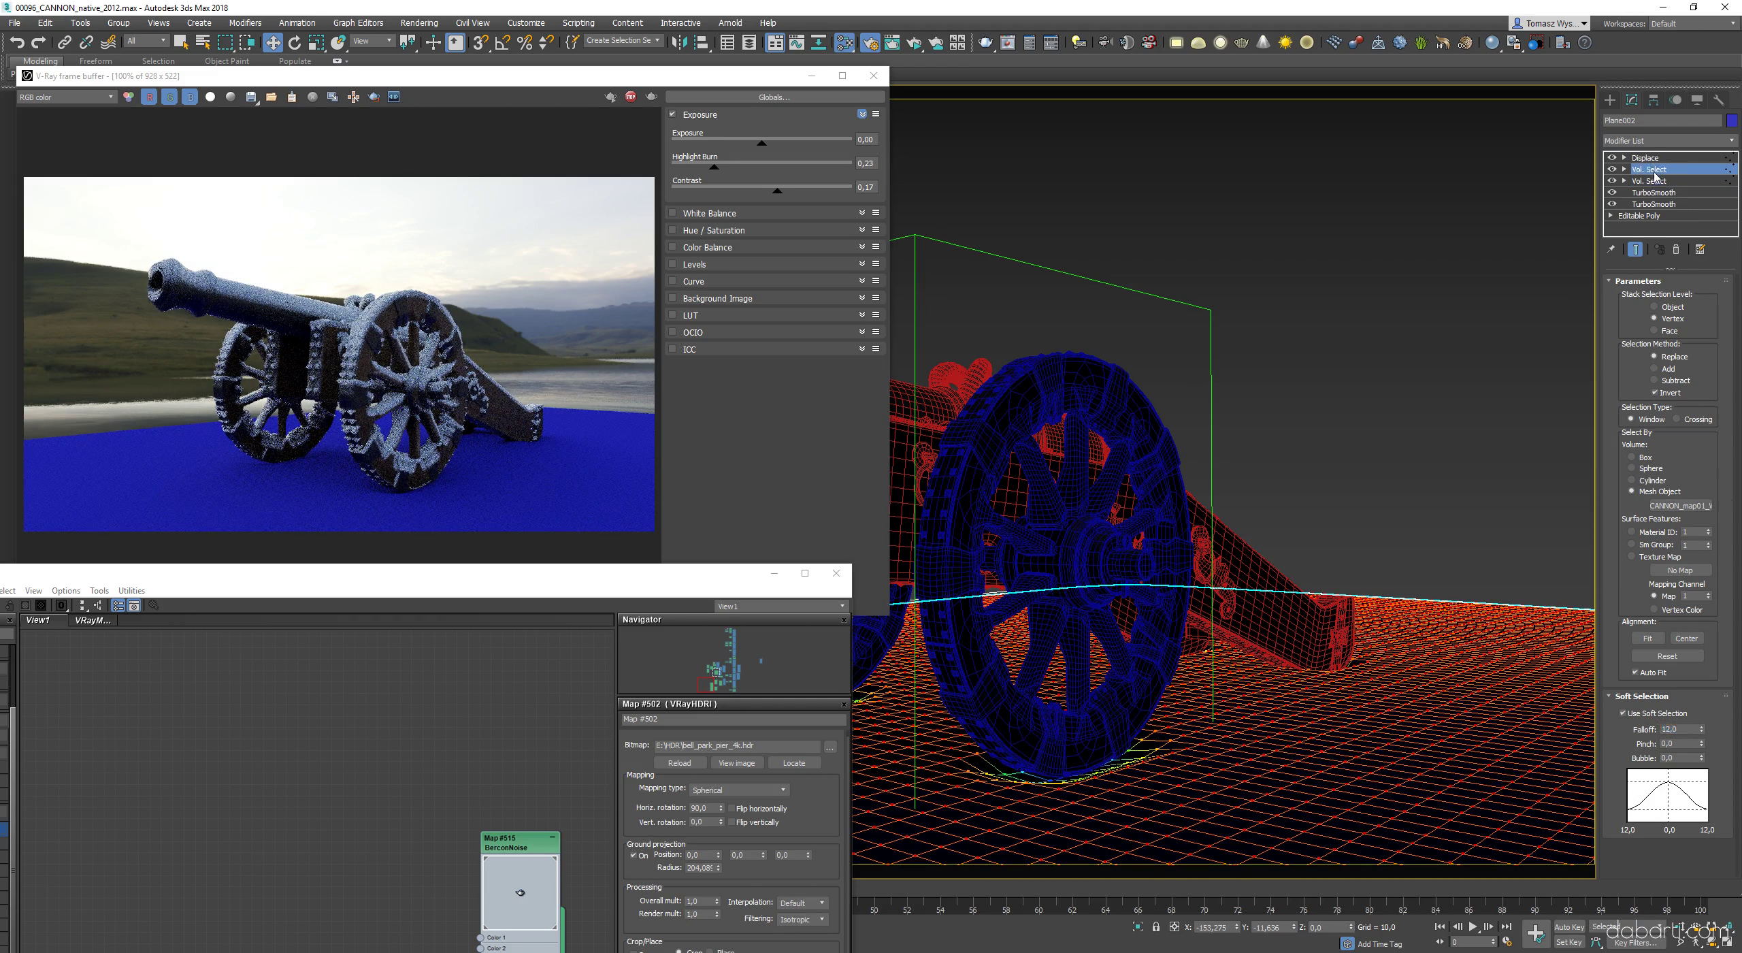
left_click(1674, 182)
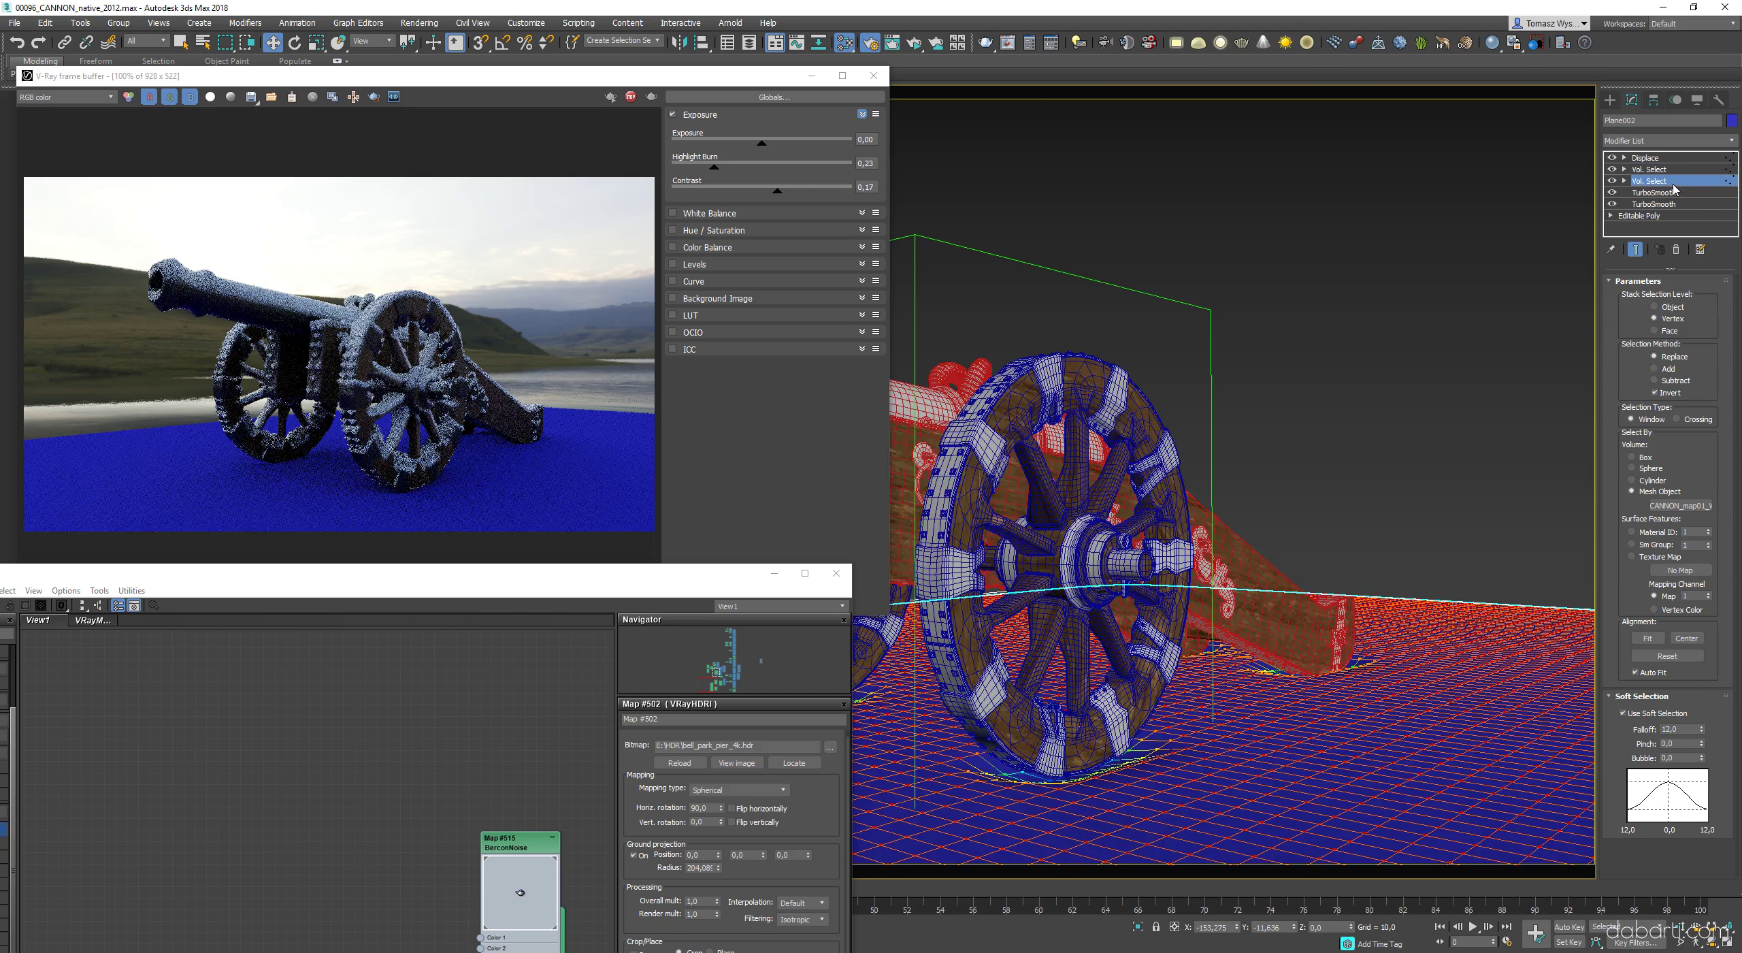
left_click(1653, 158)
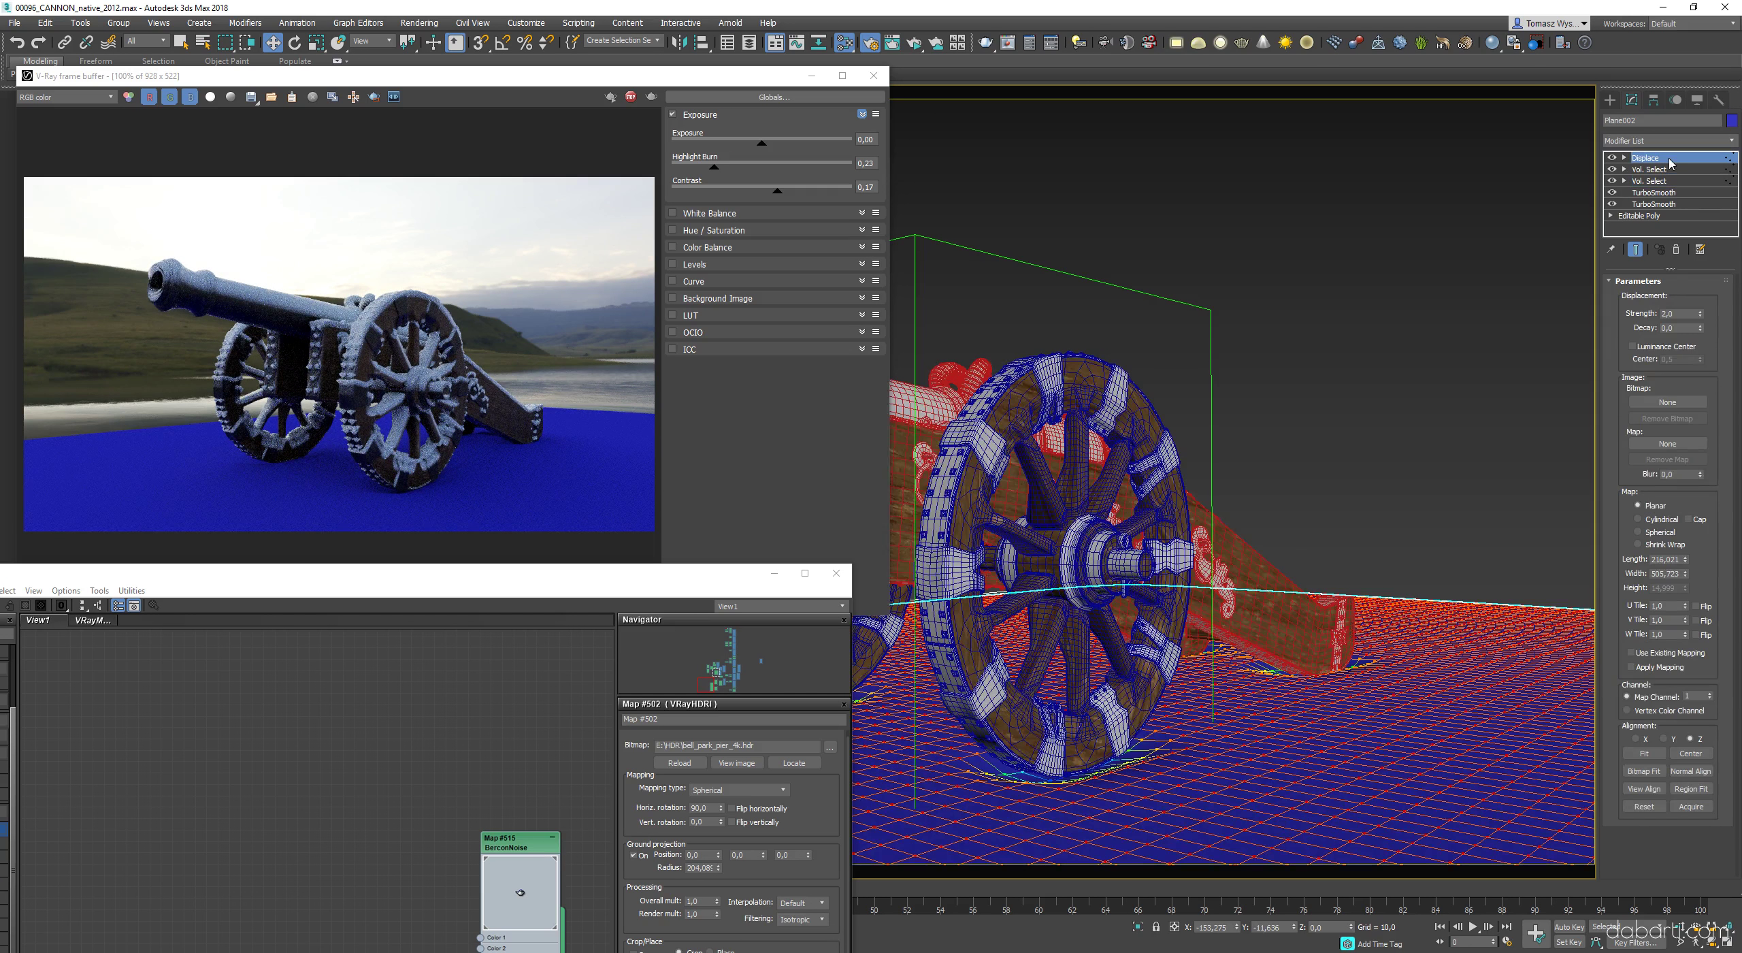
- Delete one of the slab's two TurboSmooth modifiers and leave the remaining one at 4 iterations
left_click(1661, 192)
left_click(1676, 250)
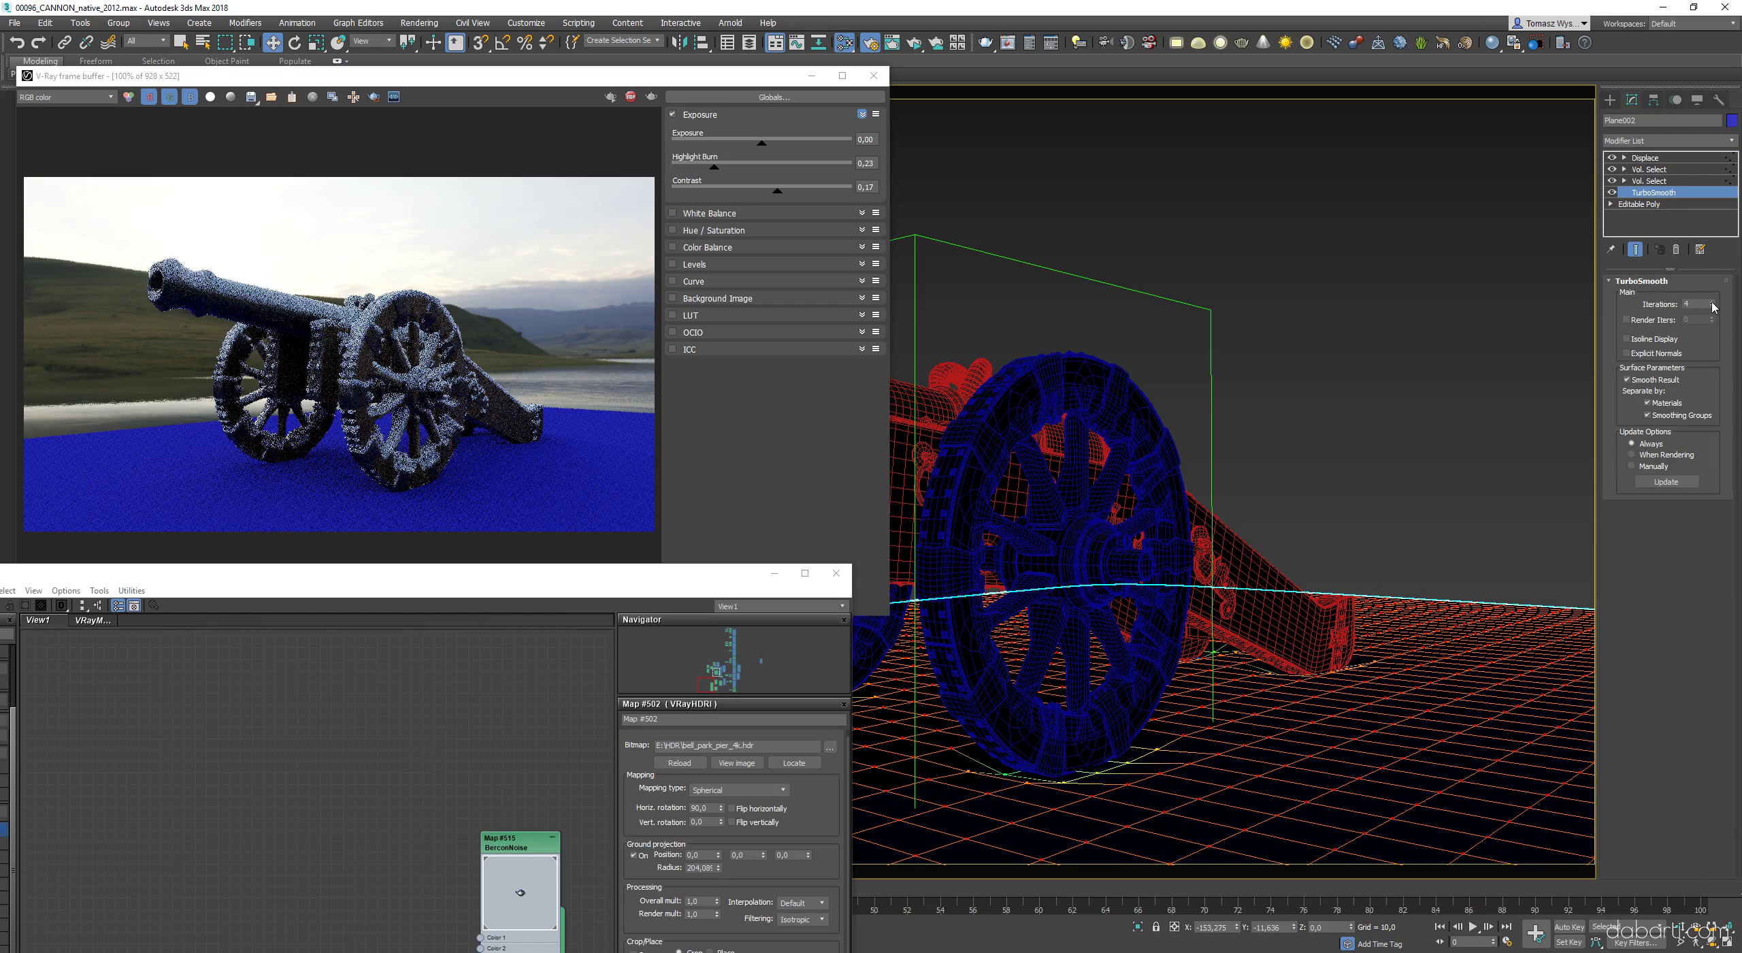
left_click(1712, 302)
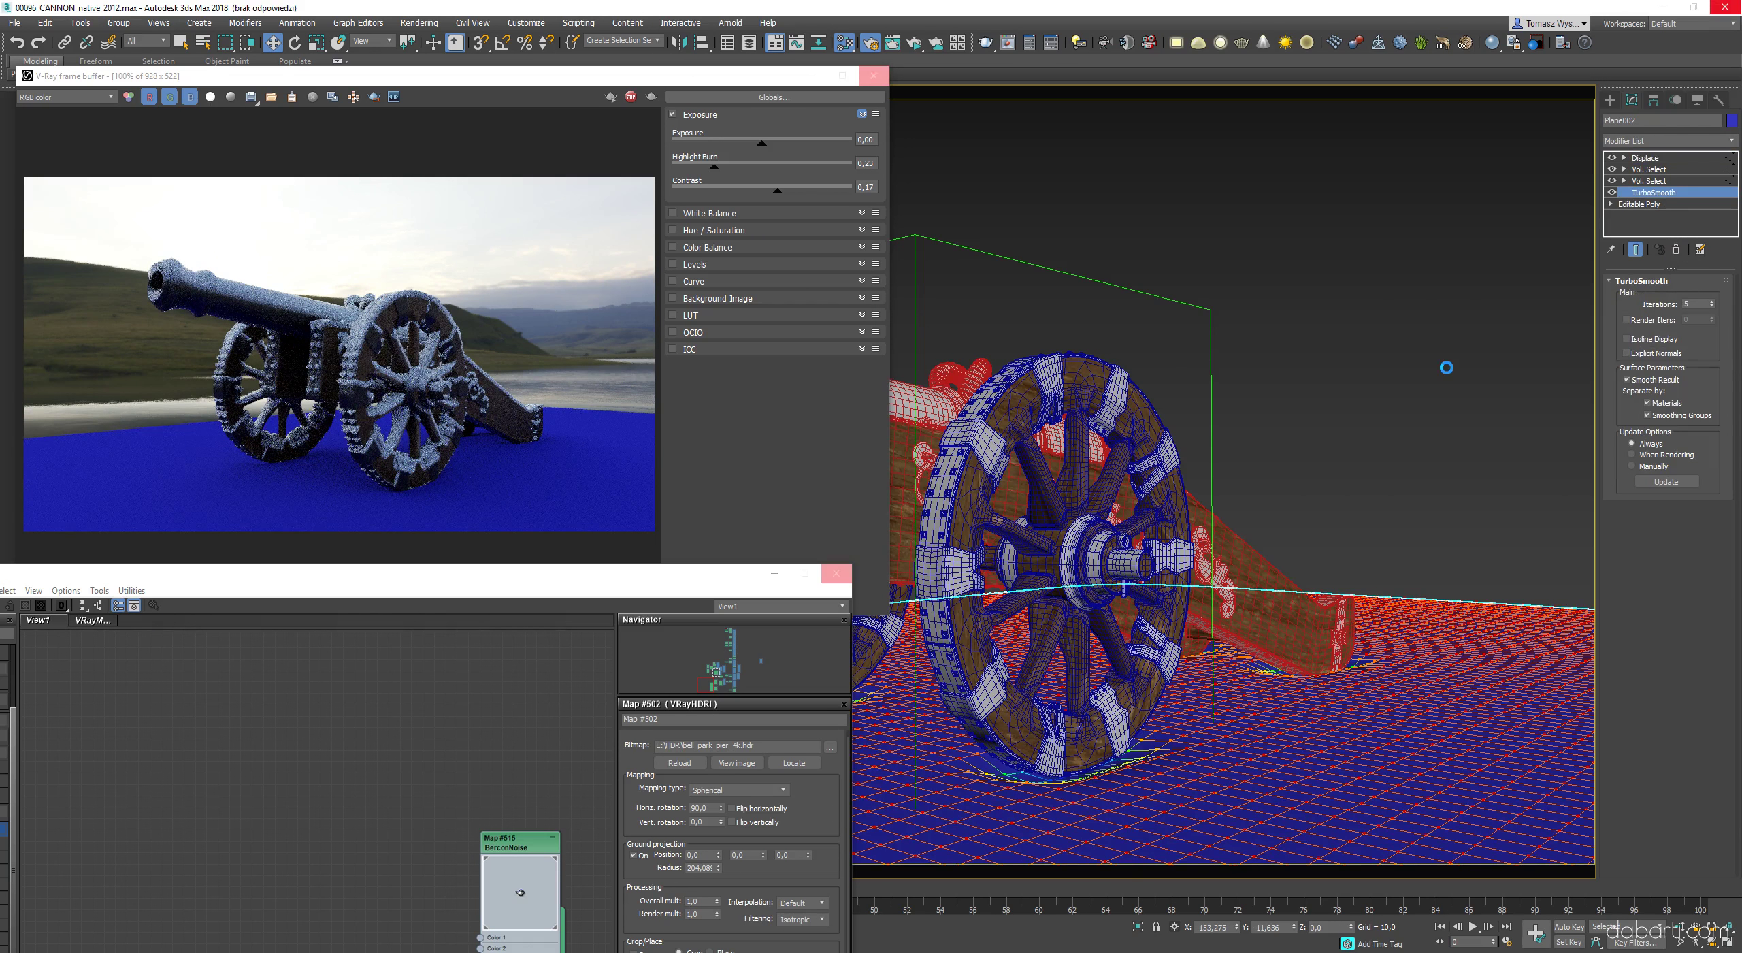
left_click(1447, 367)
key("ctrl+z")
left_click(1666, 194)
key("ctrl+z")
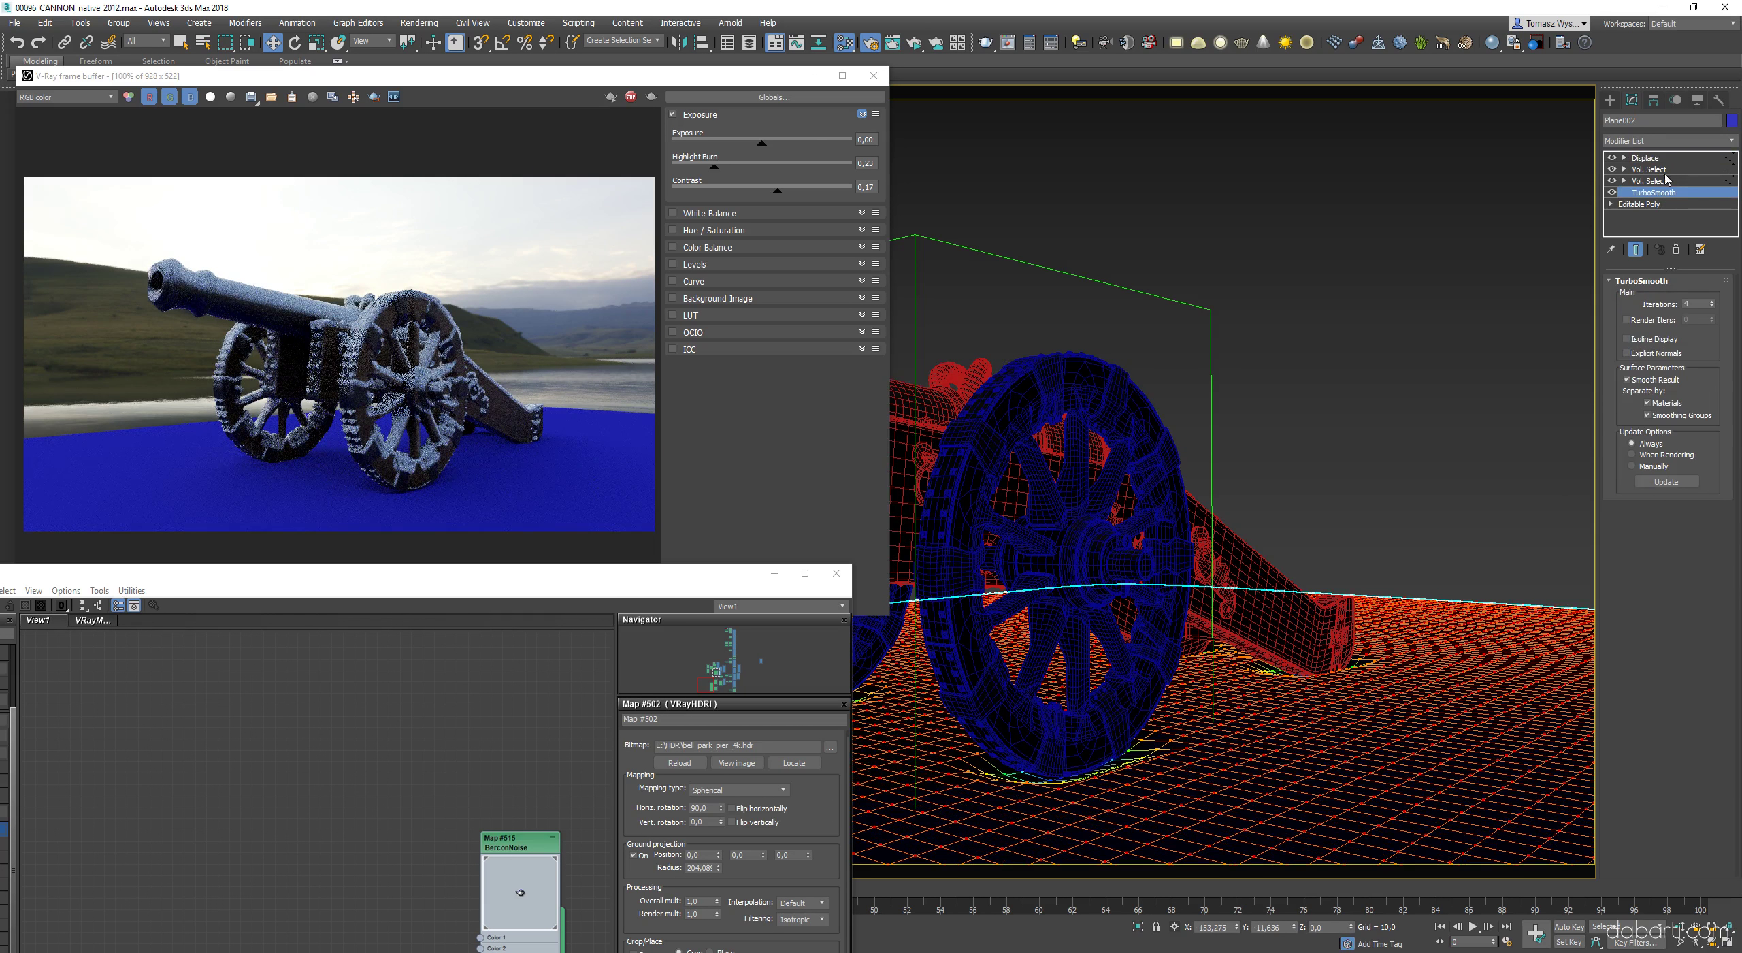
- Add a TurboSmooth modifier between the Vol. Select modifiers and Displace, and assign a BerconNoise map to Displace
left_click(1667, 141)
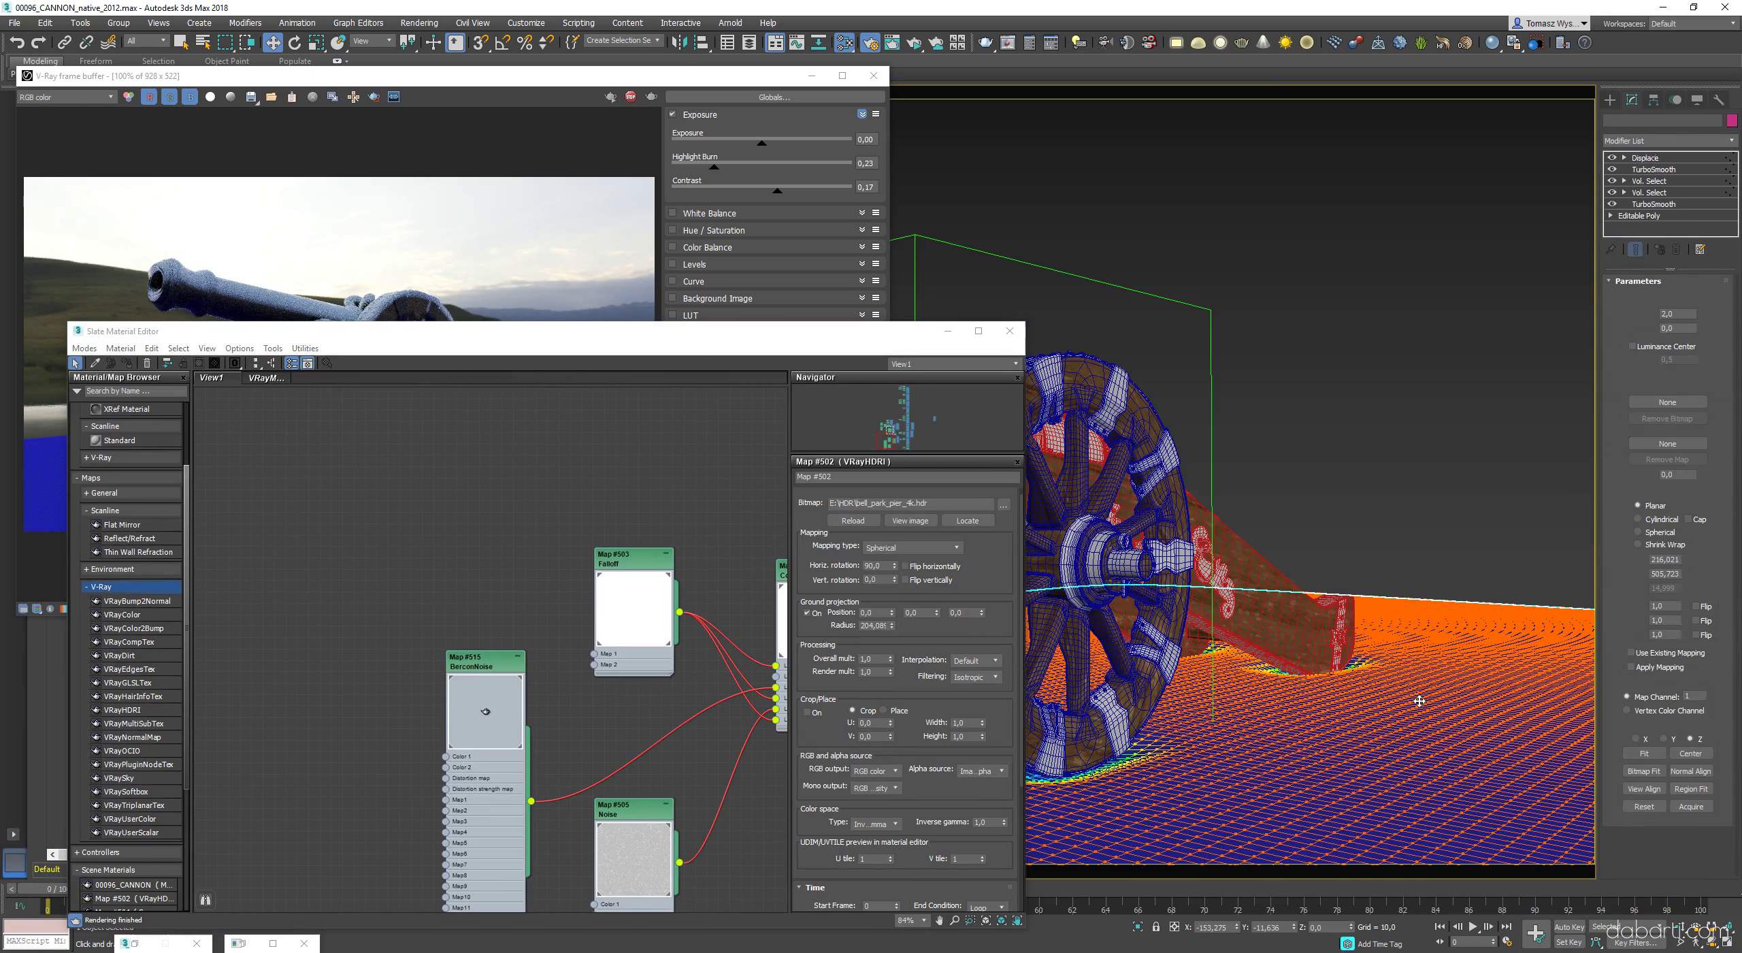
left_click(1686, 446)
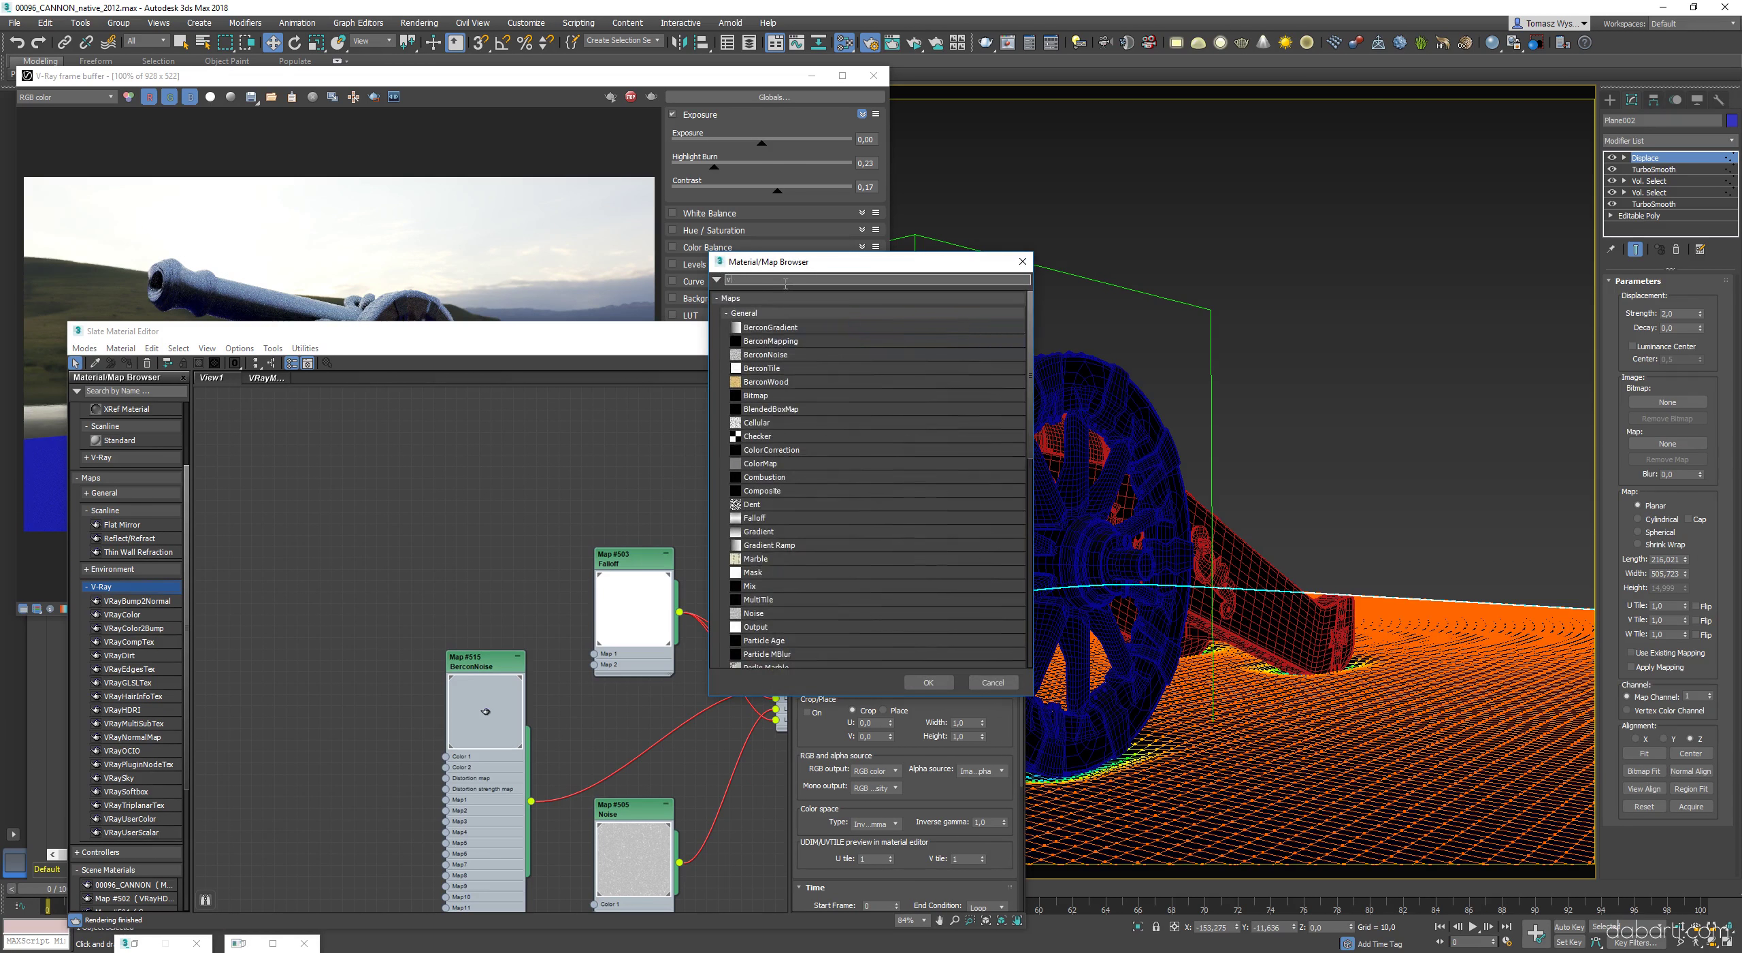
type("berc")
double_click(773, 320)
- Check the noise-displaced ground in shaded view and in the render, and set the Displace strength to 4
key("F3")
left_click(1373, 469)
left_click(708, 76)
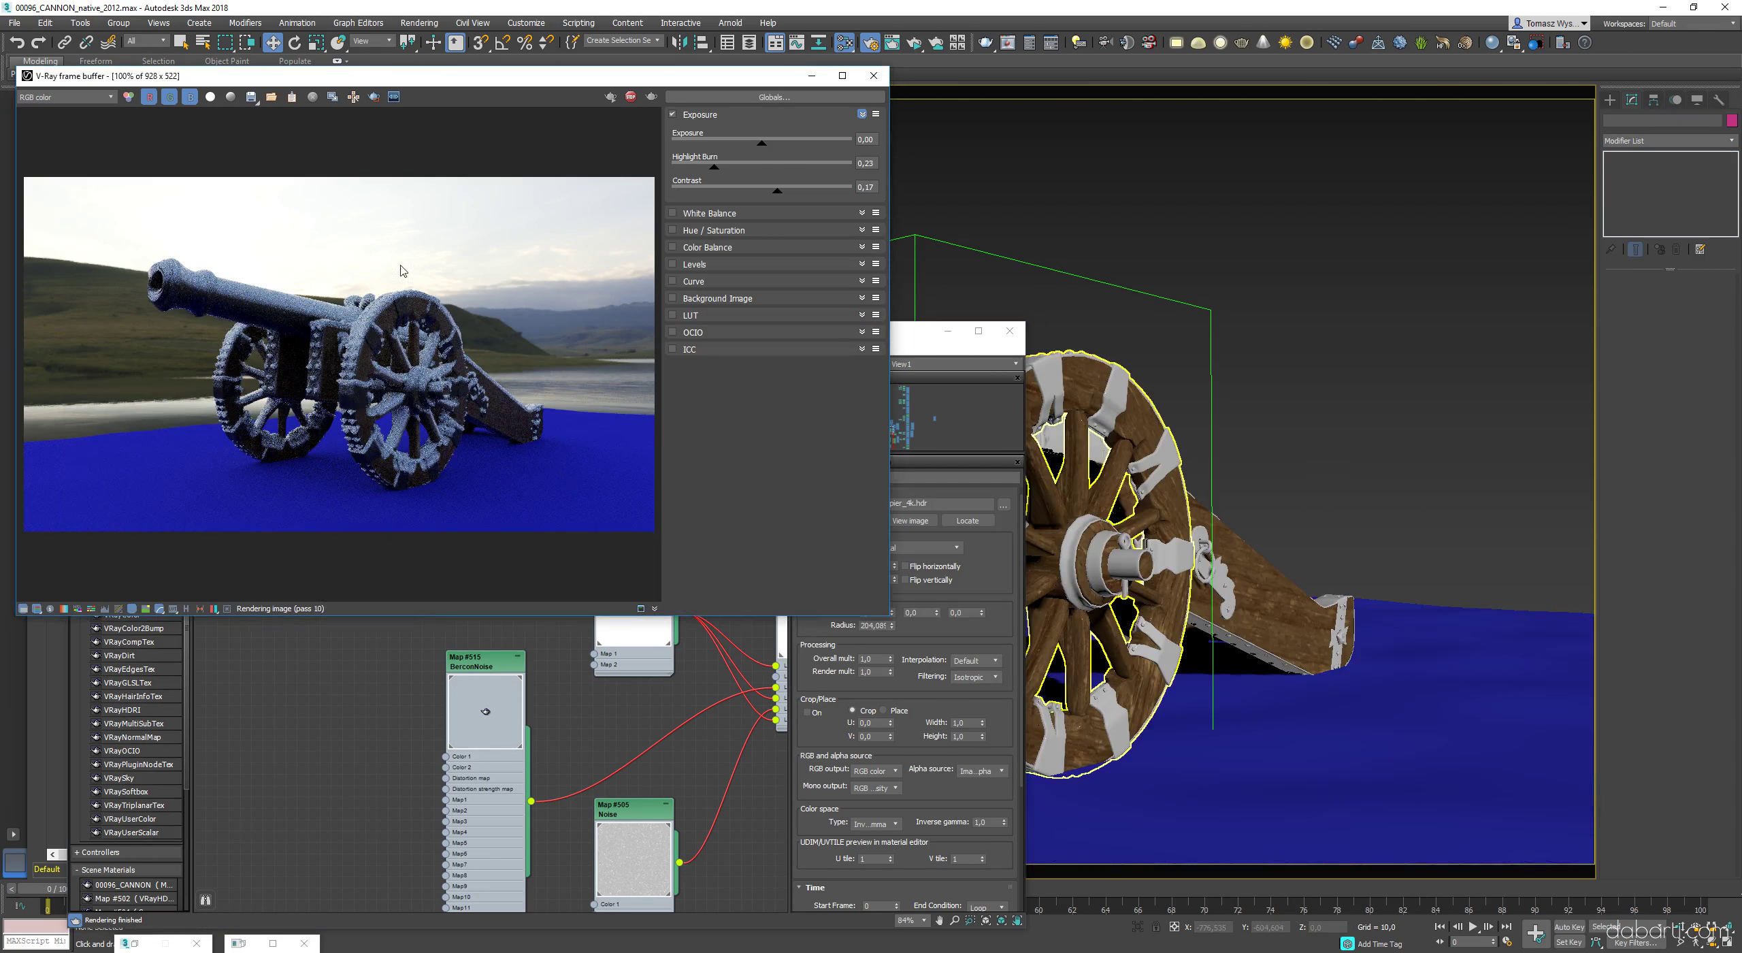
left_click(1449, 688)
key("F3")
type("5")
key("Return")
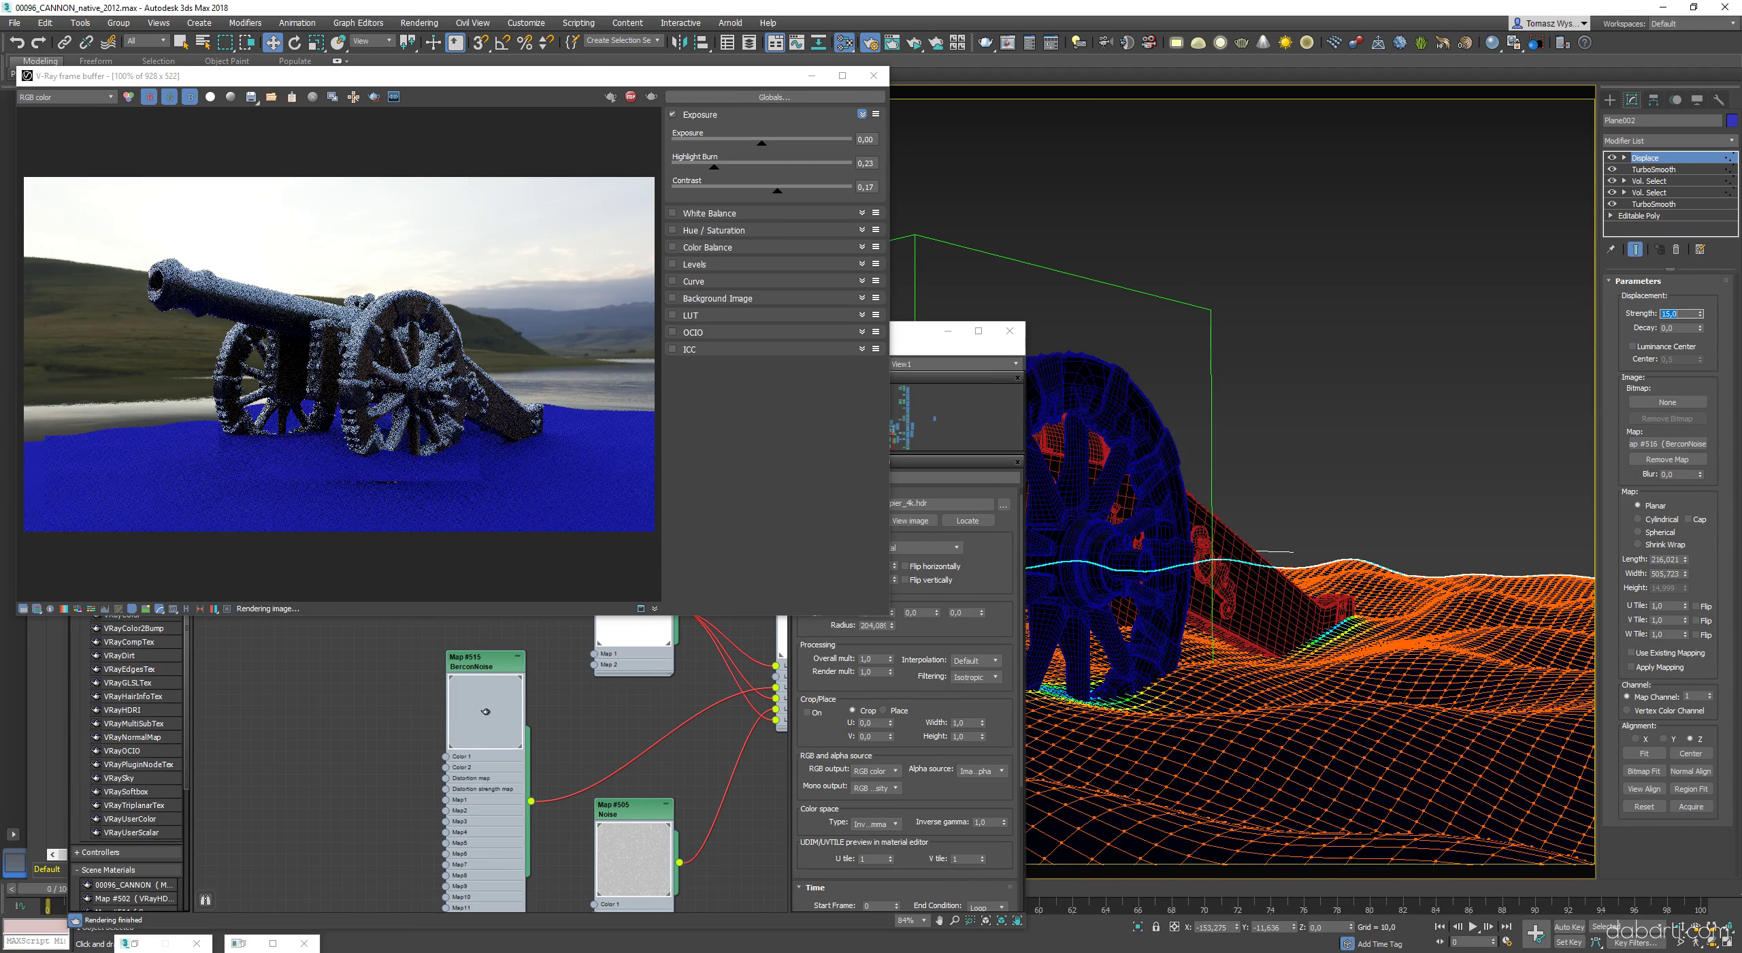
type("4")
key("Return")
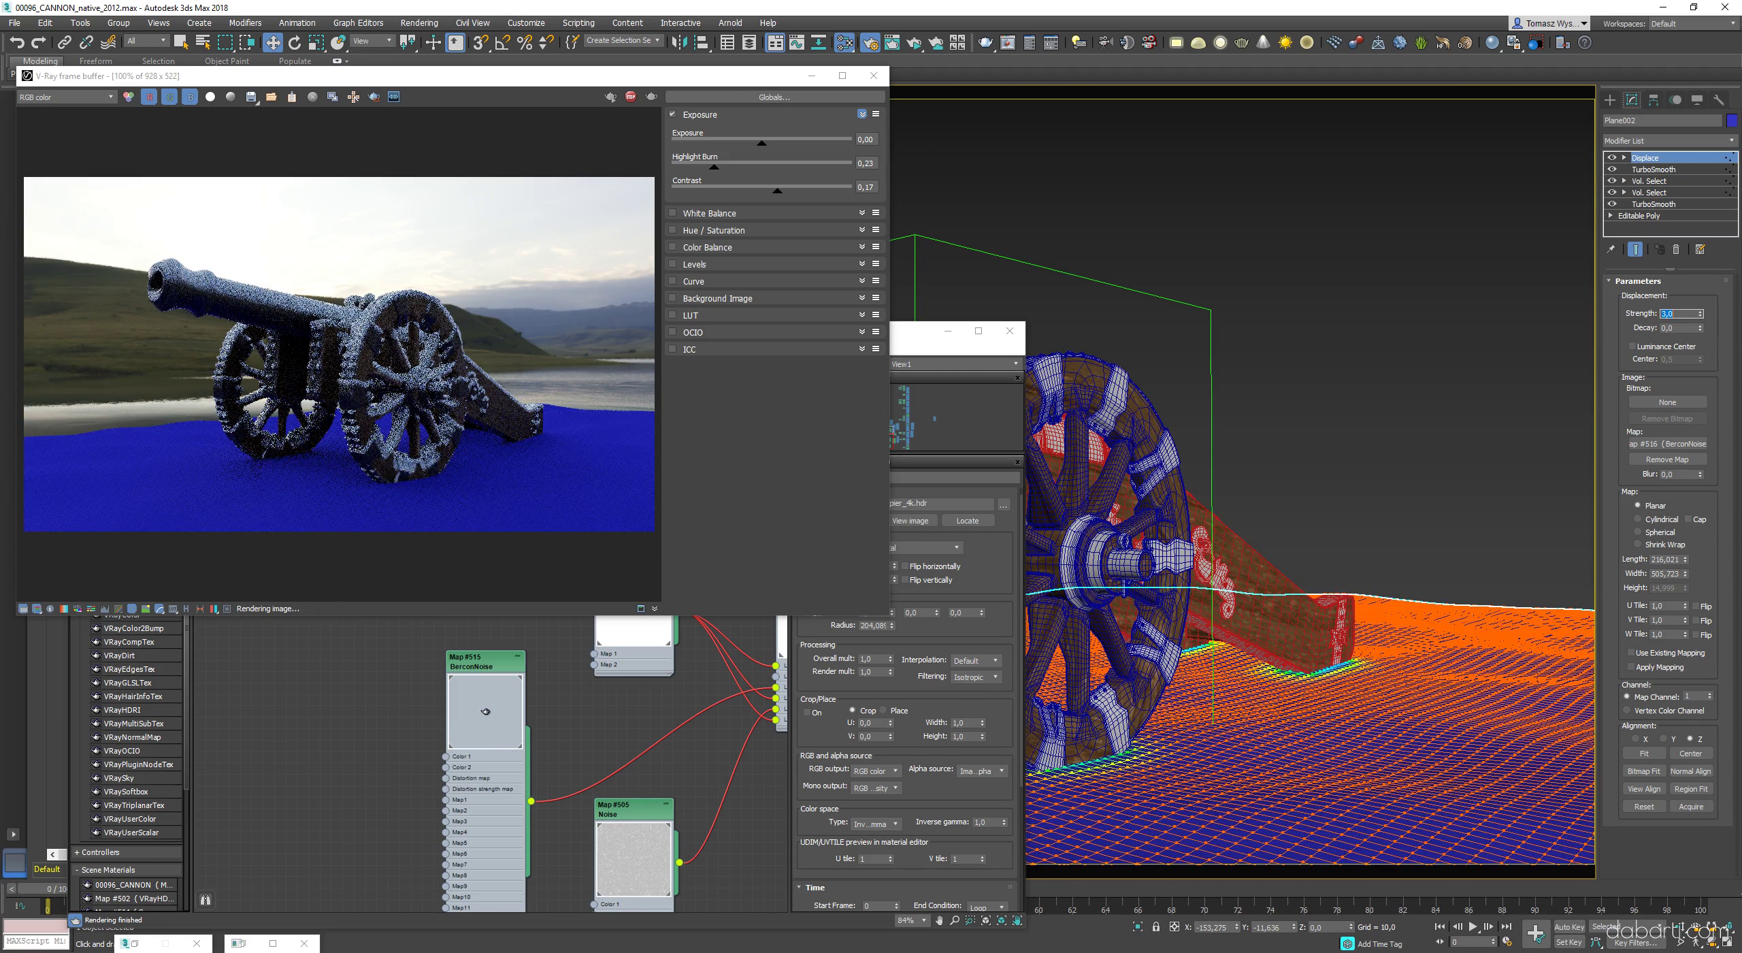
- Toggle the Displace modifier to compare its effect and make it use the slab's existing mapping
left_click(1687, 164)
left_click(1613, 158)
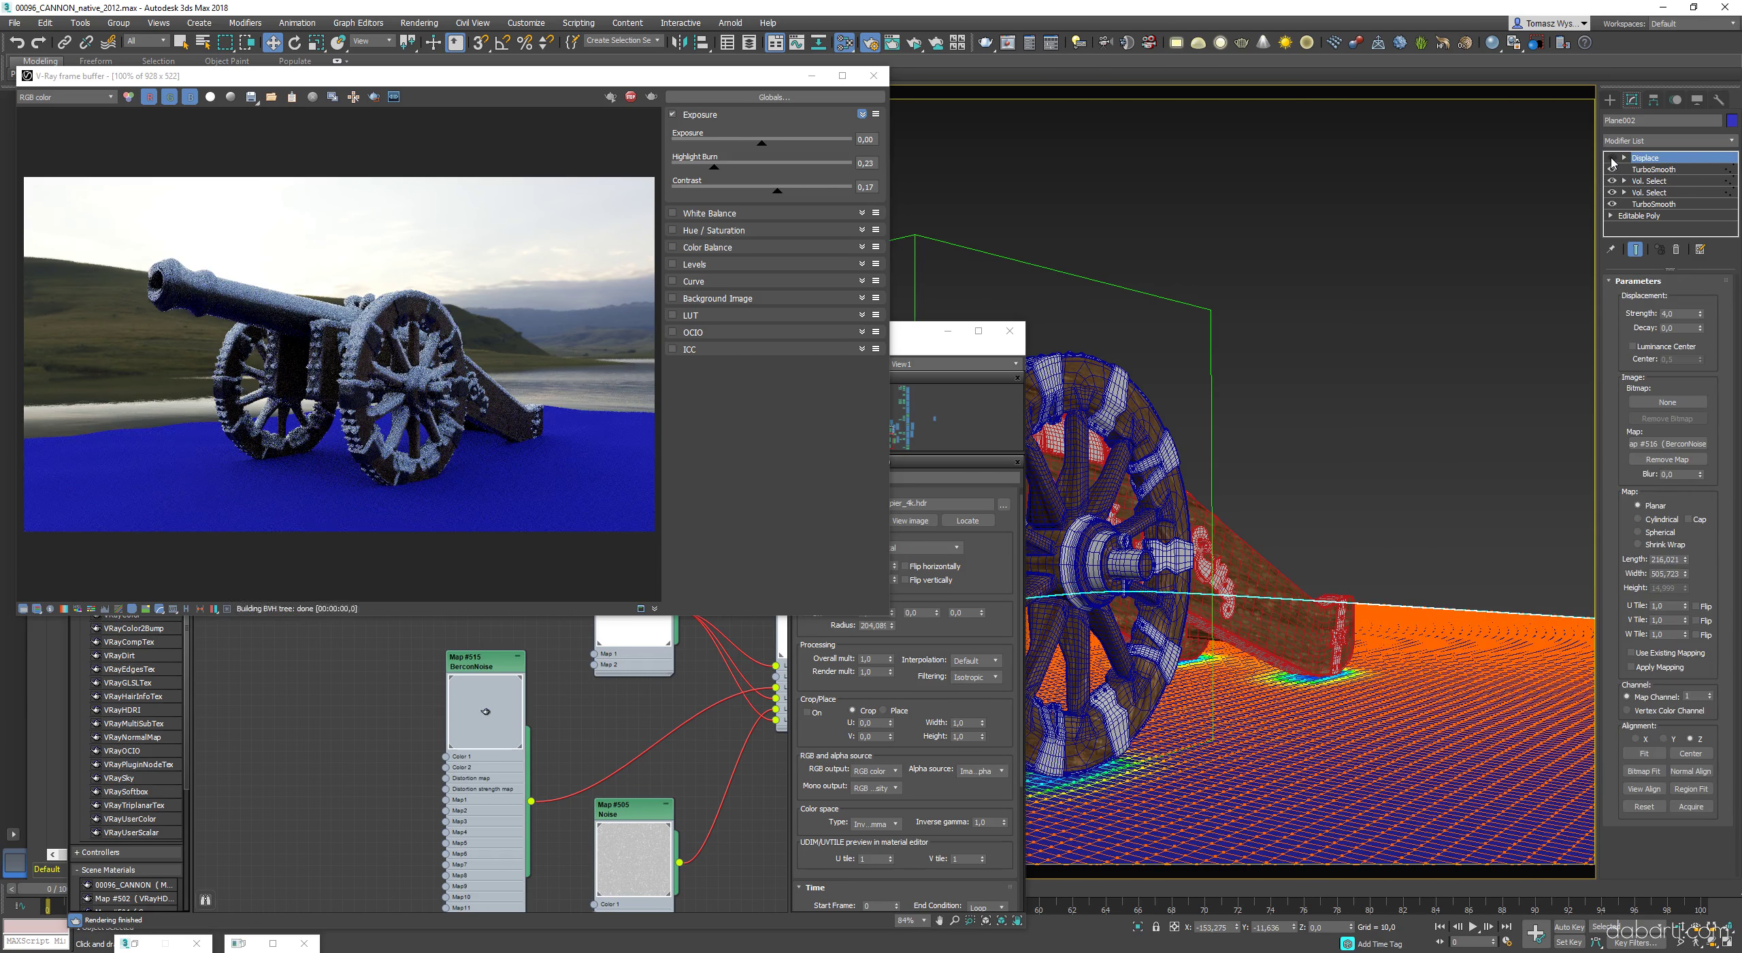
left_click(1632, 652)
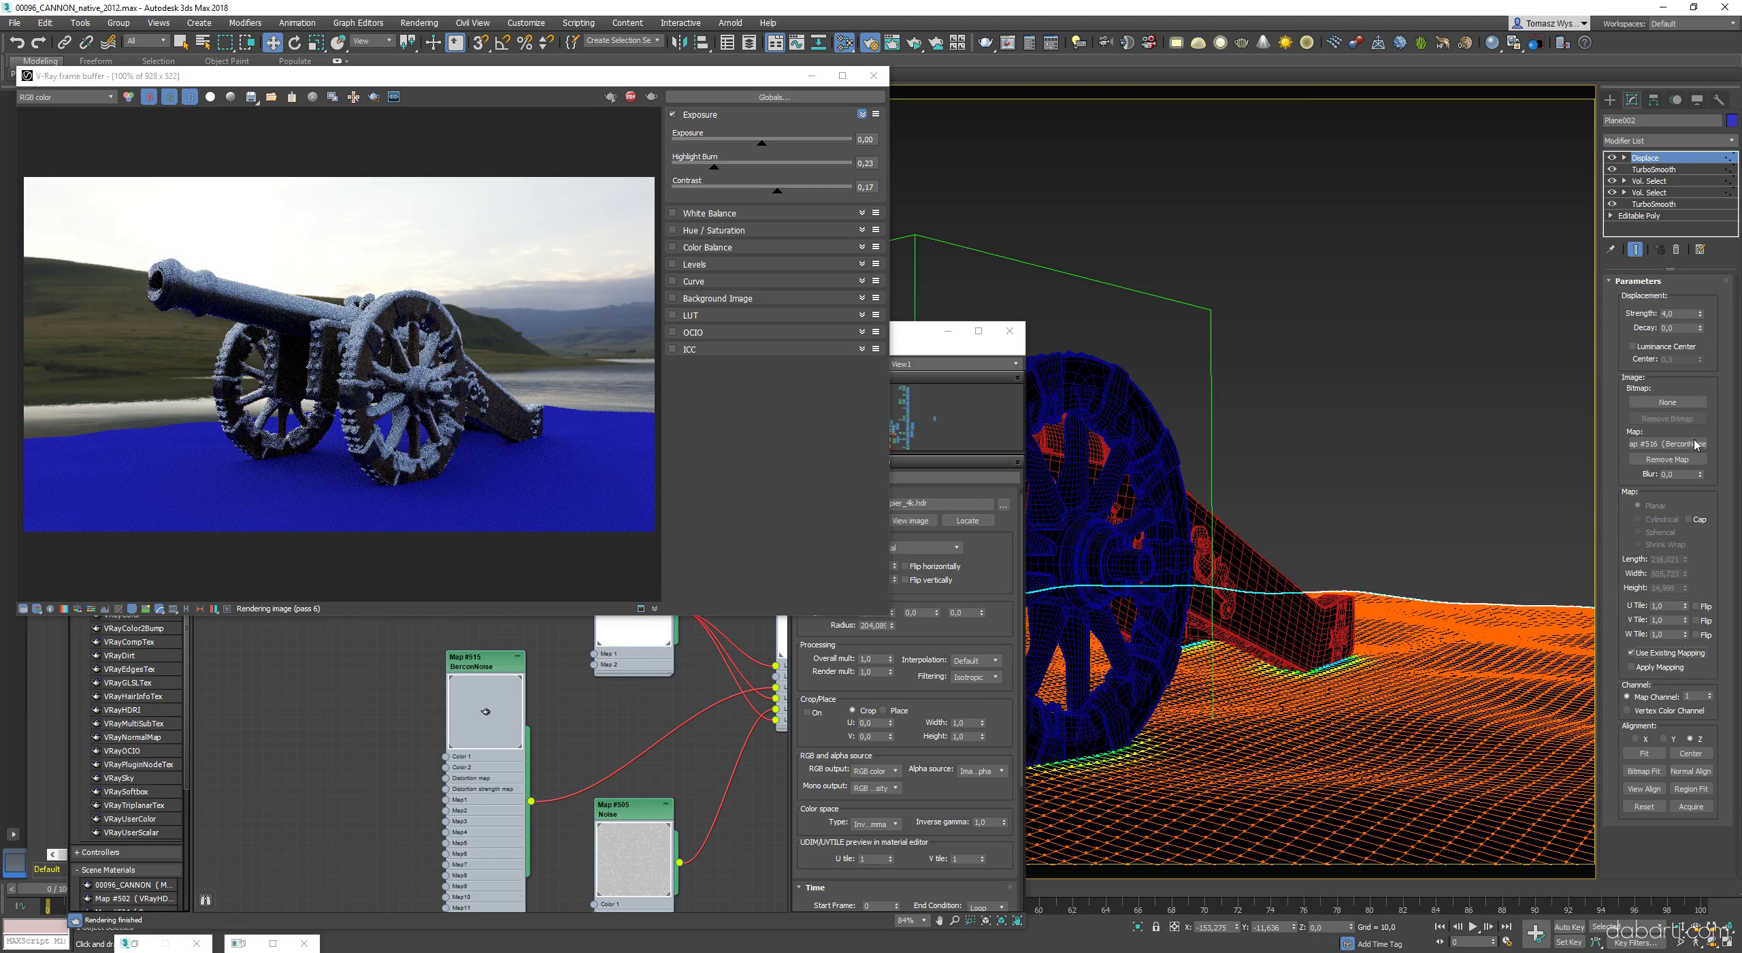